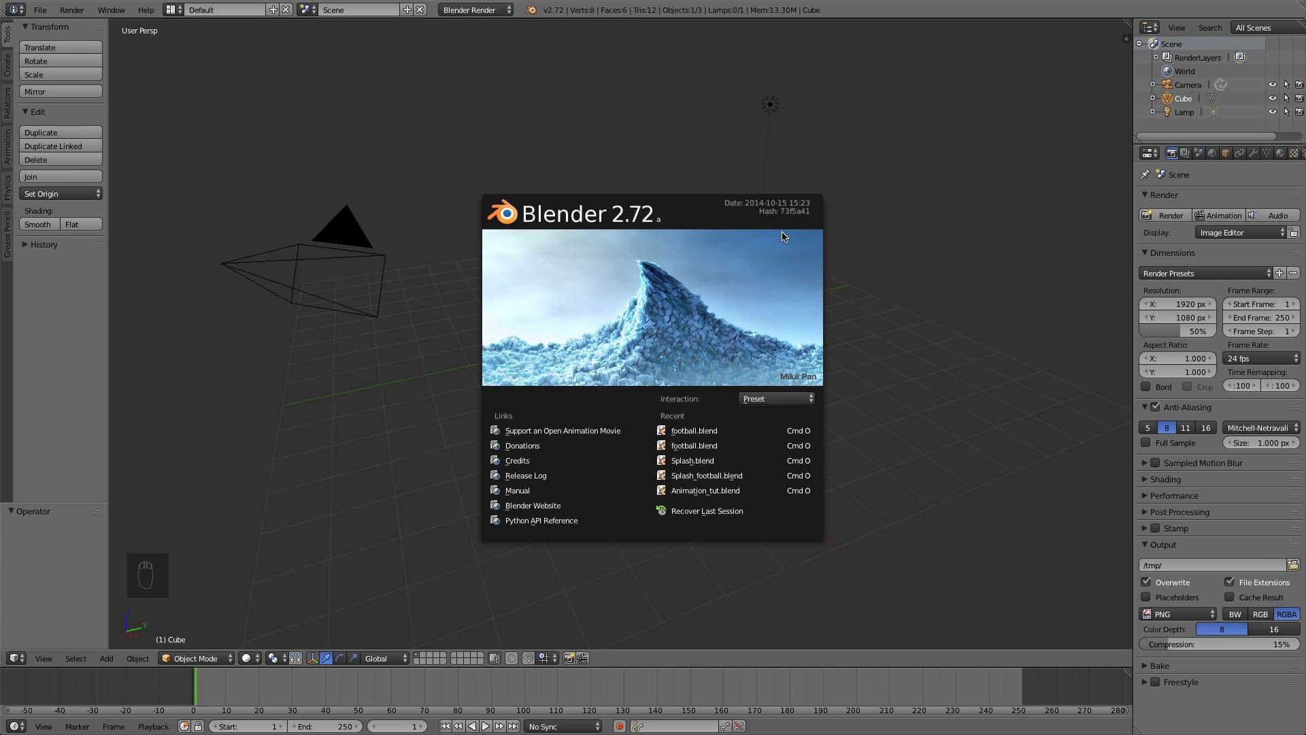
Delete the default cube and the lamp, and set the render engine to Cycles Render
{"action": "left_click", "coordinate": [762, 273]}
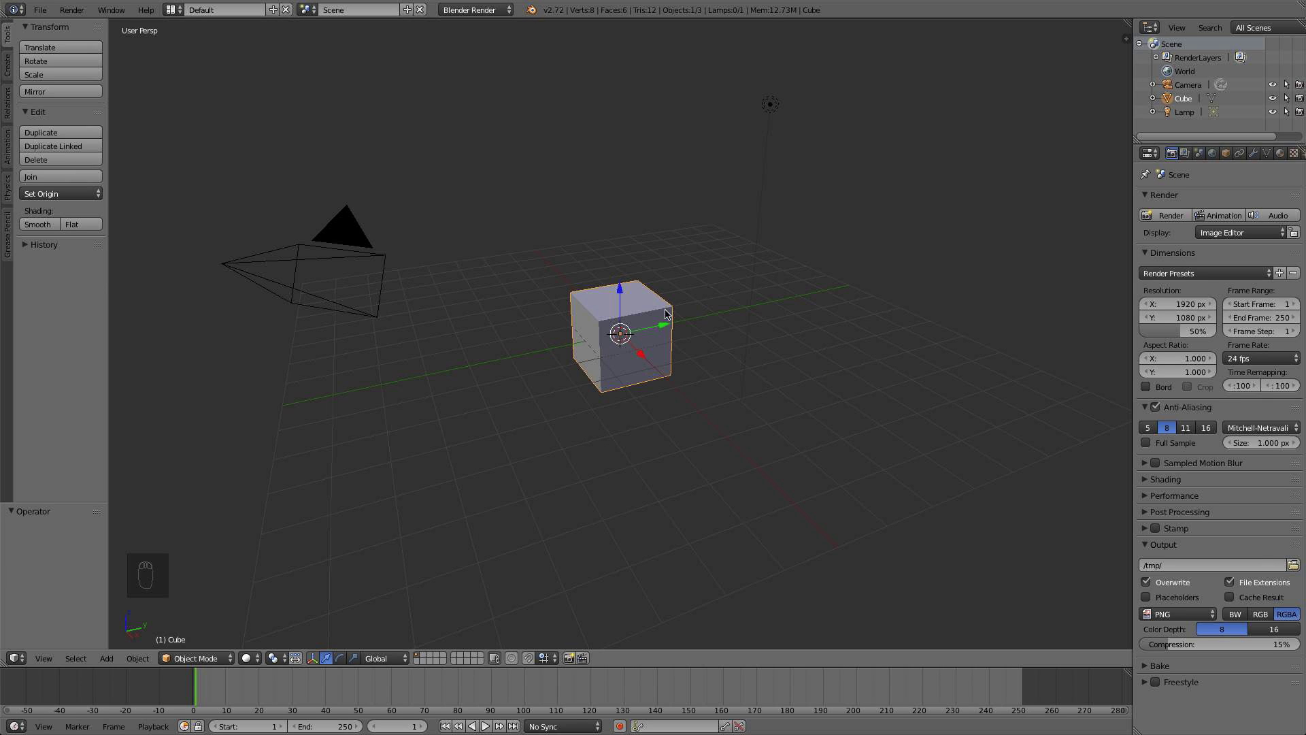
{"action": "key", "text": "x"}
{"action": "left_click", "coordinate": [743, 273]}
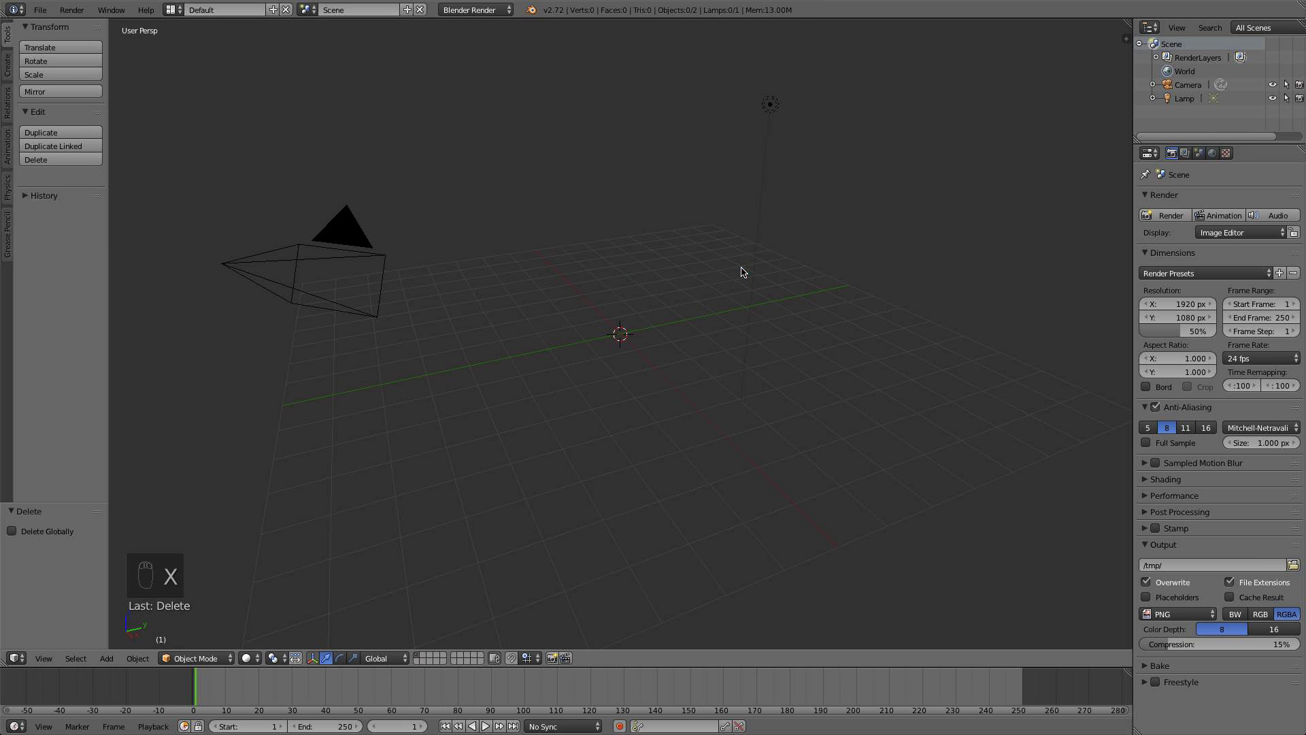
{"action": "right_click", "coordinate": [771, 117]}
{"action": "key", "text": "x"}
{"action": "left_click", "coordinate": [771, 117]}
{"action": "left_click", "coordinate": [476, 10]}
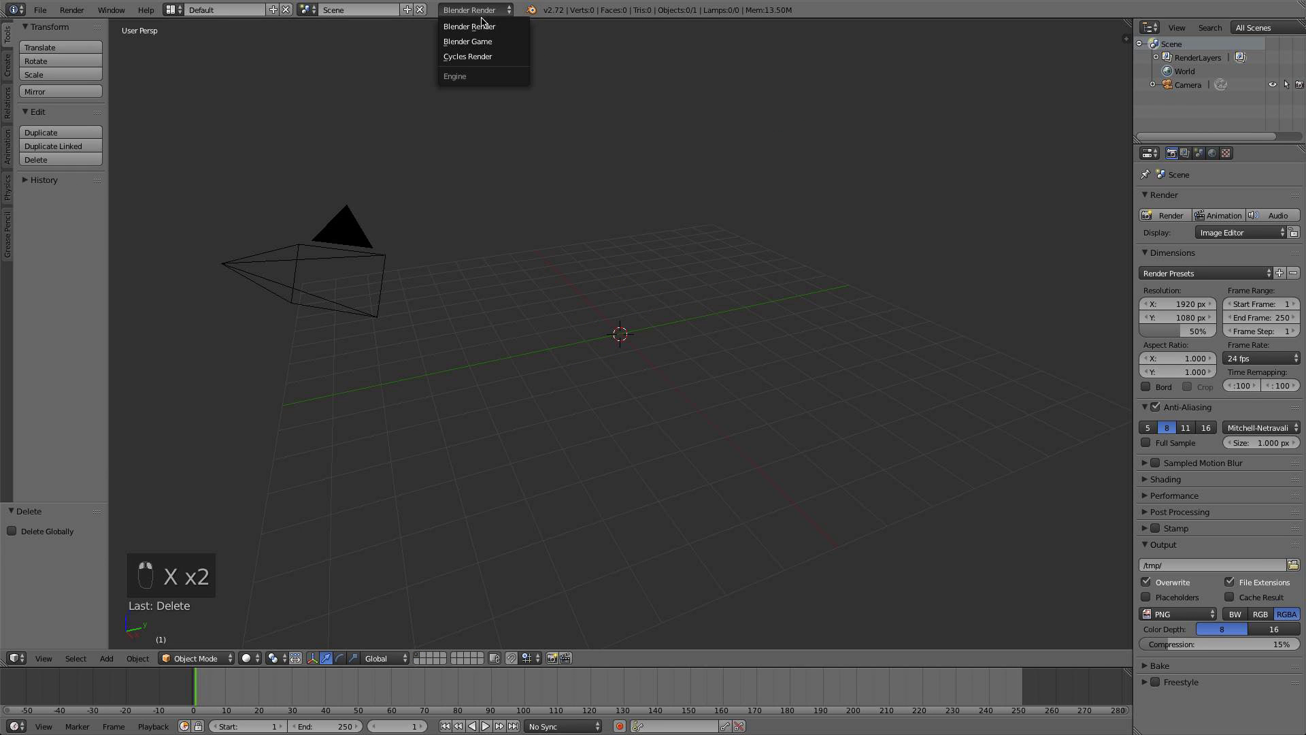
{"action": "left_click", "coordinate": [484, 60]}
Add a cube mesh at the world origin and scale it by 4 on all axes
{"action": "scroll", "coordinate": [726, 359], "scroll_direction": "down", "scroll_amount": 4}
{"action": "middle_click_drag", "start_coordinate": [727, 359], "coordinate": [666, 356]}
{"action": "scroll", "coordinate": [667, 356], "scroll_direction": "up", "scroll_amount": 5}
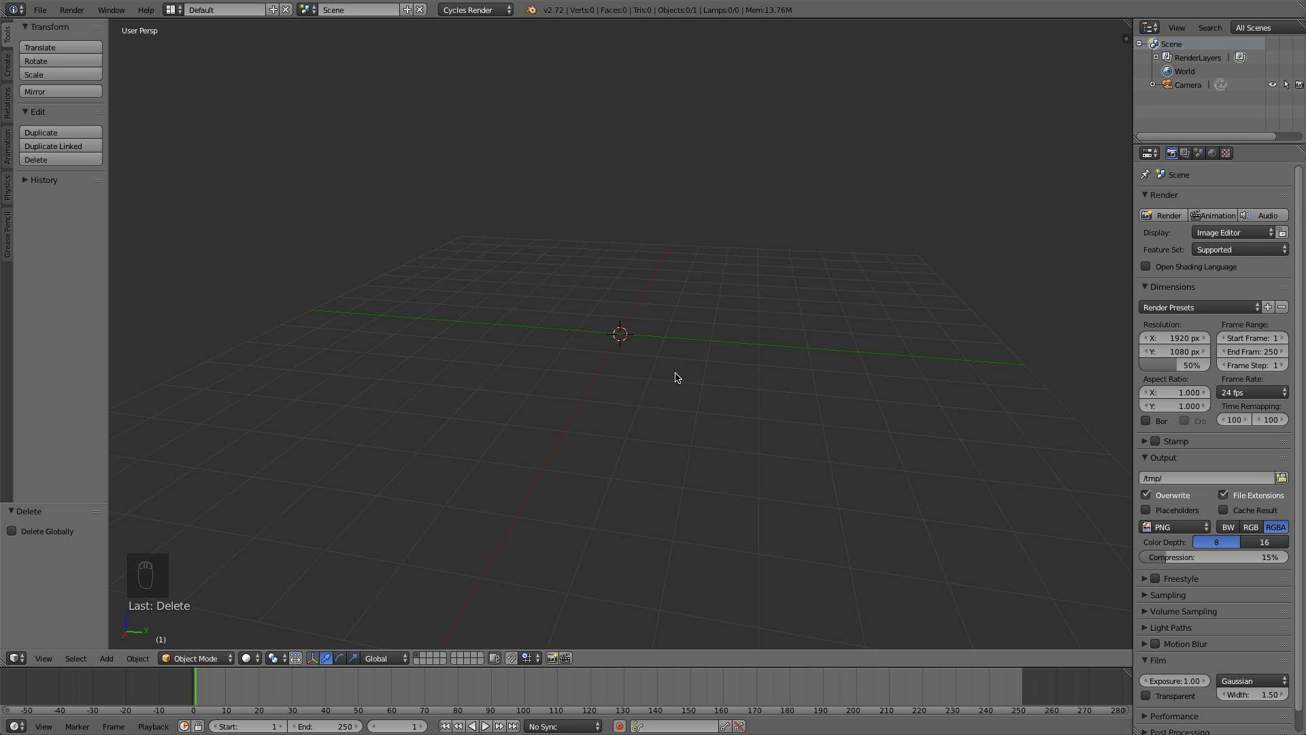
{"action": "key", "text": "shift+a"}
{"action": "left_click", "coordinate": [712, 384]}
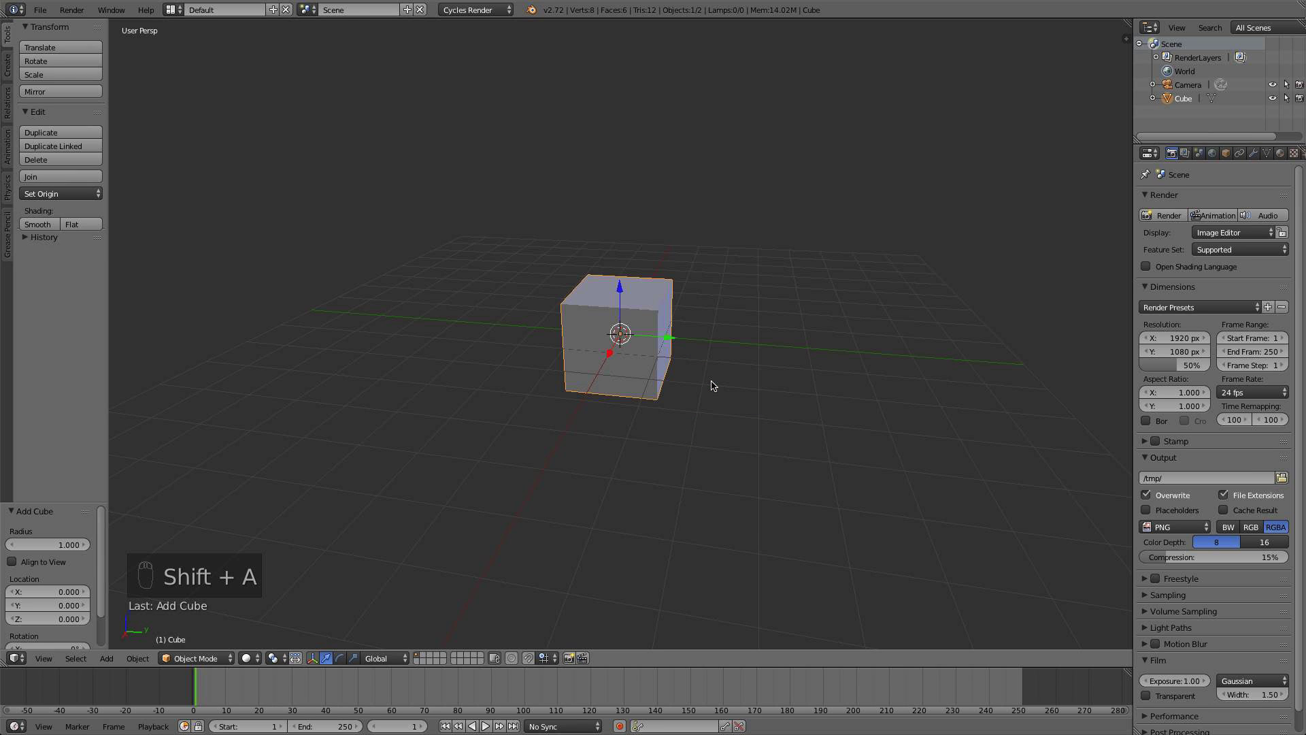
{"action": "key", "text": "KP_1"}
{"action": "key", "text": "KP_3"}
{"action": "key", "text": "KP_5"}
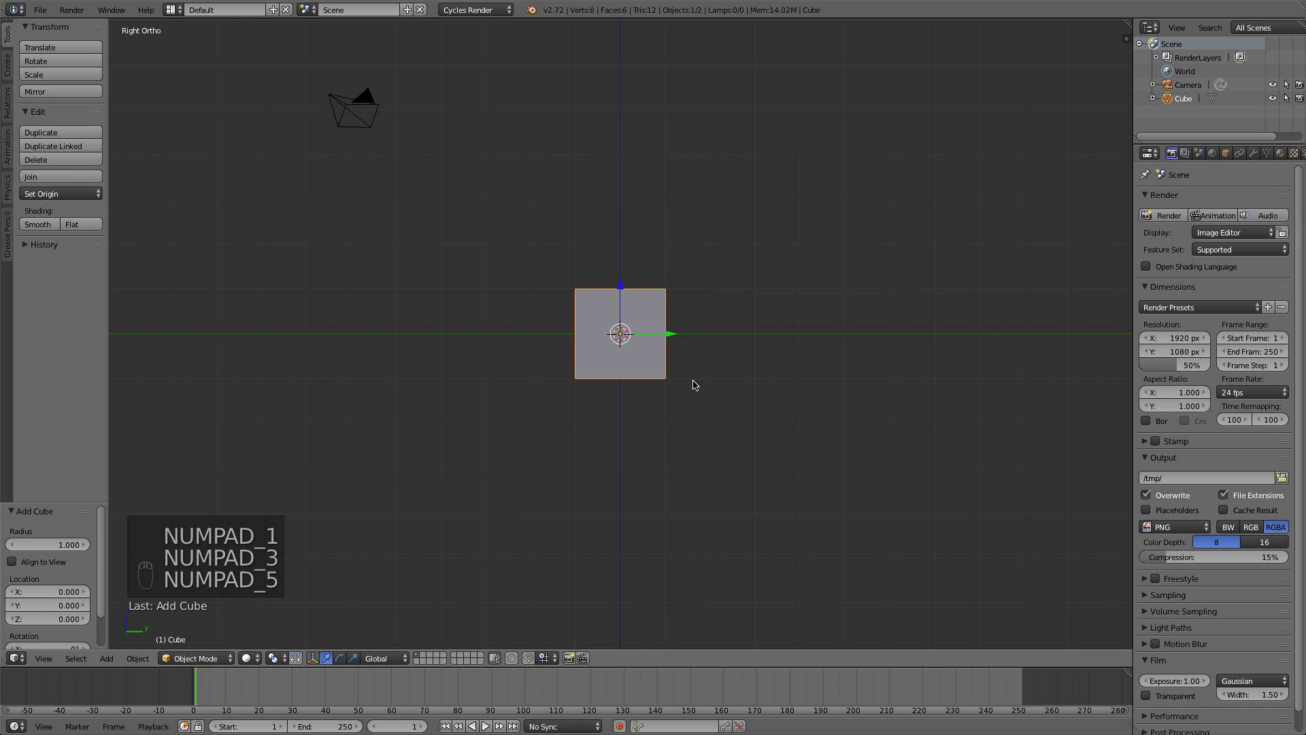
{"action": "key", "text": "s"}
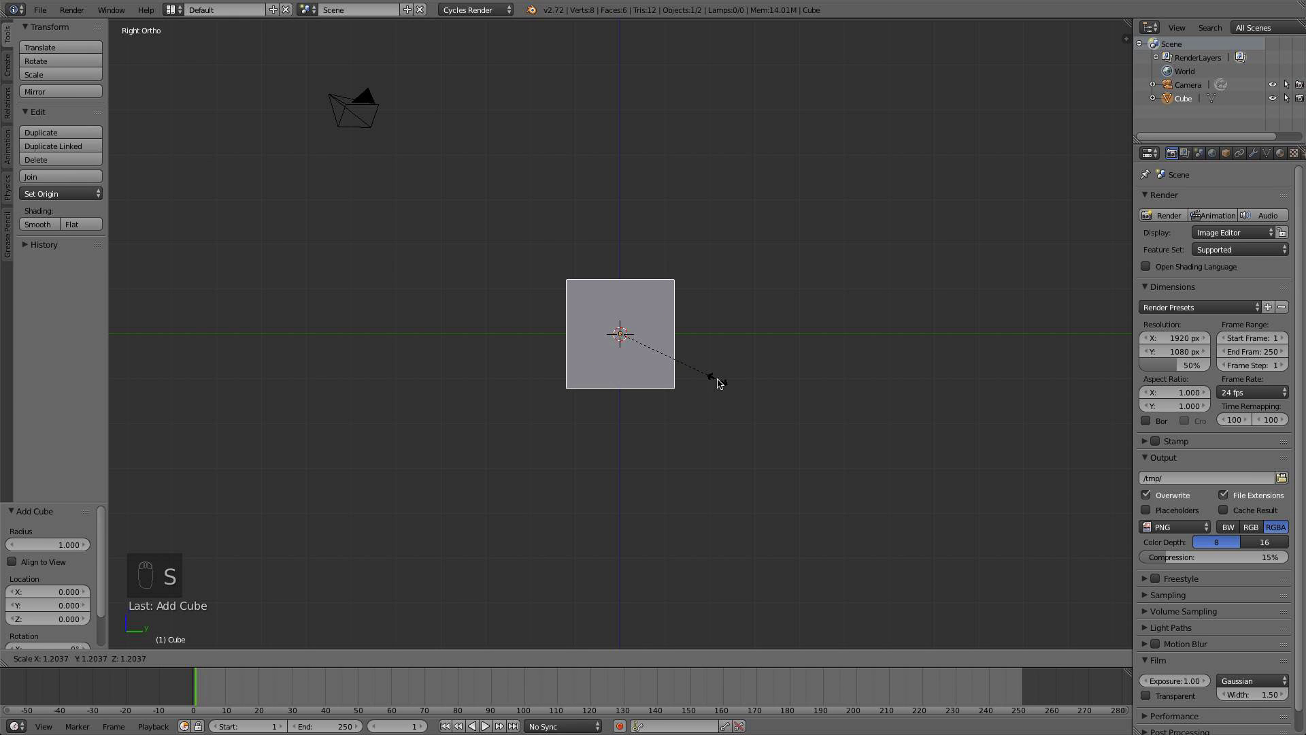
{"action": "type", "text": "4"}
{"action": "left_click", "coordinate": [717, 379]}
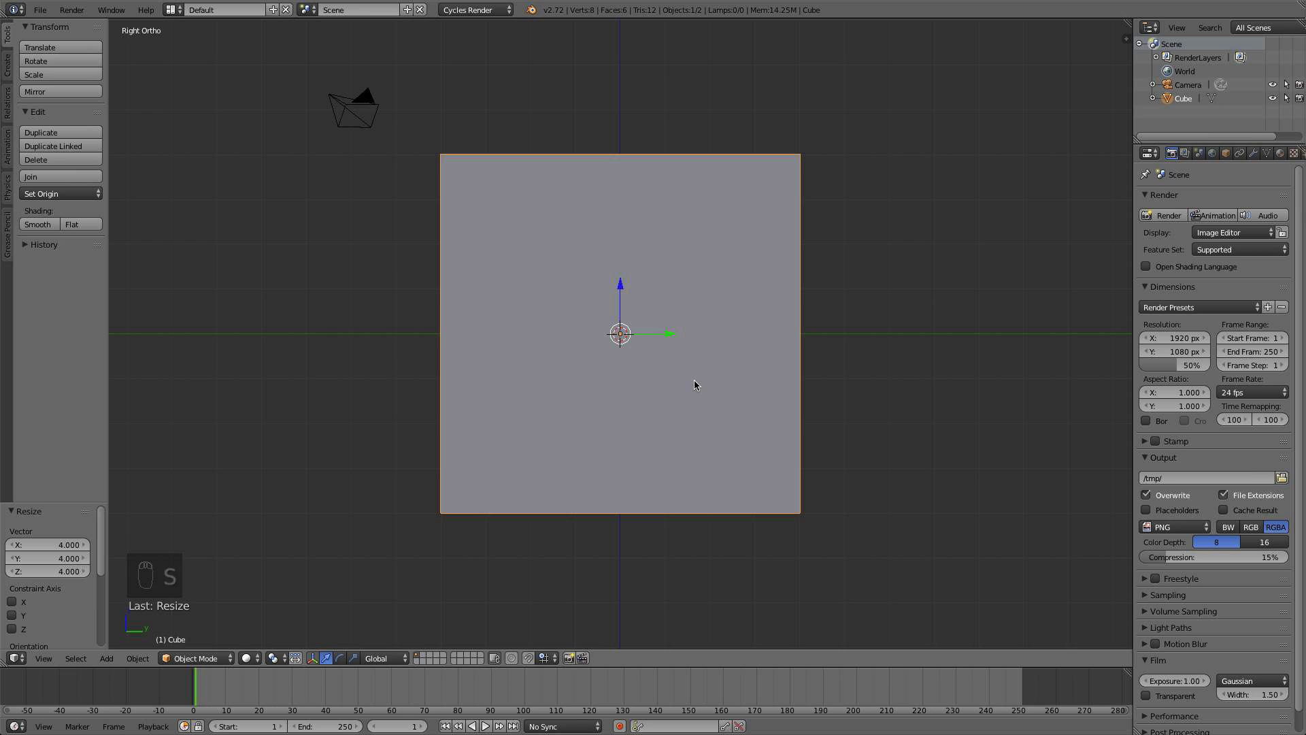
In Edit Mode, raise the whole cube mesh along Z so its bottom face sits level with the object origin, and return to Object Mode
{"action": "scroll", "coordinate": [727, 275], "scroll_direction": "down", "scroll_amount": 3}
{"action": "middle_click_drag", "start_coordinate": [700, 299], "coordinate": [701, 332]}
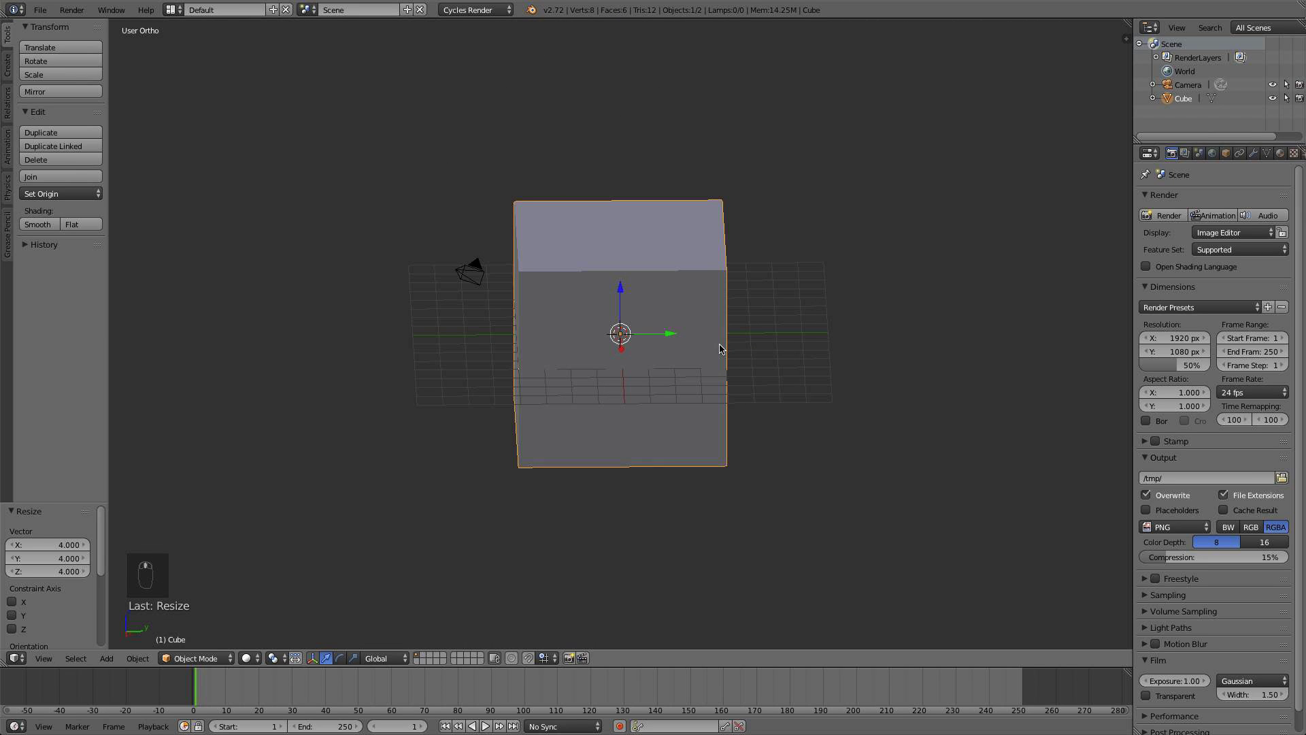
{"action": "scroll", "coordinate": [721, 348], "scroll_direction": "up", "scroll_amount": 3}
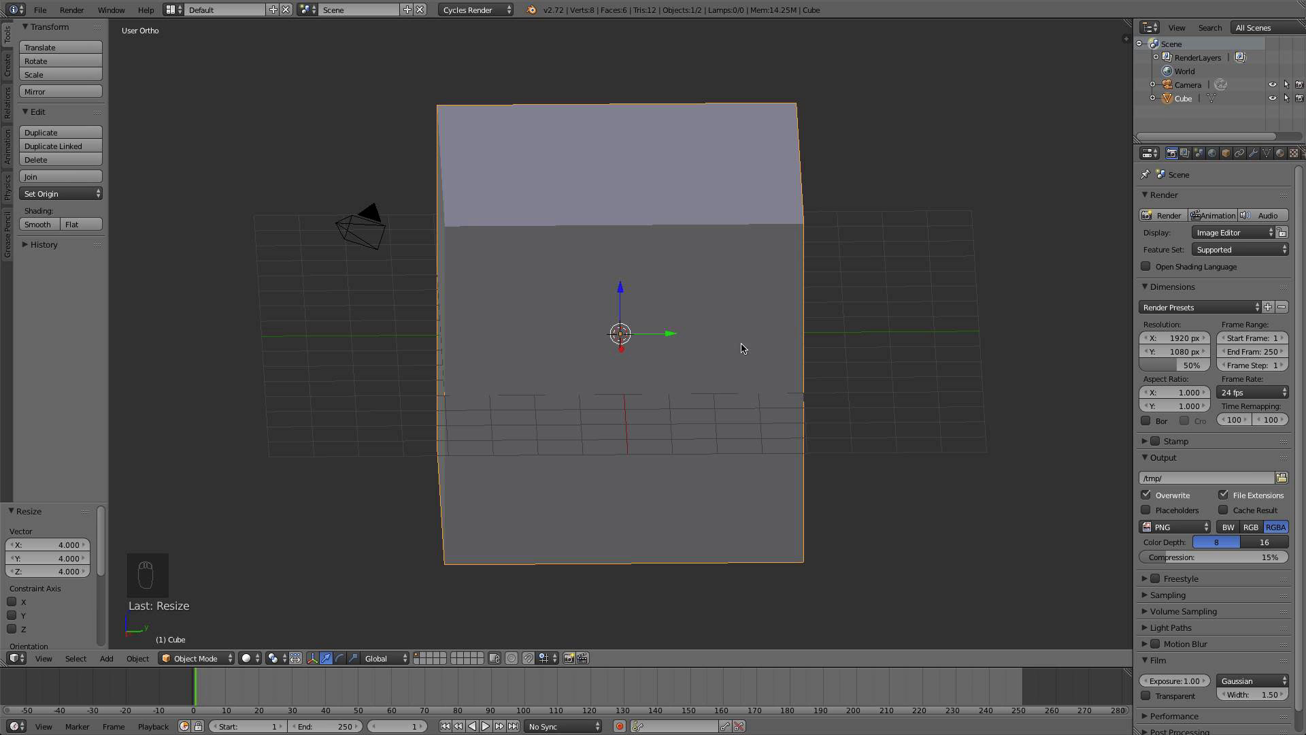
{"action": "middle_click_drag", "start_coordinate": [715, 365], "coordinate": [703, 383]}
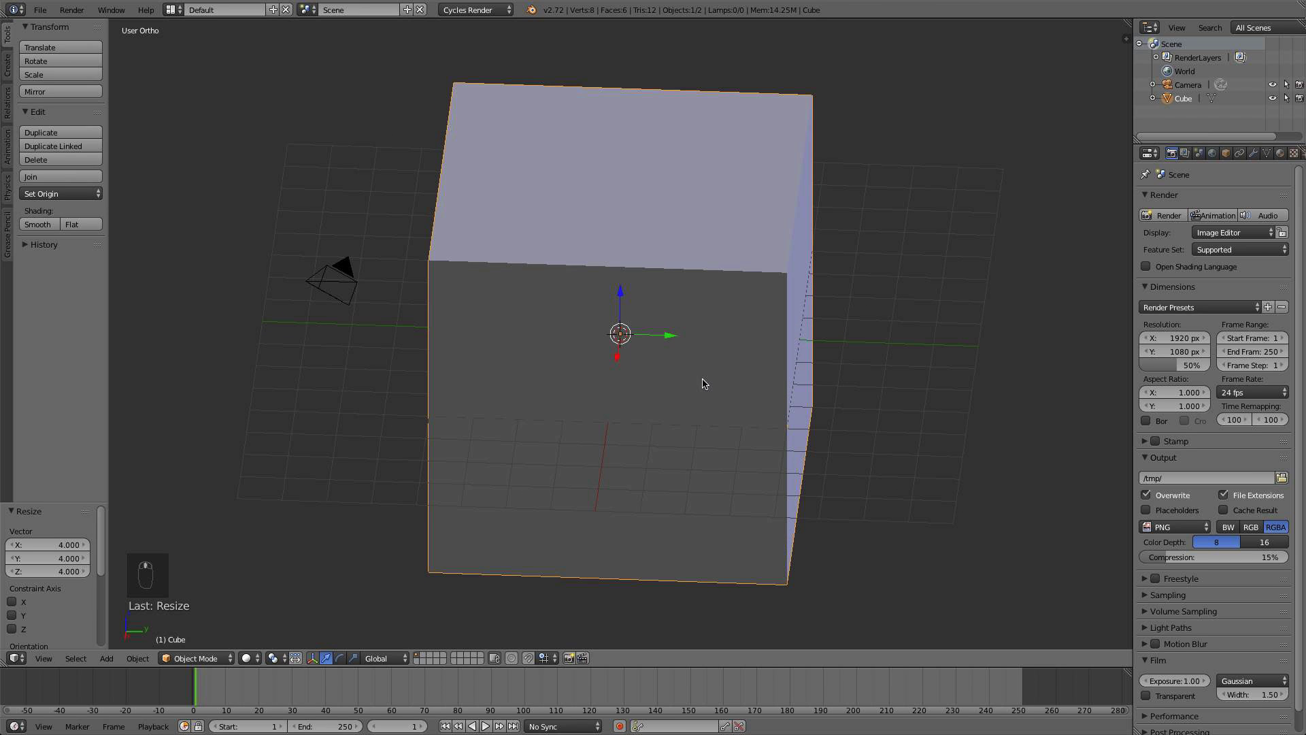
{"action": "key", "text": "KP_1"}
{"action": "key", "text": "KP_3"}
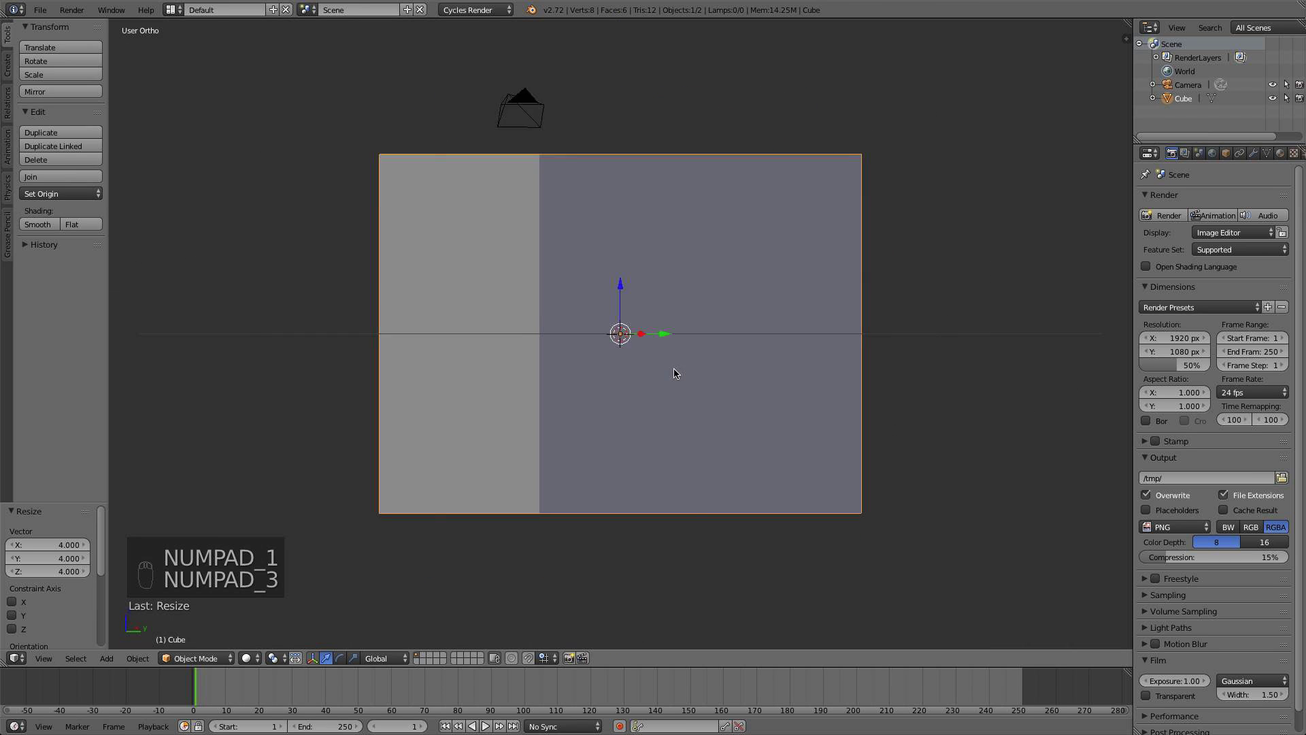
{"action": "key", "text": "Tab"}
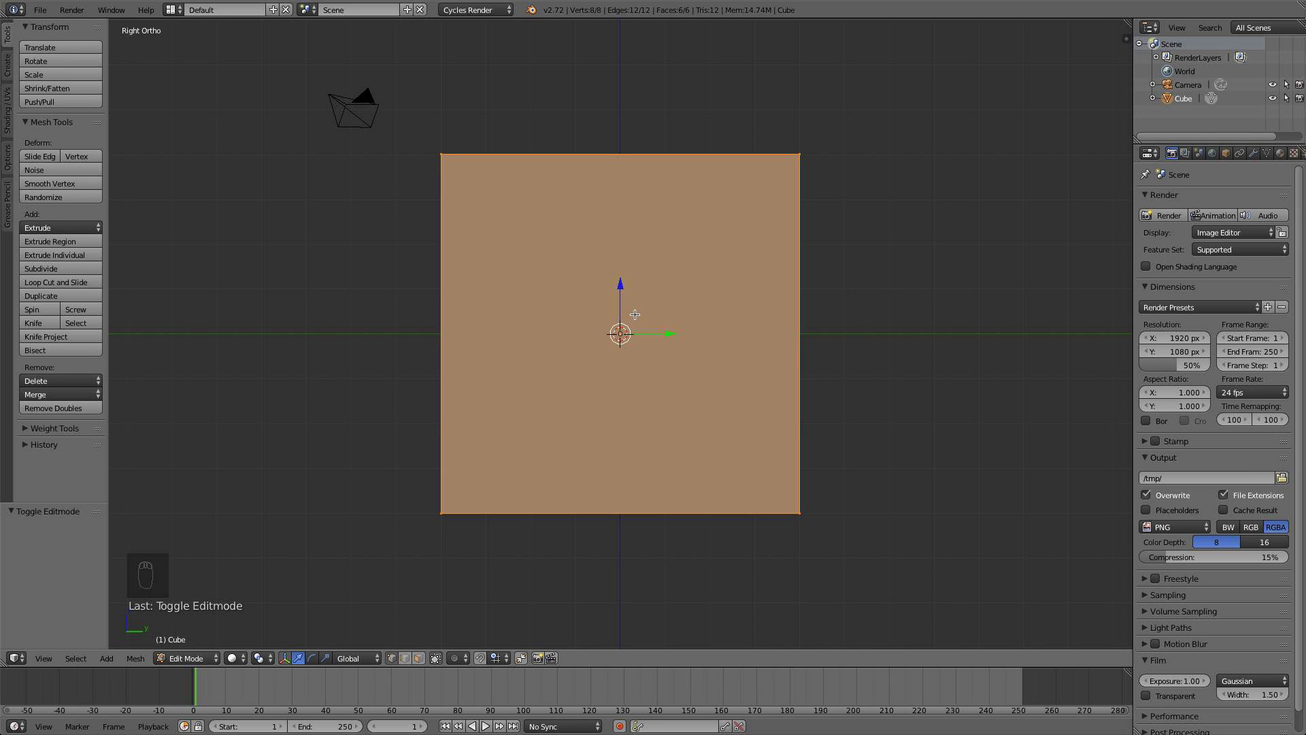
{"action": "left_click_drag", "start_coordinate": [619, 288], "coordinate": [621, 102]}
{"action": "scroll", "coordinate": [549, 321], "scroll_direction": "up", "scroll_amount": 4}
{"action": "key", "text": "Tab"}
{"action": "scroll", "coordinate": [697, 313], "scroll_direction": "down", "scroll_amount": 5}
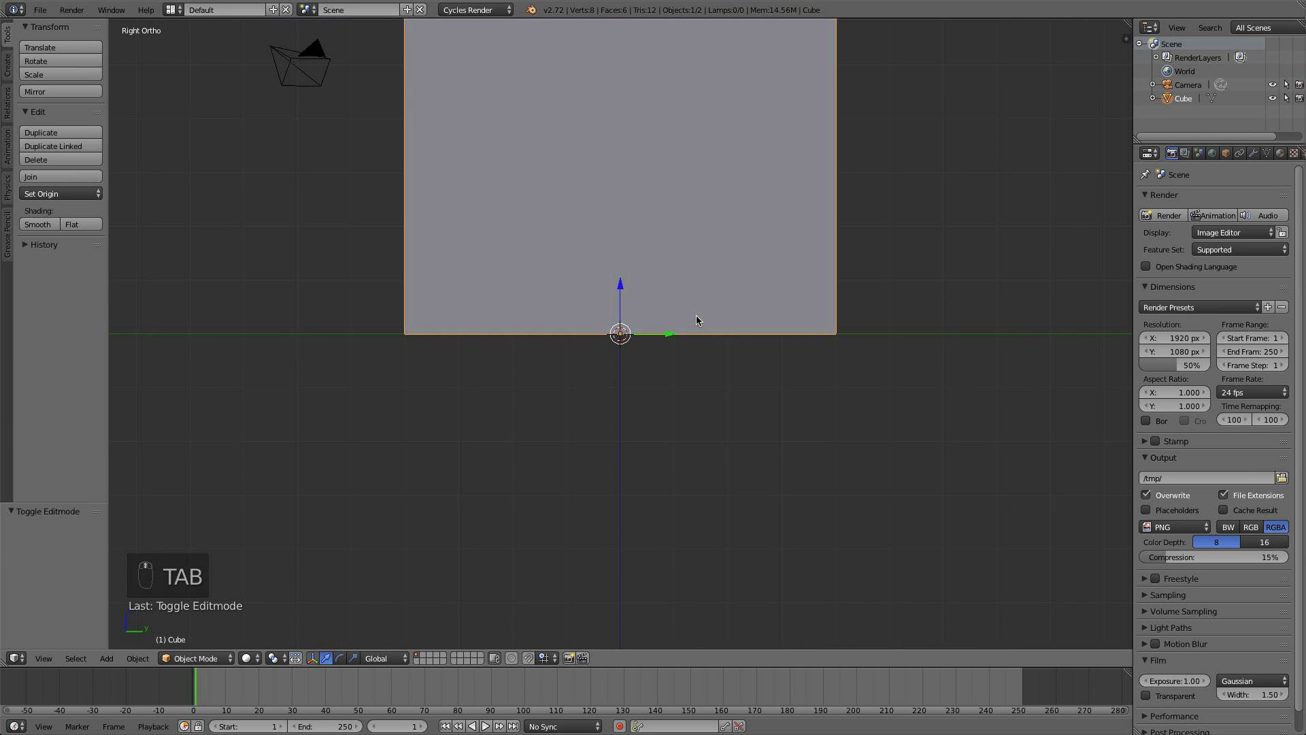
Display the scene in wireframe, with the whole raised cube framed in the right orthographic view
{"action": "middle_click_drag", "start_coordinate": [684, 270], "coordinate": [673, 398], "text": "shift"}
{"action": "scroll", "coordinate": [673, 398], "scroll_direction": "up", "scroll_amount": 2}
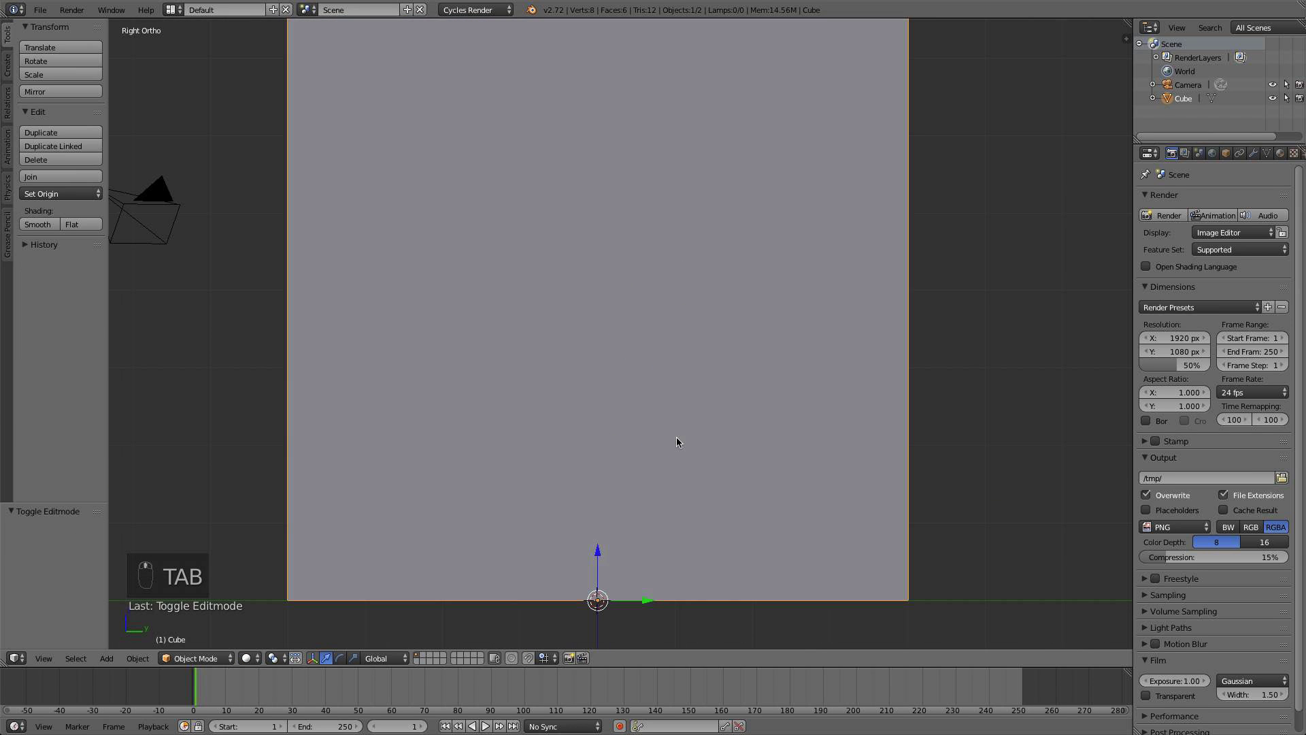
{"action": "key", "text": "z"}
{"action": "key", "text": "z"}
{"action": "key", "text": "z"}
{"action": "key", "text": "z"}
{"action": "scroll", "coordinate": [679, 443], "scroll_direction": "down", "scroll_amount": 3}
{"action": "scroll", "coordinate": [679, 444], "scroll_direction": "up", "scroll_amount": 3}
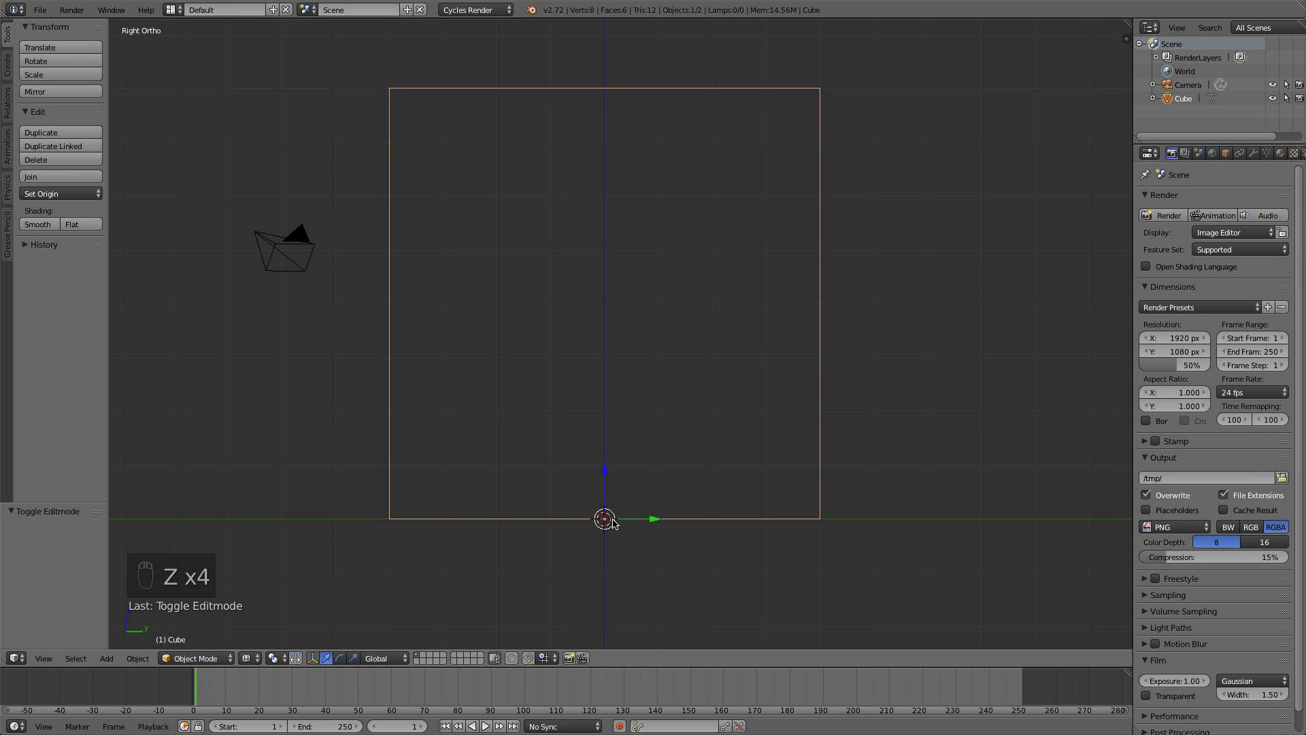
Duplicate the cube in place and scale the copy uniformly to about 0.988 so it fits just inside the original
{"action": "key", "text": "shift+d"}
{"action": "left_click", "coordinate": [712, 416]}
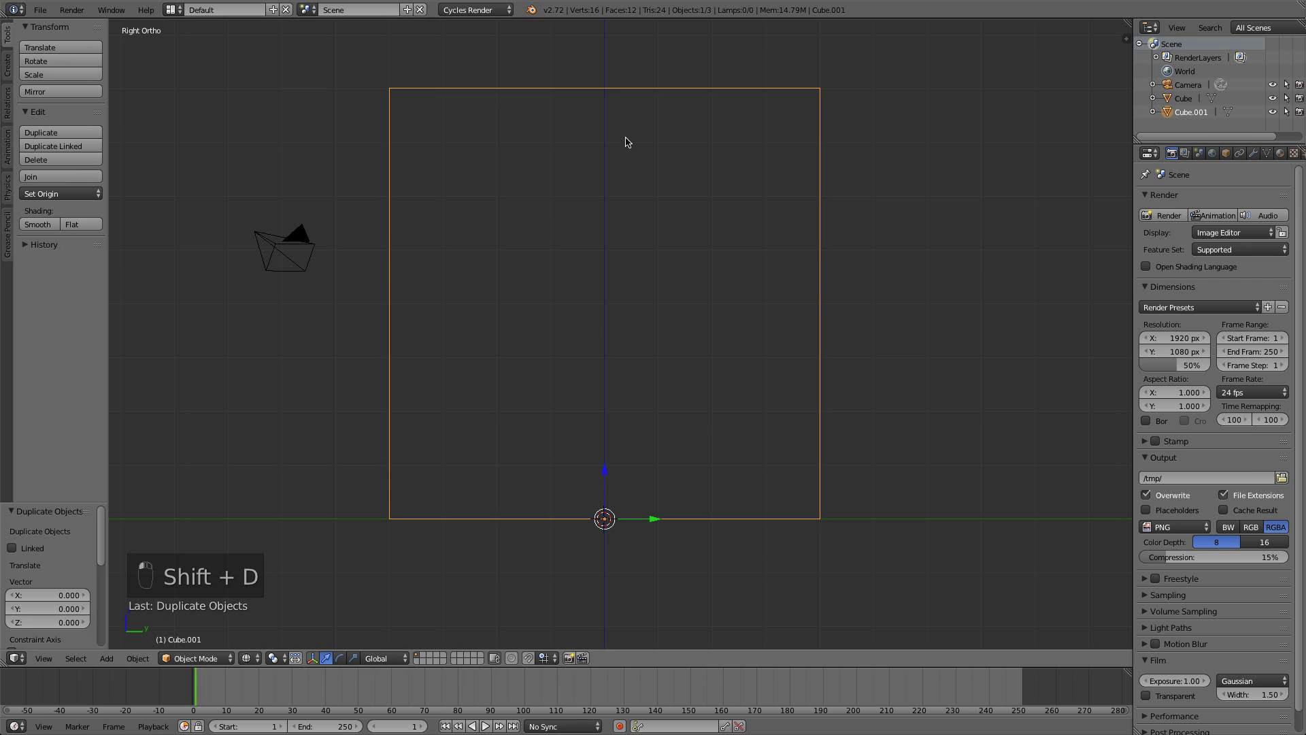
{"action": "key", "text": "s"}
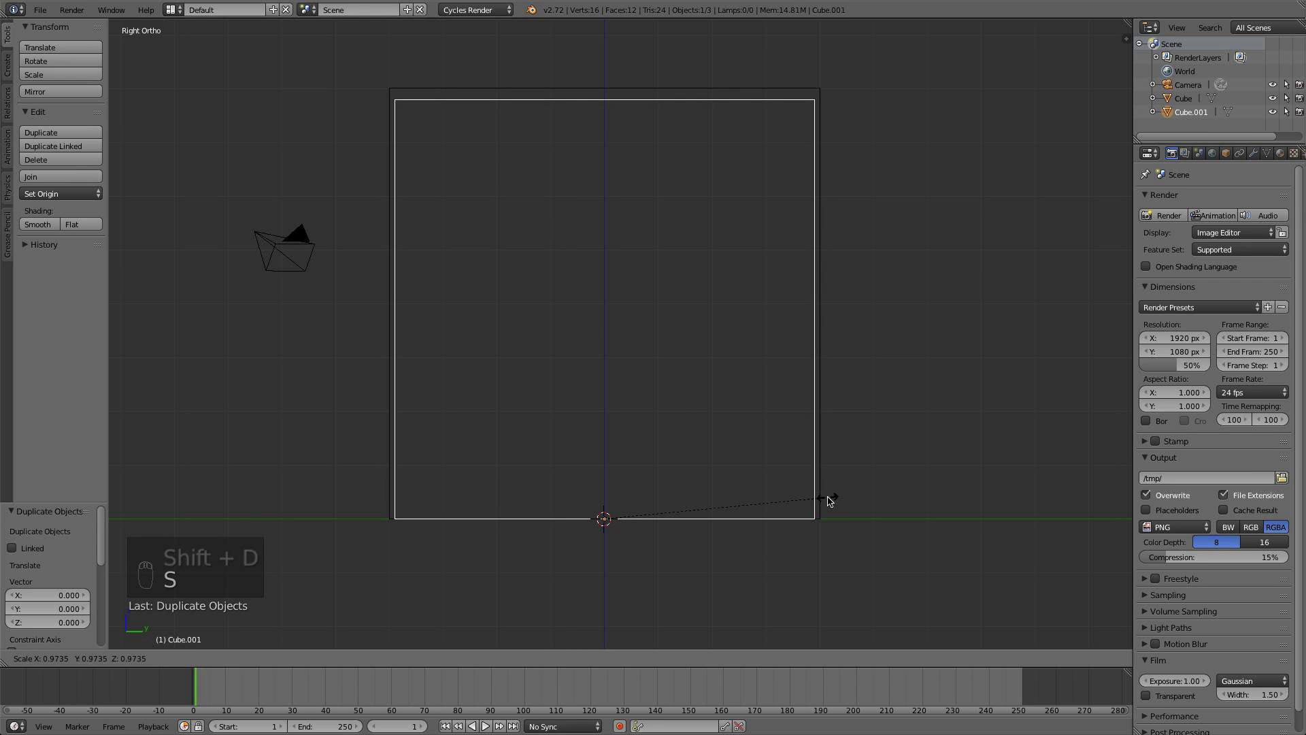
{"action": "left_click", "coordinate": [831, 502]}
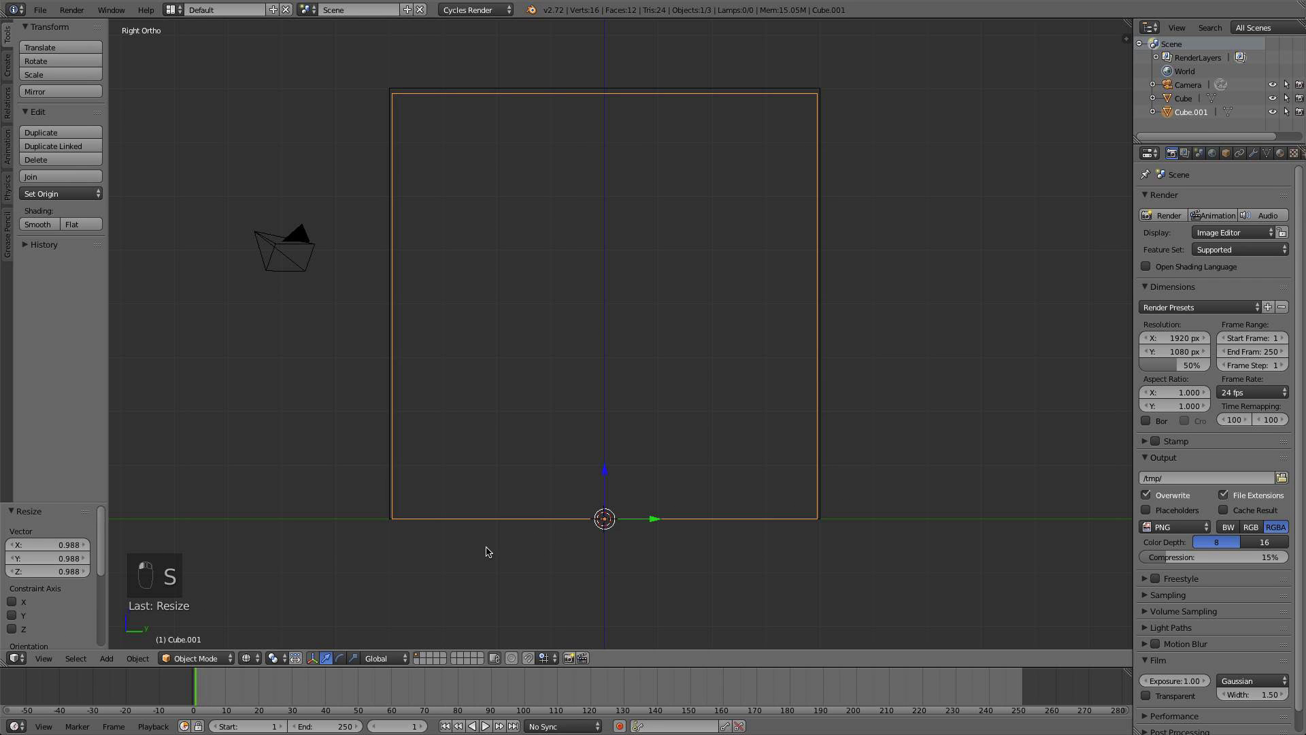
Flatten the inner cube along Z to about 0.325 and raise it about 0.035 along Z
{"action": "scroll", "coordinate": [580, 529], "scroll_direction": "up", "scroll_amount": 2}
{"action": "key", "text": "s"}
{"action": "key", "text": "z"}
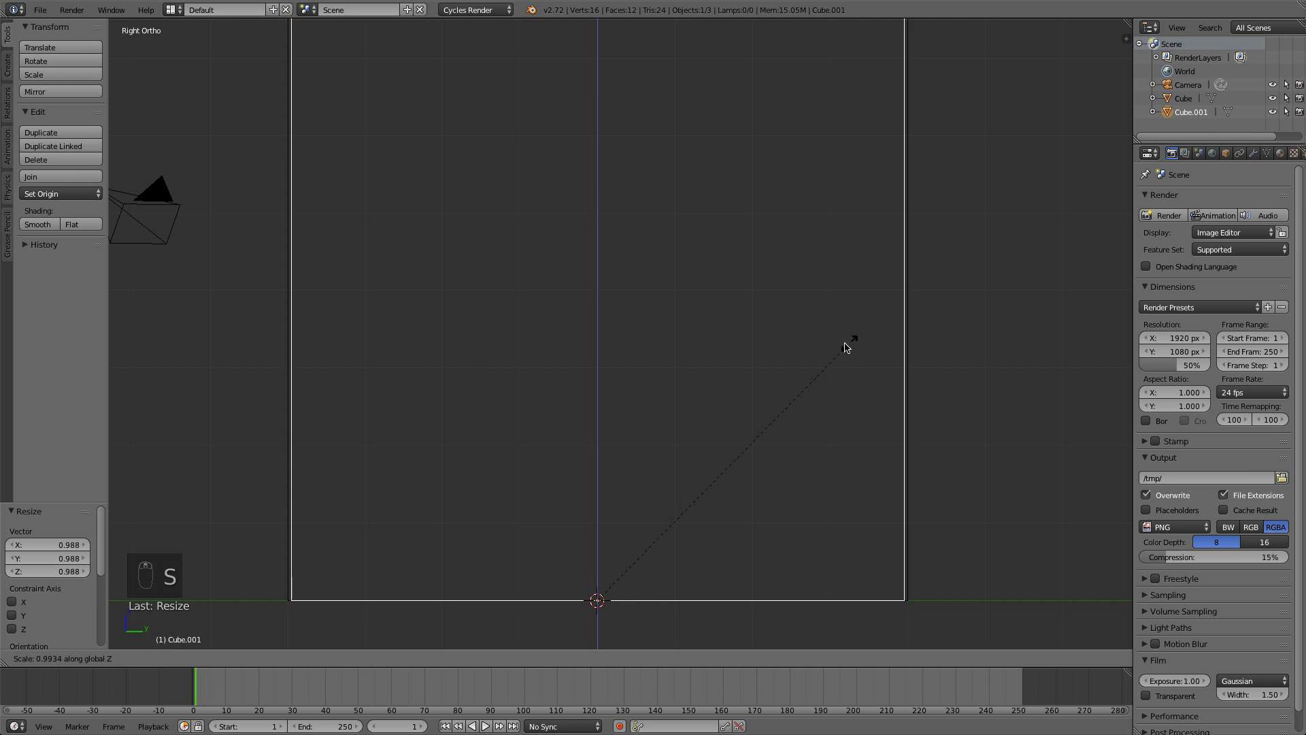
{"action": "left_click", "coordinate": [631, 493]}
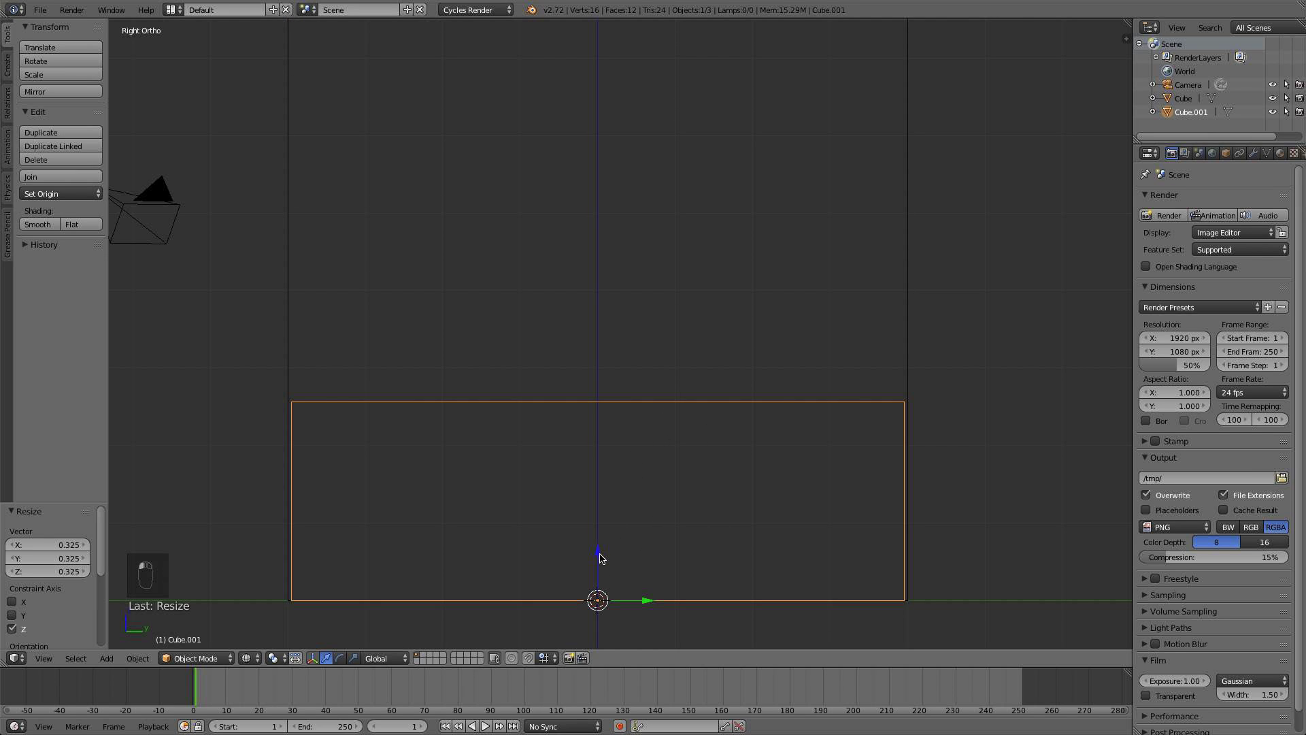
{"action": "key", "text": "g"}
{"action": "key", "text": "z"}
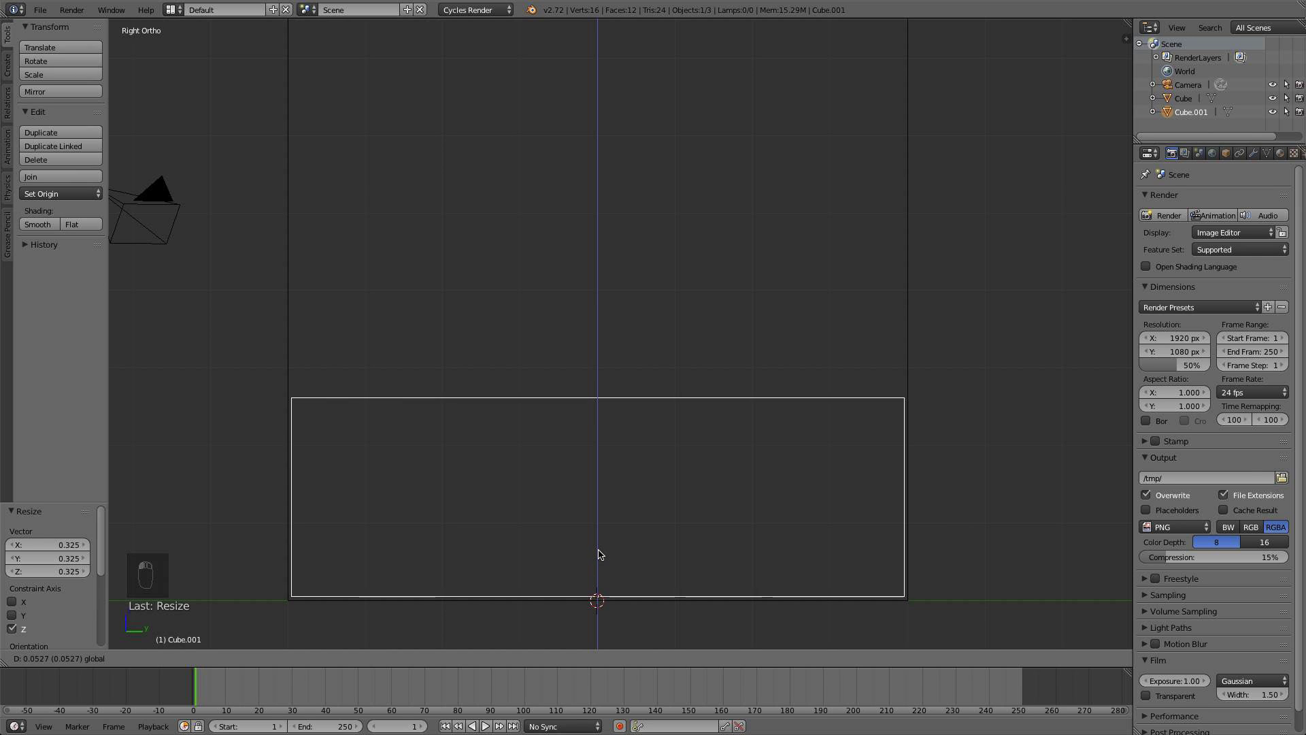
{"action": "left_click", "coordinate": [598, 555]}
{"action": "scroll", "coordinate": [621, 441], "scroll_direction": "down", "scroll_amount": 5}
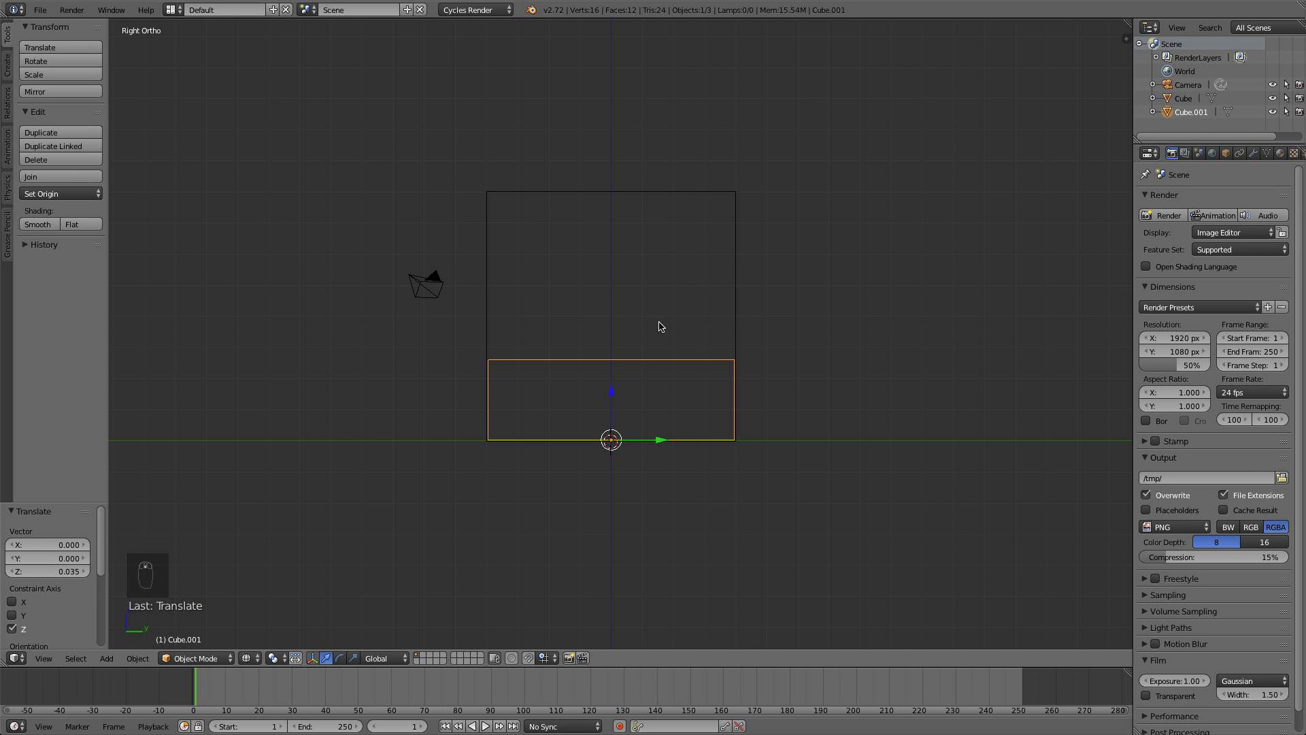
Scale the inner box along Z to about 0.971
{"action": "scroll", "coordinate": [662, 327], "scroll_direction": "up", "scroll_amount": 2}
{"action": "key", "text": "s"}
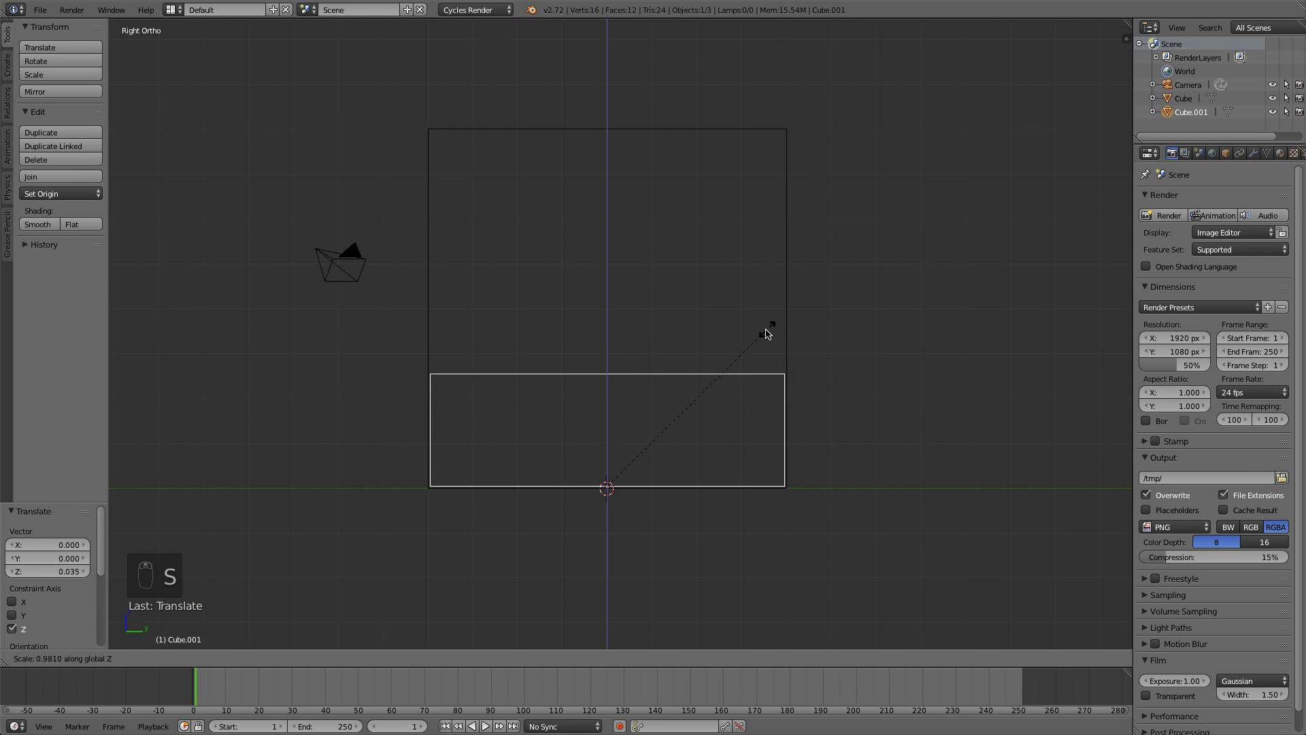
{"action": "left_click", "coordinate": [760, 334]}
Examine the inner box's fit within the large cube from an angled view and the right orthographic view
{"action": "middle_click_drag", "start_coordinate": [760, 334], "coordinate": [528, 336]}
{"action": "key", "text": "KP_0"}
{"action": "key", "text": "KP_1"}
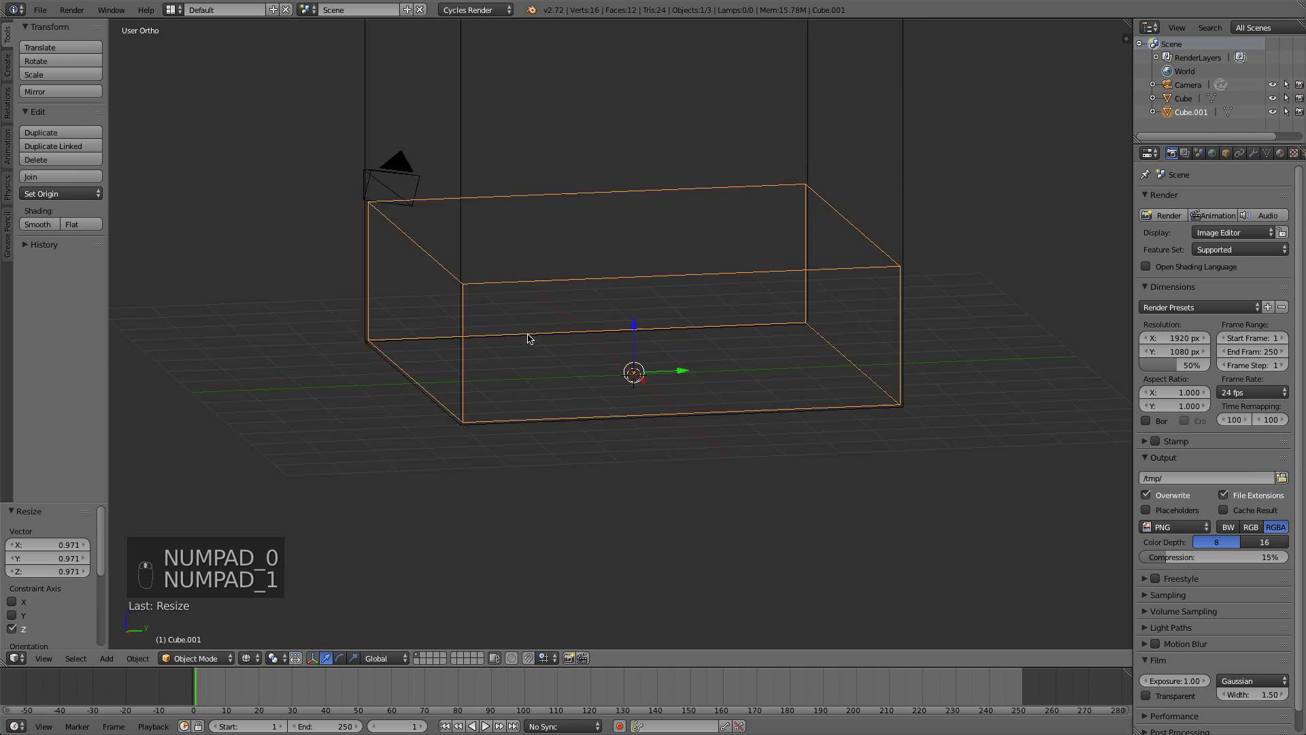
{"action": "scroll", "coordinate": [550, 316], "scroll_direction": "down", "scroll_amount": 6}
{"action": "key", "text": "KP_3"}
{"action": "scroll", "coordinate": [621, 313], "scroll_direction": "up", "scroll_amount": 9}
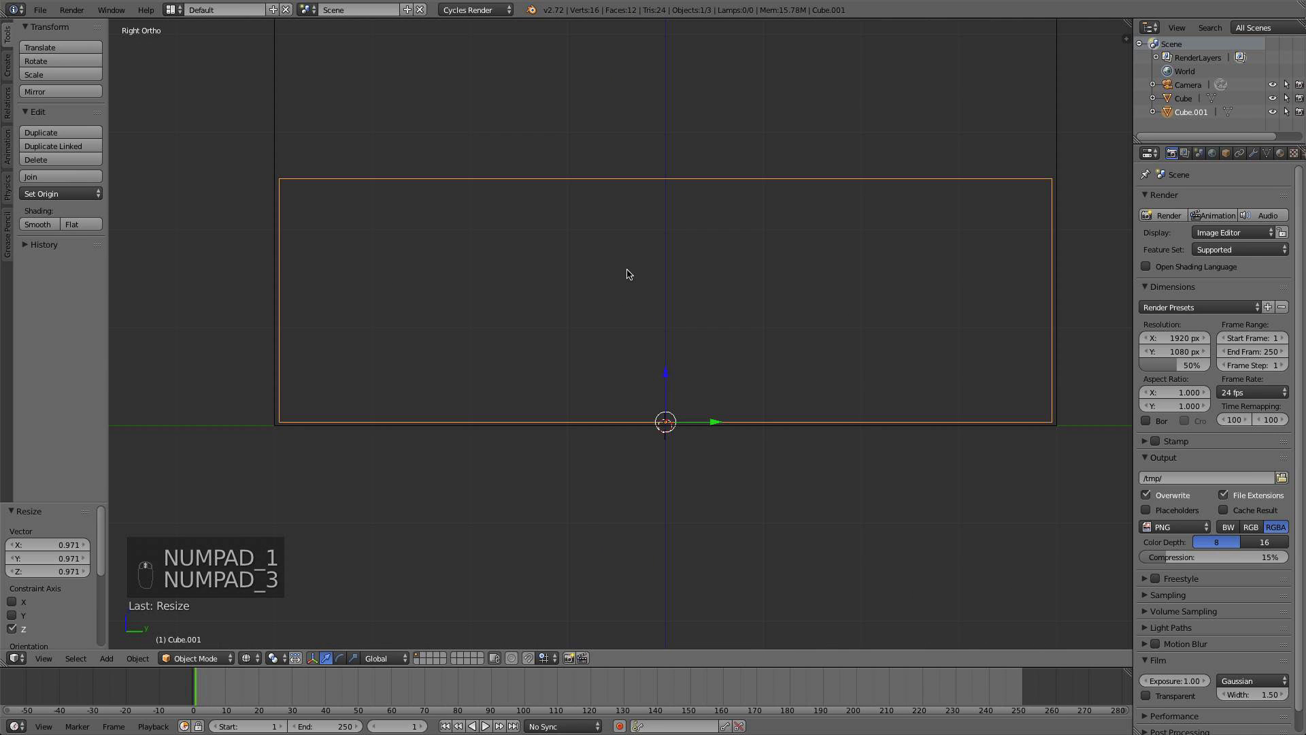
{"action": "scroll", "coordinate": [618, 230], "scroll_direction": "down", "scroll_amount": 3}
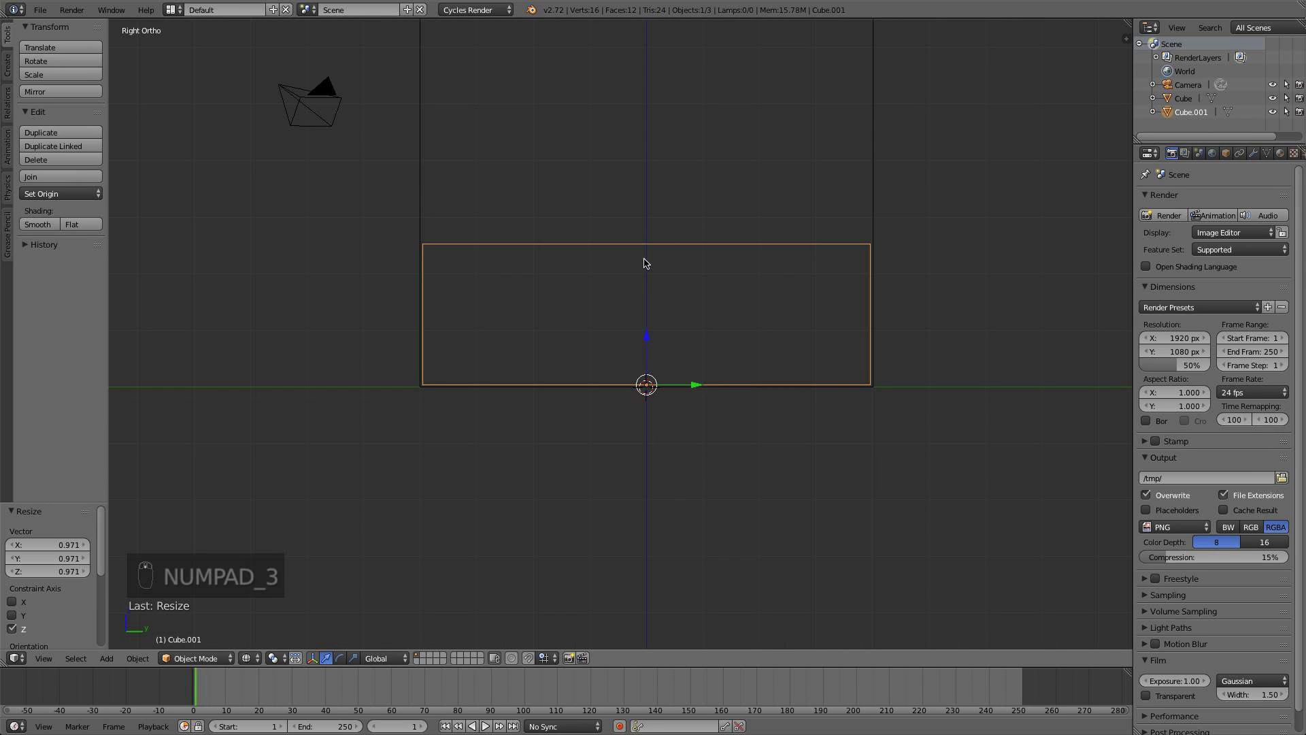
Place the 3D cursor above the inner box, just outside the large cube's +X side near its +Y corner
{"action": "middle_click_drag", "start_coordinate": [647, 263], "coordinate": [755, 245]}
{"action": "middle_click_drag", "start_coordinate": [864, 213], "coordinate": [900, 312]}
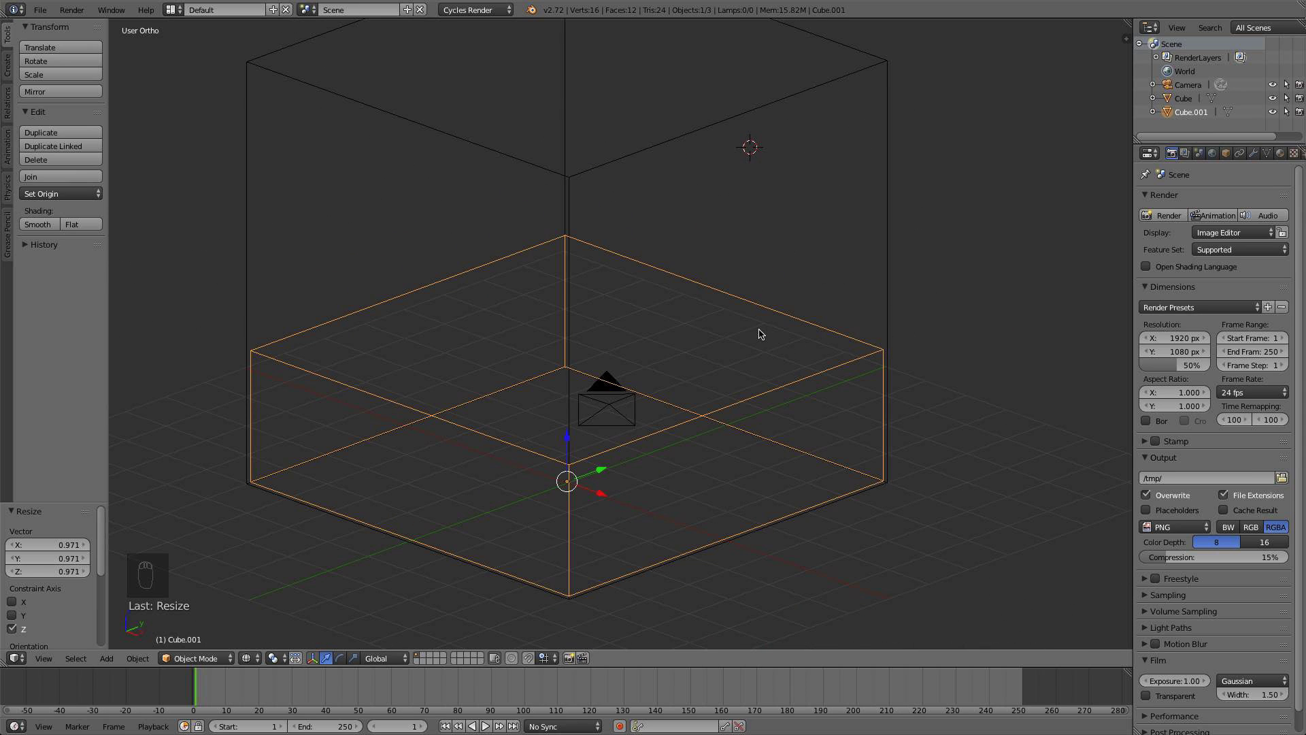
{"action": "middle_click_drag", "start_coordinate": [760, 333], "coordinate": [685, 296]}
{"action": "scroll", "coordinate": [685, 298], "scroll_direction": "up", "scroll_amount": 3}
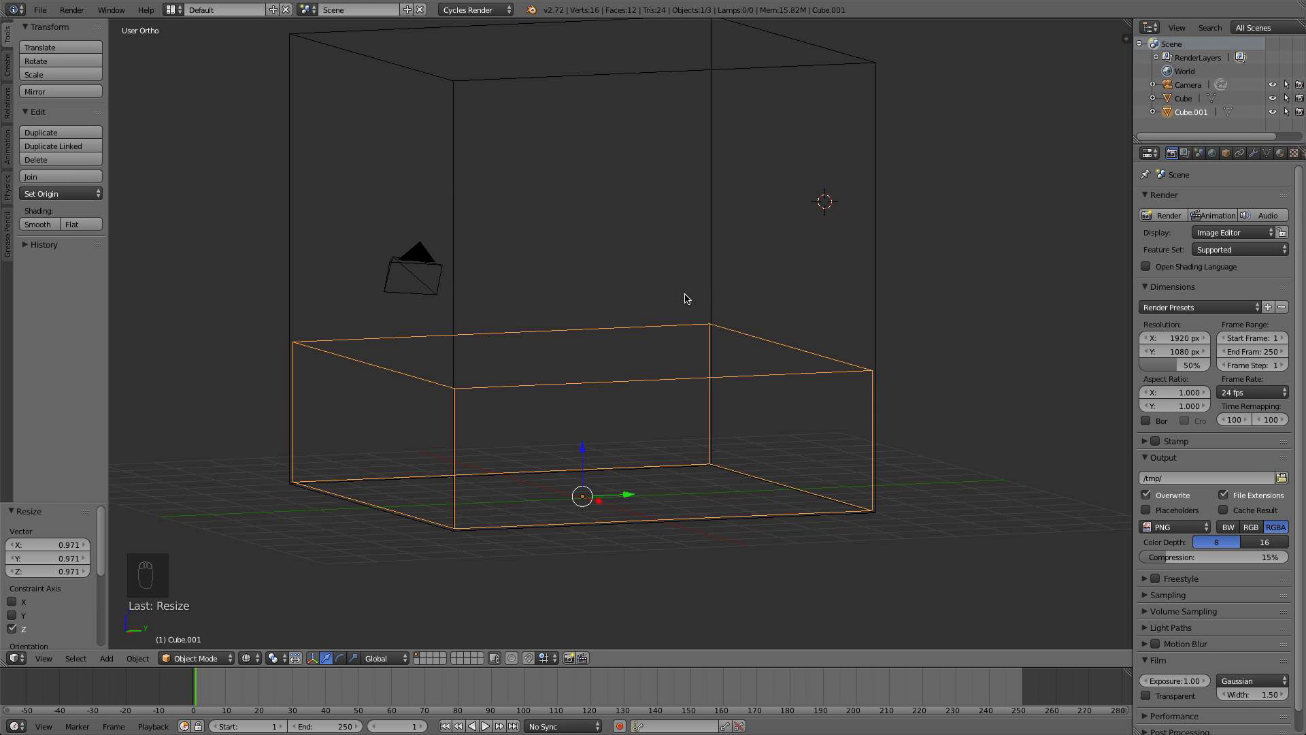
{"action": "middle_click_drag", "start_coordinate": [686, 298], "coordinate": [618, 334]}
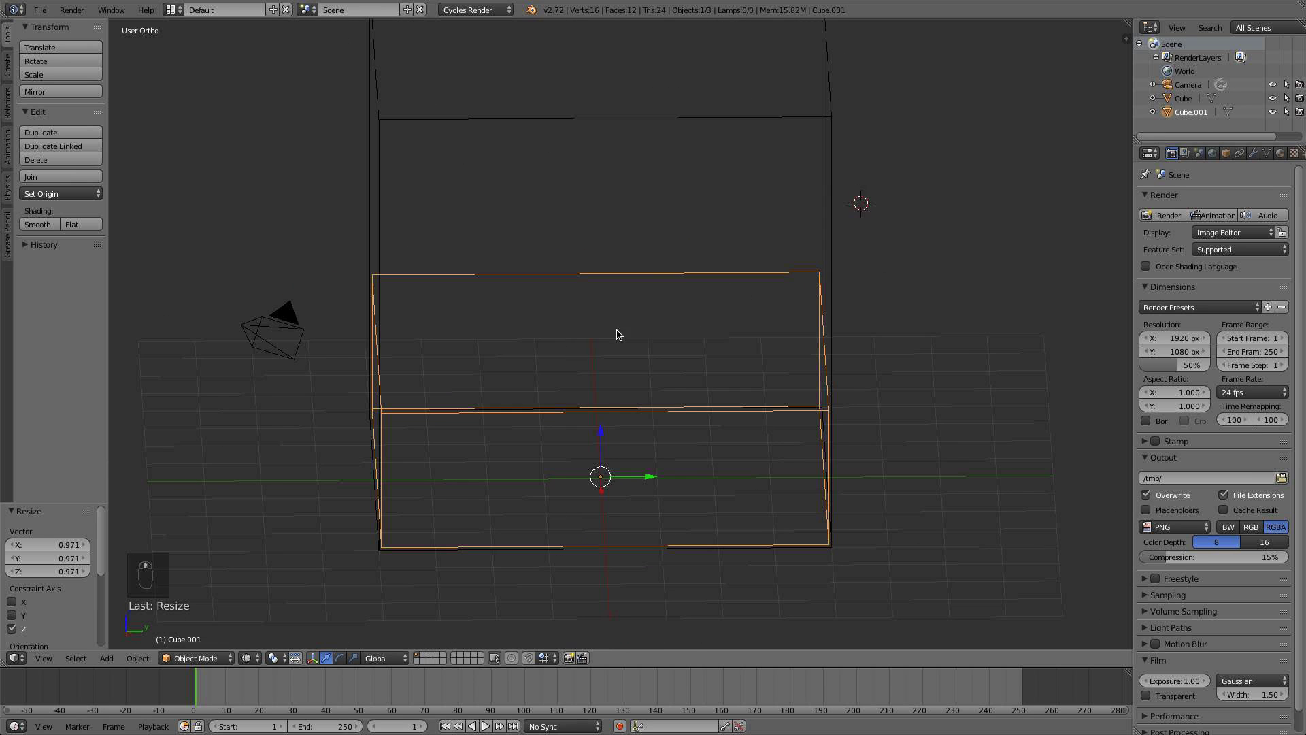
{"action": "scroll", "coordinate": [611, 277], "scroll_direction": "down", "scroll_amount": 4}
{"action": "middle_click_drag", "start_coordinate": [618, 278], "coordinate": [662, 365]}
{"action": "scroll", "coordinate": [654, 270], "scroll_direction": "up", "scroll_amount": 1}
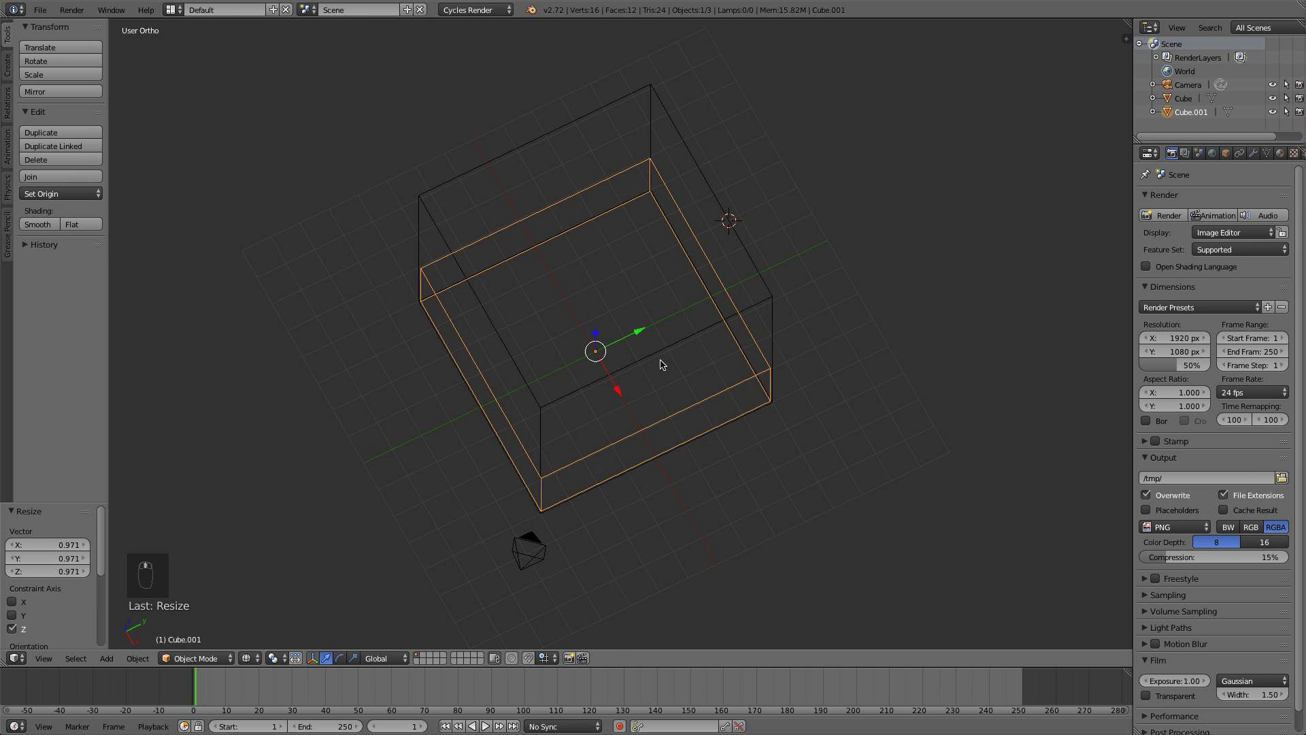
{"action": "key", "text": "KP_7"}
{"action": "left_click", "coordinate": [732, 241]}
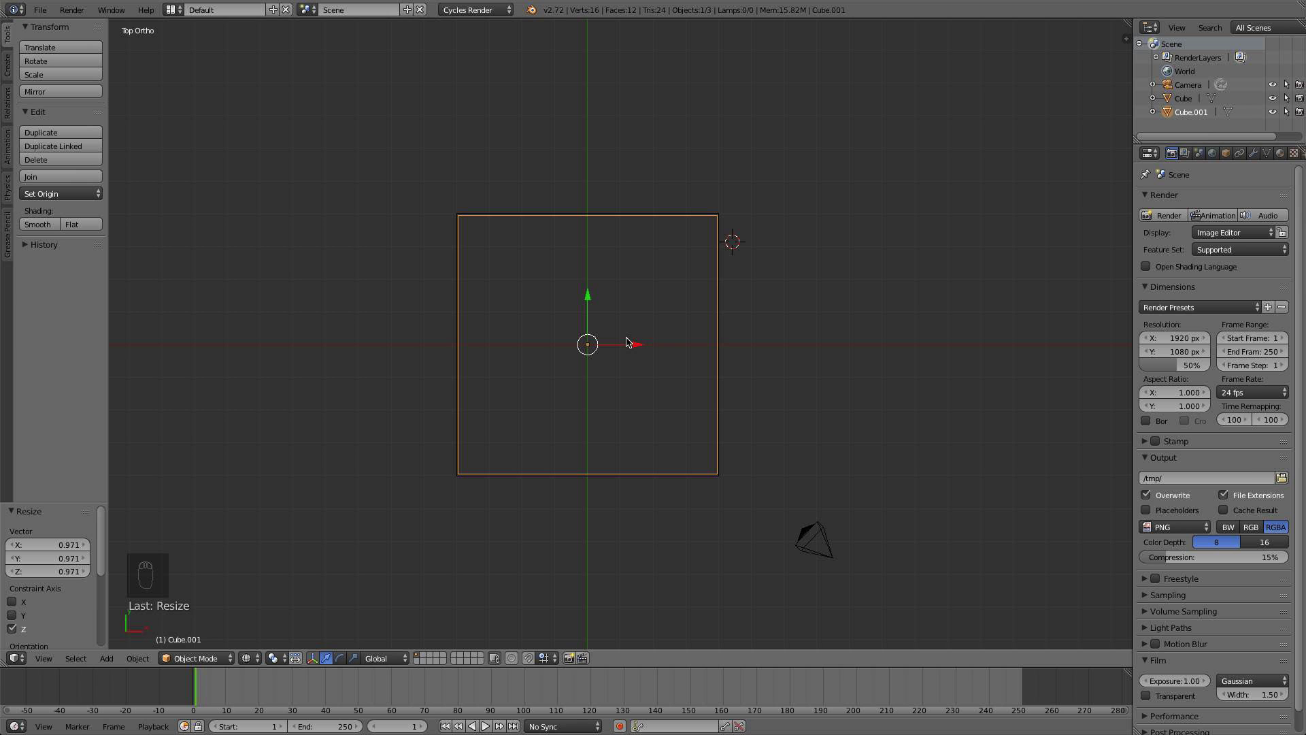
Add a UV sphere at the 3D cursor and scale it uniformly to 0.6
{"action": "middle_click_drag", "start_coordinate": [638, 340], "coordinate": [554, 268]}
{"action": "key", "text": "shift+a"}
{"action": "mouse_move", "coordinate": [553, 269]}
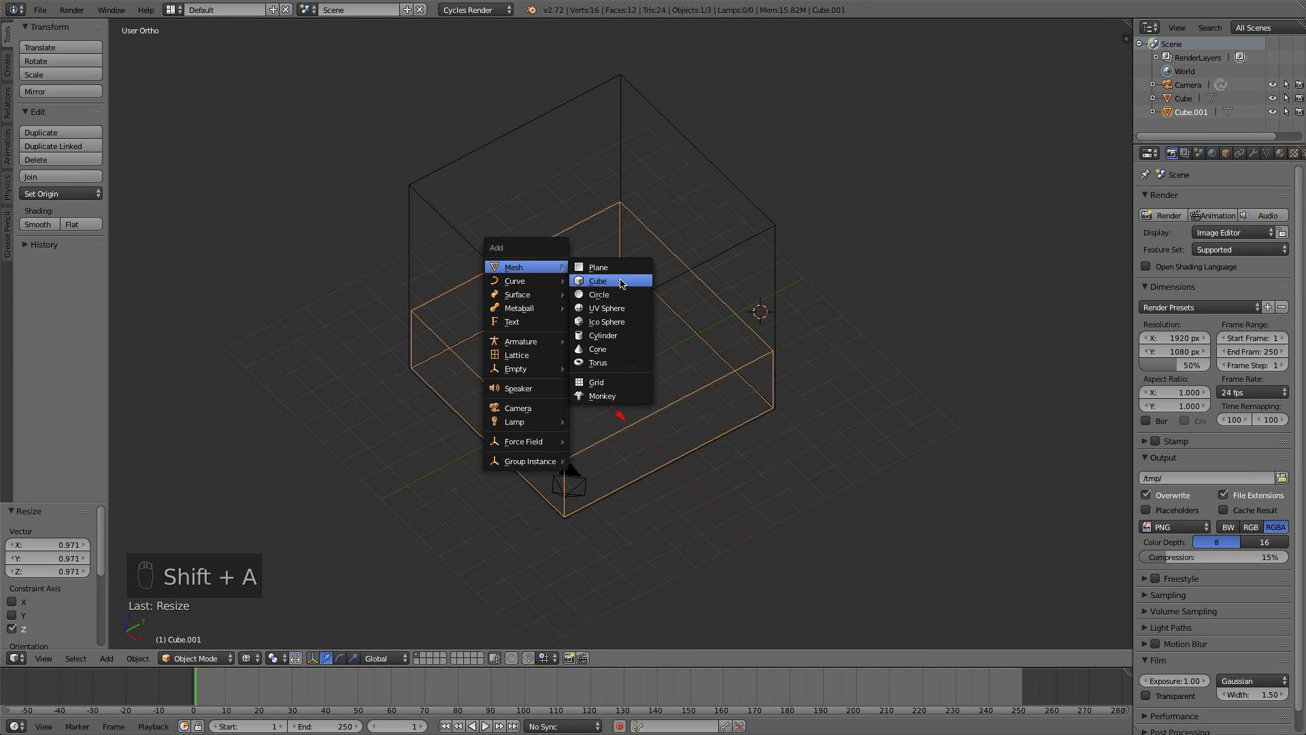
{"action": "left_click", "coordinate": [632, 309]}
{"action": "mouse_move", "coordinate": [708, 353]}
{"action": "middle_mouse_down"}
{"action": "mouse_move", "coordinate": [685, 286]}
{"action": "mouse_move", "coordinate": [784, 285]}
{"action": "middle_mouse_up"}
{"action": "type", "text": "s.5"}
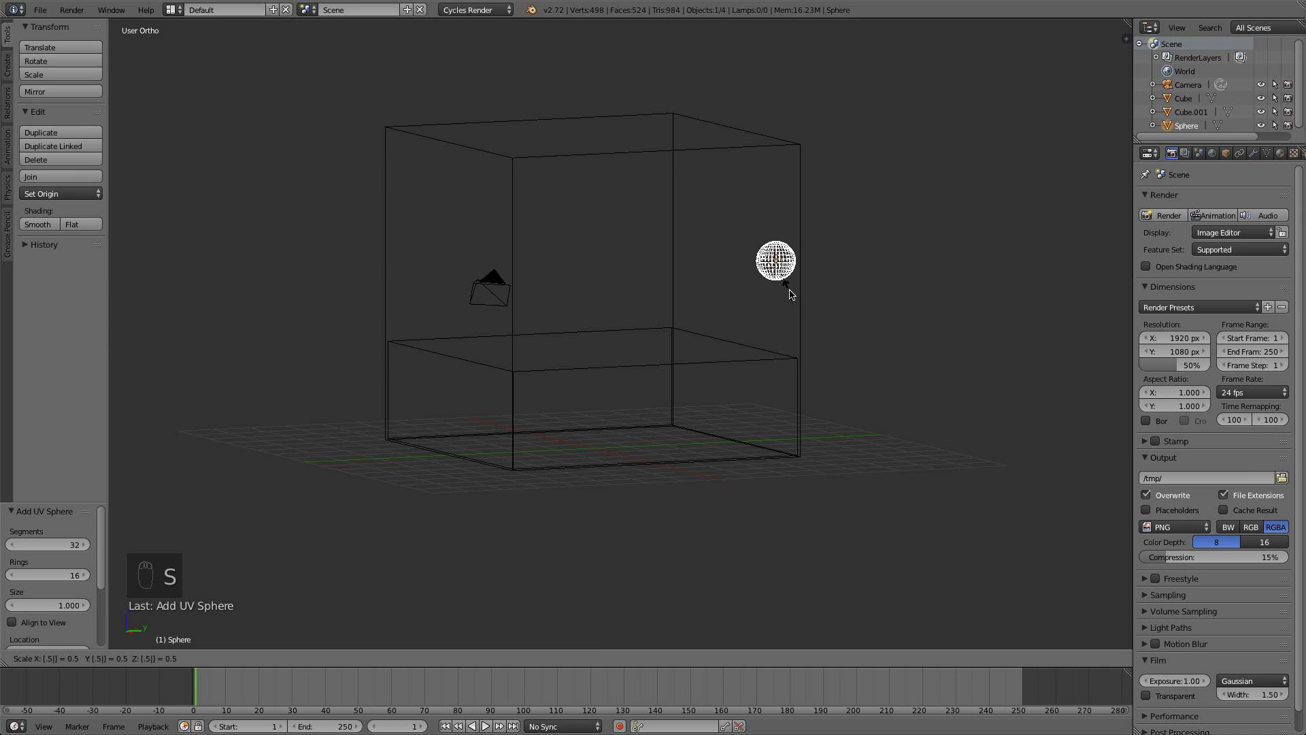
{"action": "key", "text": "Escape"}
{"action": "type", "text": "s.6"}
{"action": "key", "text": "Return"}
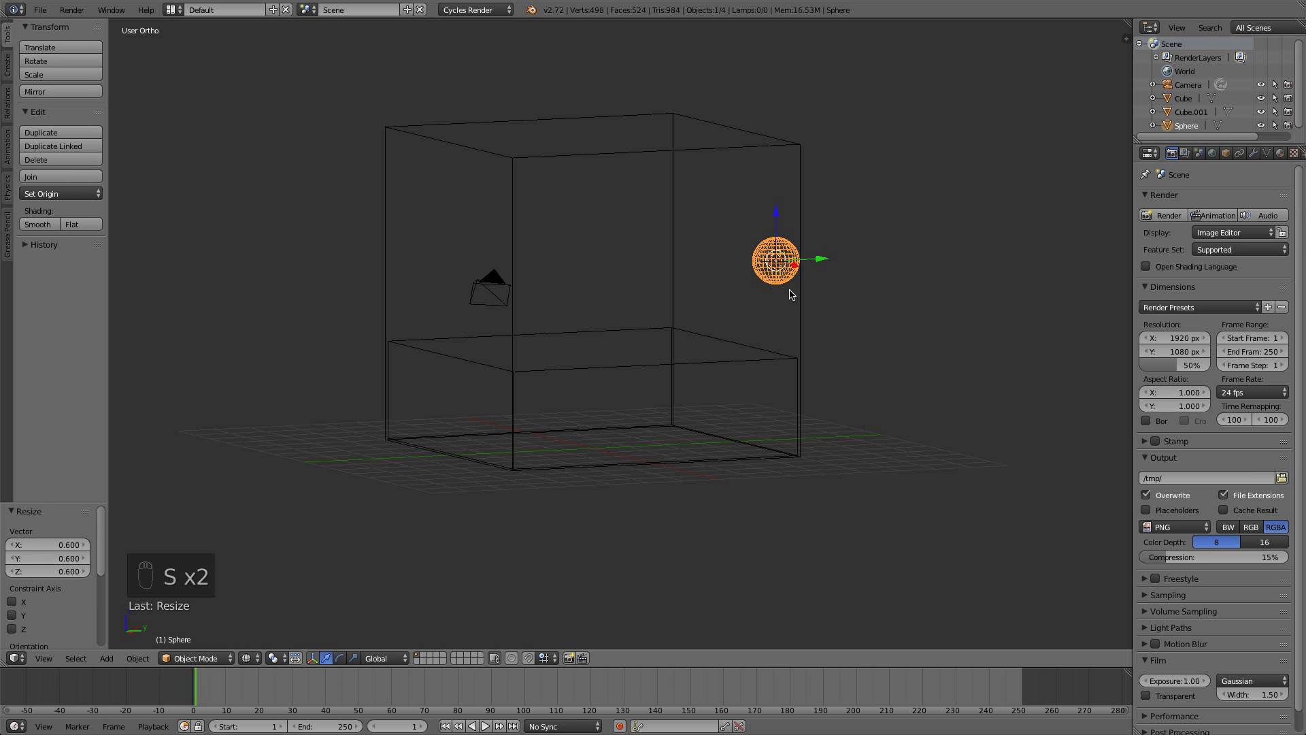
Undo the sphere's last scaling and scale it uniformly to 0.5
{"action": "middle_click_drag", "start_coordinate": [790, 294], "coordinate": [804, 436]}
{"action": "scroll", "coordinate": [804, 435], "scroll_direction": "up", "scroll_amount": 2}
{"action": "scroll", "coordinate": [810, 433], "scroll_direction": "down", "scroll_amount": 2}
{"action": "key", "text": "s"}
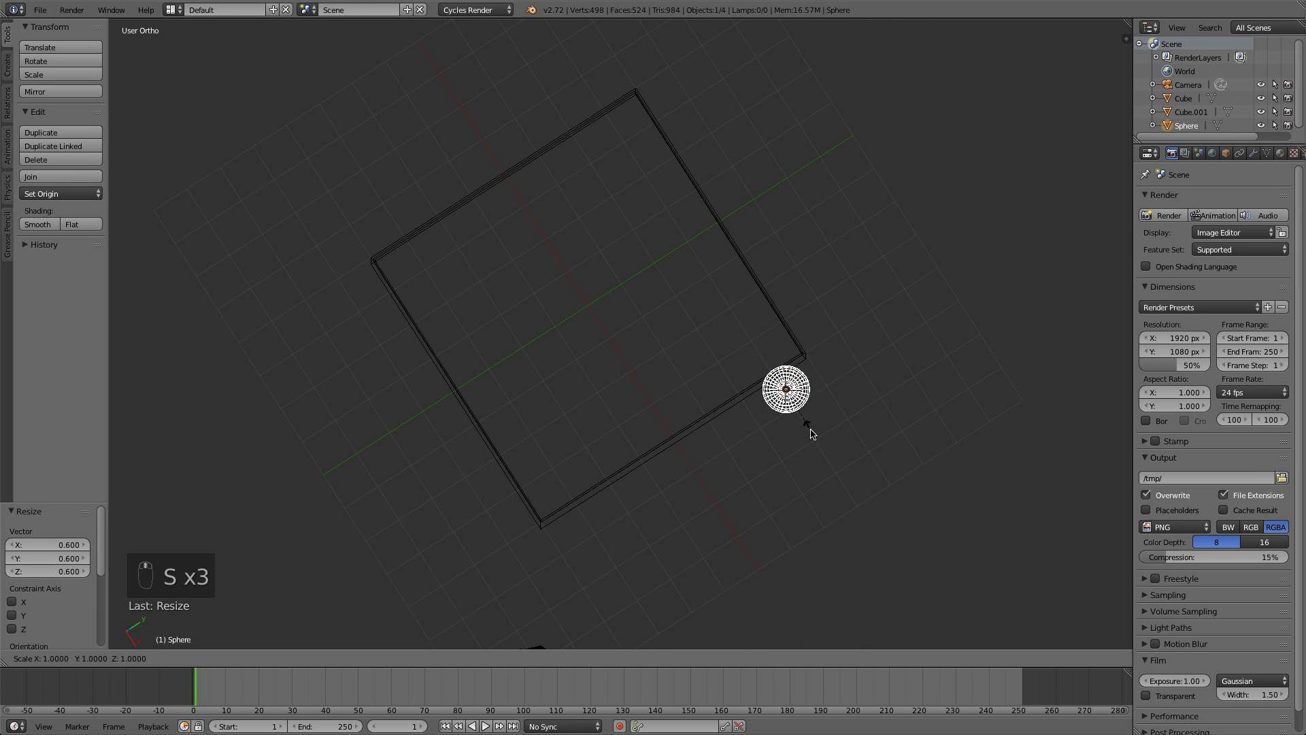
{"action": "right_click", "coordinate": [811, 434]}
{"action": "key", "text": "super+z"}
{"action": "type", "text": "s"}
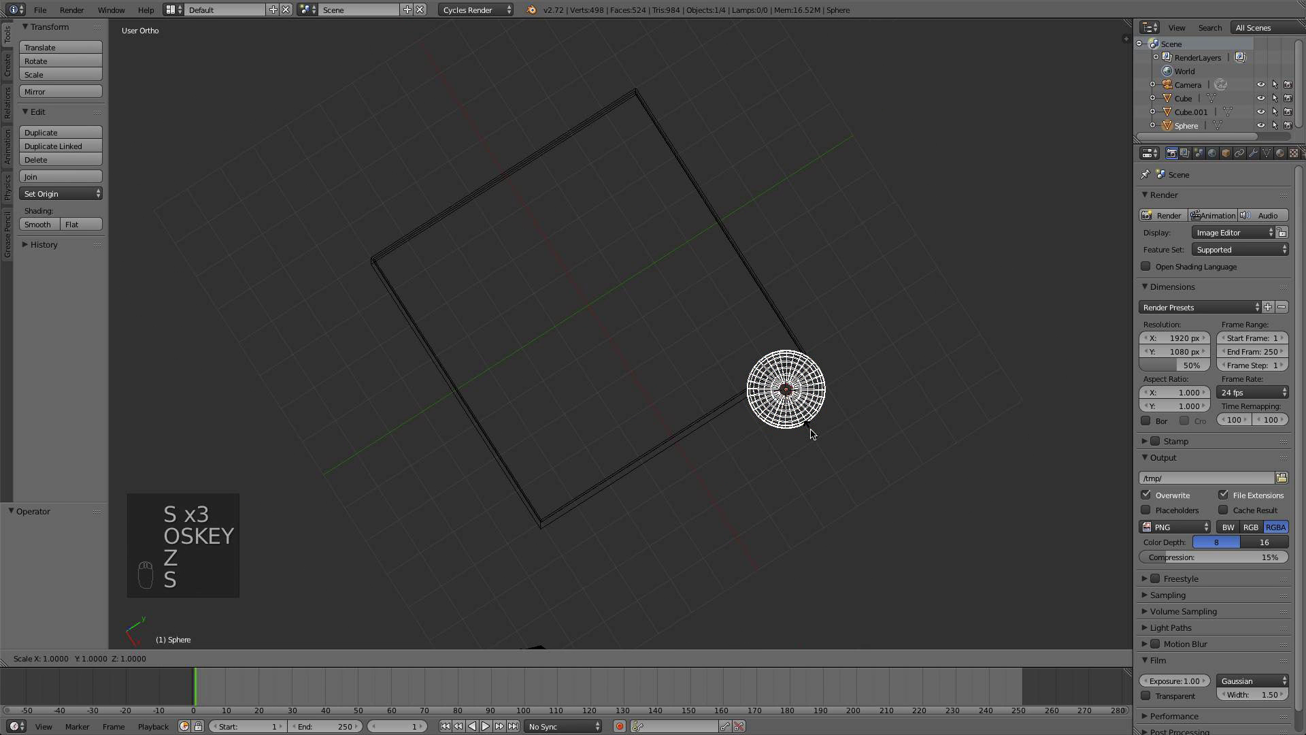
{"action": "type", "text": ".5"}
{"action": "key", "text": "Return"}
Move the sphere along the global X axis until it sits inside the large cube, close to its +Y side
{"action": "key", "text": "g"}
{"action": "key", "text": "x"}
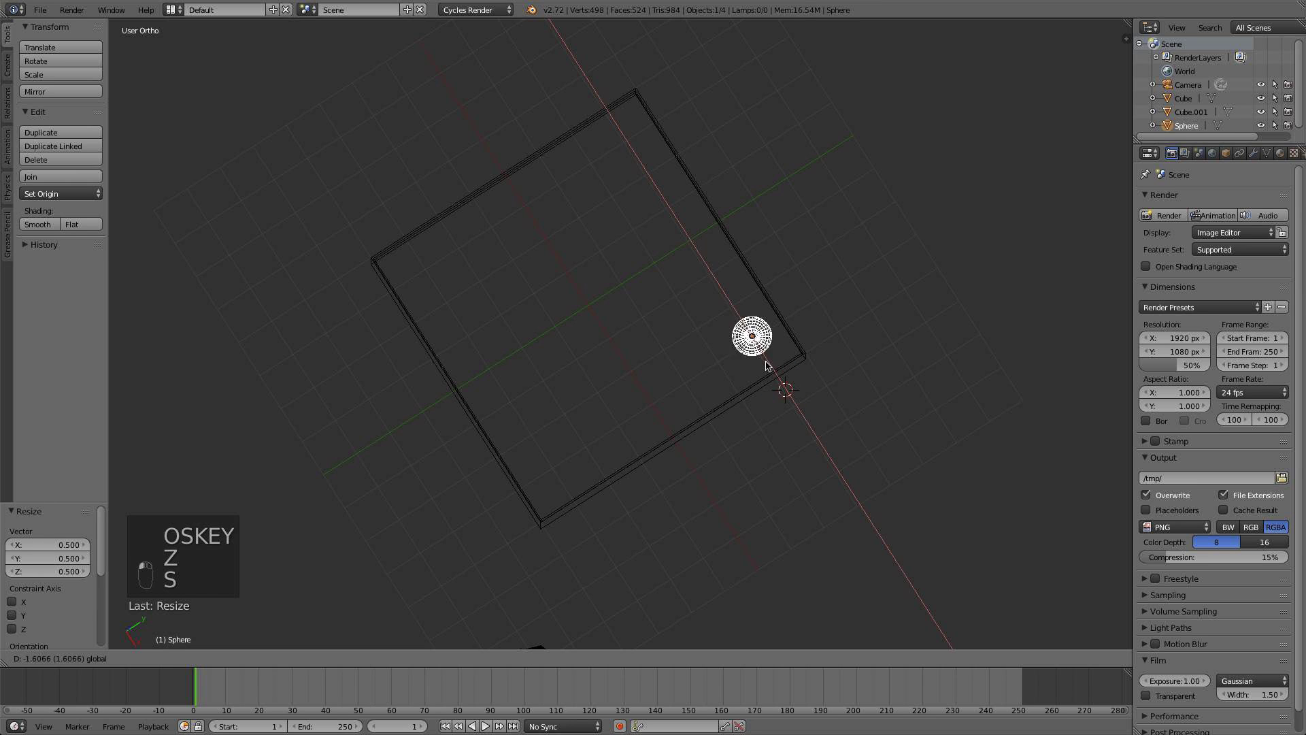
{"action": "left_click_drag", "start_coordinate": [749, 299], "coordinate": [792, 281]}
{"action": "left_click_drag", "start_coordinate": [774, 336], "coordinate": [769, 328]}
Enable automatic keyframing and key the sphere at frame 5, moved about 0.317 along Y and 0.152 along Z
{"action": "key", "text": "KP_1"}
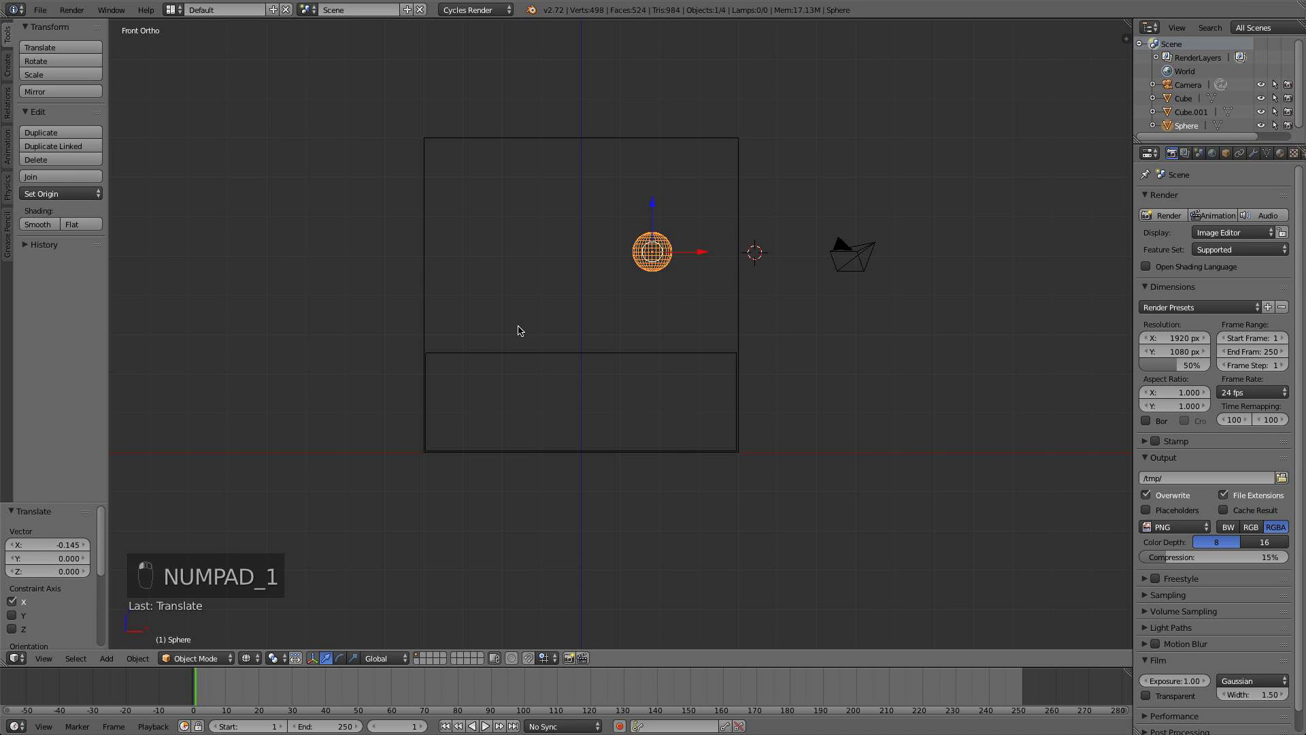
{"action": "middle_click_drag", "start_coordinate": [655, 373], "coordinate": [590, 340]}
{"action": "key", "text": "KP_0"}
{"action": "scroll", "coordinate": [583, 332], "scroll_direction": "down", "scroll_amount": 1}
{"action": "key", "text": "KP_1"}
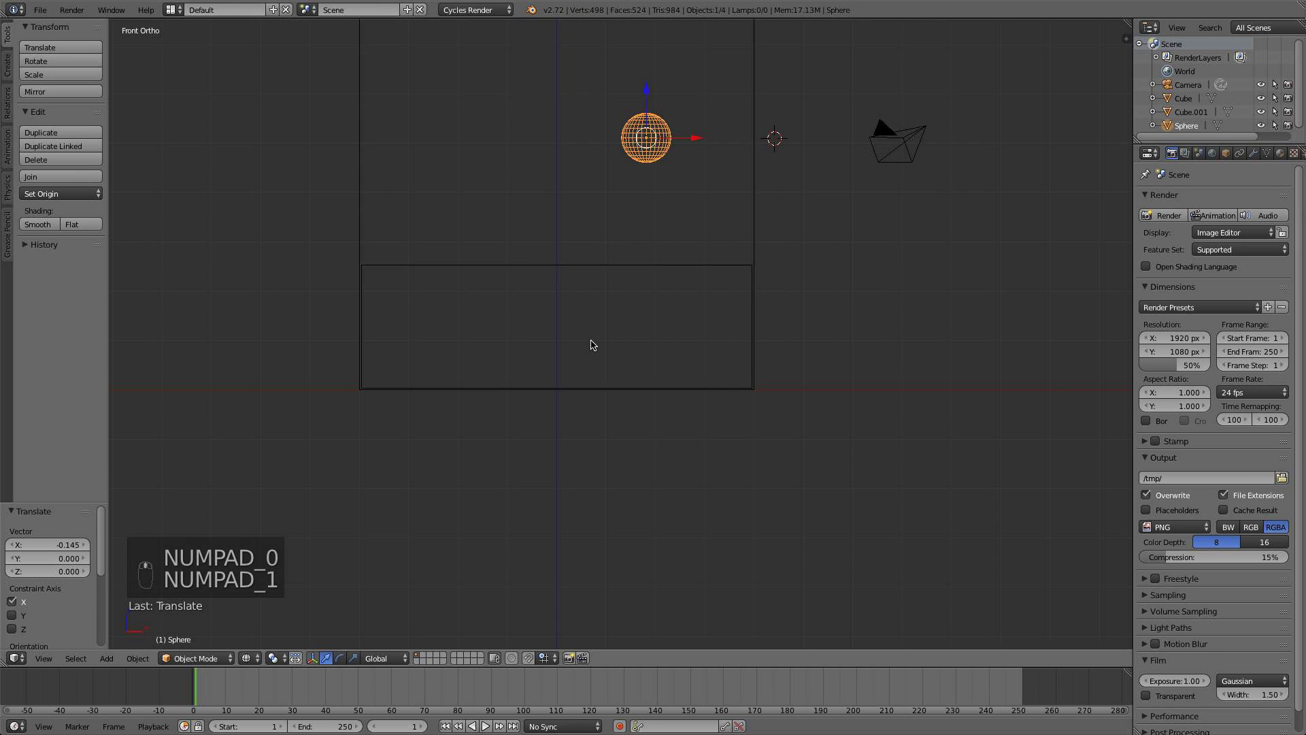
{"action": "key", "text": "KP_3"}
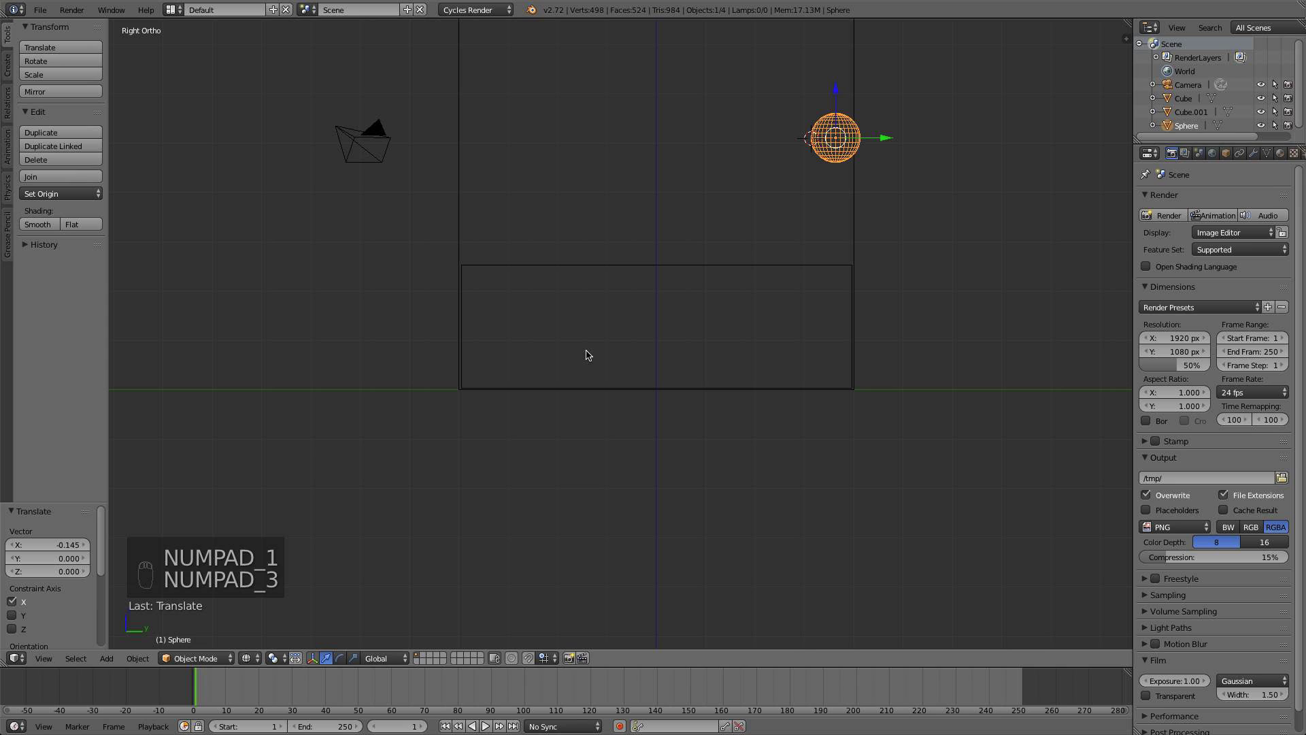
{"action": "left_click", "coordinate": [619, 726]}
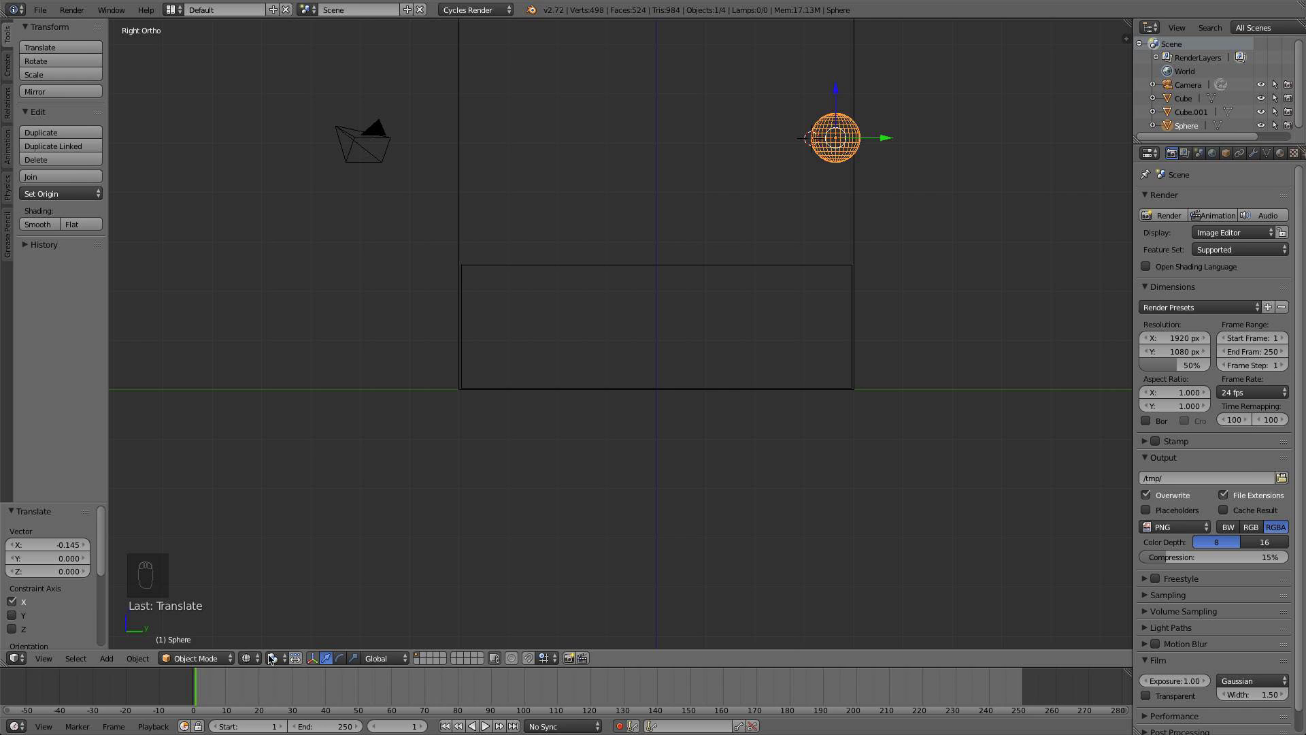
{"action": "left_click", "coordinate": [209, 692]}
{"action": "key", "text": "g"}
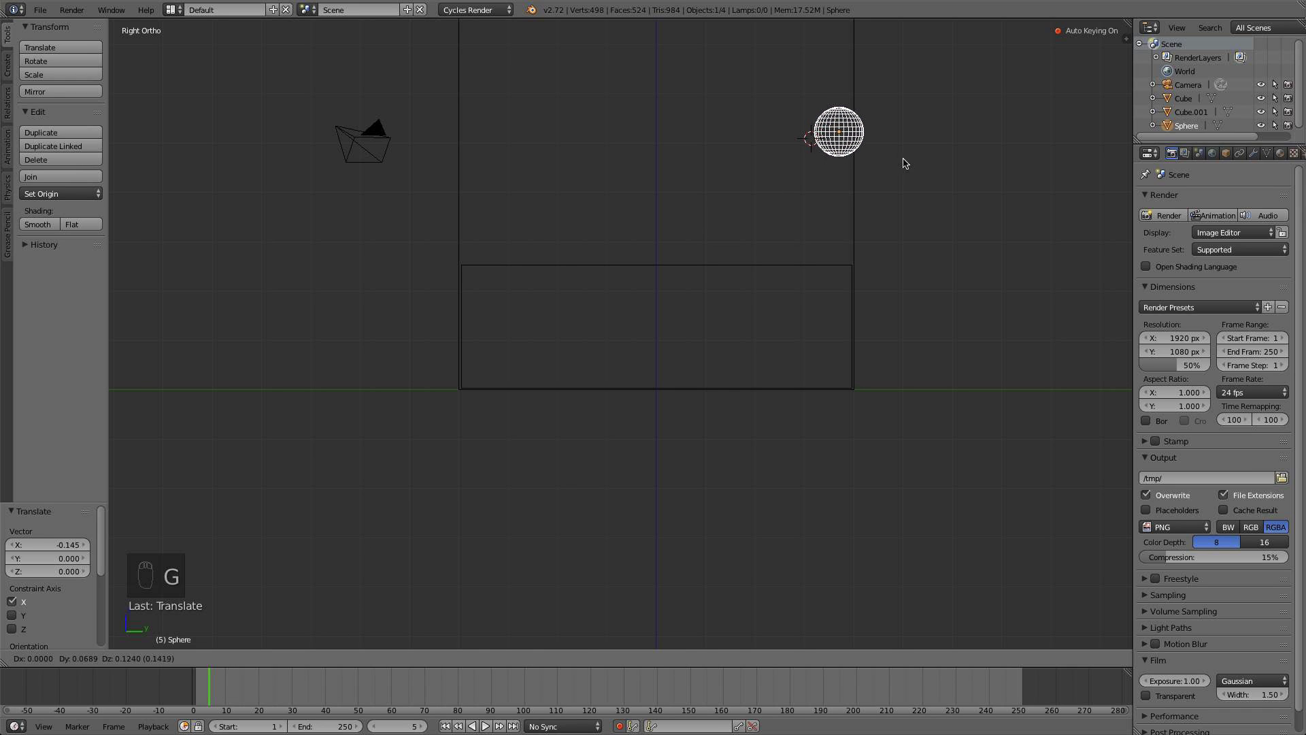
{"action": "left_click", "coordinate": [916, 157]}
At frame 18, move the sphere horizontally to near the centre of the large cube
{"action": "middle_click_drag", "start_coordinate": [870, 118], "coordinate": [870, 157]}
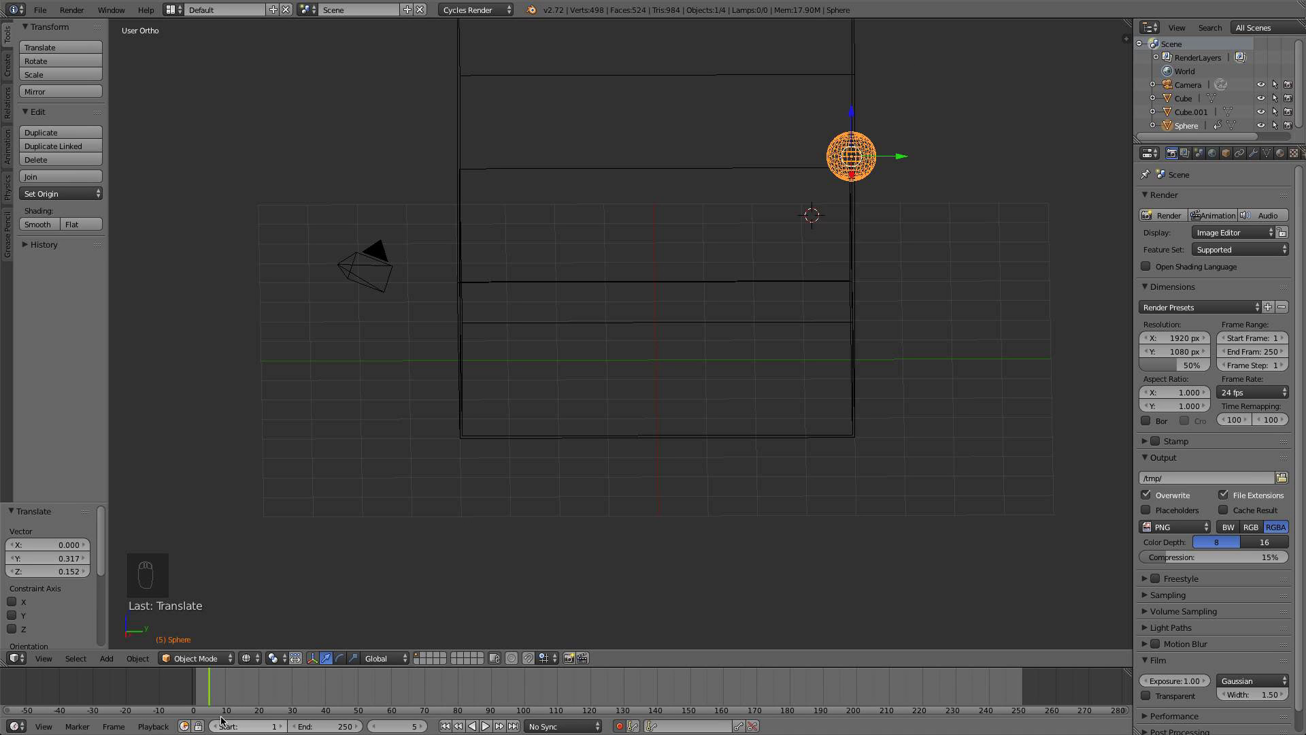
{"action": "left_click", "coordinate": [249, 684]}
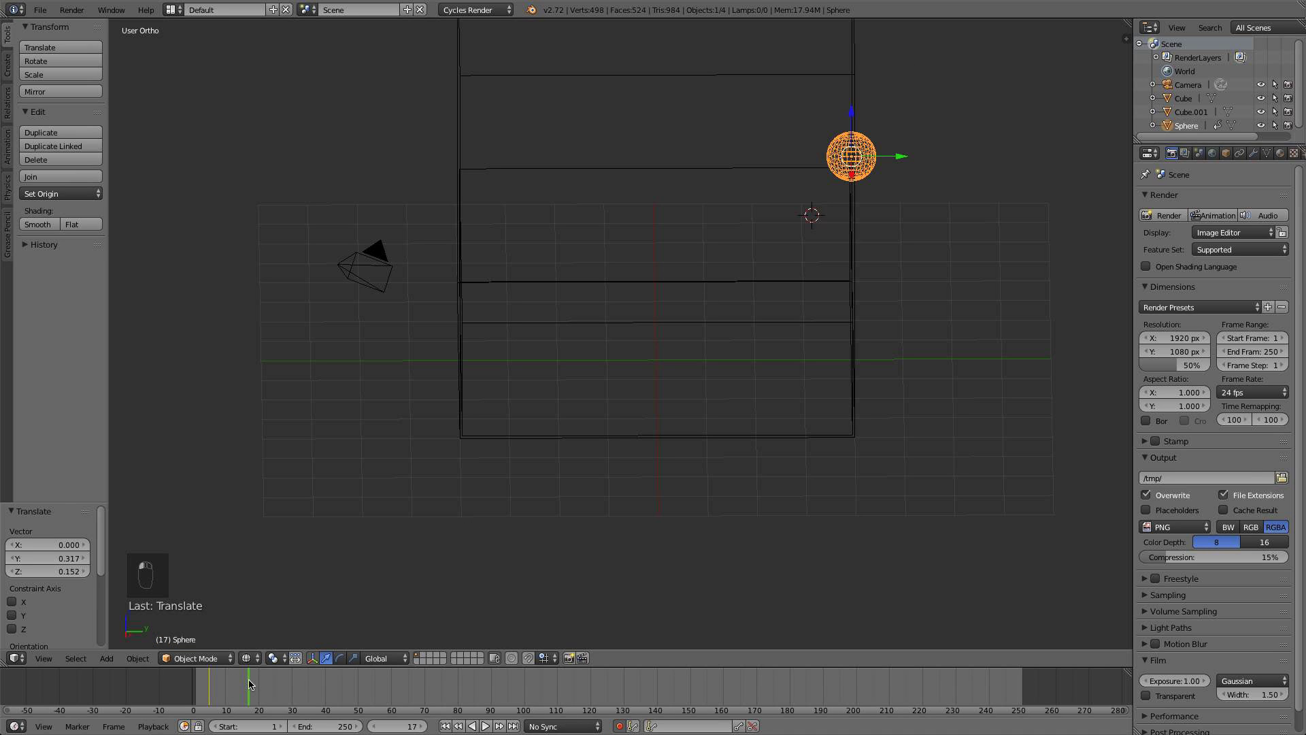
{"action": "left_click", "coordinate": [256, 690]}
{"action": "key", "text": "KP_1"}
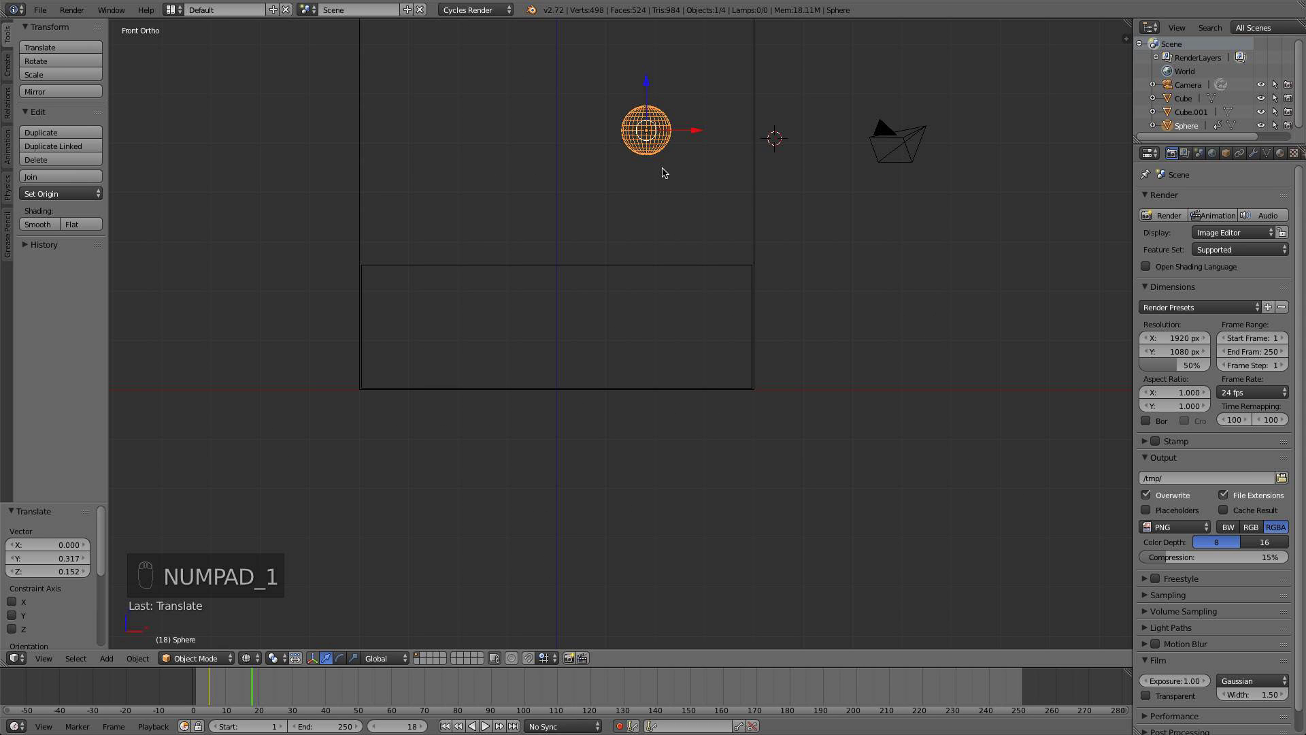
{"action": "middle_click_drag", "start_coordinate": [685, 190], "coordinate": [549, 238]}
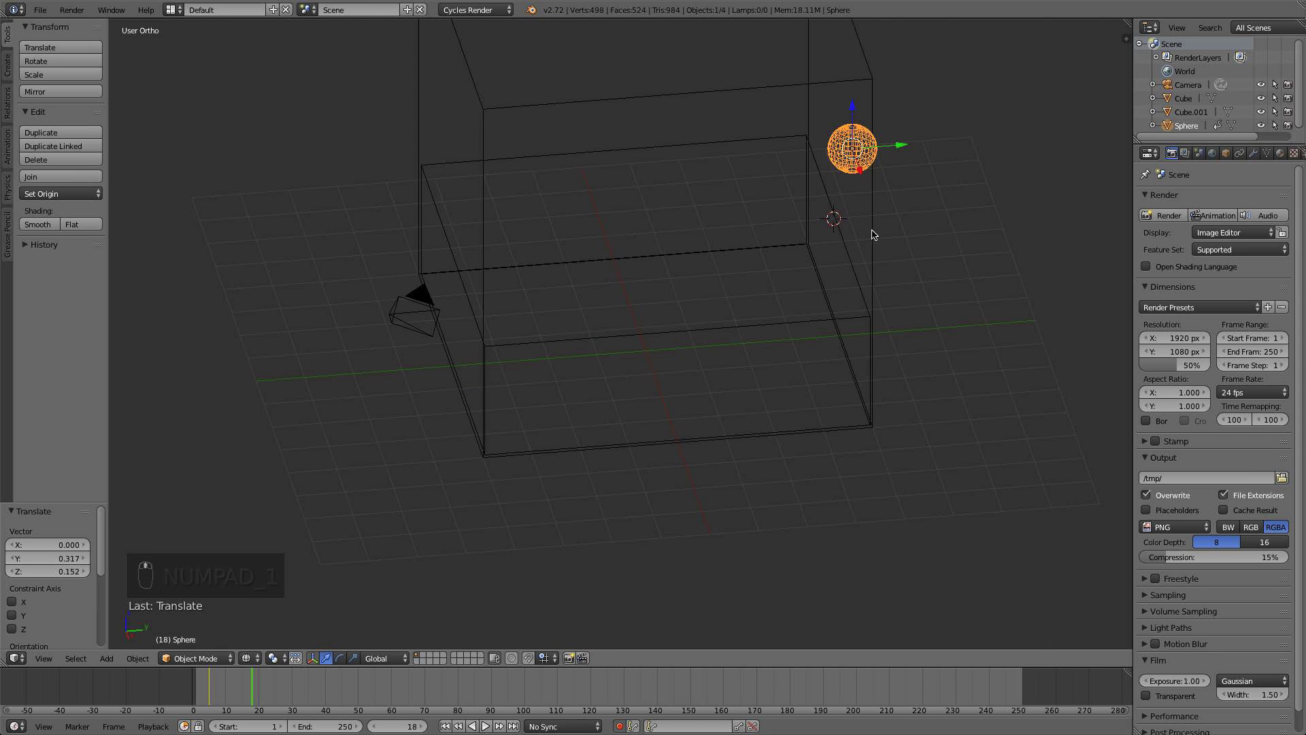
{"action": "key", "text": "g"}
{"action": "left_click", "coordinate": [670, 242]}
{"action": "key", "text": "KP_7"}
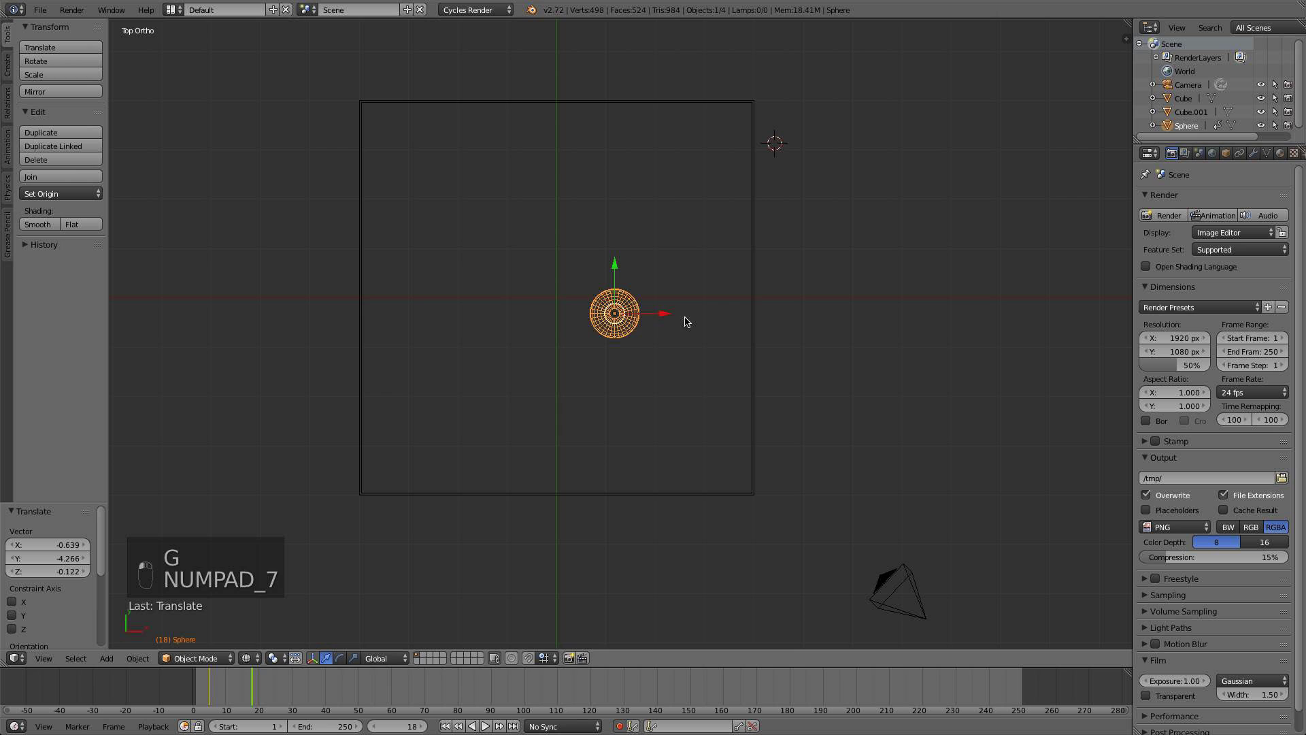
{"action": "key", "text": "g"}
{"action": "left_click", "coordinate": [645, 295]}
Lower the sphere by about 2.37 along Z so it meets the top of the inner box
{"action": "key", "text": "KP_1"}
{"action": "key", "text": "g"}
{"action": "key", "text": "z"}
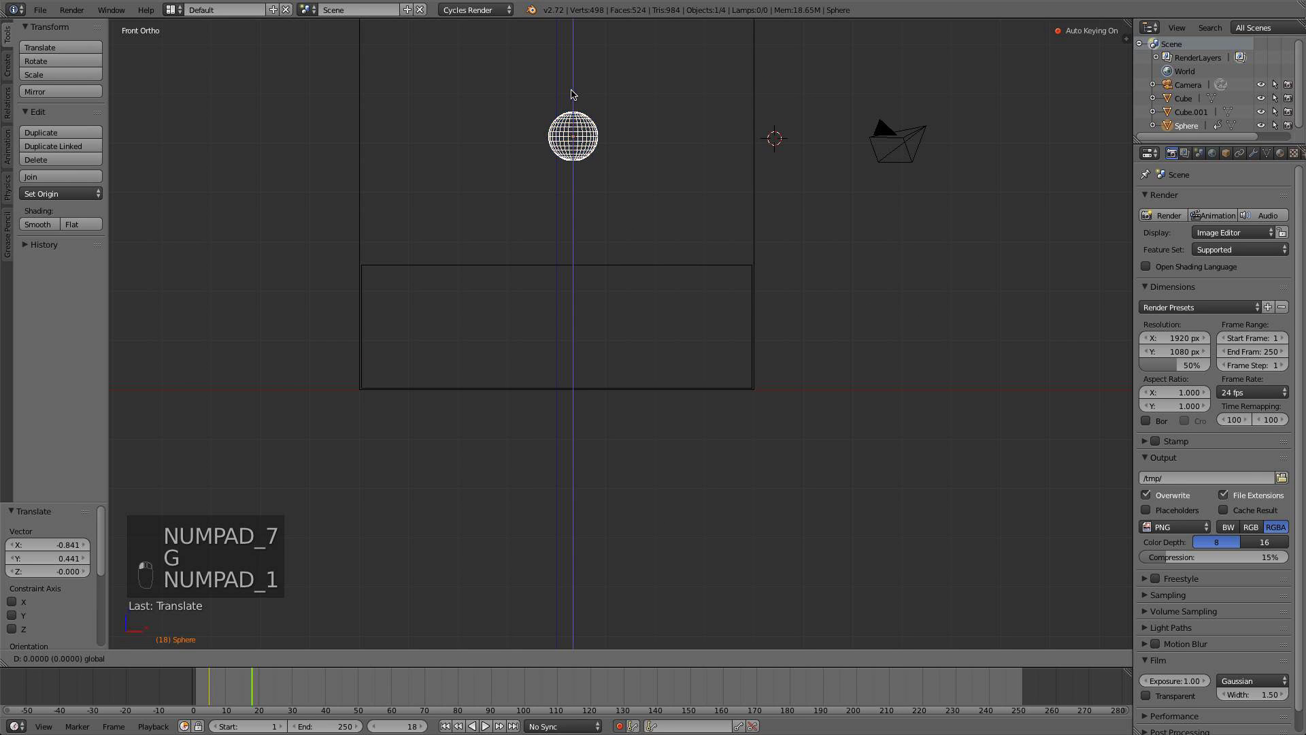
{"action": "left_click", "coordinate": [562, 209]}
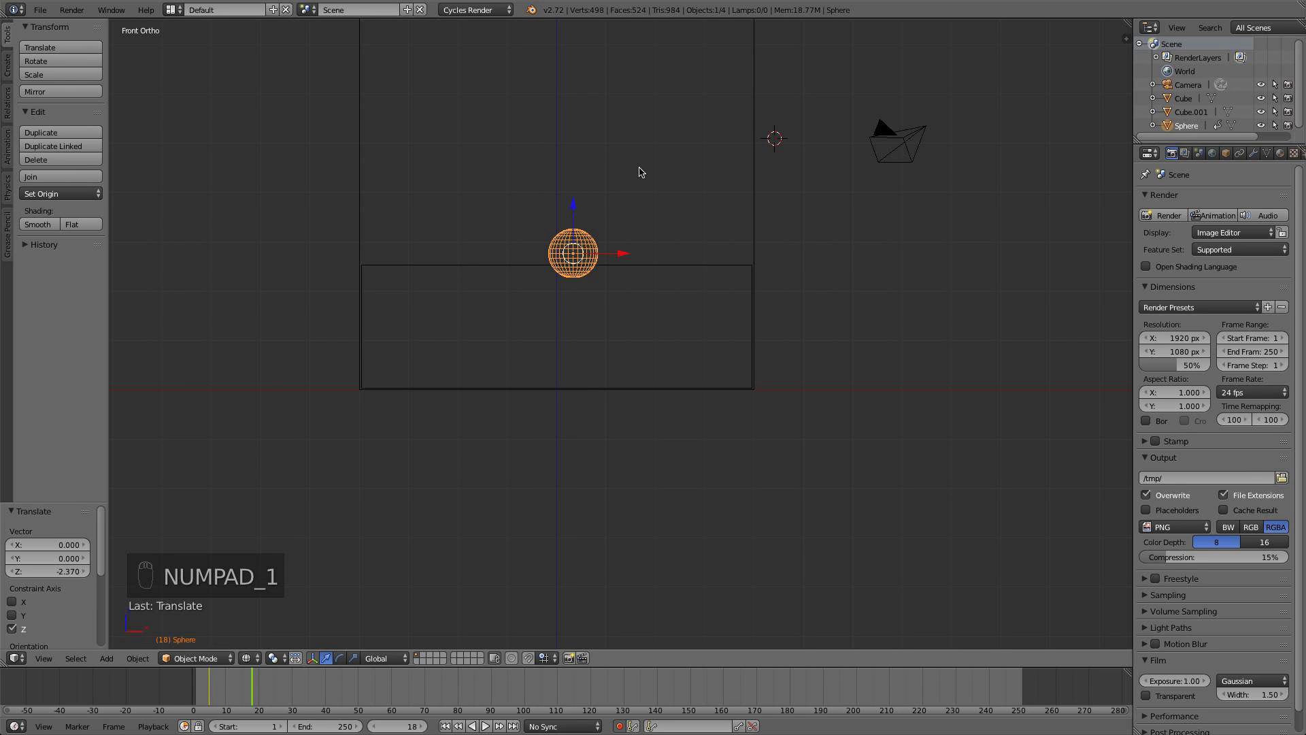
Rotate the sphere with a free trackball rotation of about -18.3° and -80.2°
{"action": "key", "text": "r"}
{"action": "key", "text": "r"}
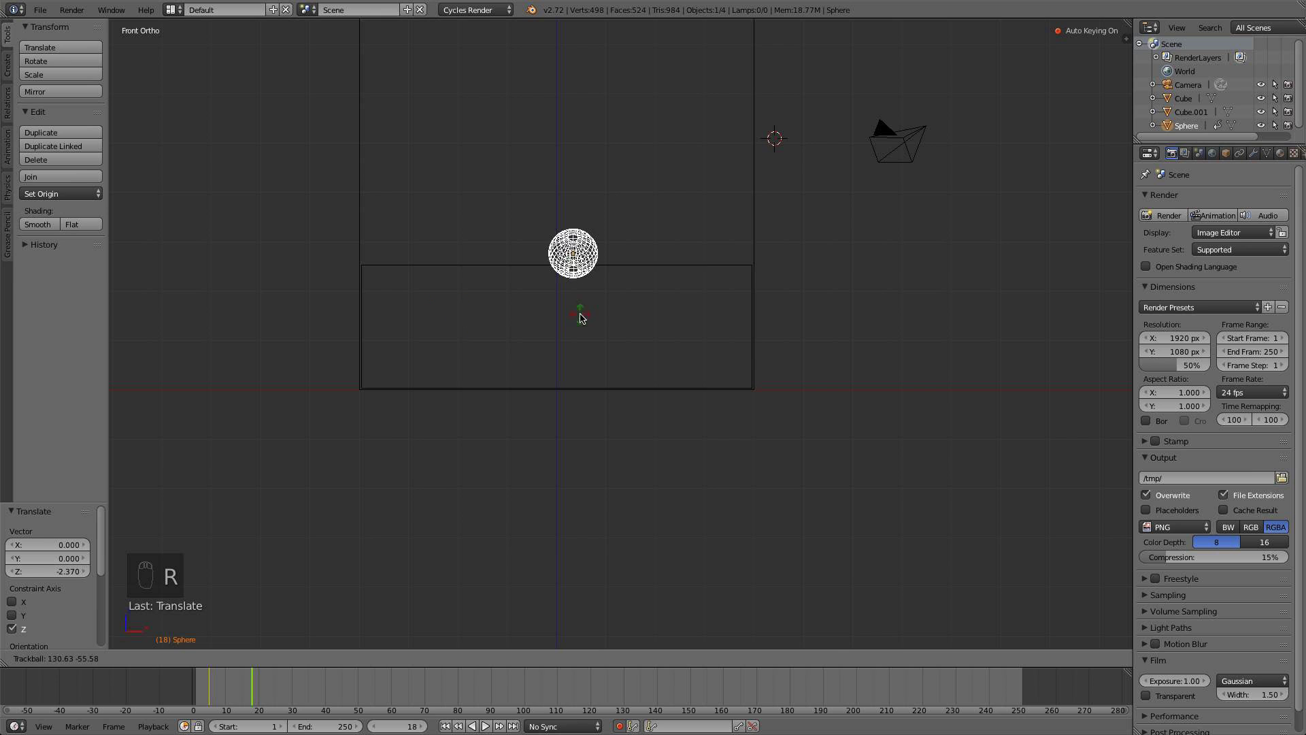
{"action": "left_click", "coordinate": [540, 175]}
Step backward and forward through the frames to examine the sphere's keyed motion, ending at frame 23
{"action": "middle_click_drag", "start_coordinate": [539, 175], "coordinate": [493, 281]}
{"action": "scroll", "coordinate": [495, 278], "scroll_direction": "up", "scroll_amount": 2}
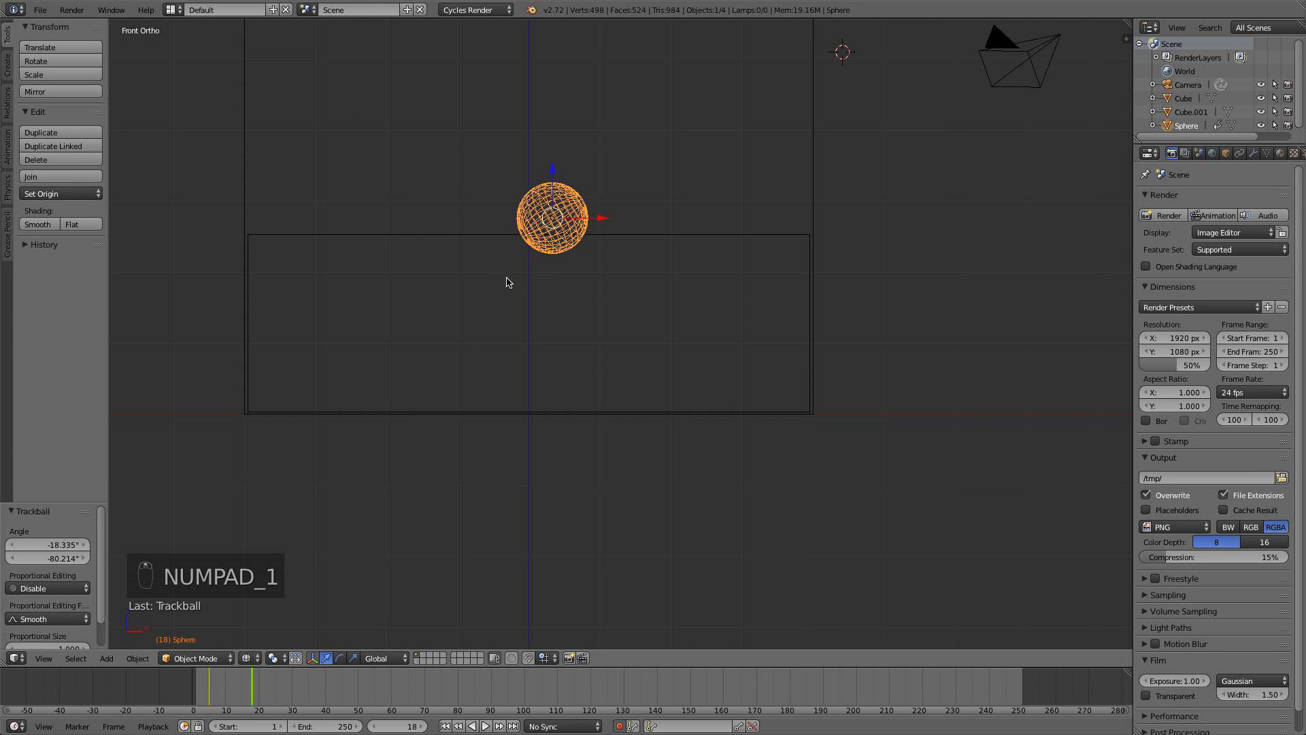
{"action": "scroll", "coordinate": [547, 286], "scroll_direction": "down", "scroll_amount": 3}
{"action": "middle_click_drag", "start_coordinate": [554, 287], "coordinate": [456, 300]}
{"action": "key", "text": "Left"}
{"action": "key", "text": "Left"}
{"action": "key", "text": "Left"}
{"action": "key", "text": "Left"}
{"action": "key", "text": "Left"}
{"action": "key", "text": "Left"}
{"action": "key", "text": "Left"}
{"action": "key", "text": "Left"}
{"action": "key", "text": "Left"}
{"action": "key", "text": "Left"}
{"action": "key", "text": "Left"}
{"action": "key", "text": "Left"}
{"action": "key", "text": "Left"}
{"action": "key", "text": "Left"}
{"action": "key", "text": "Left"}
{"action": "key", "text": "Left"}
{"action": "key", "text": "Left"}
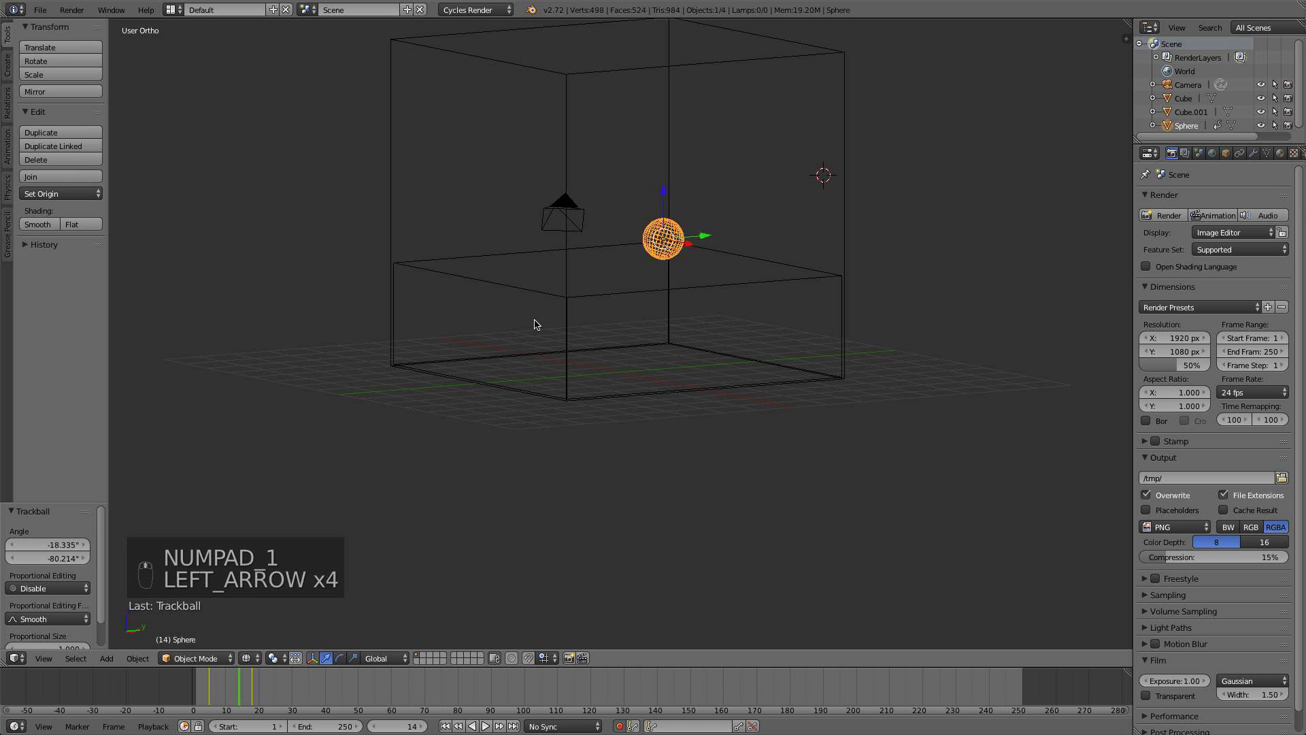
{"action": "key", "text": "Right"}
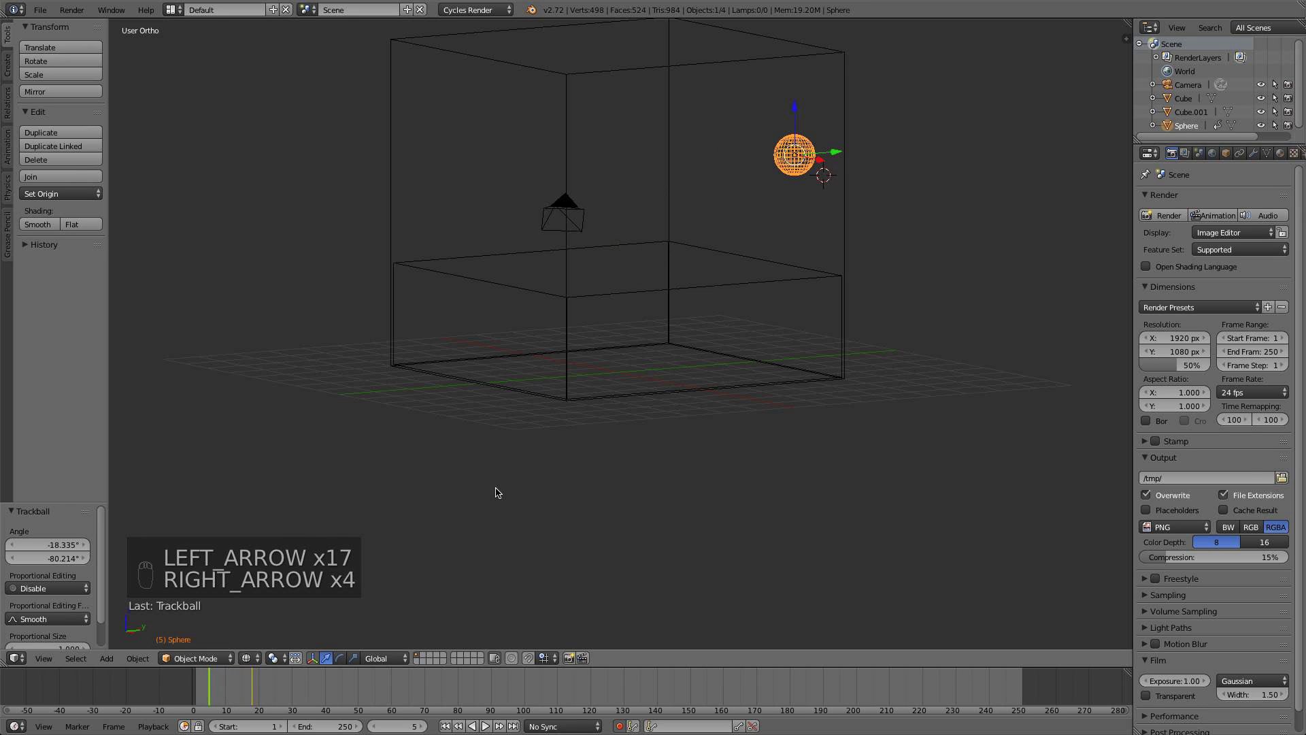
{"action": "key", "text": "Right"}
{"action": "key", "text": "Left"}
{"action": "key", "text": "Right"}
{"action": "key", "text": "Right"}
{"action": "key", "text": "Right"}
{"action": "key", "text": "Right"}
{"action": "key", "text": "Right"}
{"action": "key", "text": "Right"}
{"action": "key", "text": "Right"}
{"action": "key", "text": "Right"}
{"action": "key", "text": "Right"}
{"action": "key", "text": "Right"}
{"action": "key", "text": "Right"}
{"action": "key", "text": "Right"}
{"action": "key", "text": "Right"}
{"action": "key", "text": "Right"}
{"action": "key", "text": "Right"}
{"action": "key", "text": "Right"}
{"action": "key", "text": "Right"}
{"action": "key", "text": "Right"}
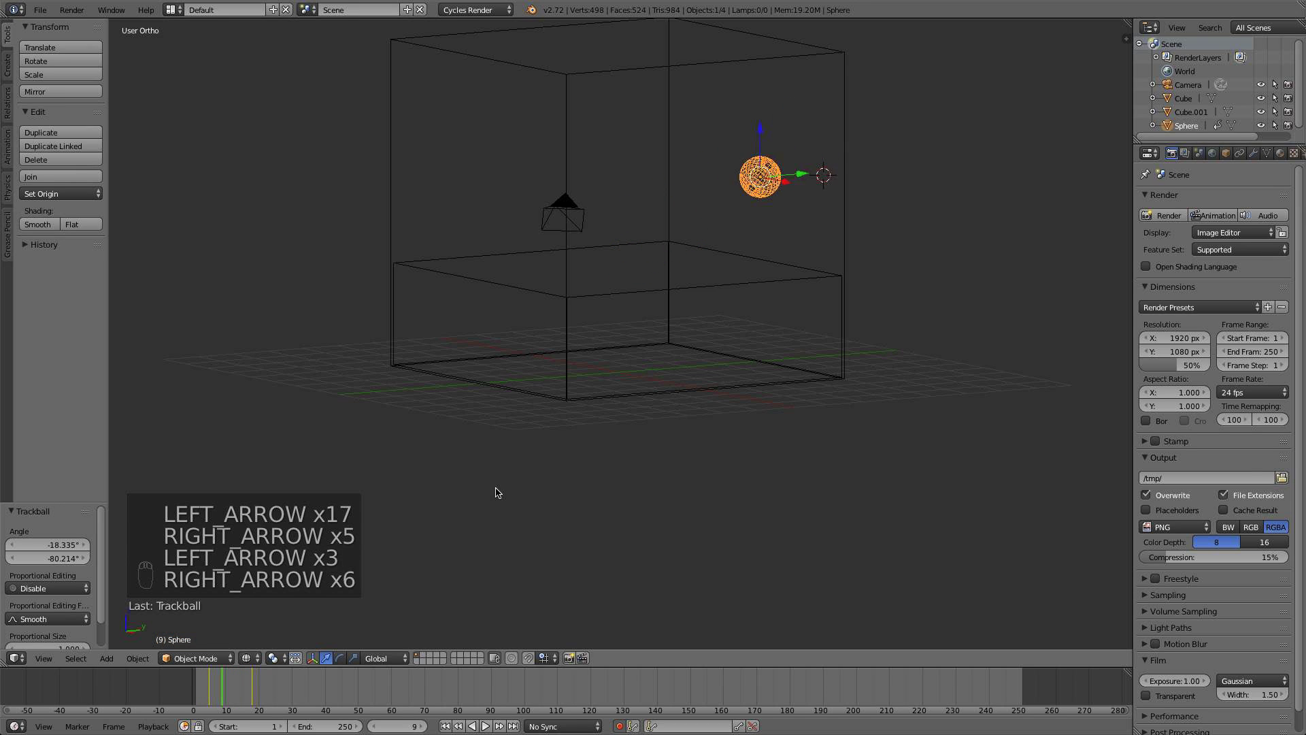
{"action": "key", "text": "Right"}
{"action": "key", "text": "Right"}
{"action": "key", "text": "Right"}
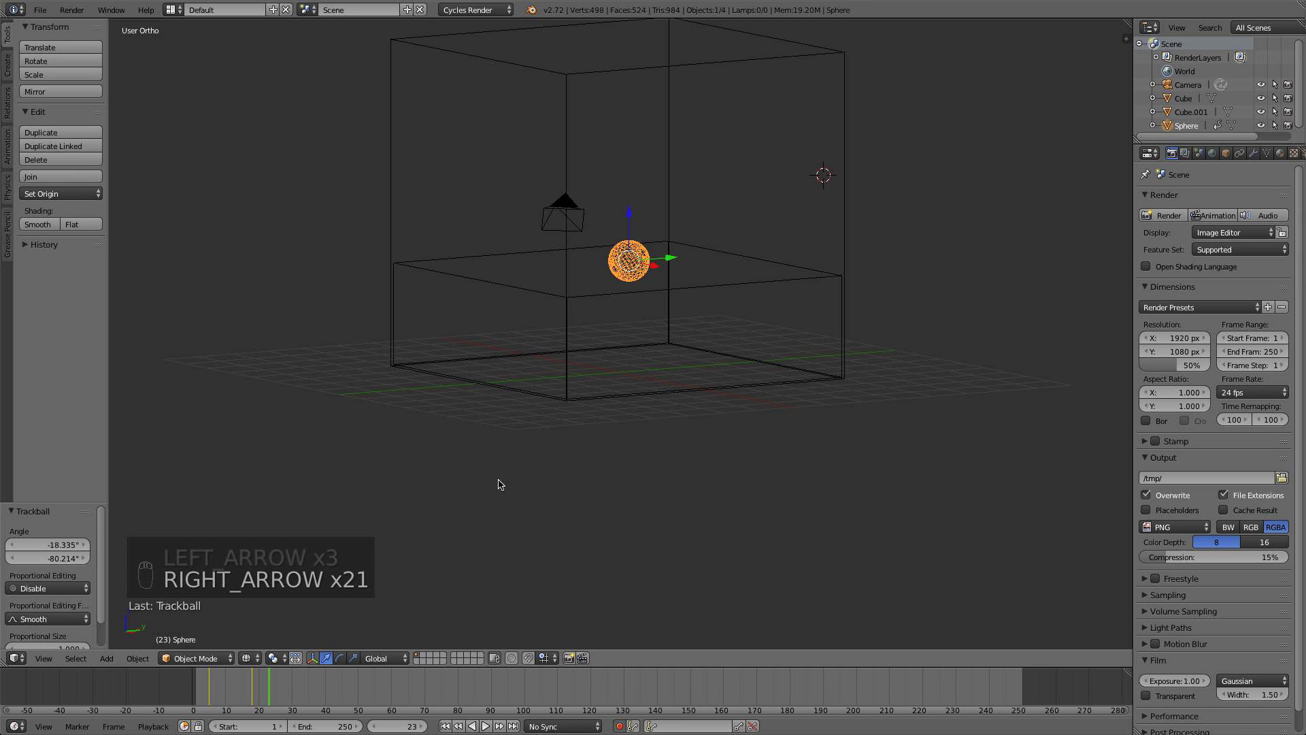
Key the sphere in place at frame 23 and delete its keyframes at frame 18
{"action": "middle_click_drag", "start_coordinate": [499, 487], "coordinate": [646, 306]}
{"action": "key", "text": "g"}
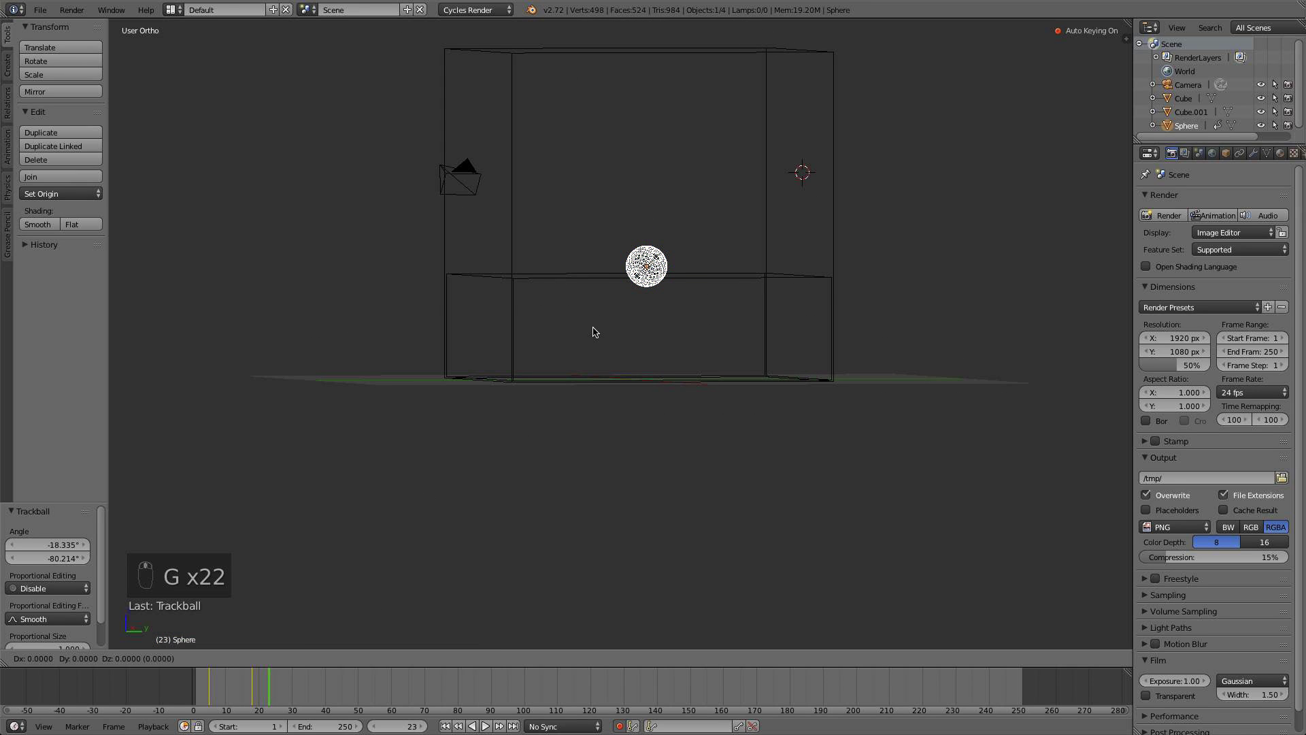
{"action": "left_click", "coordinate": [596, 332]}
{"action": "left_click", "coordinate": [264, 687]}
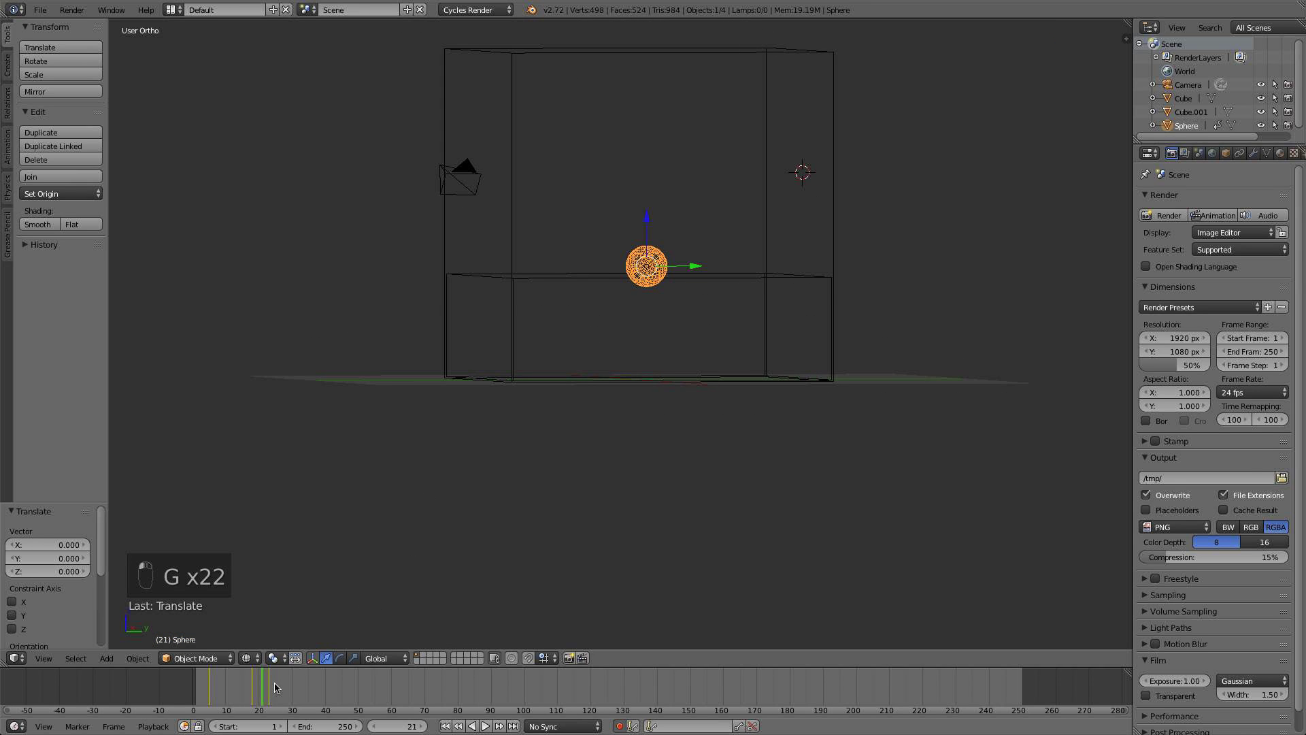
{"action": "left_click", "coordinate": [253, 689]}
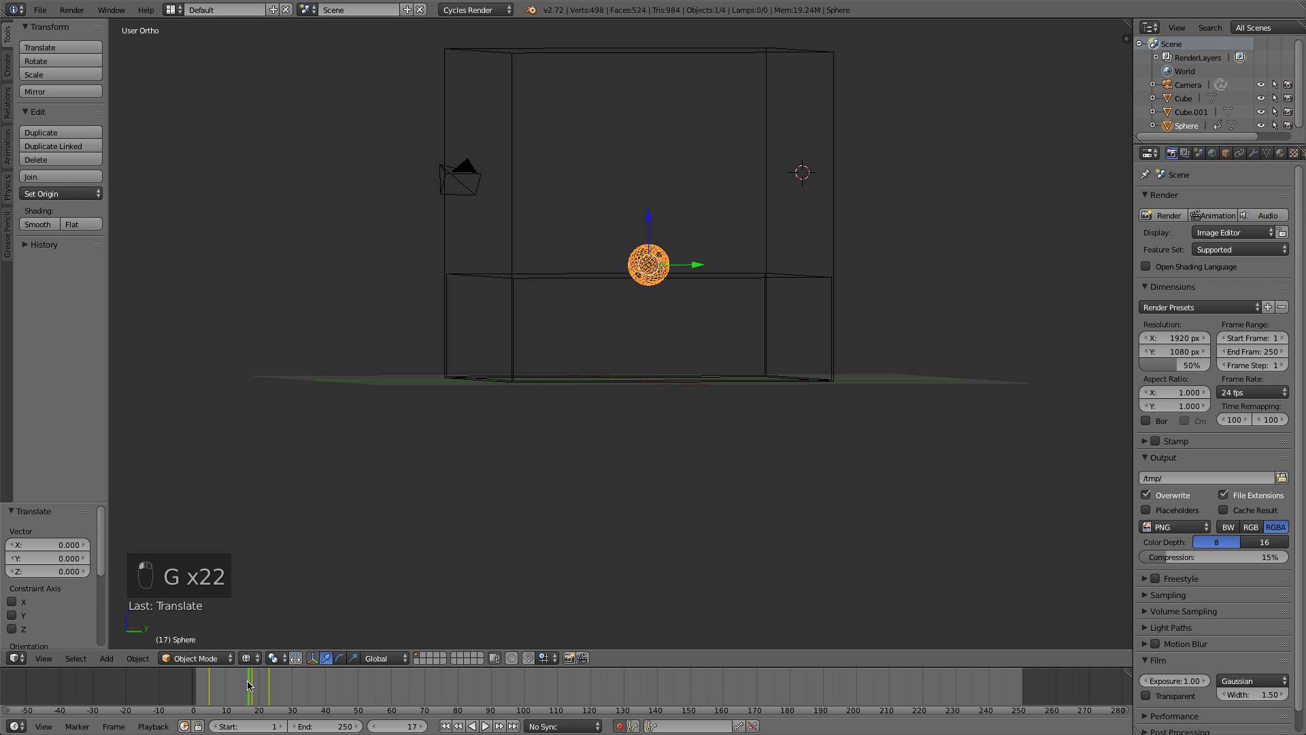
{"action": "key", "text": "alt+i"}
{"action": "left_click", "coordinate": [803, 244]}
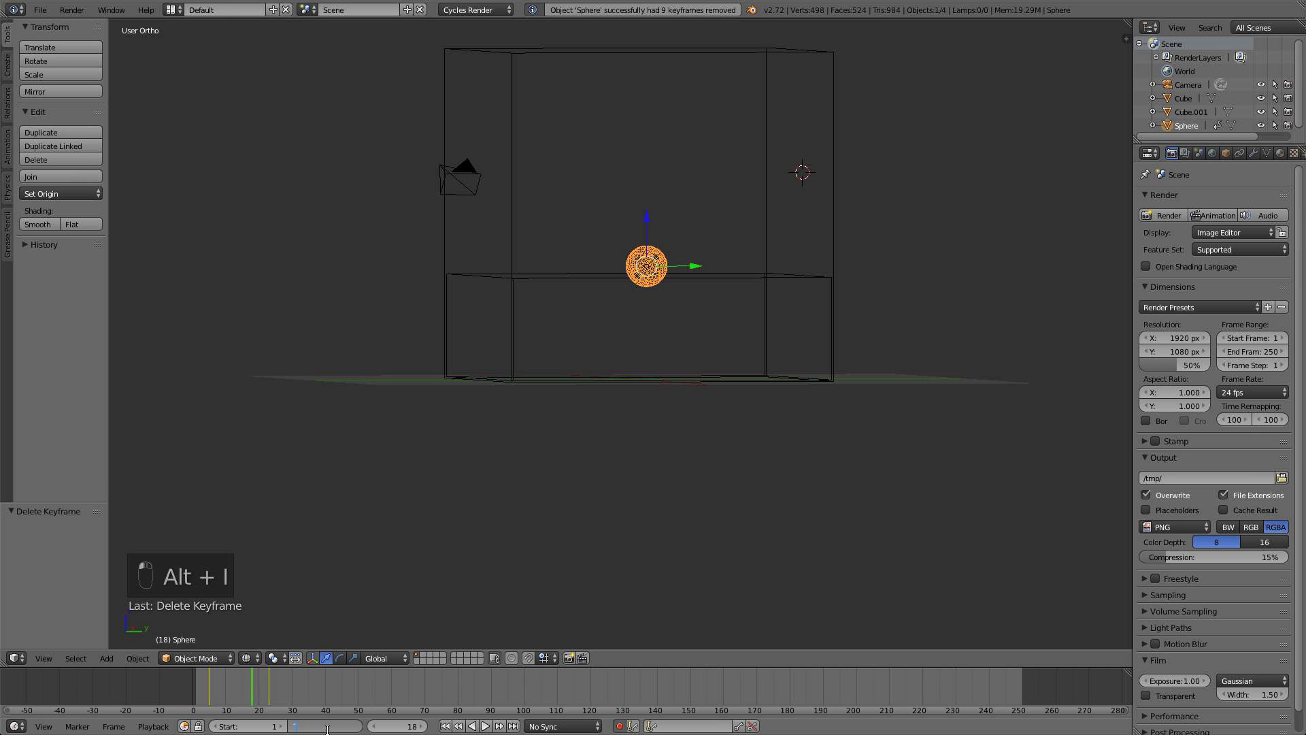
Set the animation's end frame to 48 and scrub the timeline back to frame 9 to review the sphere's motion
{"action": "type", "text": "40"}
{"action": "key", "text": "Return"}
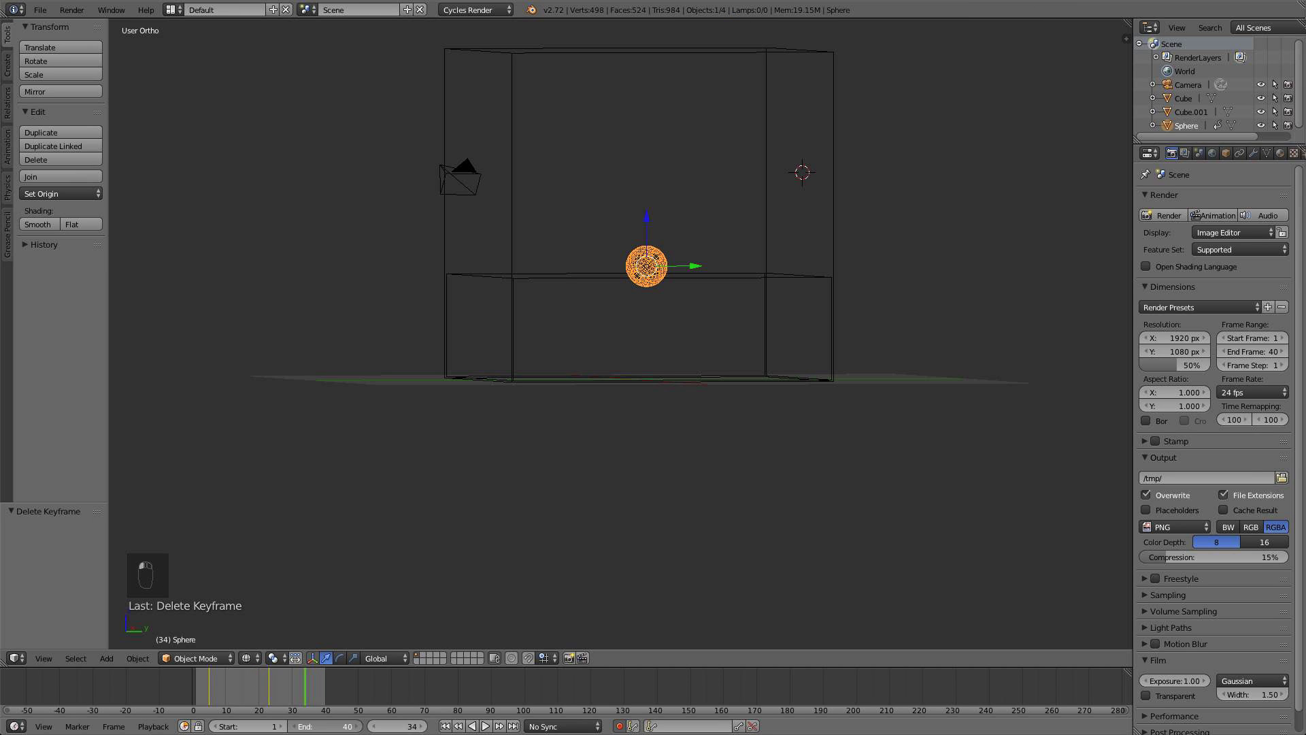
{"action": "key", "text": "Return"}
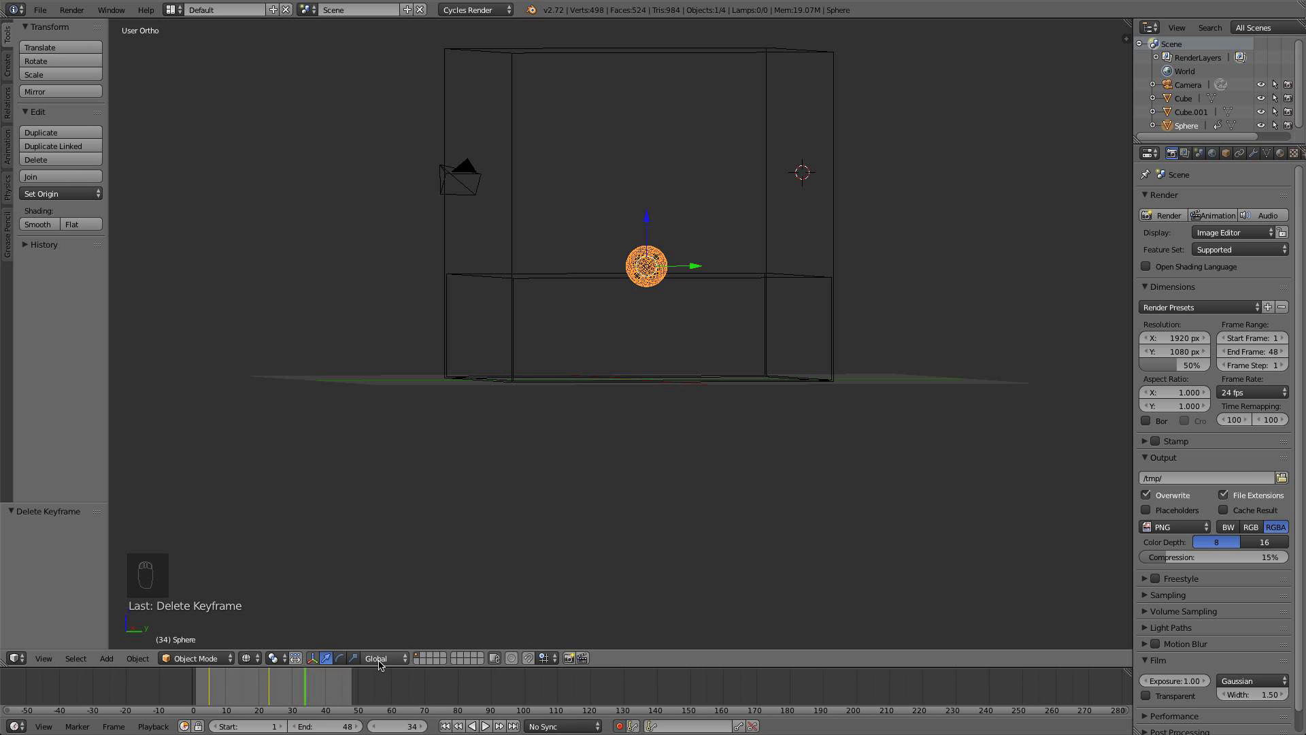
{"action": "left_click_drag", "start_coordinate": [298, 688], "coordinate": [266, 688]}
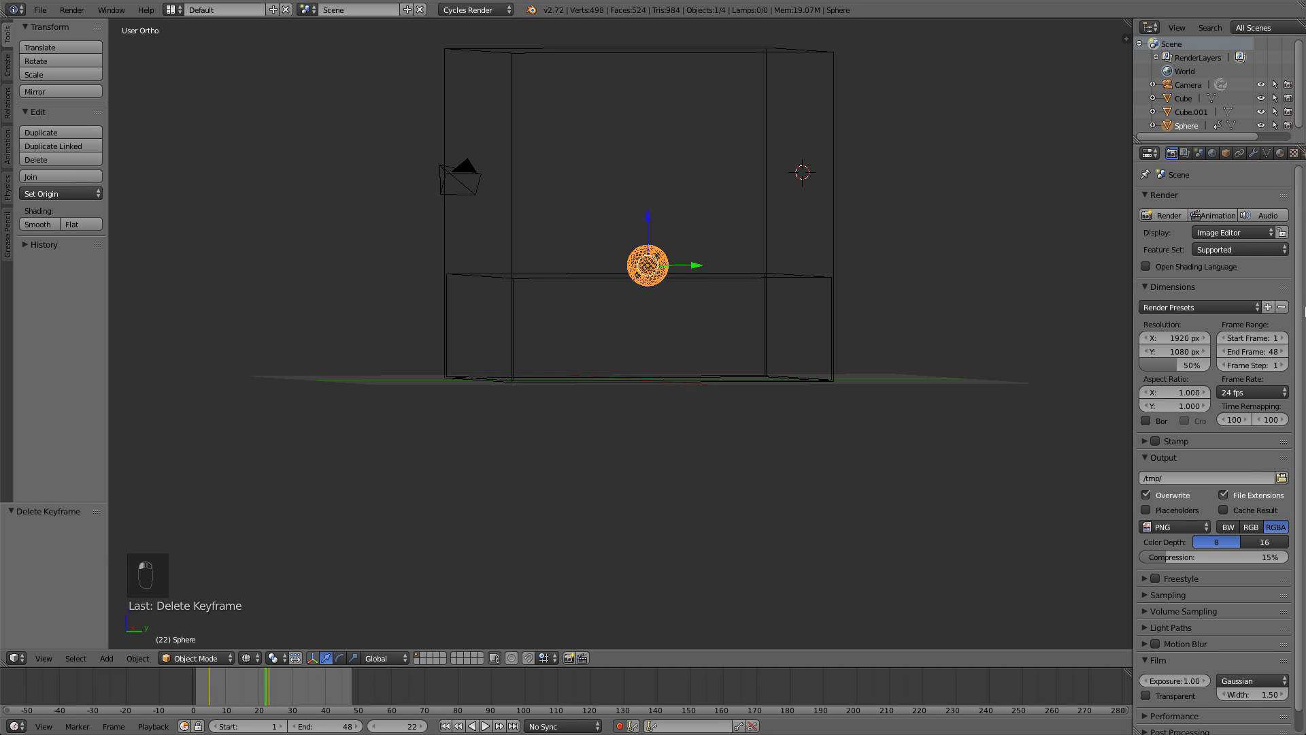
{"action": "middle_click_drag", "start_coordinate": [688, 261], "coordinate": [694, 313]}
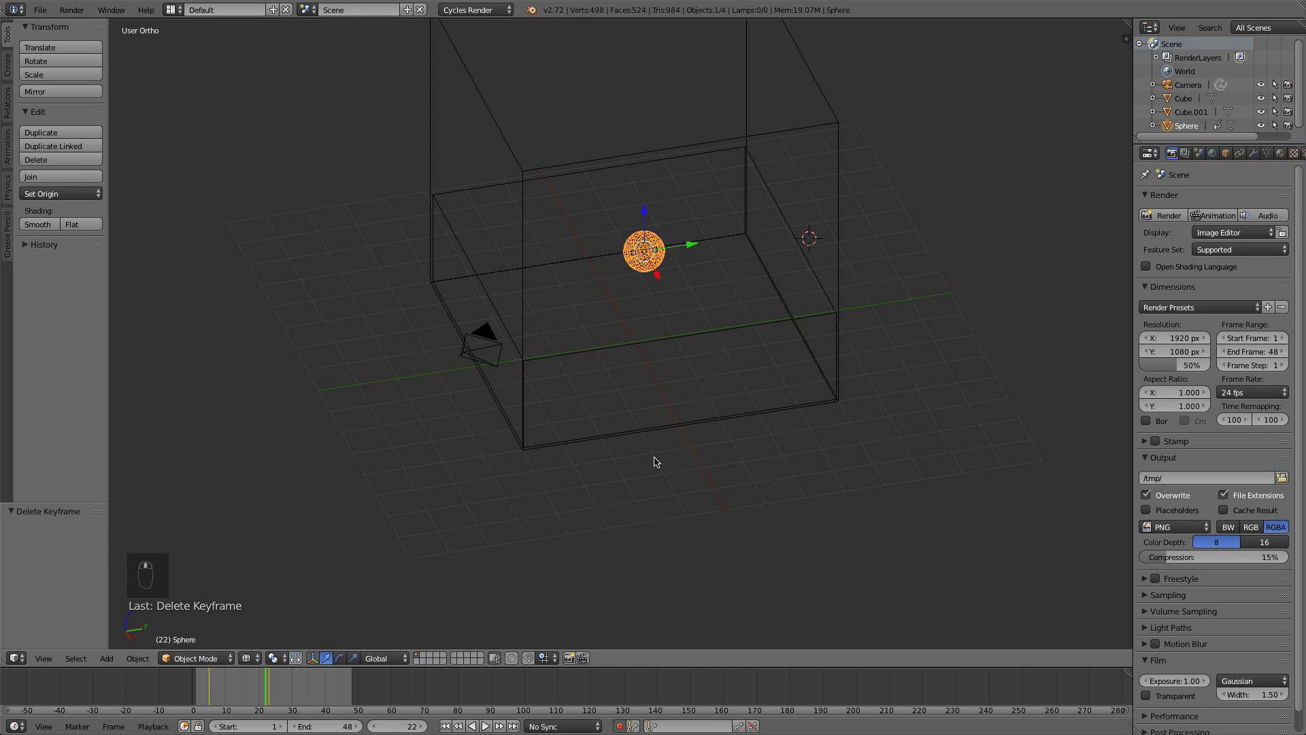
{"action": "left_click_drag", "start_coordinate": [293, 689], "coordinate": [222, 688]}
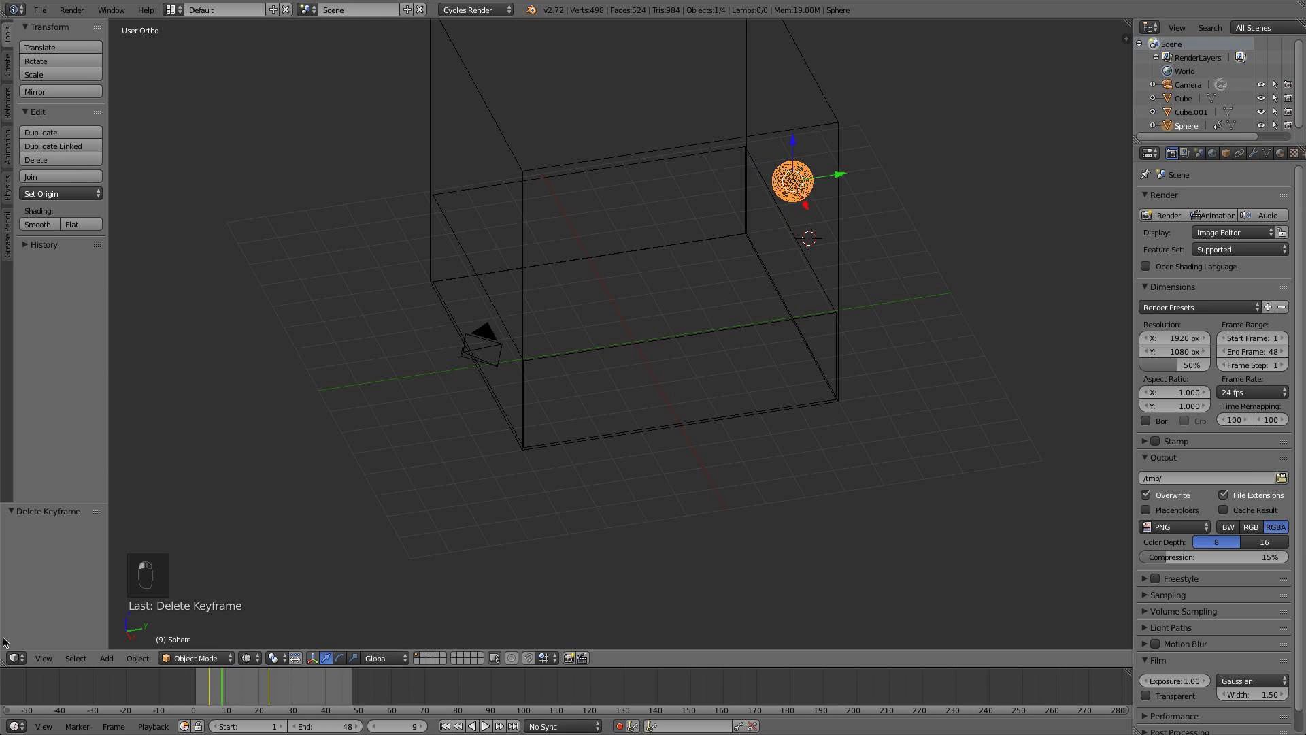
Split the 3D view into two side-by-side areas and change the new left area to the Graph Editor
{"action": "left_click_drag", "start_coordinate": [5, 663], "coordinate": [390, 611]}
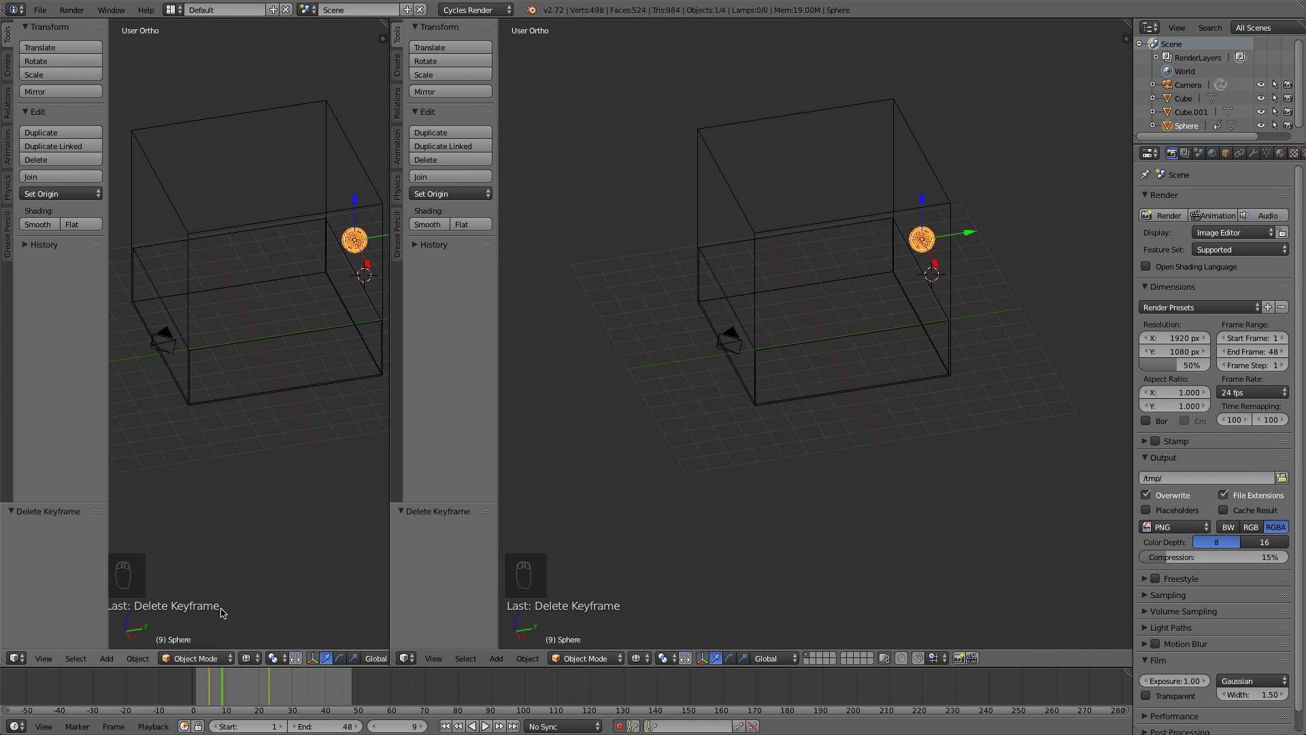
{"action": "left_click", "coordinate": [15, 659]}
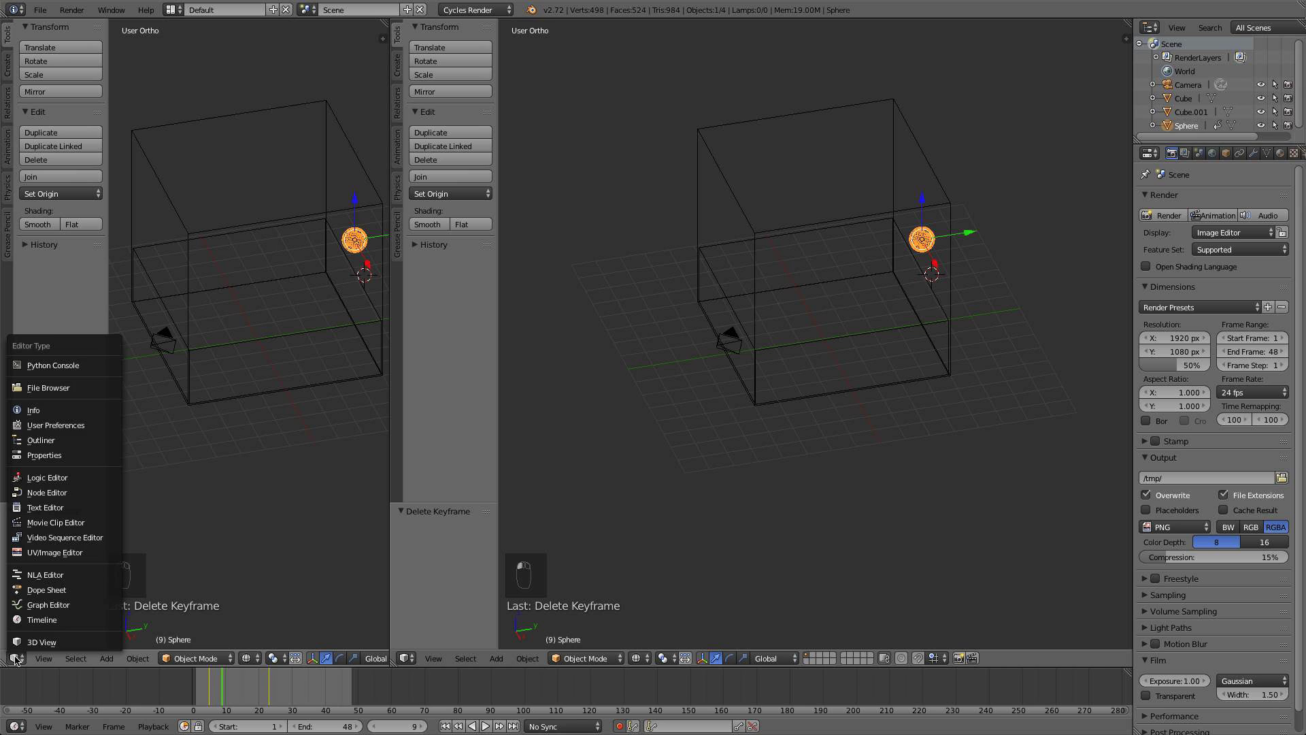
{"action": "left_click", "coordinate": [63, 608]}
Expand the sphere's LocRotScale channel group in the Graph Editor and select the Z Location curve
{"action": "scroll", "coordinate": [249, 486], "scroll_direction": "down", "scroll_amount": 5}
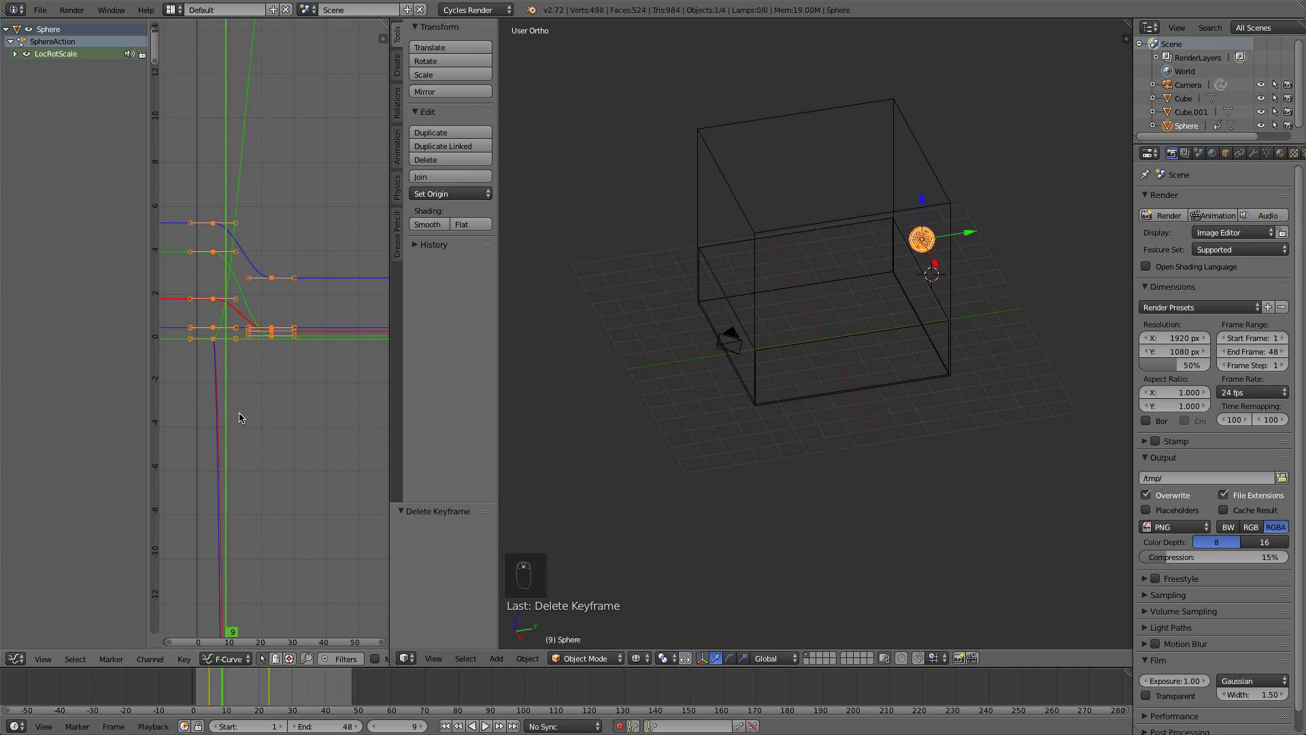
{"action": "middle_click_drag", "start_coordinate": [238, 413], "coordinate": [251, 357]}
{"action": "left_click", "coordinate": [15, 54]}
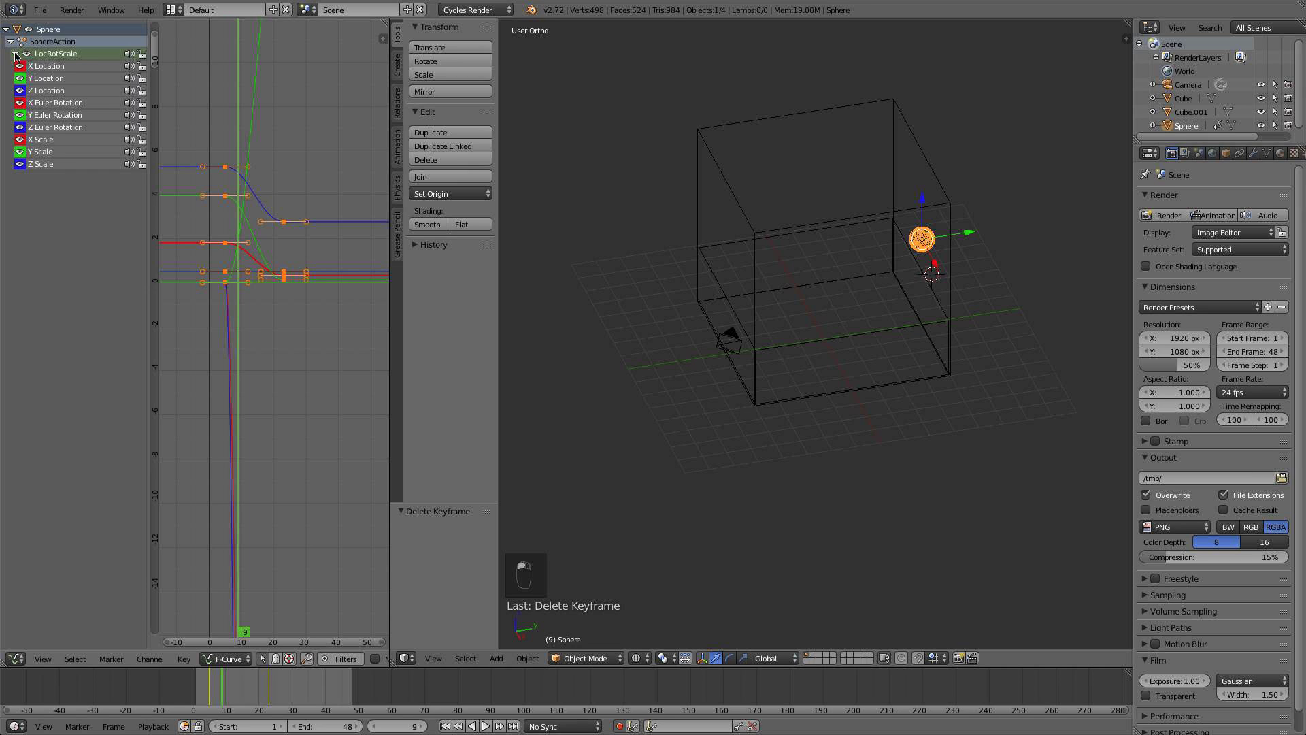
{"action": "left_click", "coordinate": [55, 91]}
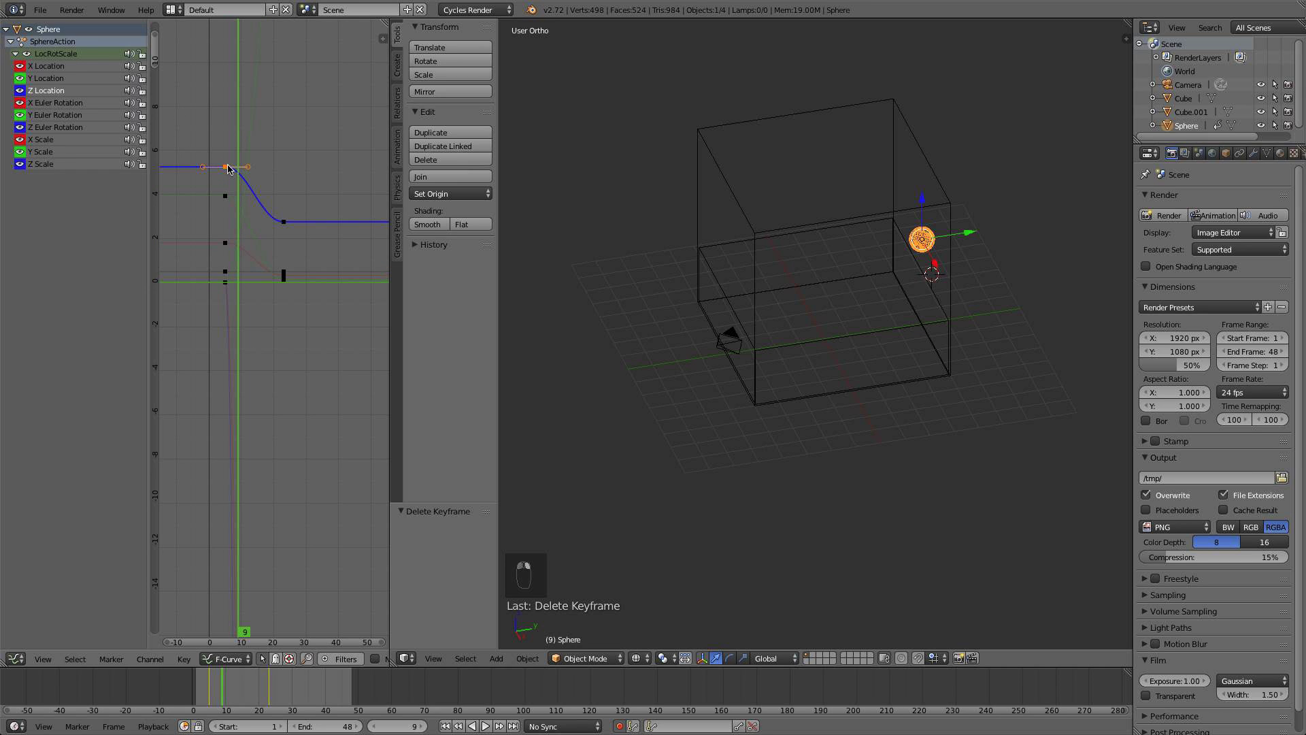
Box-select the first column of keyframes at frame 5 on all curves and set their handle type to Vector
{"action": "left_click_drag", "start_coordinate": [226, 687], "coordinate": [283, 686]}
{"action": "scroll", "coordinate": [272, 341], "scroll_direction": "up", "scroll_amount": 1}
{"action": "key", "text": "a"}
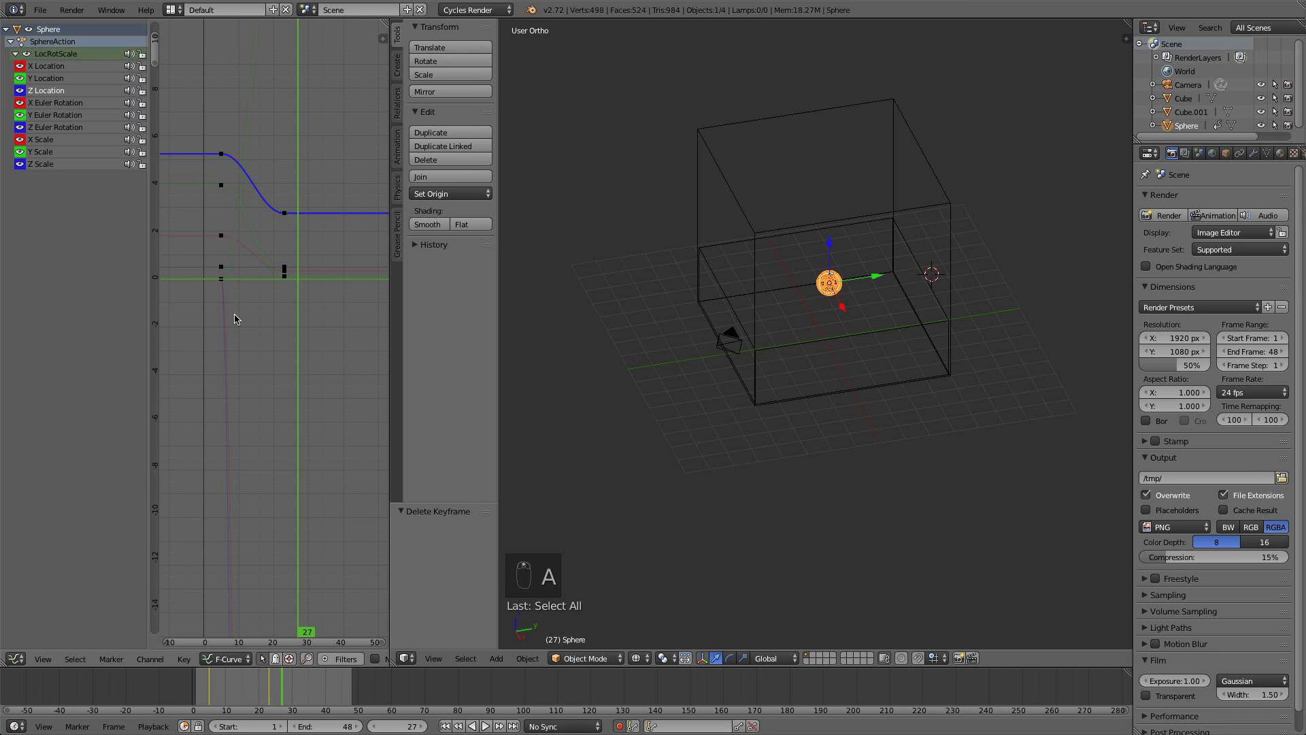
{"action": "key", "text": "b"}
{"action": "left_click_drag", "start_coordinate": [265, 401], "coordinate": [175, 26]}
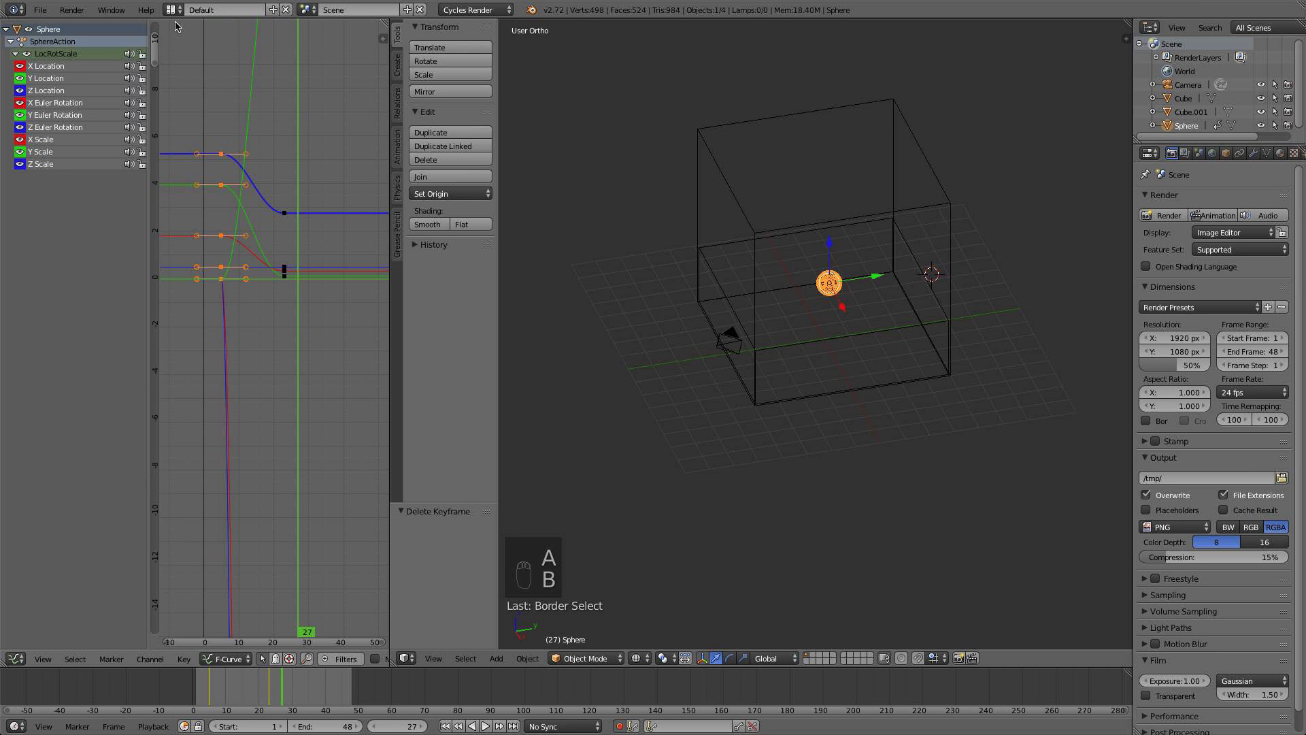
{"action": "scroll", "coordinate": [236, 204], "scroll_direction": "up", "scroll_amount": 3}
{"action": "scroll", "coordinate": [236, 204], "scroll_direction": "down", "scroll_amount": 2}
{"action": "middle_click_drag", "start_coordinate": [211, 124], "coordinate": [224, 210]}
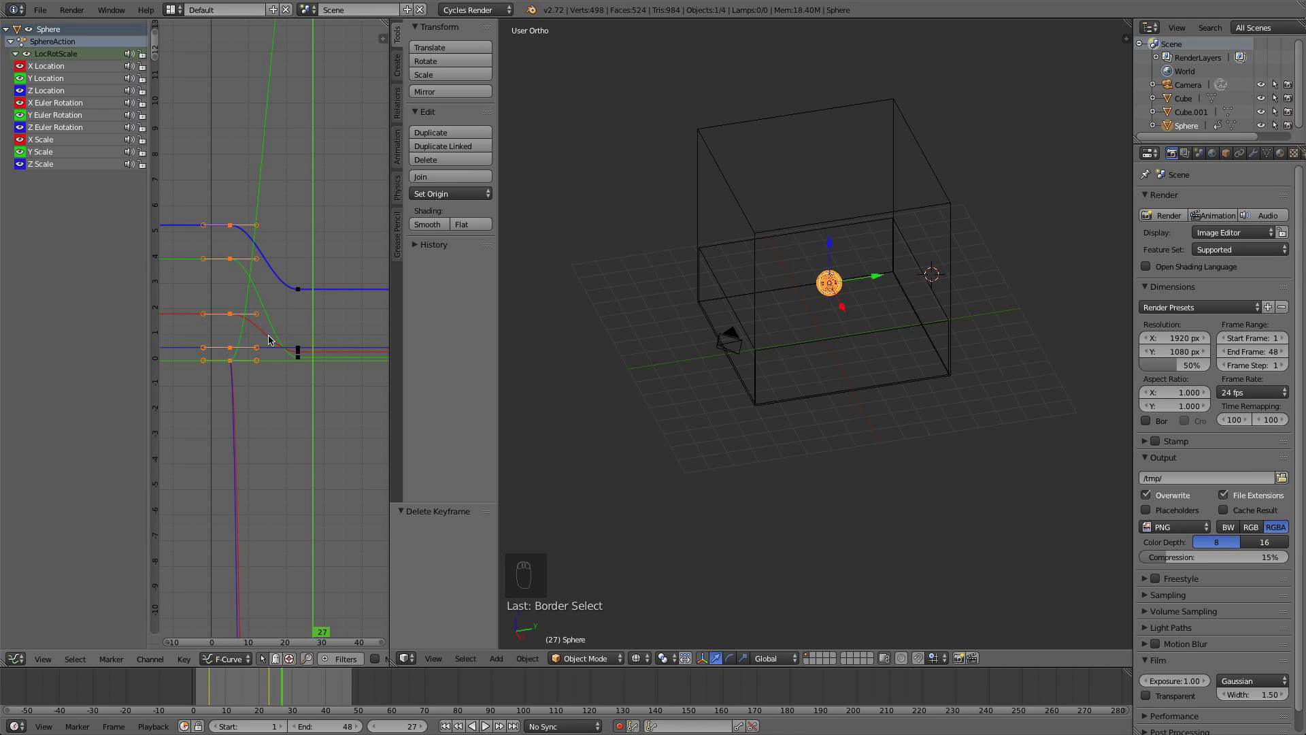
{"action": "key", "text": "v"}
{"action": "left_click", "coordinate": [265, 348]}
{"action": "scroll", "coordinate": [264, 350], "scroll_direction": "up", "scroll_amount": 1}
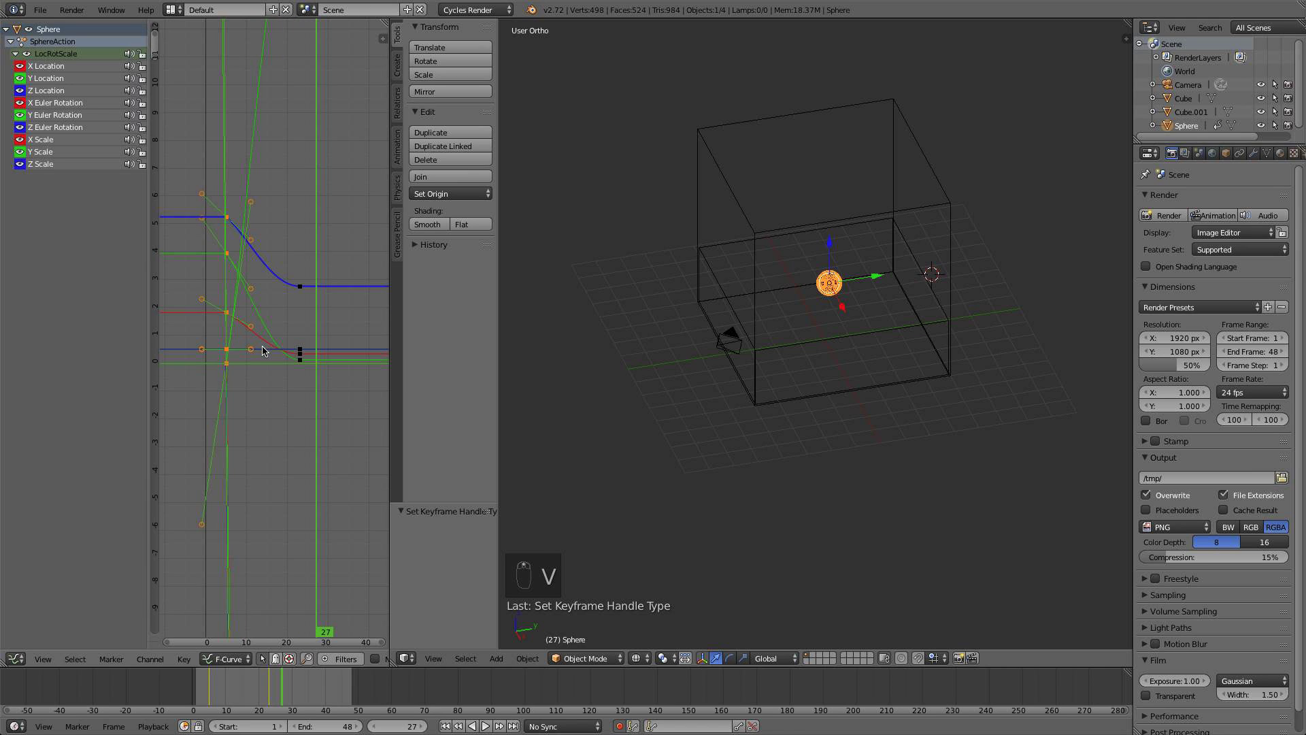
{"action": "scroll", "coordinate": [264, 350], "scroll_direction": "up", "scroll_amount": 1}
{"action": "key", "text": "a"}
Return to frame 0 and play the animation to review the sphere's fall
{"action": "left_click", "coordinate": [194, 273]}
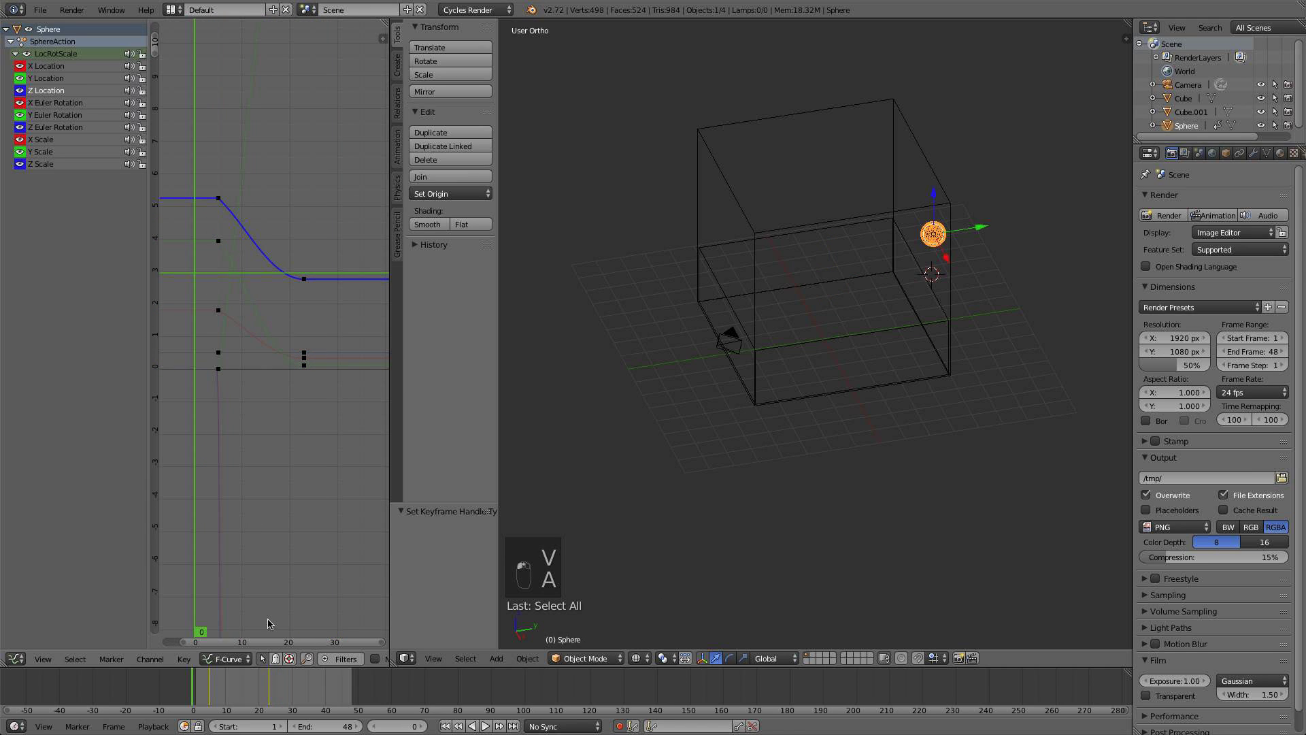
{"action": "left_click", "coordinate": [490, 729]}
{"action": "left_click", "coordinate": [491, 729]}
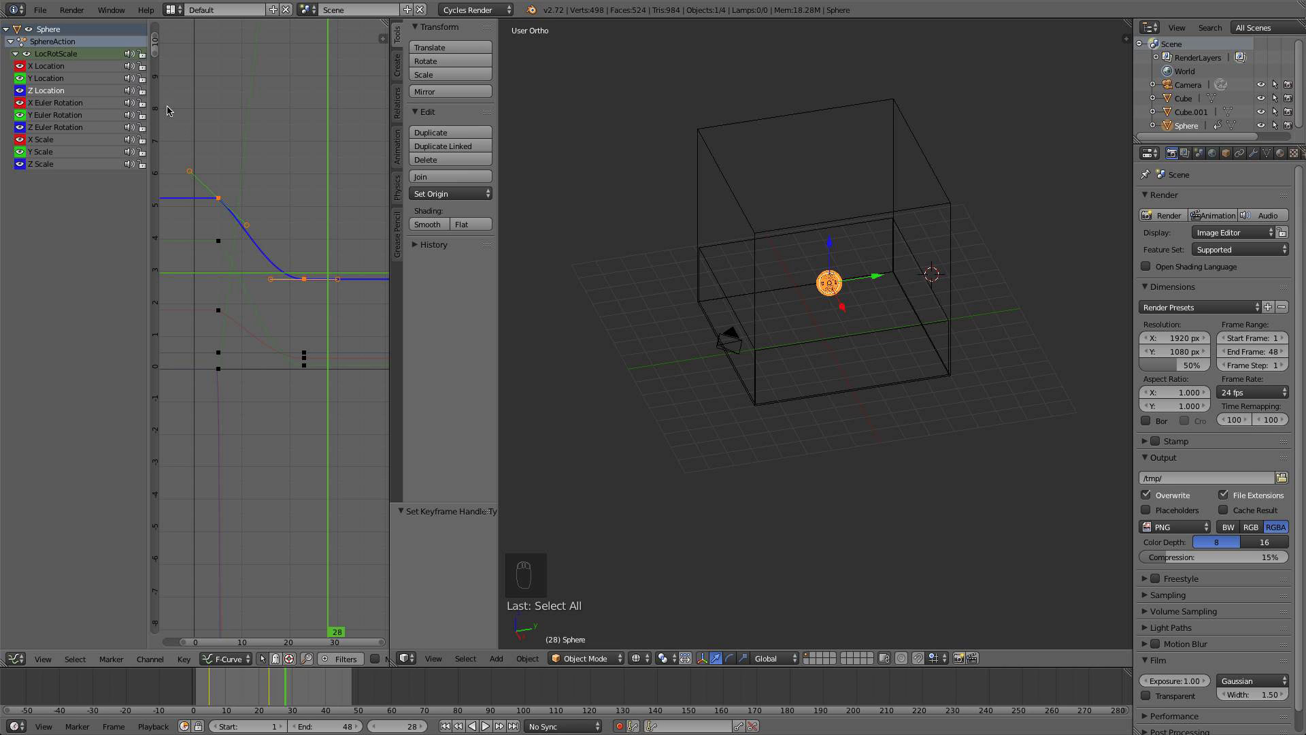
Set the interpolation of the Z Location keyframe at frame 5 to Bounce
{"action": "key", "text": "n"}
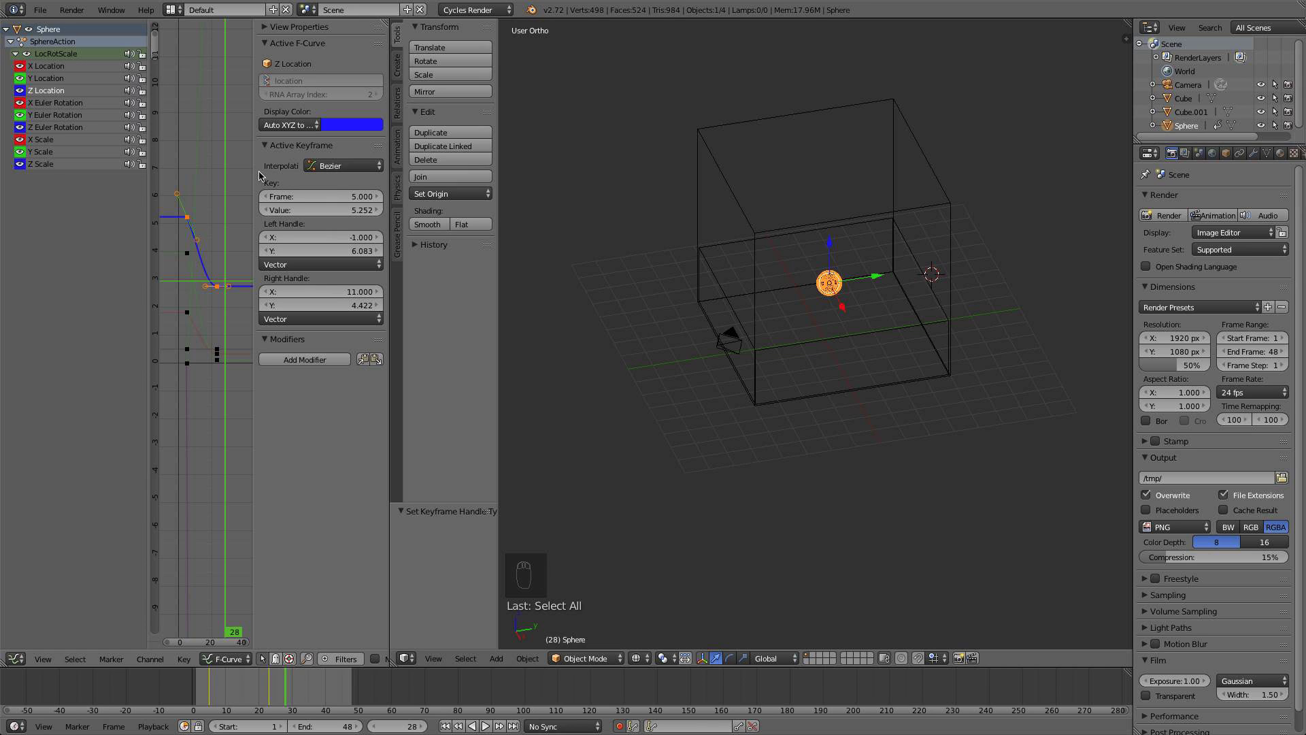
{"action": "left_click_drag", "start_coordinate": [253, 168], "coordinate": [239, 168]}
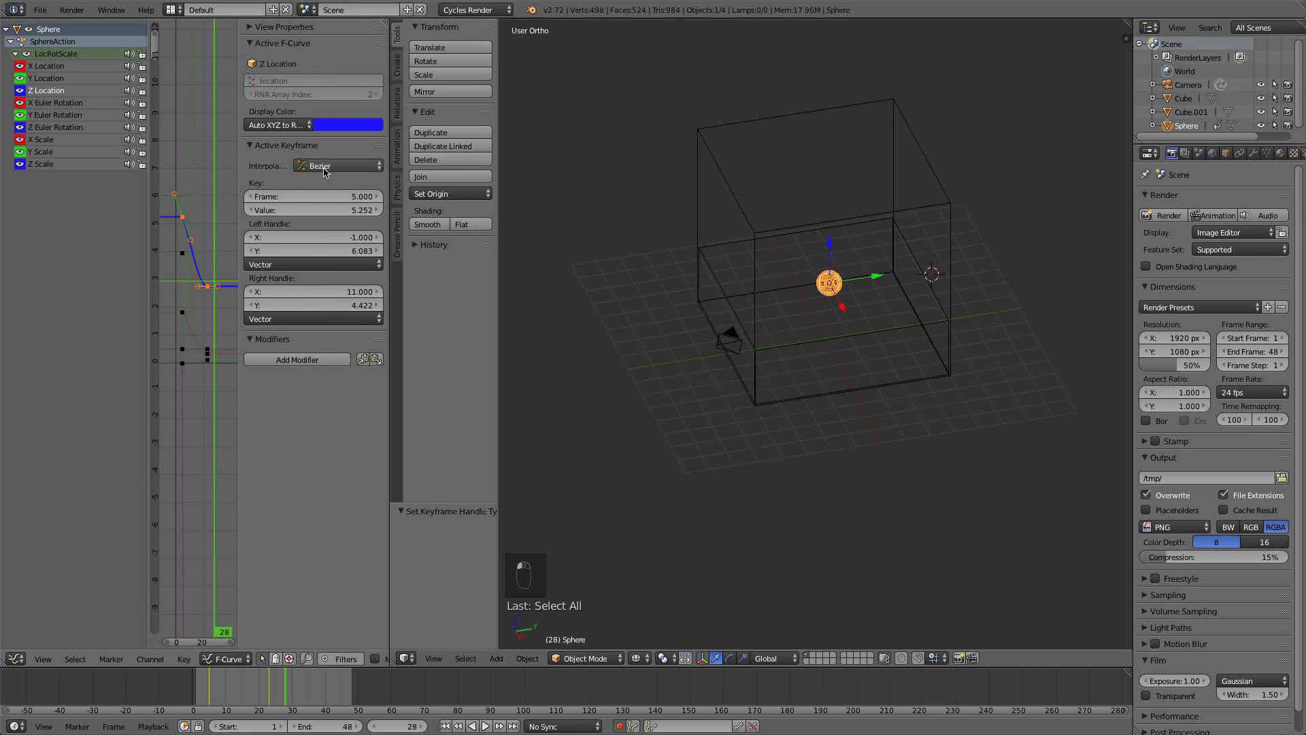
{"action": "left_click", "coordinate": [326, 168]}
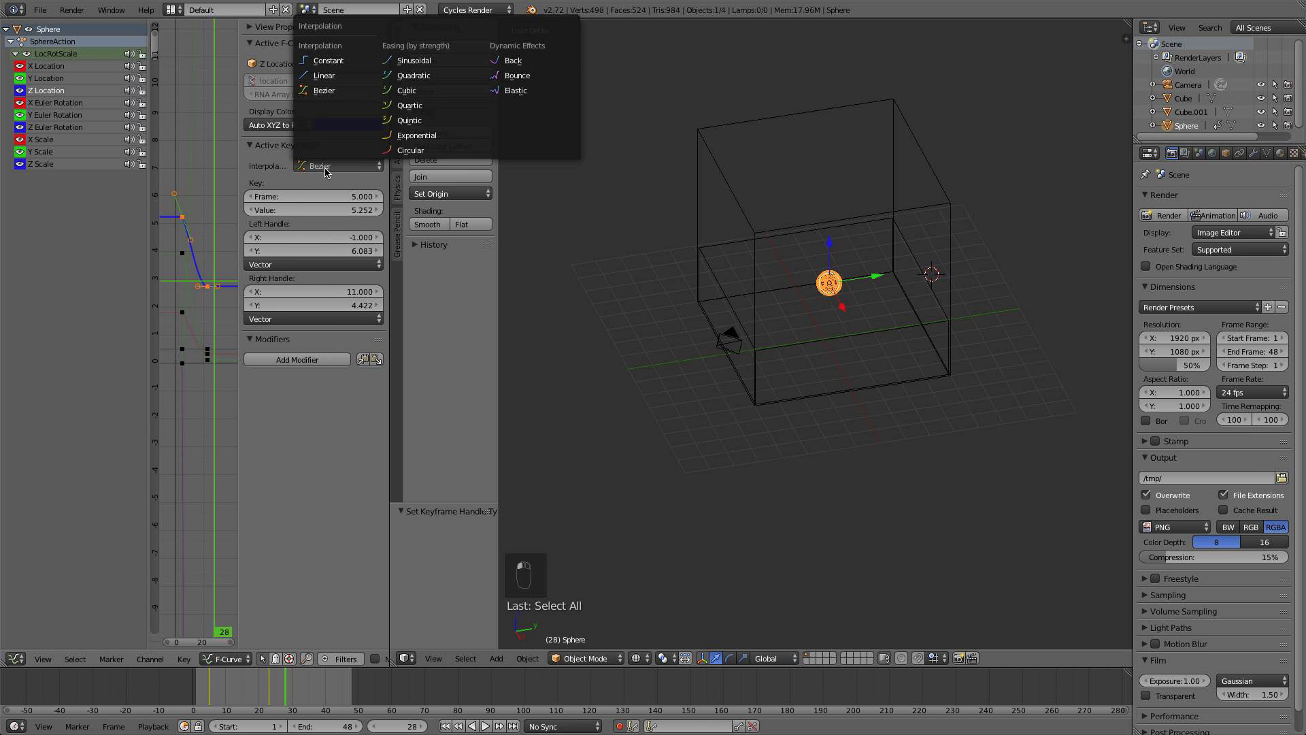
{"action": "left_click", "coordinate": [523, 75]}
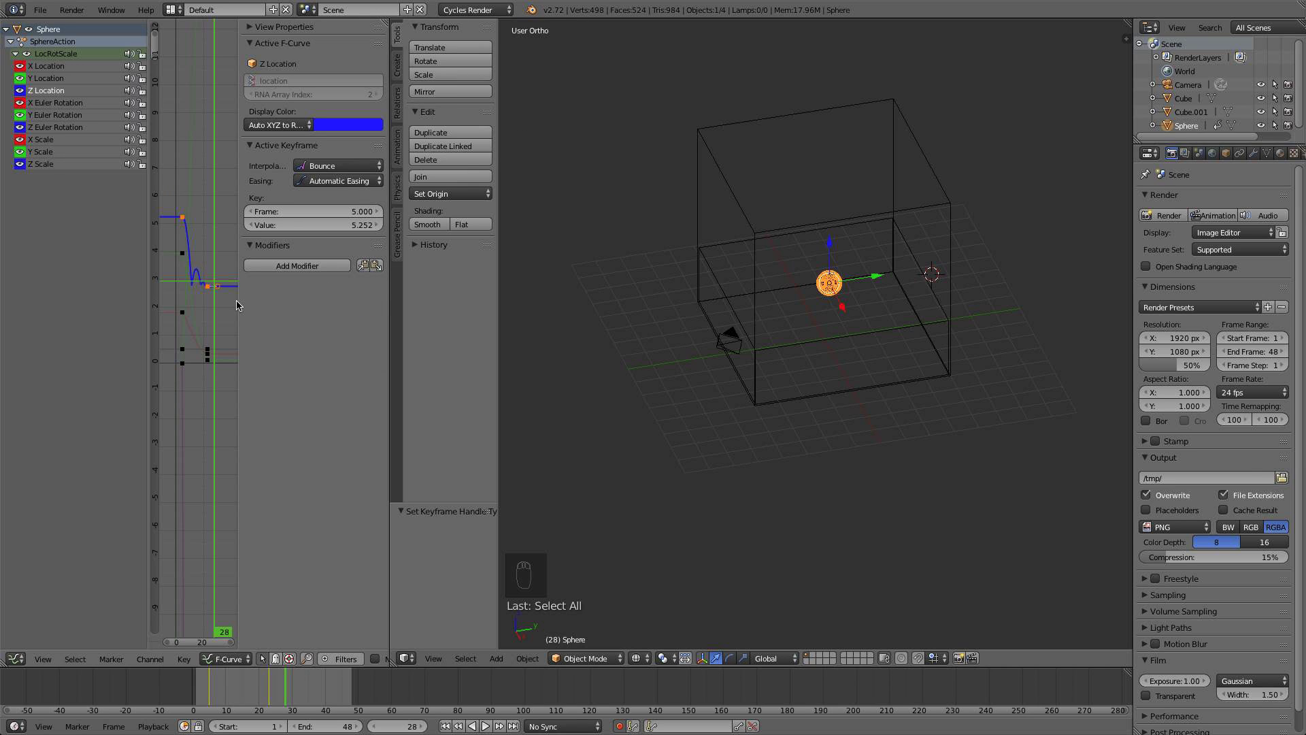
{"action": "key", "text": "n"}
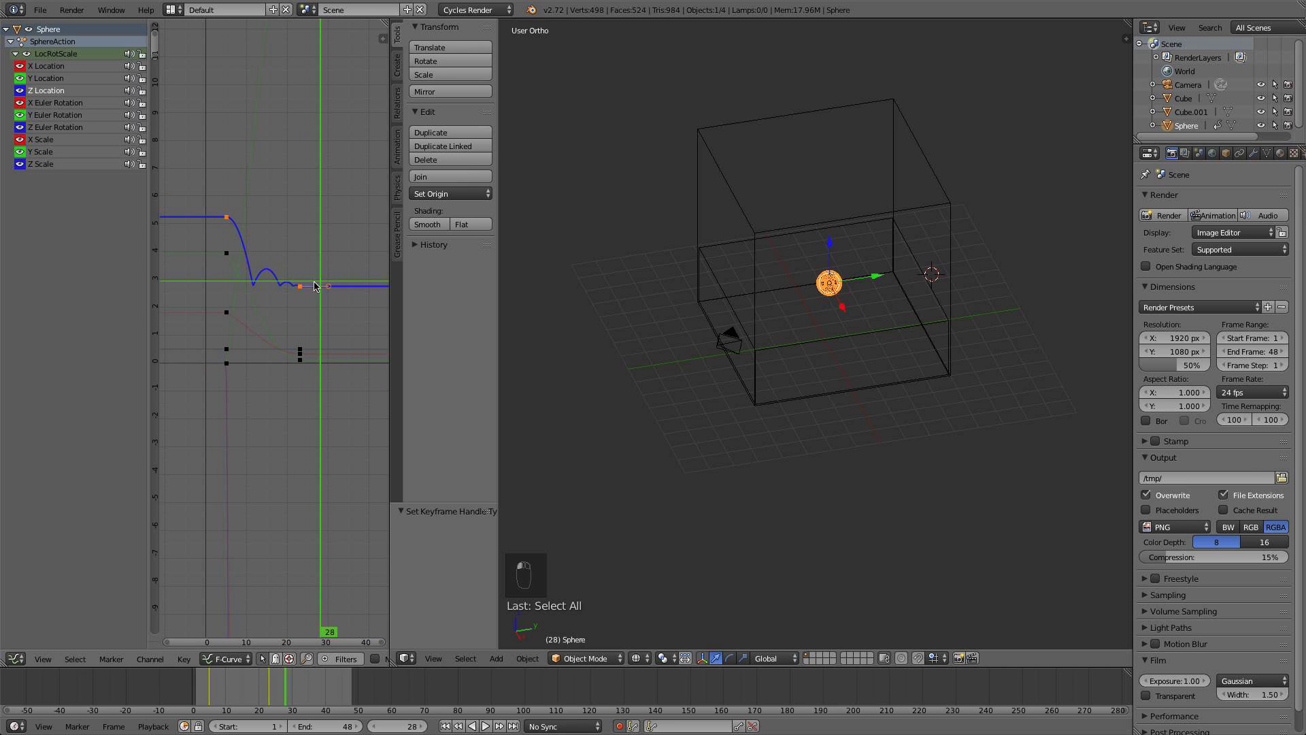
Step through the frames back to frame 5 and forward again to examine the sphere's bouncing motion in the box
{"action": "scroll", "coordinate": [303, 299], "scroll_direction": "up", "scroll_amount": 2}
{"action": "middle_click_drag", "start_coordinate": [751, 475], "coordinate": [780, 355]}
{"action": "key", "text": "Left"}
{"action": "key", "text": "Left"}
{"action": "key", "text": "Left"}
{"action": "key", "text": "Left"}
{"action": "key", "text": "Left"}
{"action": "key", "text": "Left"}
{"action": "key", "text": "Left"}
{"action": "key", "text": "Left"}
{"action": "key", "text": "Left"}
{"action": "key", "text": "Left"}
{"action": "key", "text": "Left"}
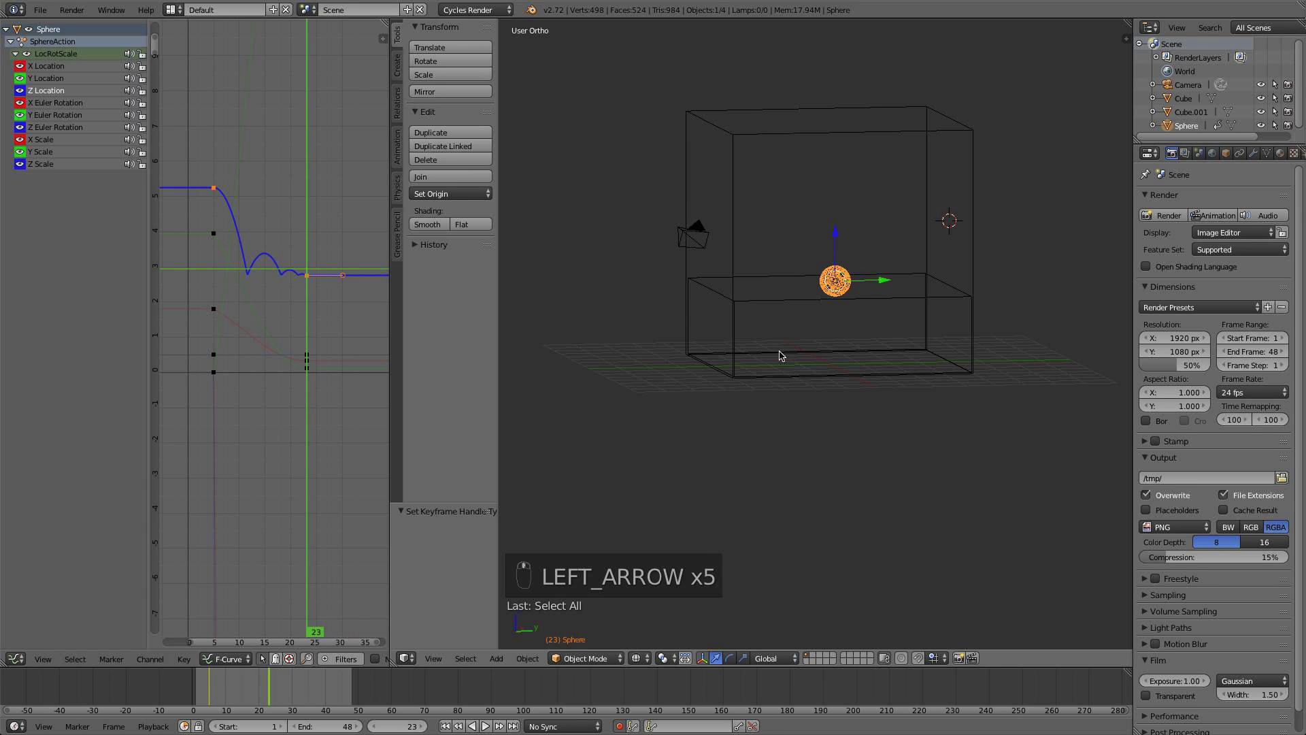
{"action": "key", "text": "Left"}
{"action": "key", "text": "Left"}
{"action": "key", "text": "Left"}
{"action": "key", "text": "Left"}
{"action": "key", "text": "Left"}
{"action": "key", "text": "Left"}
{"action": "key", "text": "Left"}
{"action": "key", "text": "Left"}
{"action": "key", "text": "Left"}
{"action": "key", "text": "Left"}
{"action": "key", "text": "Left"}
{"action": "middle_click_drag", "start_coordinate": [781, 354], "coordinate": [758, 358]}
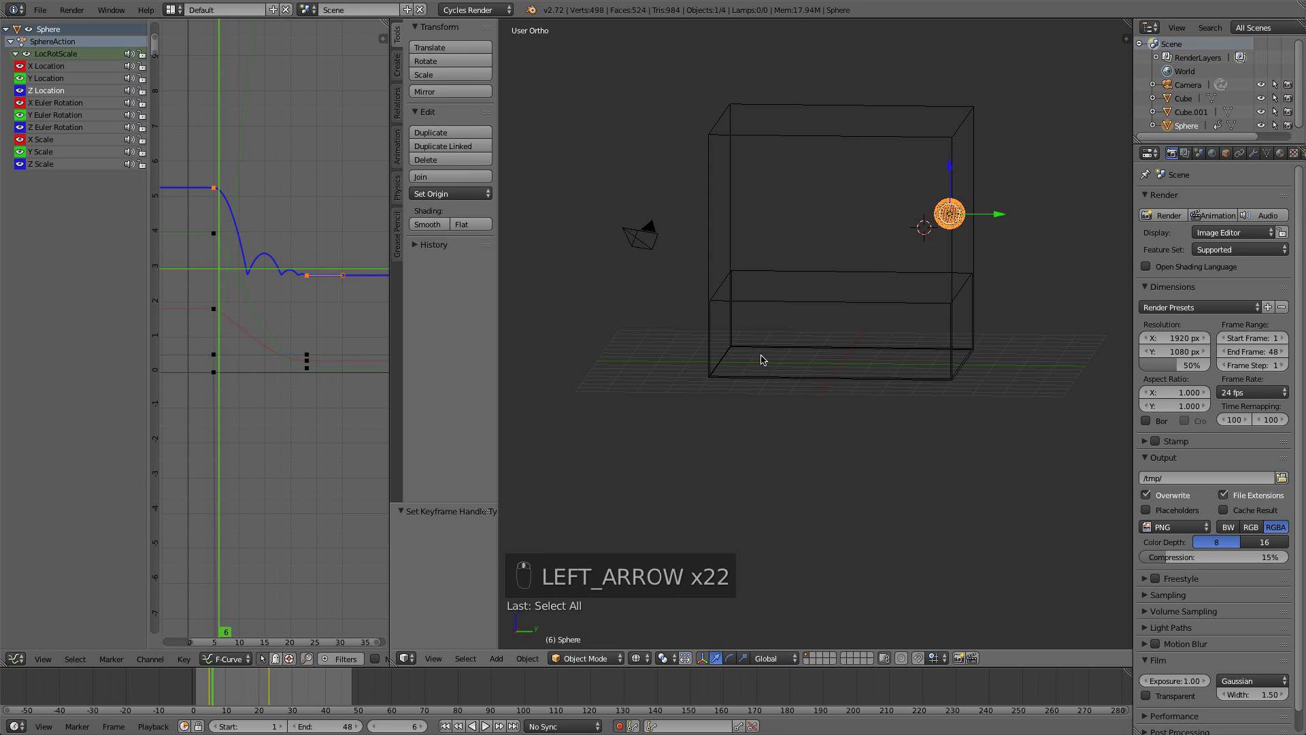
{"action": "key", "text": "Left"}
{"action": "key", "text": "Right"}
{"action": "key", "text": "Right"}
{"action": "key", "text": "Right"}
{"action": "key", "text": "Right"}
{"action": "key", "text": "Right"}
{"action": "key", "text": "Right"}
{"action": "key", "text": "Right"}
{"action": "key", "text": "Right"}
{"action": "key", "text": "Right"}
{"action": "key", "text": "Right"}
{"action": "key", "text": "Right"}
{"action": "key", "text": "Right"}
{"action": "key", "text": "Right"}
{"action": "key", "text": "Right"}
{"action": "key", "text": "Right"}
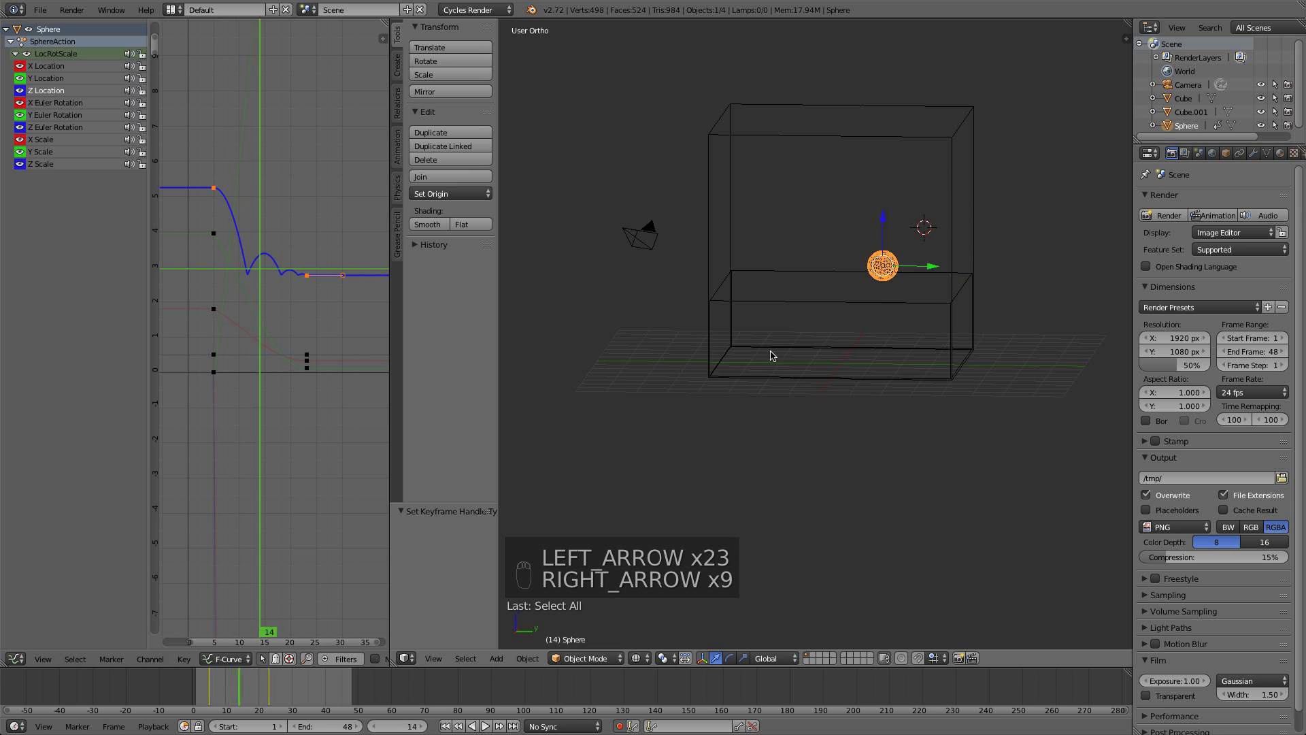
{"action": "key", "text": "Right"}
{"action": "key", "text": "Right"}
{"action": "key", "text": "Right"}
{"action": "key", "text": "Right"}
{"action": "key", "text": "Right"}
{"action": "key", "text": "Right"}
At frame 23, move the sphere about -2.29 along the Y axis
{"action": "middle_click_drag", "start_coordinate": [773, 356], "coordinate": [782, 390]}
{"action": "key", "text": "Left"}
{"action": "key", "text": "Left"}
{"action": "key", "text": "Left"}
{"action": "key", "text": "Left"}
{"action": "scroll", "coordinate": [831, 277], "scroll_direction": "up", "scroll_amount": 3}
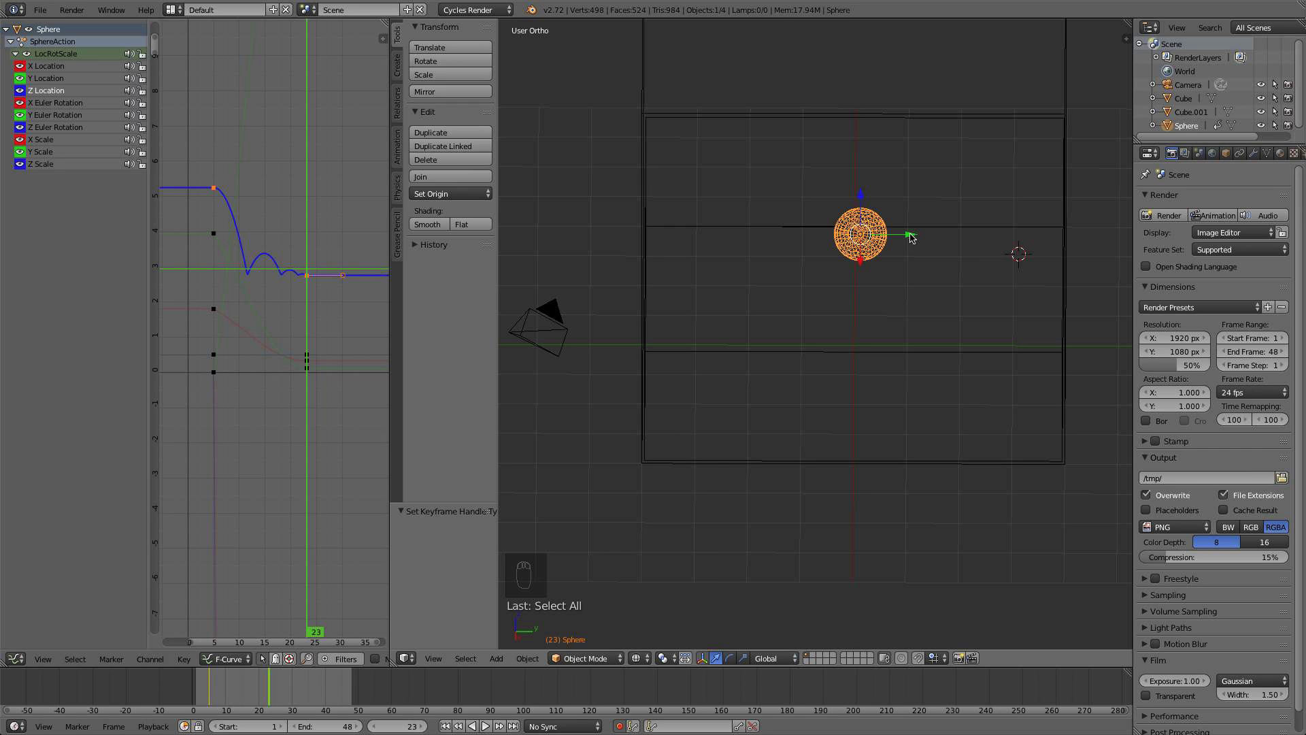
{"action": "left_click_drag", "start_coordinate": [908, 234], "coordinate": [788, 226]}
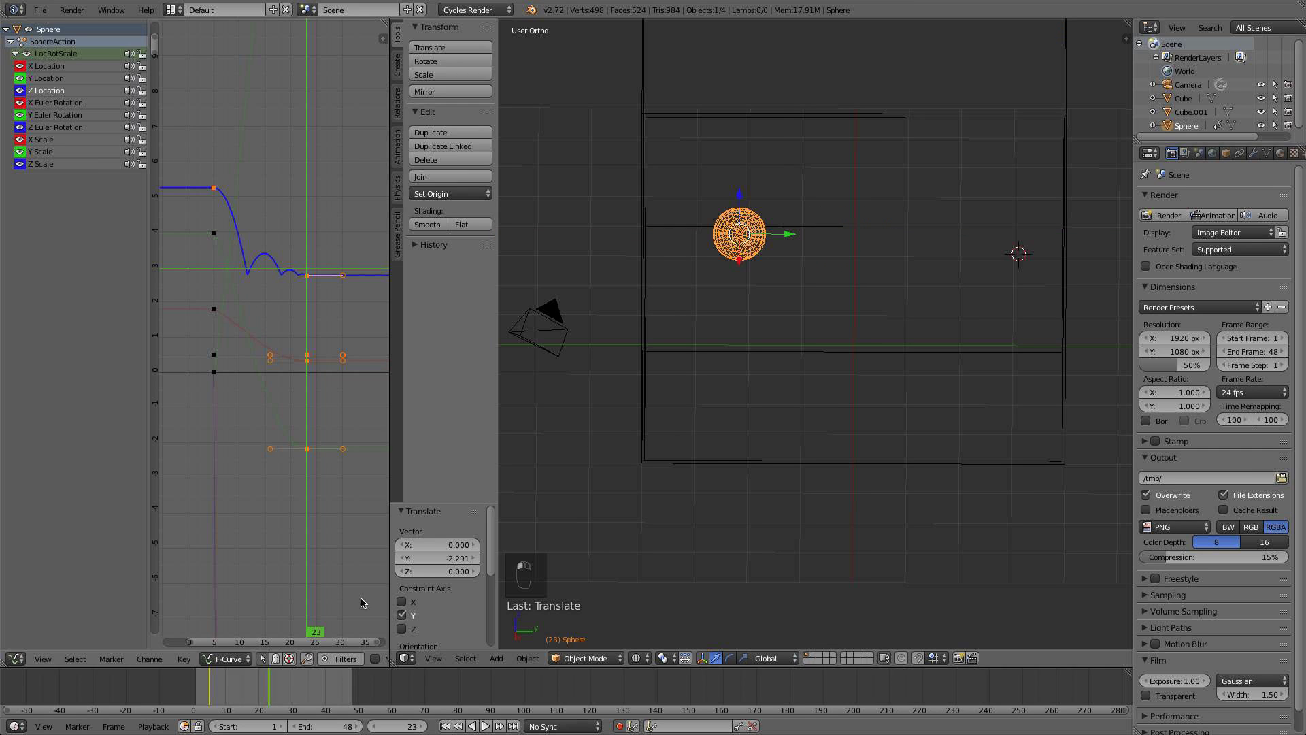
At frame 5, move the sphere's starting position about -1.46 along the Y axis
{"action": "left_click", "coordinate": [210, 686]}
{"action": "left_click_drag", "start_coordinate": [1111, 173], "coordinate": [1029, 173]}
{"action": "left_click", "coordinate": [222, 691]}
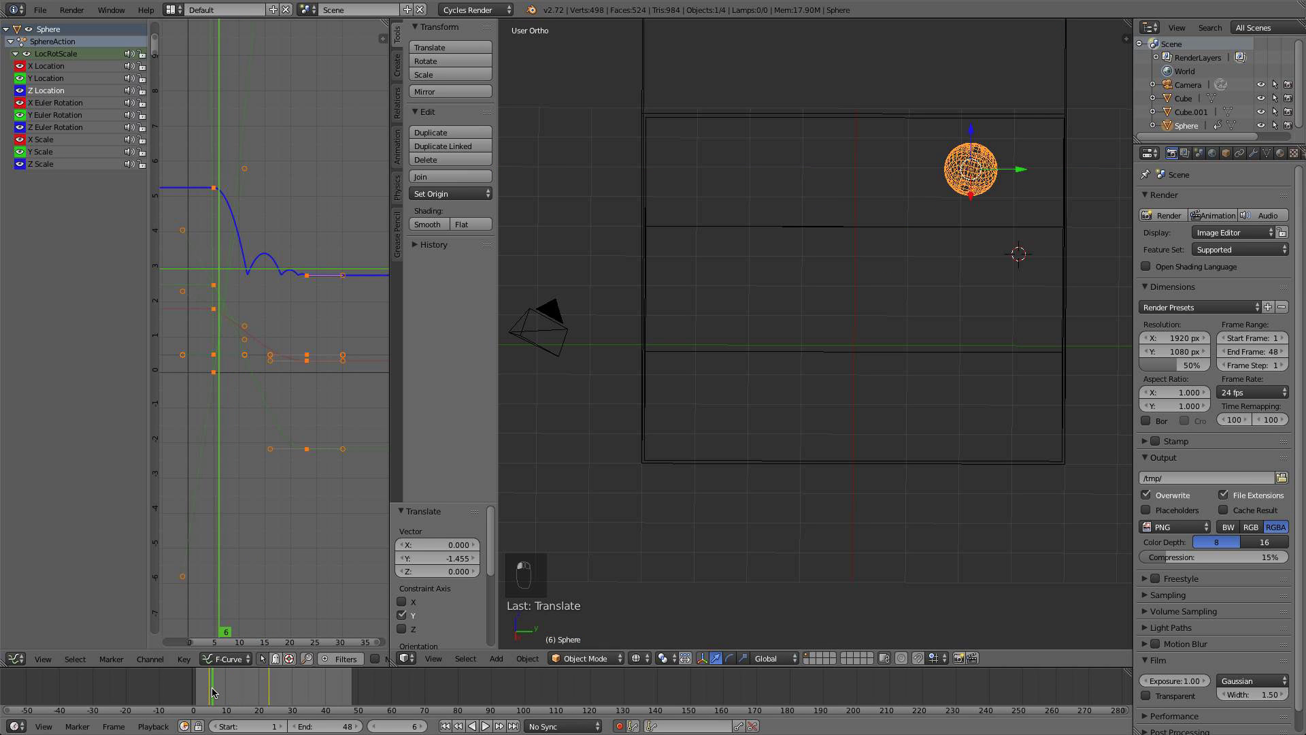
Step forward frame by frame to frame 25 to examine the sphere's adjusted path
{"action": "key", "text": "Right"}
{"action": "key", "text": "Right"}
{"action": "key", "text": "Right"}
{"action": "key", "text": "Right"}
{"action": "key", "text": "Right"}
{"action": "key", "text": "Right"}
{"action": "key", "text": "Right"}
{"action": "key", "text": "Right"}
{"action": "key", "text": "Right"}
{"action": "key", "text": "Right"}
{"action": "key", "text": "Right"}
{"action": "key", "text": "Right"}
{"action": "key", "text": "Right"}
{"action": "key", "text": "Right"}
{"action": "key", "text": "Right"}
{"action": "key", "text": "Right"}
{"action": "key", "text": "Right"}
{"action": "key", "text": "Right"}
{"action": "key", "text": "Right"}
{"action": "key", "text": "Right"}
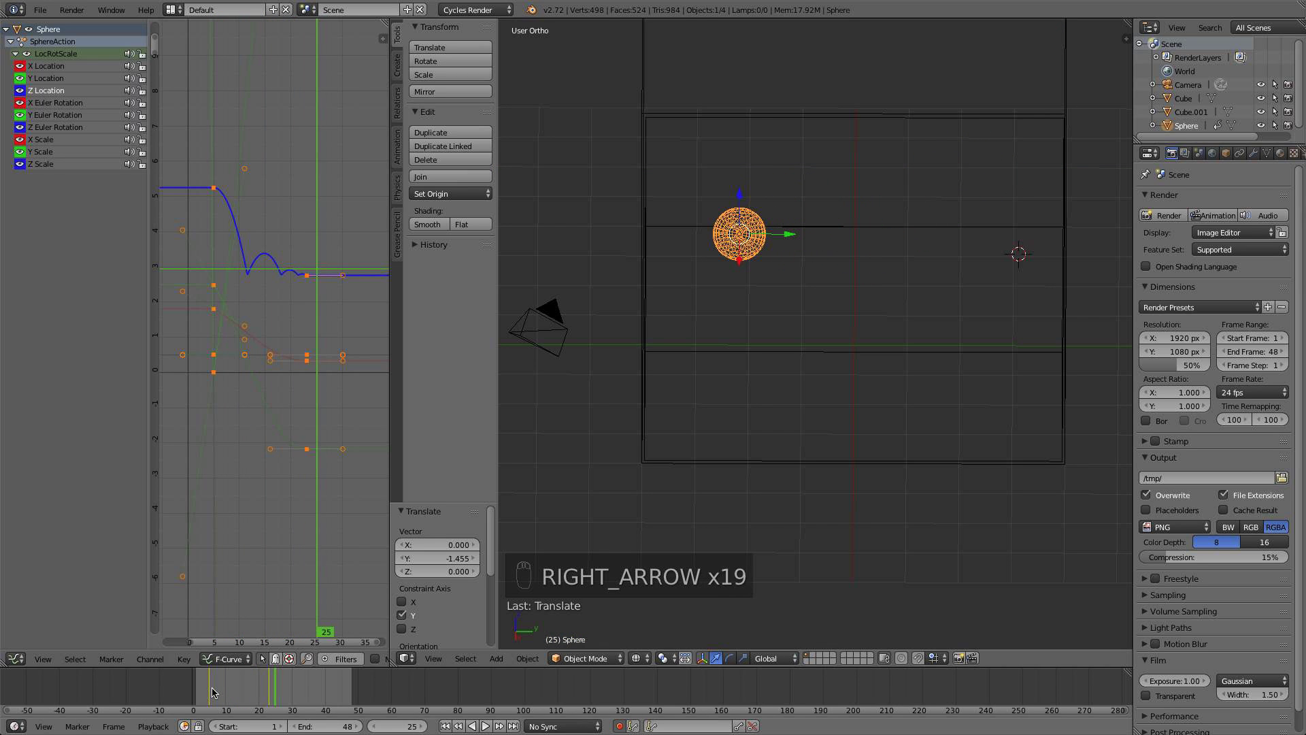
Go back to frame 23 and move the sphere about 0.84 along the Y axis
{"action": "key", "text": "Left"}
{"action": "key", "text": "Left"}
{"action": "key", "text": "Left"}
{"action": "key", "text": "Left"}
{"action": "left_click_drag", "start_coordinate": [791, 235], "coordinate": [835, 233]}
Step back to frame 2 and play the animation, orbiting around the box to review the sphere's motion
{"action": "key", "text": "Left"}
{"action": "key", "text": "Left"}
{"action": "key", "text": "Left"}
{"action": "key", "text": "Left"}
{"action": "key", "text": "Left"}
{"action": "key", "text": "Left"}
{"action": "key", "text": "Left"}
{"action": "key", "text": "Left"}
{"action": "key", "text": "Left"}
{"action": "key", "text": "Left"}
{"action": "key", "text": "Left"}
{"action": "key", "text": "Left"}
{"action": "key", "text": "Left"}
{"action": "key", "text": "Left"}
{"action": "key", "text": "Left"}
{"action": "key", "text": "Left"}
{"action": "key", "text": "Left"}
{"action": "key", "text": "Left"}
{"action": "key", "text": "Left"}
{"action": "key", "text": "Left"}
{"action": "key", "text": "Left"}
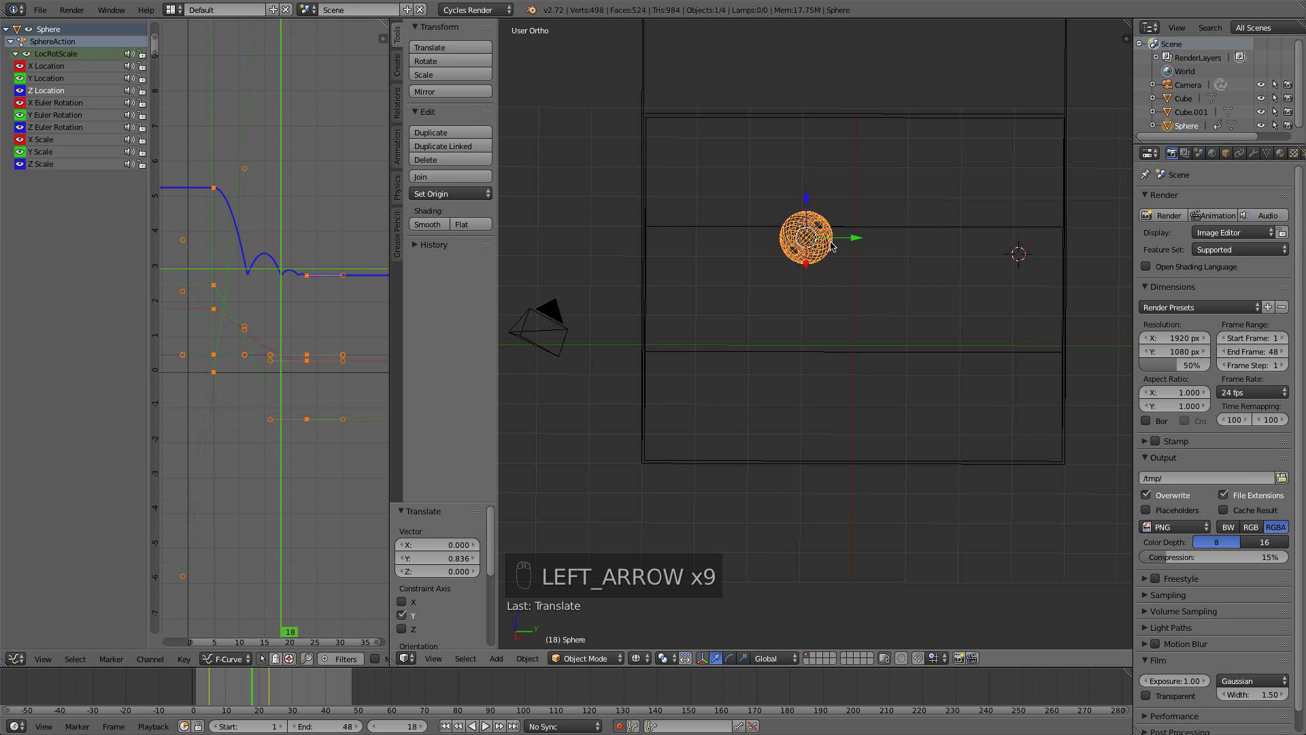
{"action": "middle_click_drag", "start_coordinate": [956, 319], "coordinate": [959, 303]}
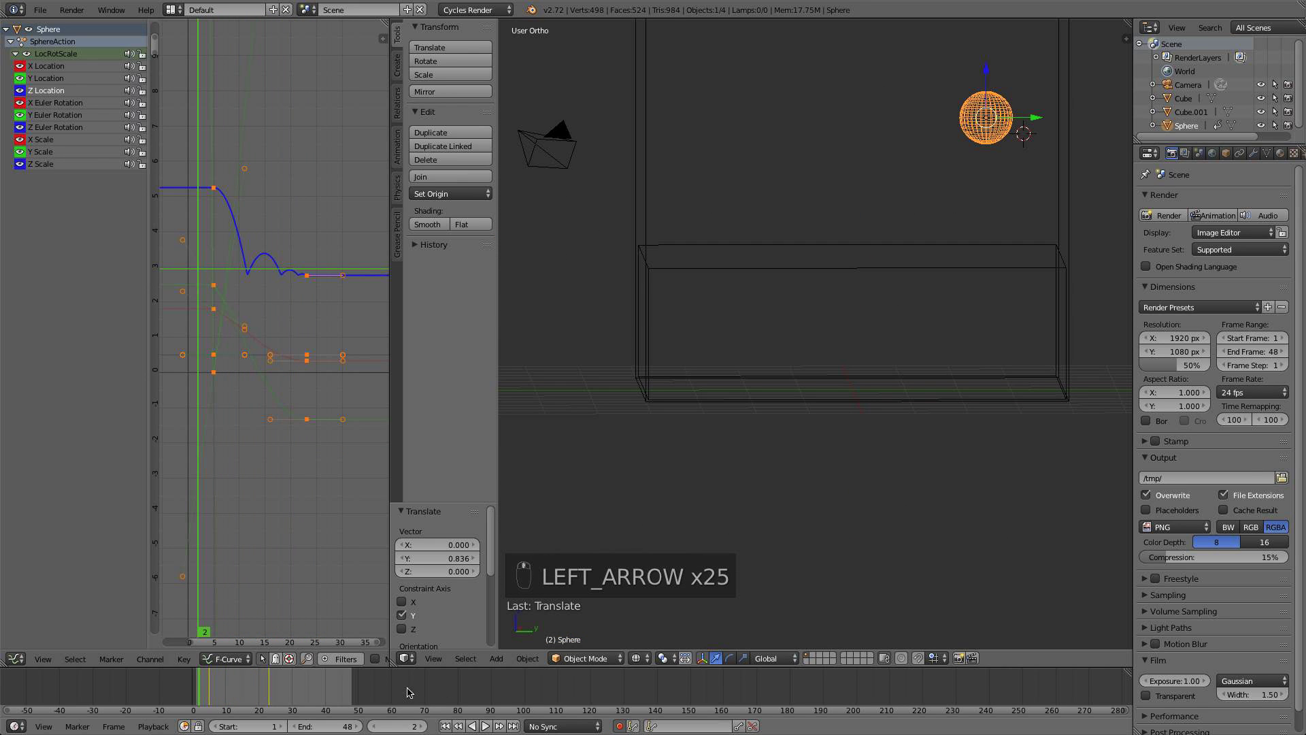
{"action": "left_click", "coordinate": [487, 727]}
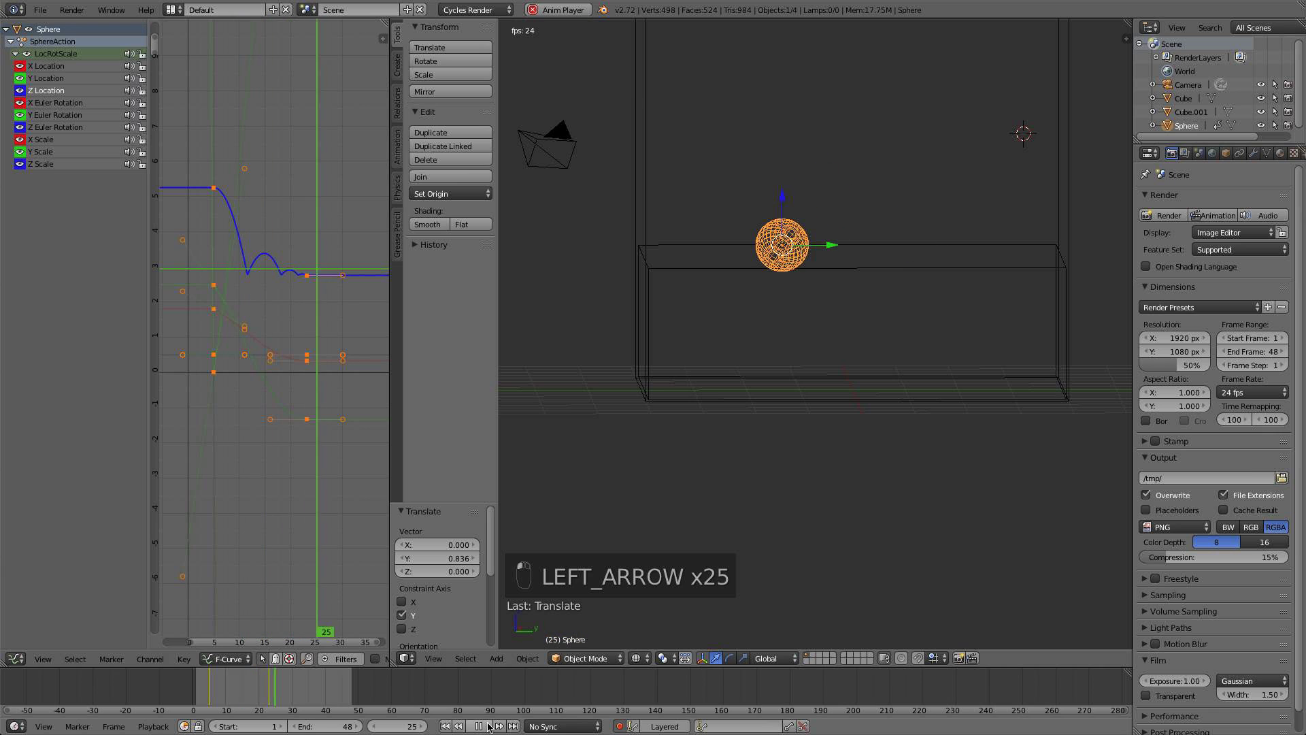
{"action": "middle_click_drag", "start_coordinate": [805, 352], "coordinate": [735, 299]}
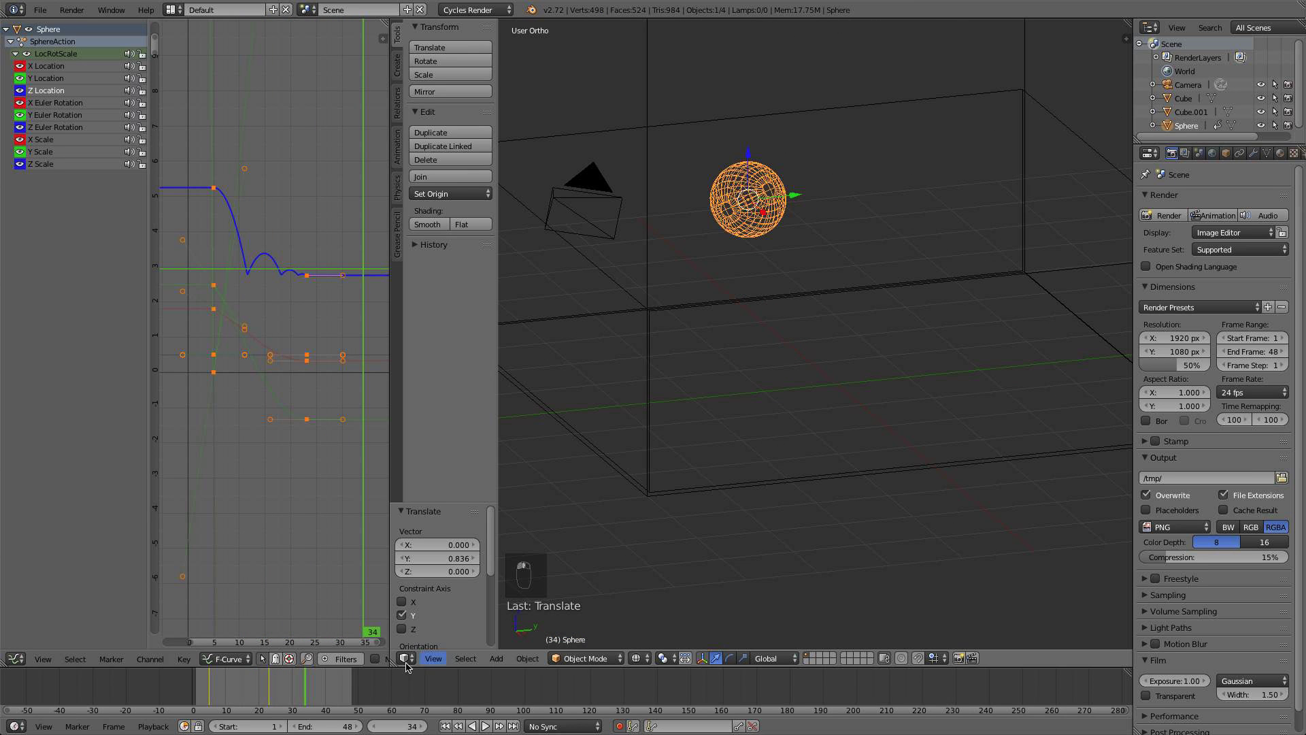
At frame 31 in front view, shift the sphere slightly up and toward -X and trackball-rotate it about -9.2° and 2.3°
{"action": "key", "text": "Left"}
{"action": "key", "text": "Left"}
{"action": "key", "text": "Left"}
{"action": "key", "text": "Left"}
{"action": "key", "text": "Left"}
{"action": "key", "text": "Left"}
{"action": "key", "text": "Left"}
{"action": "key", "text": "Right"}
{"action": "key", "text": "Right"}
{"action": "key", "text": "Right"}
{"action": "key", "text": "Right"}
{"action": "key", "text": "Right"}
{"action": "key", "text": "Right"}
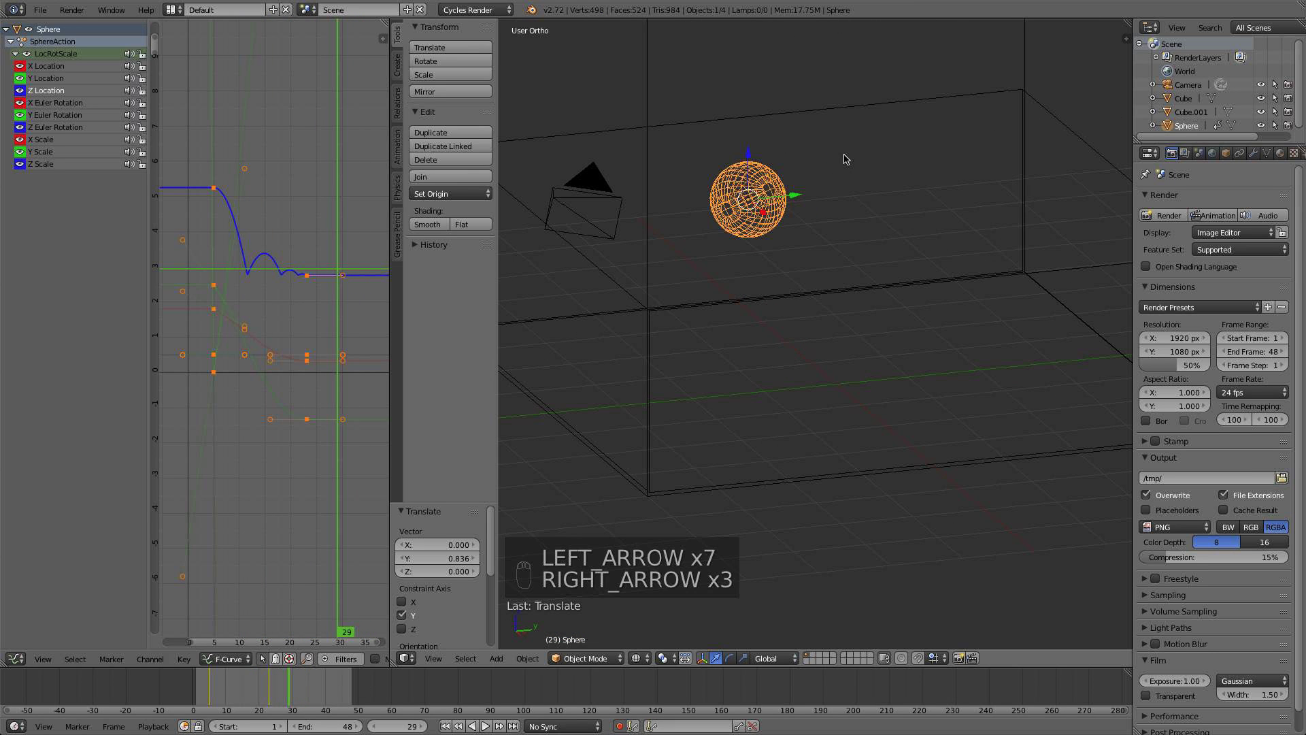
{"action": "mouse_move", "coordinate": [847, 157]}
{"action": "middle_mouse_down"}
{"action": "mouse_move", "coordinate": [754, 156]}
{"action": "mouse_move", "coordinate": [839, 148]}
{"action": "middle_mouse_up"}
{"action": "scroll", "coordinate": [838, 148], "scroll_direction": "up", "scroll_amount": 3}
{"action": "key", "text": "KP_1"}
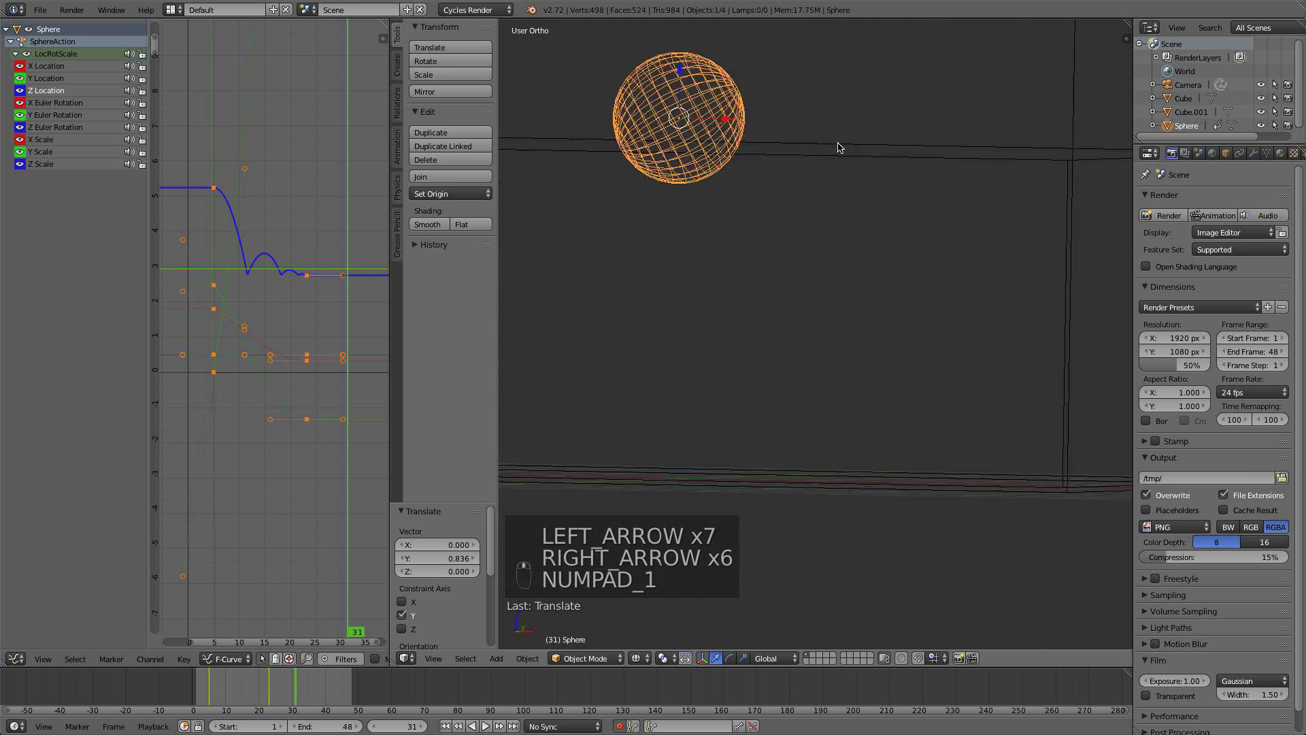
{"action": "middle_click_drag", "start_coordinate": [750, 171], "coordinate": [794, 307], "text": "shift"}
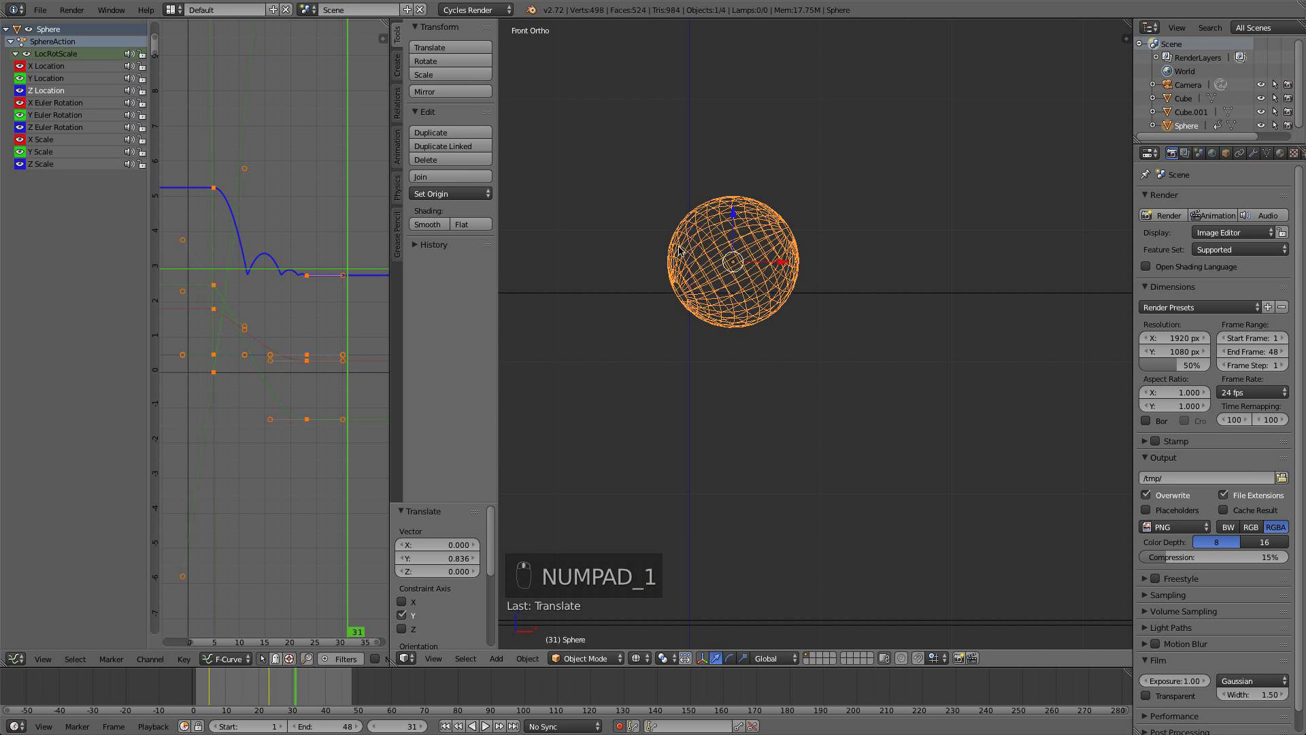
{"action": "key", "text": "g"}
{"action": "left_click", "coordinate": [782, 344]}
{"action": "key", "text": "r"}
{"action": "key", "text": "r"}
{"action": "left_click", "coordinate": [803, 324]}
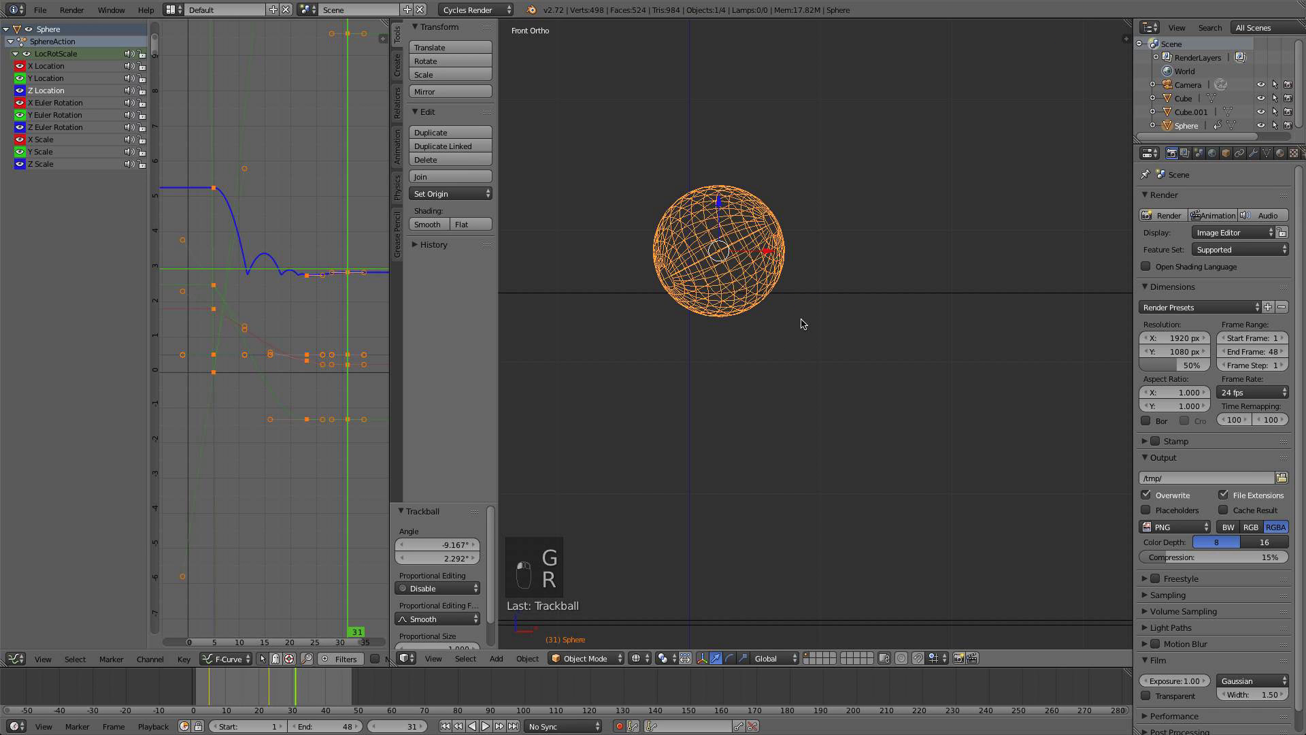
At frame 41 in front view, shift the sphere slightly toward +X and down, rotate it about 5.6°, and nudge it about -0.047 along X
{"action": "left_click", "coordinate": [334, 683]}
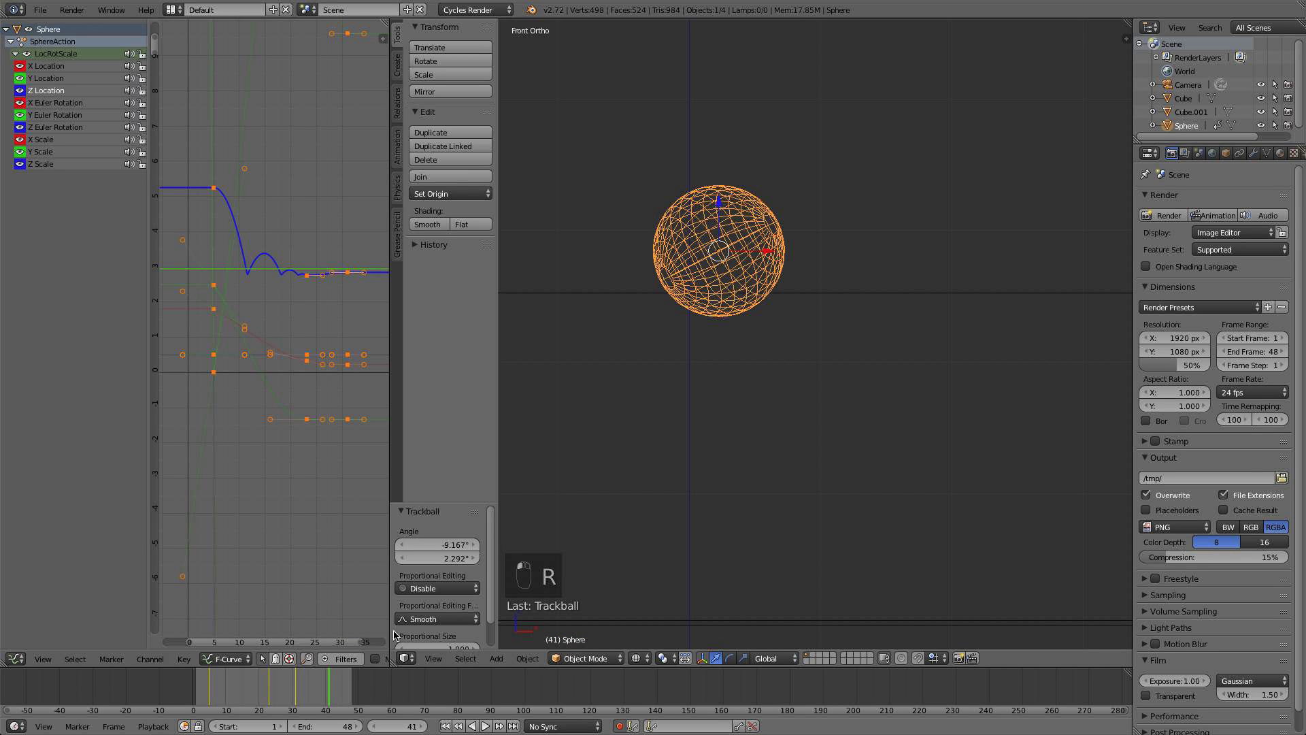
{"action": "key", "text": "g"}
{"action": "left_click", "coordinate": [794, 350]}
{"action": "key", "text": "r"}
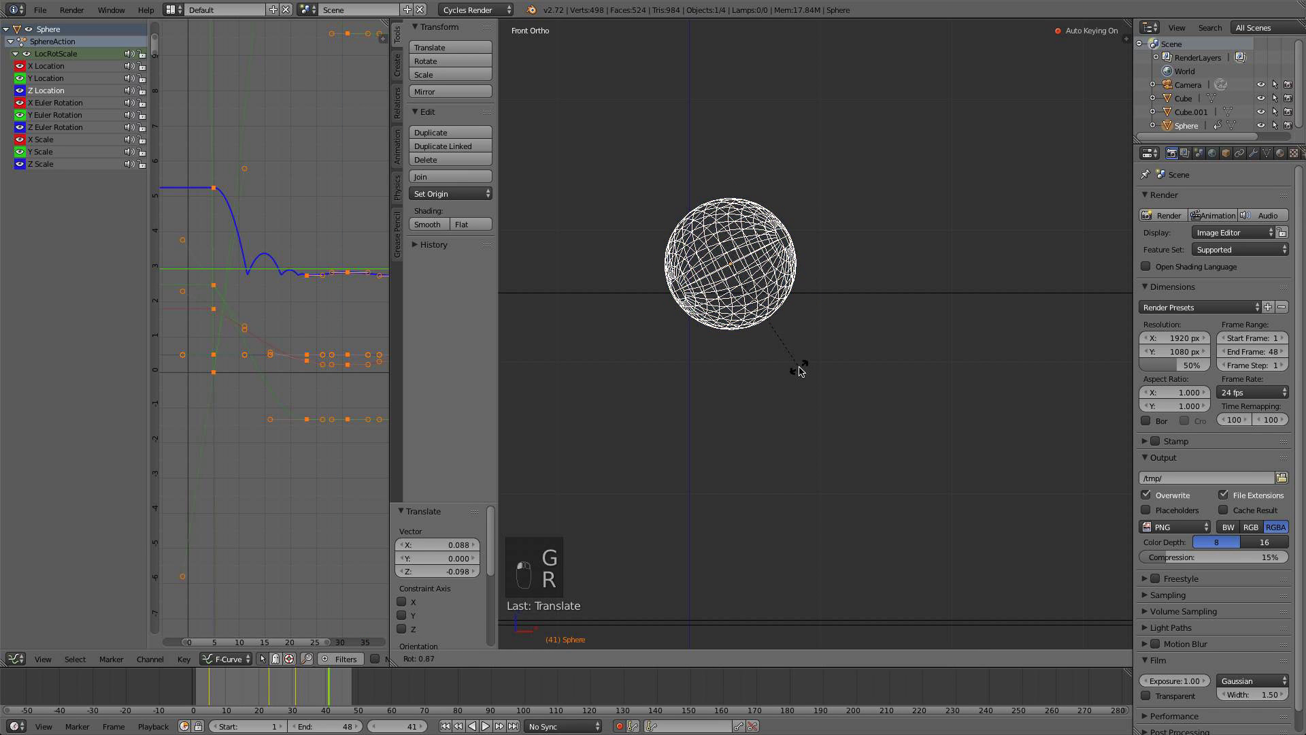
{"action": "left_click", "coordinate": [862, 277]}
{"action": "key", "text": "r"}
{"action": "left_click", "coordinate": [849, 288]}
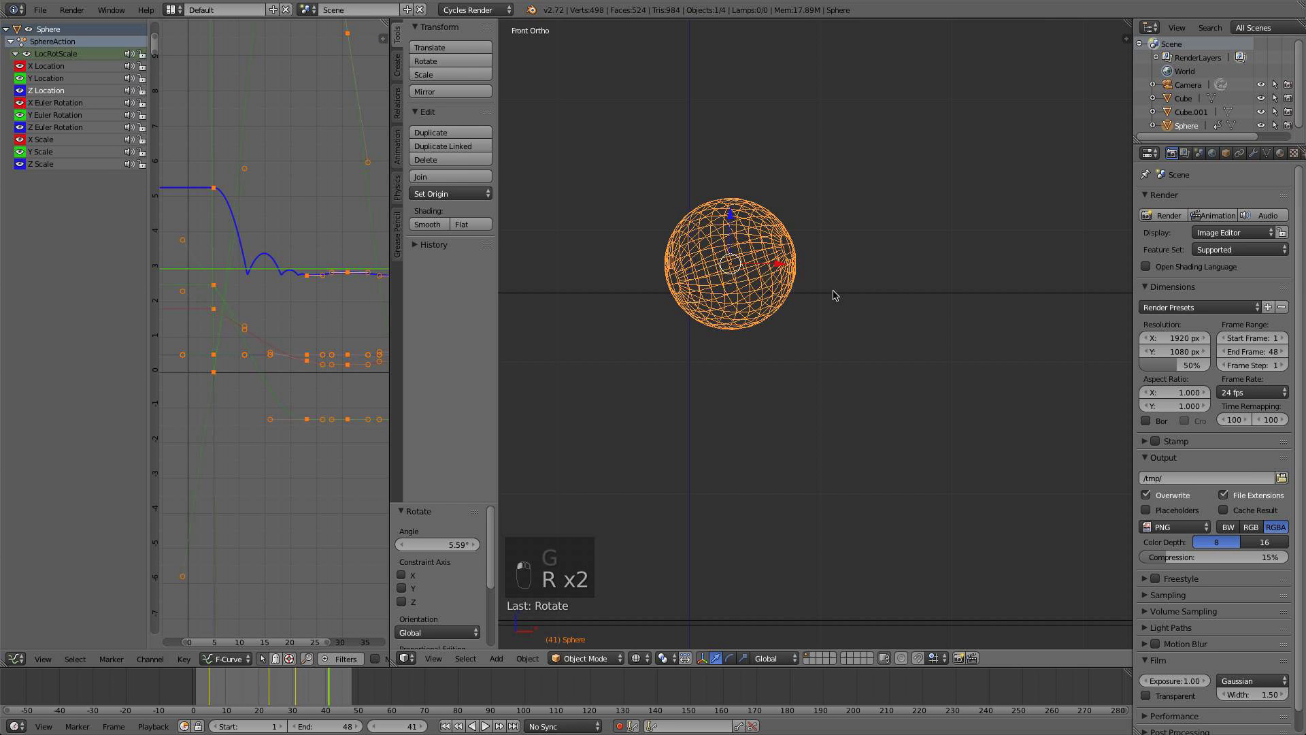
{"action": "key", "text": "g"}
{"action": "left_click", "coordinate": [827, 295]}
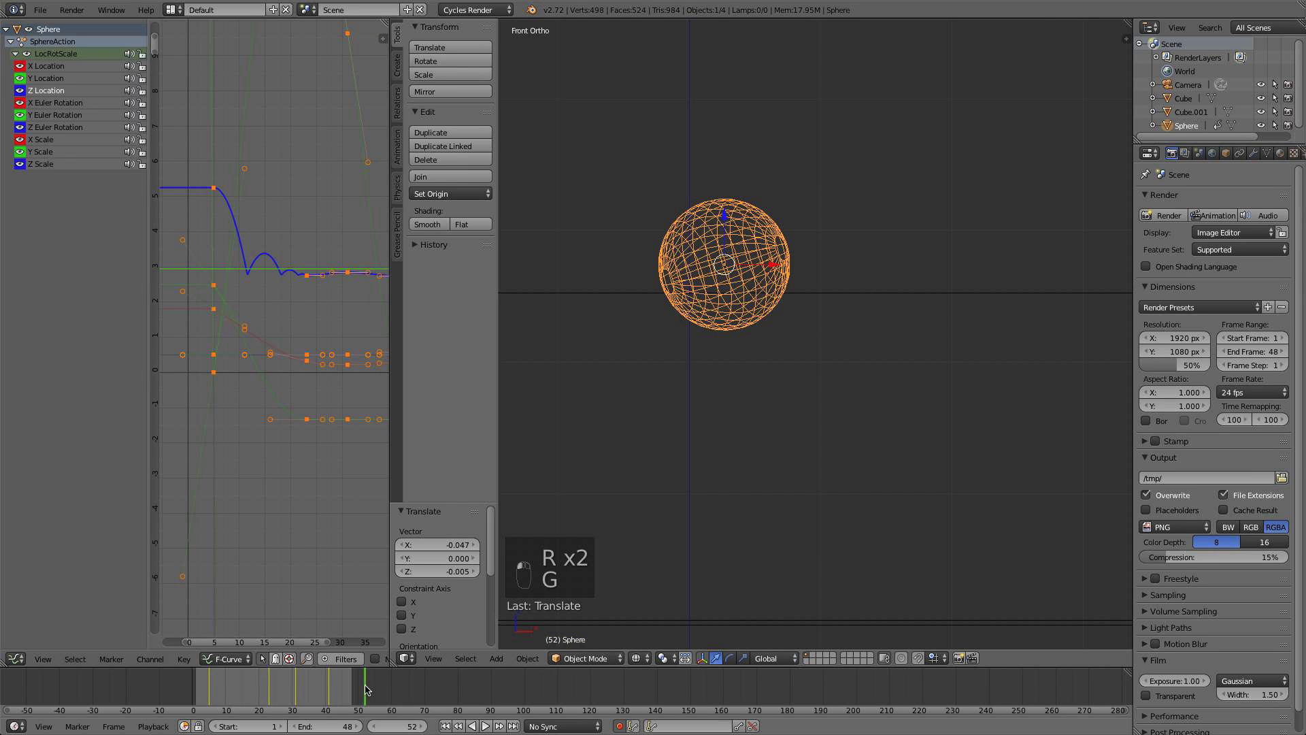
At frame 52, trackball-rotate the sphere about -7.4° and 9.2° and move it about -0.176 along X and 0.114 along Z
{"action": "key", "text": "r"}
{"action": "key", "text": "r"}
{"action": "left_click", "coordinate": [856, 304]}
{"action": "key", "text": "g"}
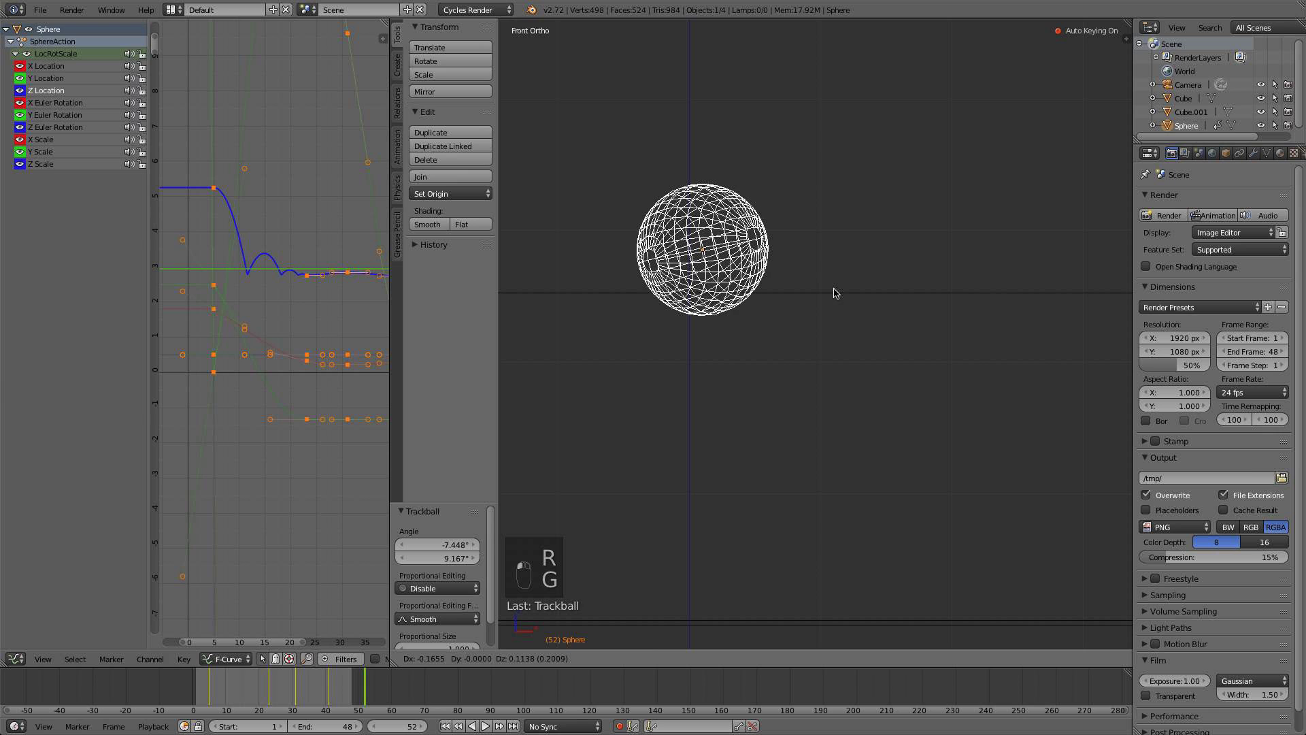
{"action": "left_click", "coordinate": [833, 293]}
Play the animation to review the sphere's motion, return to frame 5 and nudge the sphere about 0.041 along X and -0.026 along Z
{"action": "left_click_drag", "start_coordinate": [329, 693], "coordinate": [246, 694]}
{"action": "left_click", "coordinate": [485, 727]}
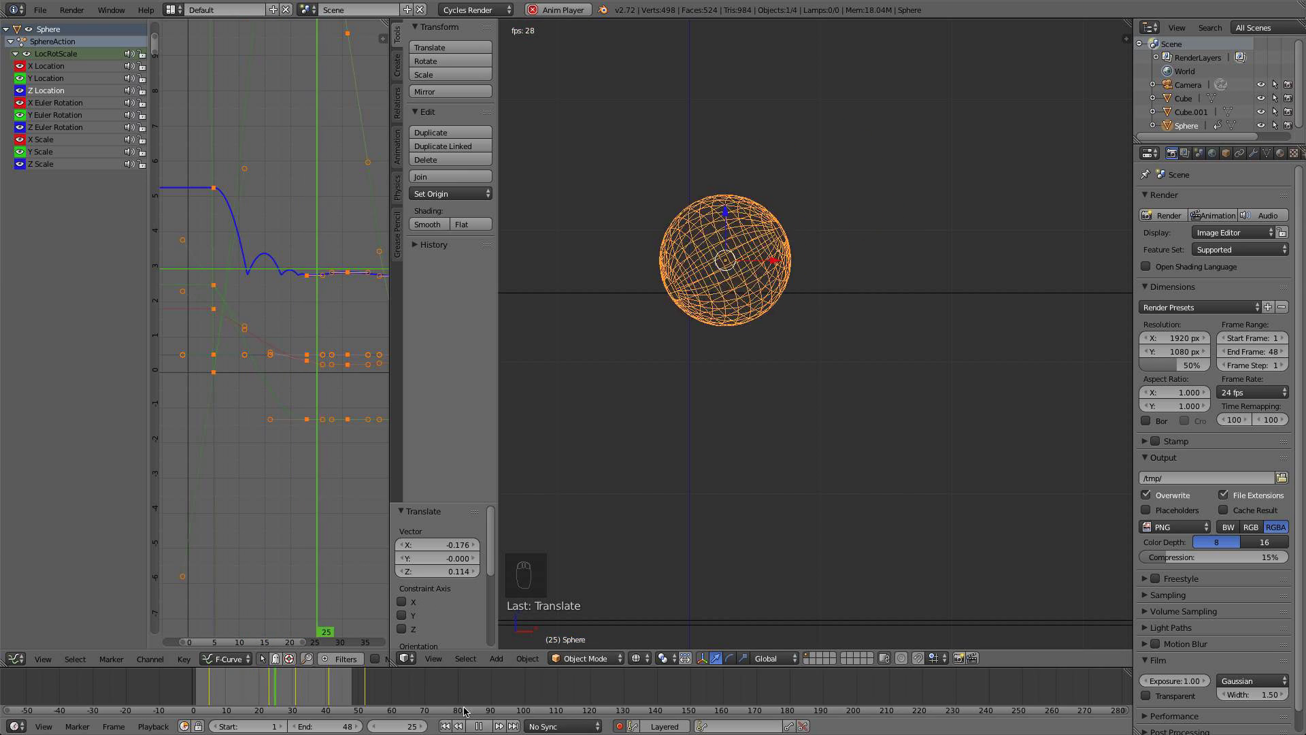
{"action": "left_click", "coordinate": [479, 726]}
{"action": "left_click_drag", "start_coordinate": [369, 691], "coordinate": [210, 689]}
{"action": "key", "text": "g"}
{"action": "left_click", "coordinate": [584, 554]}
In right view, select the inner box, widen the properties area and show the box's physics settings
{"action": "scroll", "coordinate": [811, 313], "scroll_direction": "down", "scroll_amount": 5}
{"action": "middle_click_drag", "start_coordinate": [811, 313], "coordinate": [814, 467]}
{"action": "key", "text": "KP_1"}
{"action": "key", "text": "KP_3"}
{"action": "right_click", "coordinate": [891, 338]}
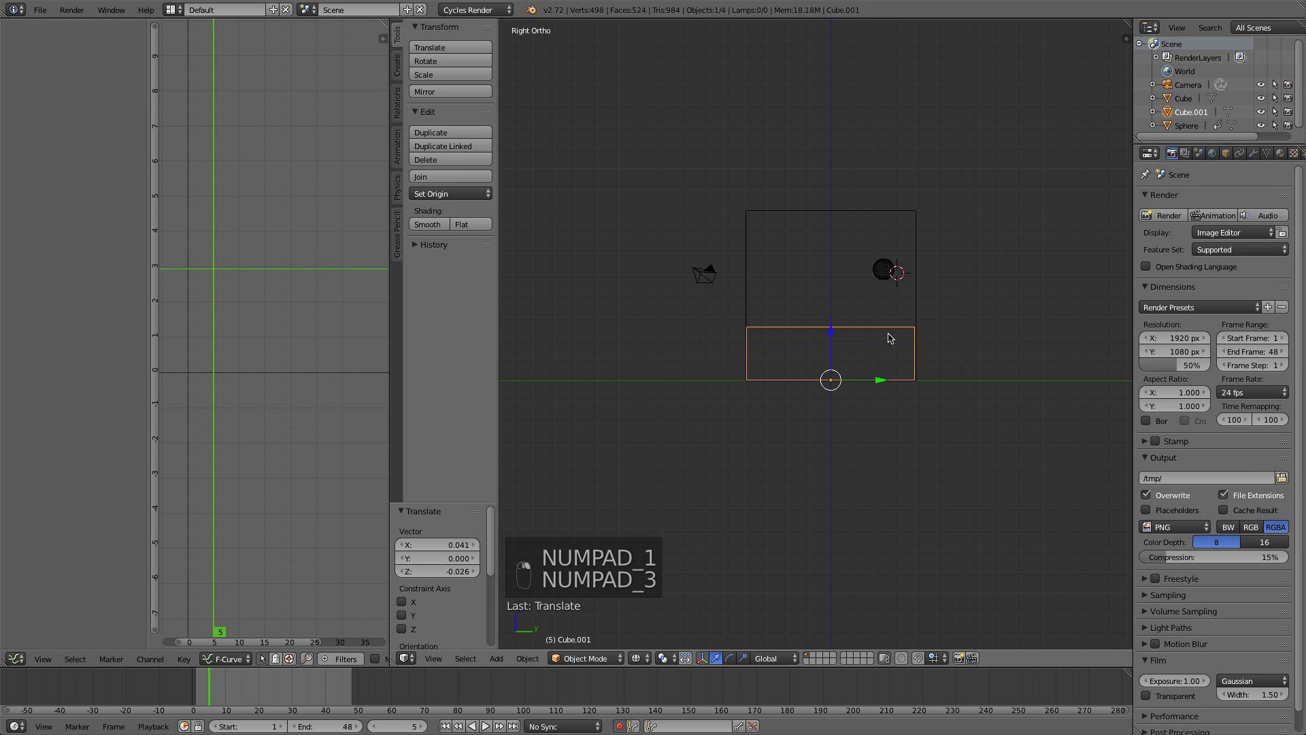
{"action": "scroll", "coordinate": [898, 338], "scroll_direction": "up", "scroll_amount": 2}
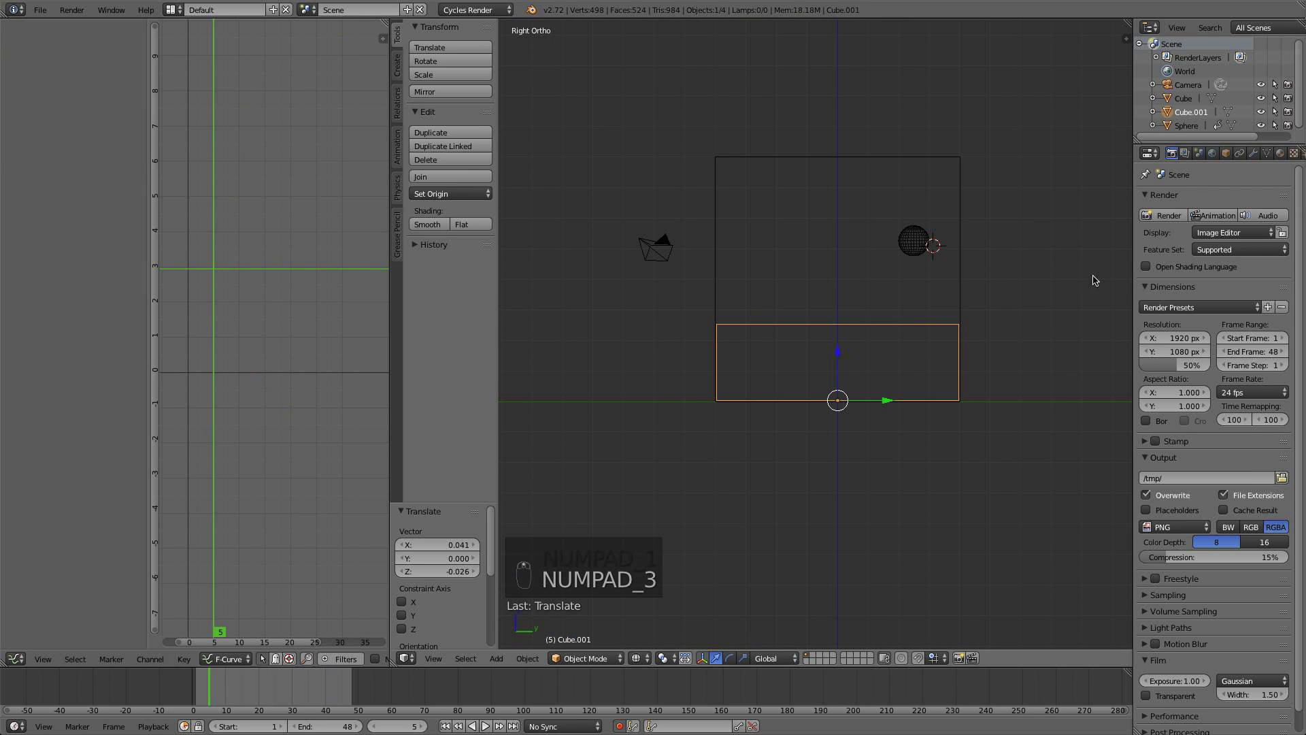
{"action": "left_click_drag", "start_coordinate": [1134, 252], "coordinate": [1076, 243]}
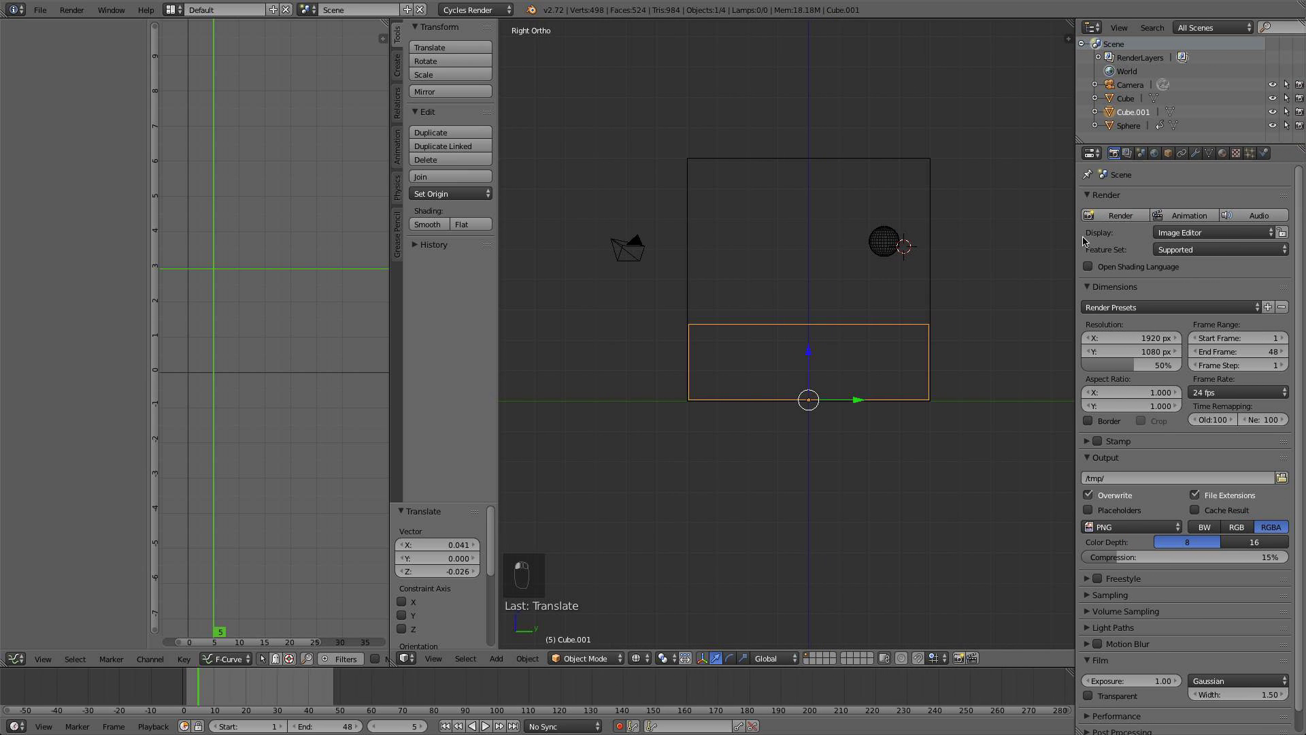
{"action": "left_click", "coordinate": [1264, 153]}
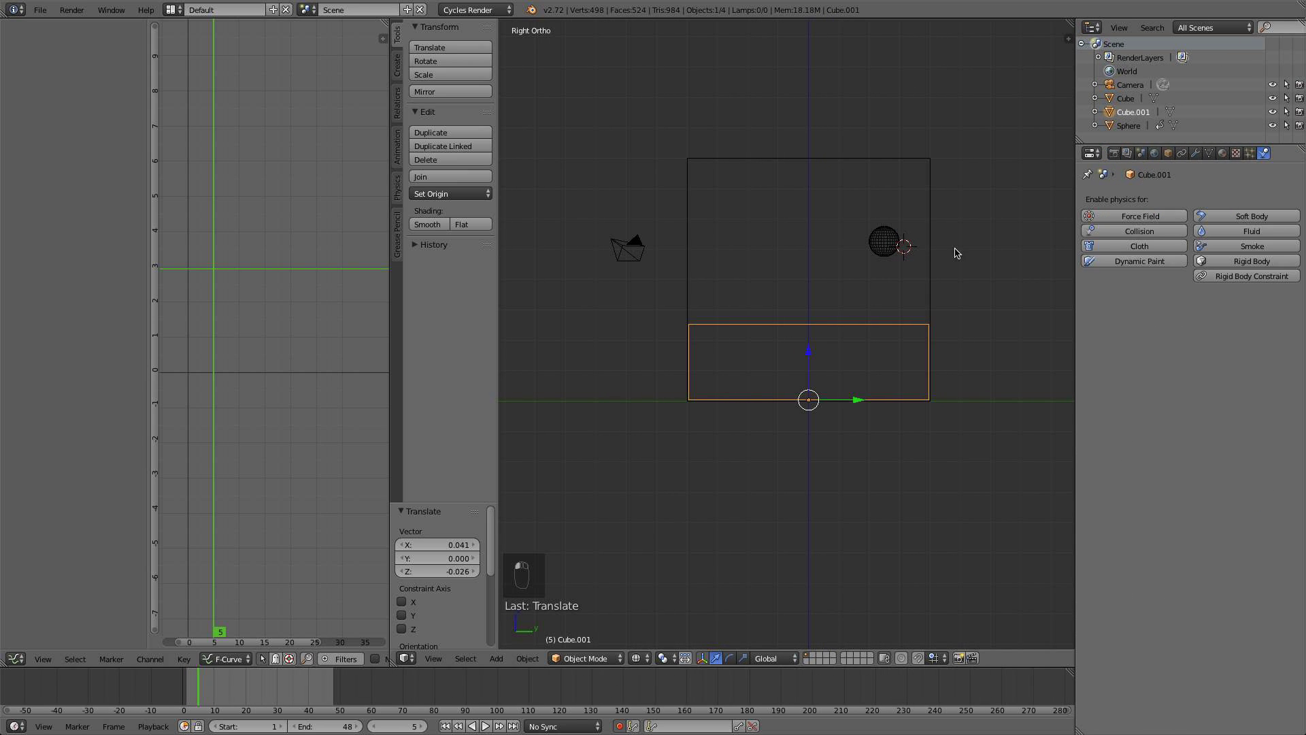
Enable fluid physics on the large cube and set its fluid type to Domain
{"action": "scroll", "coordinate": [888, 285], "scroll_direction": "up", "scroll_amount": 2}
{"action": "right_click", "coordinate": [876, 84]}
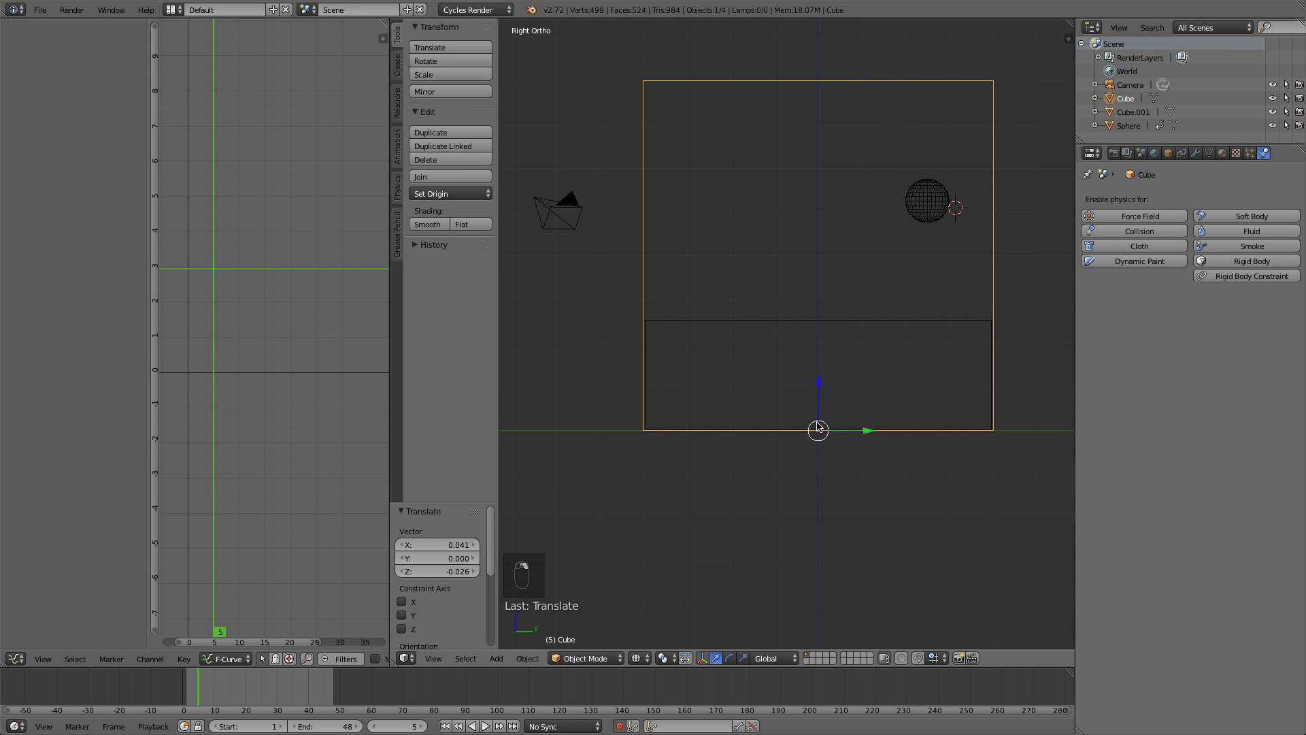
{"action": "left_click", "coordinate": [1260, 232]}
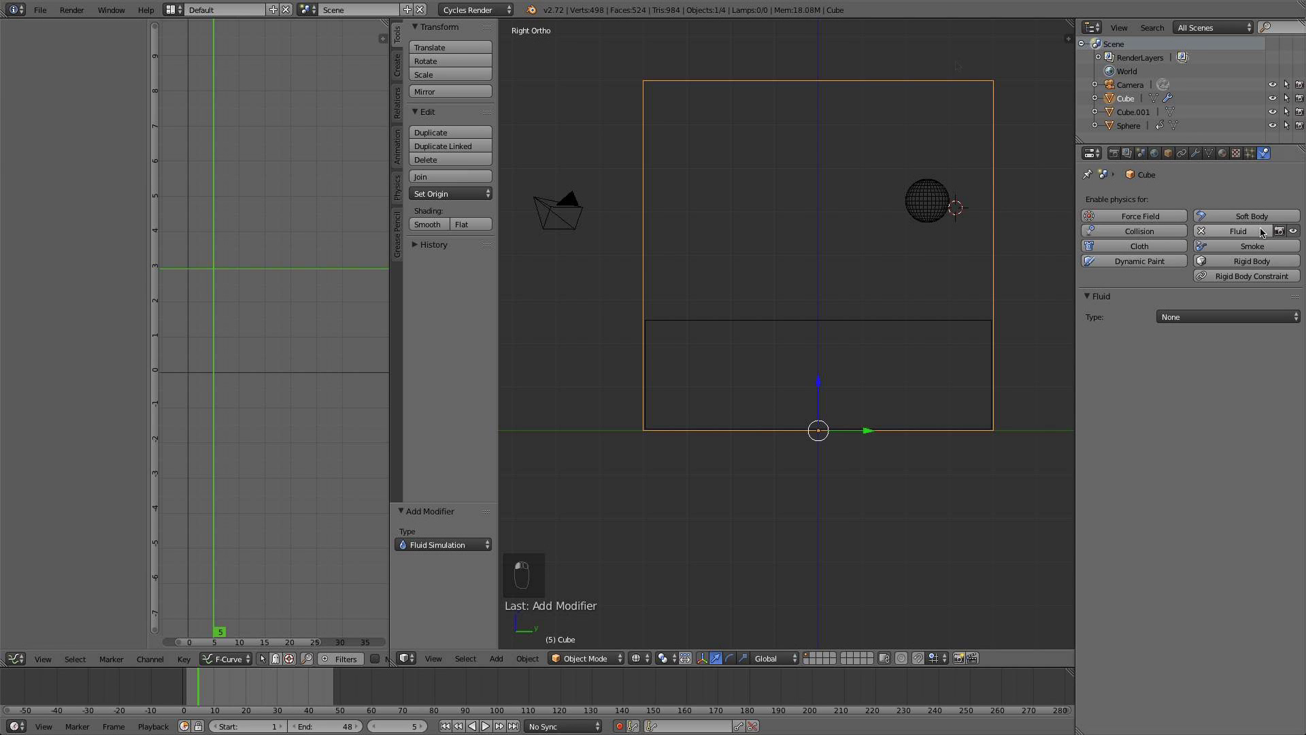
{"action": "left_click", "coordinate": [1192, 314]}
{"action": "left_click", "coordinate": [1187, 284]}
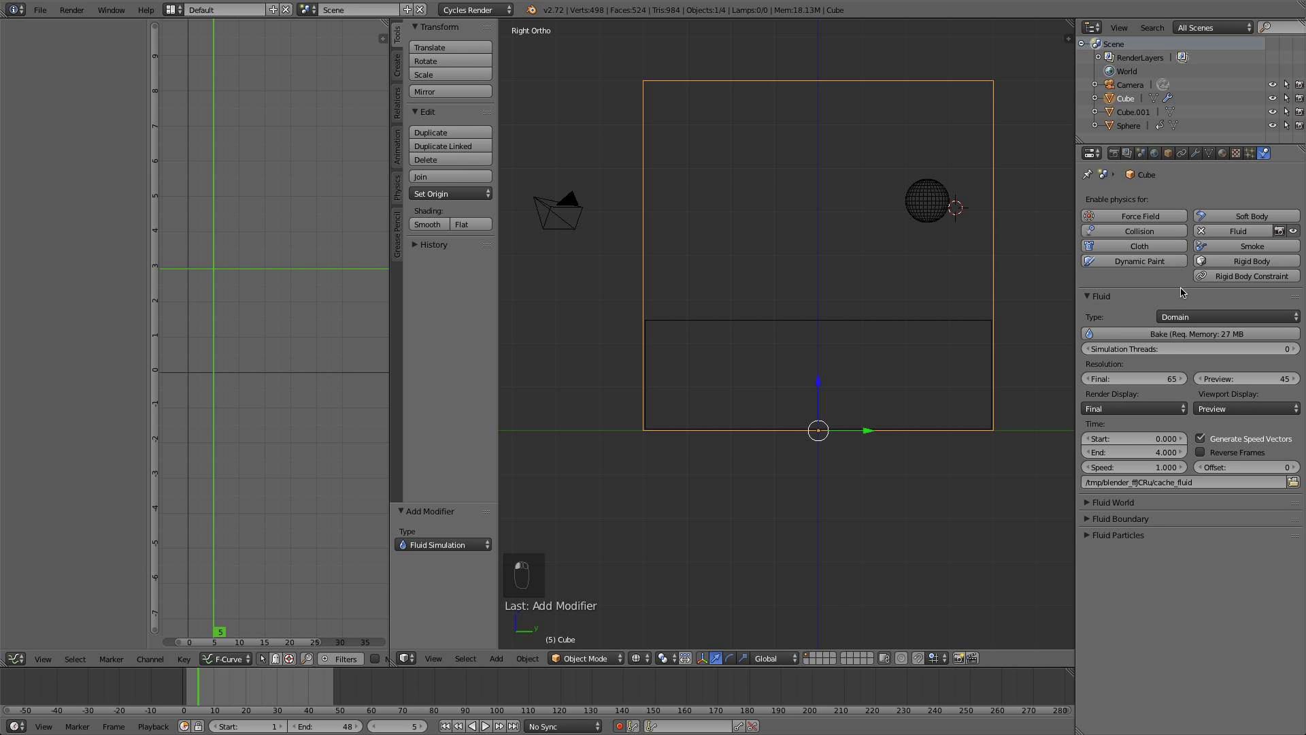
Widen the properties area further, hide the tool shelf and merge away the graph editor to enlarge the 3D view
{"action": "middle_click_drag", "start_coordinate": [953, 347], "coordinate": [917, 369]}
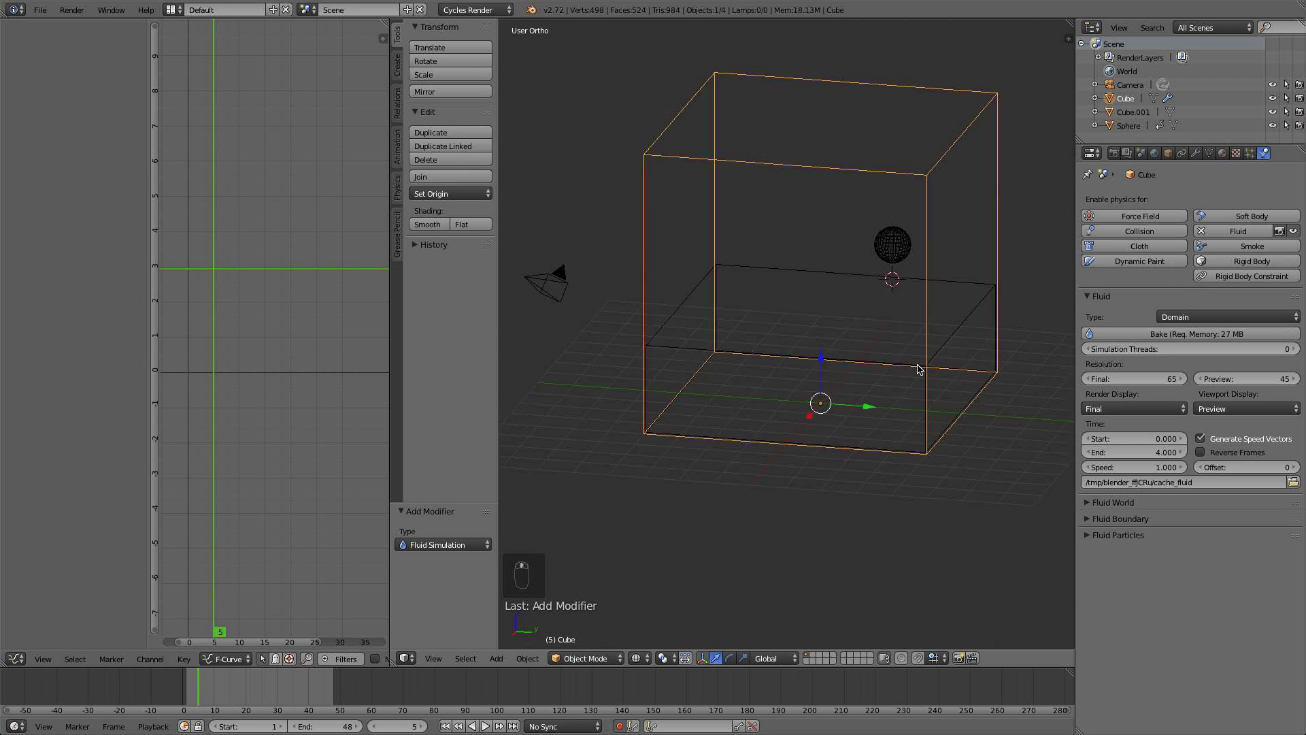
{"action": "scroll", "coordinate": [917, 368], "scroll_direction": "up", "scroll_amount": 1}
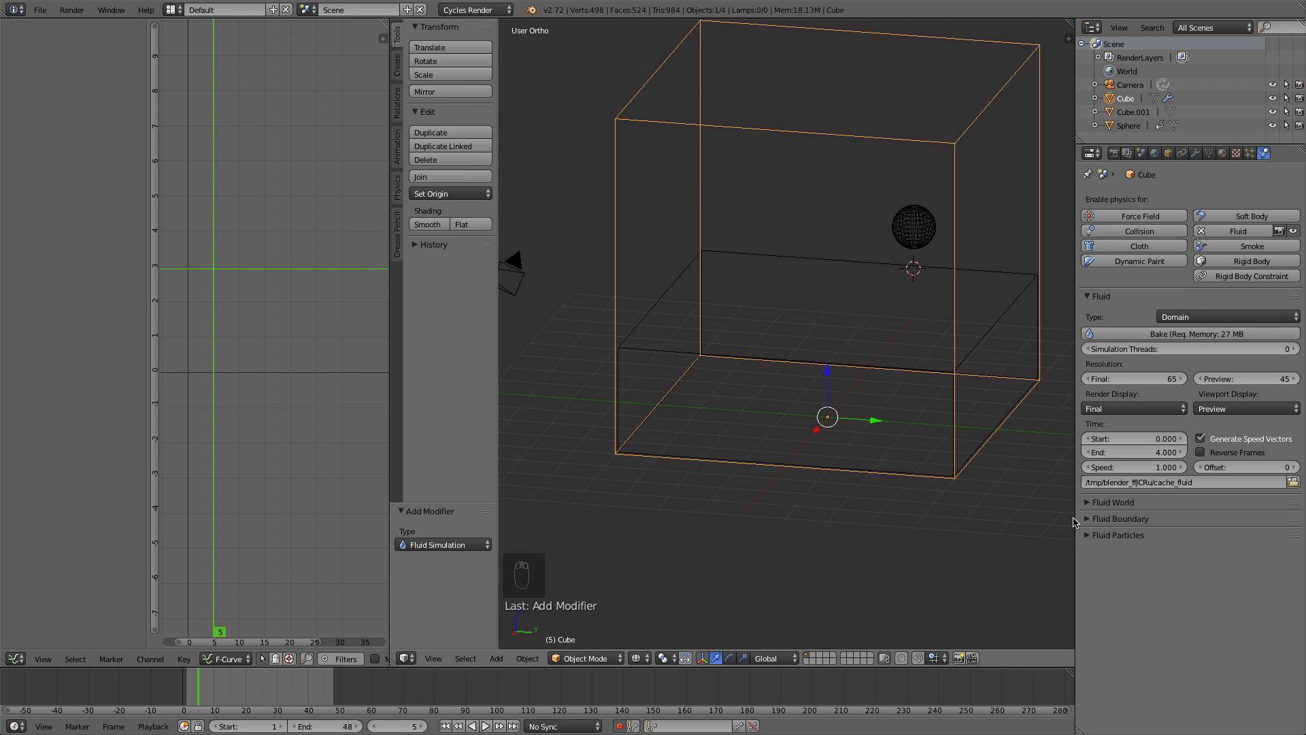
{"action": "left_click_drag", "start_coordinate": [1075, 516], "coordinate": [1010, 511]}
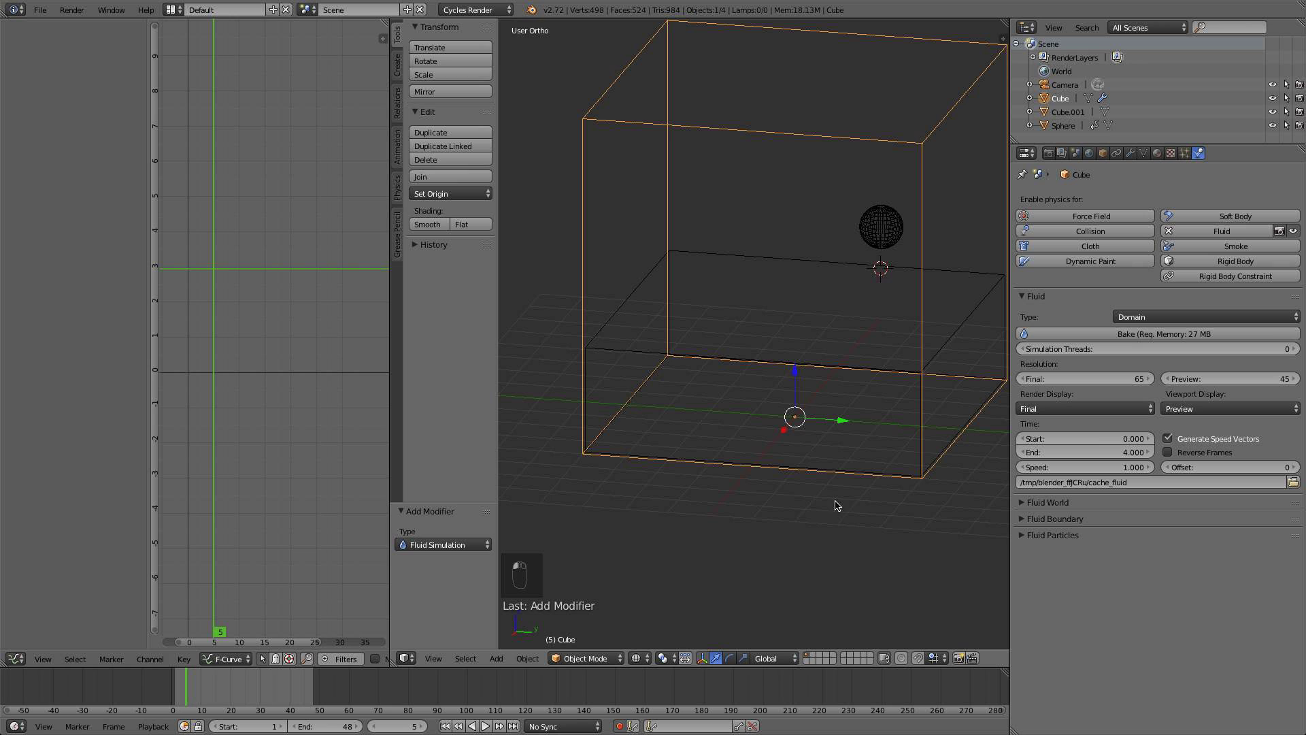
{"action": "key", "text": "t"}
{"action": "middle_click_drag", "start_coordinate": [786, 456], "coordinate": [733, 467], "text": "shift"}
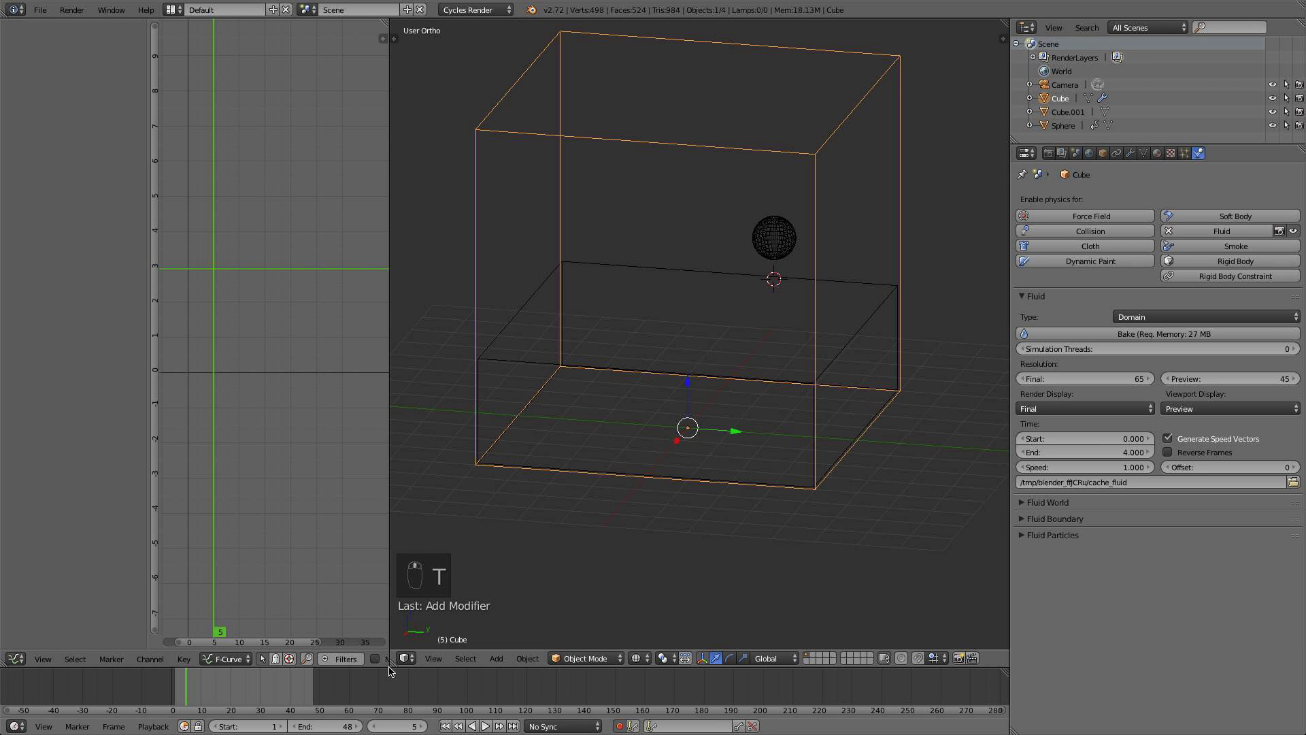
{"action": "left_click_drag", "start_coordinate": [391, 664], "coordinate": [381, 538]}
{"action": "middle_click_drag", "start_coordinate": [531, 442], "coordinate": [528, 468], "text": "shift"}
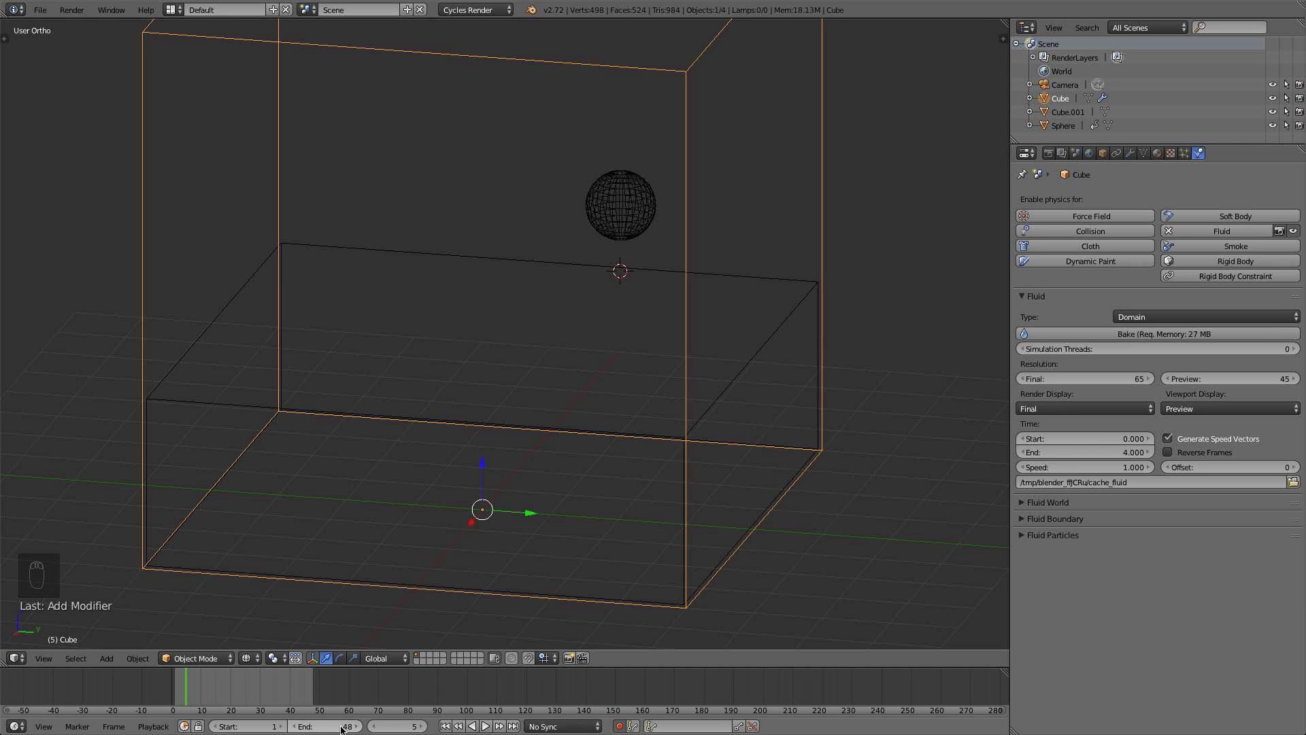
Set the fluid domain's simulation end time to 2 seconds
{"action": "left_click", "coordinate": [1088, 452]}
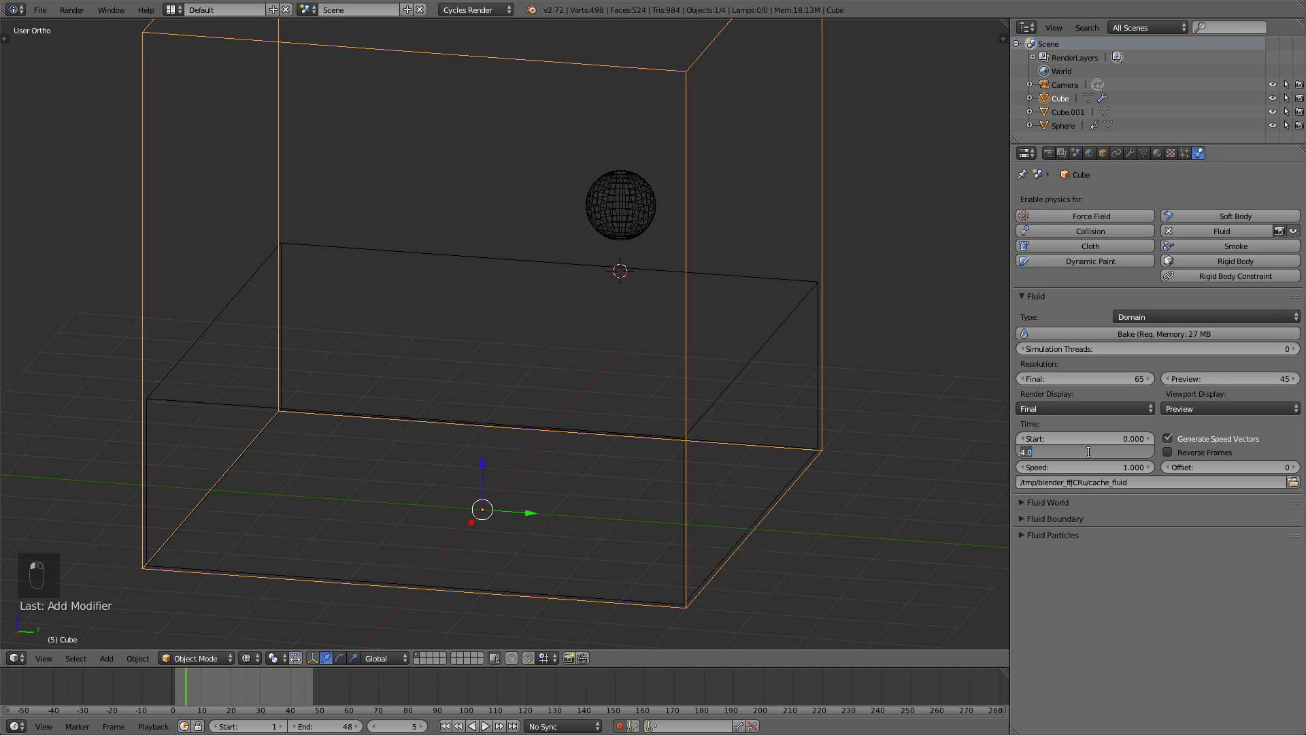
{"action": "type", "text": "2"}
{"action": "key", "text": "Return"}
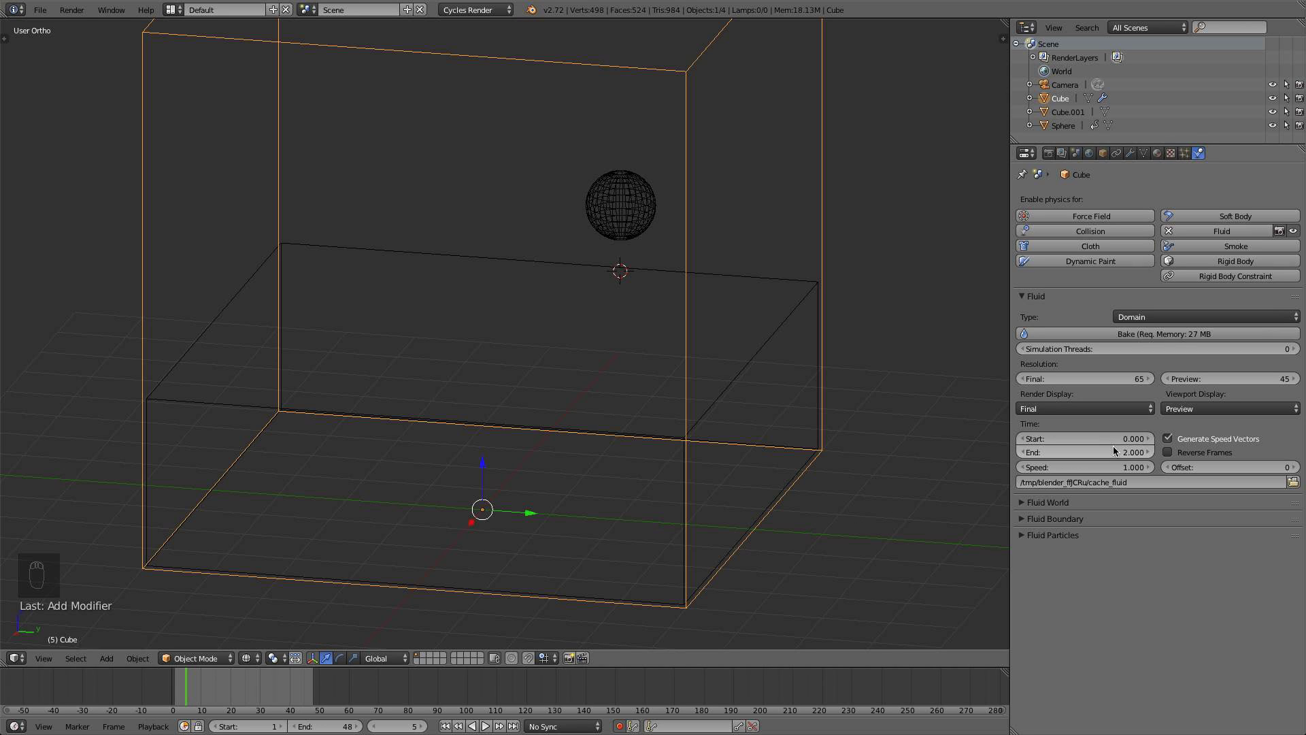
Compare the large cube and the sphere in front view and set the domain's Fluid World real world size to 4 meters
{"action": "left_click", "coordinate": [1066, 504]}
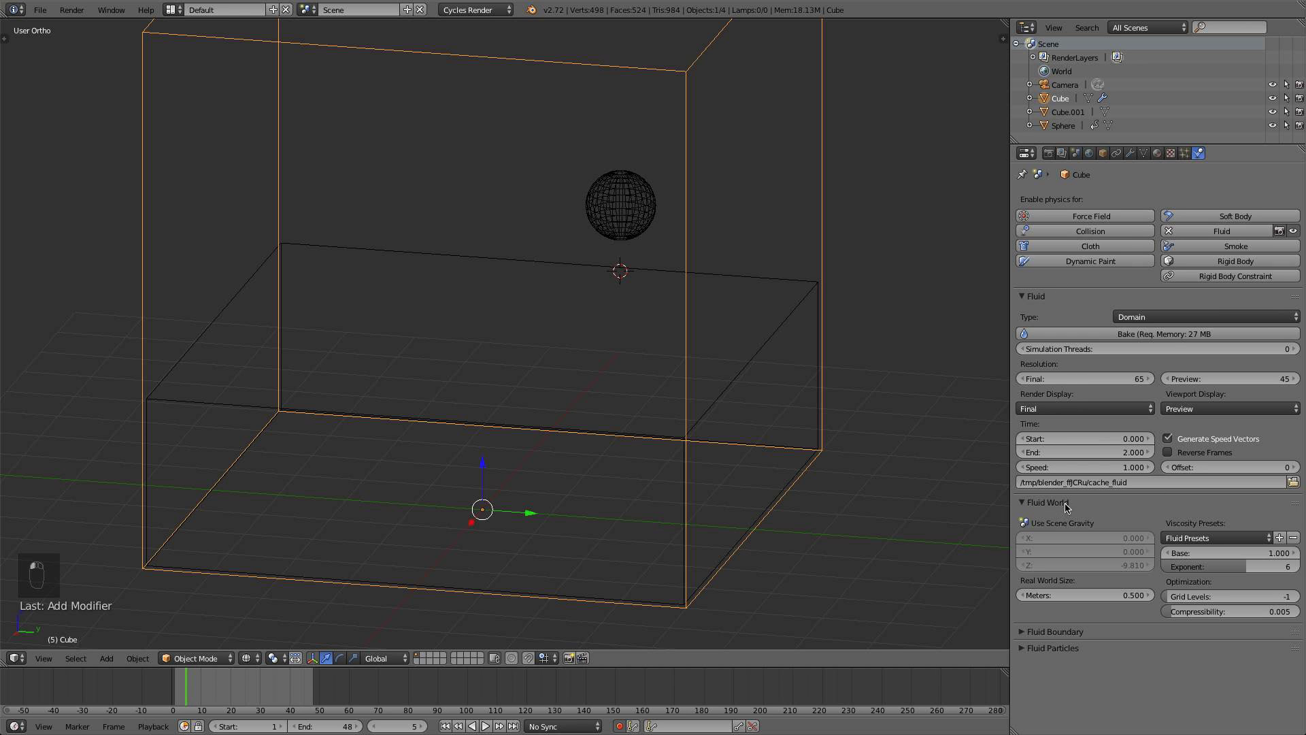
{"action": "scroll", "coordinate": [595, 345], "scroll_direction": "down", "scroll_amount": 3}
{"action": "middle_click_drag", "start_coordinate": [595, 344], "coordinate": [672, 305]}
{"action": "scroll", "coordinate": [626, 331], "scroll_direction": "up", "scroll_amount": 4}
{"action": "scroll", "coordinate": [647, 325], "scroll_direction": "down", "scroll_amount": 3}
{"action": "key", "text": "KP_1"}
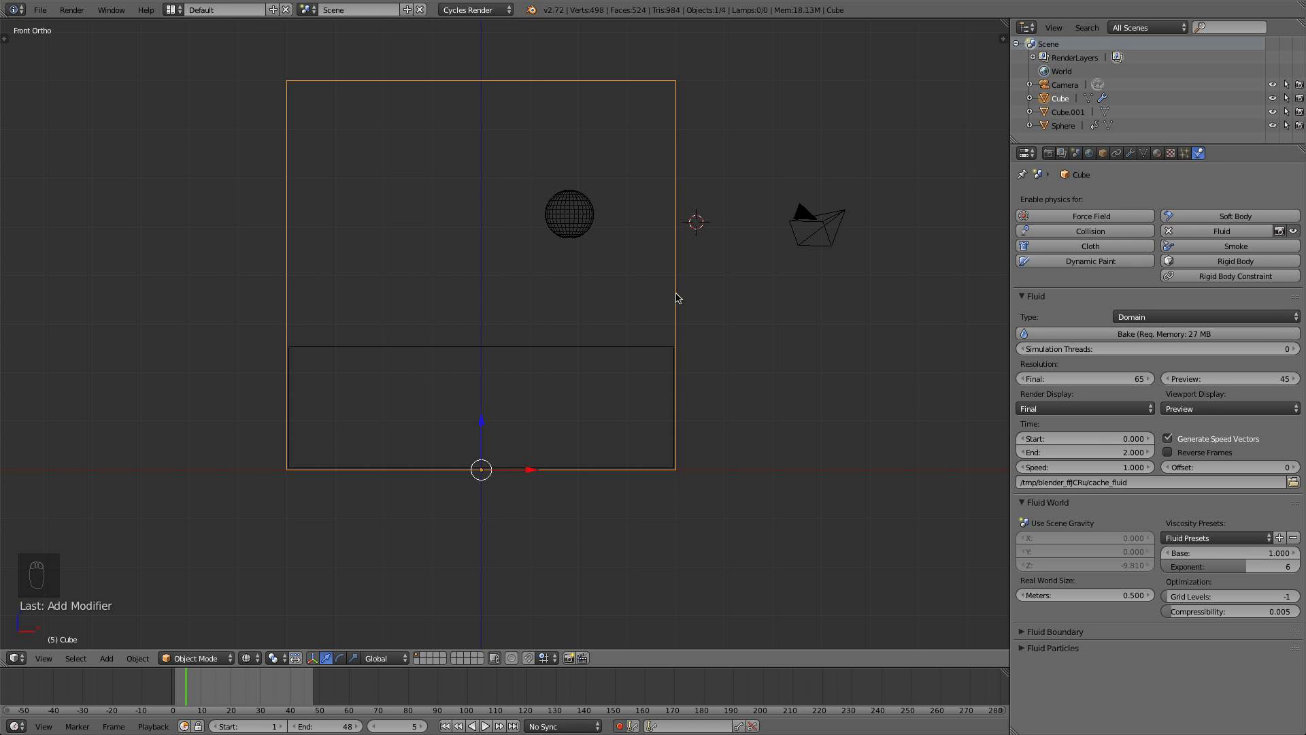
{"action": "right_click", "coordinate": [564, 213]}
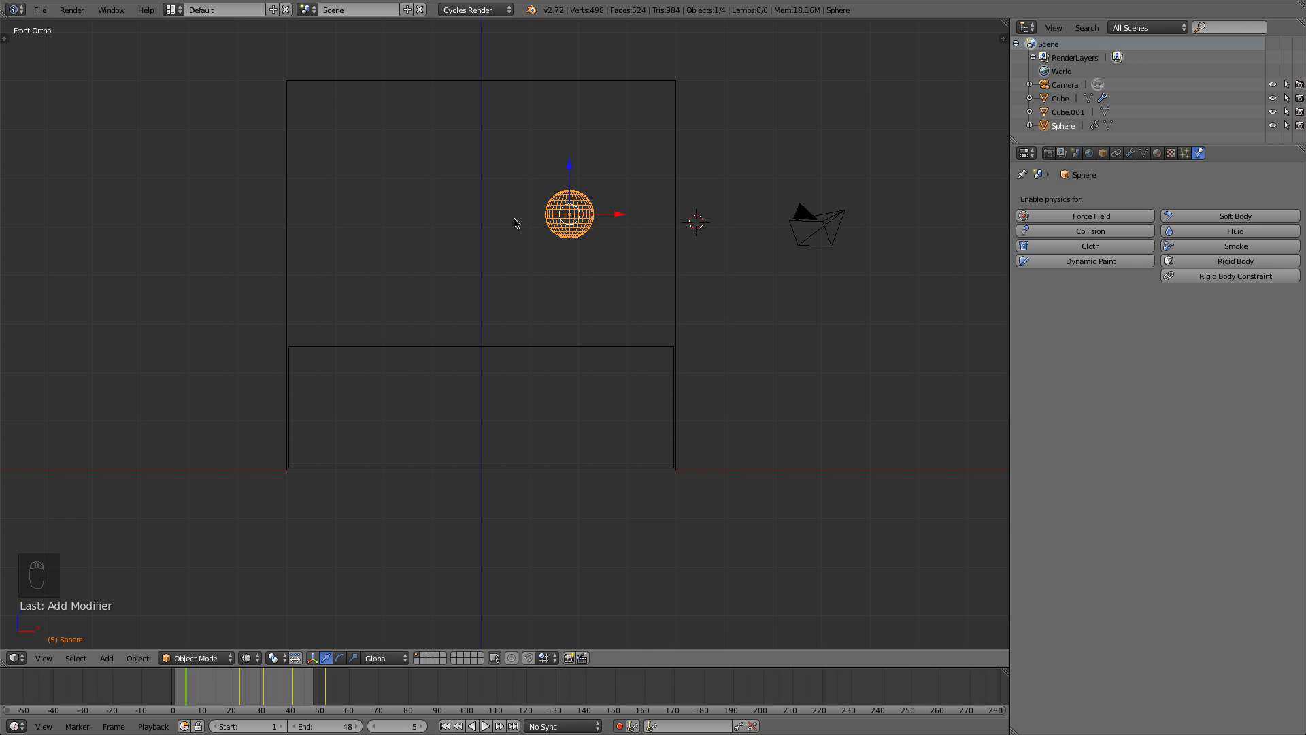
{"action": "right_click", "coordinate": [673, 291]}
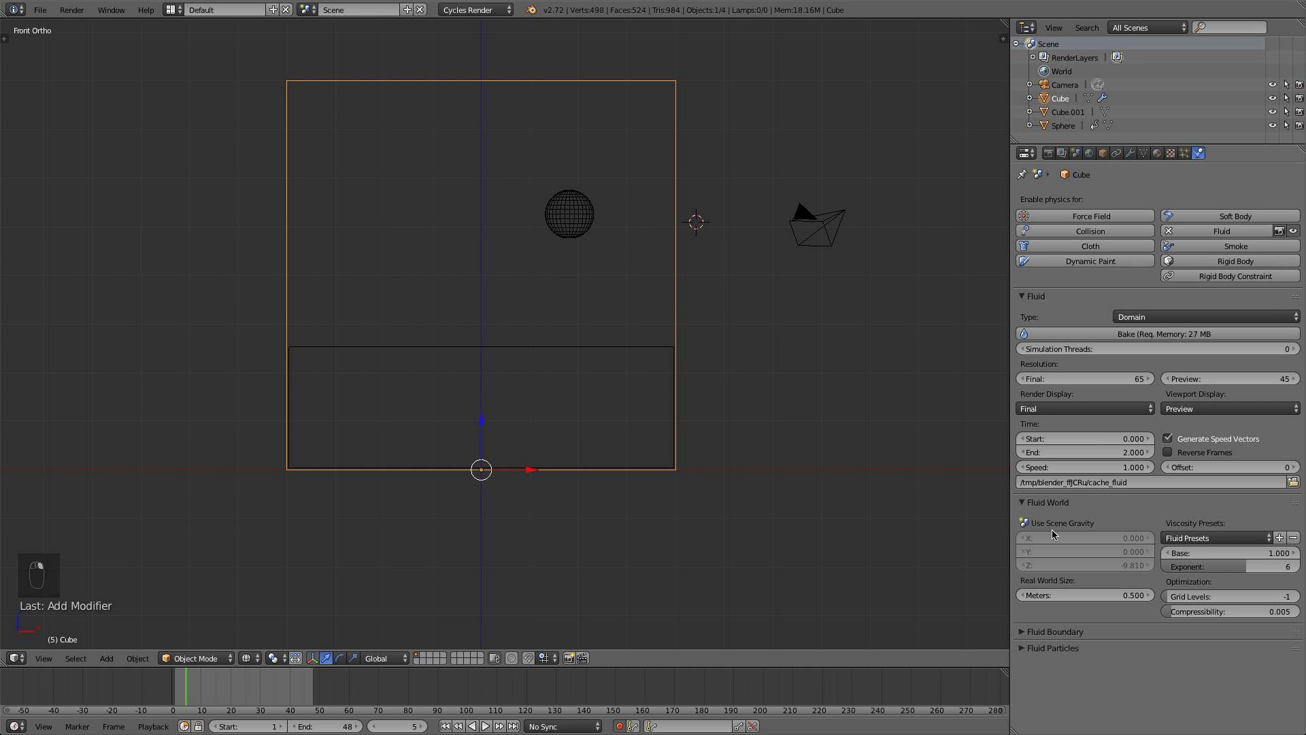
{"action": "left_click", "coordinate": [1084, 593]}
{"action": "type", "text": "4"}
{"action": "key", "text": "Return"}
Set the domain's fluid particles to Tracer 2 and Generate 0.03
{"action": "left_click", "coordinate": [1079, 634]}
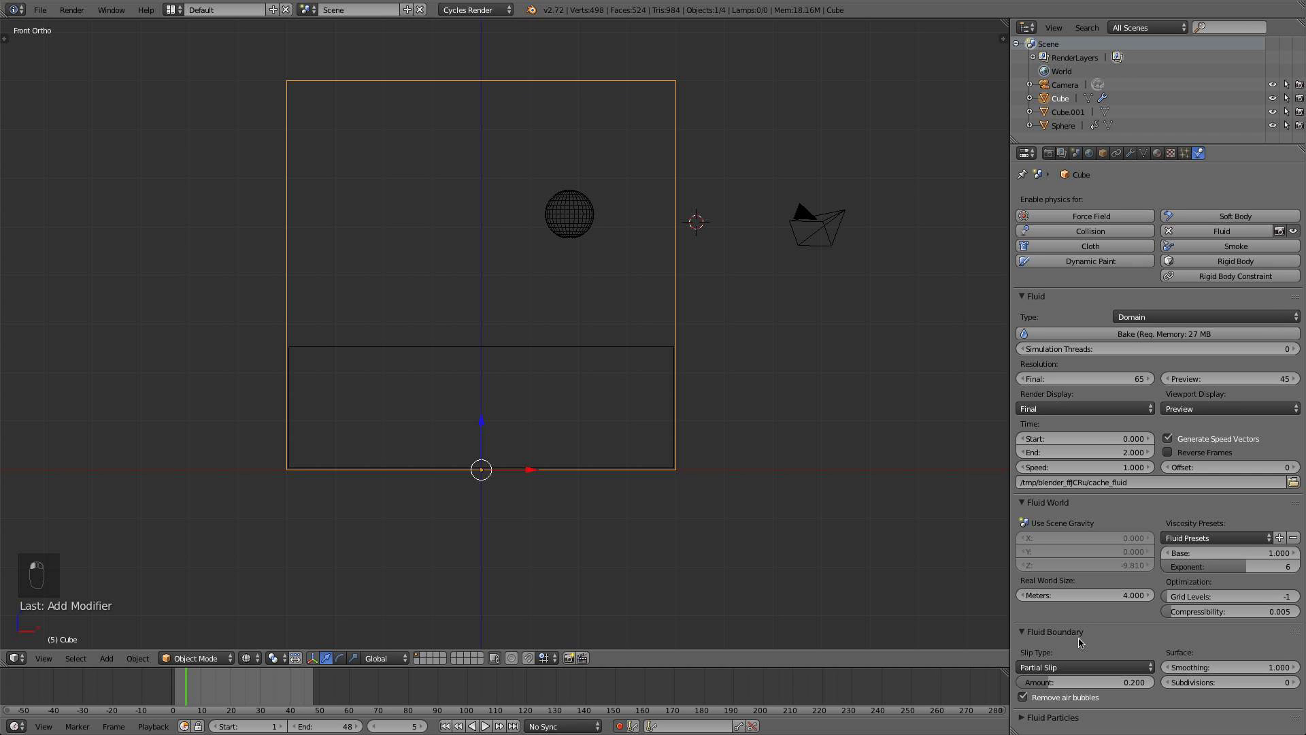
{"action": "left_click", "coordinate": [1081, 634]}
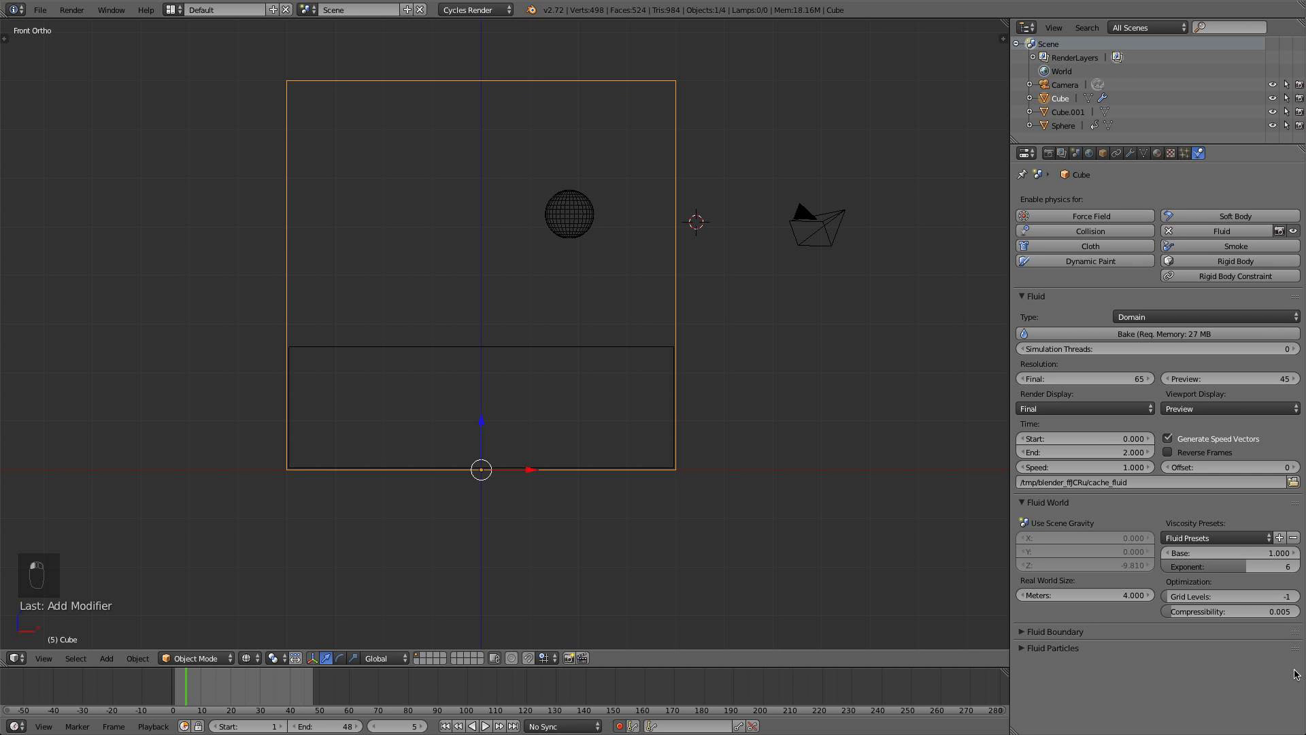
{"action": "left_click", "coordinate": [1100, 649]}
{"action": "left_click", "coordinate": [1152, 667]}
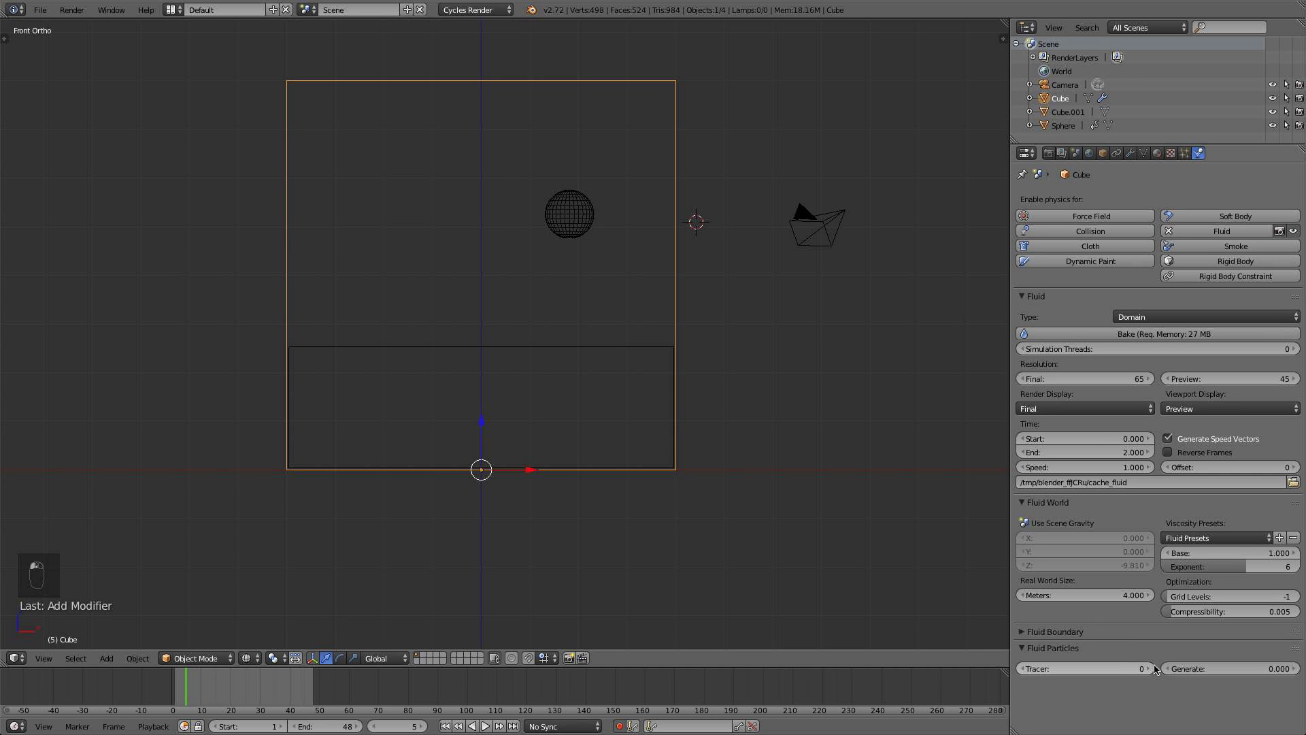
{"action": "left_click", "coordinate": [1150, 666]}
{"action": "left_click", "coordinate": [1221, 671]}
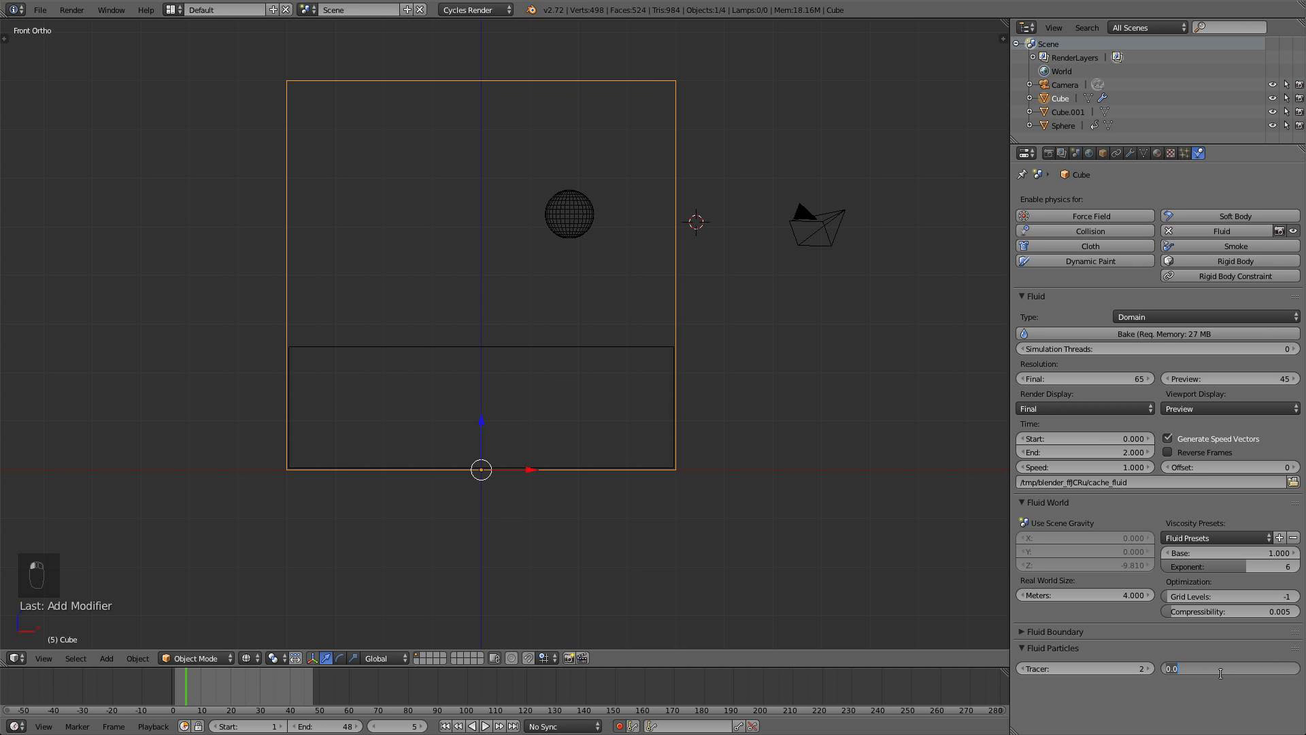
{"action": "type", "text": "0.1"}
{"action": "key", "text": "Return"}
{"action": "left_click", "coordinate": [1223, 670]}
{"action": "type", "text": ".02"}
{"action": "key", "text": "Return"}
{"action": "left_click", "coordinate": [1224, 670]}
{"action": "key", "text": "Return"}
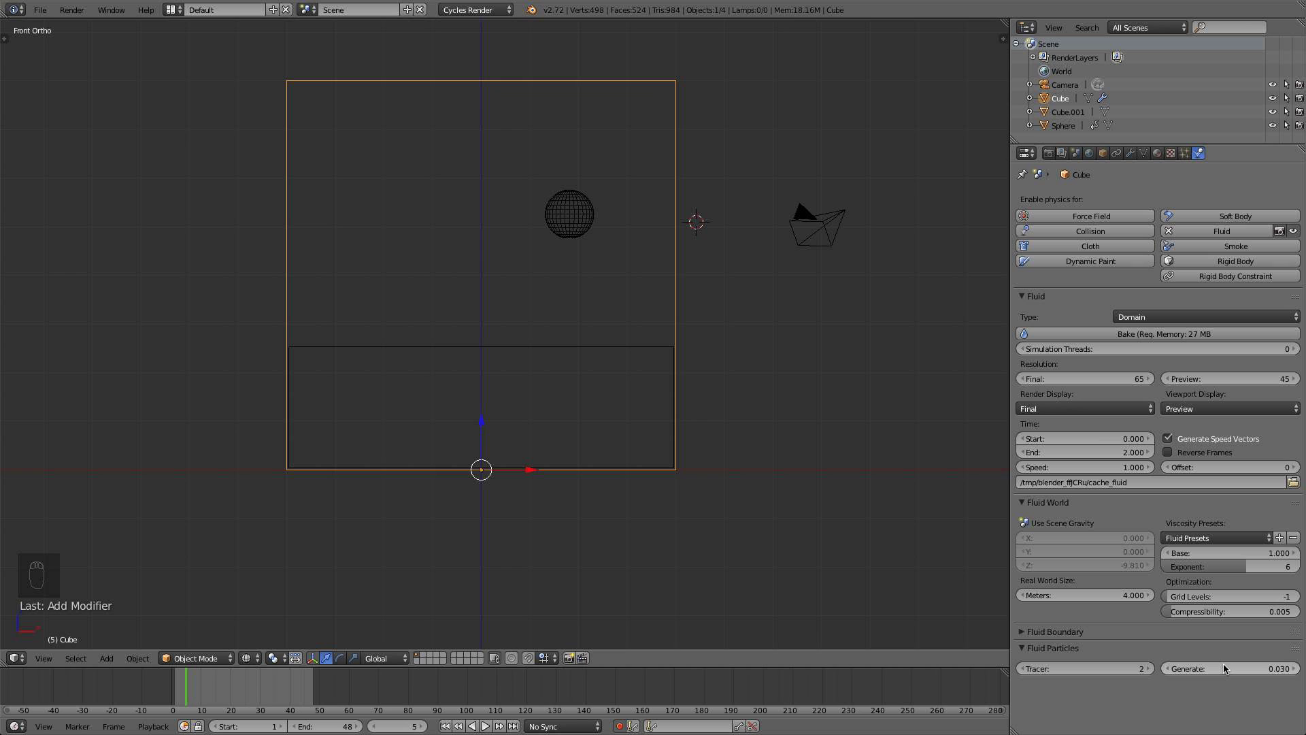
Set the domain's fluid boundary surface to 2 subdivisions and 1.3 smoothing
{"action": "left_click", "coordinate": [1122, 632]}
{"action": "scroll", "coordinate": [1122, 638], "scroll_direction": "down", "scroll_amount": 1}
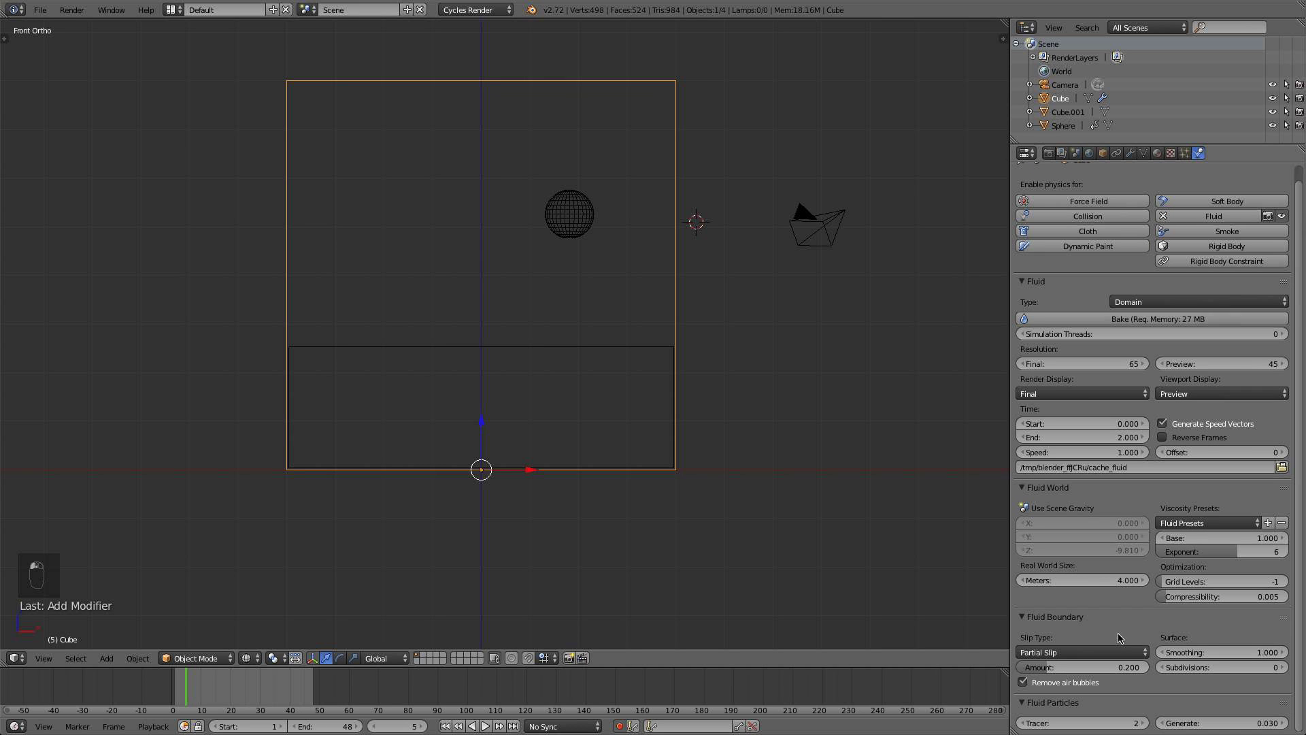
{"action": "double_click", "coordinate": [1282, 668]}
{"action": "left_click", "coordinate": [1252, 651]}
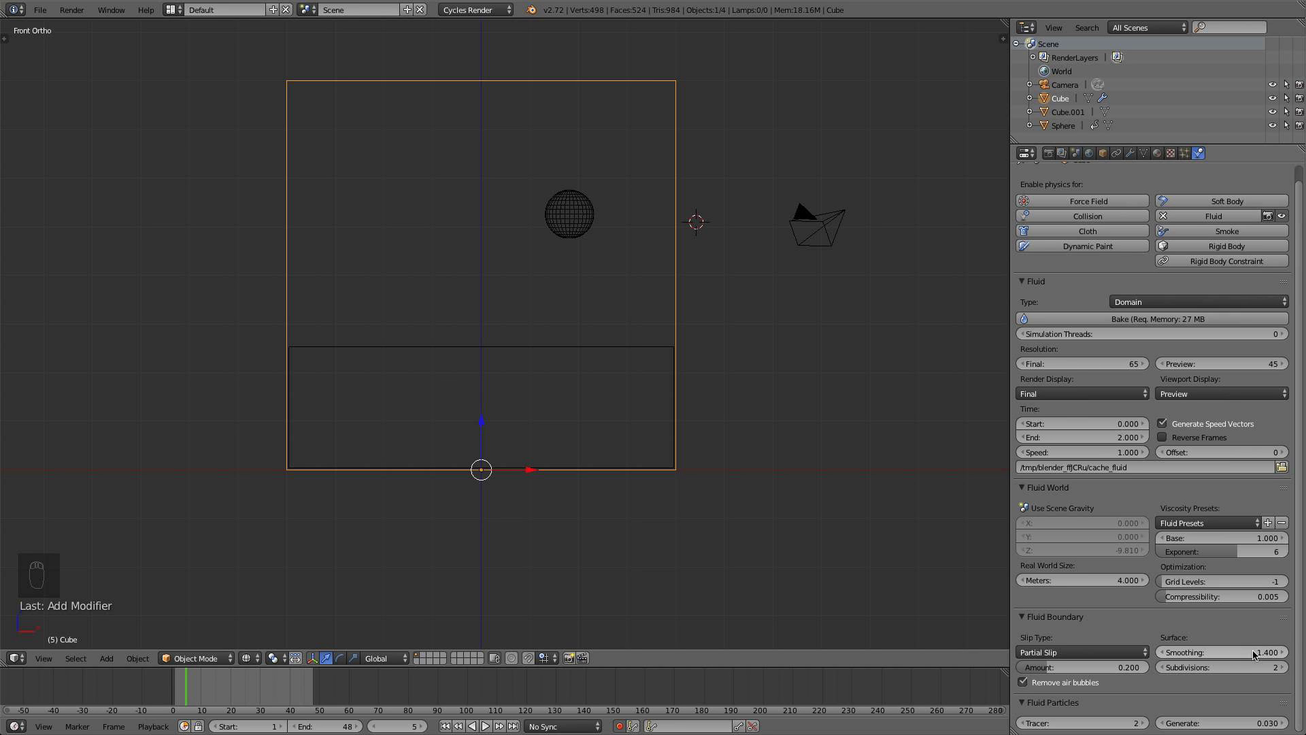
{"action": "type", "text": "3"}
{"action": "key", "text": "Return"}
{"action": "scroll", "coordinate": [1254, 654], "scroll_direction": "up", "scroll_amount": 1}
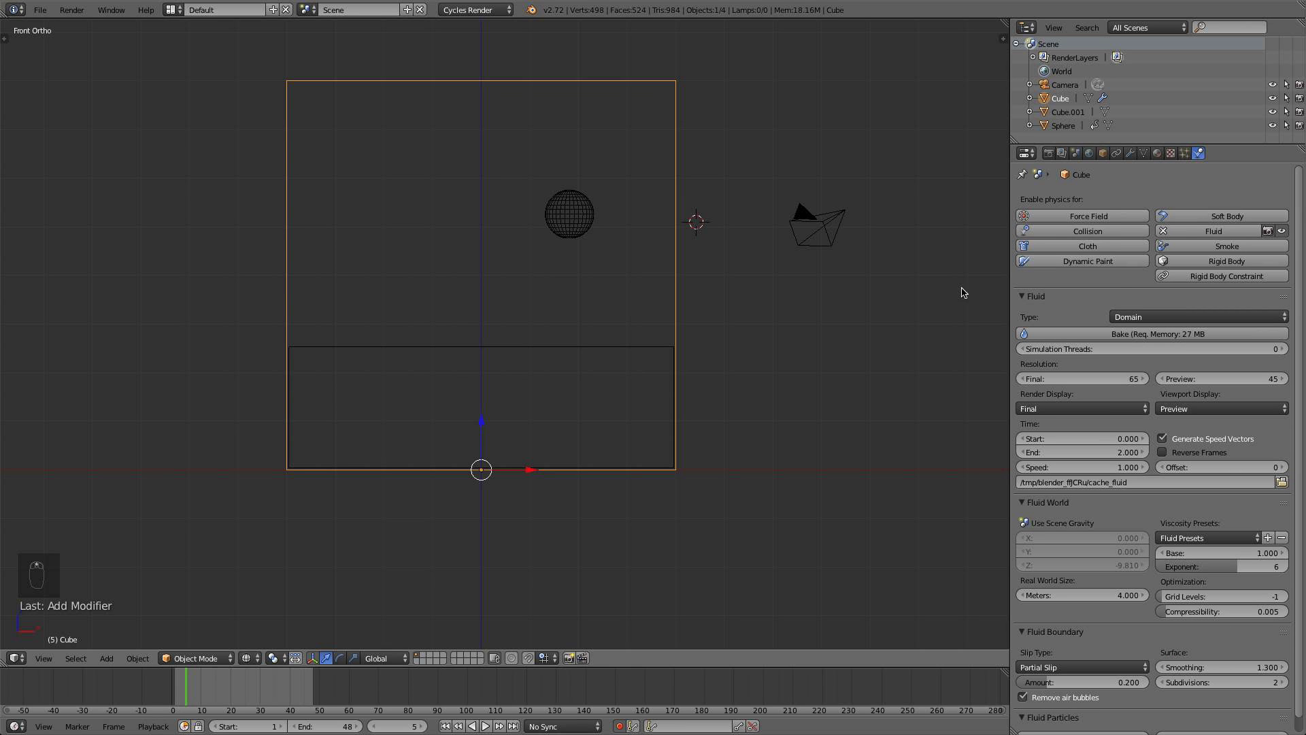
Enable fluid physics on the sphere and set its fluid type to Obstacle
{"action": "right_click", "coordinate": [589, 216]}
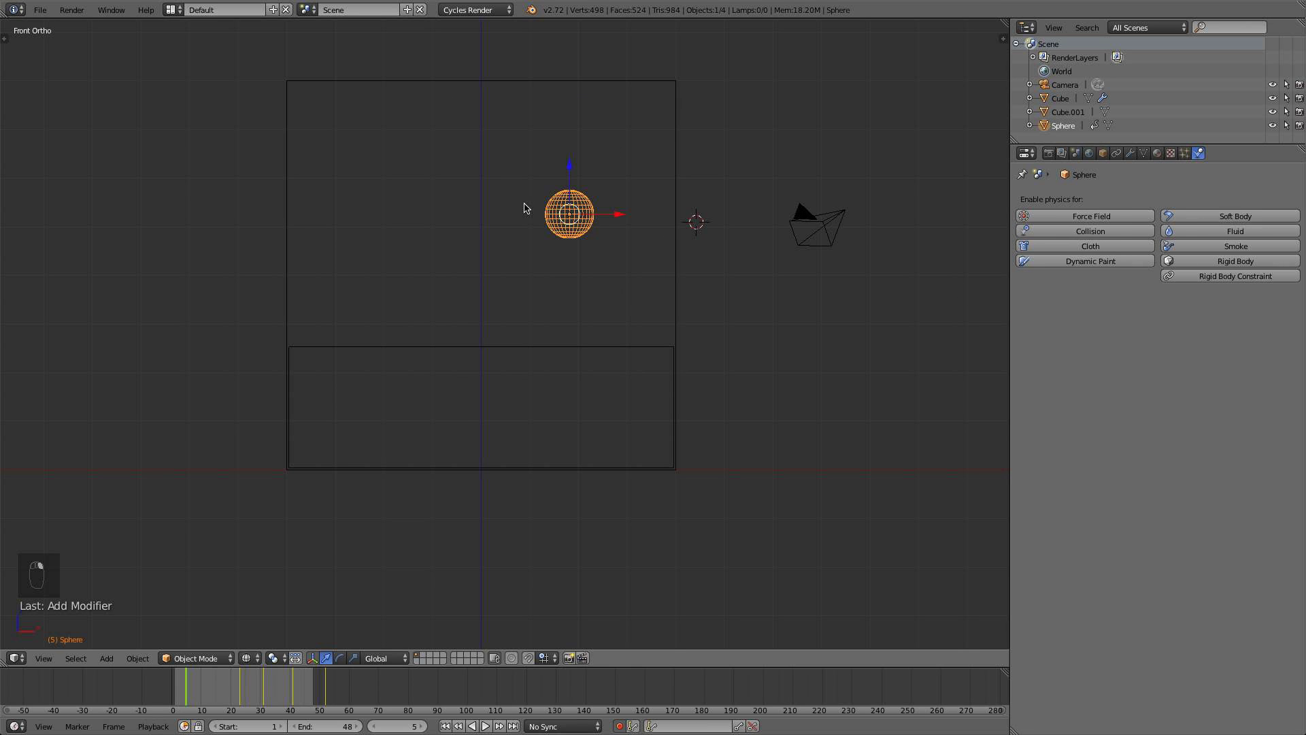
{"action": "middle_click_drag", "start_coordinate": [590, 216], "coordinate": [619, 266]}
{"action": "left_click", "coordinate": [1235, 234]}
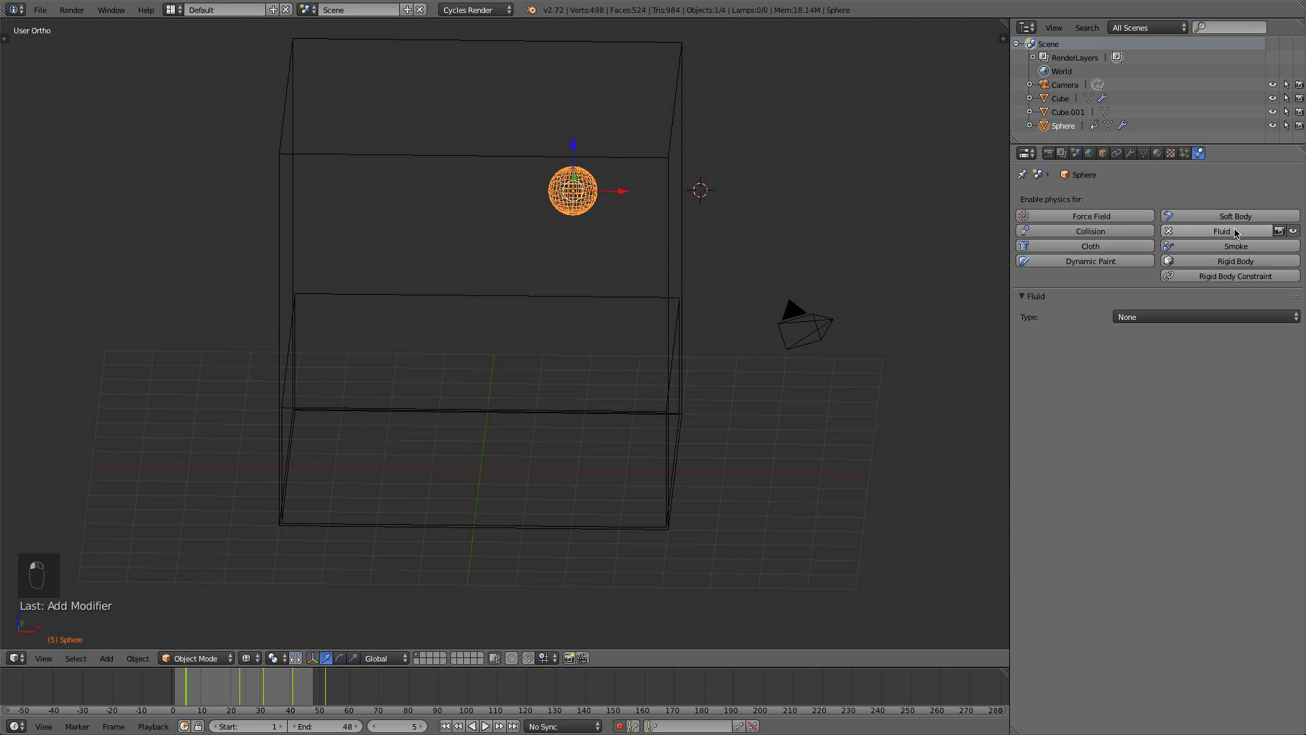
{"action": "left_click", "coordinate": [1183, 317]}
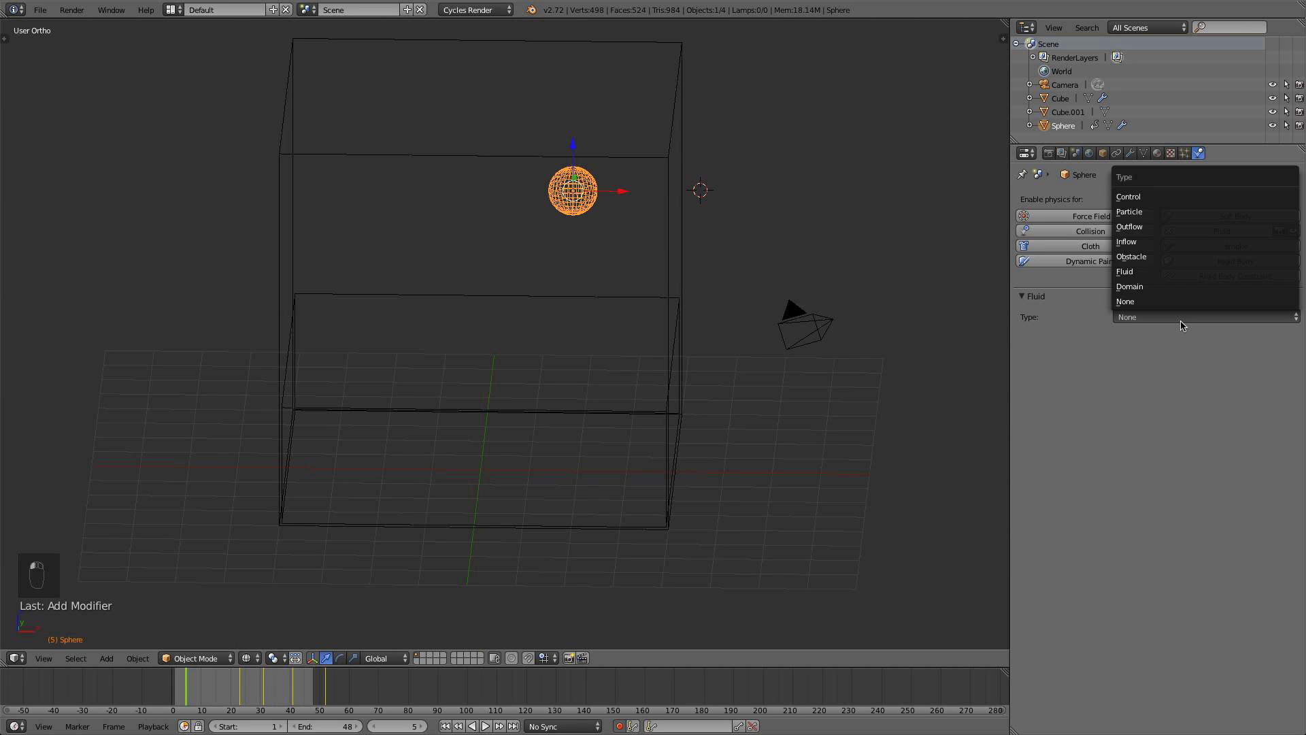
{"action": "left_click", "coordinate": [1180, 258]}
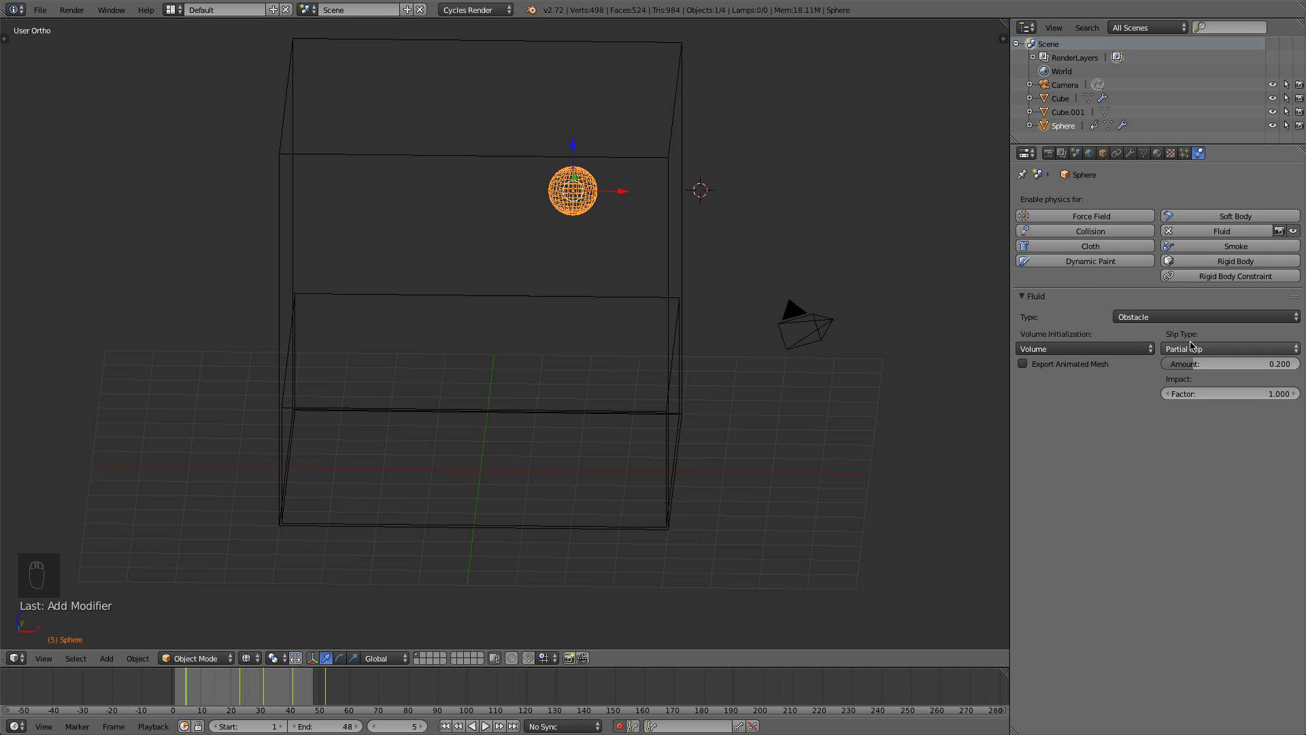
Set the sphere obstacle's slip type to No Slip and its impact factor to 0.8
{"action": "left_click", "coordinate": [1230, 351]}
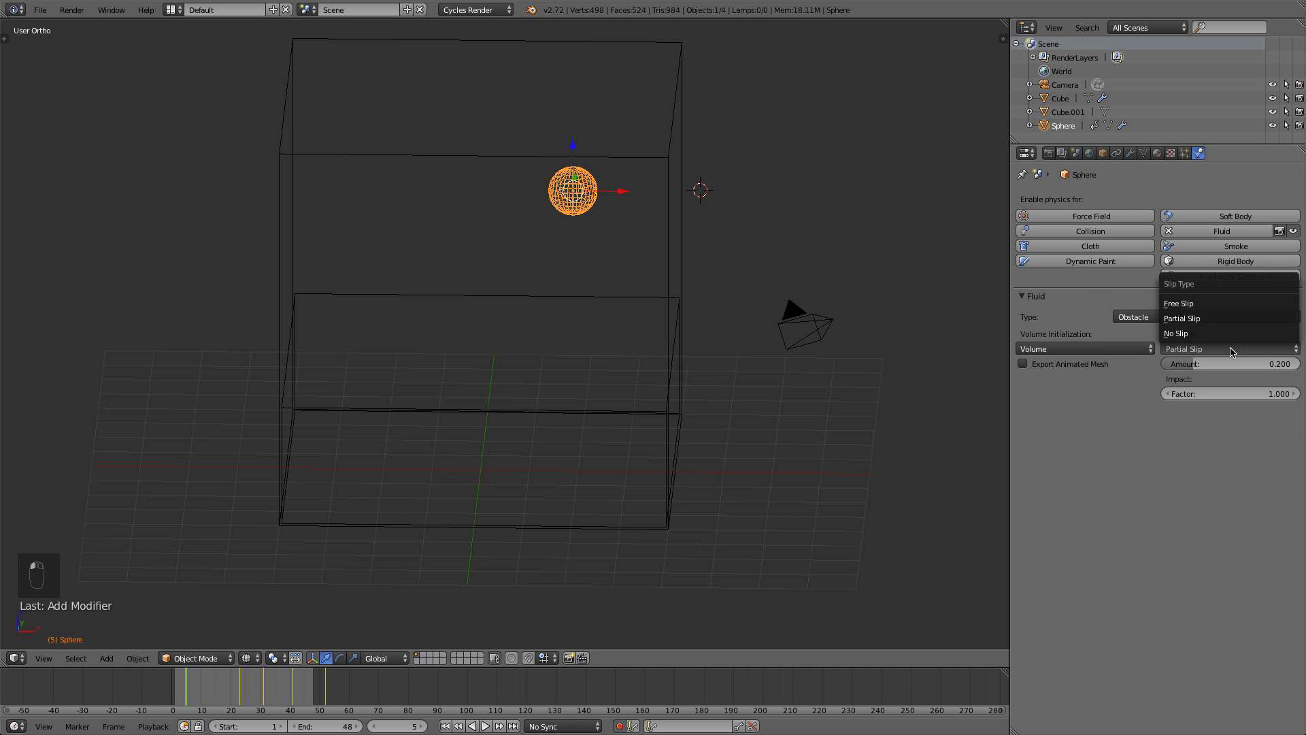
{"action": "left_click", "coordinate": [1221, 334]}
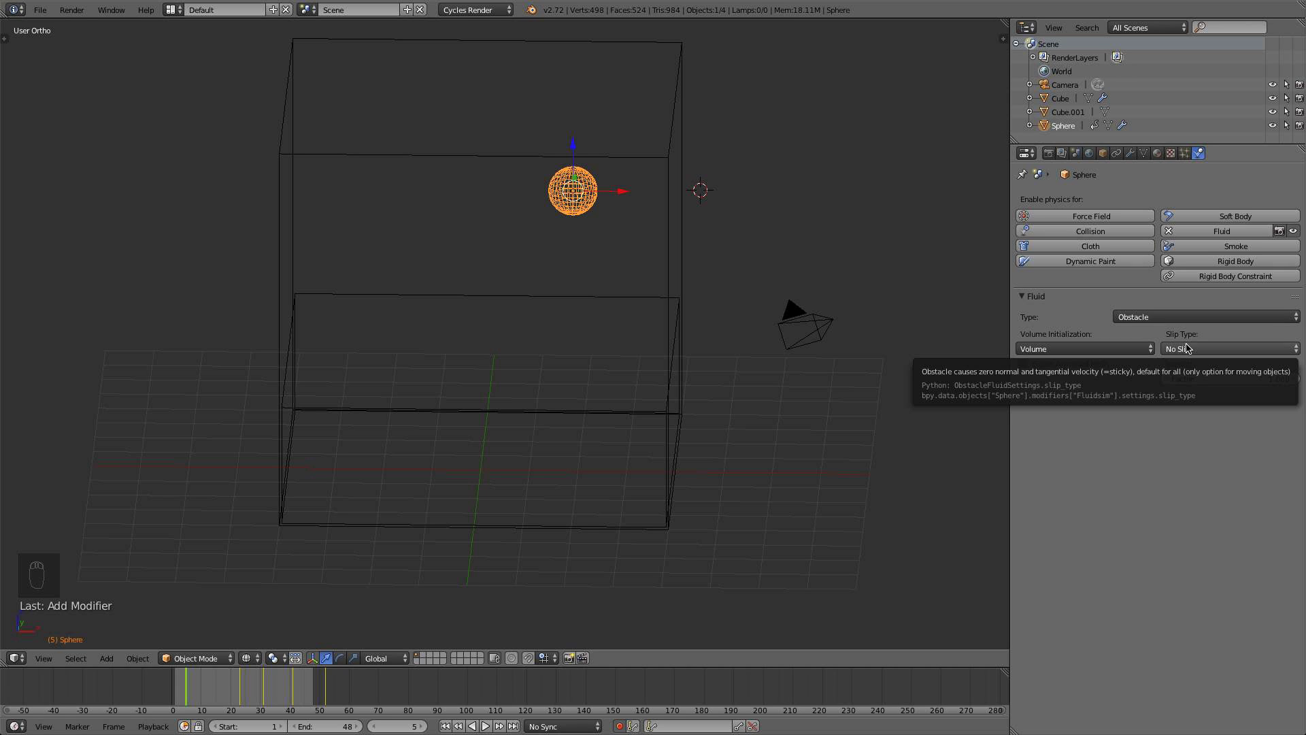
{"action": "middle_click_drag", "start_coordinate": [574, 190], "coordinate": [698, 188]}
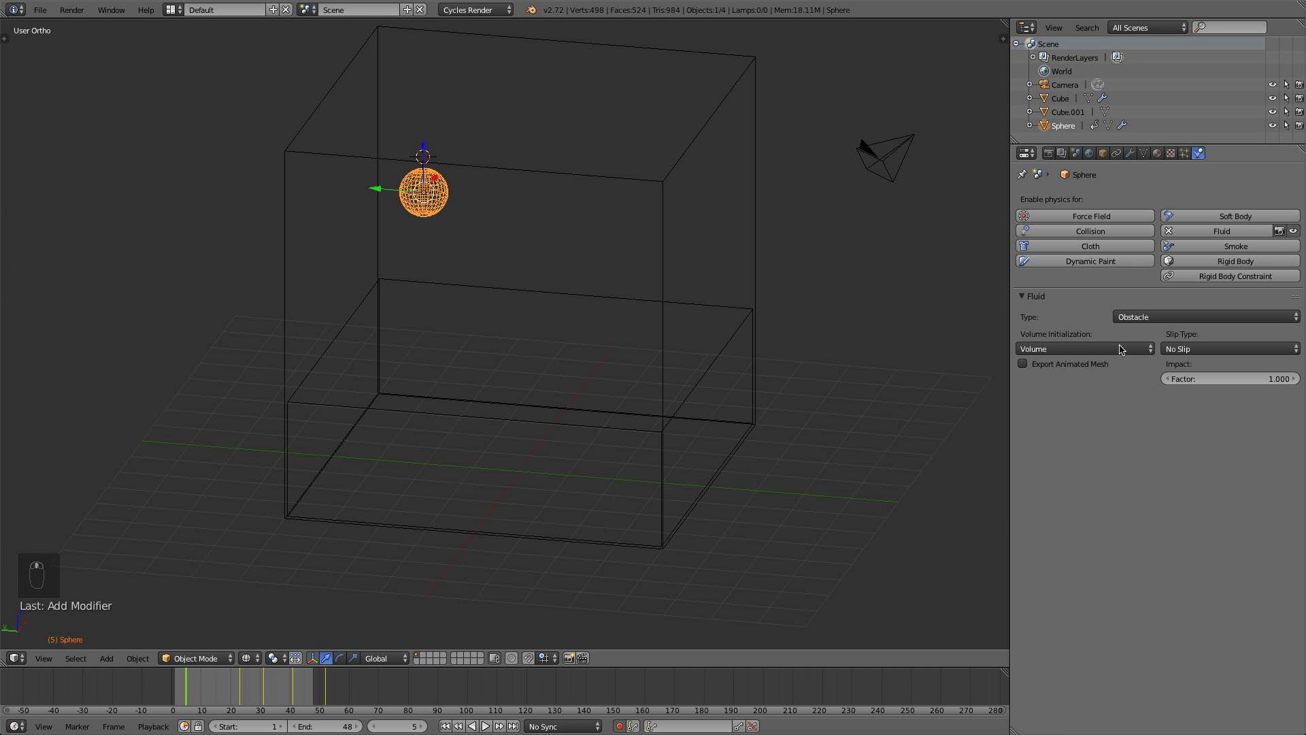
{"action": "left_click", "coordinate": [1246, 381]}
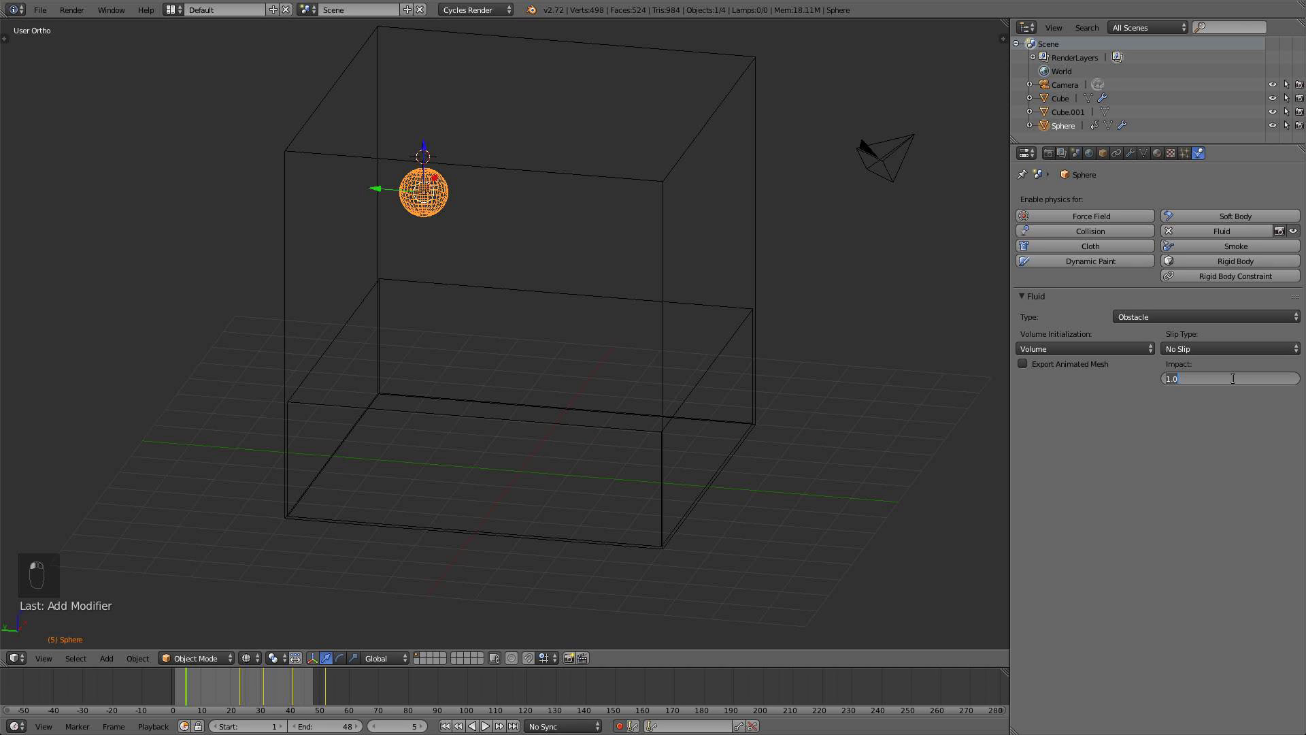
{"action": "key", "text": "Return"}
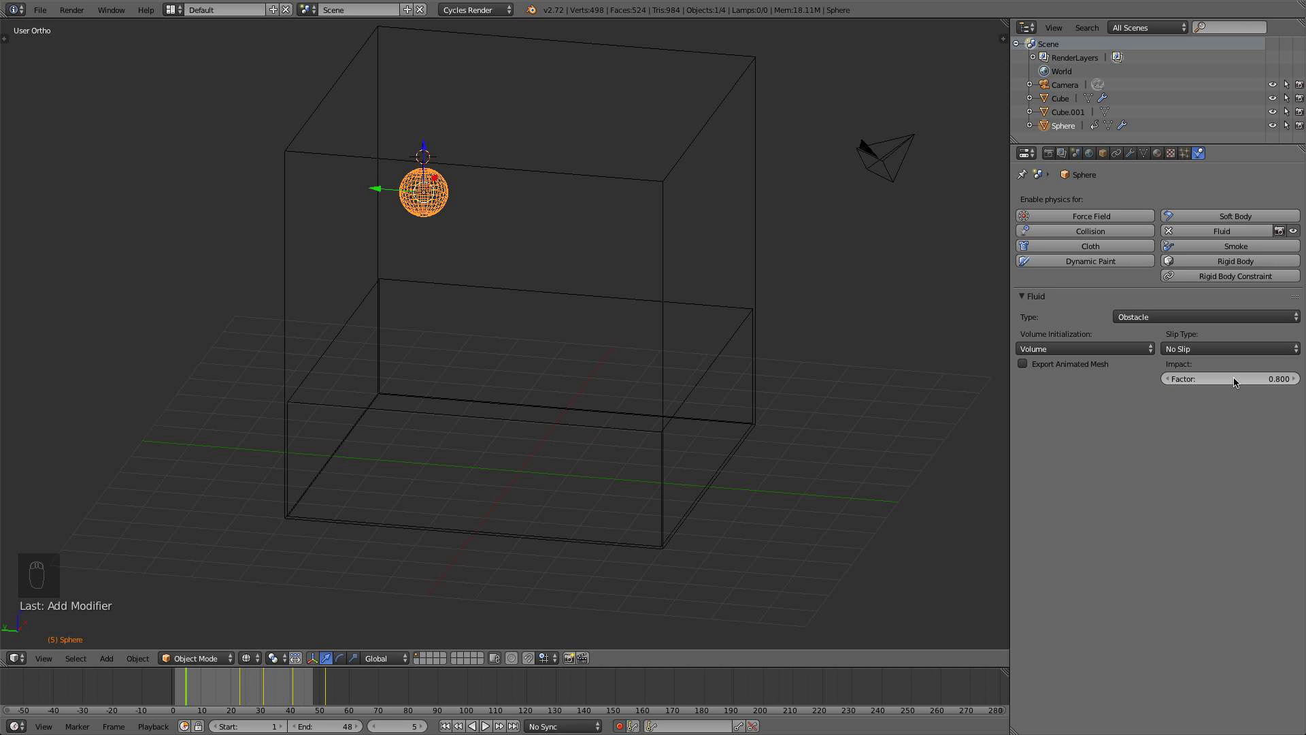
Scrub the timeline to frame 13 and back to frame 7 to check the sphere's motion inside the cube
{"action": "scroll", "coordinate": [802, 328], "scroll_direction": "down", "scroll_amount": 4}
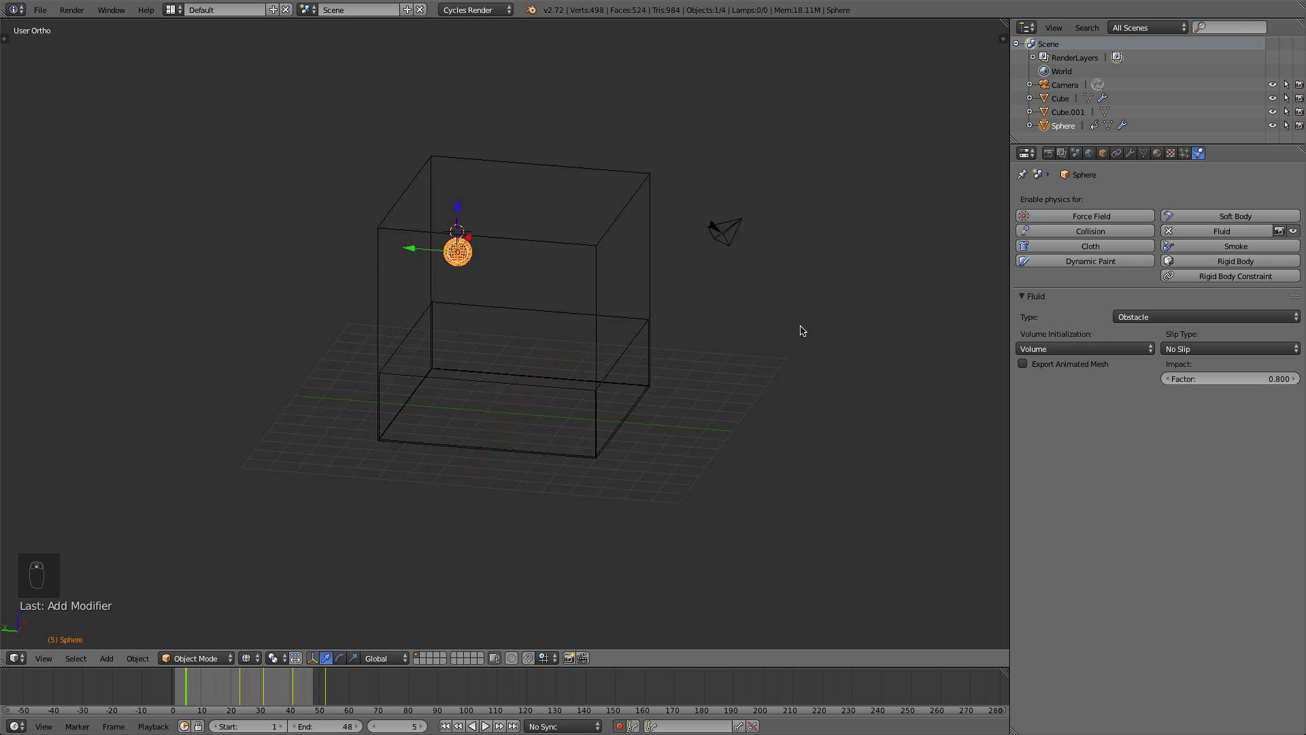
{"action": "middle_click_drag", "start_coordinate": [803, 328], "coordinate": [544, 349]}
{"action": "scroll", "coordinate": [562, 347], "scroll_direction": "up", "scroll_amount": 4}
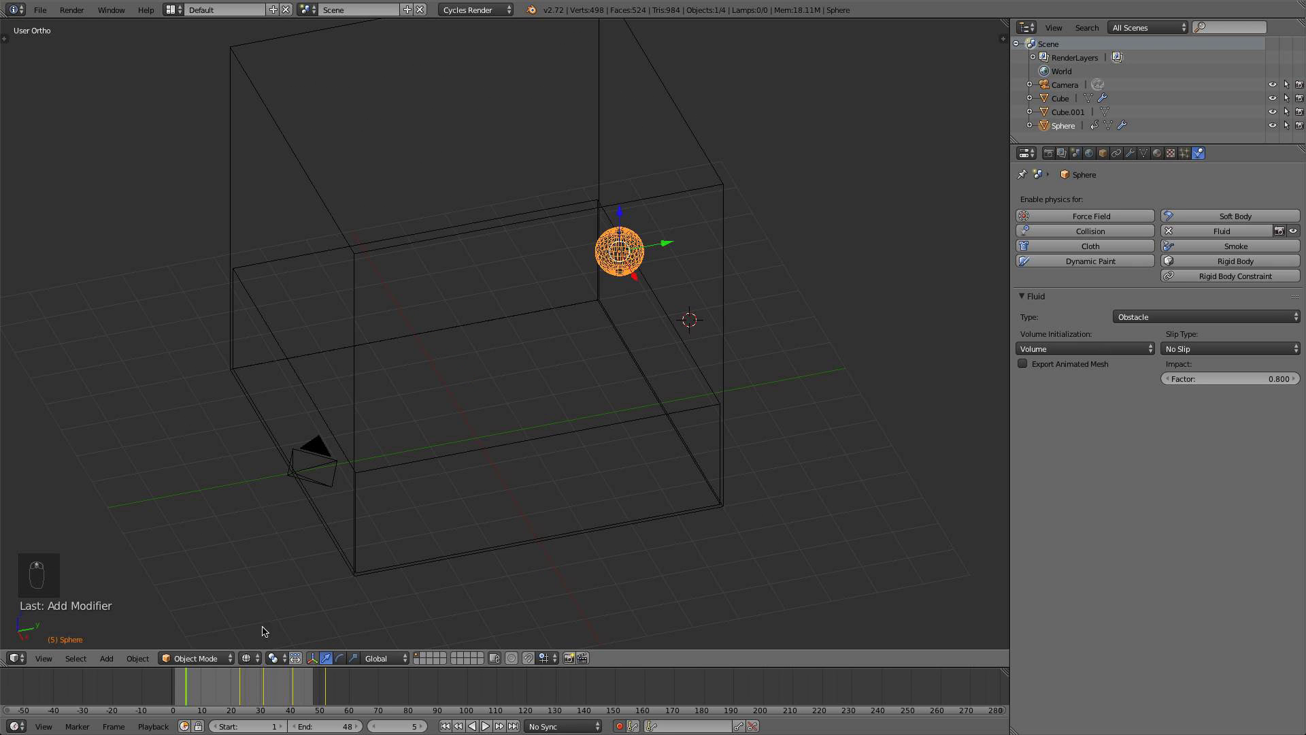
{"action": "left_click", "coordinate": [210, 684]}
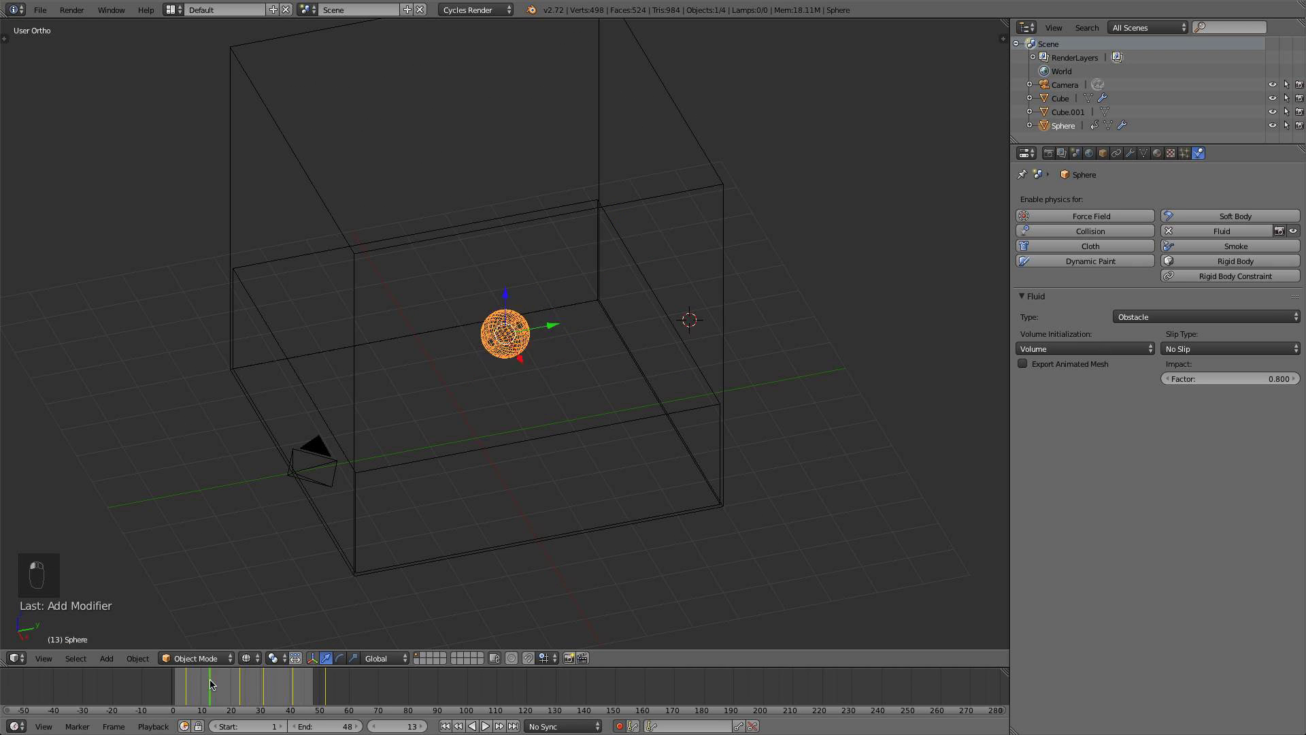
{"action": "mouse_move", "coordinate": [210, 684]}
{"action": "left_mouse_down"}
{"action": "mouse_move", "coordinate": [260, 684]}
{"action": "mouse_move", "coordinate": [194, 684]}
{"action": "left_mouse_up"}
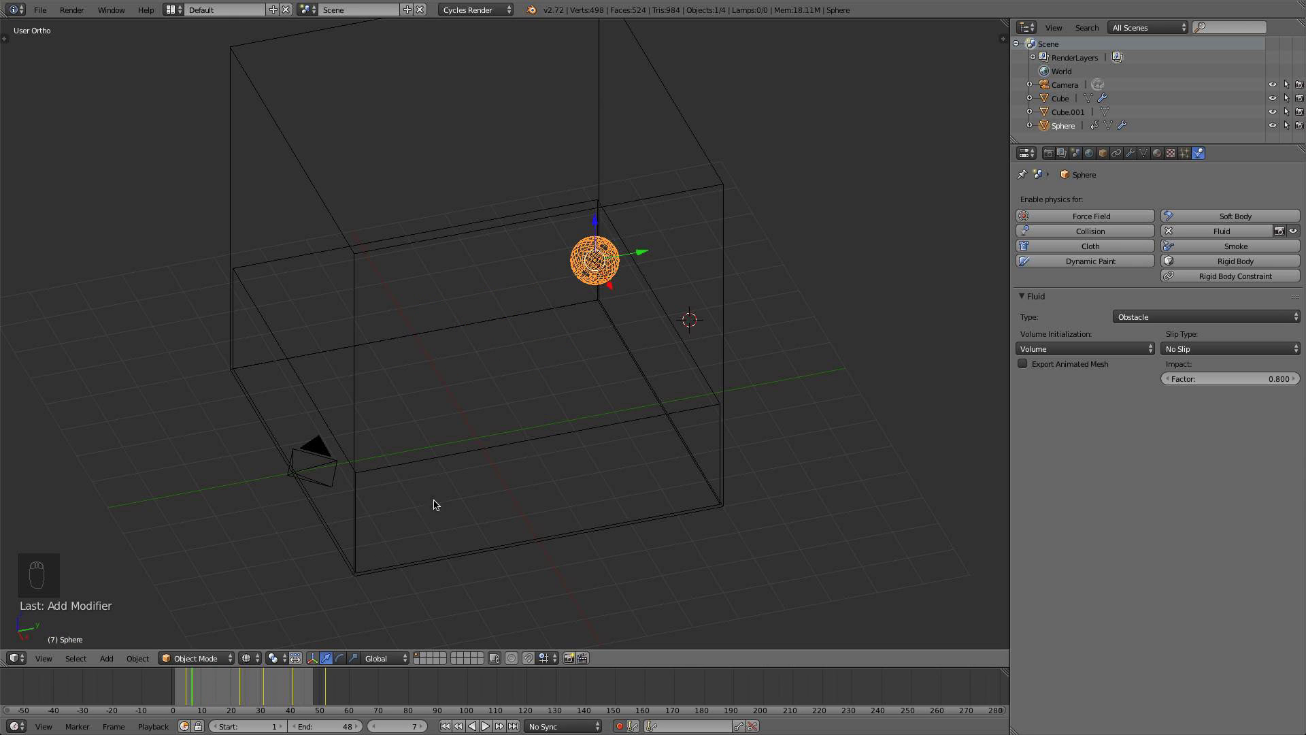
Start saving the scene as a new file named Splashes!.blend
{"action": "right_click", "coordinate": [487, 465]}
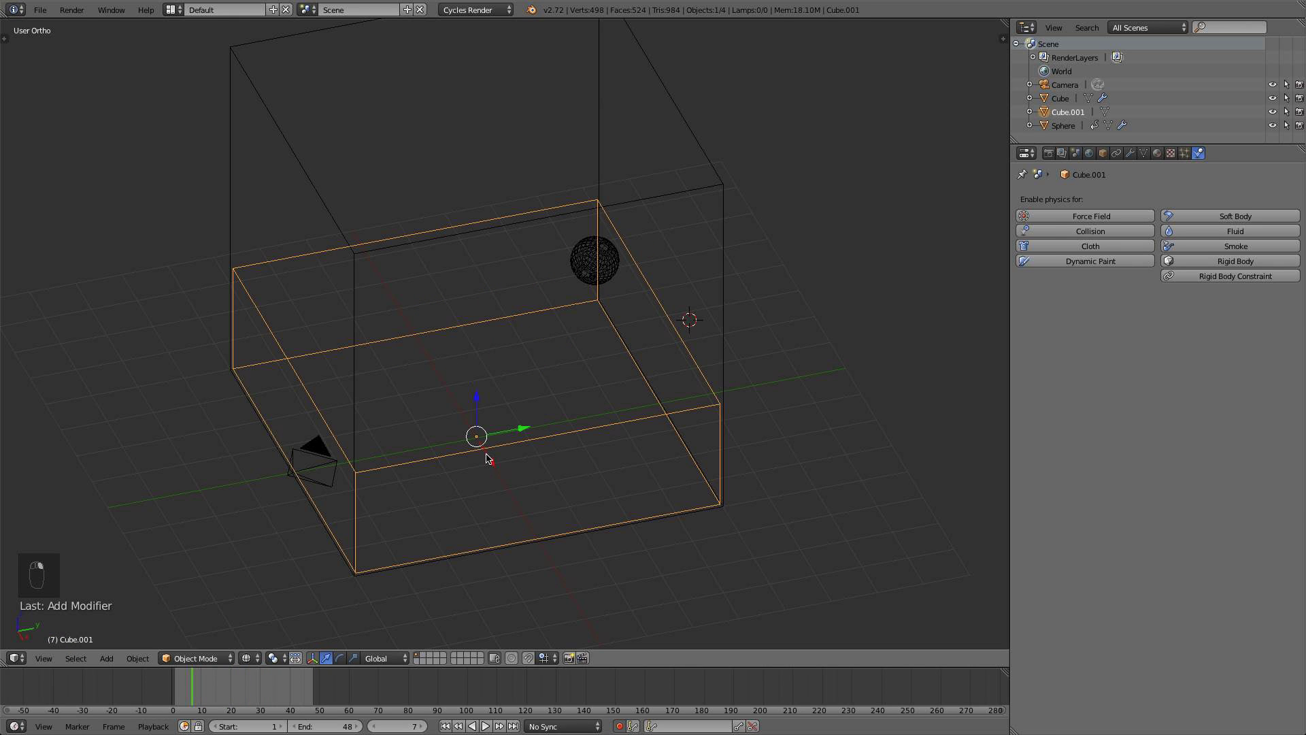
{"action": "left_click", "coordinate": [40, 9]}
{"action": "left_click", "coordinate": [81, 129]}
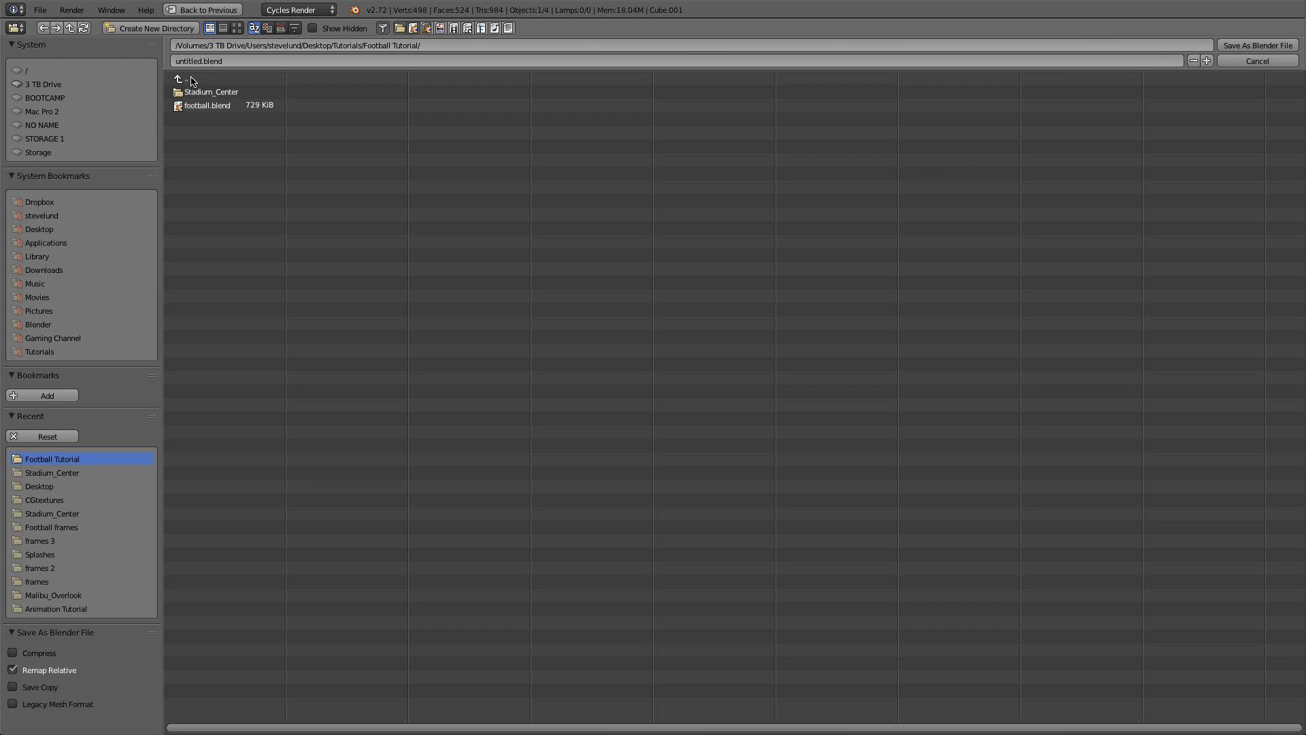
{"action": "left_click", "coordinate": [193, 59]}
{"action": "double_click", "coordinate": [192, 59]}
{"action": "type", "text": "F"}
{"action": "key", "text": "Return"}
Create a new folder named Splashes in the Tutorials directory and save the Blender file inside it
{"action": "left_click", "coordinate": [48, 351]}
{"action": "left_click", "coordinate": [149, 28]}
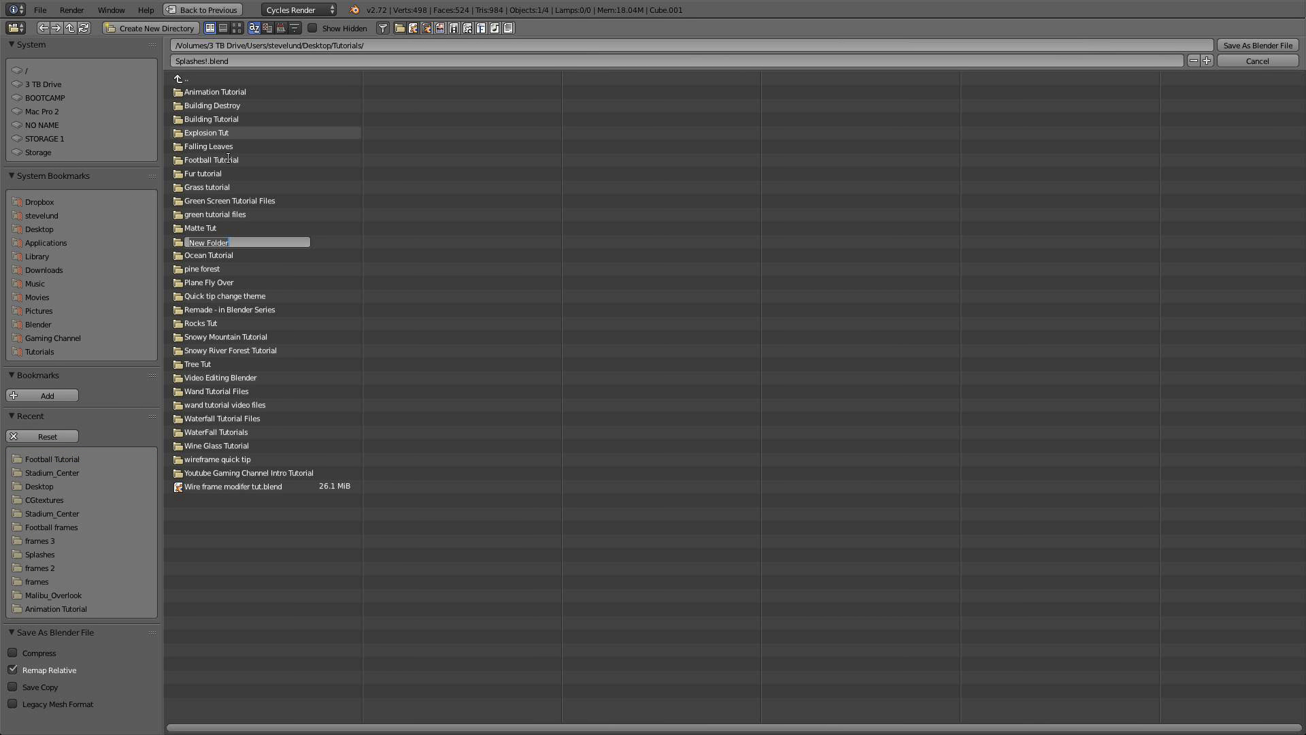
{"action": "type", "text": "Splashes"}
{"action": "key", "text": "Return"}
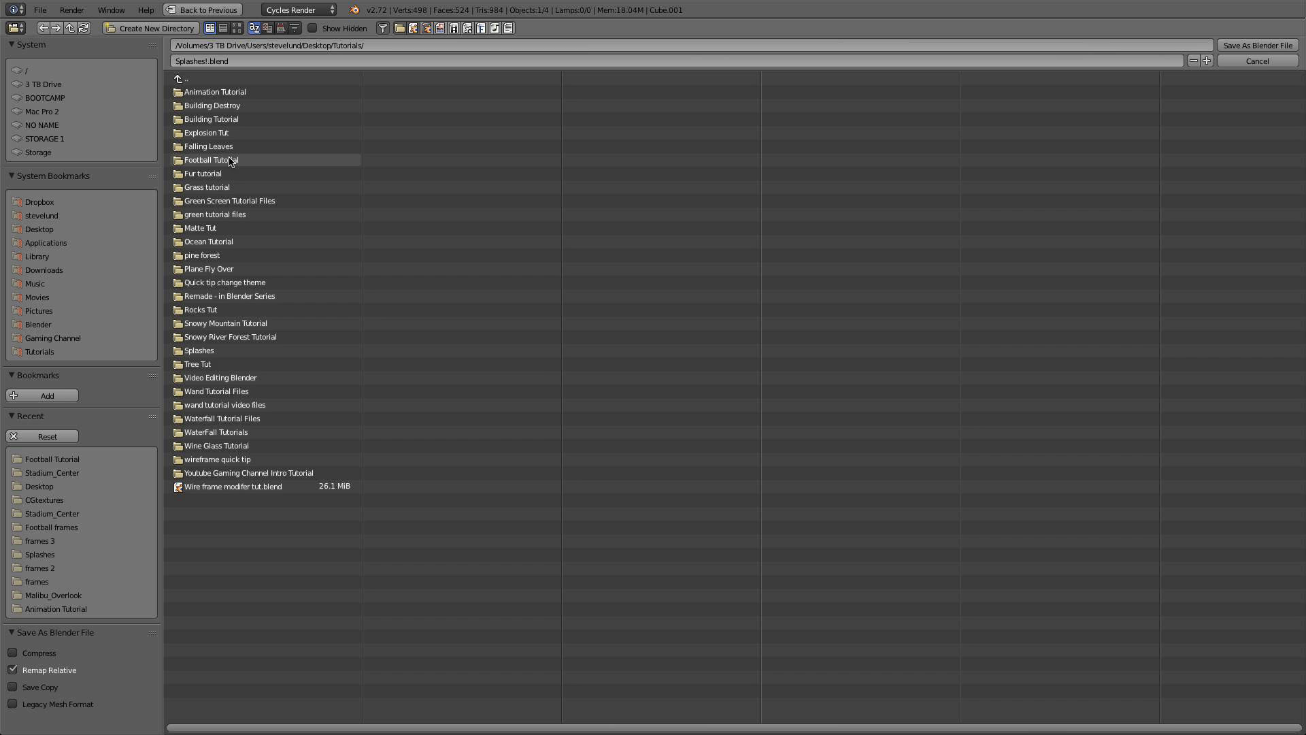
{"action": "left_click", "coordinate": [197, 351]}
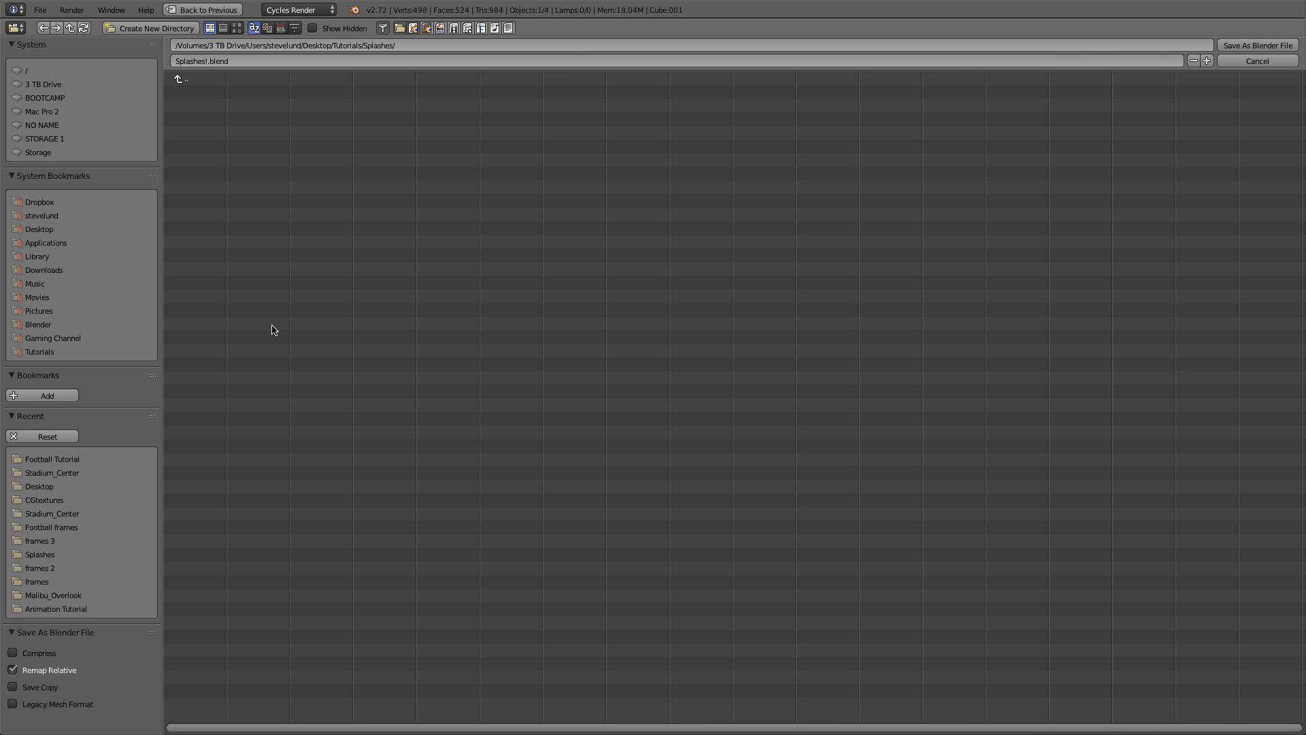
{"action": "left_click", "coordinate": [1258, 45]}
Select the large domain cube and save the file again
{"action": "scroll", "coordinate": [656, 362], "scroll_direction": "down", "scroll_amount": 1}
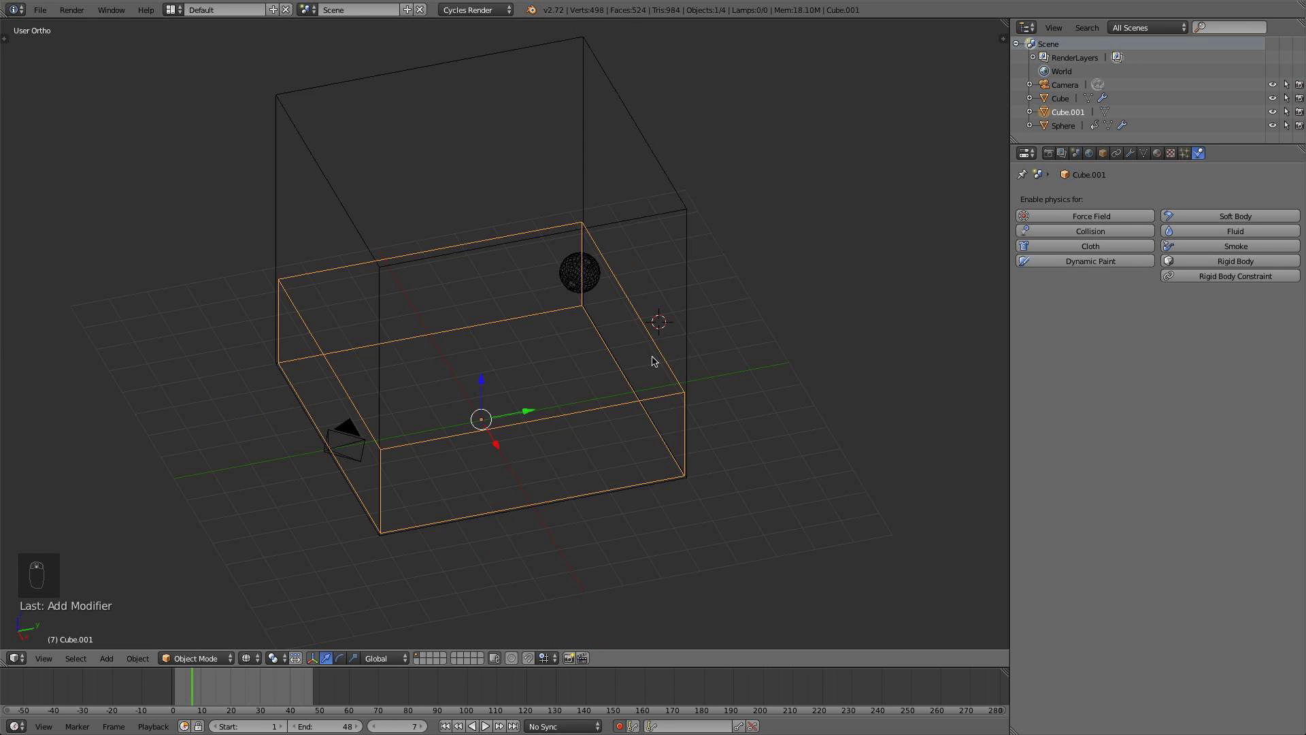
{"action": "right_click", "coordinate": [697, 216]}
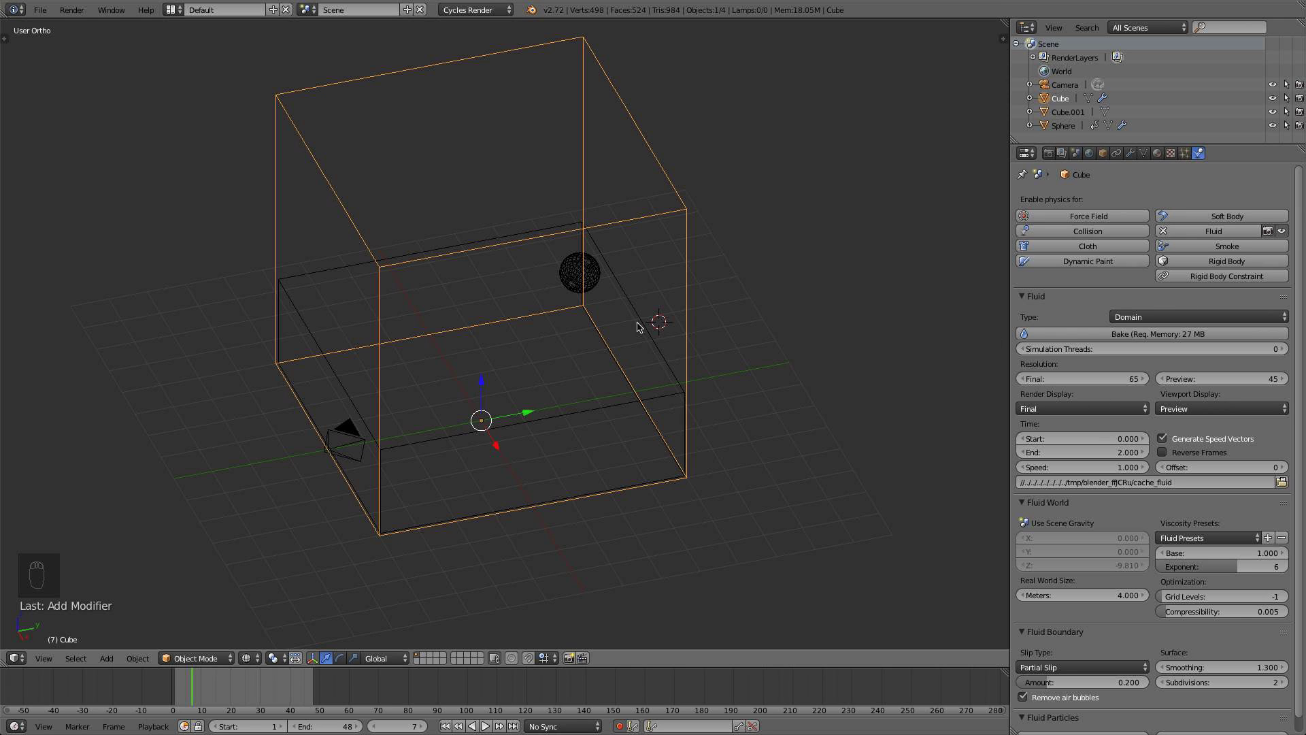
{"action": "left_click", "coordinate": [40, 11]}
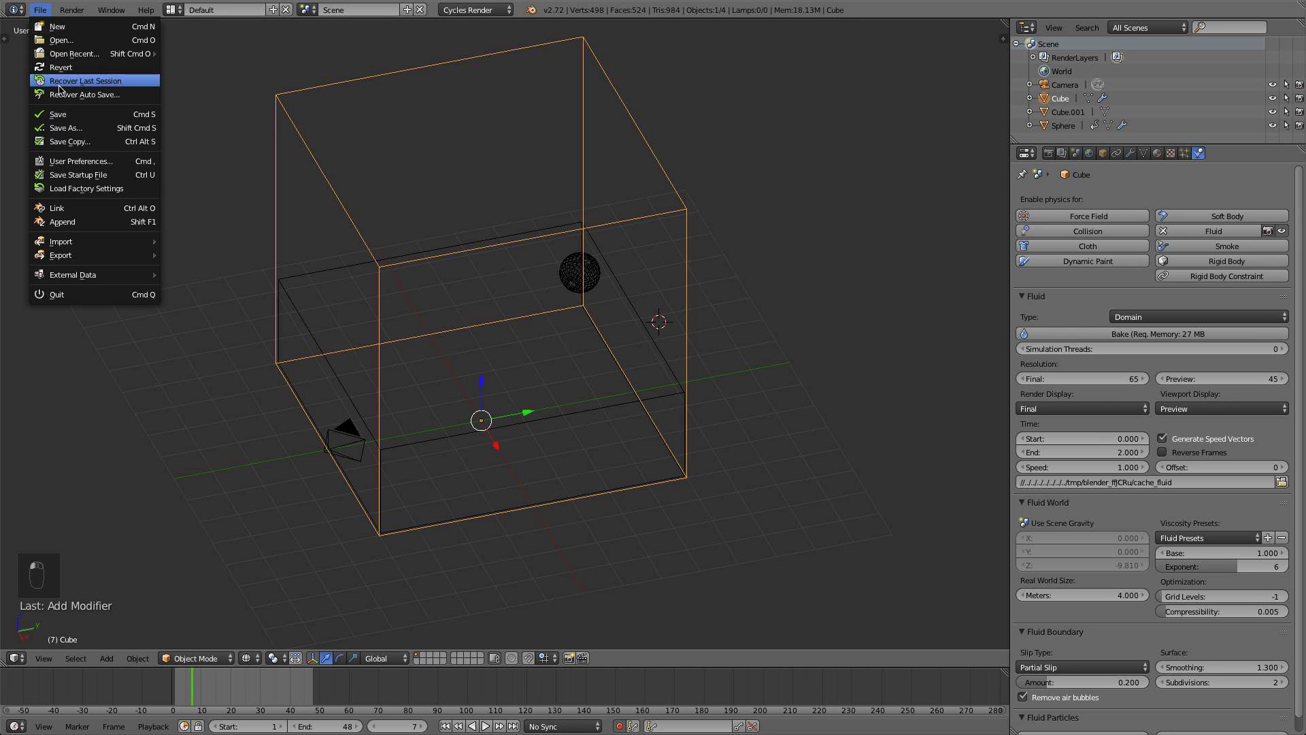
{"action": "left_click", "coordinate": [67, 114]}
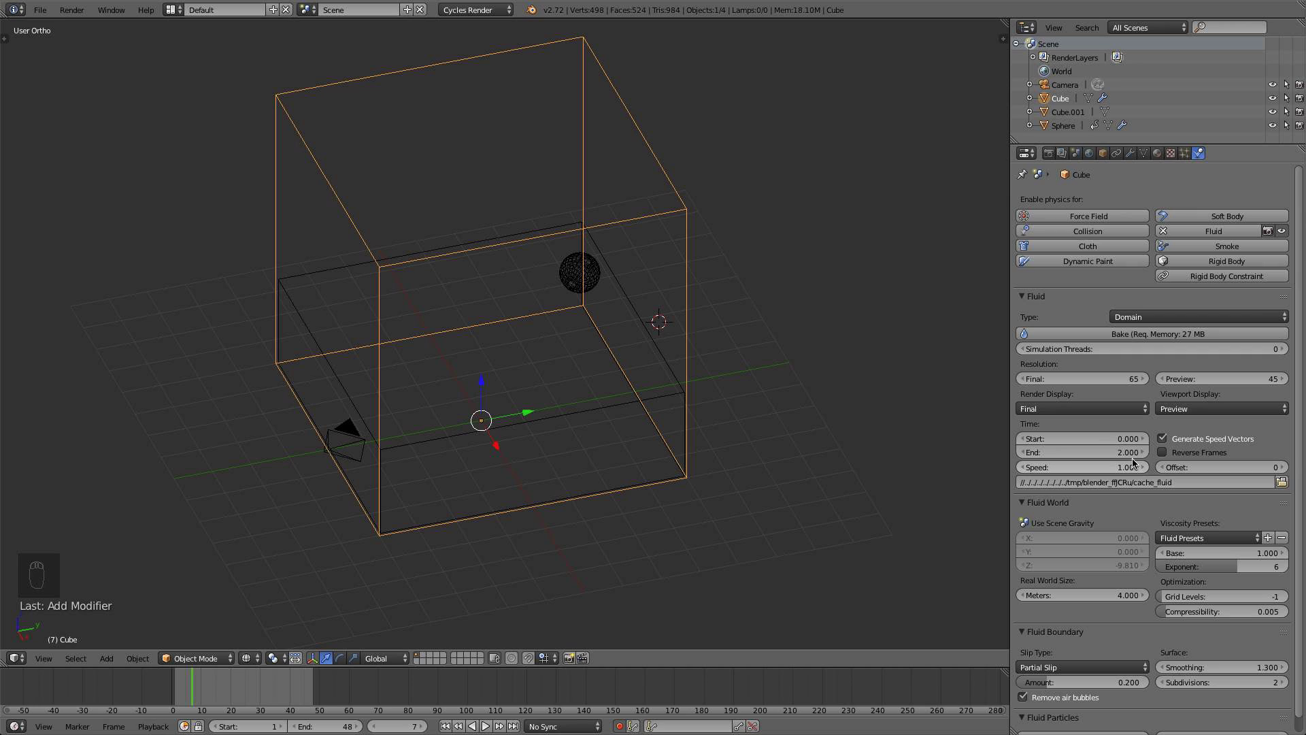
Set the fluid domain's final resolution to 150 and save the file
{"action": "left_click", "coordinate": [1106, 379]}
{"action": "type", "text": "150"}
{"action": "key", "text": "Return"}
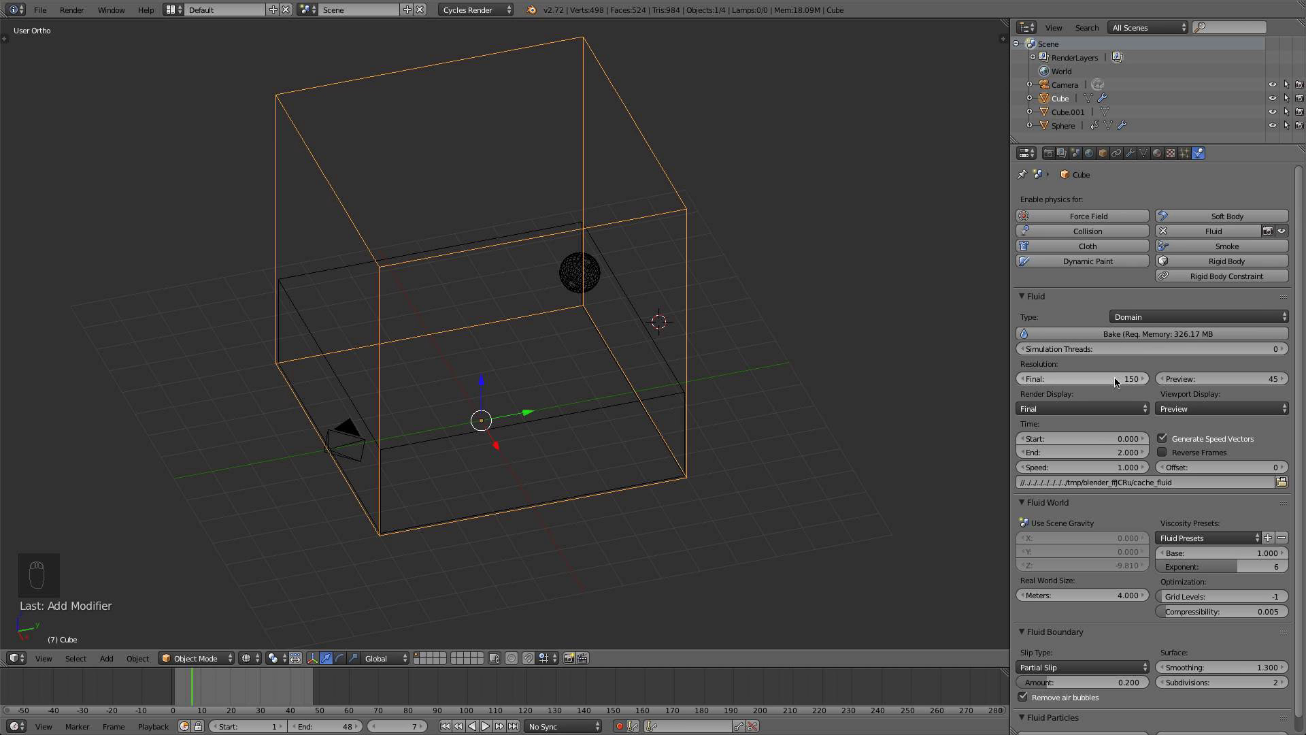
{"action": "left_click", "coordinate": [45, 11]}
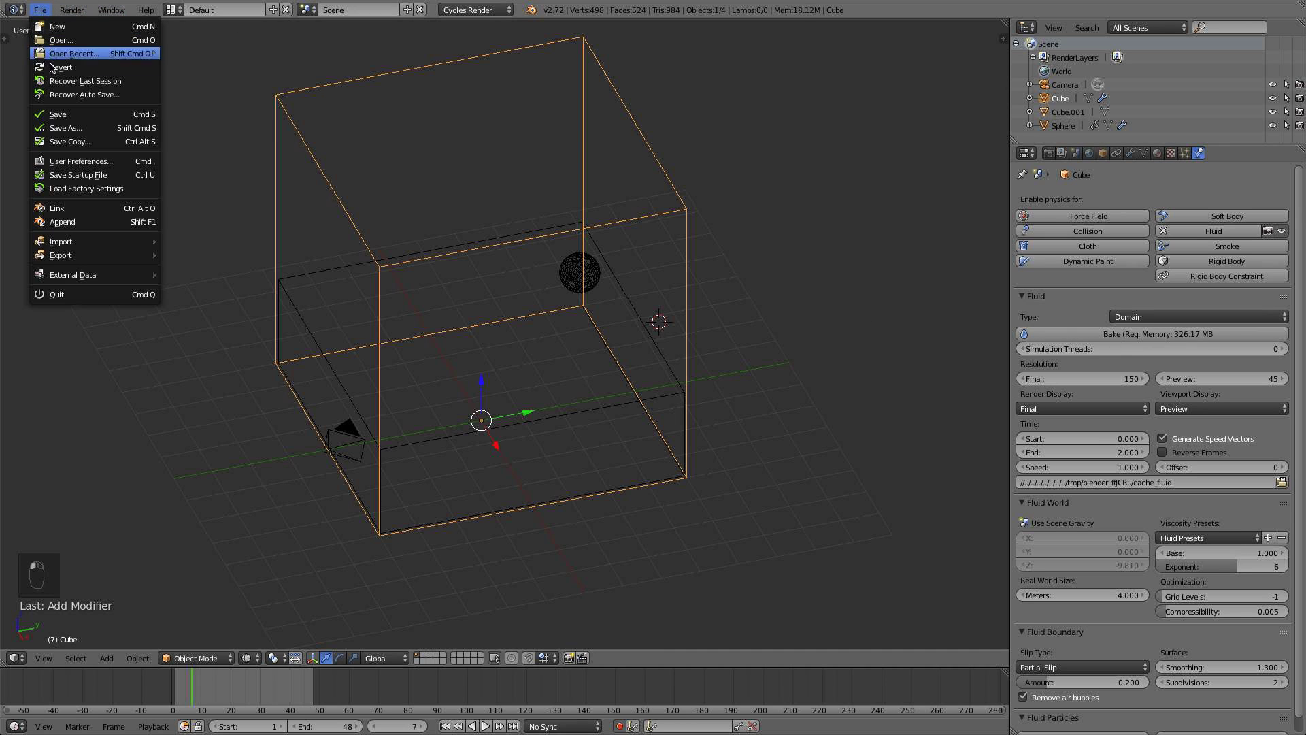
{"action": "left_click", "coordinate": [77, 112]}
Set the domain's fluid cache path to cache_fluid in the Splashes folder as a relative path
{"action": "scroll", "coordinate": [1105, 469], "scroll_direction": "down", "scroll_amount": 1}
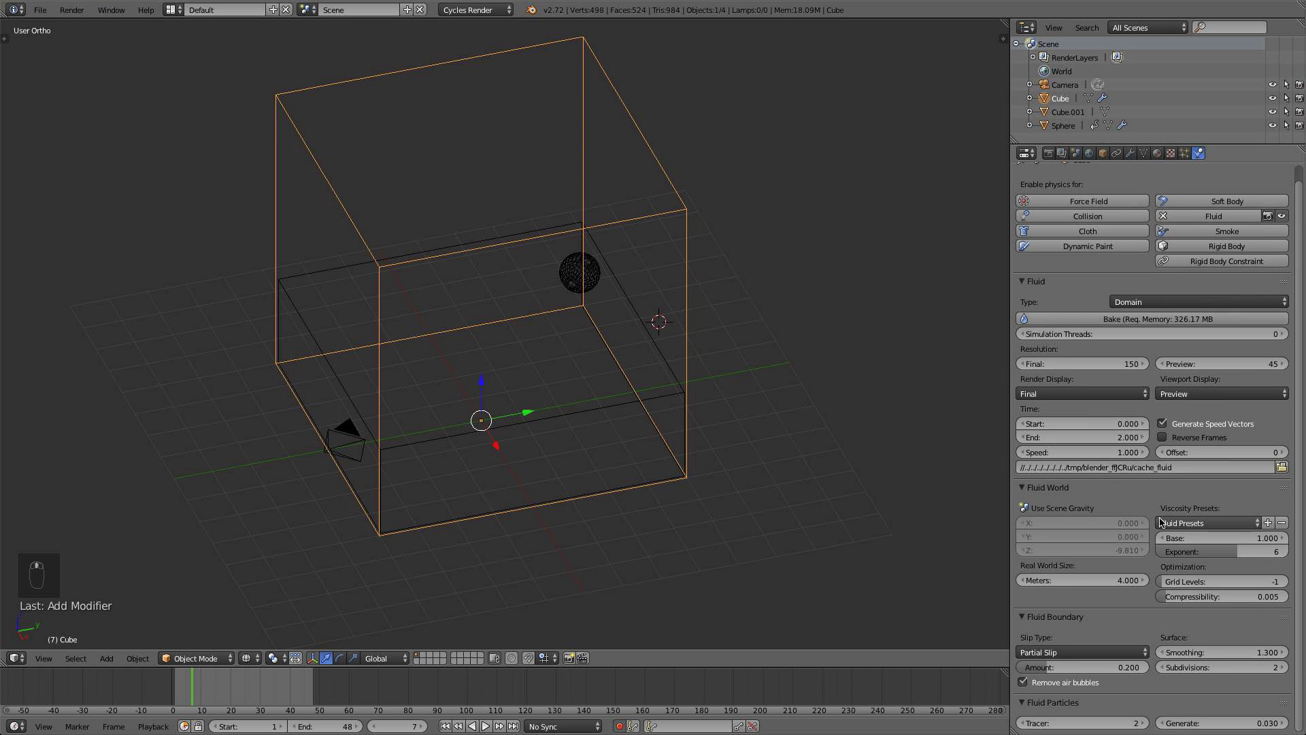
{"action": "middle_click_drag", "start_coordinate": [919, 476], "coordinate": [871, 391]}
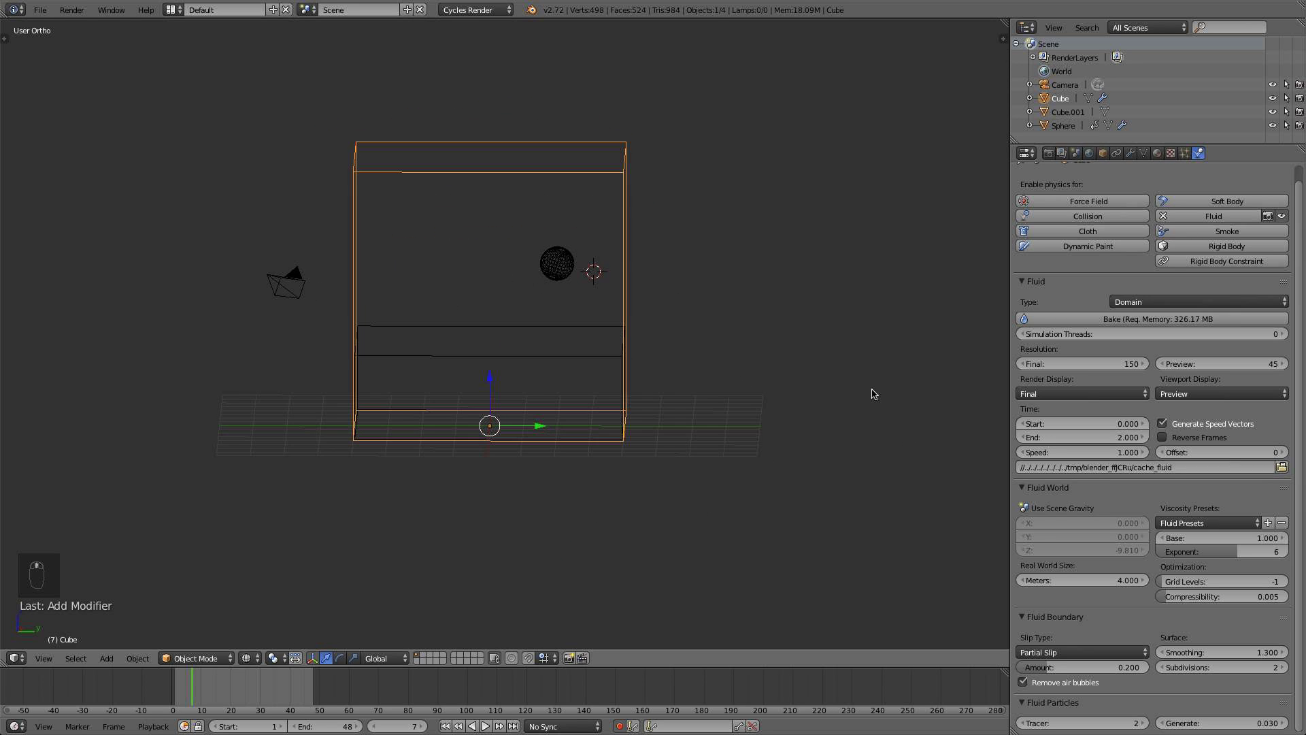
{"action": "left_click", "coordinate": [1282, 467]}
{"action": "left_click", "coordinate": [75, 461]}
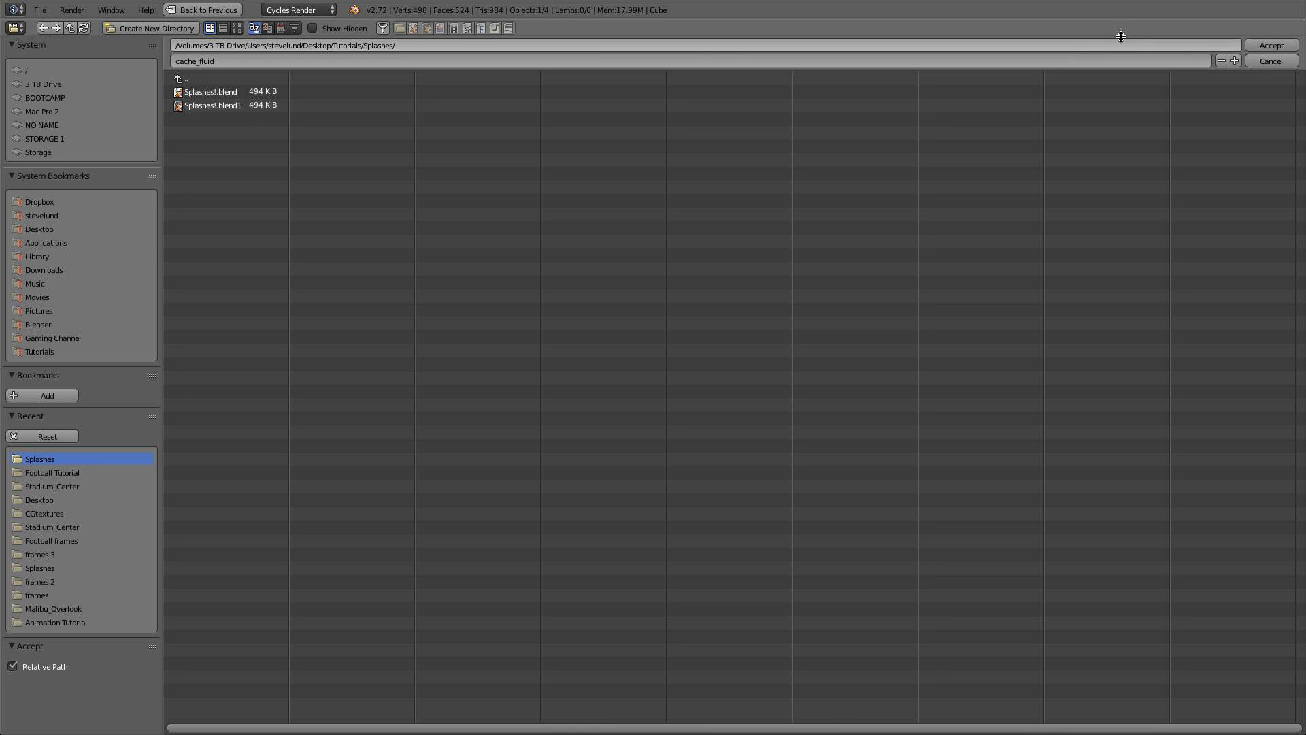
{"action": "left_click", "coordinate": [1293, 47]}
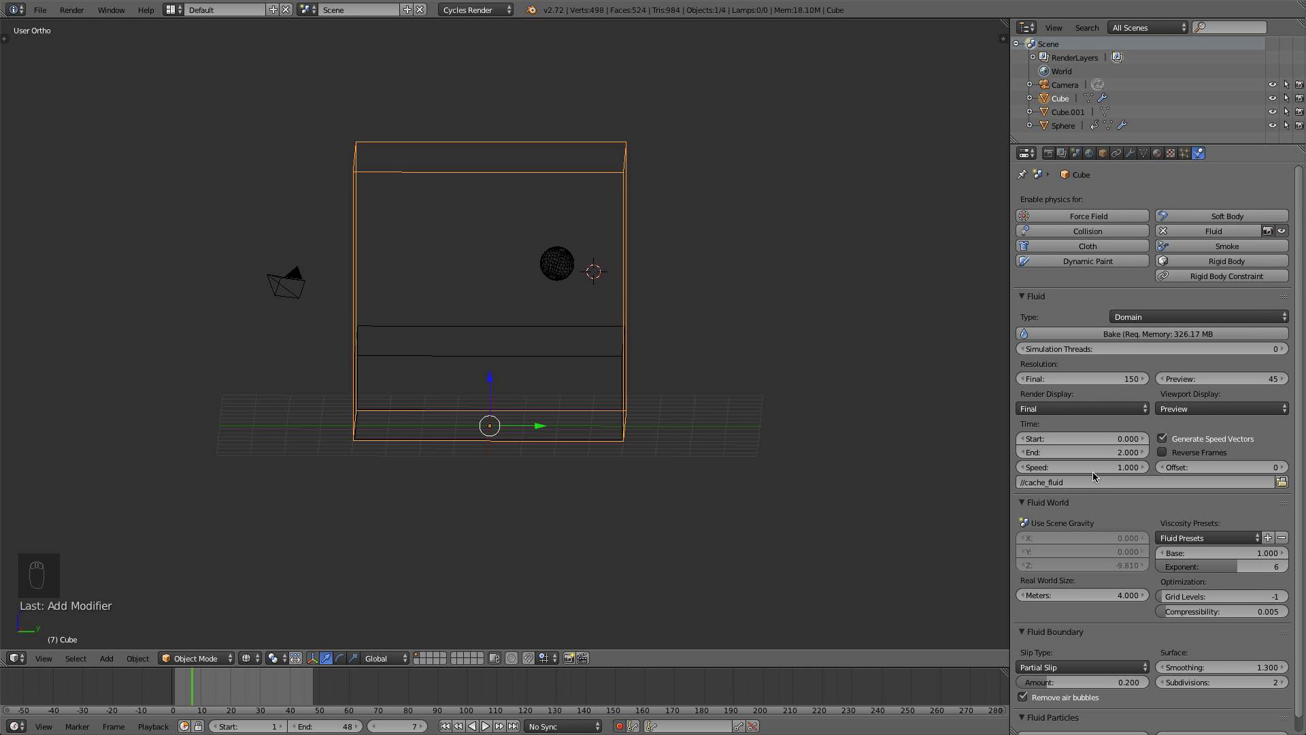
{"action": "left_click", "coordinate": [1282, 482]}
{"action": "left_click", "coordinate": [1271, 60]}
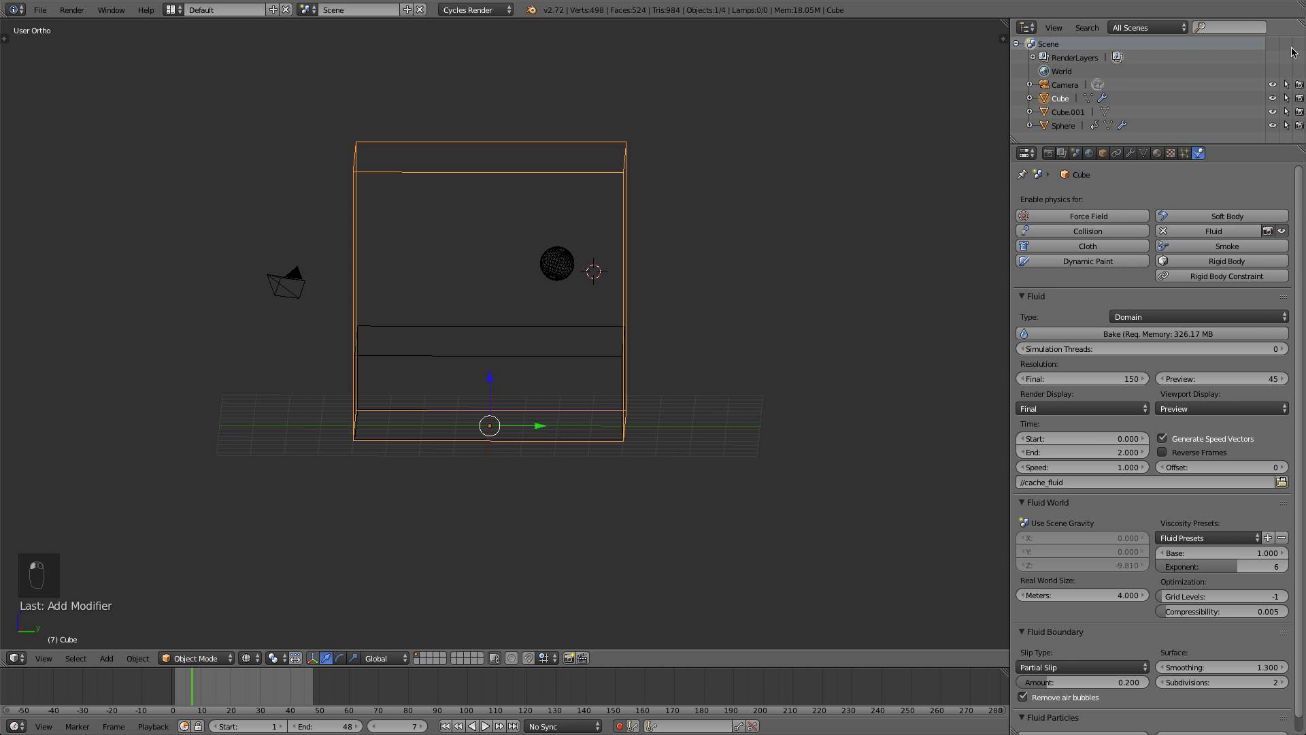
{"action": "left_click", "coordinate": [41, 9]}
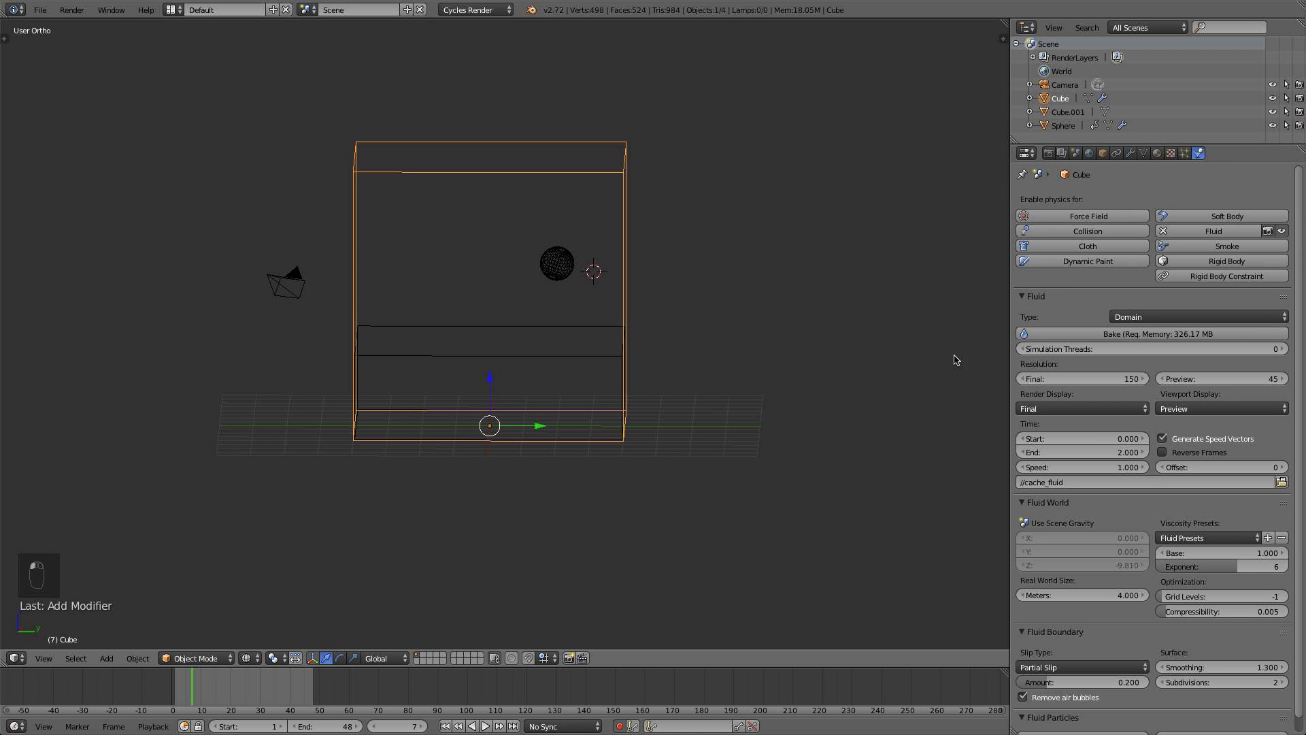
Apply the Water viscosity preset to the domain and try to bake the fluid simulation
{"action": "scroll", "coordinate": [1204, 537], "scroll_direction": "down", "scroll_amount": 1}
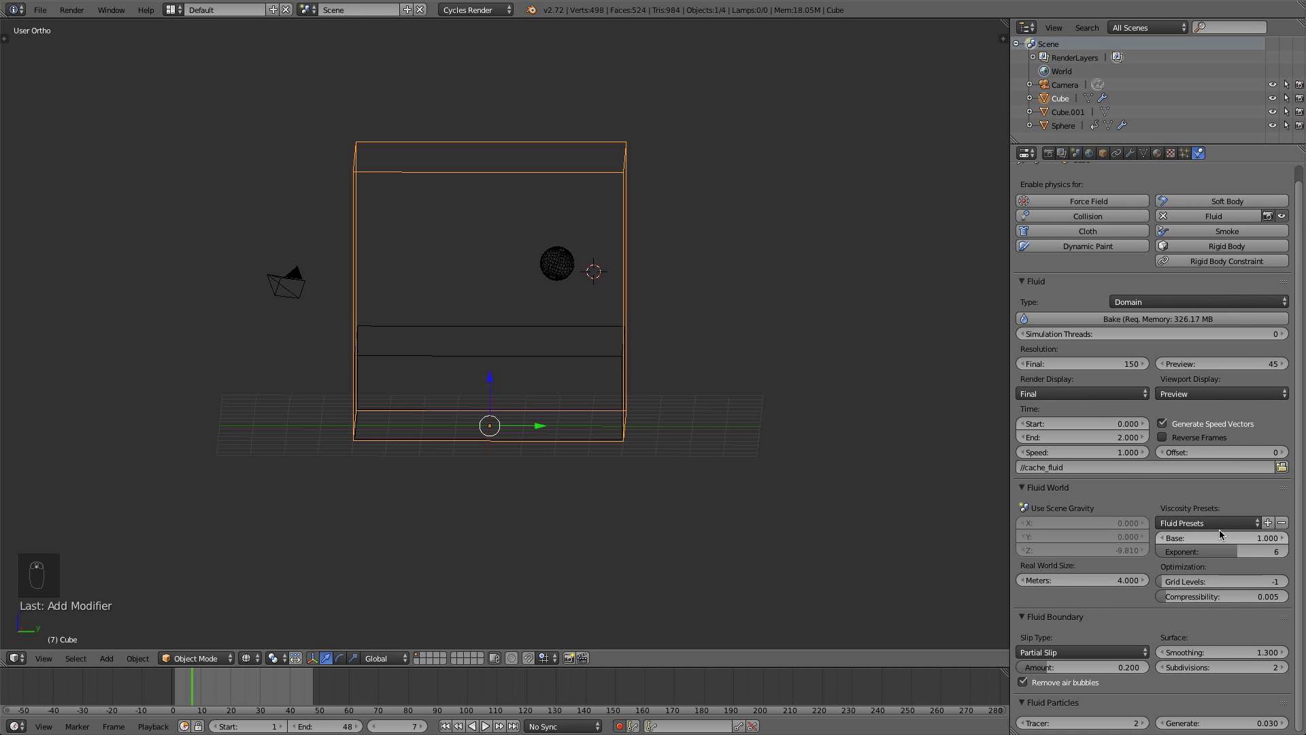
{"action": "left_click", "coordinate": [1204, 523]}
{"action": "left_click", "coordinate": [1198, 567]}
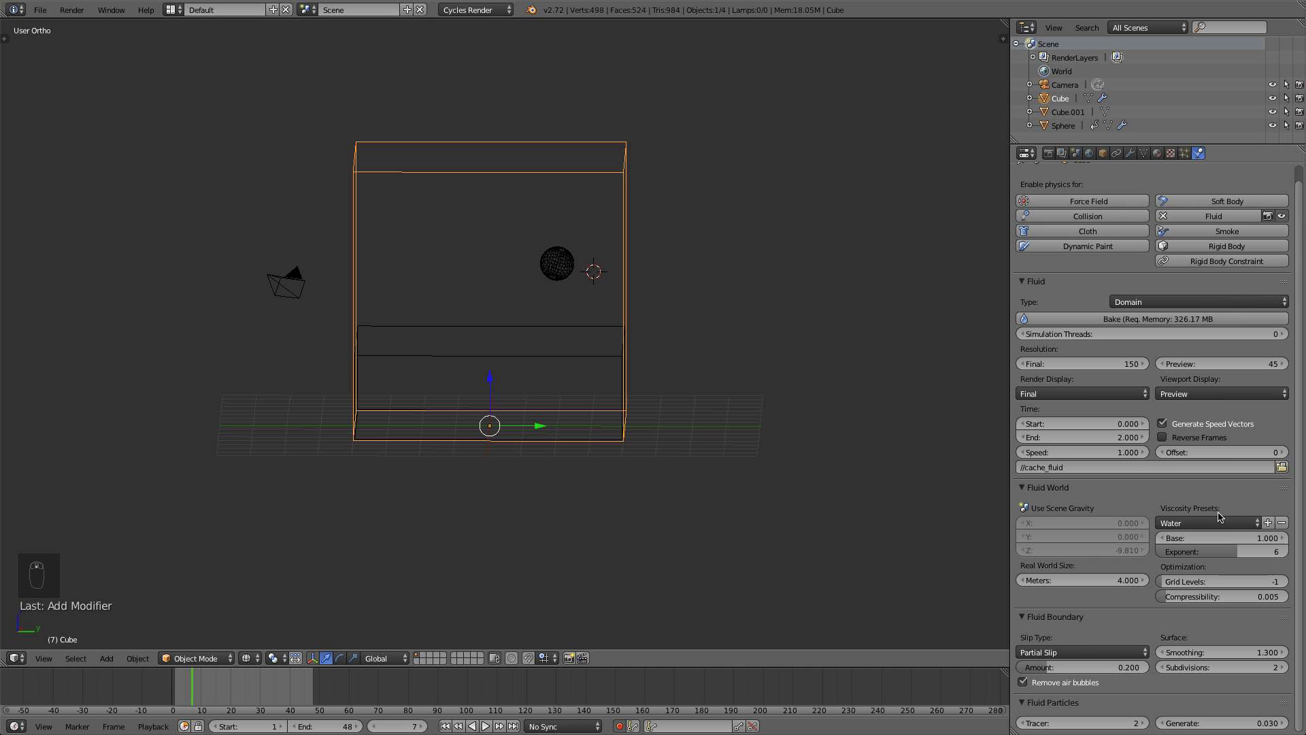
{"action": "scroll", "coordinate": [1223, 513], "scroll_direction": "up", "scroll_amount": 1}
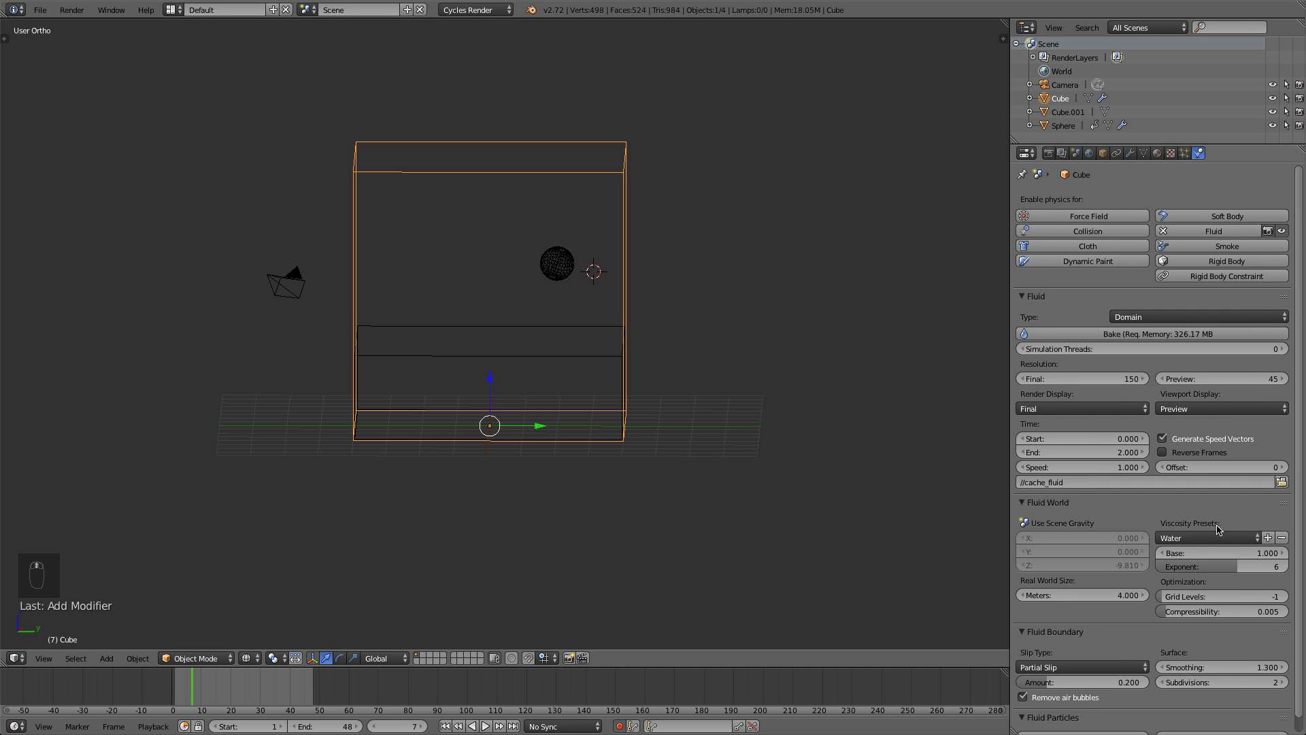
{"action": "left_click", "coordinate": [1163, 335]}
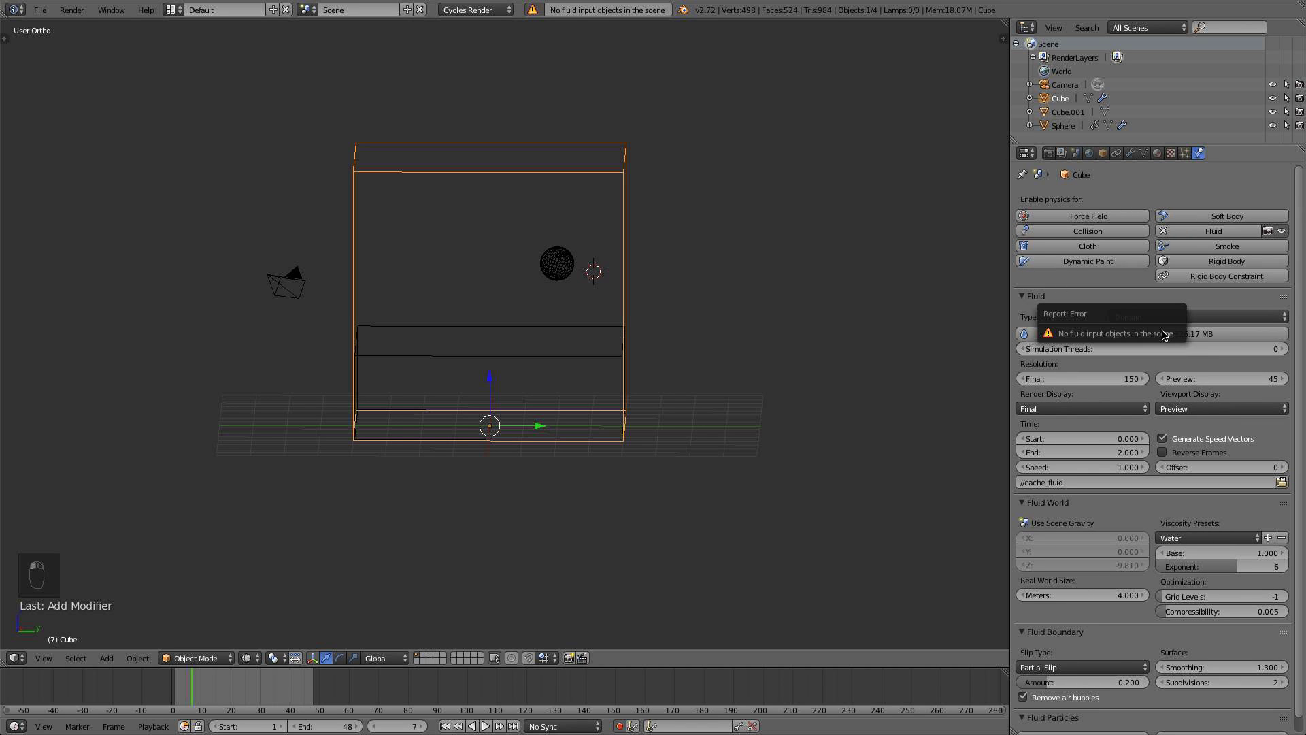
Enable fluid physics on the inner box with its type set to Fluid, and save the file
{"action": "scroll", "coordinate": [615, 385], "scroll_direction": "up", "scroll_amount": 3}
{"action": "right_click", "coordinate": [610, 379]}
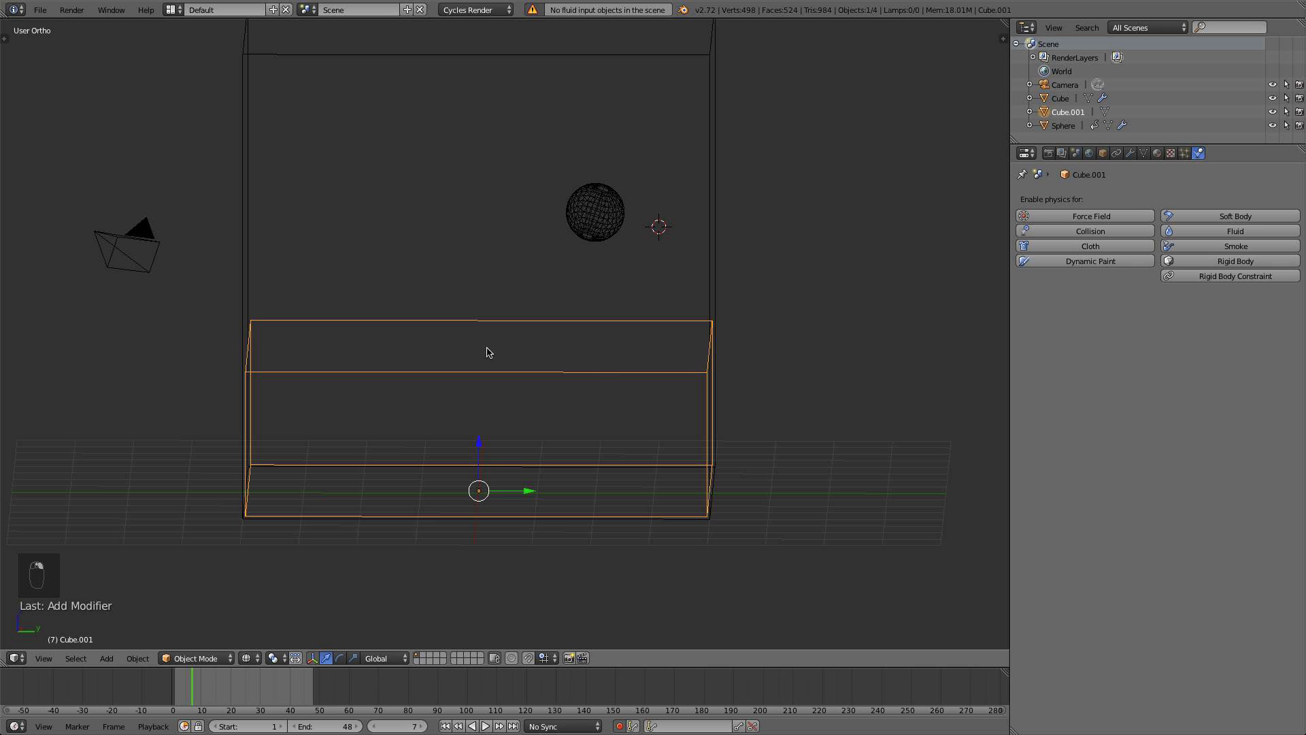
{"action": "left_click", "coordinate": [1248, 232]}
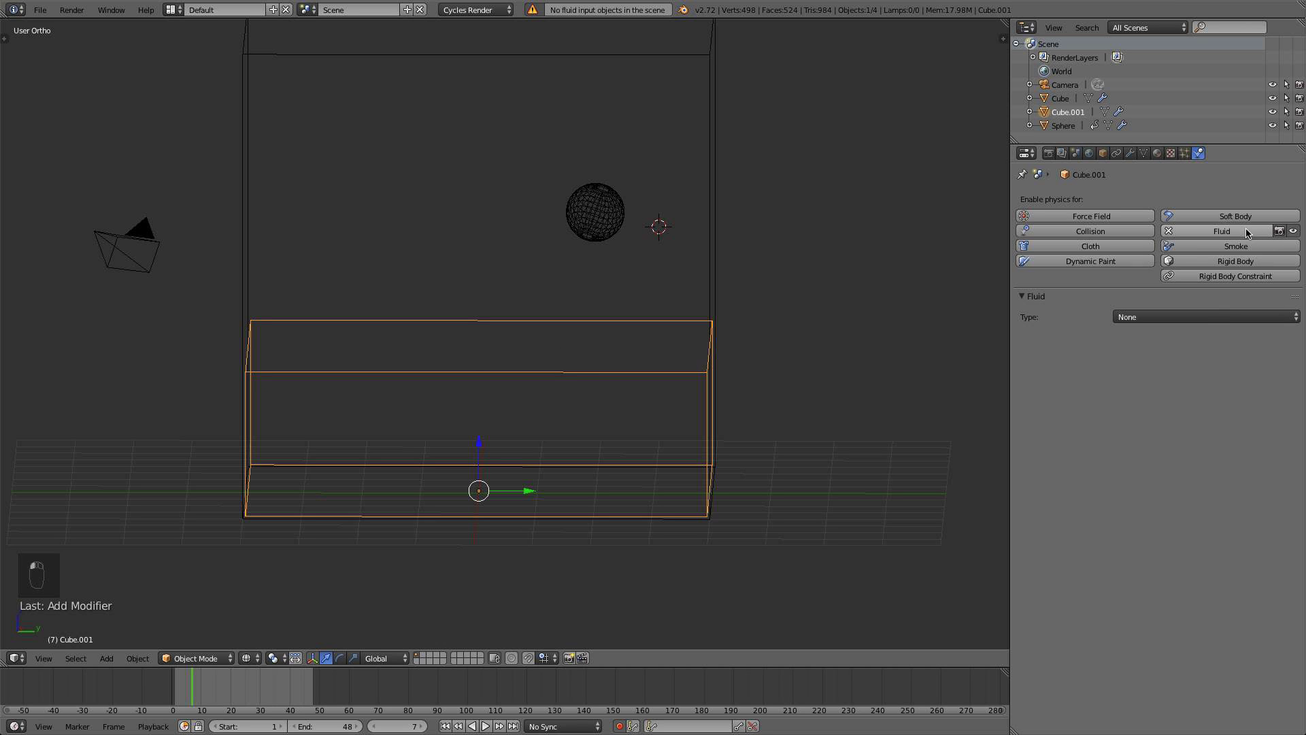
{"action": "left_click", "coordinate": [1215, 317]}
{"action": "left_click", "coordinate": [1187, 269]}
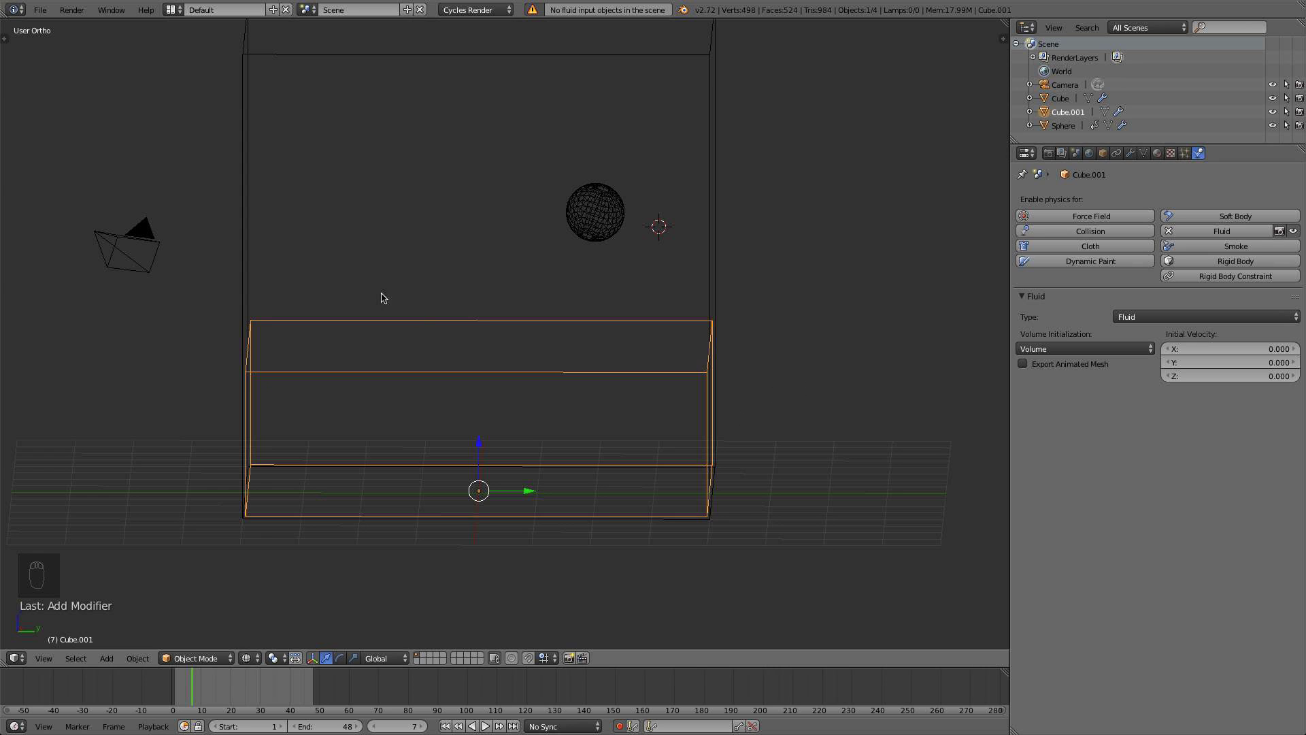
{"action": "left_click", "coordinate": [41, 11]}
{"action": "left_click", "coordinate": [75, 112]}
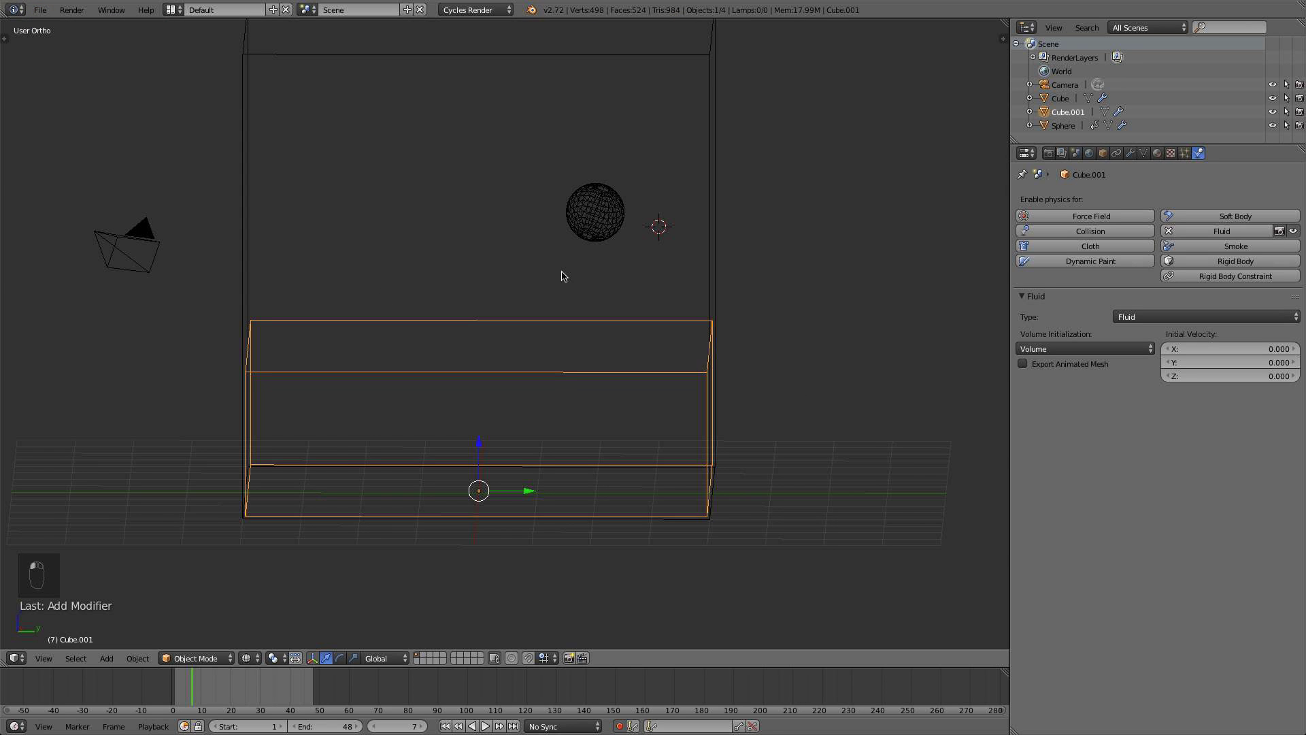
Select the large domain cube and save the file
{"action": "right_click", "coordinate": [707, 194]}
{"action": "left_click", "coordinate": [41, 10]}
{"action": "left_click", "coordinate": [75, 114]}
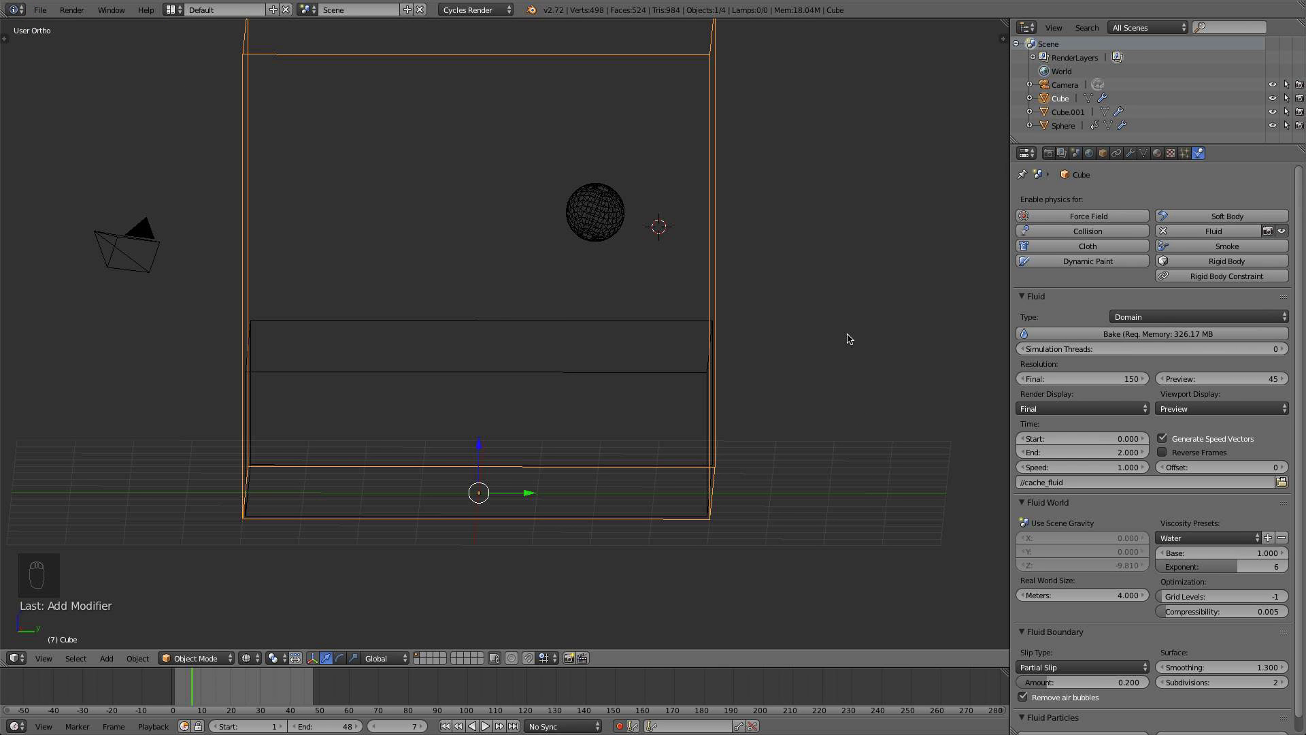
Bake the domain's fluid simulation and stop the running bake job partway
{"action": "scroll", "coordinate": [804, 303], "scroll_direction": "up", "scroll_amount": 2}
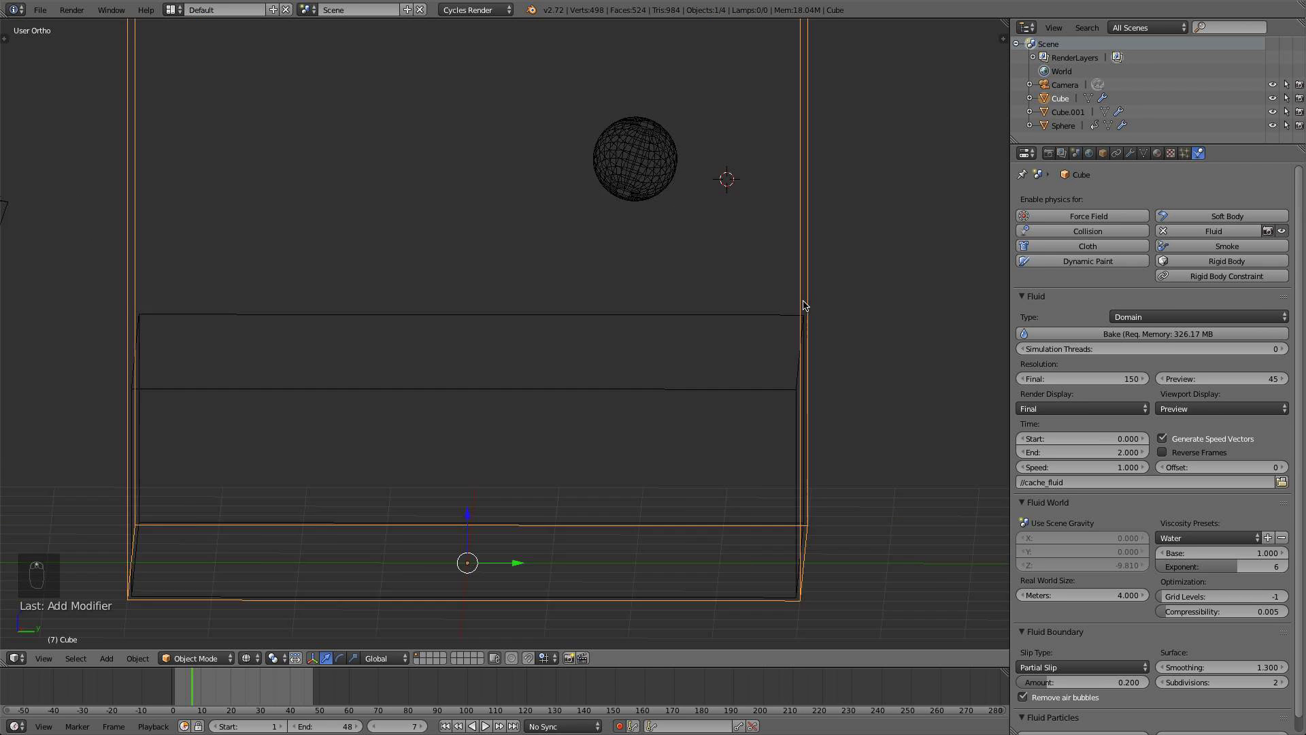
{"action": "scroll", "coordinate": [805, 303], "scroll_direction": "down", "scroll_amount": 2}
{"action": "left_click", "coordinate": [1160, 335]}
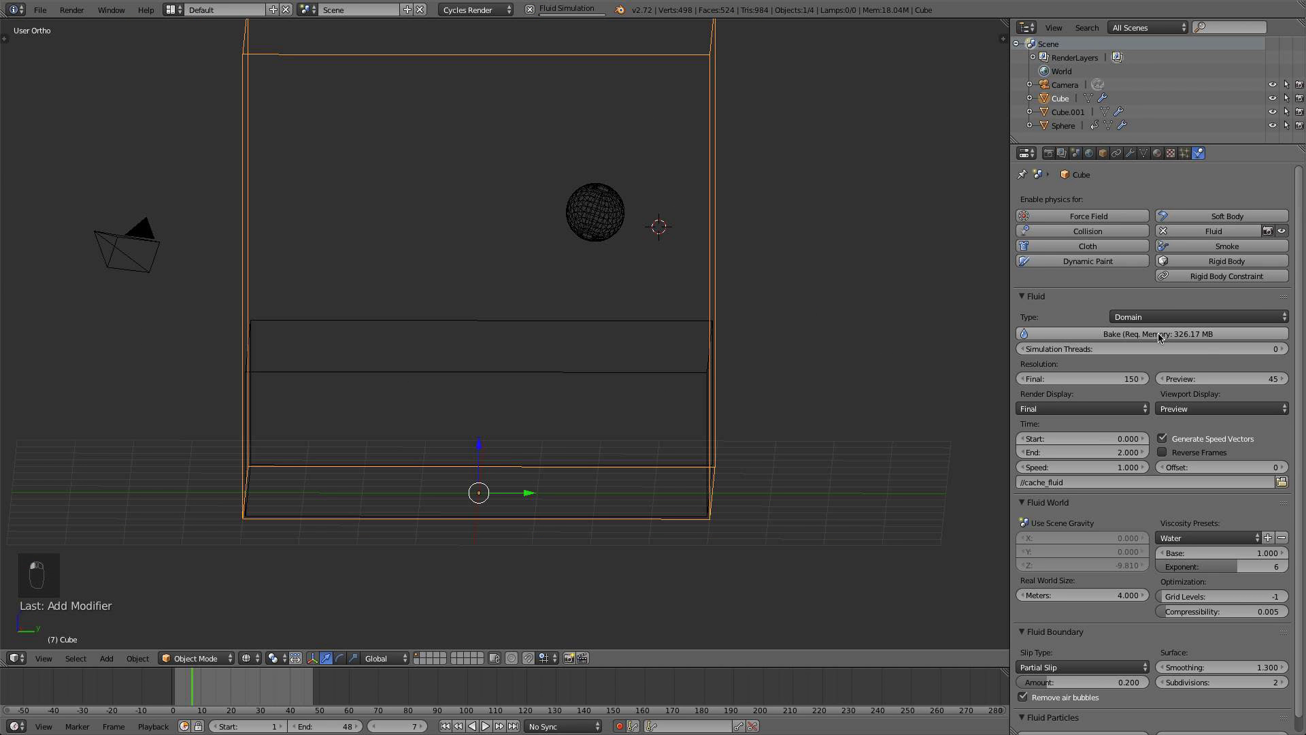
{"action": "scroll", "coordinate": [982, 464], "scroll_direction": "down", "scroll_amount": 3}
{"action": "middle_click_drag", "start_coordinate": [982, 464], "coordinate": [864, 452]}
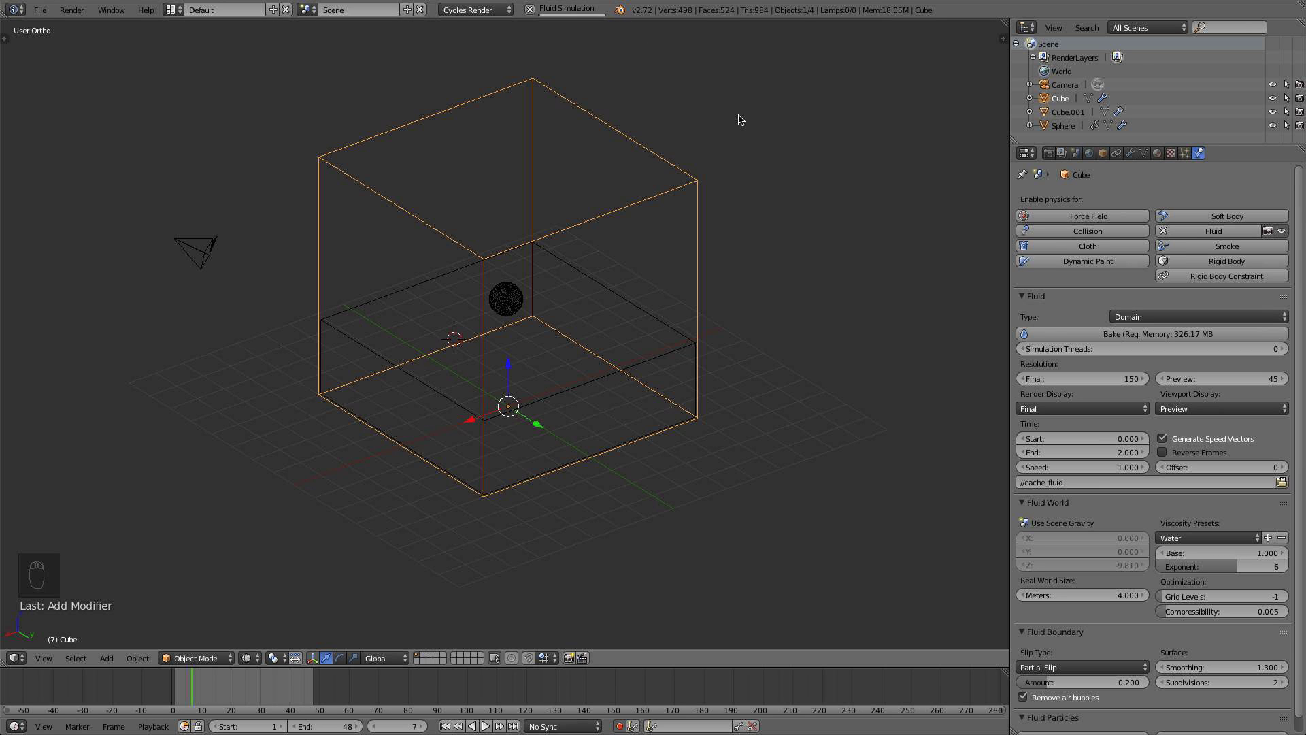
{"action": "middle_click_drag", "start_coordinate": [739, 123], "coordinate": [744, 170]}
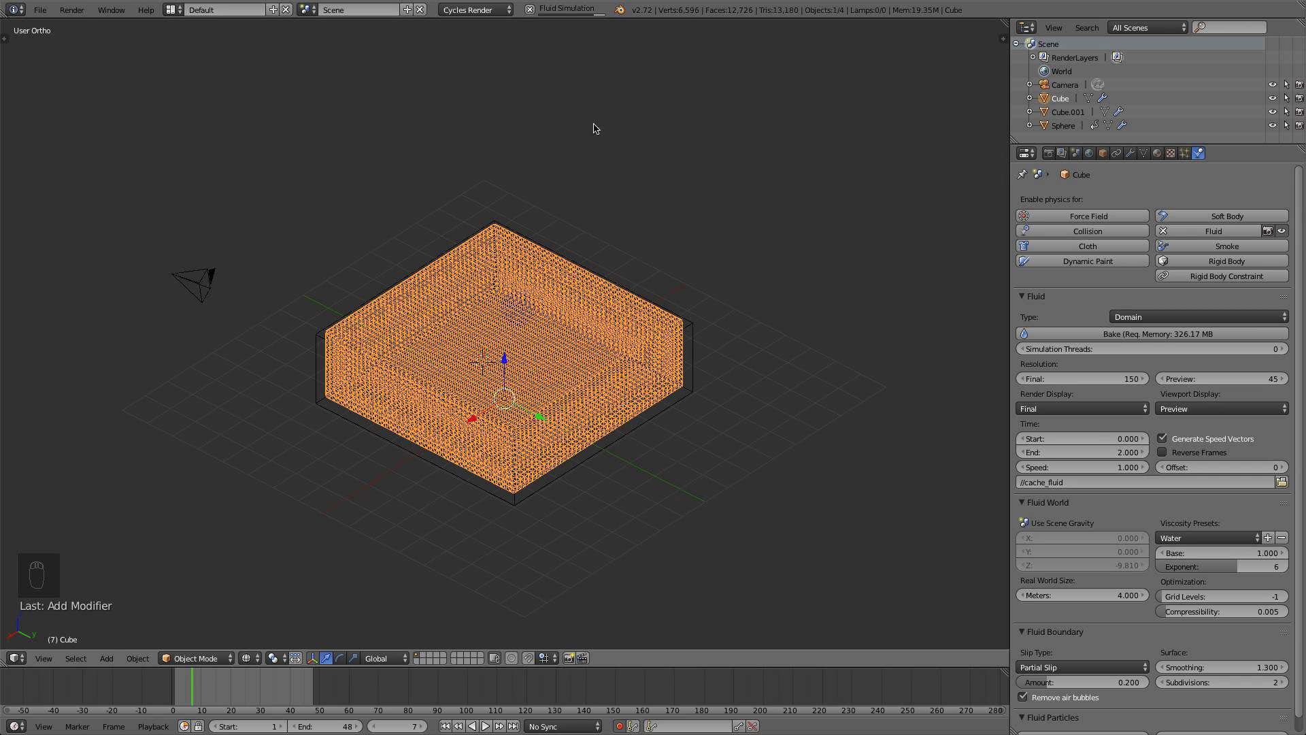
{"action": "left_click", "coordinate": [530, 11]}
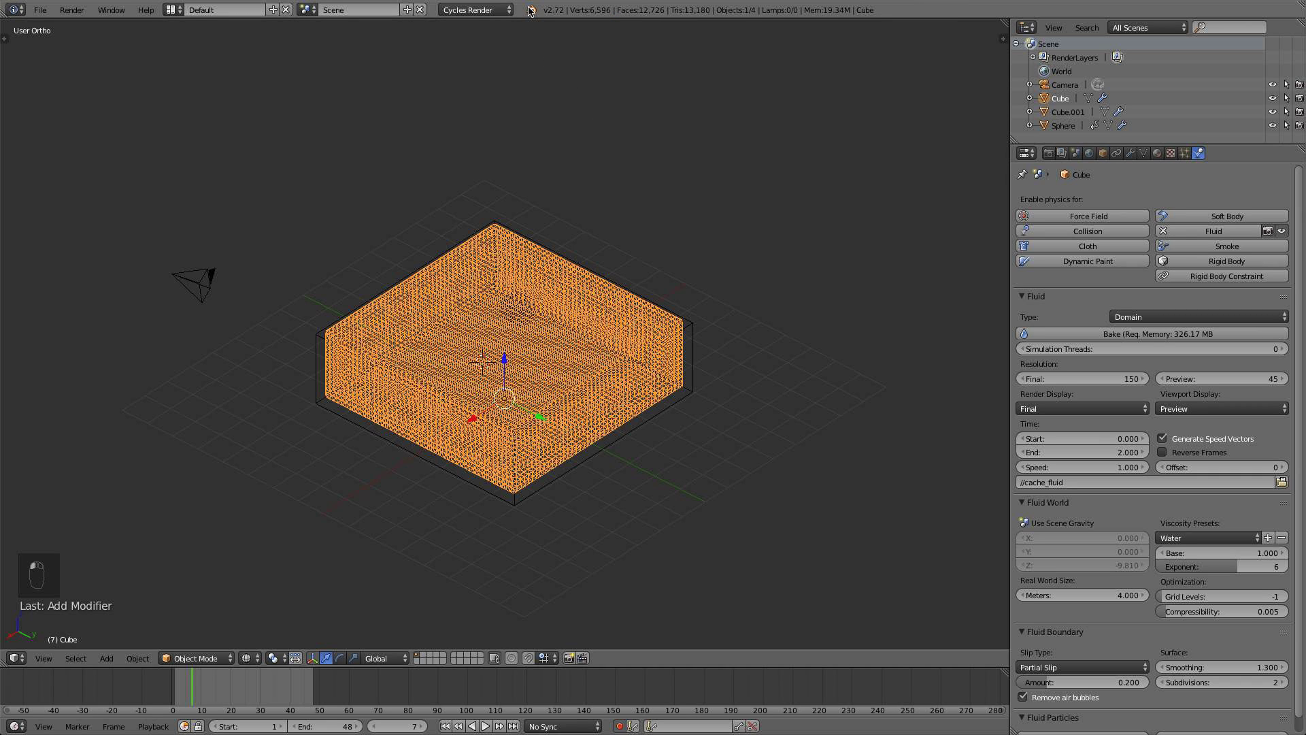
Go to frame 25 and show the scene in solid shading
{"action": "middle_click_drag", "start_coordinate": [562, 414], "coordinate": [651, 339]}
{"action": "scroll", "coordinate": [355, 572], "scroll_direction": "up", "scroll_amount": 3}
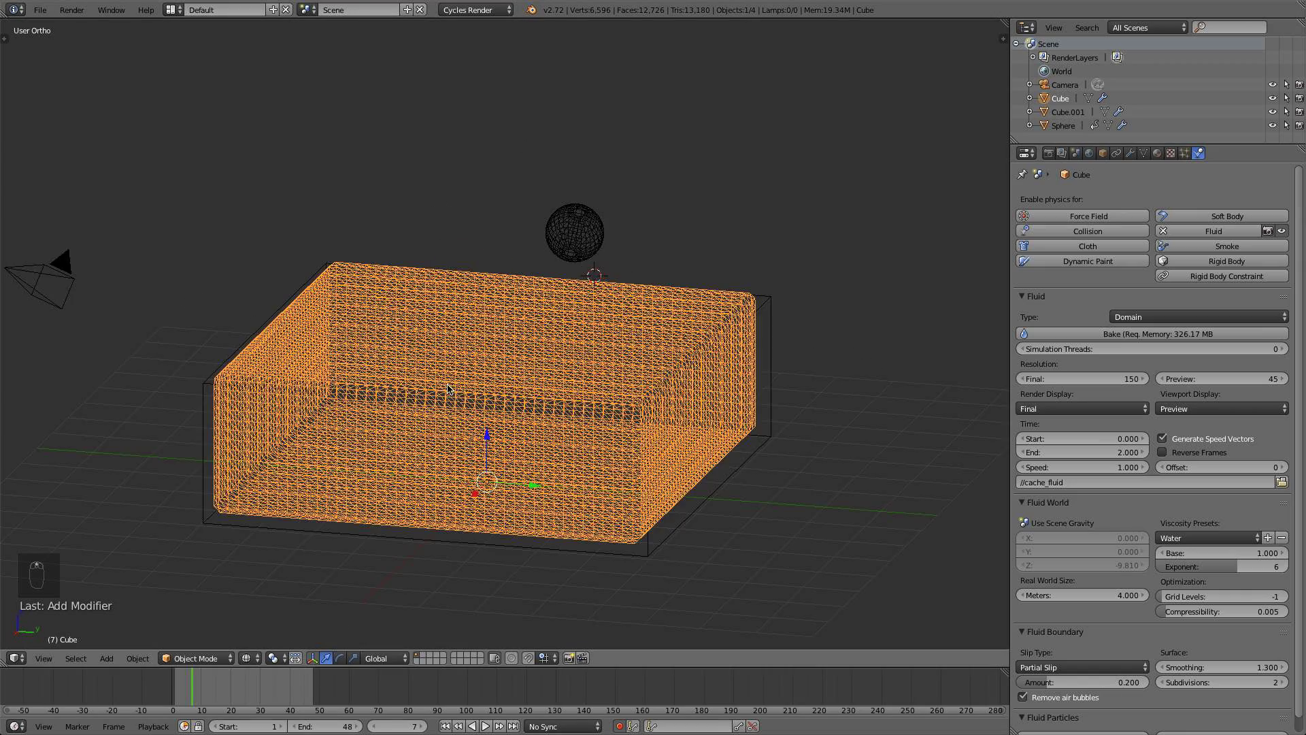
{"action": "middle_click_drag", "start_coordinate": [346, 602], "coordinate": [376, 589]}
{"action": "left_click_drag", "start_coordinate": [263, 692], "coordinate": [245, 695]}
{"action": "key", "text": "z"}
{"action": "scroll", "coordinate": [472, 465], "scroll_direction": "up", "scroll_amount": 2}
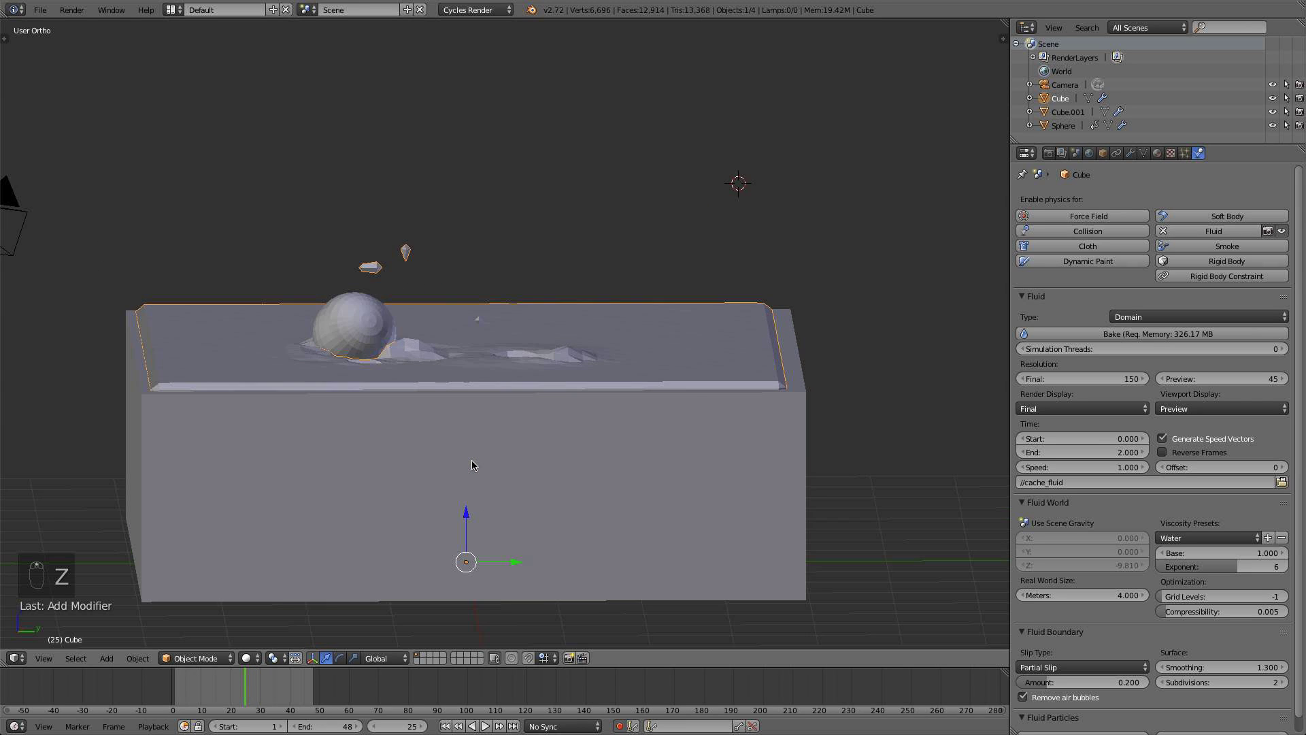
Step back and forth through the frames to examine the splash in preview quality, ending on frame 21
{"action": "scroll", "coordinate": [472, 464], "scroll_direction": "down", "scroll_amount": 1}
{"action": "key", "text": "Left"}
{"action": "key", "text": "Left"}
{"action": "key", "text": "Left"}
{"action": "key", "text": "Left"}
{"action": "key", "text": "Left"}
{"action": "key", "text": "Left"}
{"action": "key", "text": "Left"}
{"action": "key", "text": "Left"}
{"action": "key", "text": "Left"}
{"action": "key", "text": "Left"}
{"action": "key", "text": "Left"}
{"action": "key", "text": "Left"}
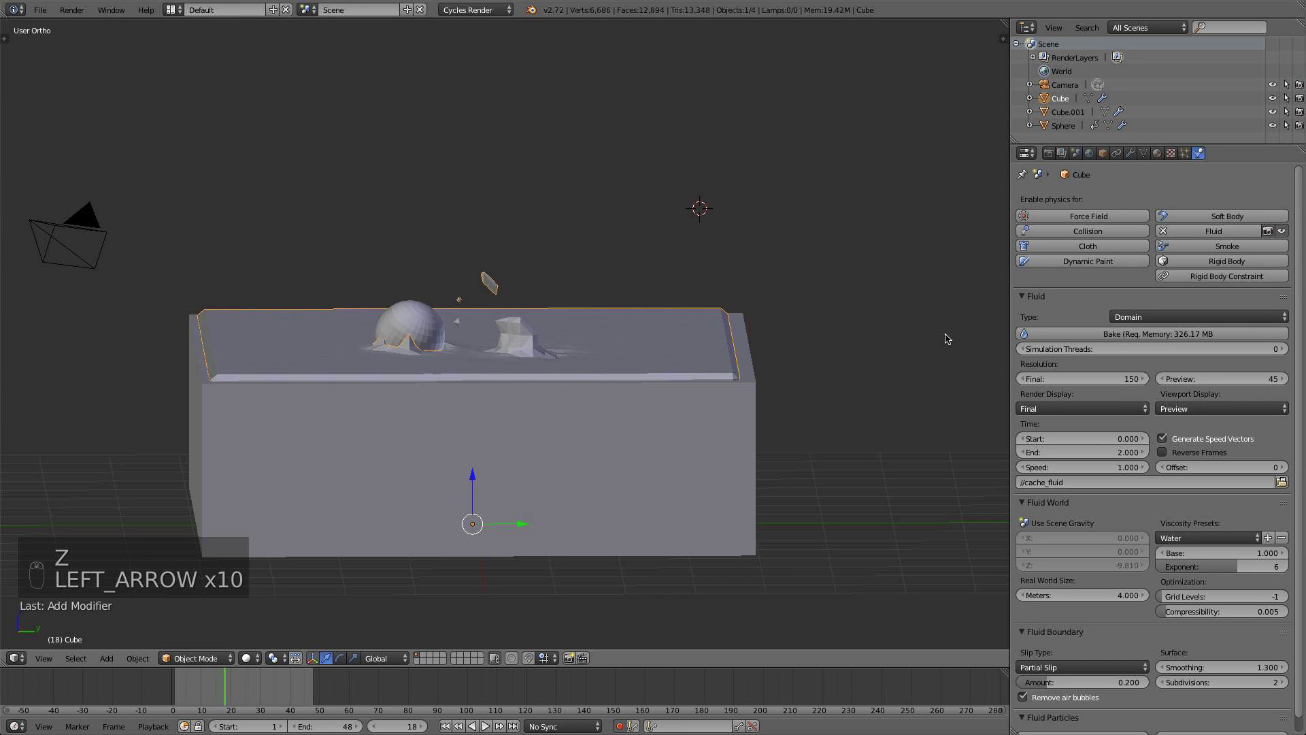
{"action": "key", "text": "Right"}
{"action": "key", "text": "Right"}
{"action": "key", "text": "Right"}
{"action": "key", "text": "Right"}
{"action": "key", "text": "Right"}
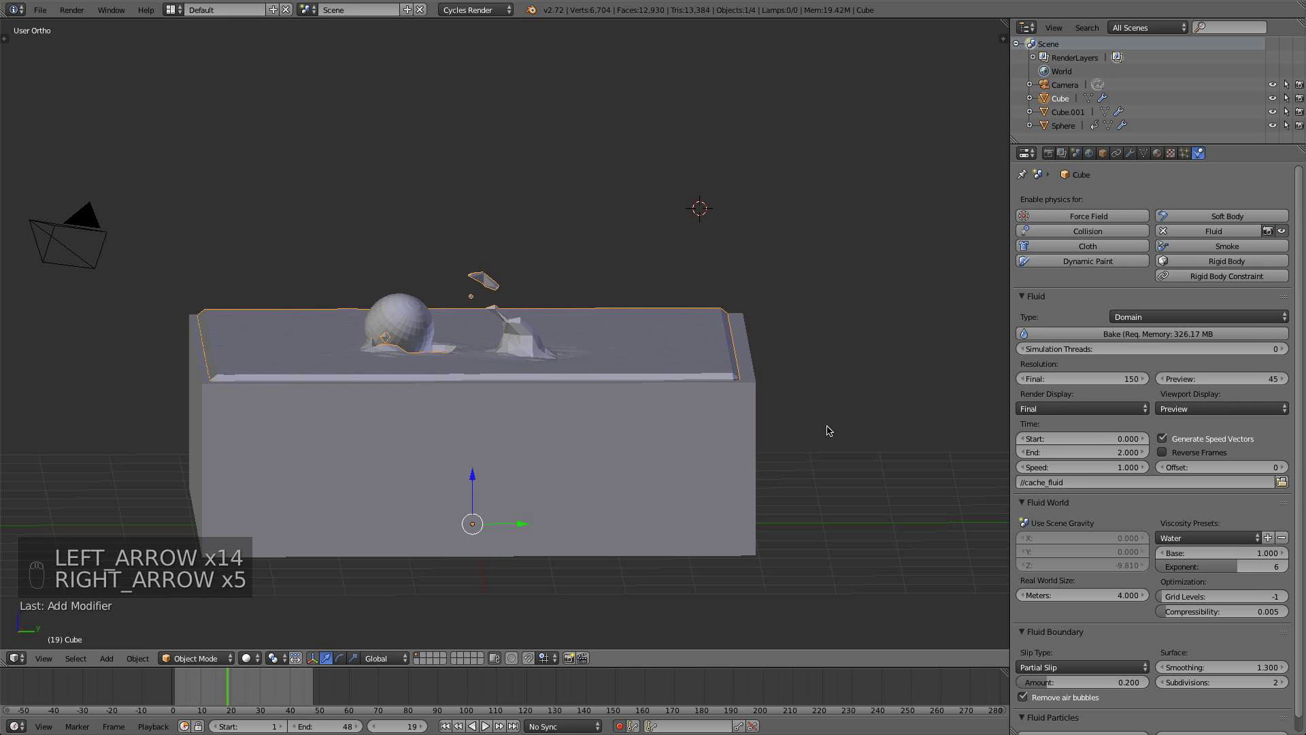
{"action": "key", "text": "Left"}
{"action": "key", "text": "Right"}
{"action": "key", "text": "Right"}
{"action": "key", "text": "Right"}
{"action": "key", "text": "Right"}
{"action": "key", "text": "Right"}
{"action": "key", "text": "Right"}
{"action": "key", "text": "Left"}
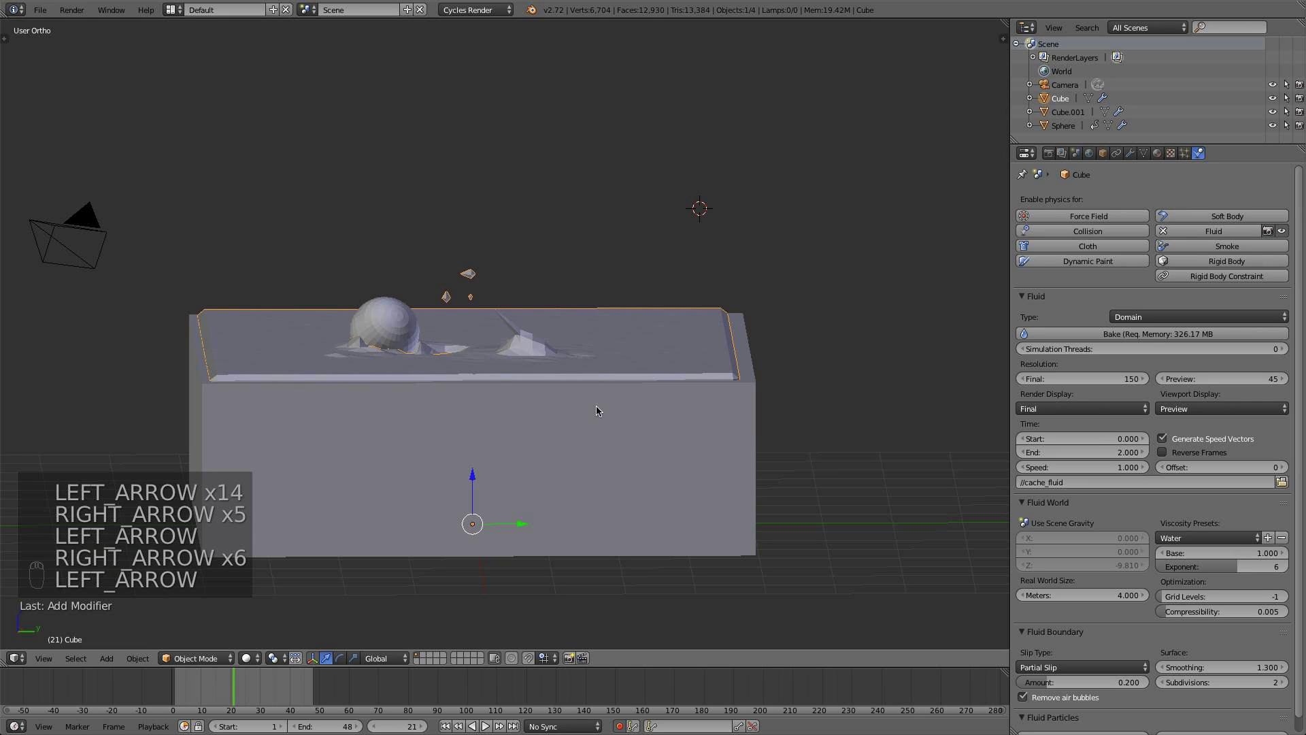
Set the fluid domain's viewport display mode to Final
{"action": "left_click", "coordinate": [1193, 409]}
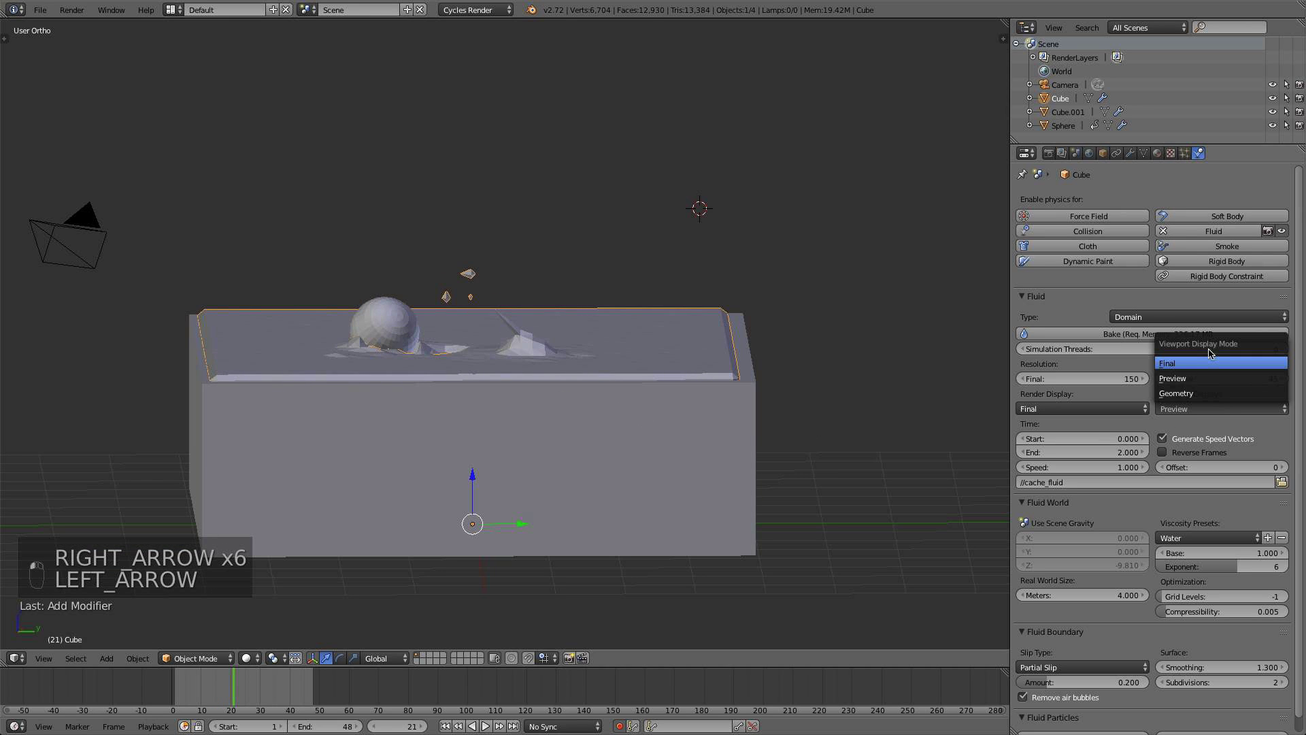
{"action": "left_click", "coordinate": [1175, 363]}
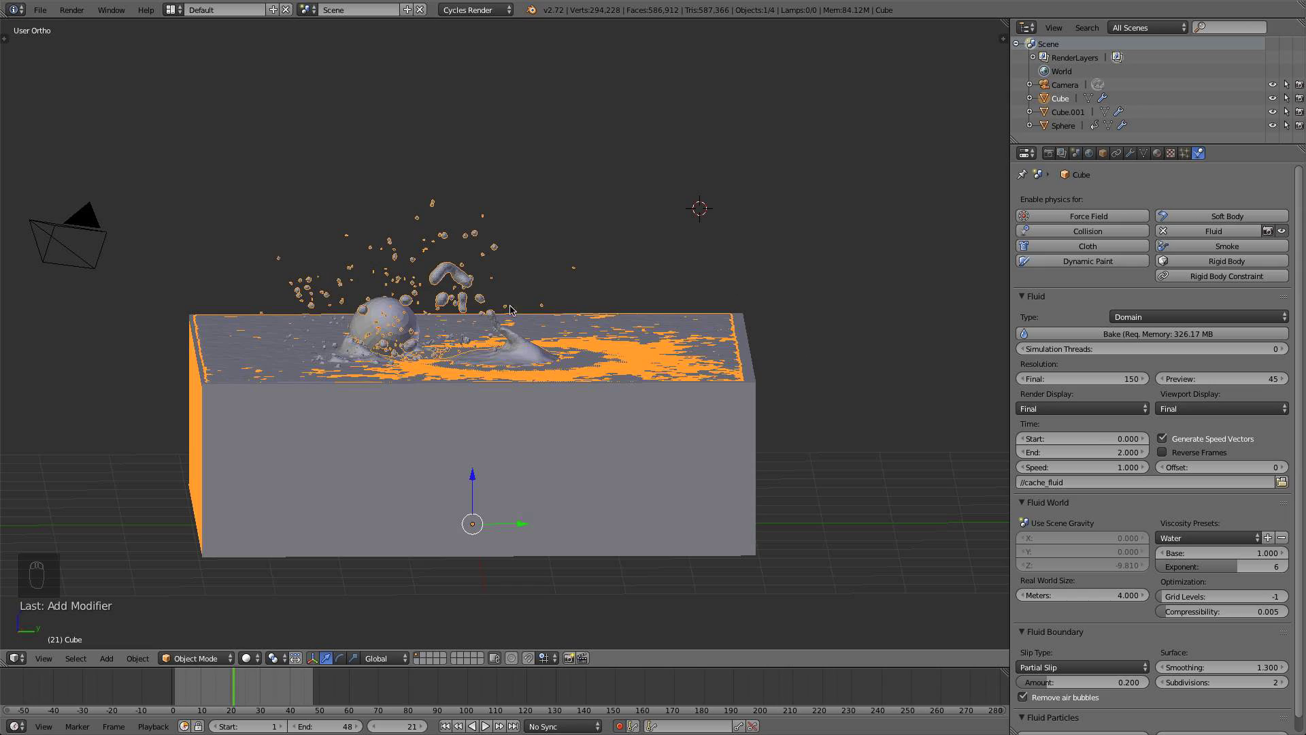
{"action": "mouse_move", "coordinate": [500, 330]}
{"action": "middle_mouse_down"}
{"action": "mouse_move", "coordinate": [505, 368]}
{"action": "mouse_move", "coordinate": [604, 408]}
{"action": "mouse_move", "coordinate": [644, 345]}
{"action": "mouse_move", "coordinate": [524, 332]}
{"action": "middle_mouse_up"}
{"action": "scroll", "coordinate": [643, 345], "scroll_direction": "up", "scroll_amount": 4}
Step through the frames around the sphere's impact to examine the final-quality splash, ending on frame 19
{"action": "key", "text": "Left"}
{"action": "key", "text": "Left"}
{"action": "key", "text": "Left"}
{"action": "key", "text": "Left"}
{"action": "key", "text": "Left"}
{"action": "key", "text": "Left"}
{"action": "key", "text": "Left"}
{"action": "key", "text": "Left"}
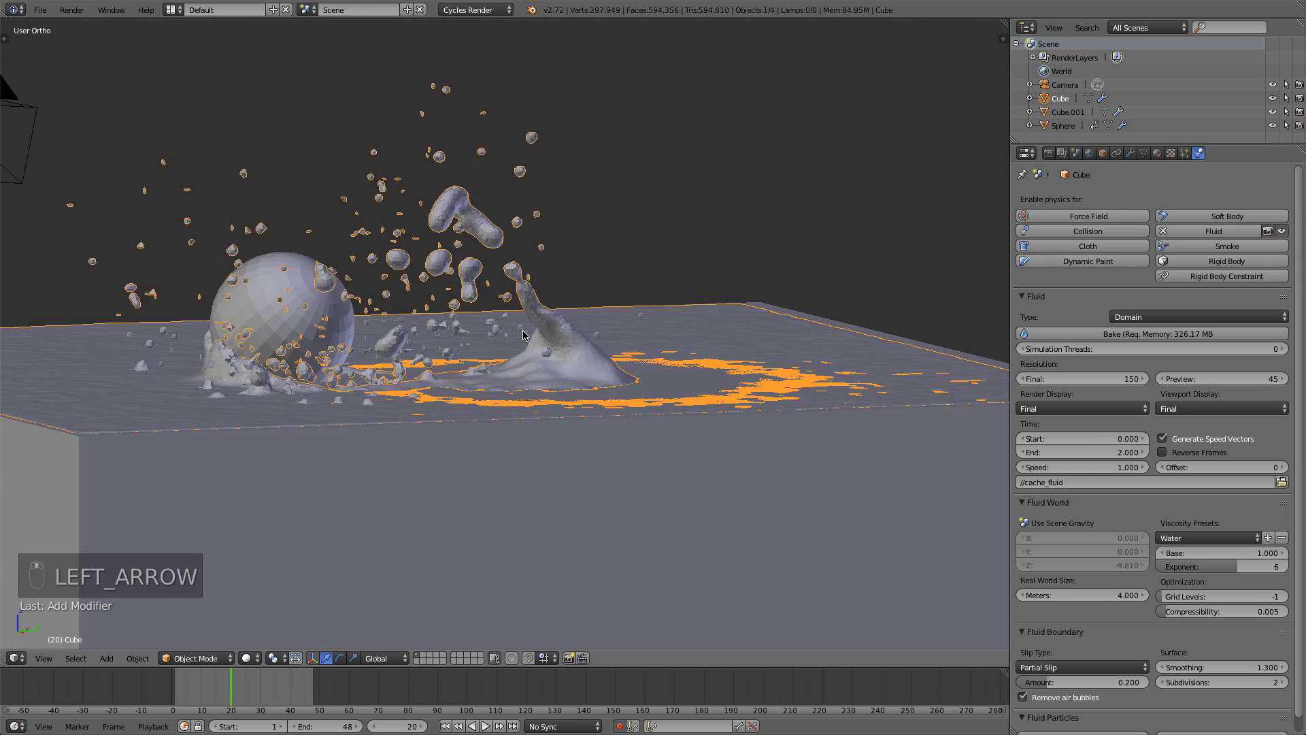
{"action": "key", "text": "Left"}
{"action": "key", "text": "Left"}
{"action": "key", "text": "Left"}
{"action": "key", "text": "Left"}
{"action": "key", "text": "Left"}
{"action": "key", "text": "Left"}
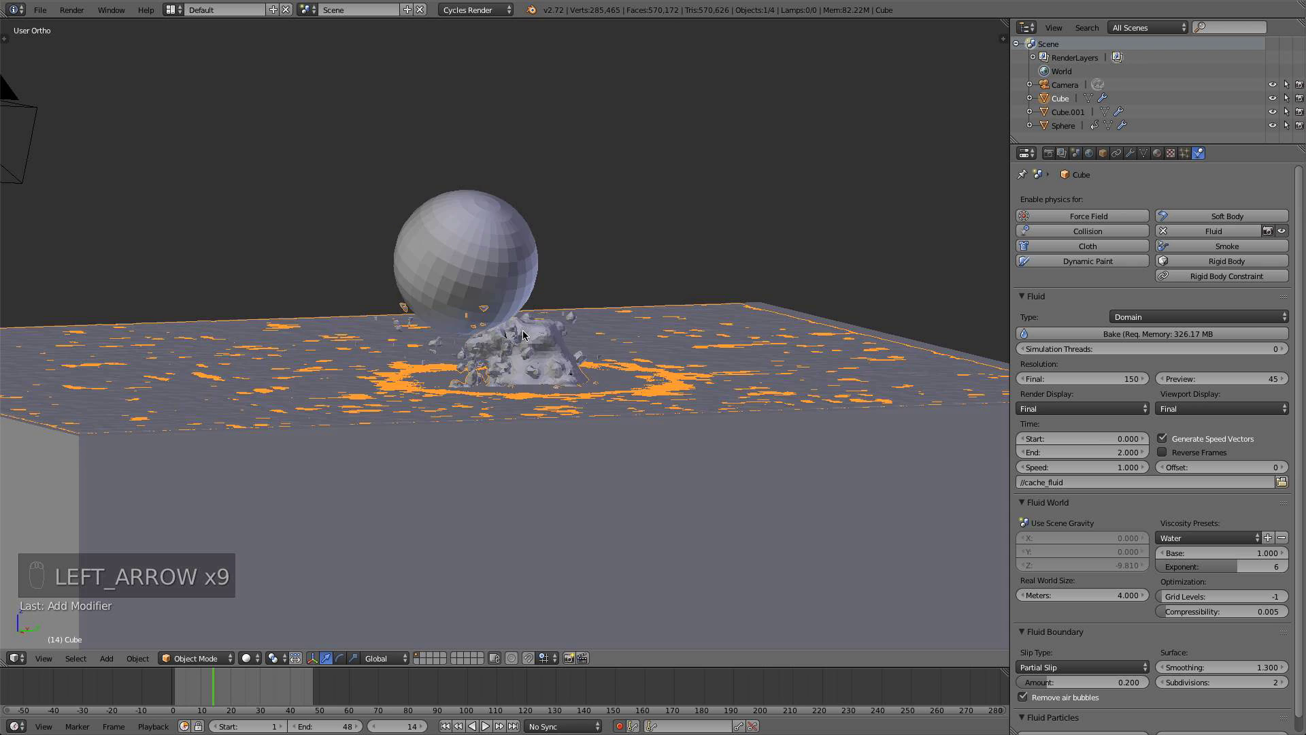
{"action": "key", "text": "Left"}
{"action": "key", "text": "Right"}
{"action": "key", "text": "Right"}
{"action": "key", "text": "Right"}
{"action": "key", "text": "Right"}
{"action": "key", "text": "Right"}
{"action": "key", "text": "Right"}
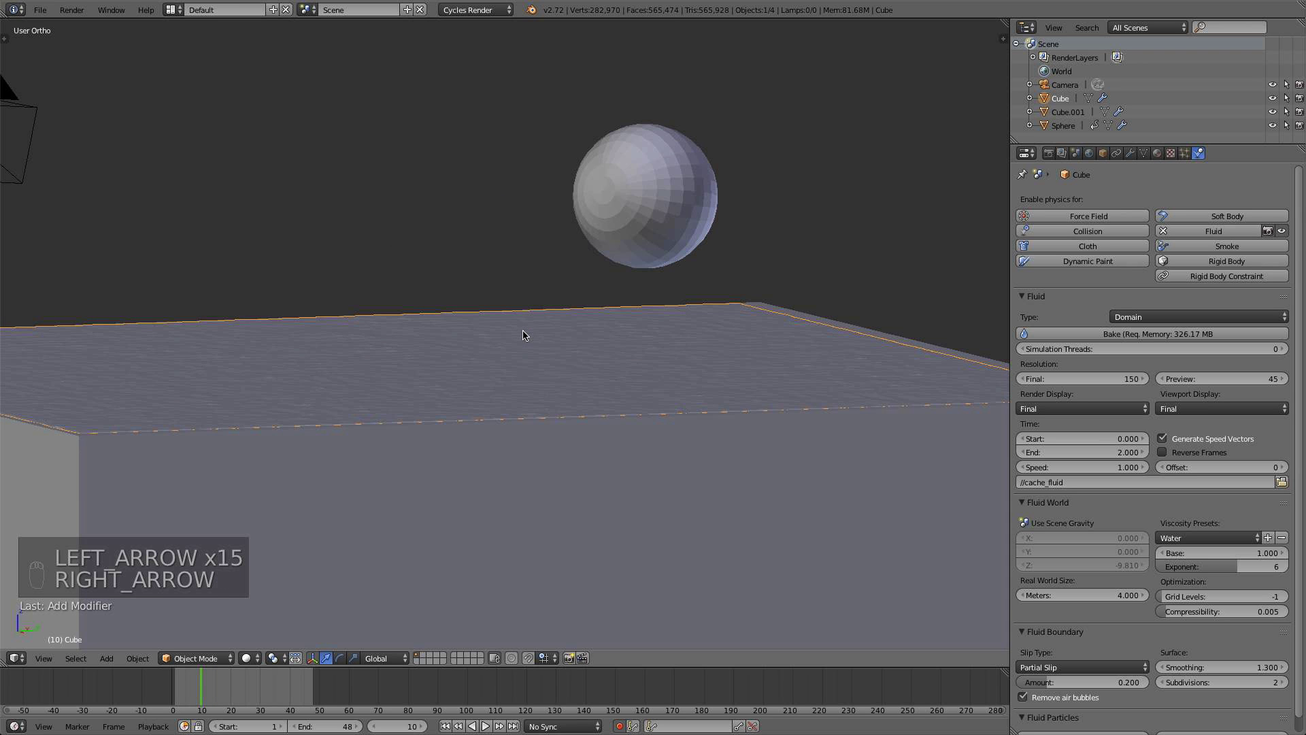
{"action": "key", "text": "Right"}
{"action": "key", "text": "Right"}
{"action": "key", "text": "Right"}
{"action": "key", "text": "Right"}
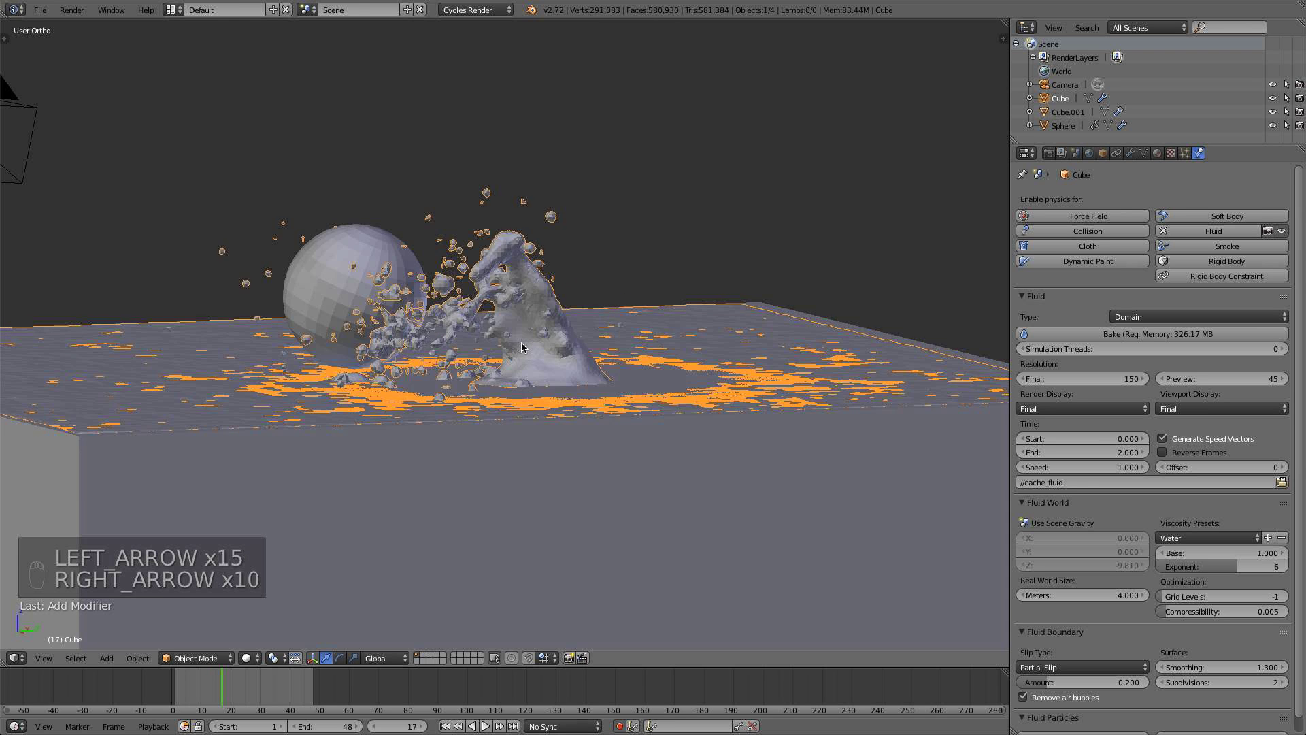
{"action": "scroll", "coordinate": [521, 341], "scroll_direction": "down", "scroll_amount": 3}
{"action": "key", "text": "Right"}
{"action": "key", "text": "Right"}
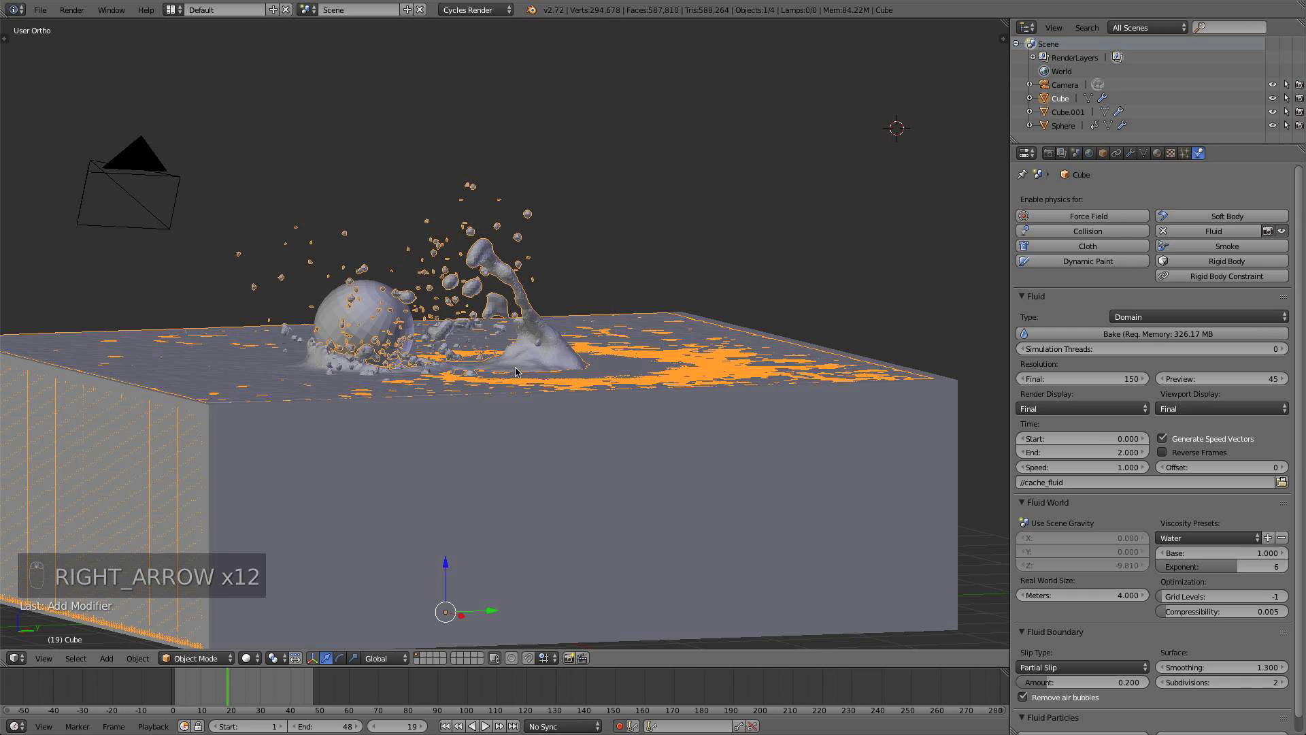
Examine the splash shape from above and from the side over frames 17 to 22, ending on frame 21
{"action": "middle_click_drag", "start_coordinate": [500, 283], "coordinate": [486, 379]}
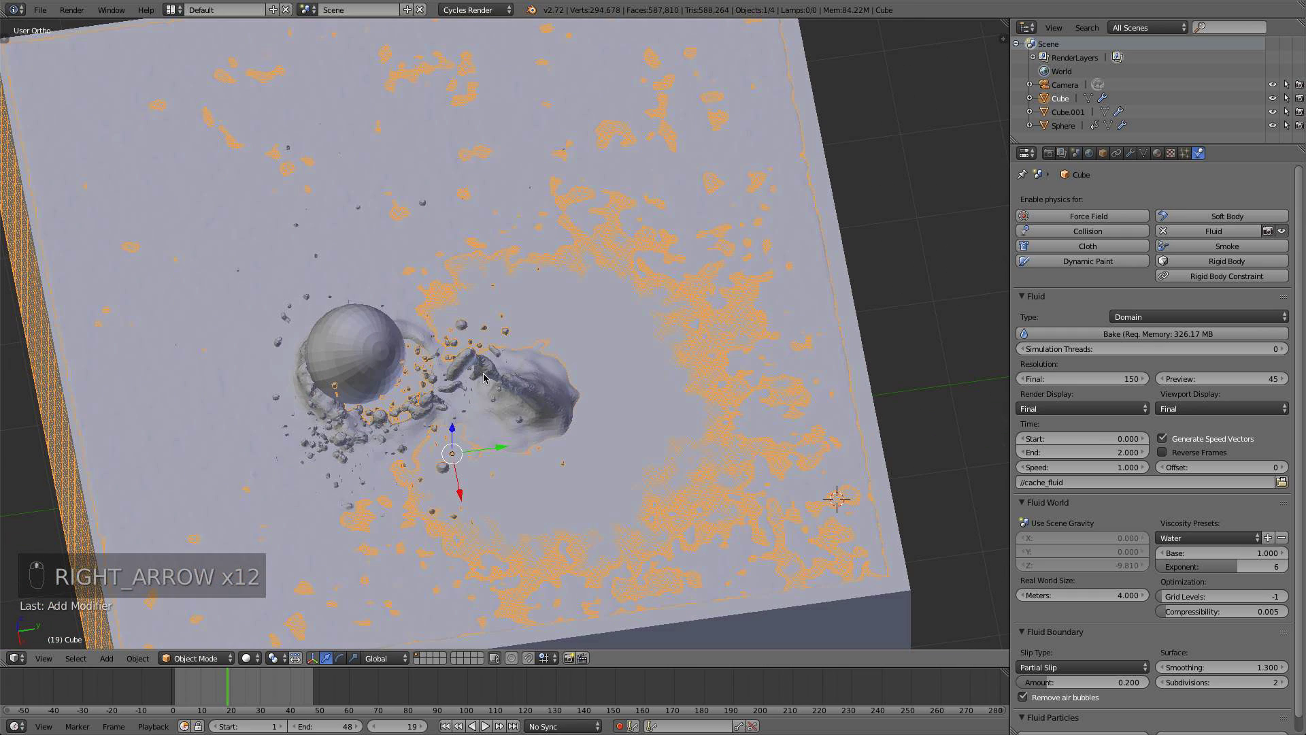
{"action": "middle_click_drag", "start_coordinate": [370, 361], "coordinate": [440, 322]}
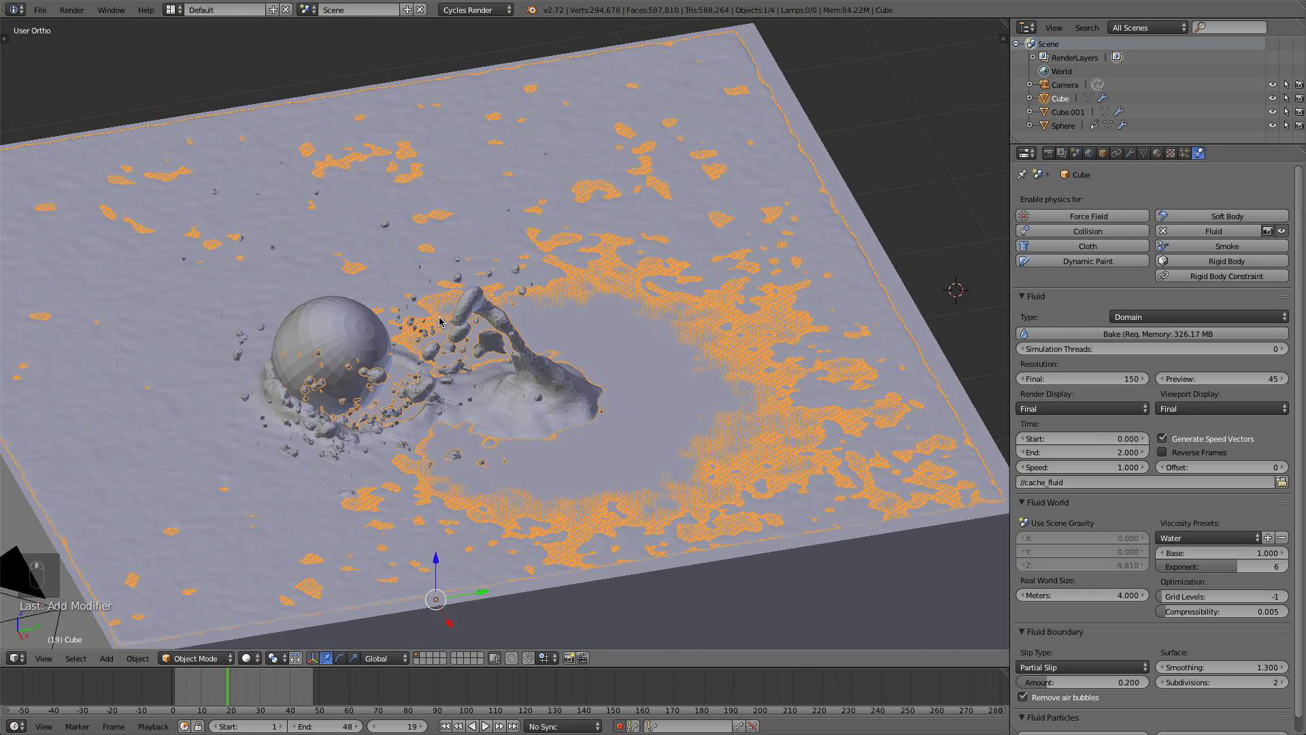
{"action": "middle_click_drag", "start_coordinate": [549, 300], "coordinate": [634, 232]}
{"action": "key", "text": "KP_0"}
{"action": "key", "text": "Left"}
{"action": "key", "text": "Left"}
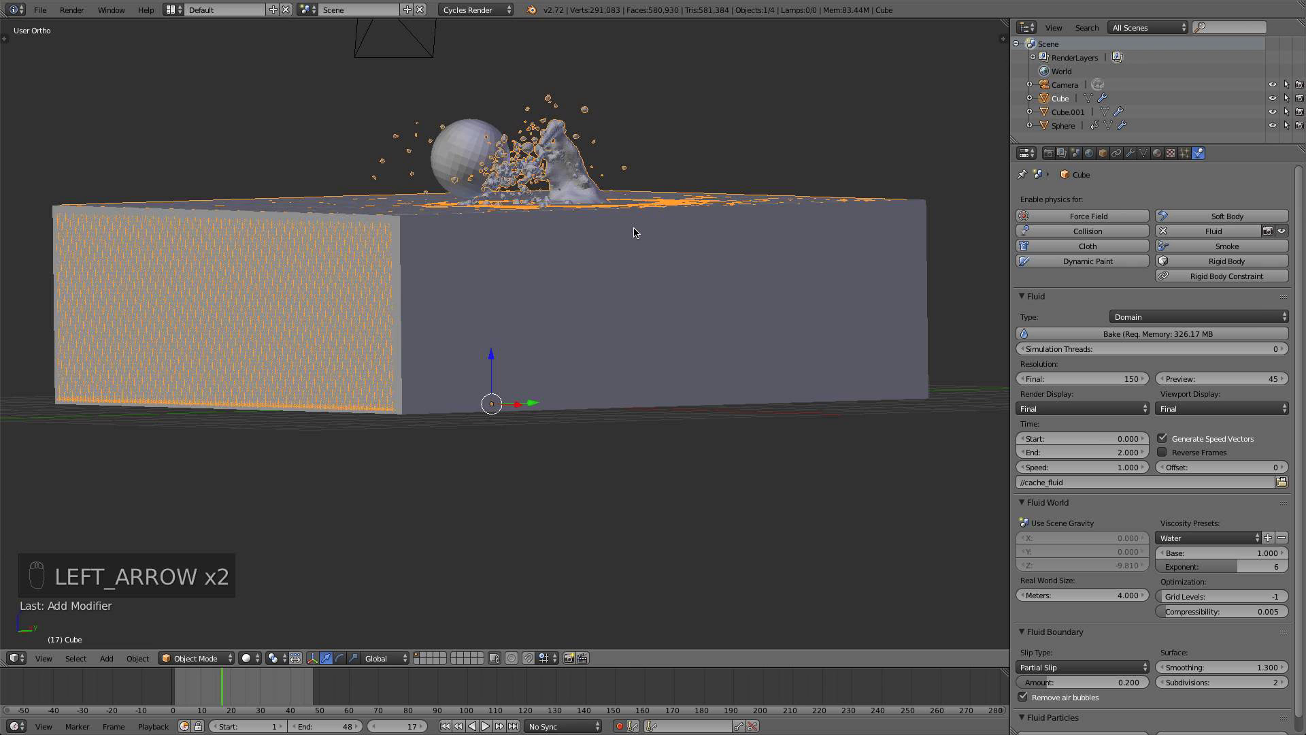
{"action": "key", "text": "Right"}
{"action": "key", "text": "Right"}
{"action": "key", "text": "Right"}
{"action": "key", "text": "Right"}
{"action": "key", "text": "Right"}
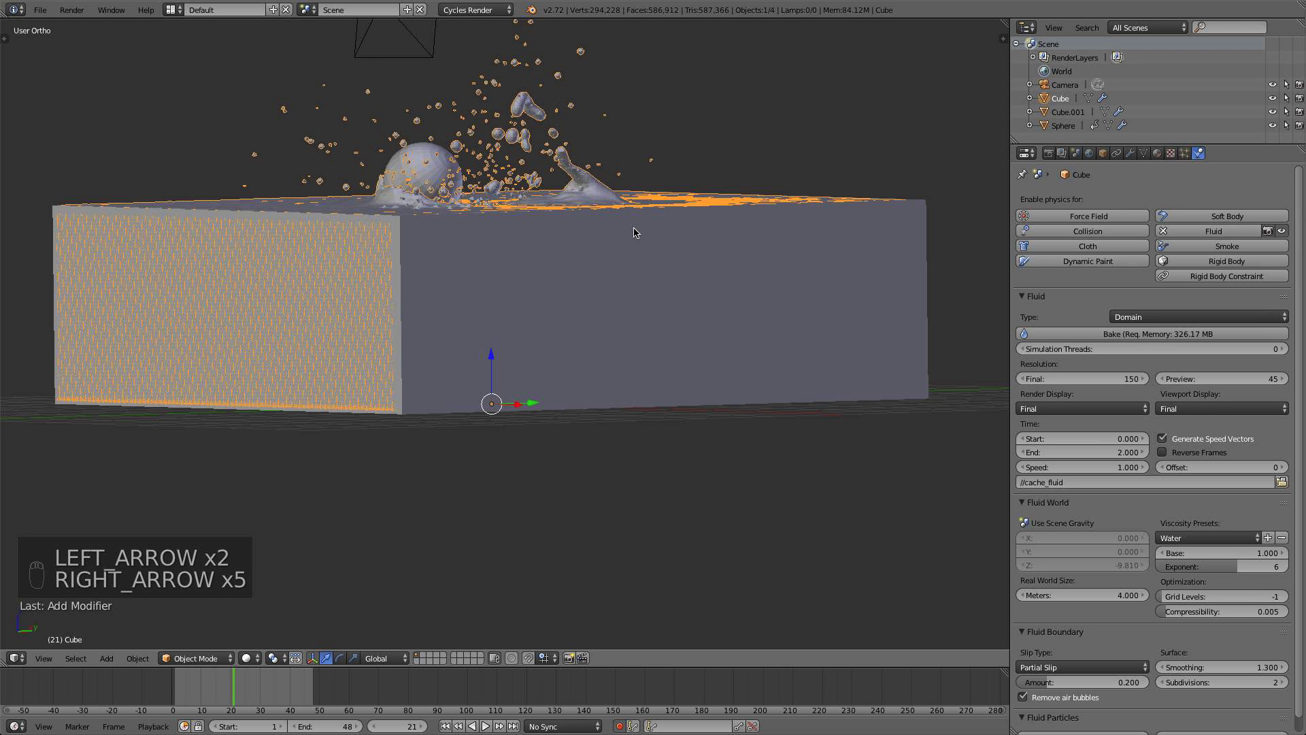
{"action": "key", "text": "Right"}
{"action": "key", "text": "Left"}
Apply smooth shading to the fluid domain mesh
{"action": "middle_click_drag", "start_coordinate": [611, 250], "coordinate": [584, 272]}
{"action": "key", "text": "t"}
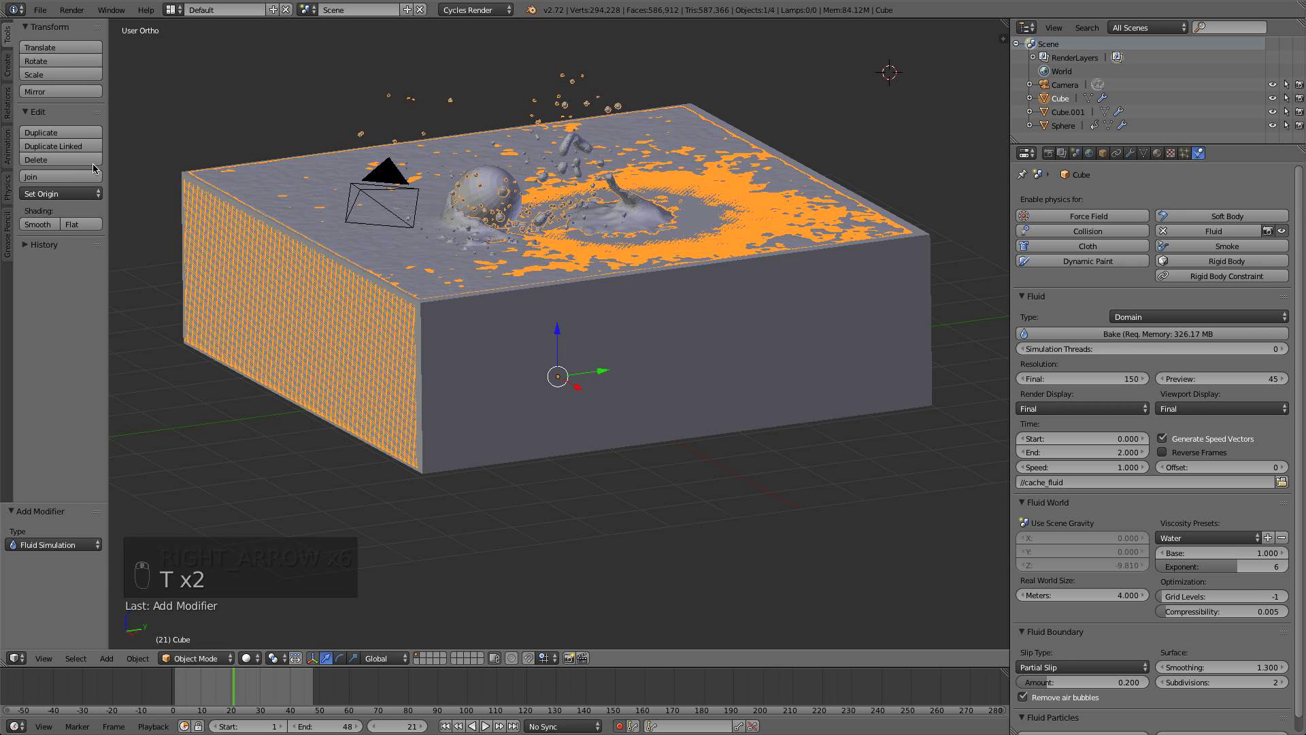
{"action": "left_click", "coordinate": [38, 225]}
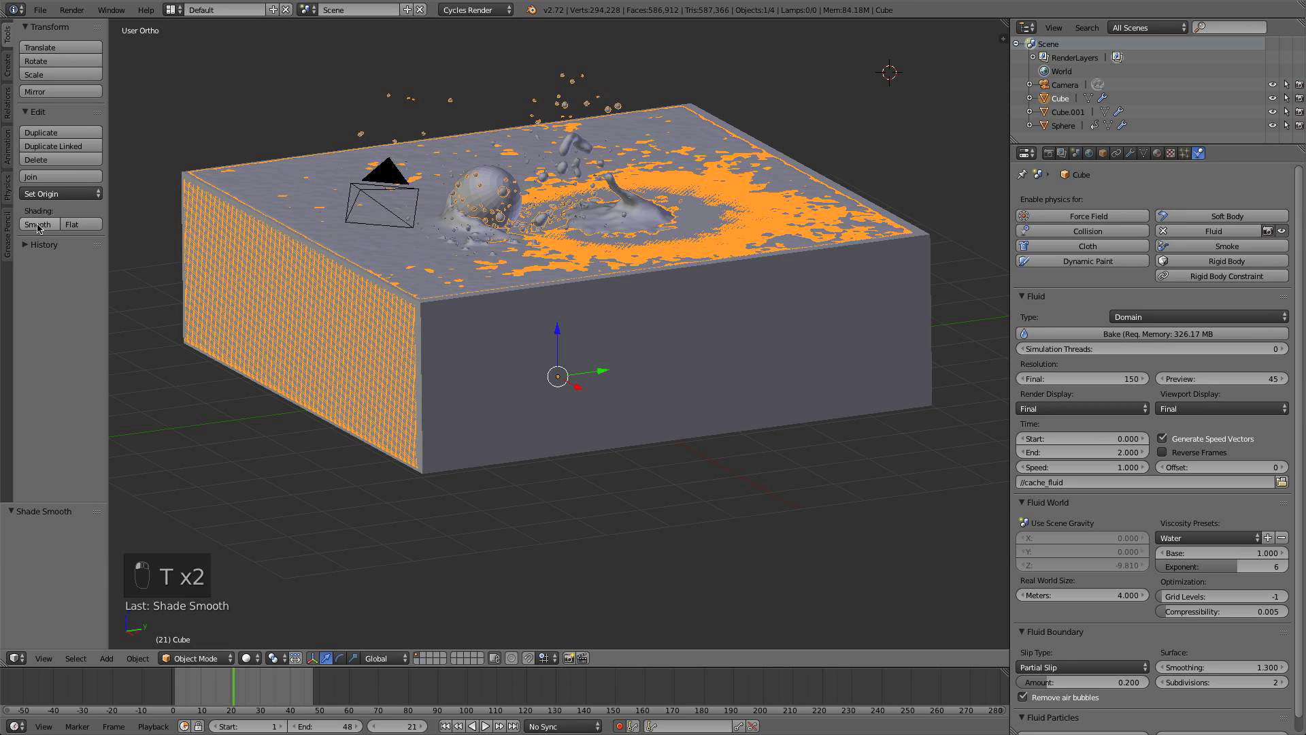
{"action": "key", "text": "t"}
Test hiding and unhiding the inner fluid box, and move it to layer 11
{"action": "right_click", "coordinate": [430, 331]}
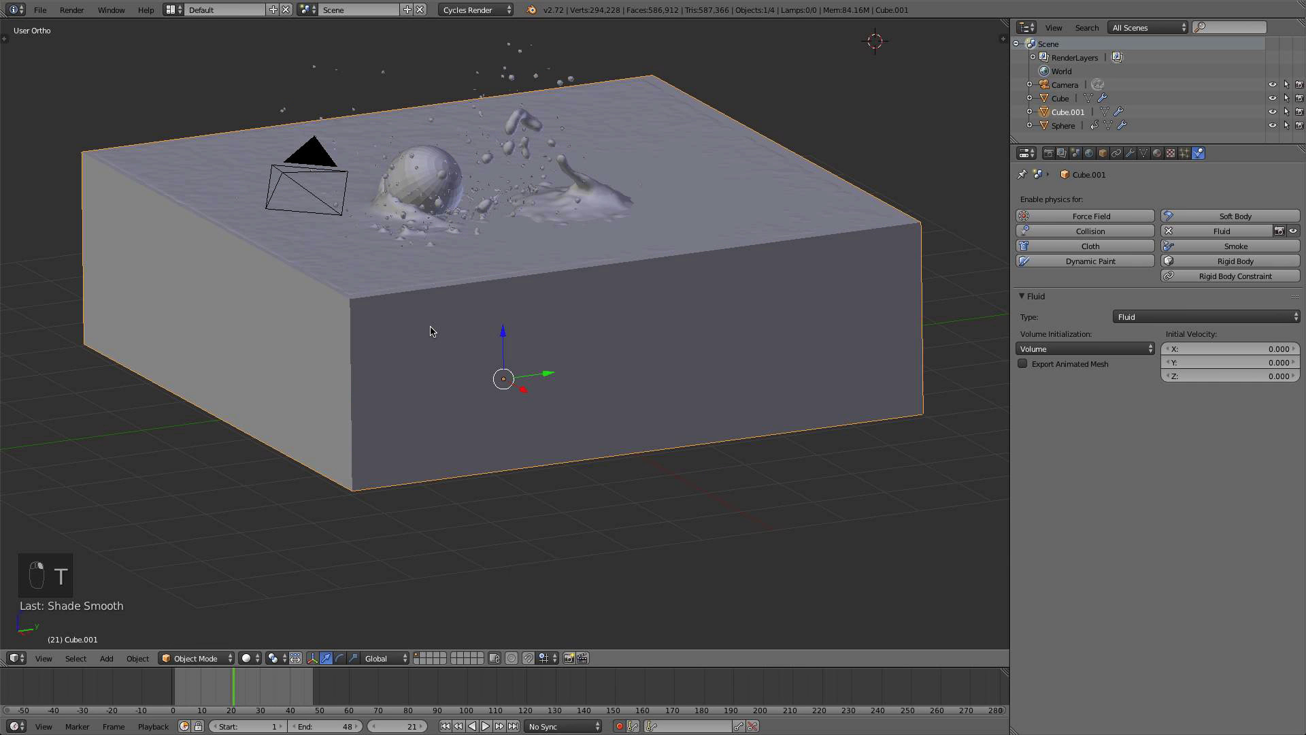
{"action": "key", "text": "h"}
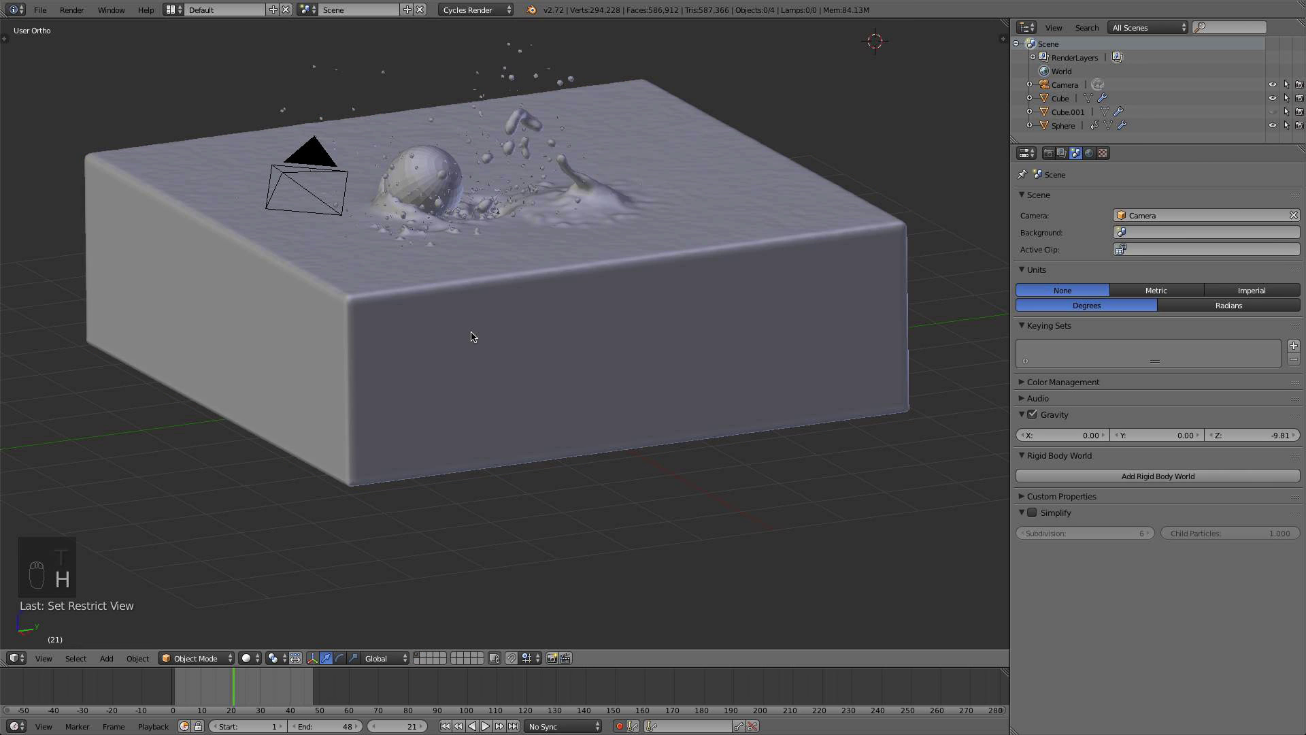
{"action": "key", "text": "alt+h"}
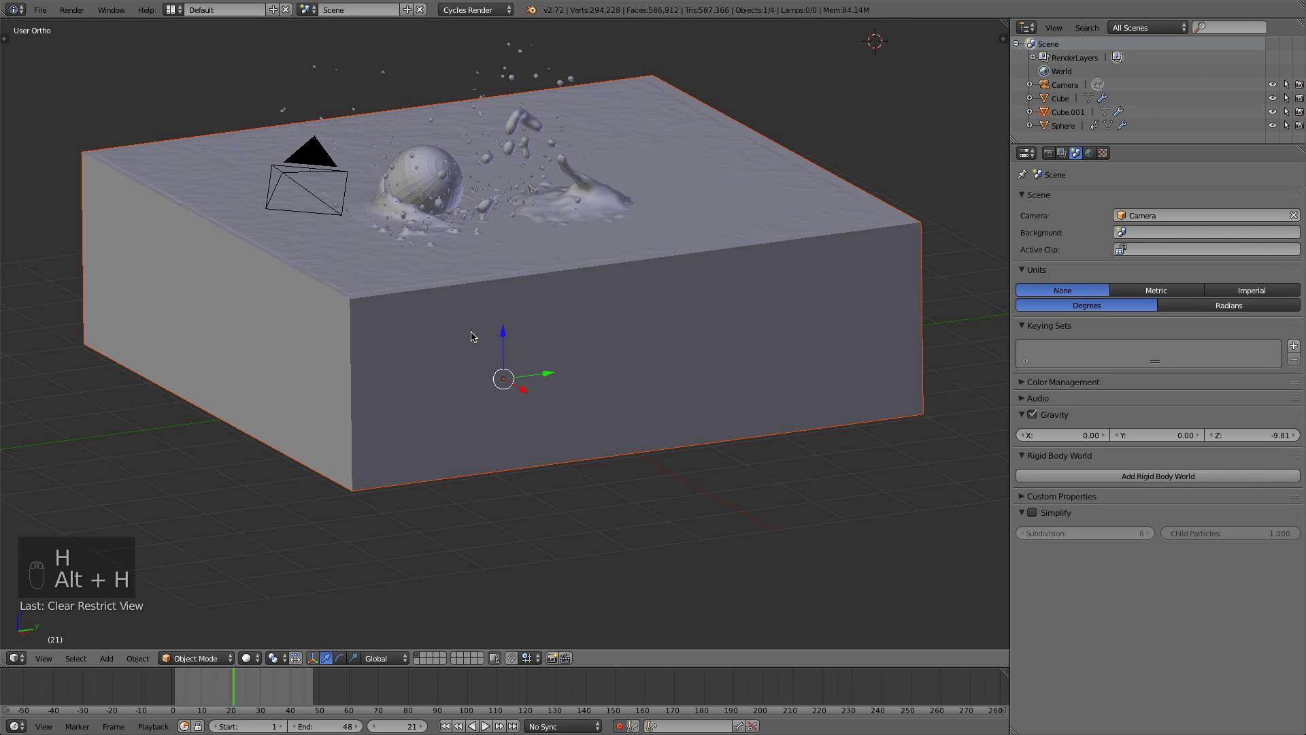
{"action": "key", "text": "m"}
{"action": "left_click", "coordinate": [579, 367]}
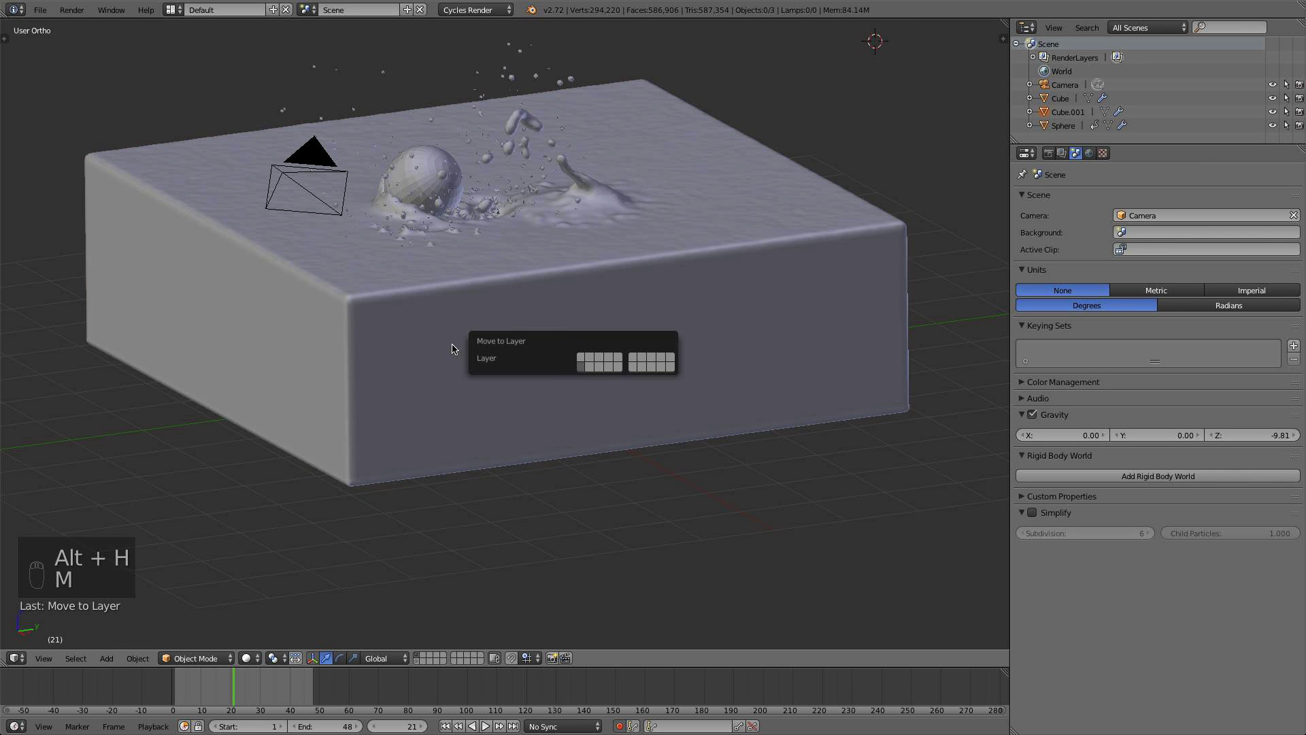
Look over the smoothed splash from different angles and select the fluid domain mesh
{"action": "scroll", "coordinate": [692, 309], "scroll_direction": "down", "scroll_amount": 2}
{"action": "middle_click_drag", "start_coordinate": [690, 310], "coordinate": [652, 347]}
{"action": "scroll", "coordinate": [651, 346], "scroll_direction": "up", "scroll_amount": 3}
{"action": "scroll", "coordinate": [571, 322], "scroll_direction": "down", "scroll_amount": 2}
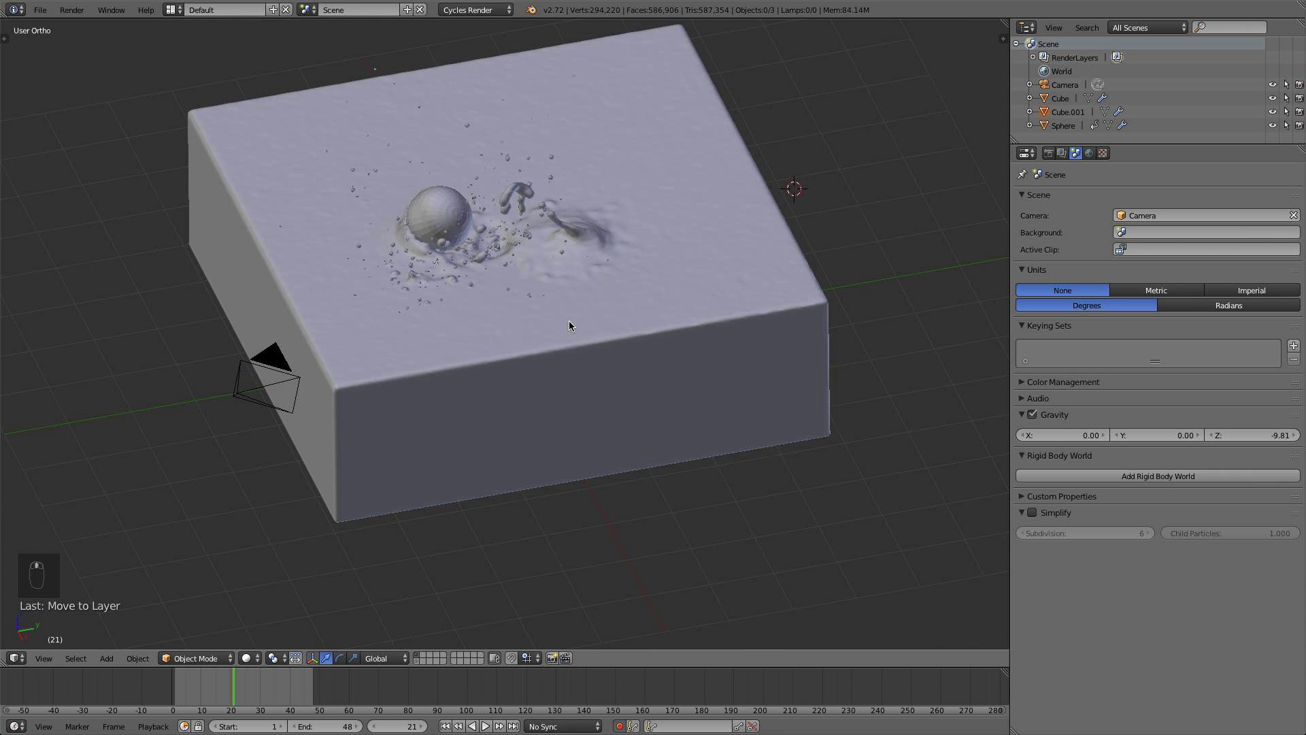
{"action": "middle_click_drag", "start_coordinate": [569, 326], "coordinate": [578, 297]}
{"action": "right_click", "coordinate": [340, 219]}
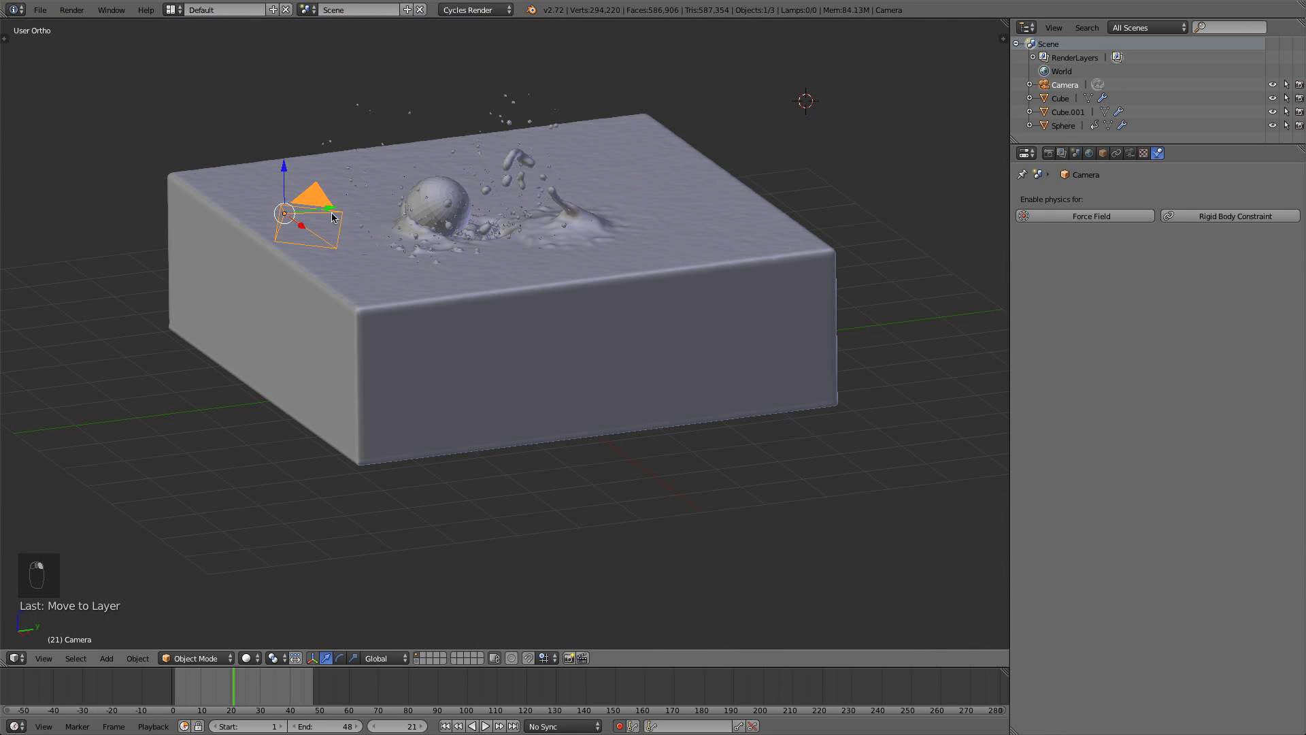
{"action": "right_click", "coordinate": [436, 195]}
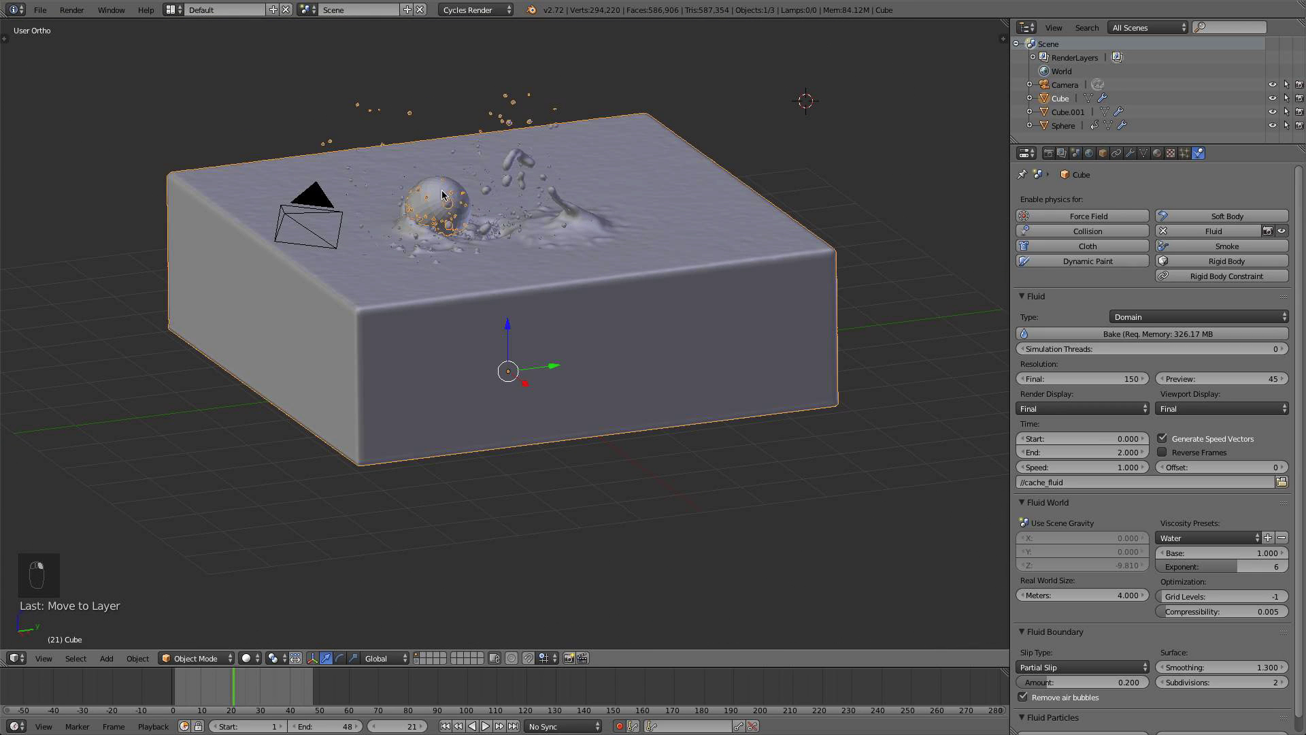
Apply smooth shading to the animated sphere
{"action": "key", "text": "t"}
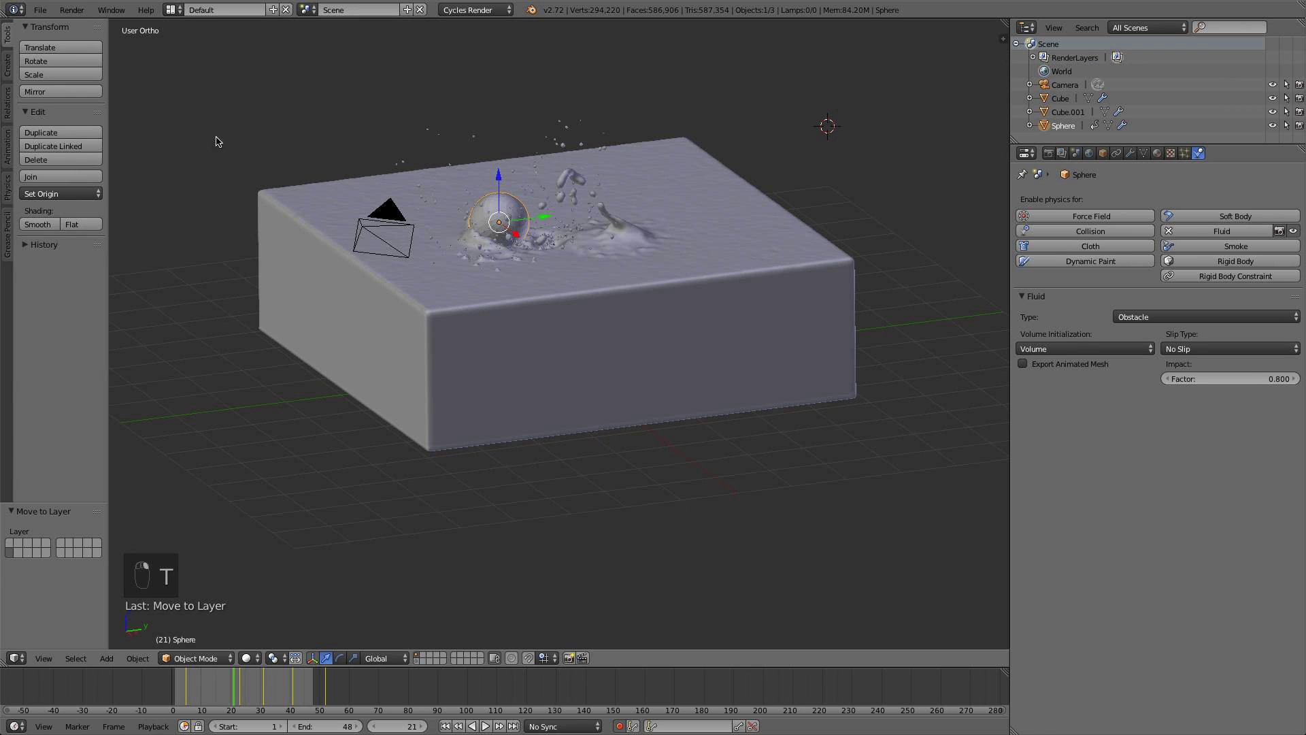
{"action": "left_click", "coordinate": [37, 224]}
{"action": "key", "text": "t"}
Set the camera's focal length to 85 mm
{"action": "right_click", "coordinate": [332, 204]}
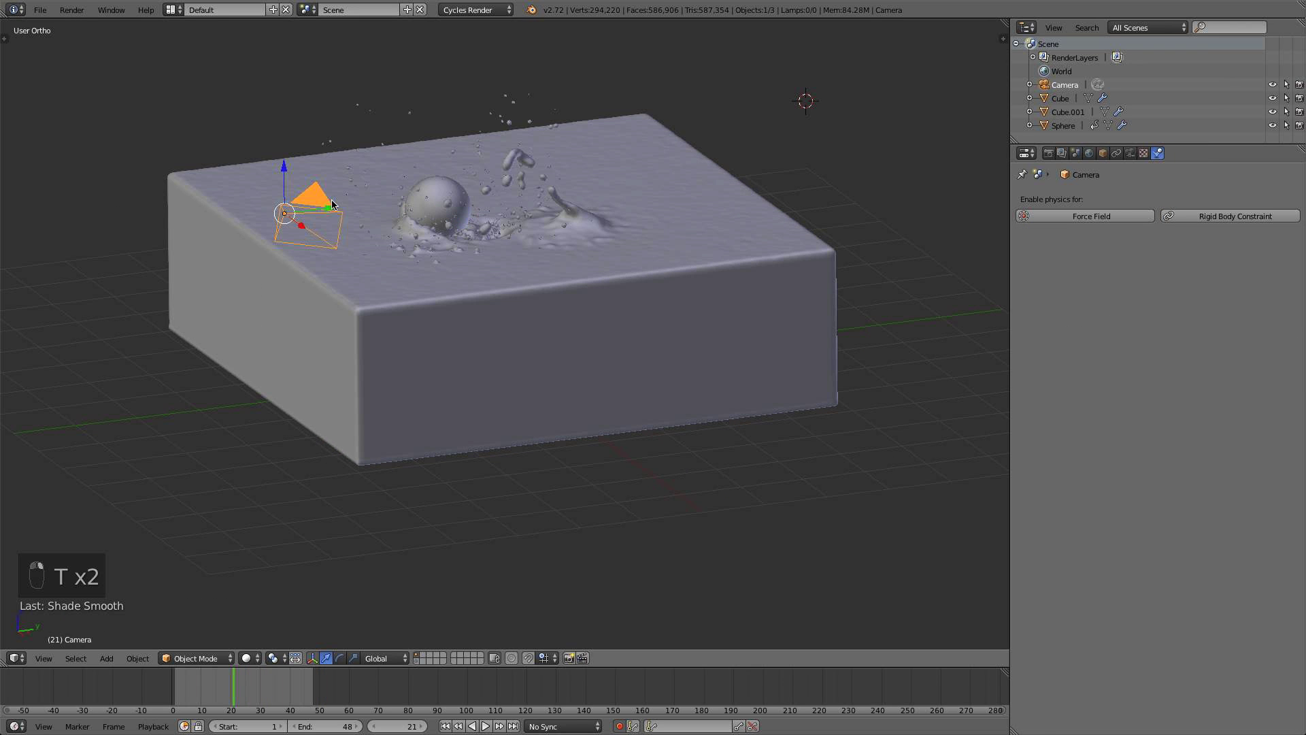
{"action": "left_click", "coordinate": [1130, 153]}
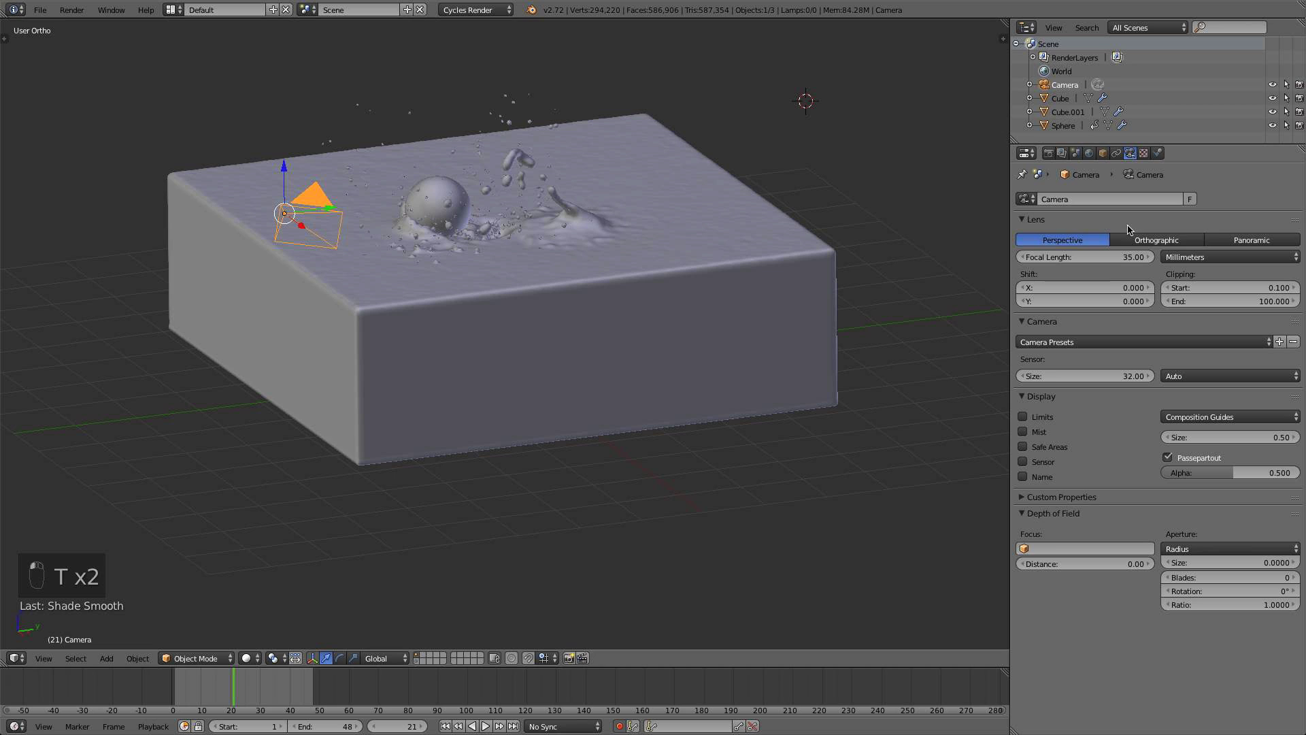
{"action": "left_click", "coordinate": [1107, 258]}
{"action": "type", "text": "8"}
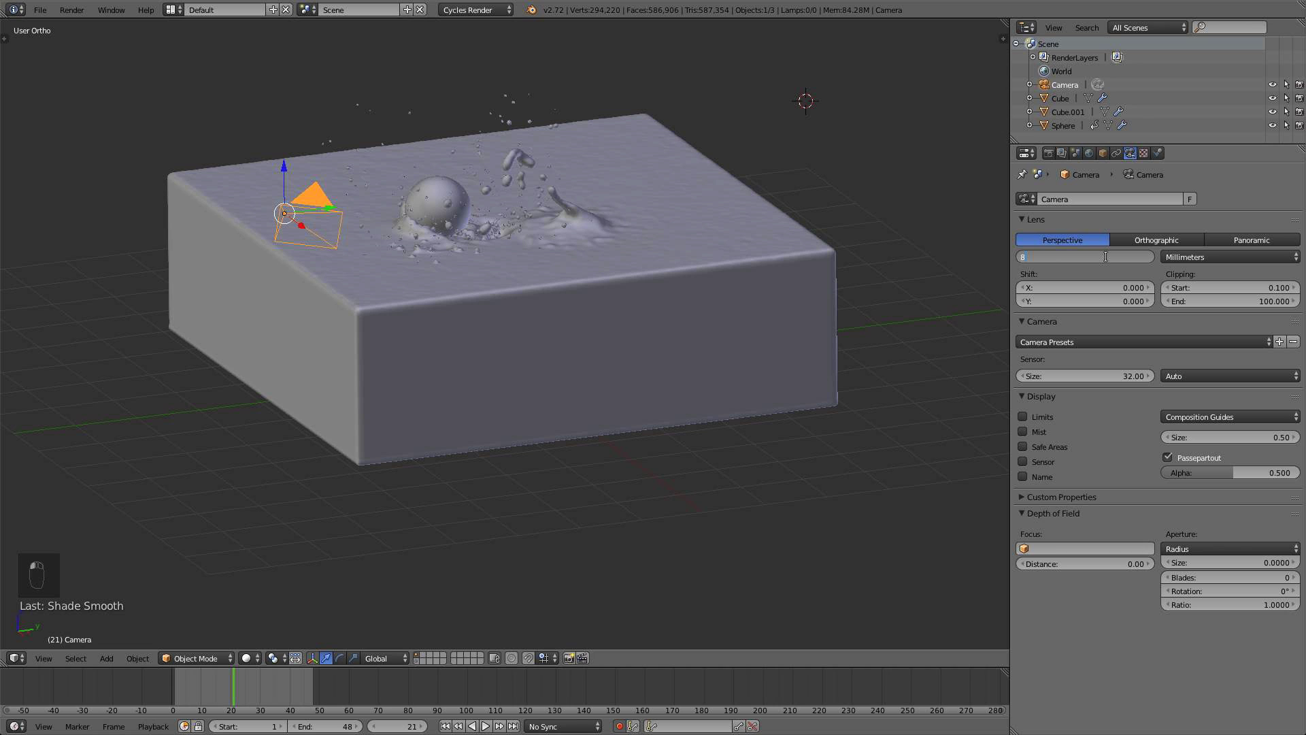
{"action": "type", "text": "5"}
{"action": "key", "text": "Return"}
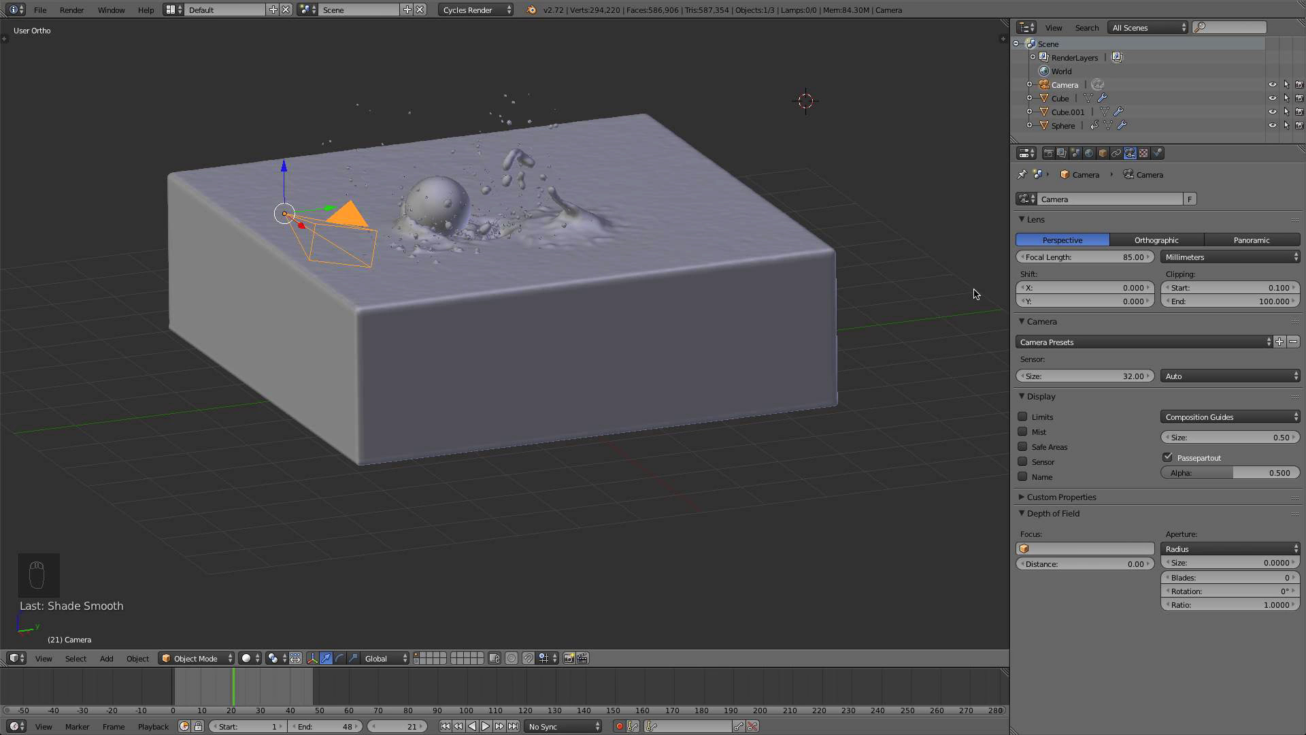
Move the camera farther from the fluid box in top view with a slight trackball rotation, and turn off automatic keyframing
{"action": "scroll", "coordinate": [697, 279], "scroll_direction": "down", "scroll_amount": 4}
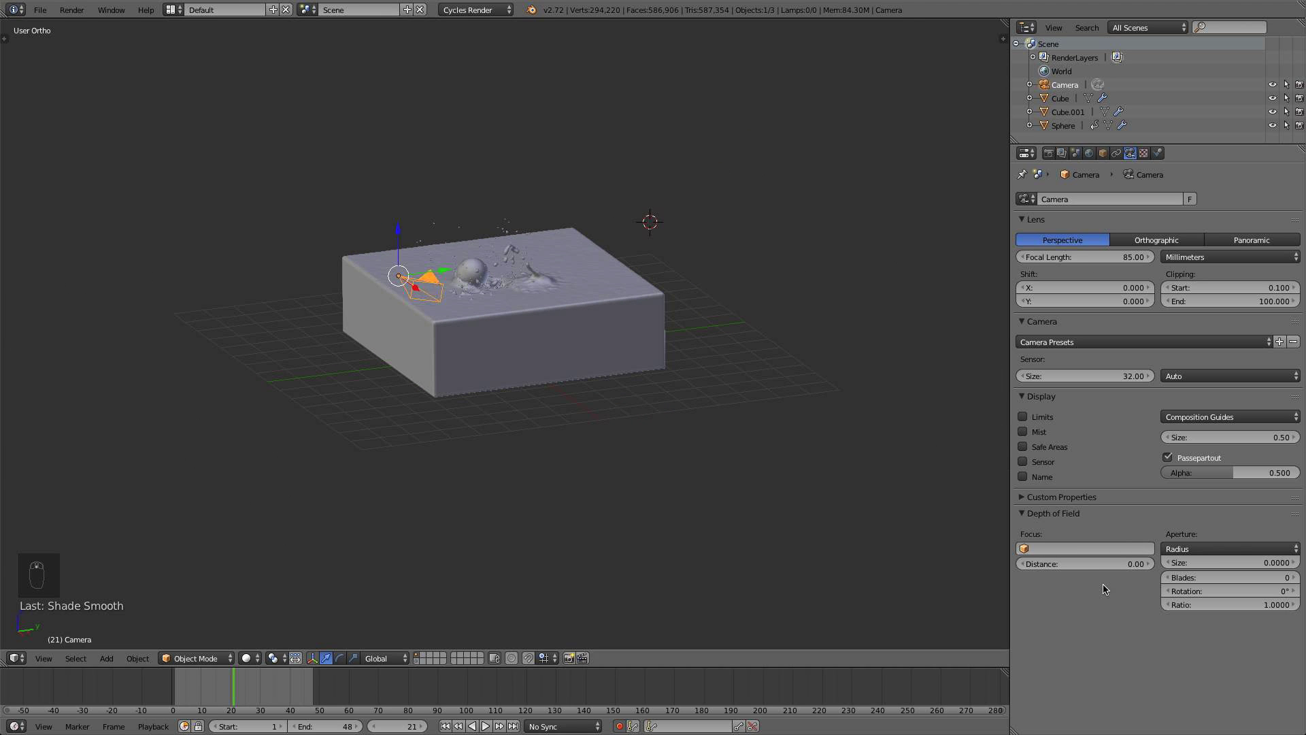
{"action": "key", "text": "KP_7"}
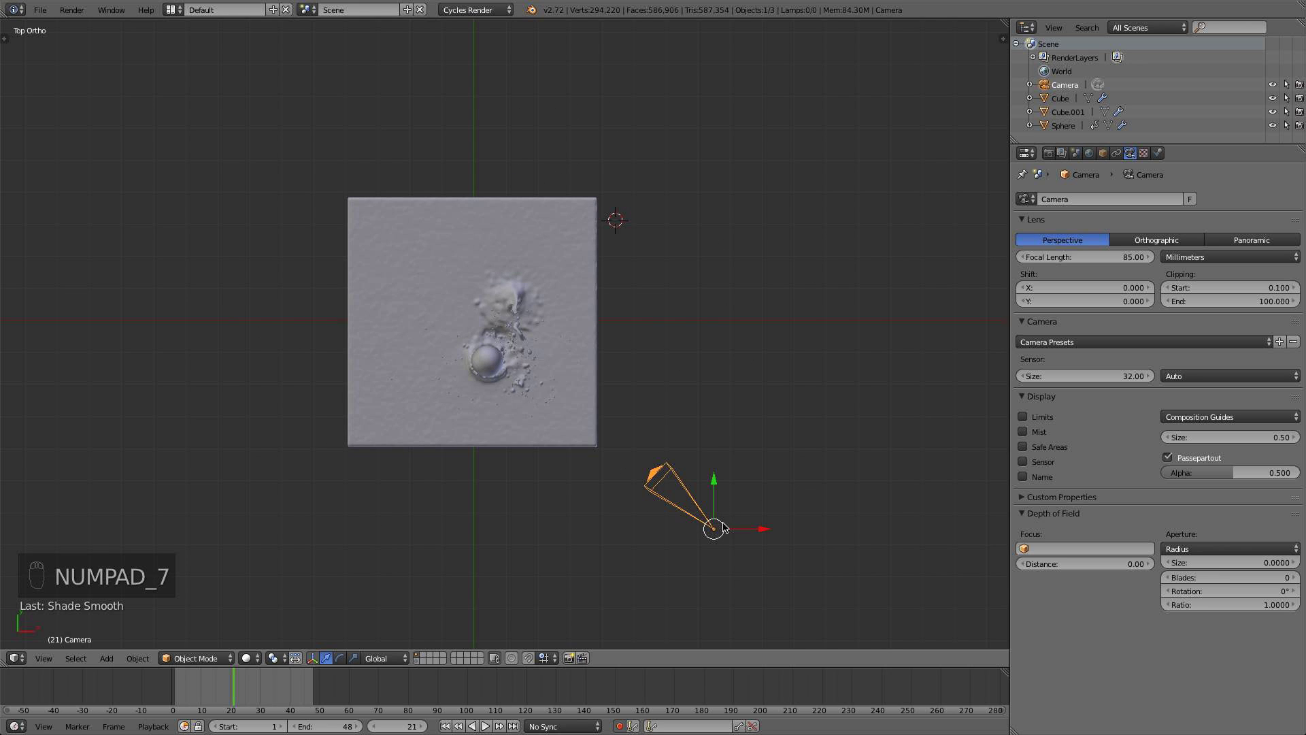
{"action": "key", "text": "g"}
{"action": "left_click", "coordinate": [808, 582]}
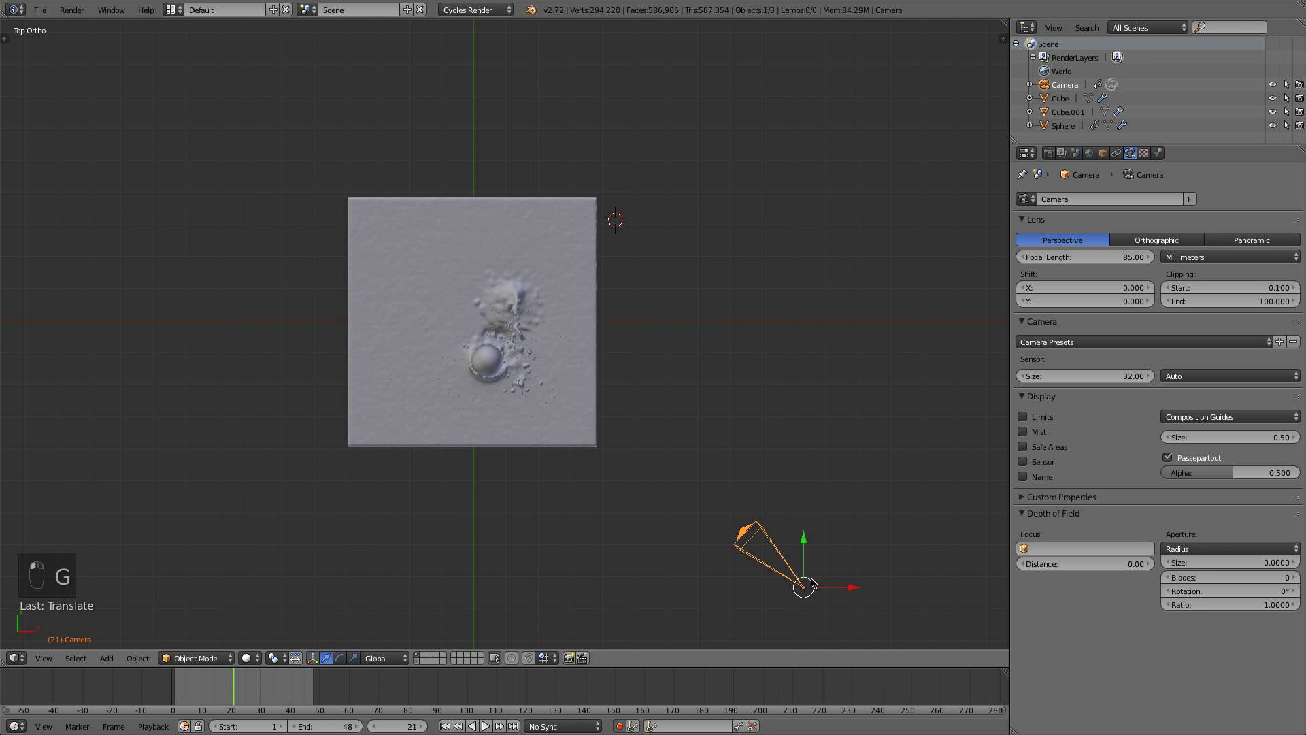
{"action": "key", "text": "r"}
{"action": "key", "text": "r"}
{"action": "left_click", "coordinate": [744, 576]}
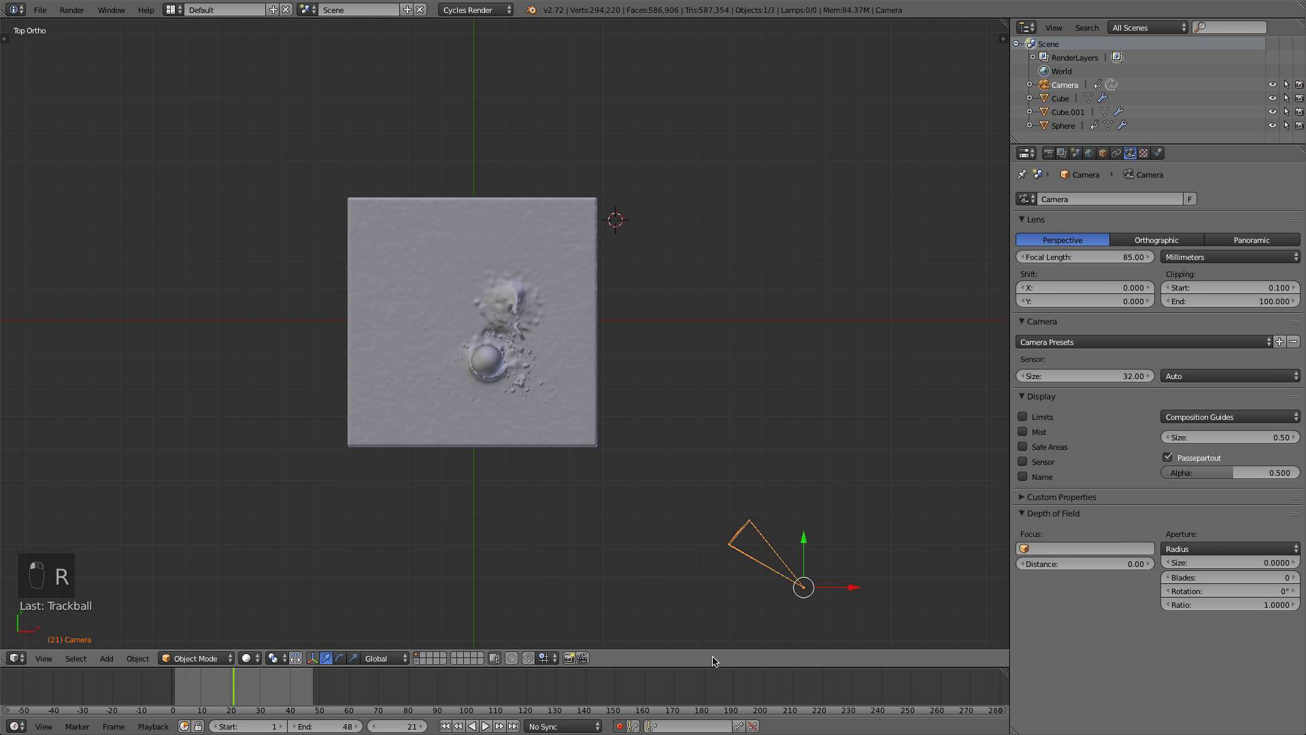
{"action": "left_click", "coordinate": [619, 726]}
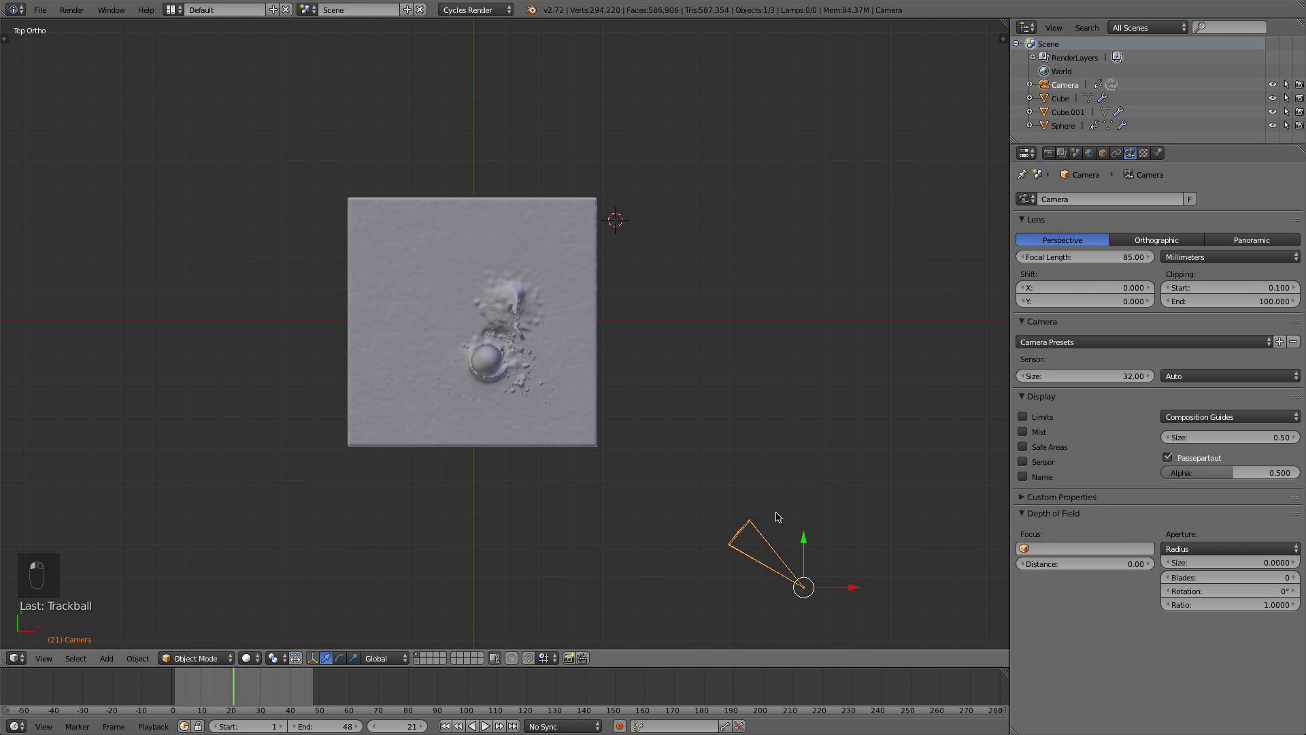
Lower the camera along global Z while looking through it, and bring it slightly closer to the splash
{"action": "key", "text": "KP_0"}
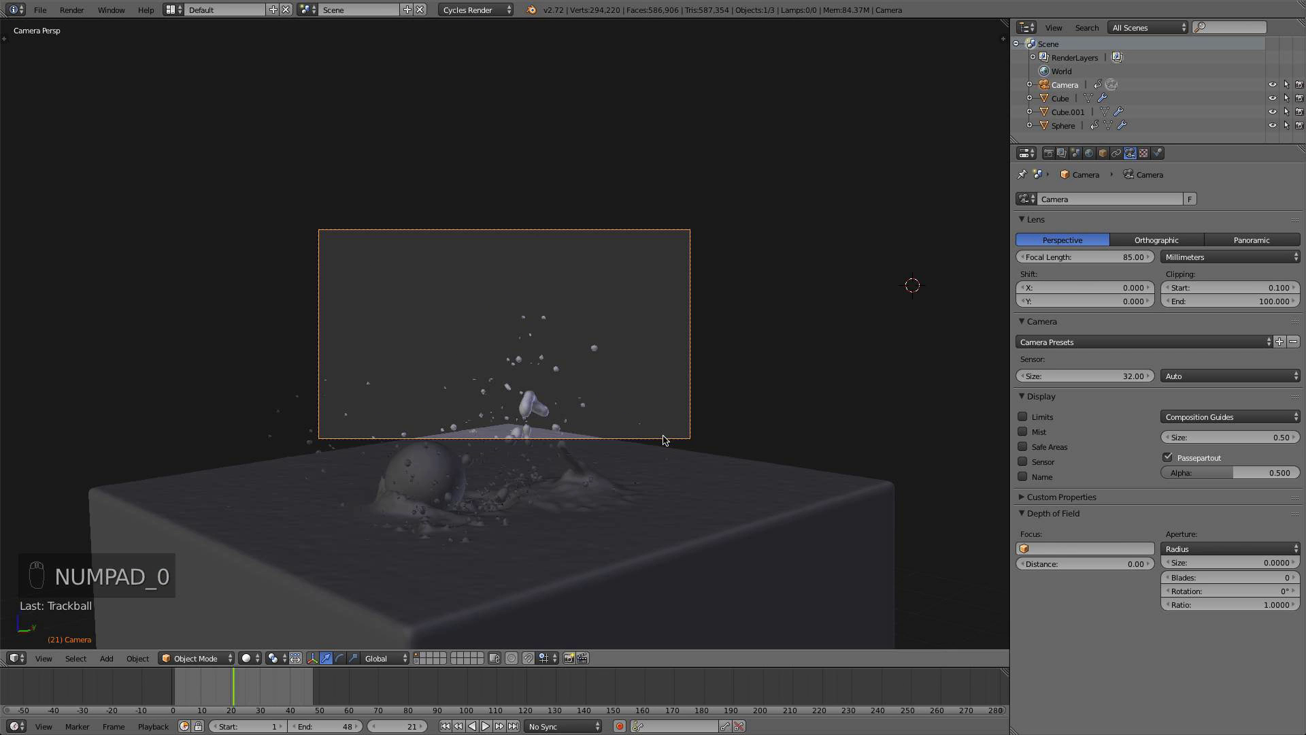
{"action": "key", "text": "g"}
{"action": "key", "text": "z"}
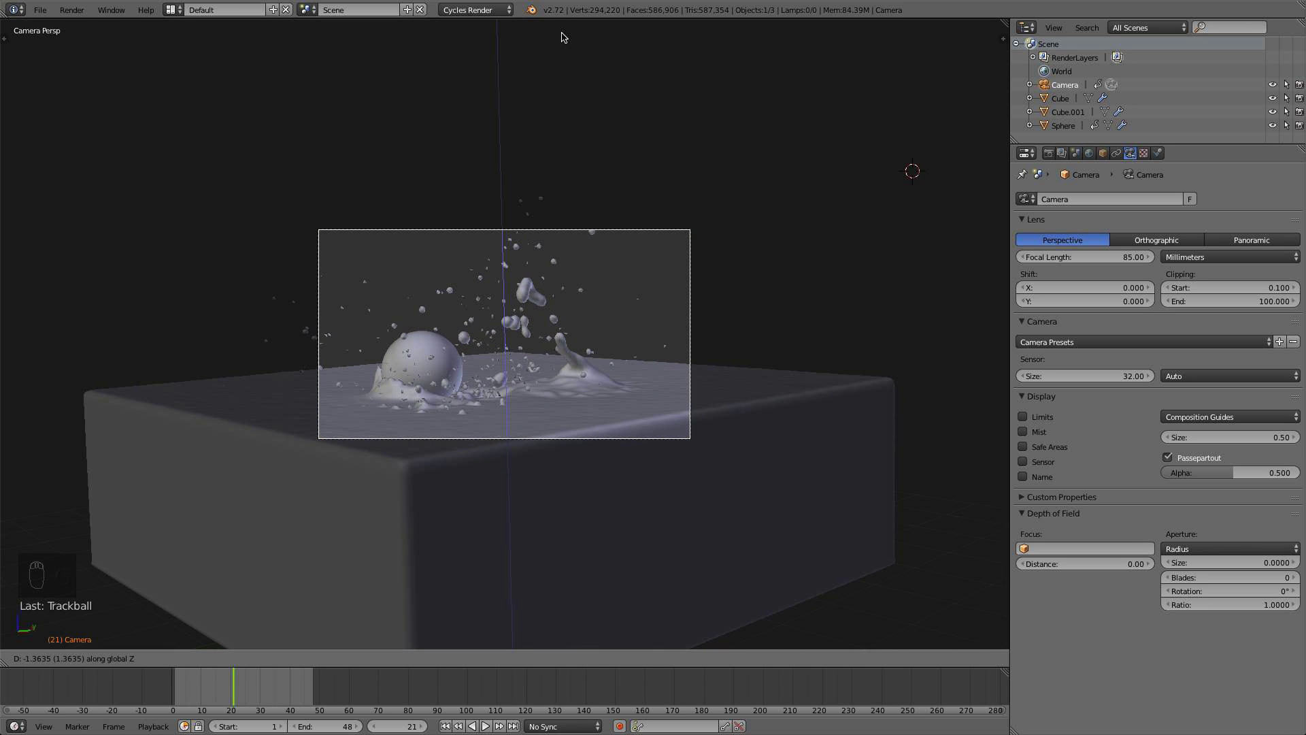
{"action": "left_click", "coordinate": [563, 632]}
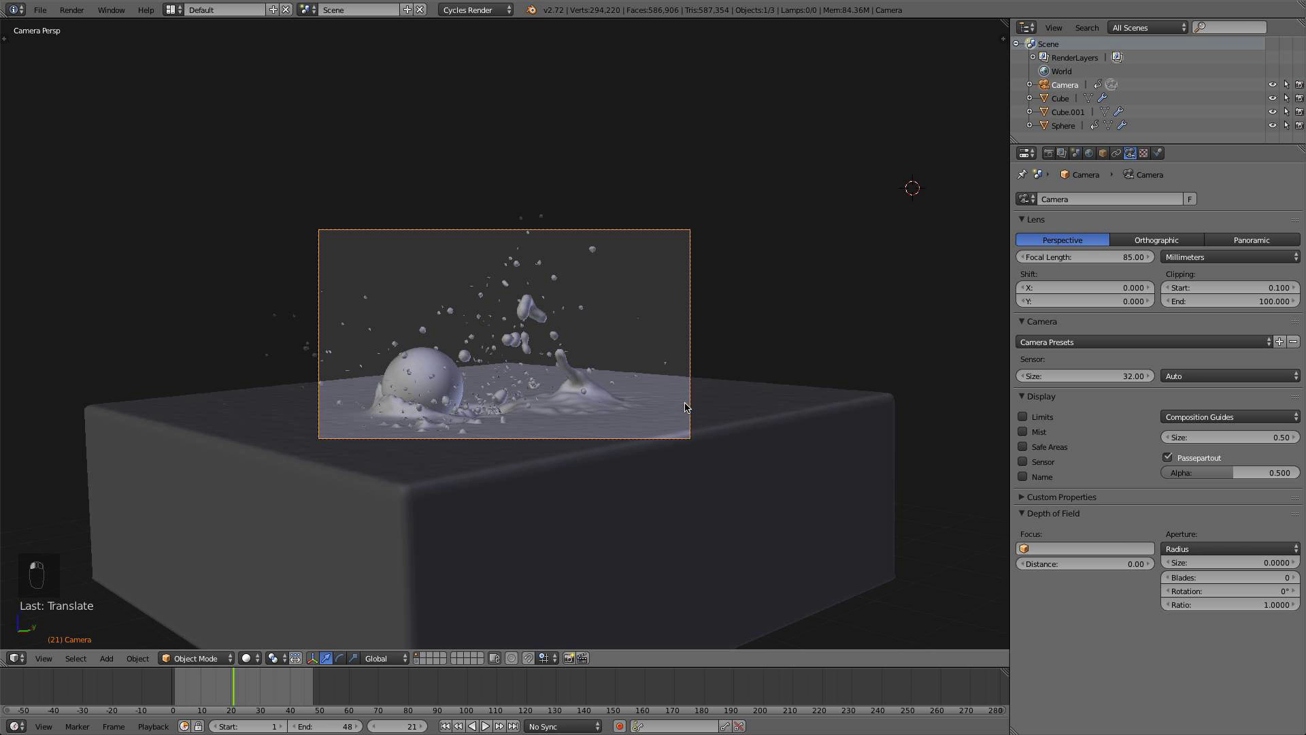
{"action": "key", "text": "g"}
{"action": "middle_click", "coordinate": [600, 393]}
{"action": "left_click", "coordinate": [585, 300]}
{"action": "key", "text": "Delete"}
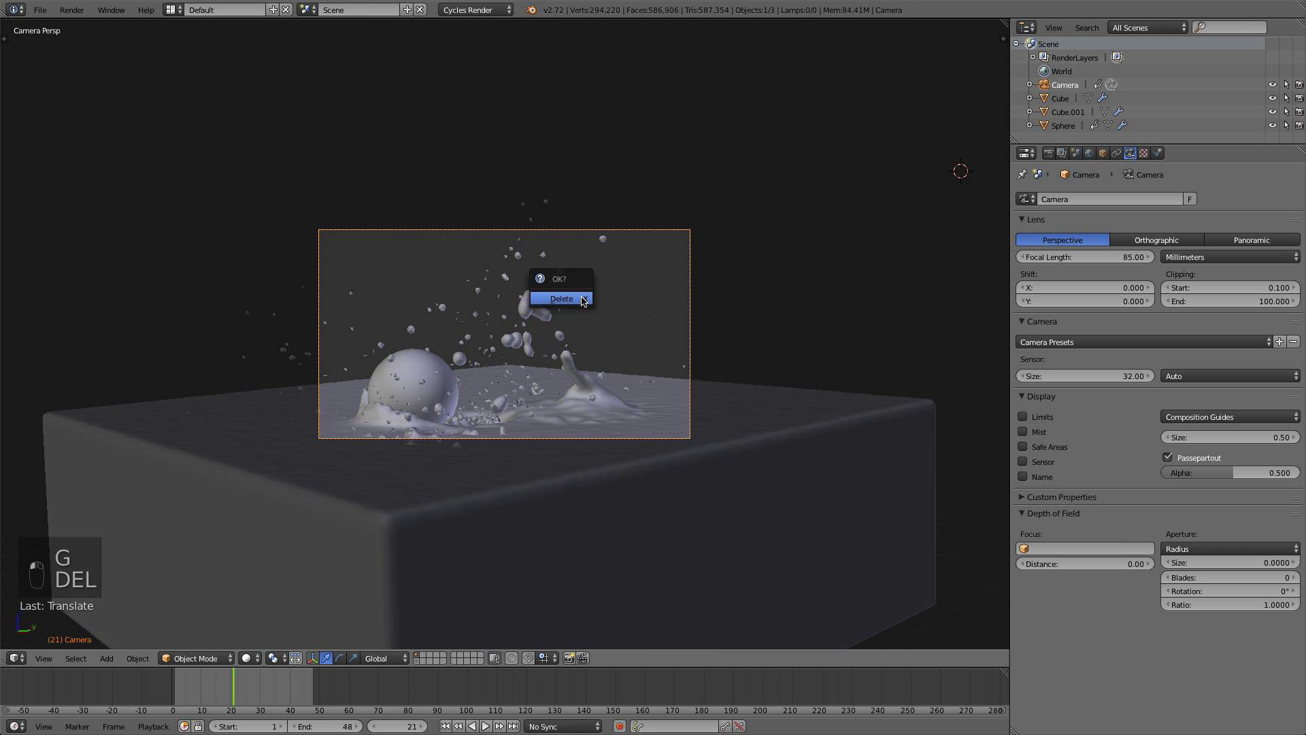
Rotate the camera counterclockwise in top view and shift it along Y to view the splash more from the side
{"action": "key", "text": "KP_7"}
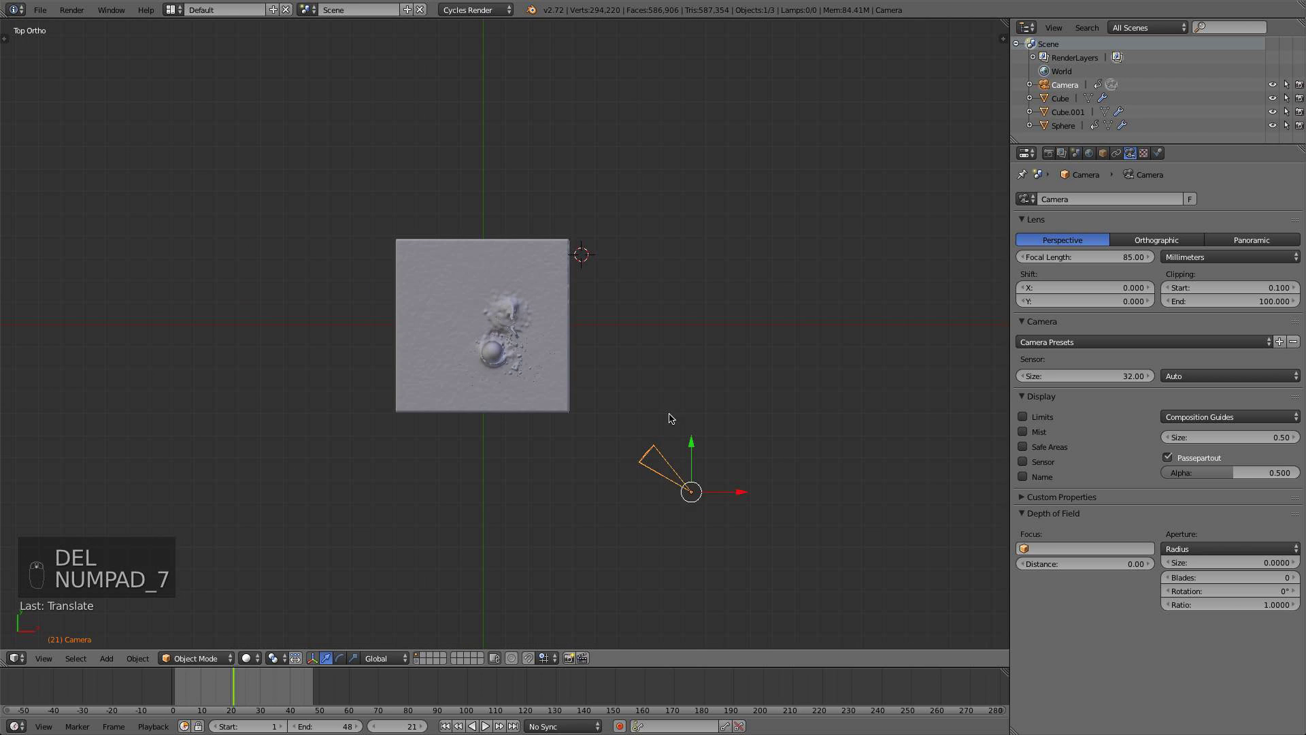
{"action": "key", "text": "r"}
{"action": "left_click", "coordinate": [615, 443]}
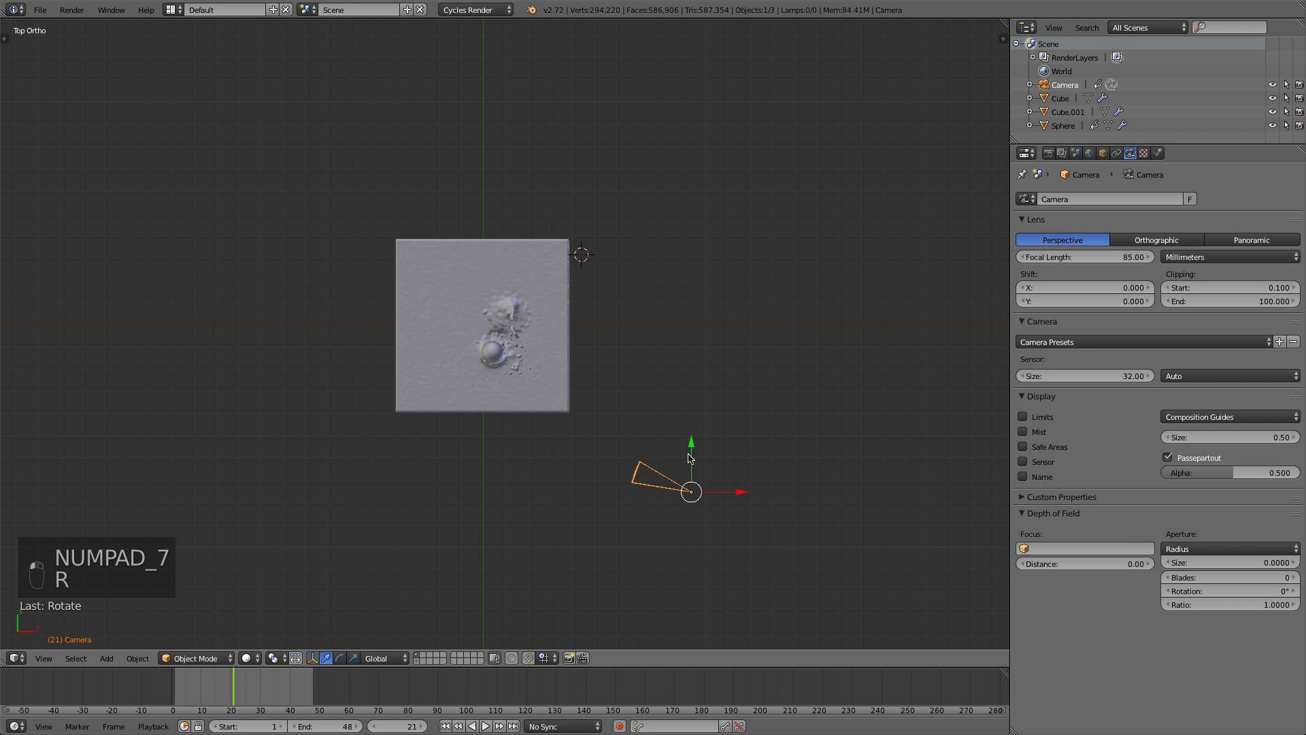
{"action": "left_click_drag", "start_coordinate": [691, 447], "coordinate": [718, 362]}
Pull the camera back along its viewing axis and adjust its height along global Z to frame the sphere and splash
{"action": "key", "text": "KP_0"}
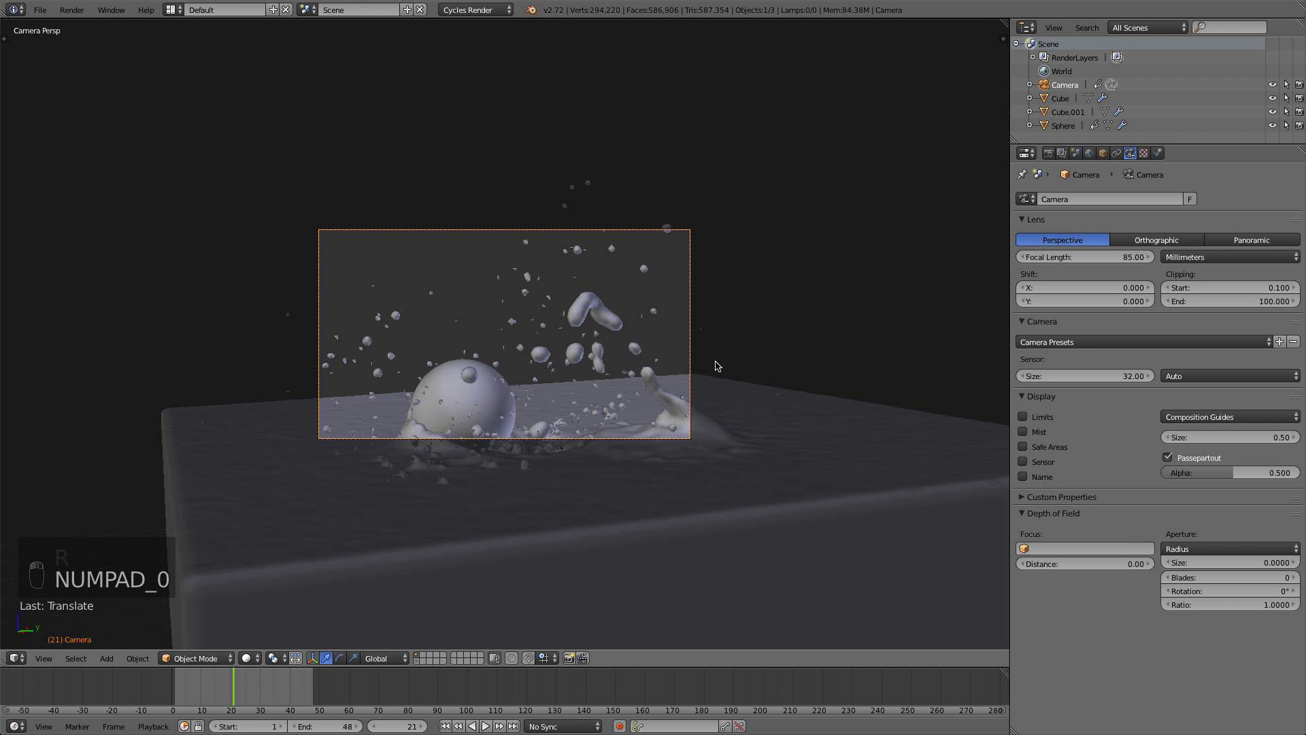
{"action": "key", "text": "g"}
{"action": "middle_click", "coordinate": [597, 396]}
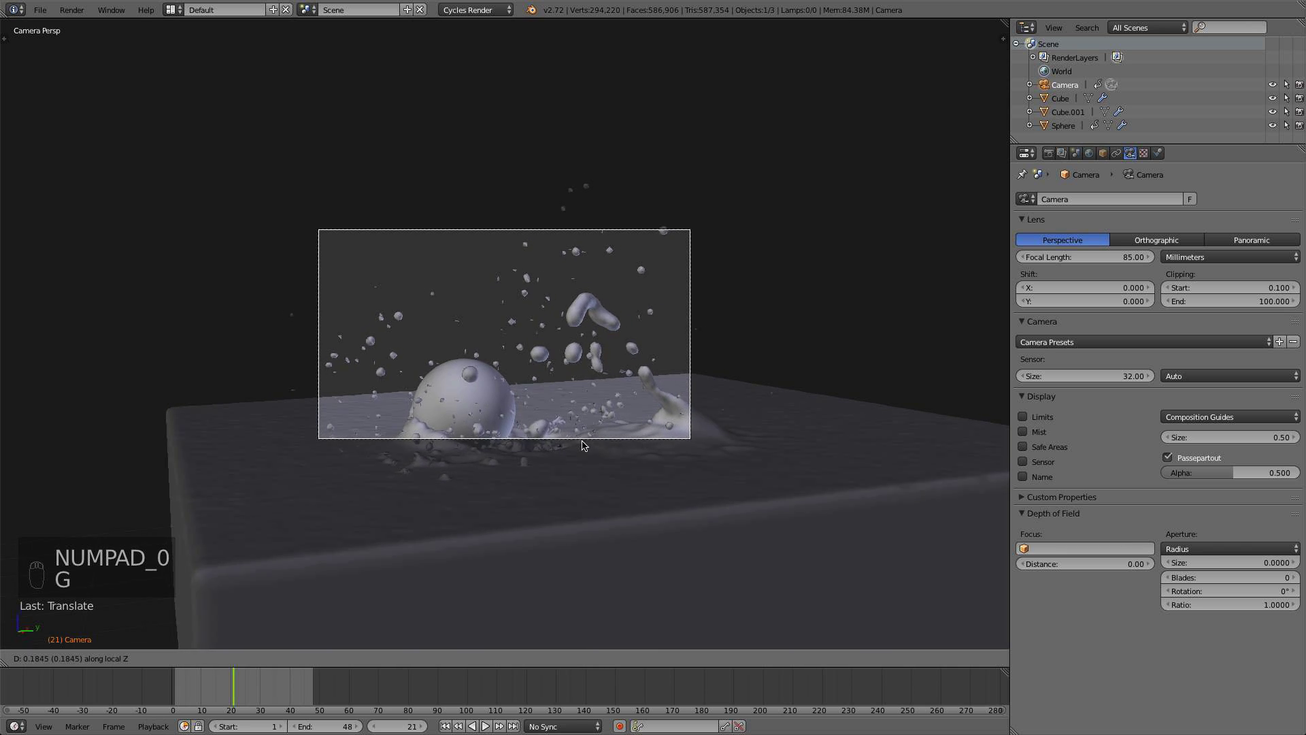
{"action": "left_click", "coordinate": [573, 522]}
{"action": "key", "text": "g"}
{"action": "middle_click", "coordinate": [572, 524]}
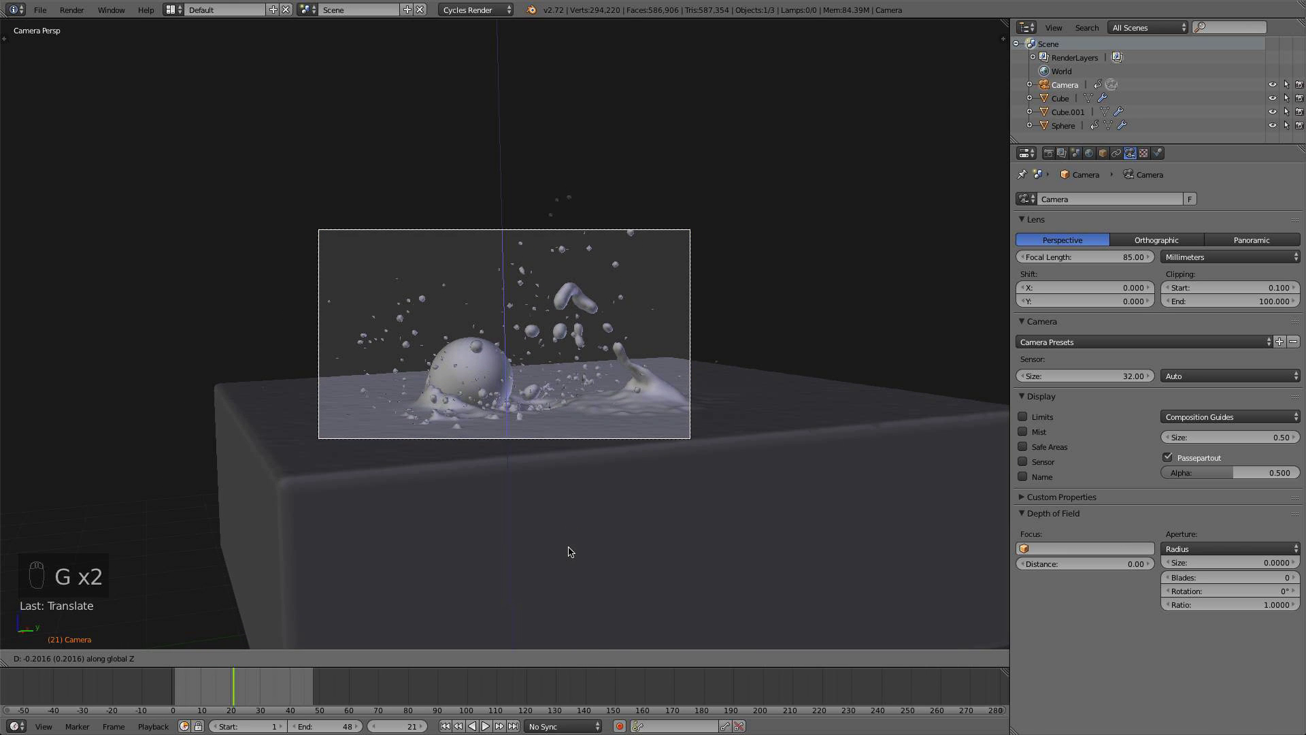
Tilt the camera slightly with a trackball rotation and fine-tune its position for the final framing
{"action": "key", "text": "r"}
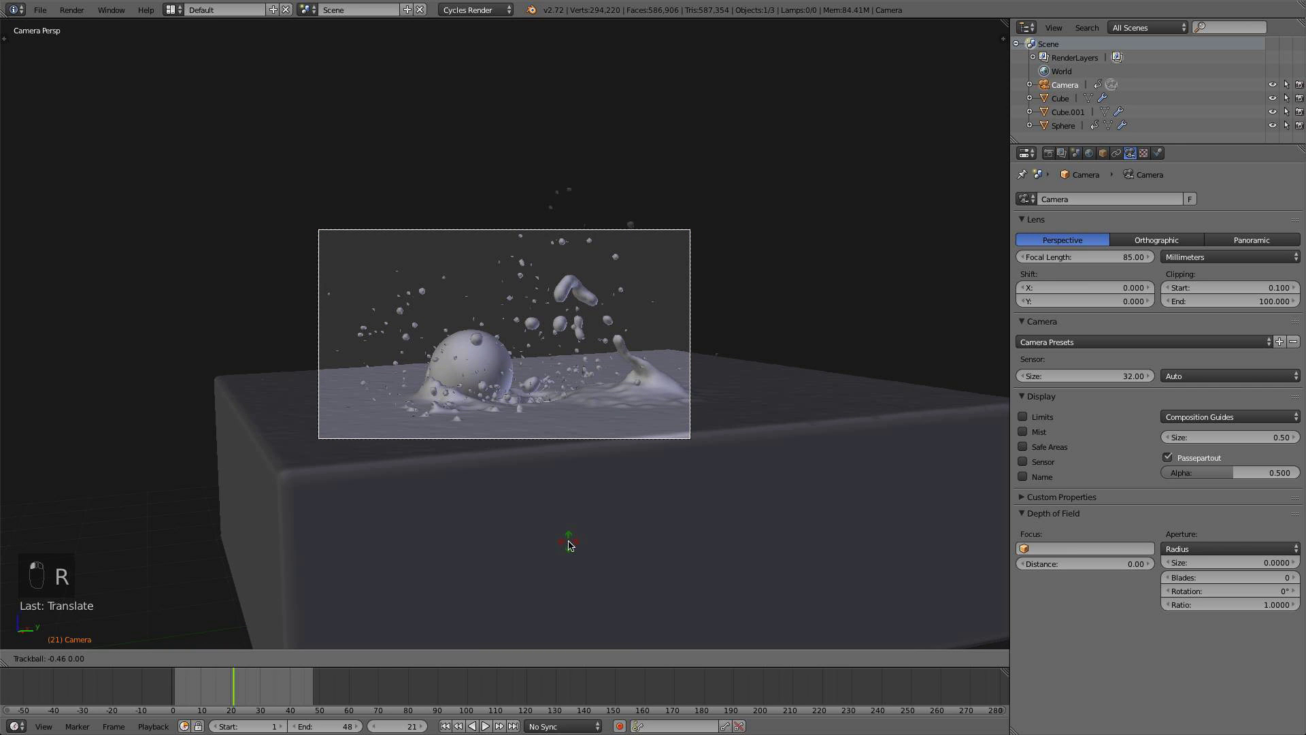
{"action": "key", "text": "g"}
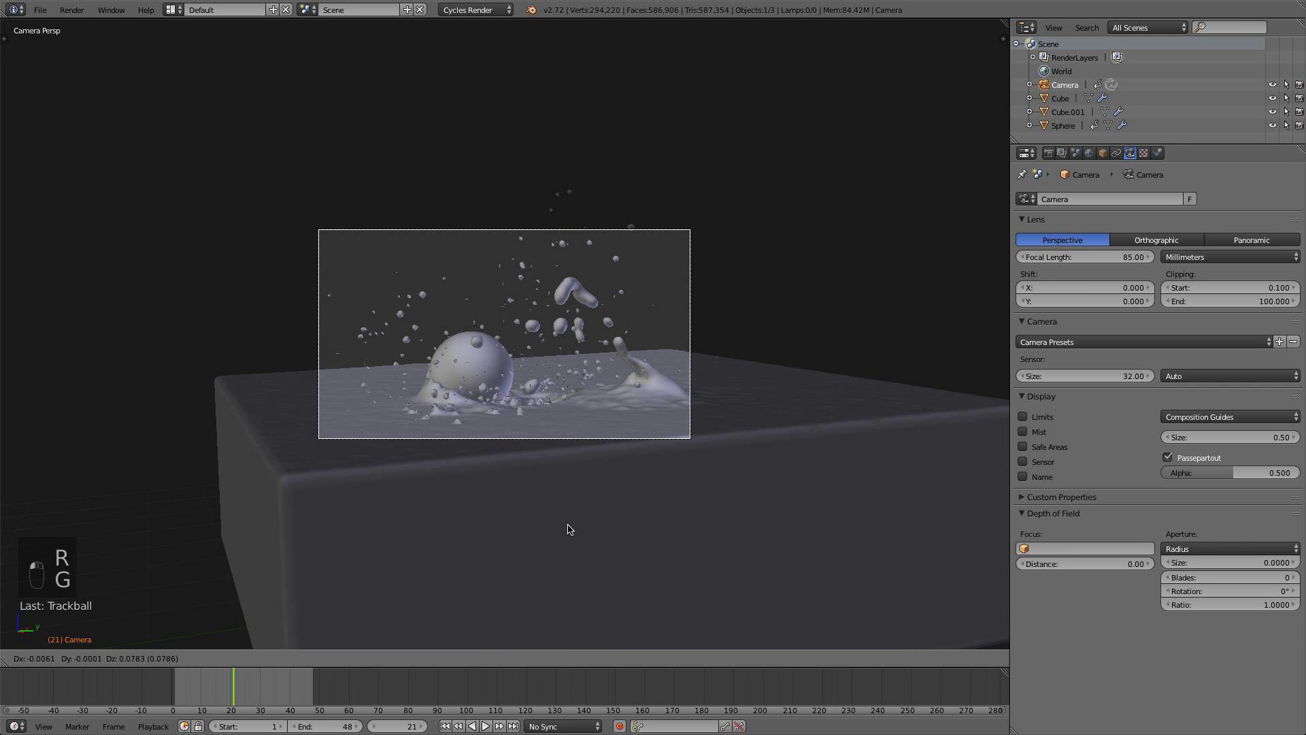
{"action": "left_click", "coordinate": [570, 529]}
{"action": "key", "text": "g"}
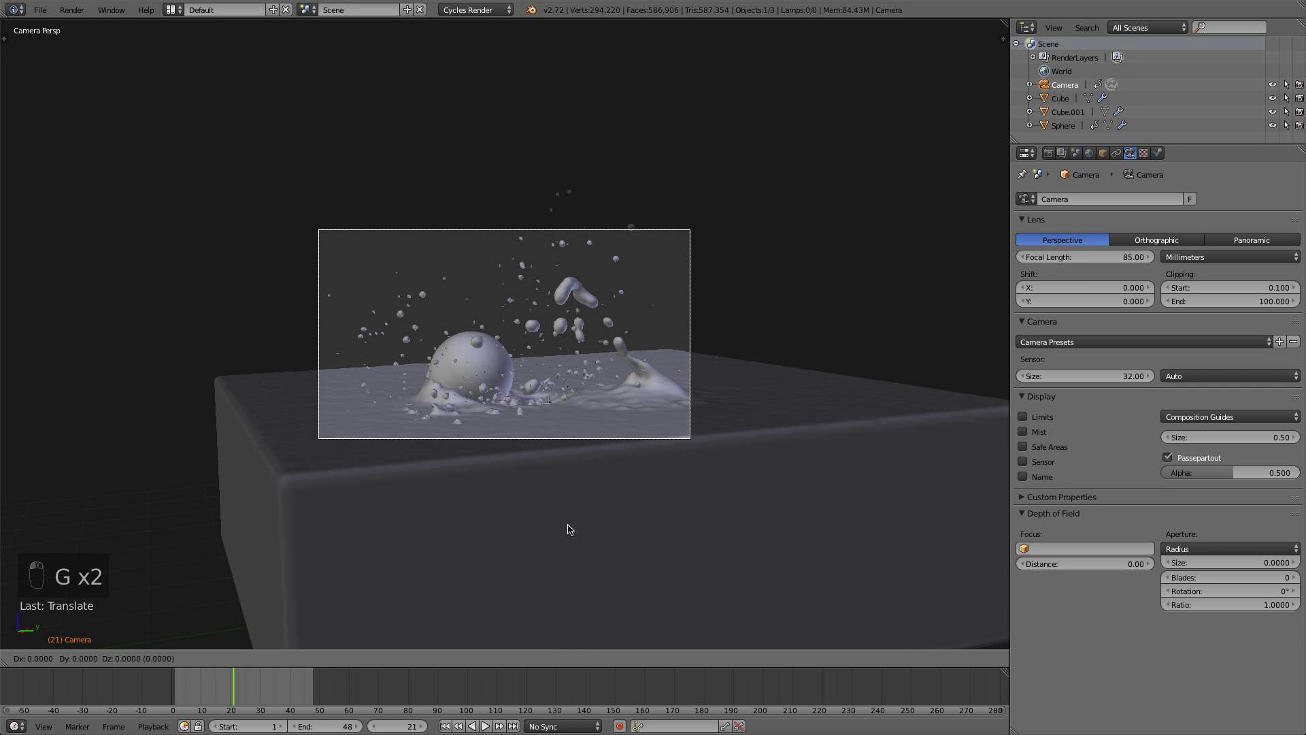
{"action": "key", "text": "z"}
{"action": "left_click", "coordinate": [568, 523]}
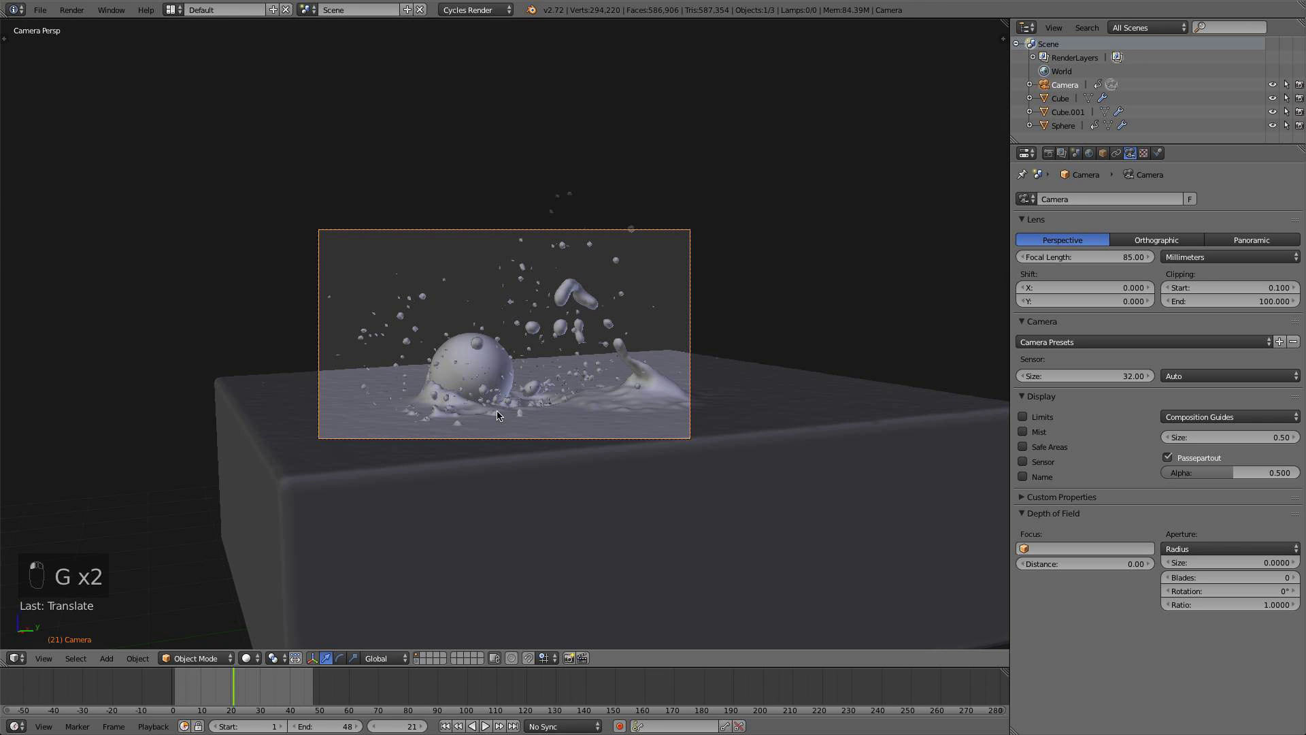
Scale the sphere's entire mesh by 1.05 in Edit Mode and return to Object Mode
{"action": "right_click", "coordinate": [469, 374]}
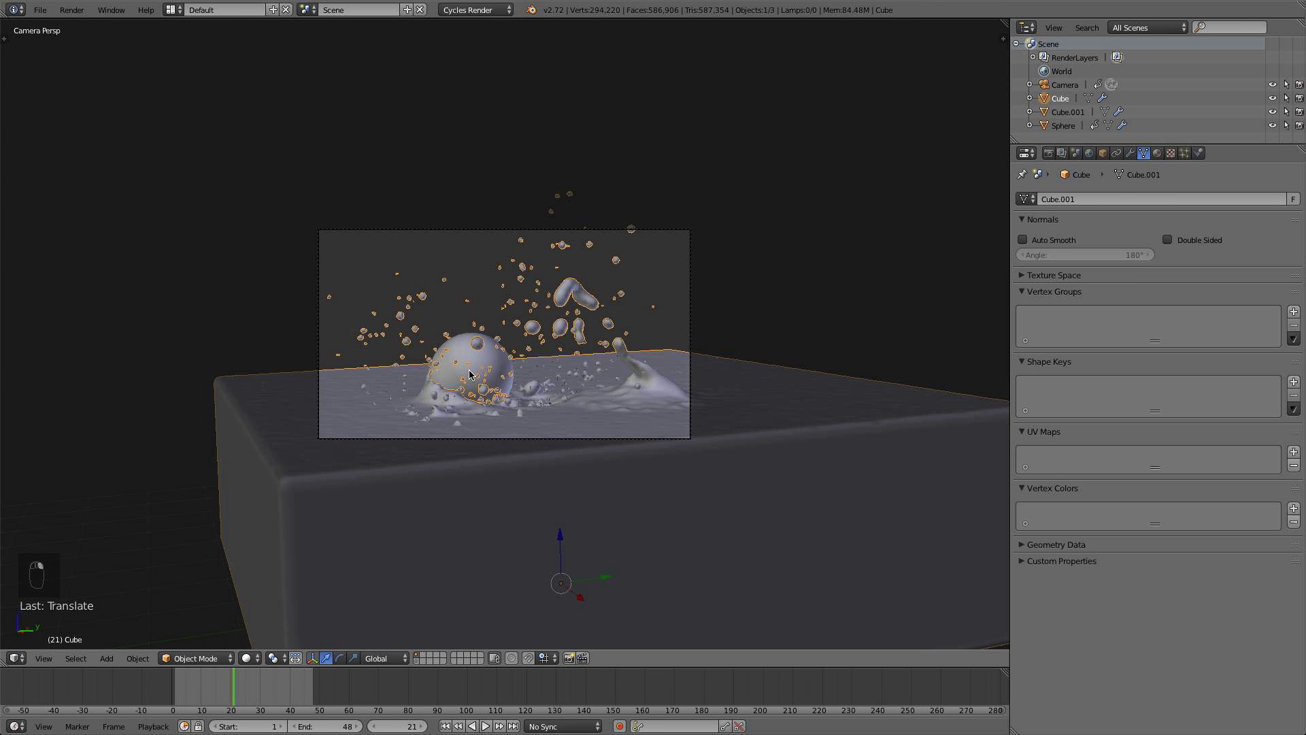
{"action": "right_click", "coordinate": [458, 345]}
{"action": "scroll", "coordinate": [571, 386], "scroll_direction": "up", "scroll_amount": 4}
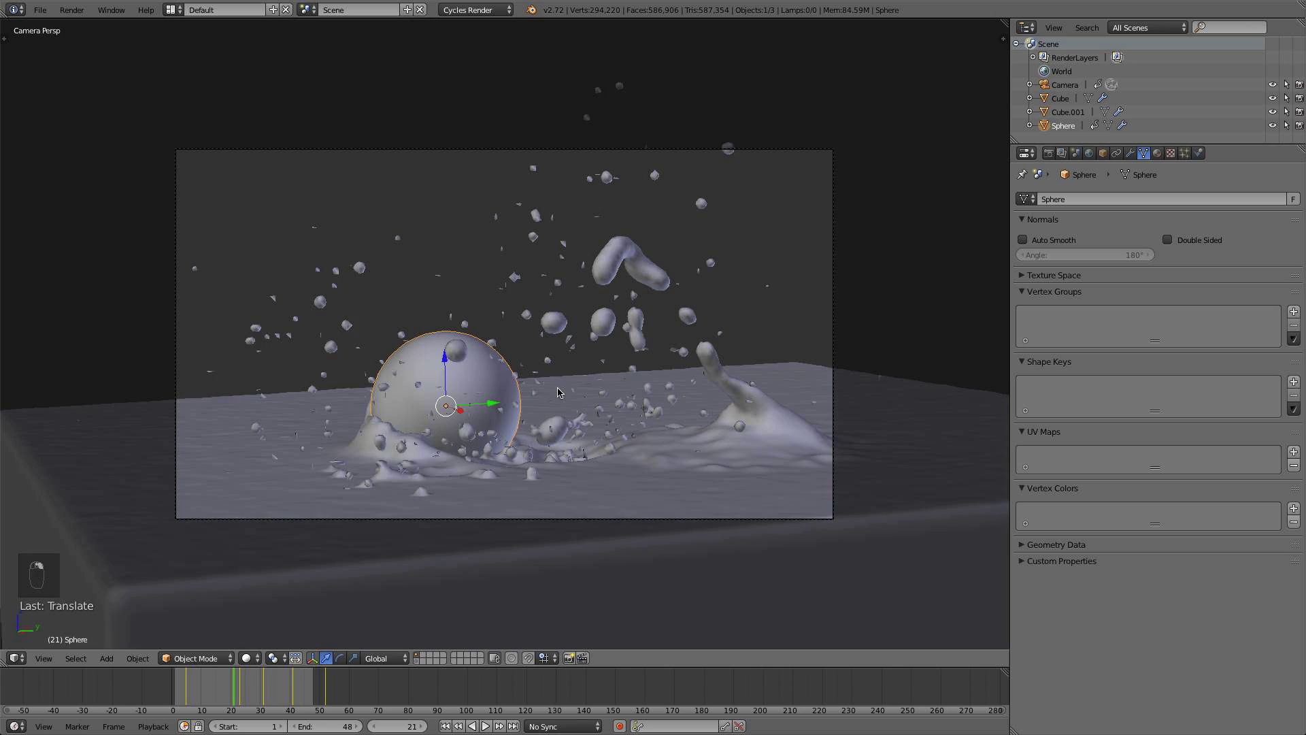
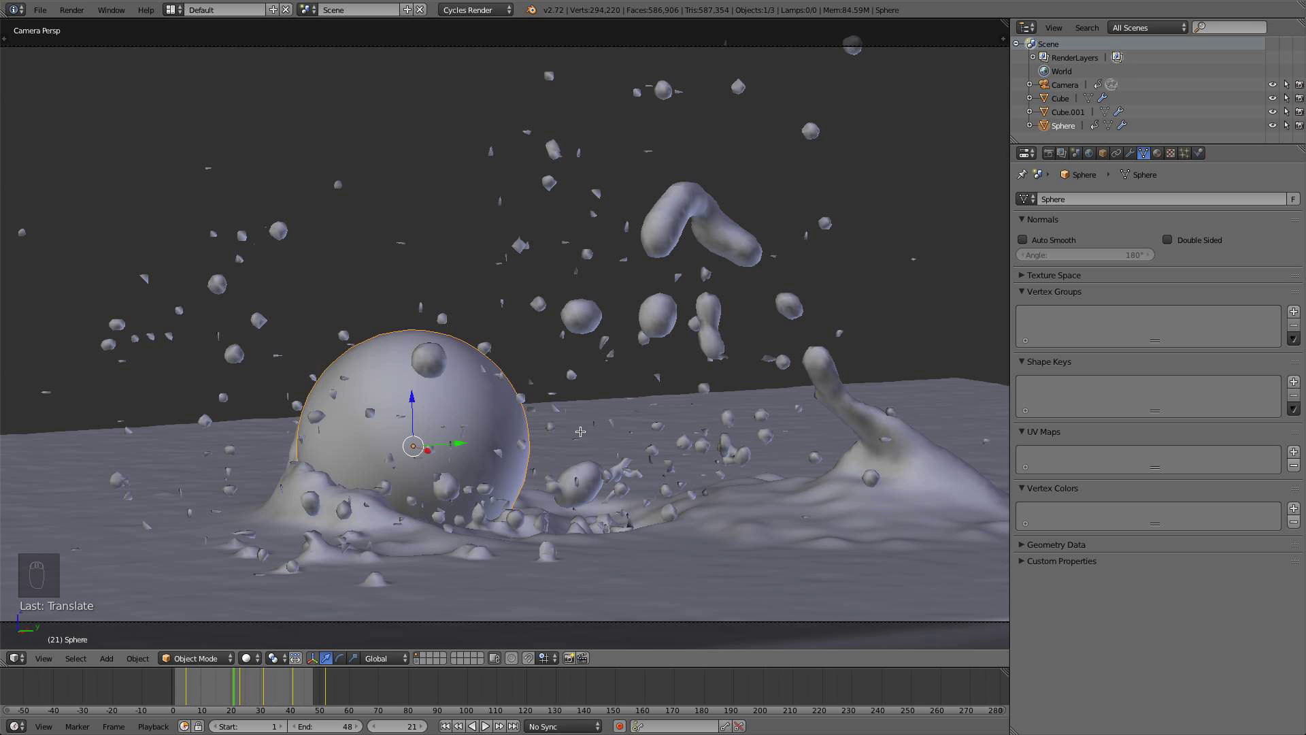
{"action": "key", "text": "Tab"}
{"action": "key", "text": "a"}
{"action": "key", "text": "a"}
{"action": "key", "text": "a"}
{"action": "key", "text": "a"}
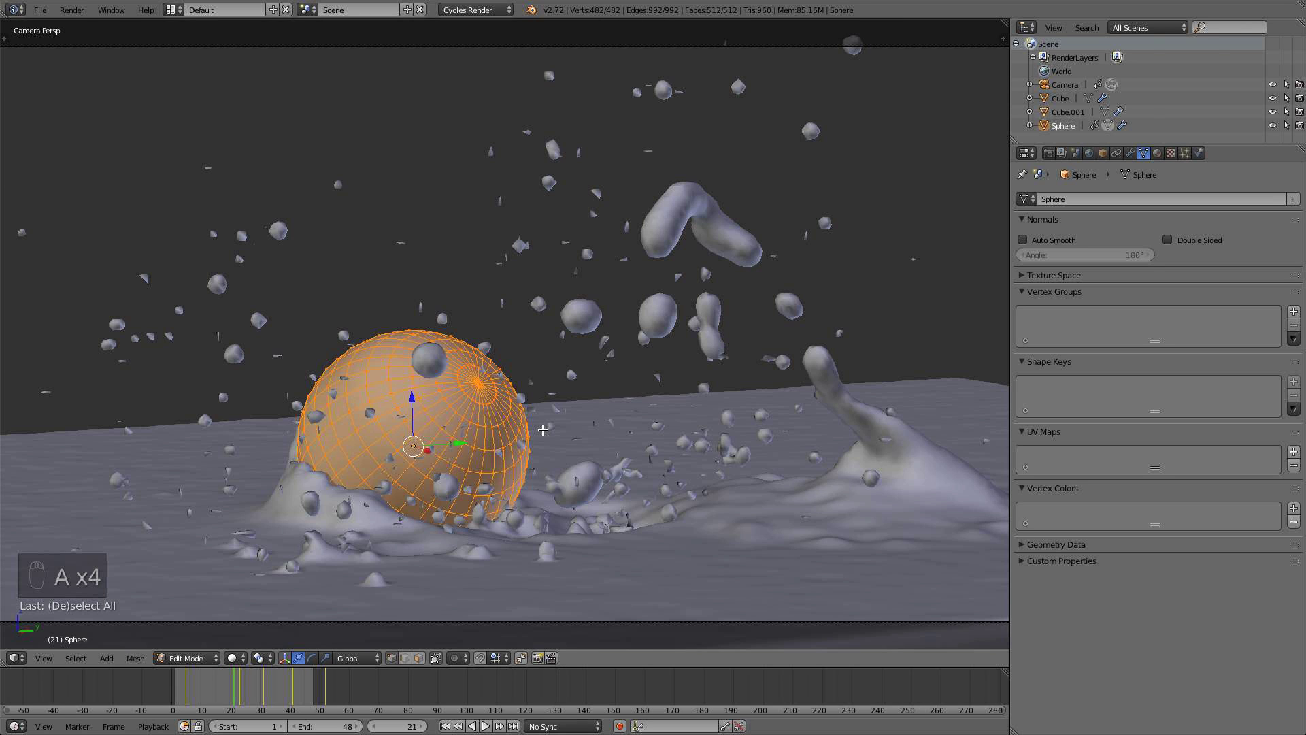
{"action": "key", "text": "s"}
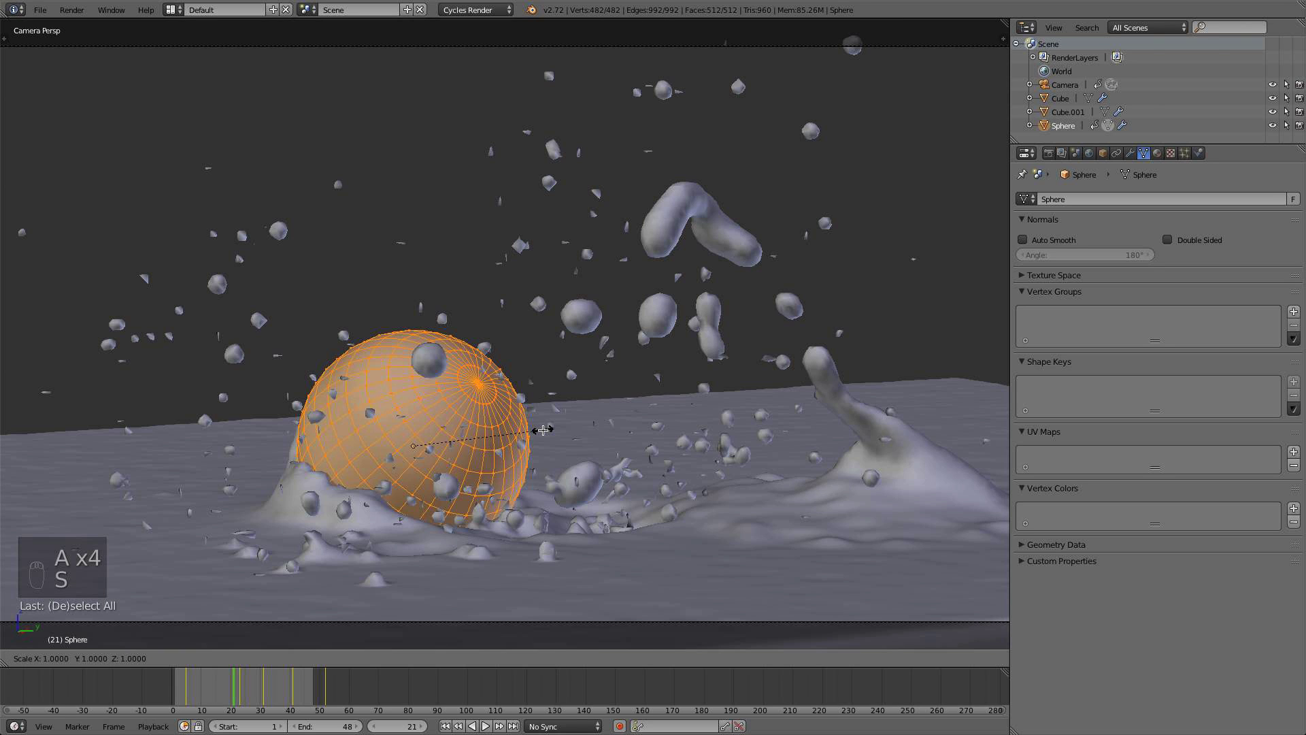
{"action": "type", "text": "1.05"}
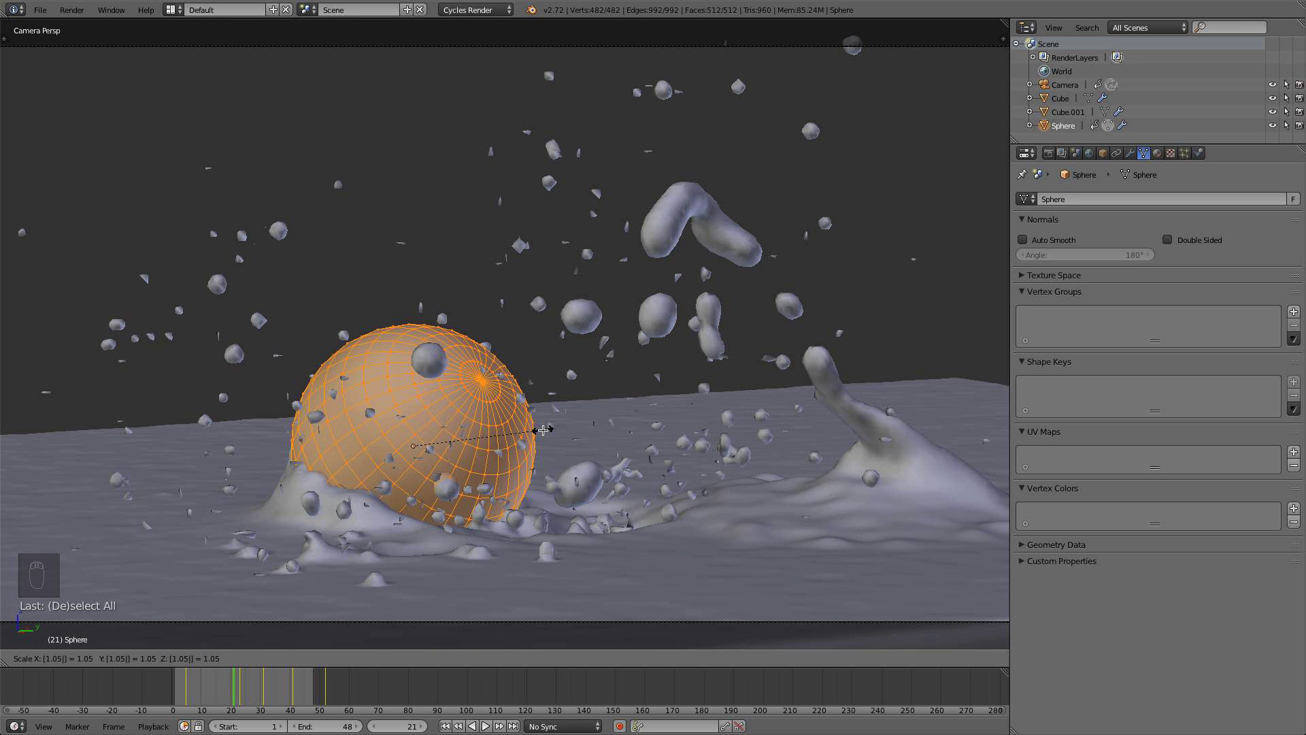
{"action": "key", "text": "Return"}
{"action": "key", "text": "a"}
{"action": "key", "text": "Tab"}
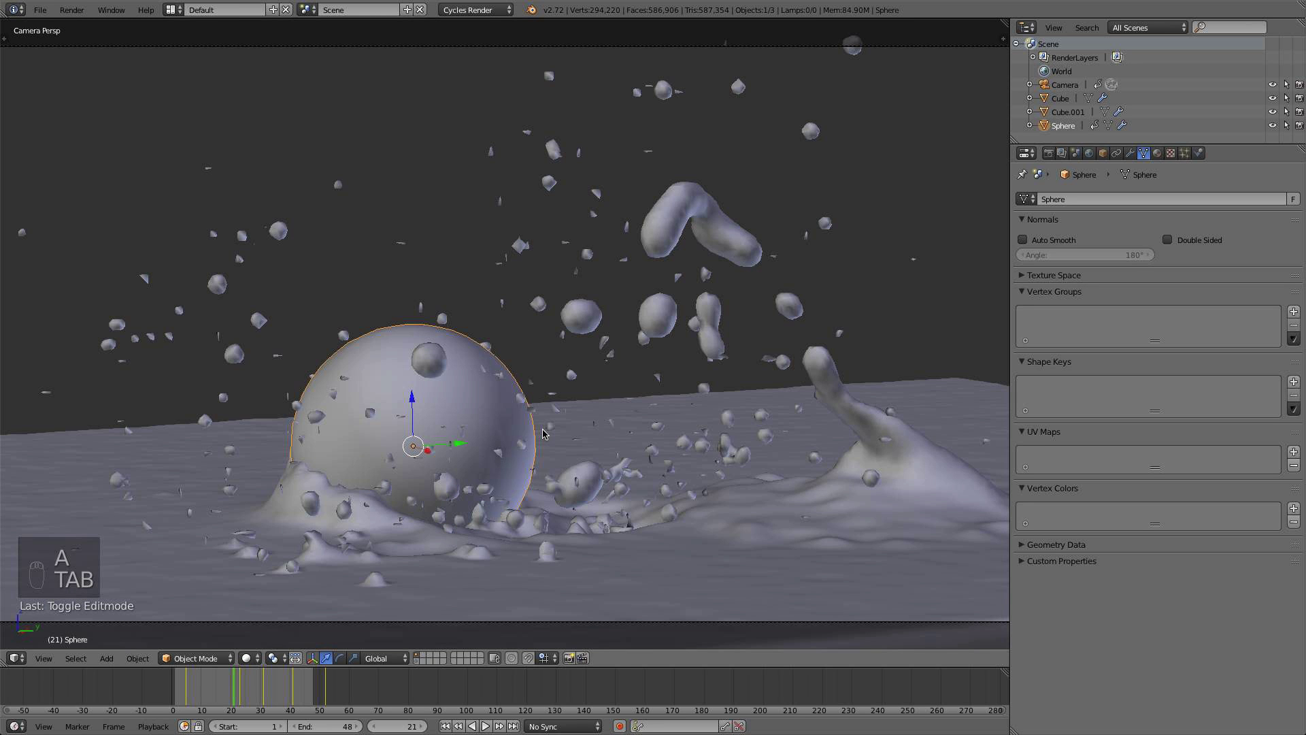
Add a Subdivision Surface modifier to the sphere with the render subdivisions set to 1
{"action": "scroll", "coordinate": [415, 387], "scroll_direction": "down", "scroll_amount": 4}
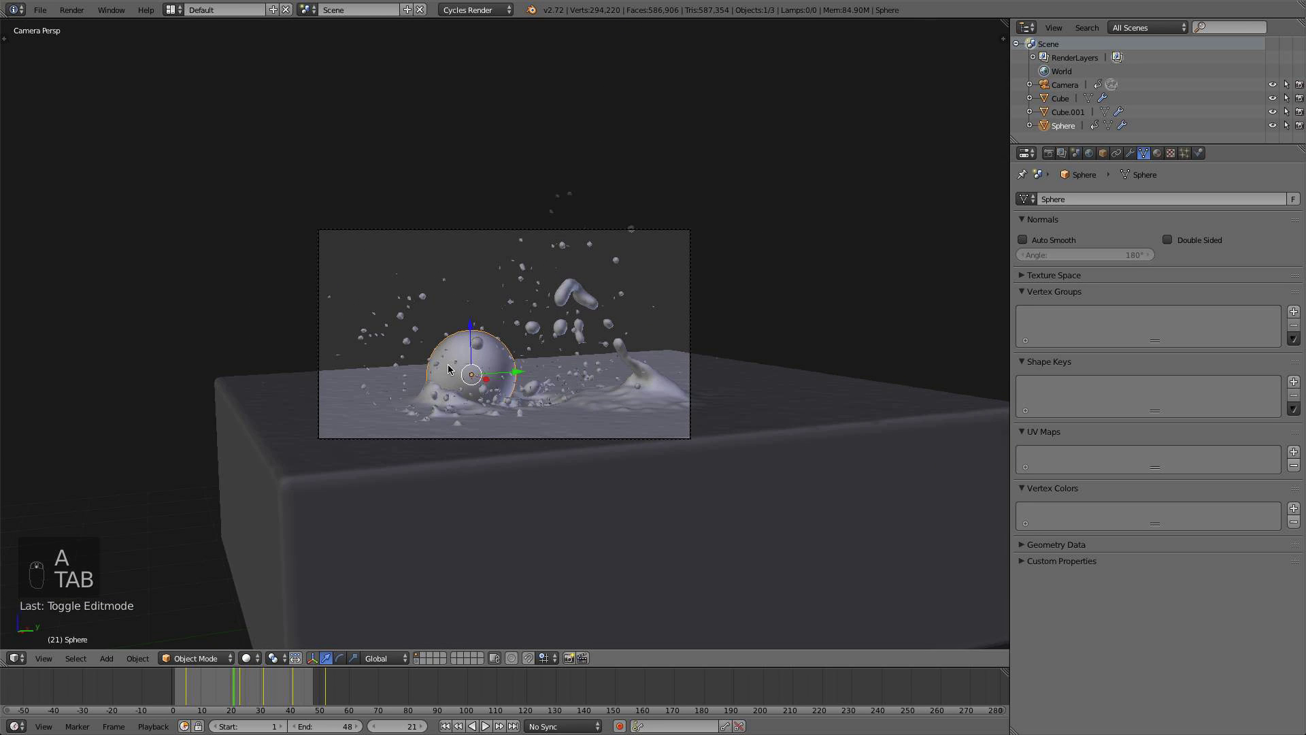
{"action": "scroll", "coordinate": [542, 384], "scroll_direction": "up", "scroll_amount": 4}
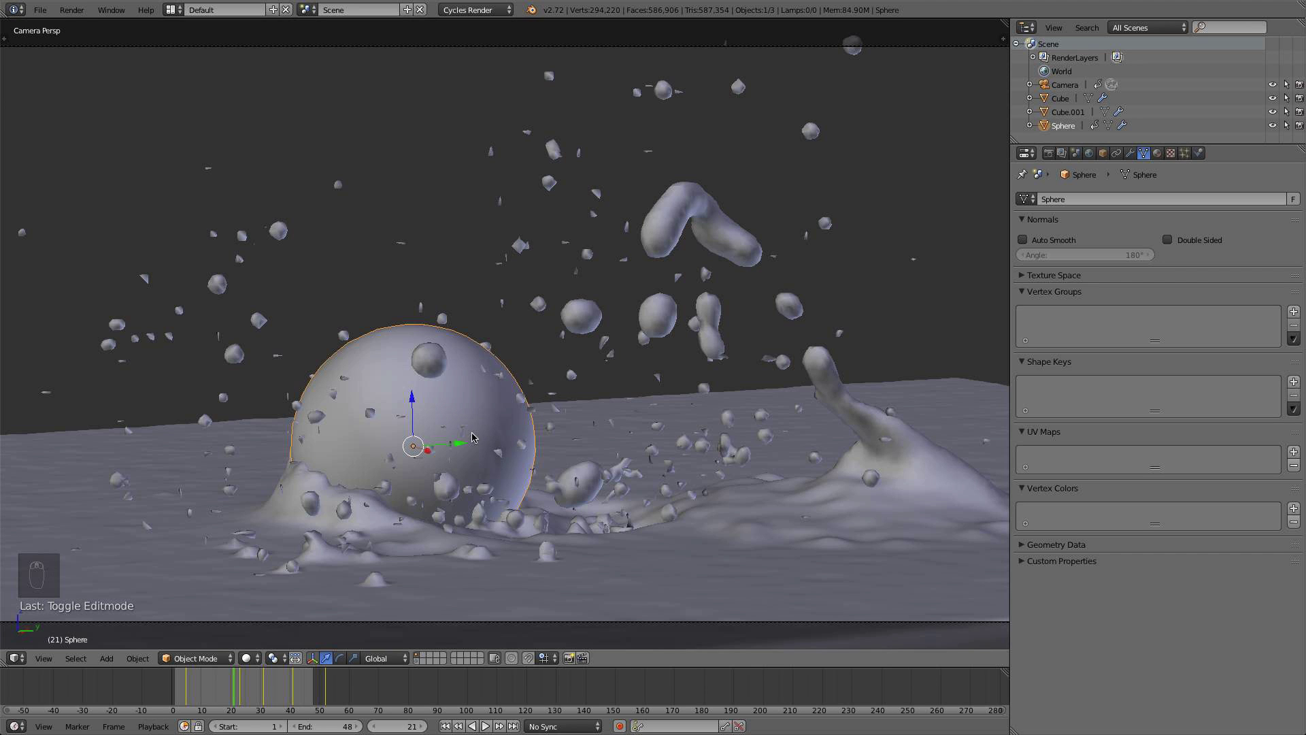
{"action": "scroll", "coordinate": [474, 436], "scroll_direction": "up", "scroll_amount": 3}
{"action": "scroll", "coordinate": [445, 335], "scroll_direction": "down", "scroll_amount": 5}
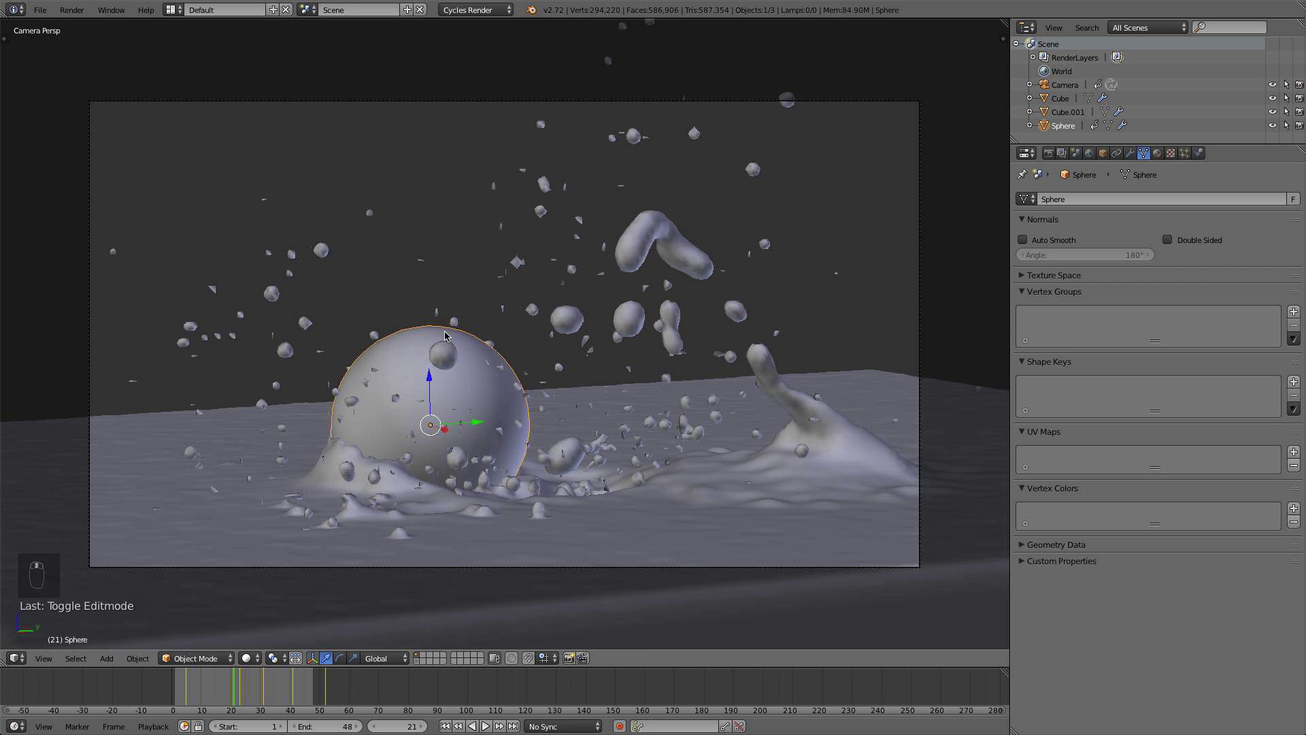
{"action": "left_click", "coordinate": [1132, 154]}
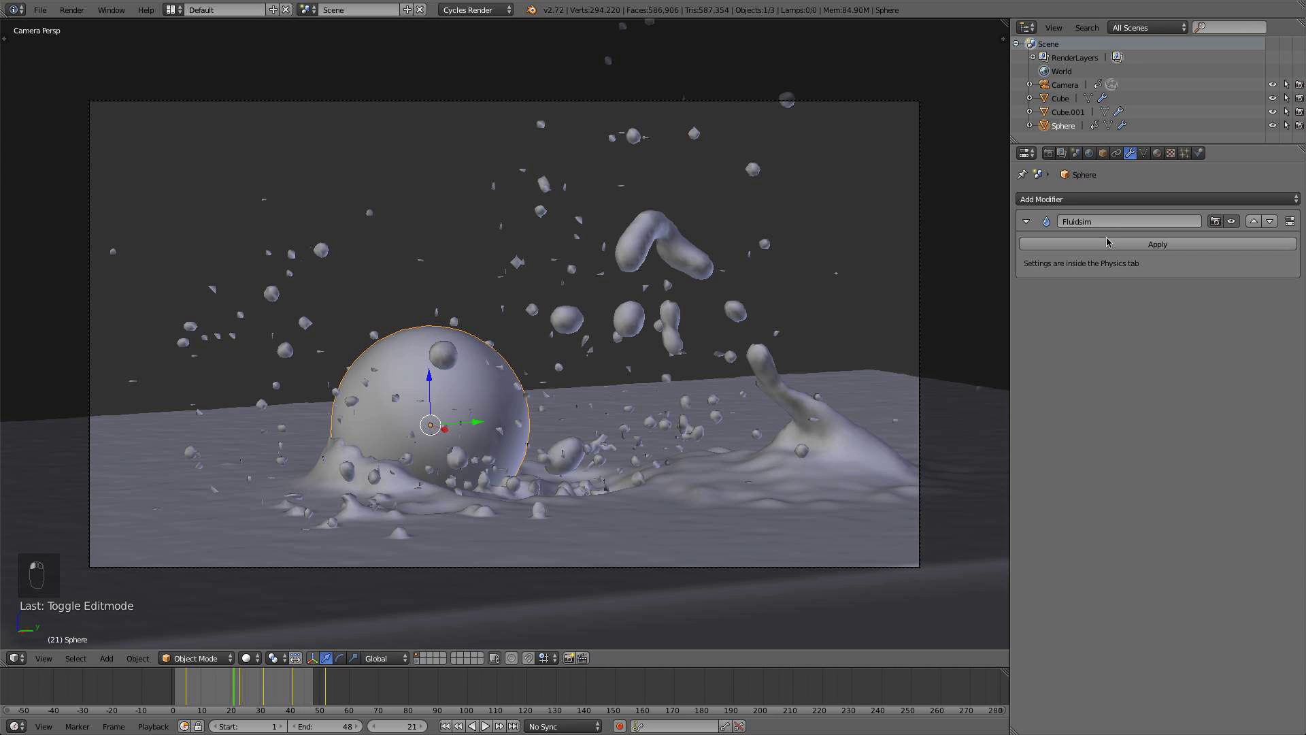
{"action": "left_click", "coordinate": [1091, 200]}
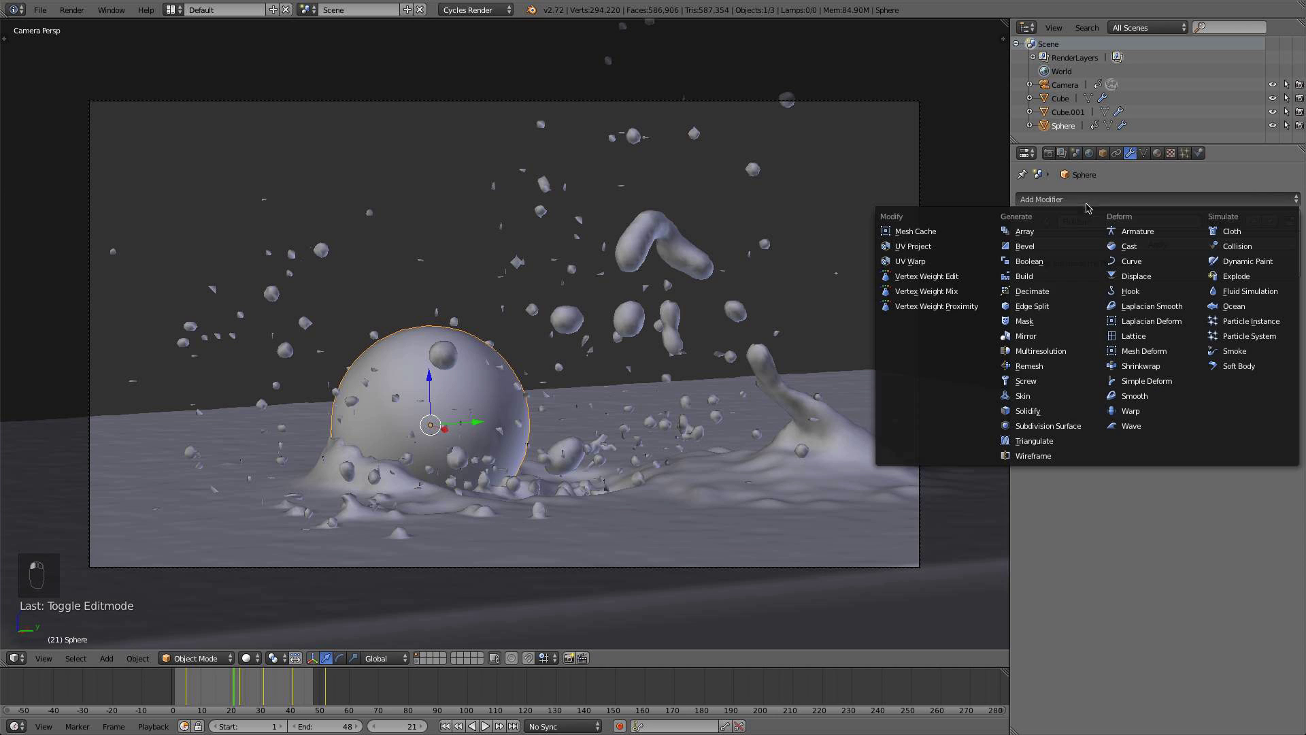
{"action": "left_click", "coordinate": [1042, 427]}
{"action": "left_click", "coordinate": [1025, 379]}
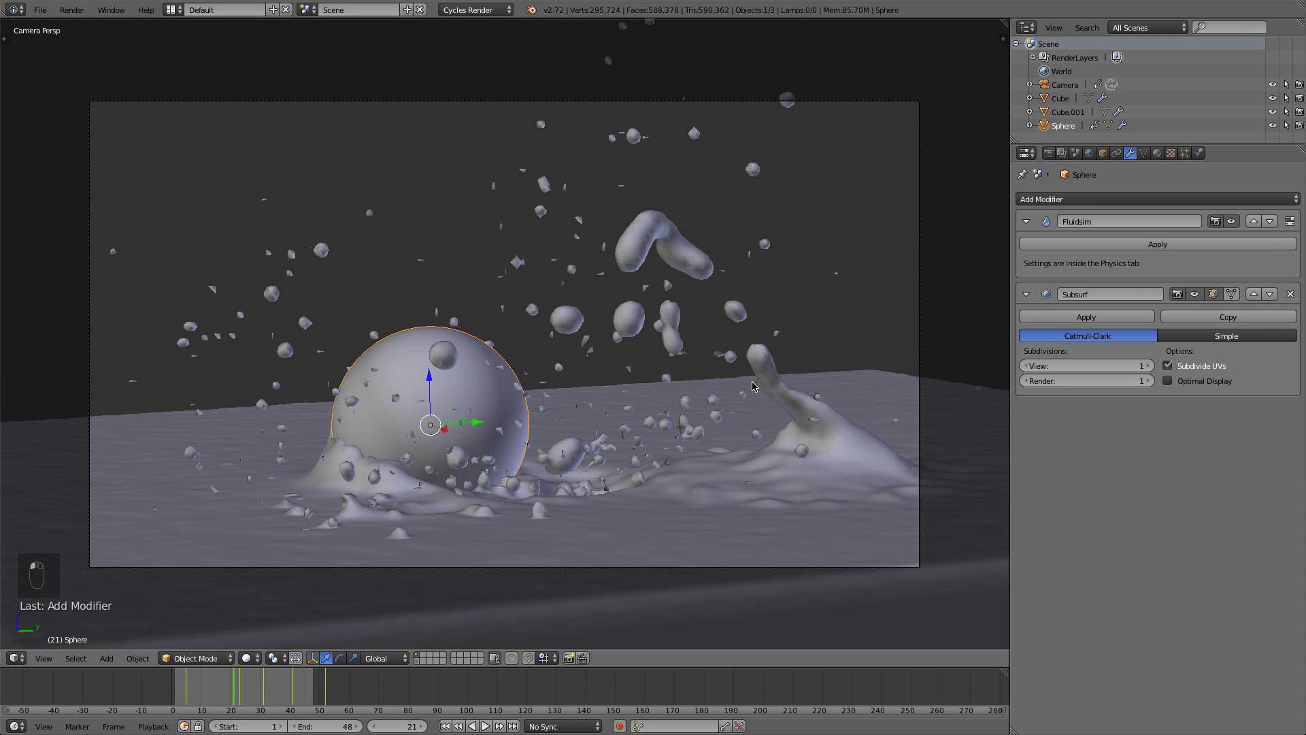
Select the camera, enable its limits display, and set the depth of field distance to 11.11, near the sphere
{"action": "scroll", "coordinate": [730, 382], "scroll_direction": "down", "scroll_amount": 4}
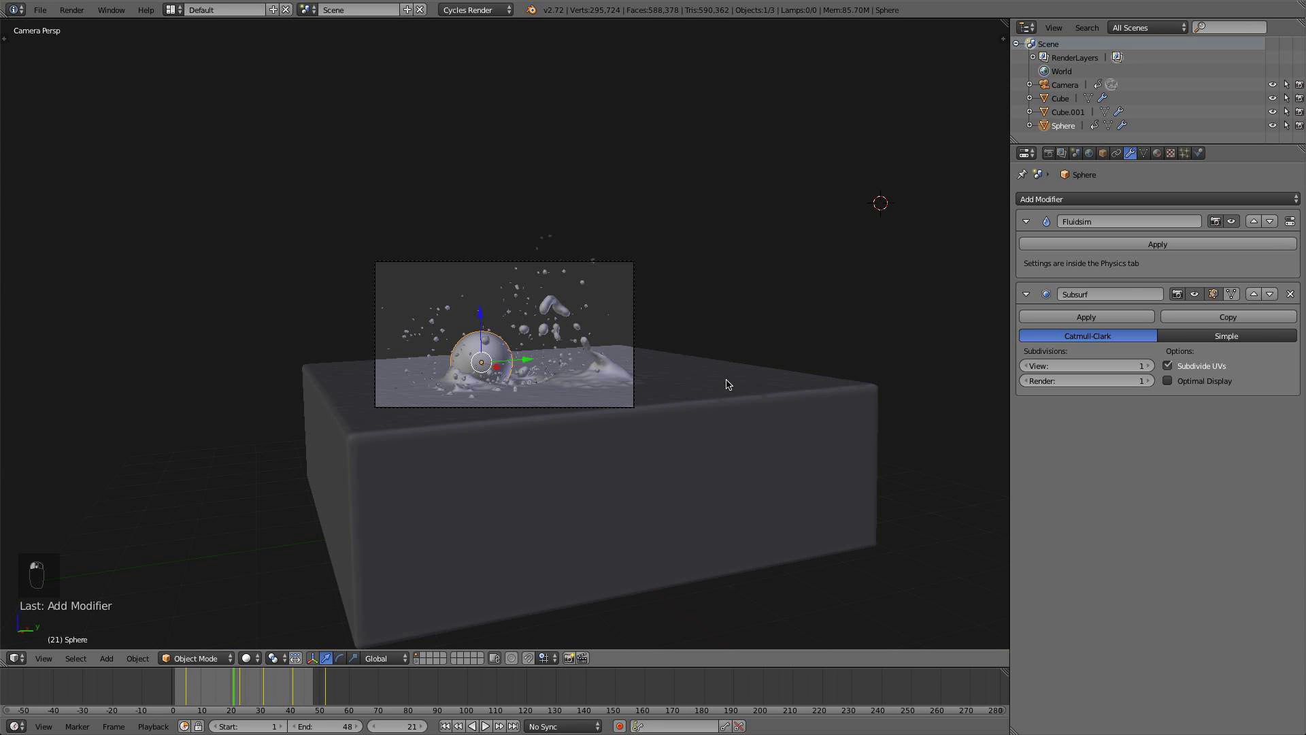
{"action": "scroll", "coordinate": [538, 413], "scroll_direction": "up", "scroll_amount": 4}
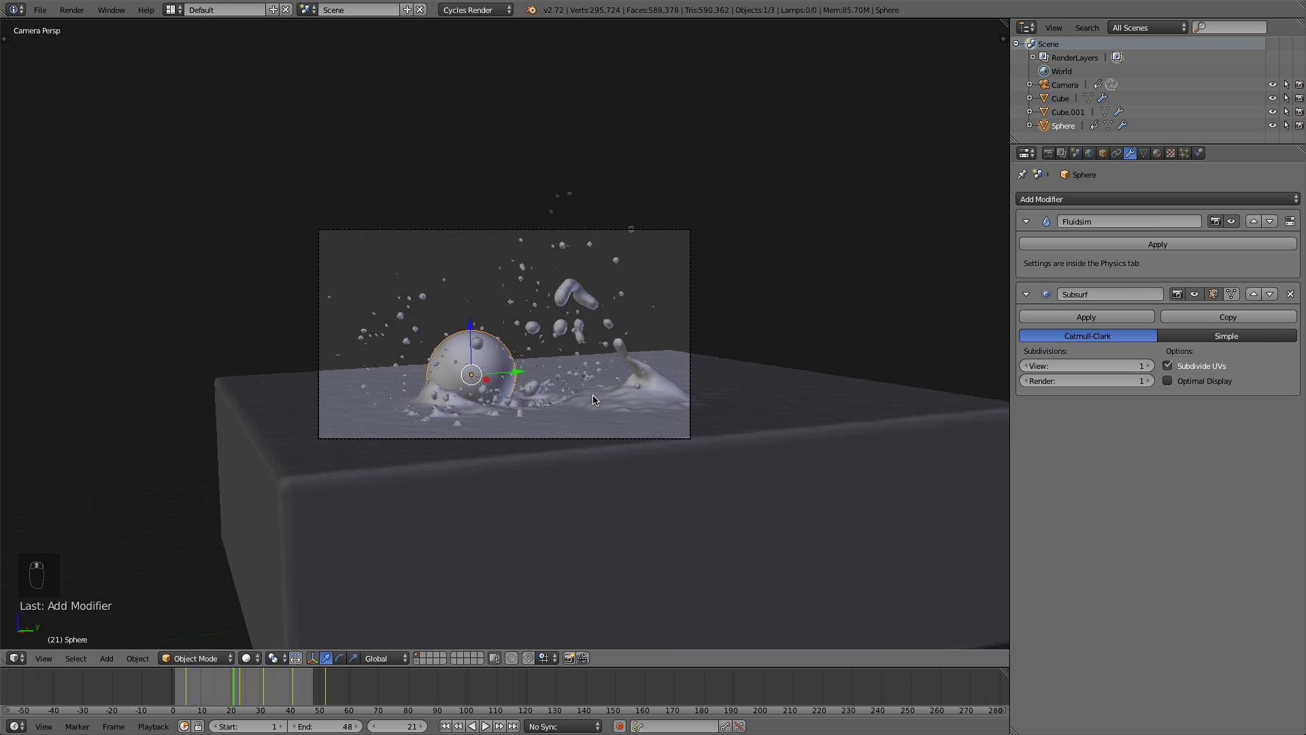
{"action": "right_click", "coordinate": [654, 475]}
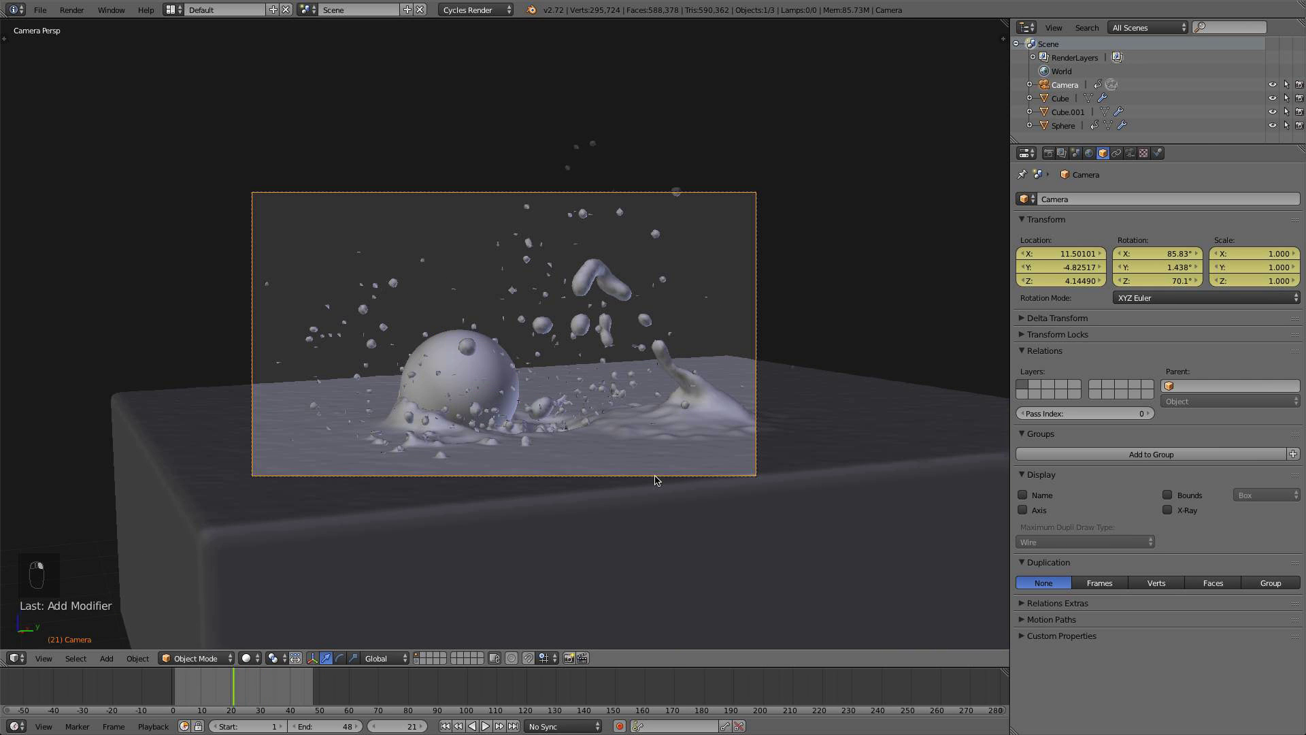
{"action": "key", "text": "KP_7"}
{"action": "left_click", "coordinate": [1130, 152]}
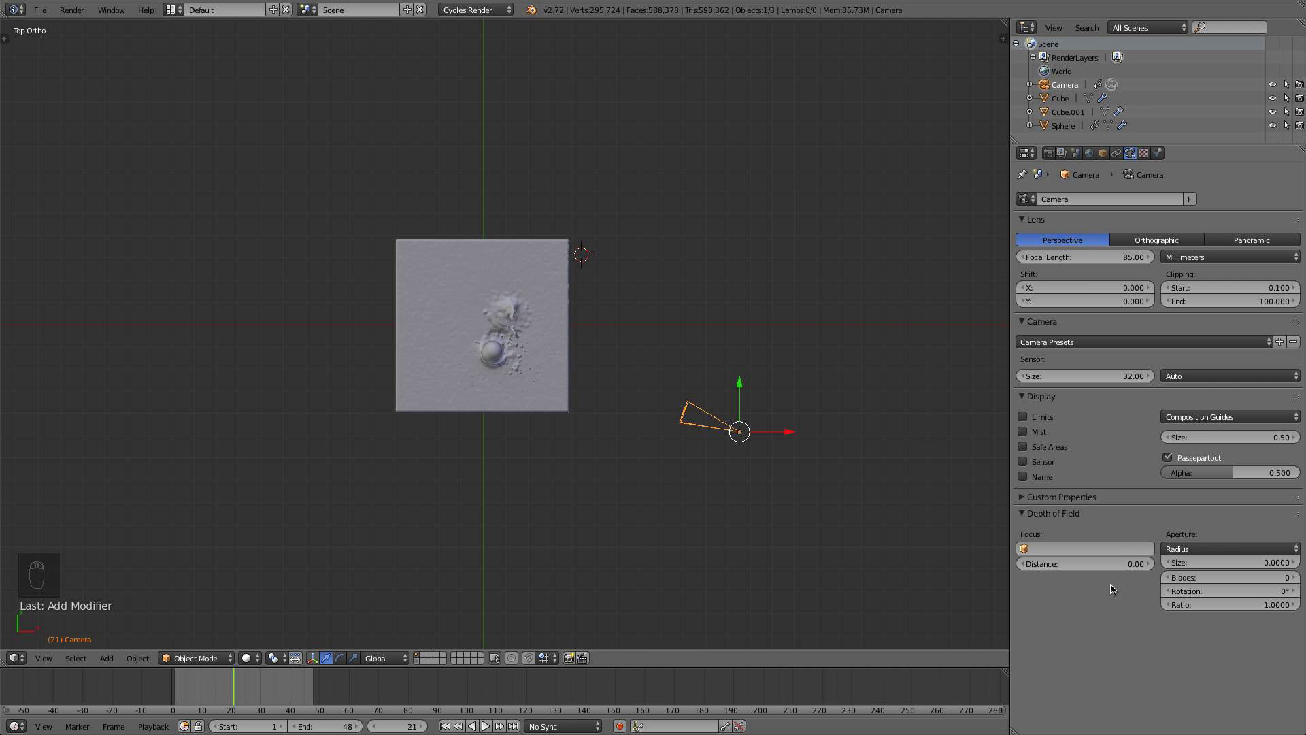
{"action": "left_click_drag", "start_coordinate": [1077, 564], "coordinate": [1078, 564]}
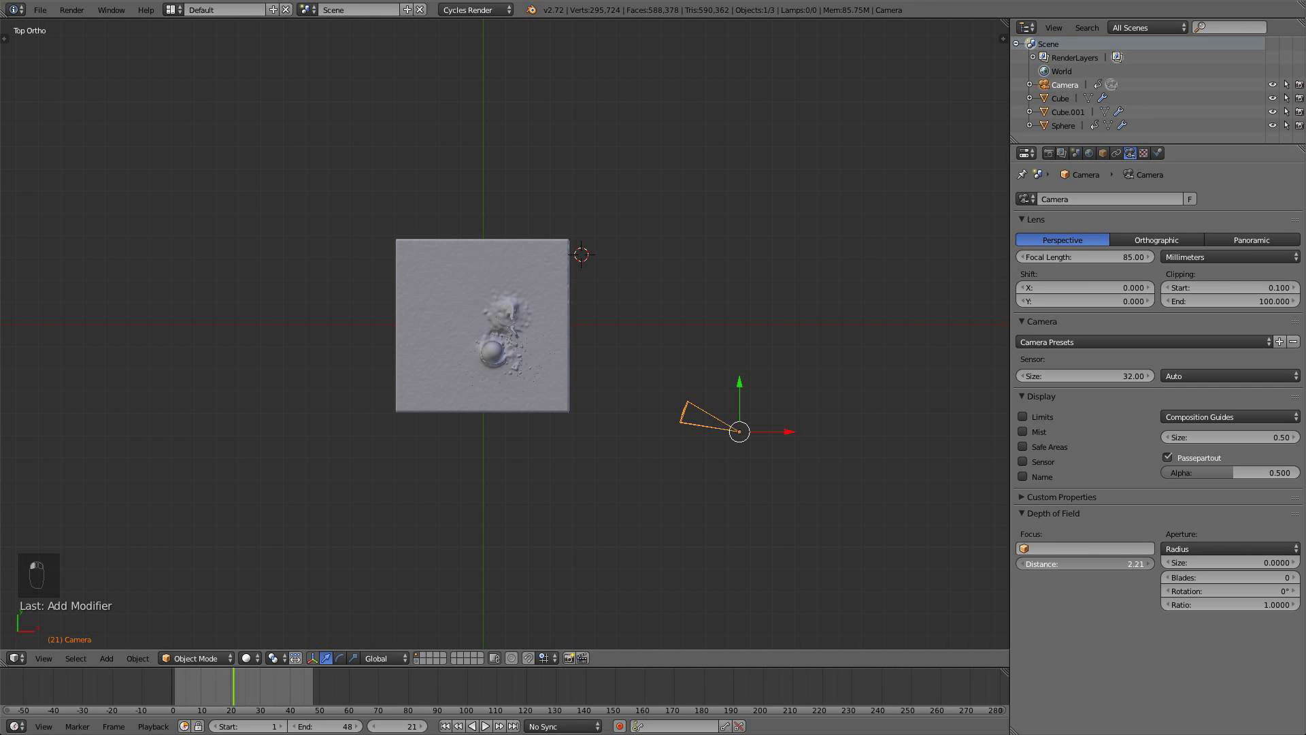
{"action": "left_click", "coordinate": [1023, 416]}
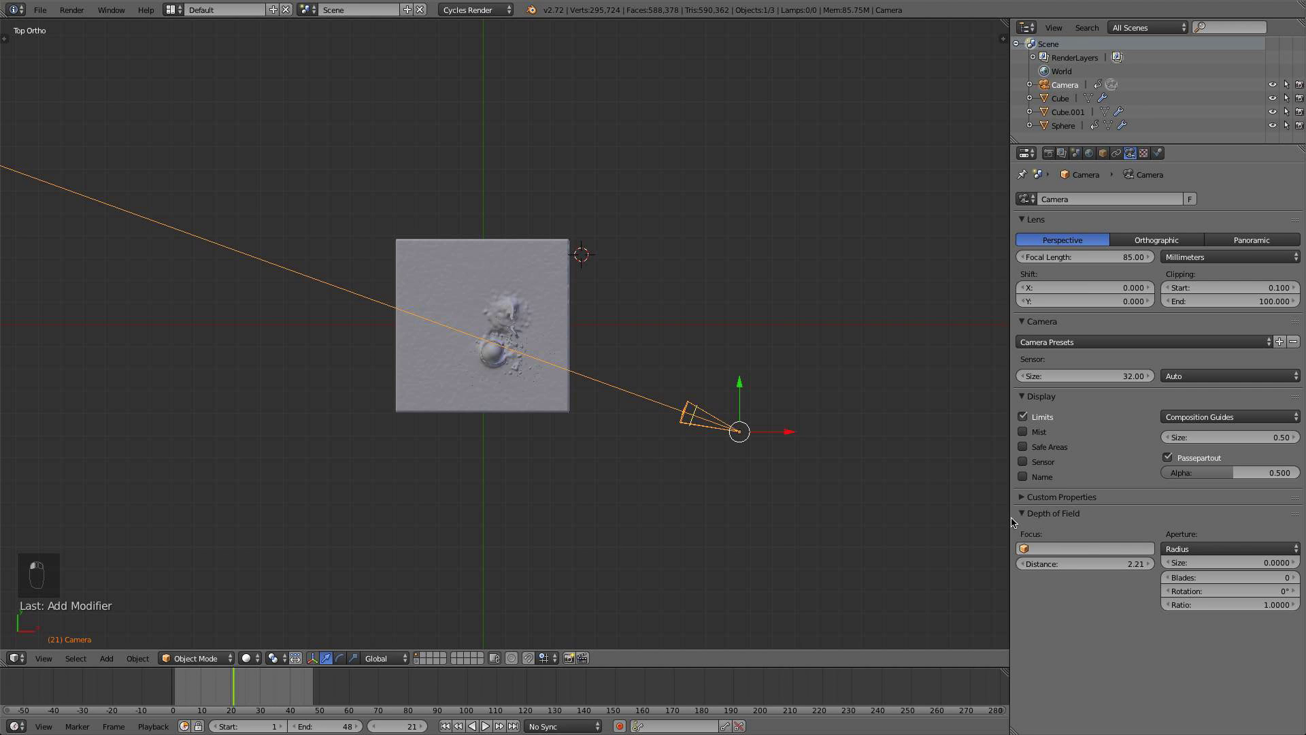
{"action": "left_click_drag", "start_coordinate": [1062, 564], "coordinate": [1062, 564]}
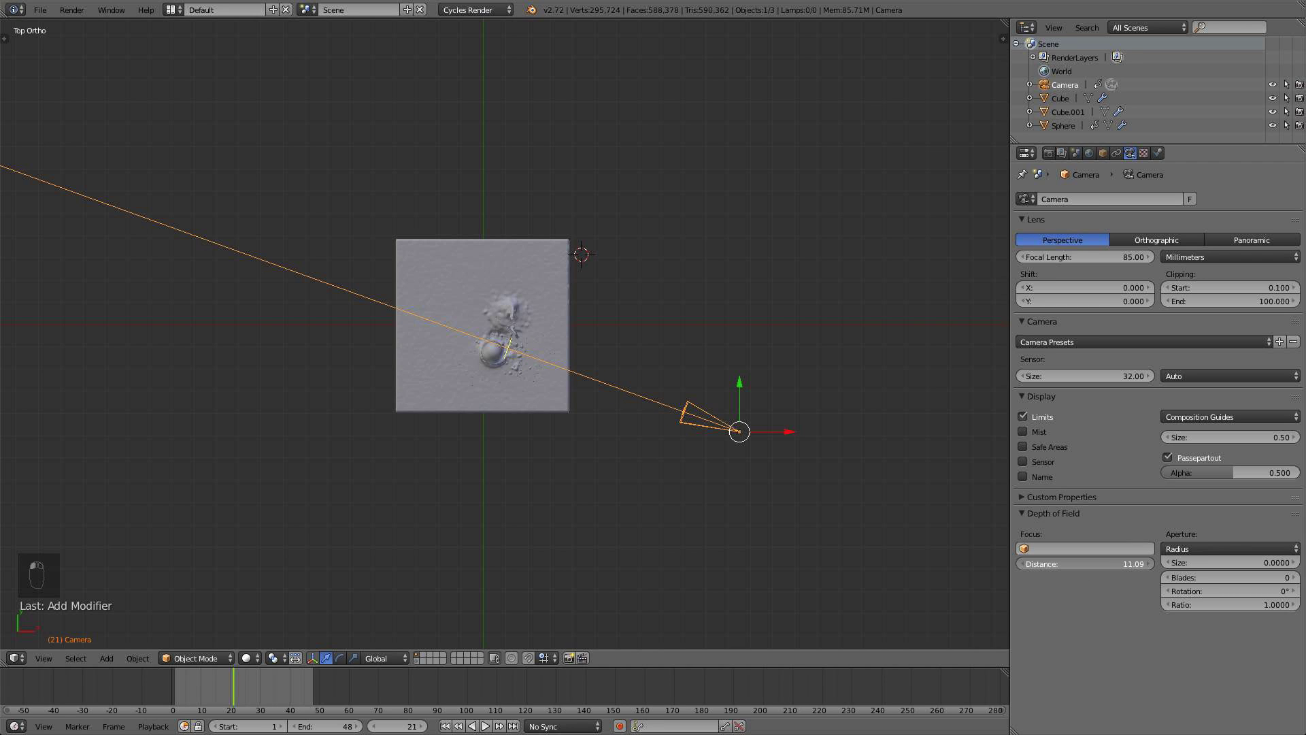
{"action": "left_click_drag", "start_coordinate": [1089, 564], "coordinate": [1093, 564]}
Change the camera's aperture type to F/stop and set its number to 0.5
{"action": "left_click", "coordinate": [1218, 548]}
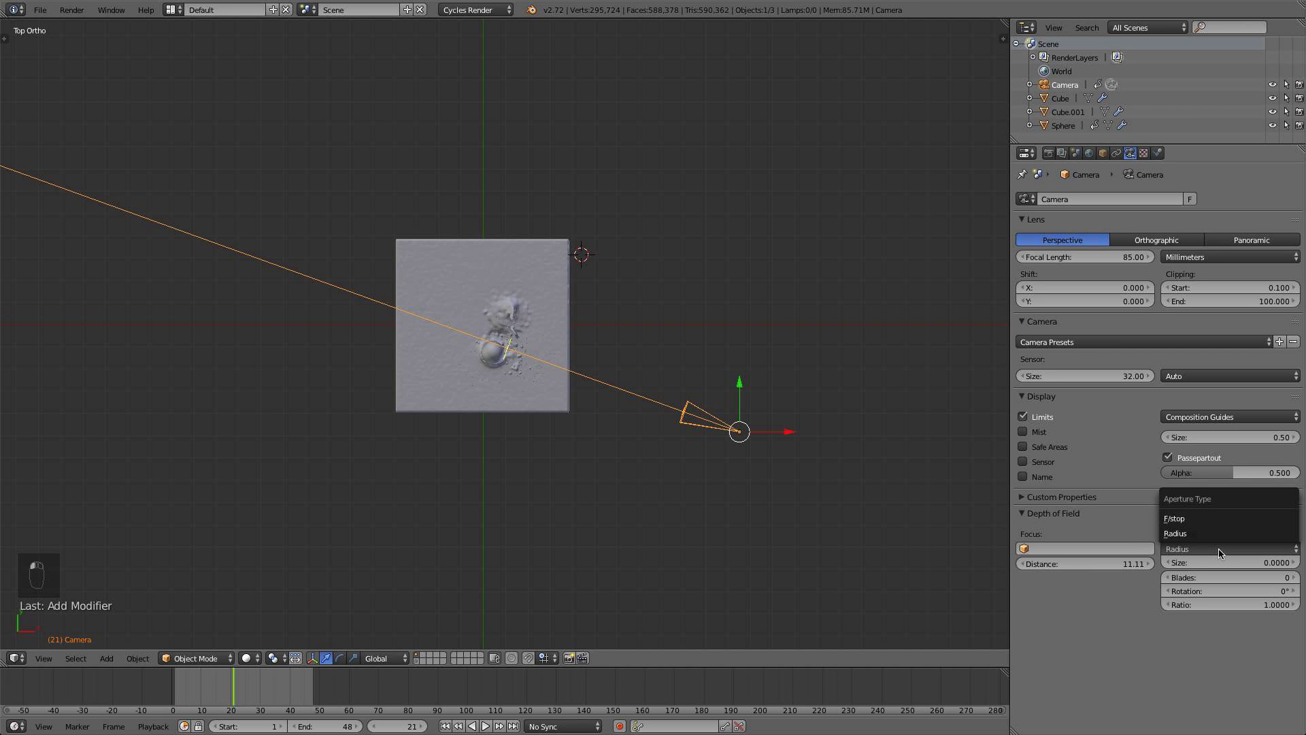
{"action": "left_click", "coordinate": [1220, 518]}
{"action": "left_click", "coordinate": [1214, 566]}
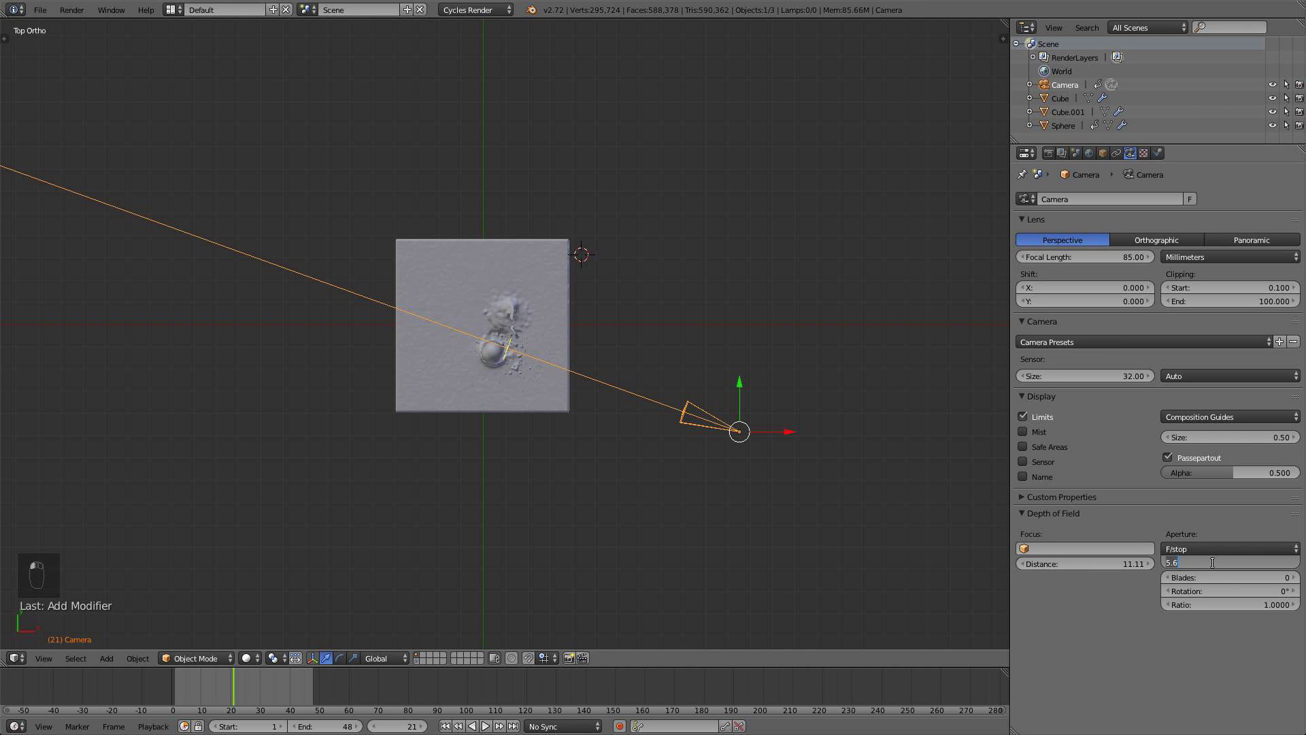
{"action": "type", "text": "."}
{"action": "key", "text": "Return"}
{"action": "left_click", "coordinate": [1225, 567]}
{"action": "key", "text": "BackSpace"}
{"action": "key", "text": "Return"}
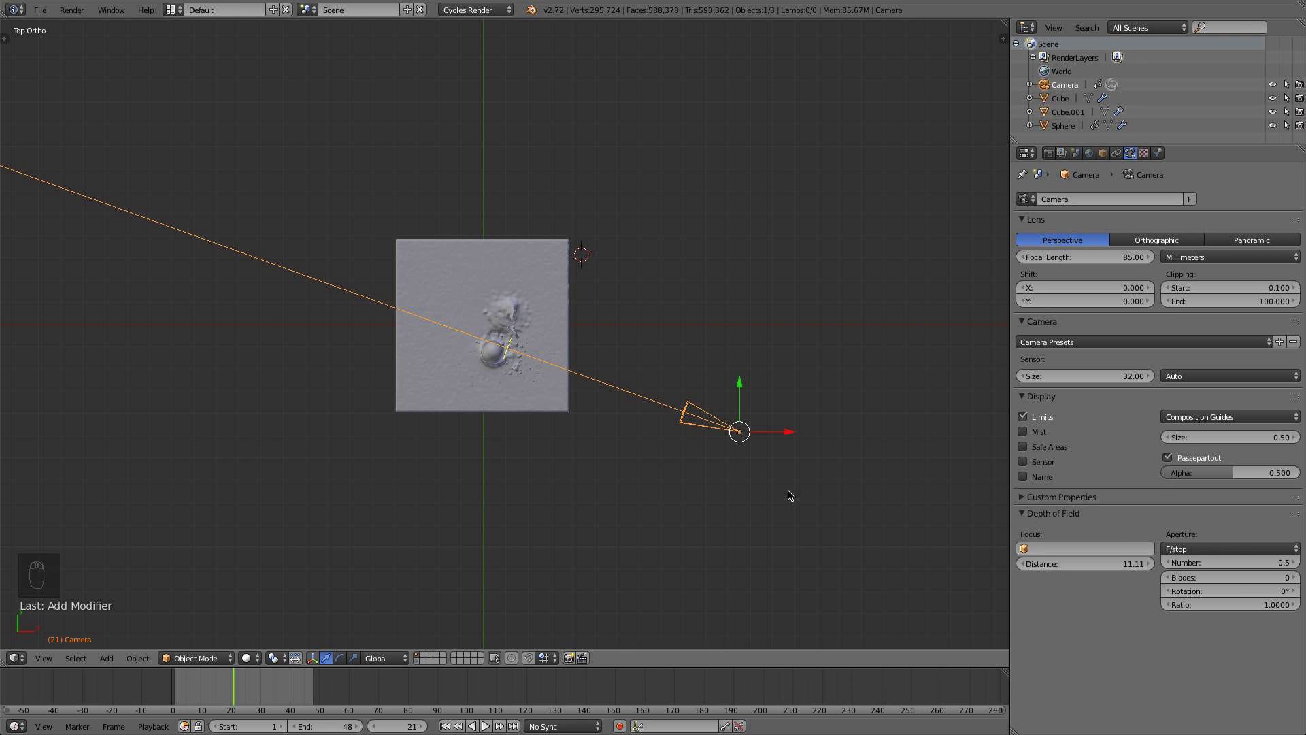
Set the camera's depth of field distance to 11.2 and check the focus marker against the sphere
{"action": "middle_click_drag", "start_coordinate": [790, 495], "coordinate": [863, 394]}
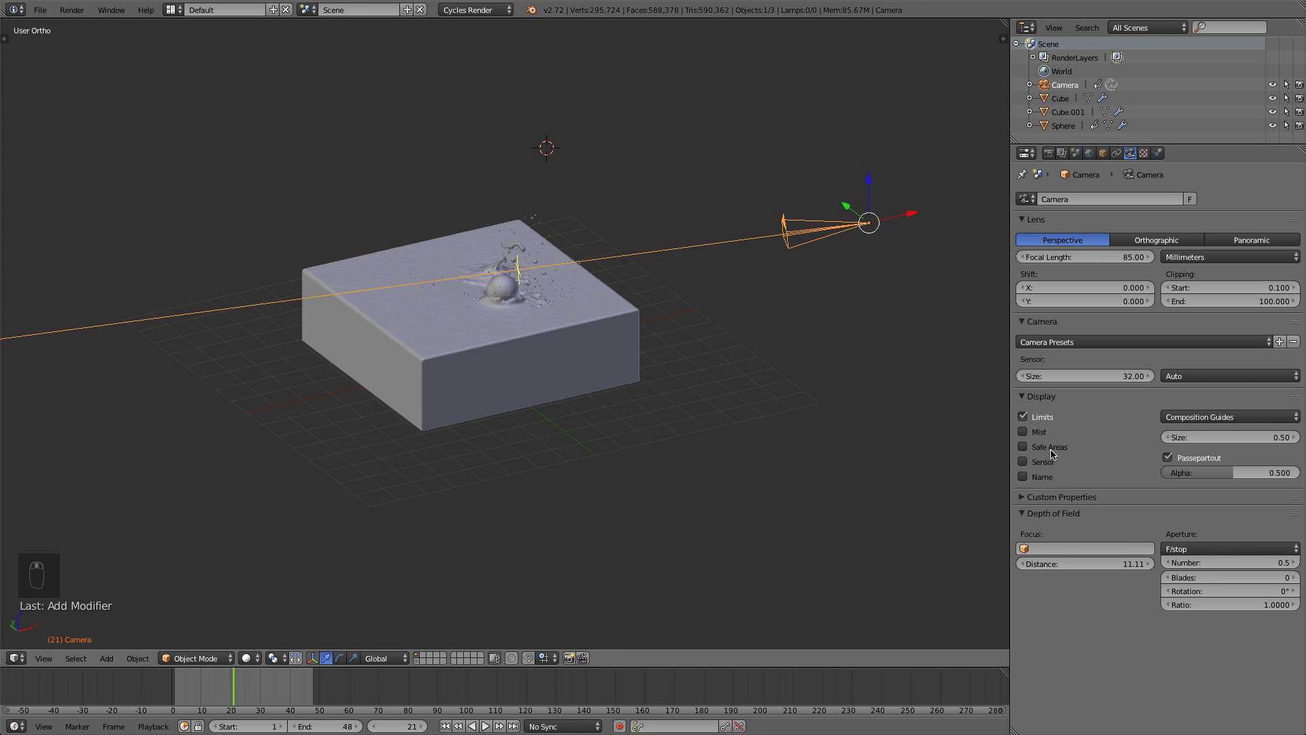
{"action": "left_click", "coordinate": [1097, 564]}
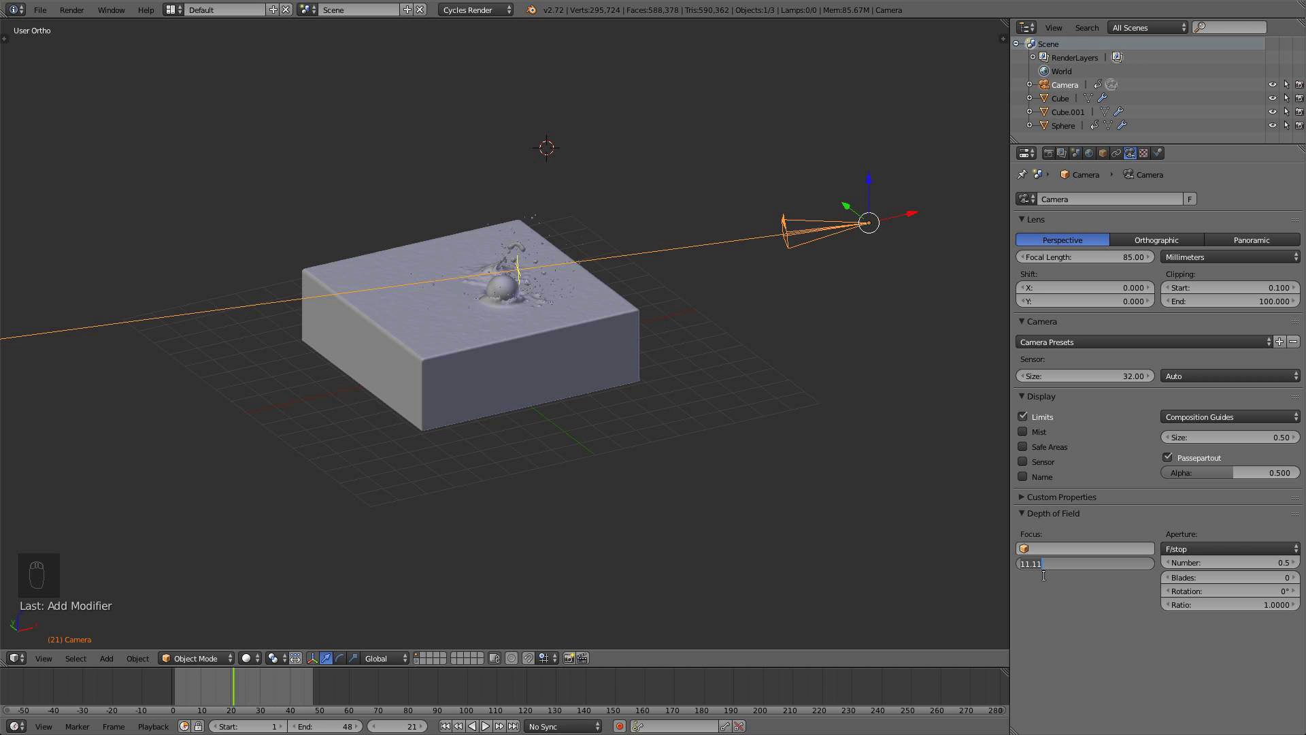
{"action": "key", "text": "BackSpace"}
{"action": "key", "text": "BackSpace"}
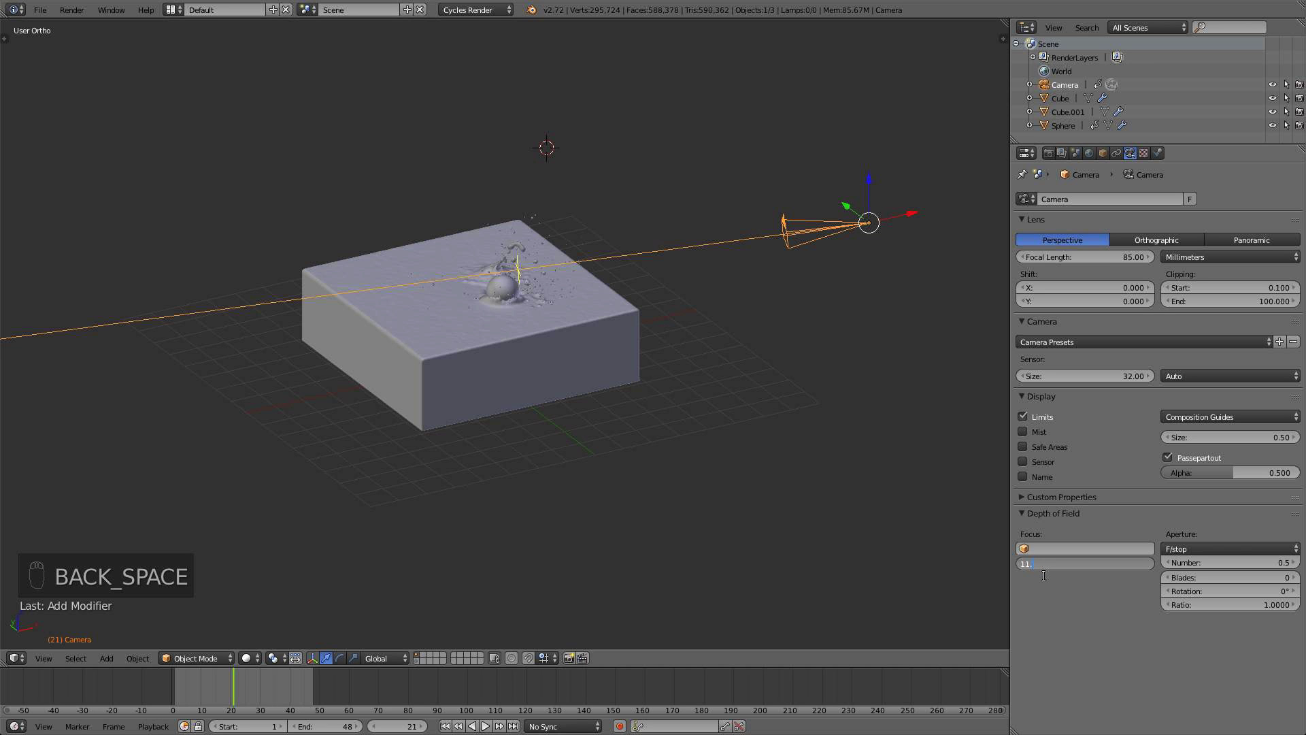
{"action": "key", "text": "Return"}
{"action": "middle_click_drag", "start_coordinate": [704, 316], "coordinate": [658, 363]}
{"action": "scroll", "coordinate": [506, 299], "scroll_direction": "up", "scroll_amount": 5}
{"action": "scroll", "coordinate": [505, 300], "scroll_direction": "down", "scroll_amount": 5}
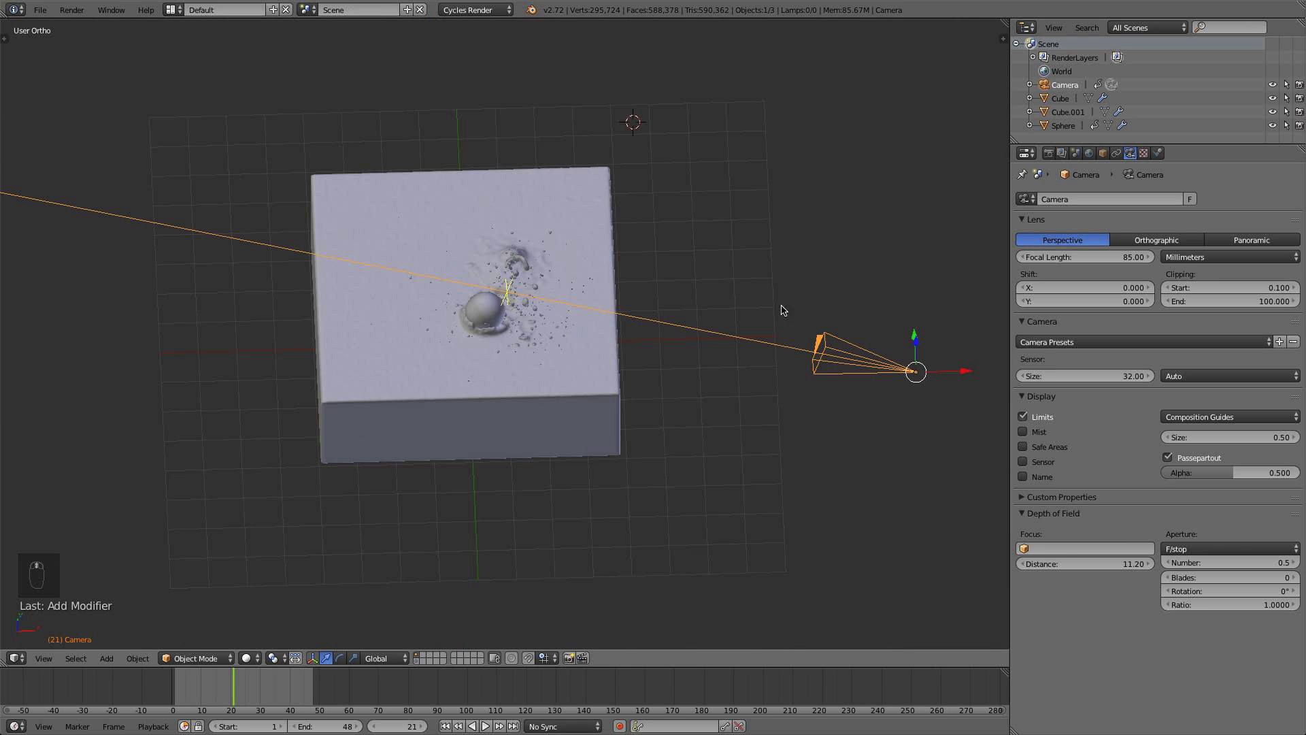
Set the camera's depth of field distance to 11.3 and its F/stop number to 0.4
{"action": "middle_click_drag", "start_coordinate": [824, 338], "coordinate": [864, 298]}
{"action": "key", "text": "KP_1"}
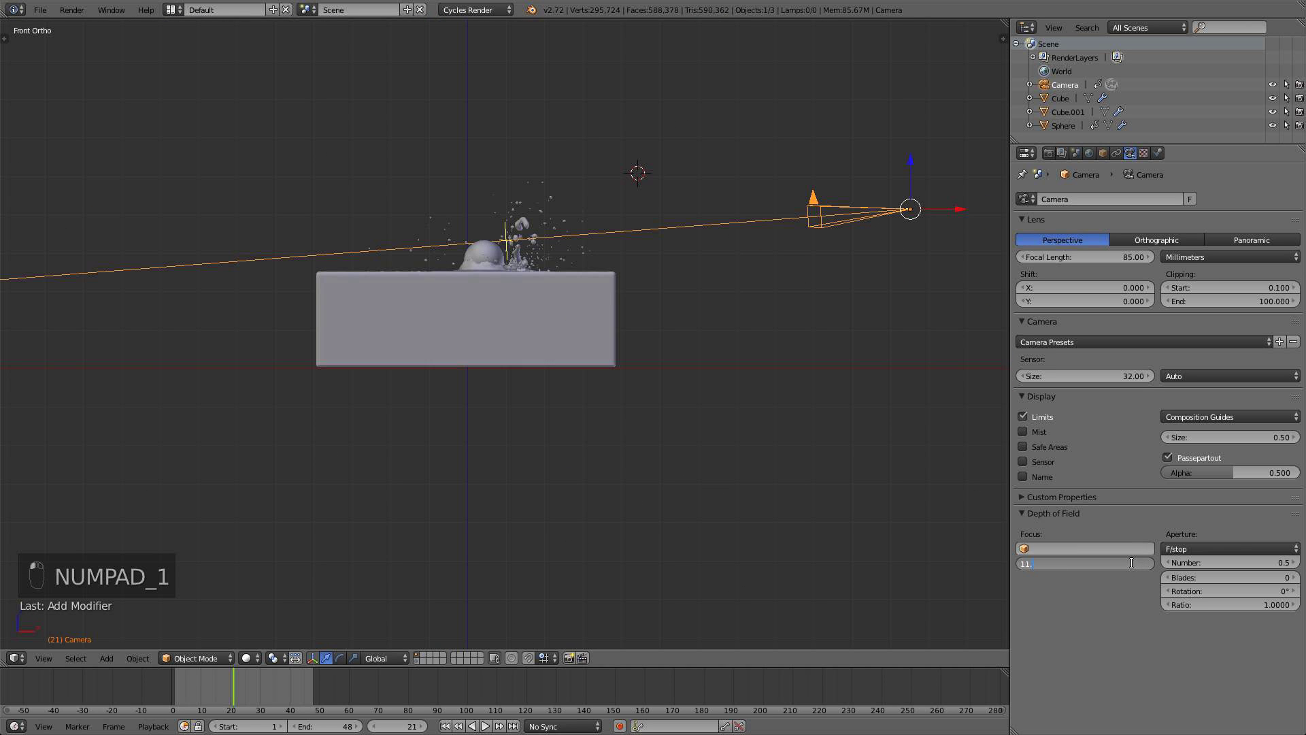
{"action": "type", "text": "3"}
{"action": "key", "text": "Return"}
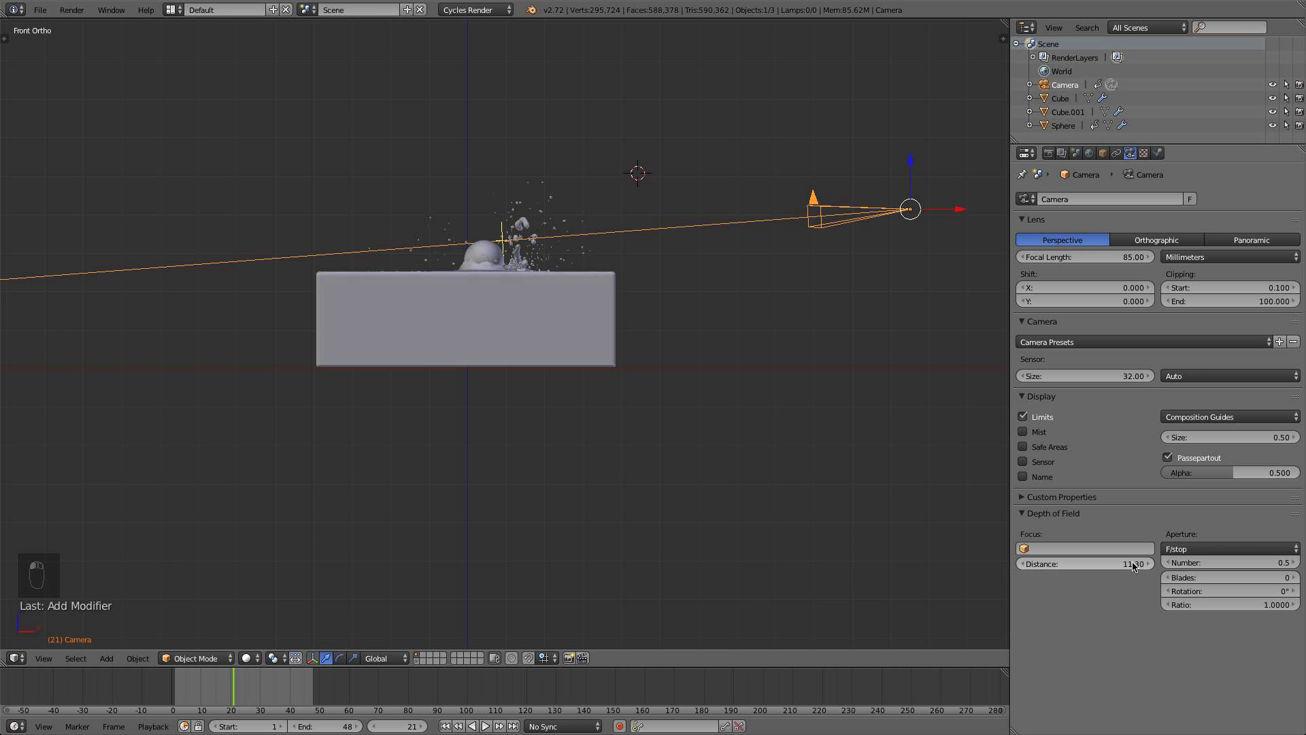
{"action": "left_click", "coordinate": [1273, 563]}
{"action": "type", "text": "0.4"}
{"action": "key", "text": "Return"}
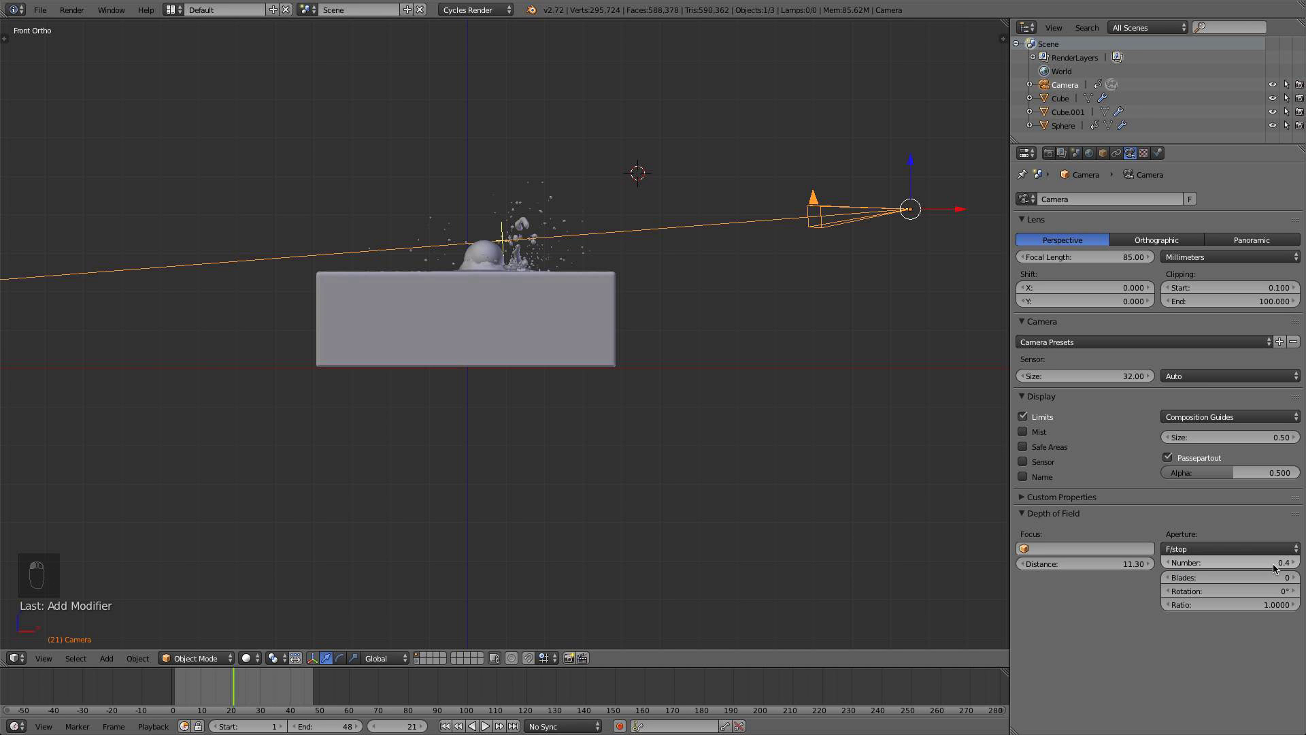
Switch to an empty scene layer in top view and snap the 3D cursor to the center
{"action": "key", "text": "KP_0"}
{"action": "key", "text": "KP_7"}
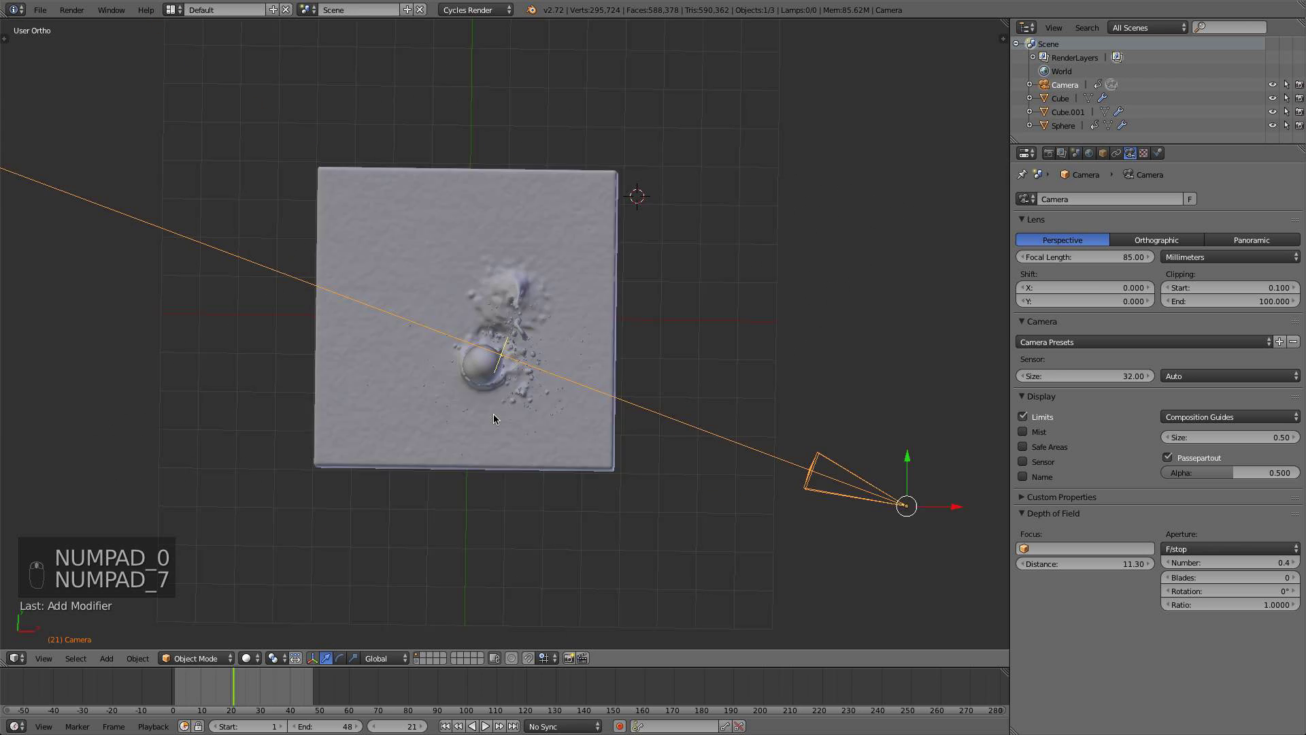
{"action": "scroll", "coordinate": [494, 415], "scroll_direction": "down", "scroll_amount": 4}
{"action": "scroll", "coordinate": [502, 415], "scroll_direction": "up", "scroll_amount": 3}
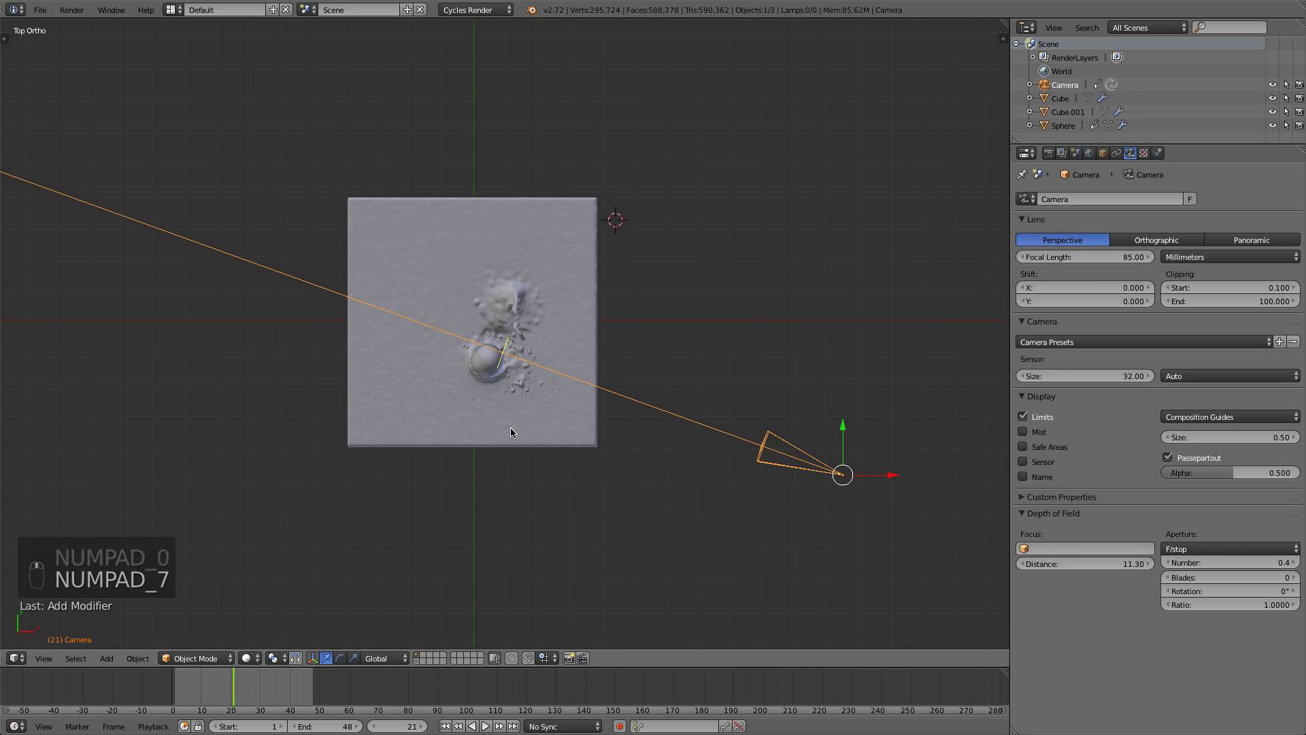
{"action": "scroll", "coordinate": [526, 476], "scroll_direction": "up", "scroll_amount": 1}
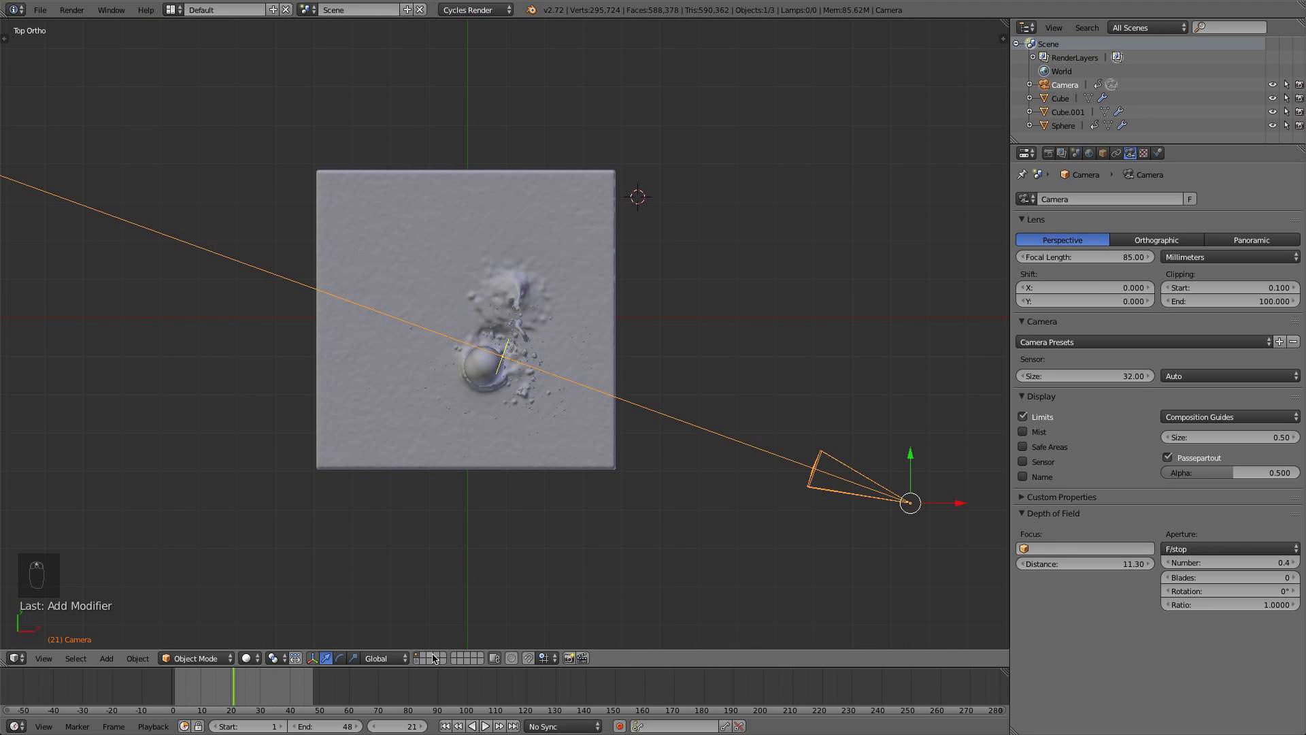
{"action": "left_click", "coordinate": [433, 658]}
{"action": "scroll", "coordinate": [517, 497], "scroll_direction": "down", "scroll_amount": 3}
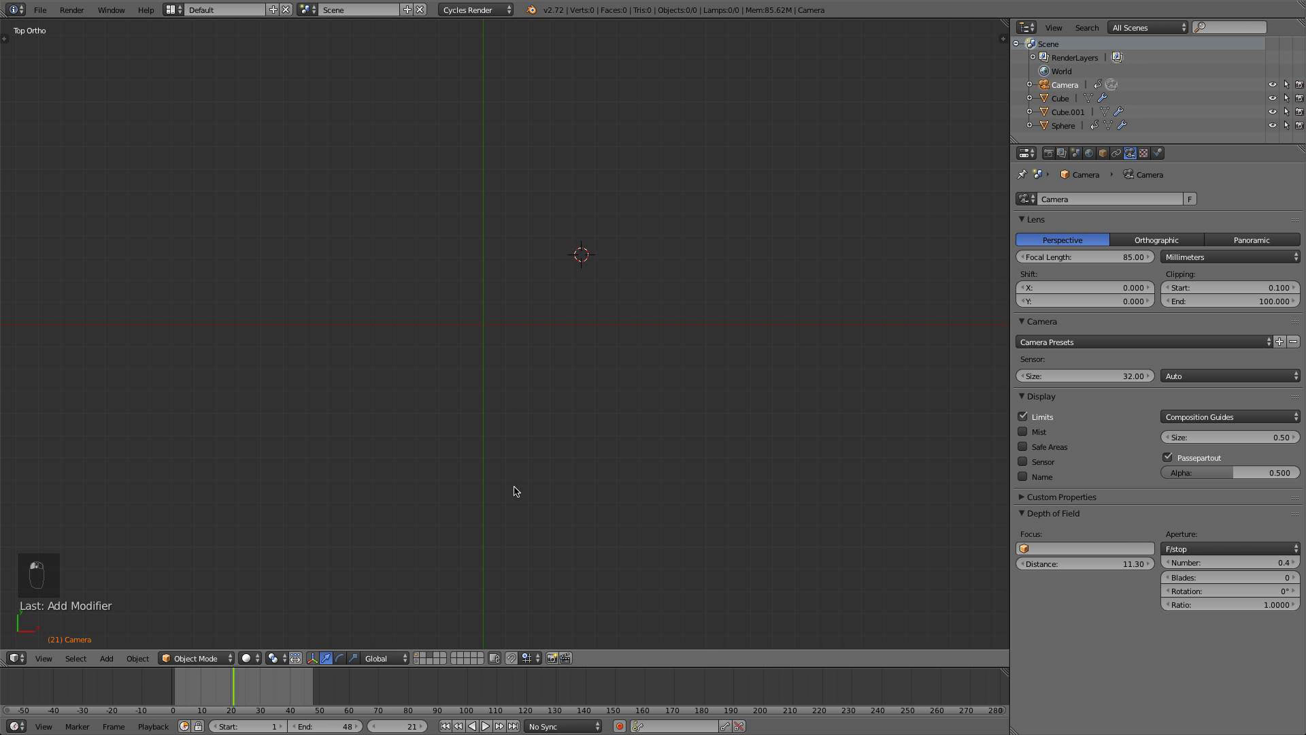
{"action": "key", "text": "shift+s"}
{"action": "left_click", "coordinate": [501, 502]}
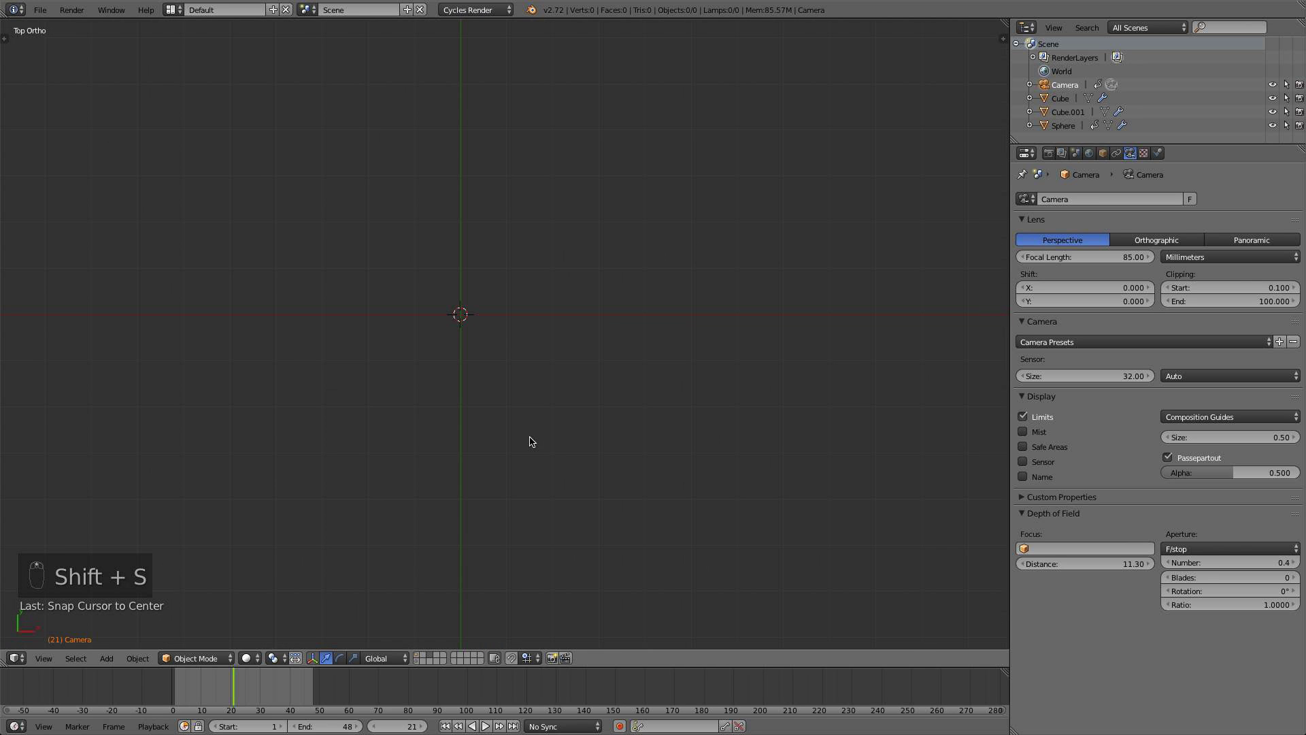
Add a plane at the 3D cursor and give it an Ocean modifier
{"action": "key", "text": "shift+a"}
{"action": "mouse_move", "coordinate": [532, 430]}
{"action": "left_click", "coordinate": [591, 434]}
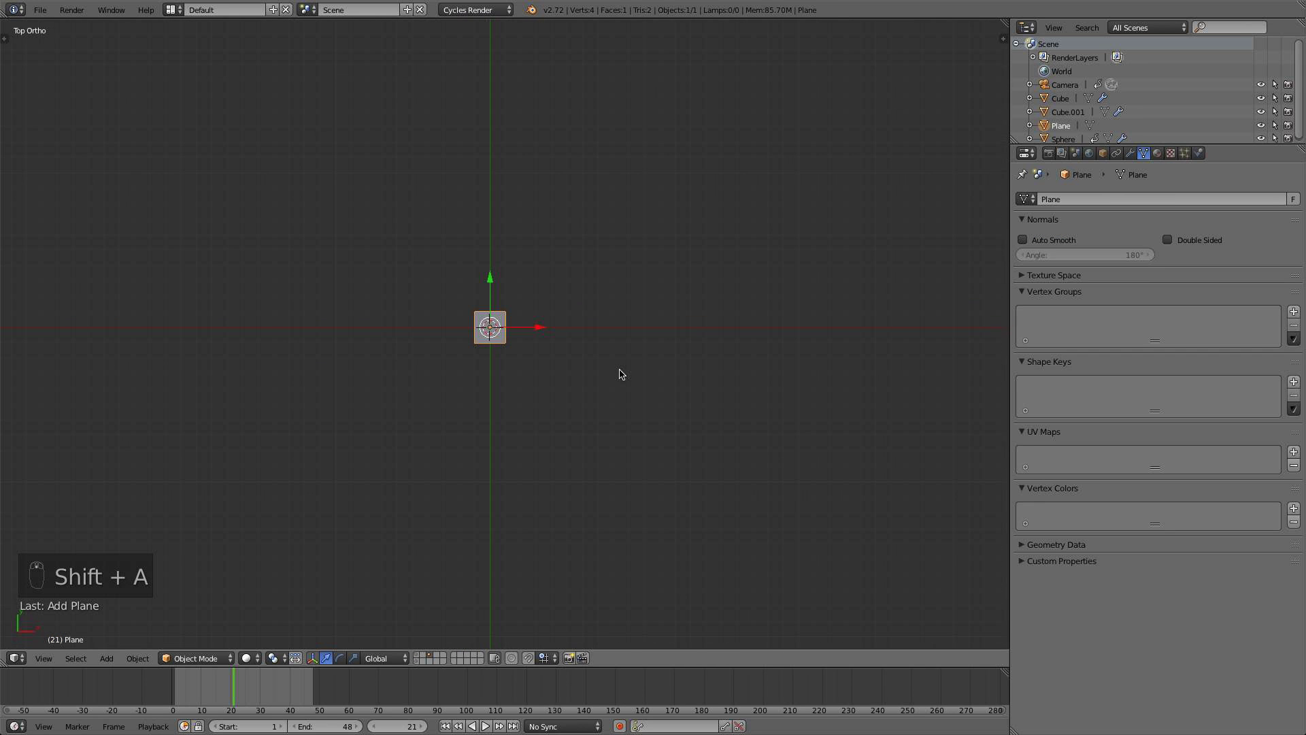
{"action": "left_click", "coordinate": [1130, 153]}
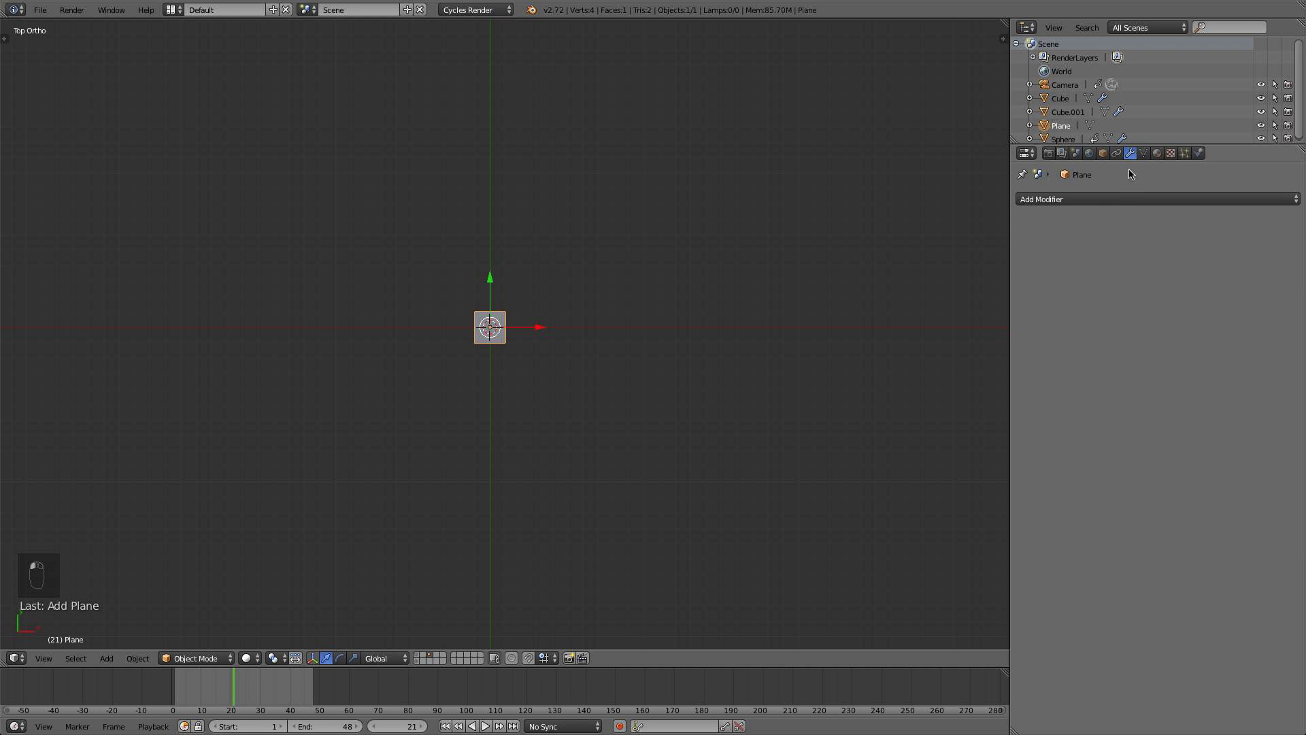
{"action": "left_click", "coordinate": [1118, 199]}
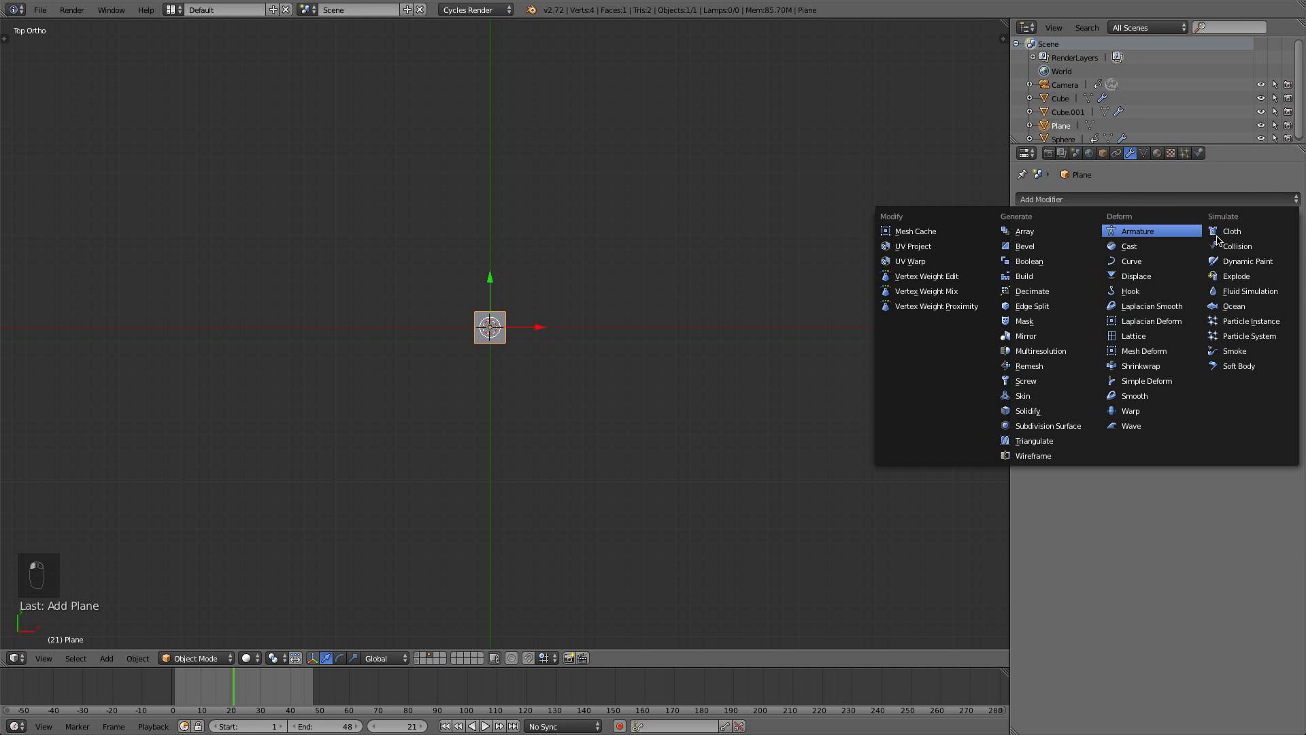
{"action": "left_click", "coordinate": [1235, 309]}
{"action": "scroll", "coordinate": [834, 344], "scroll_direction": "down", "scroll_amount": 6}
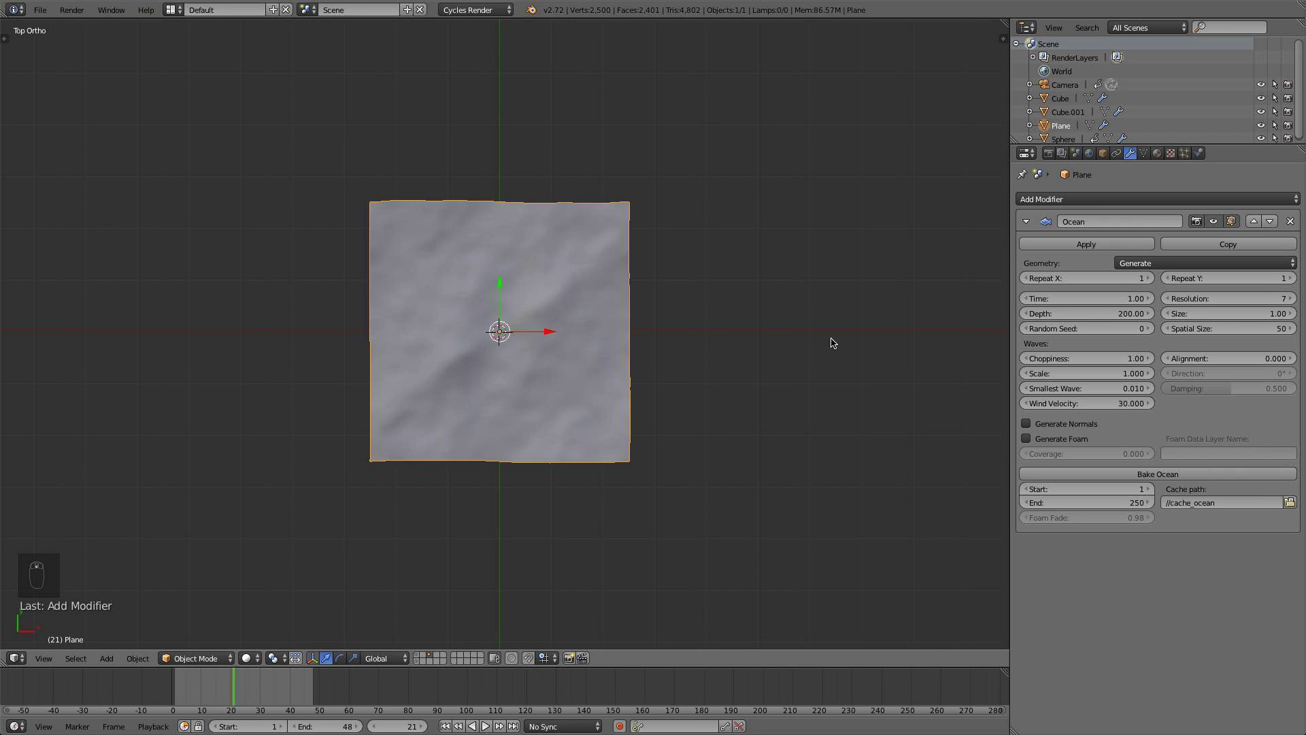
{"action": "middle_click_drag", "start_coordinate": [834, 345], "coordinate": [794, 198]}
{"action": "scroll", "coordinate": [782, 211], "scroll_direction": "up", "scroll_amount": 6}
{"action": "middle_click_drag", "start_coordinate": [769, 255], "coordinate": [719, 312]}
Move the ocean plane horizontally at constant height so its surface fills the lower part of the camera frame
{"action": "key", "text": "KP_0"}
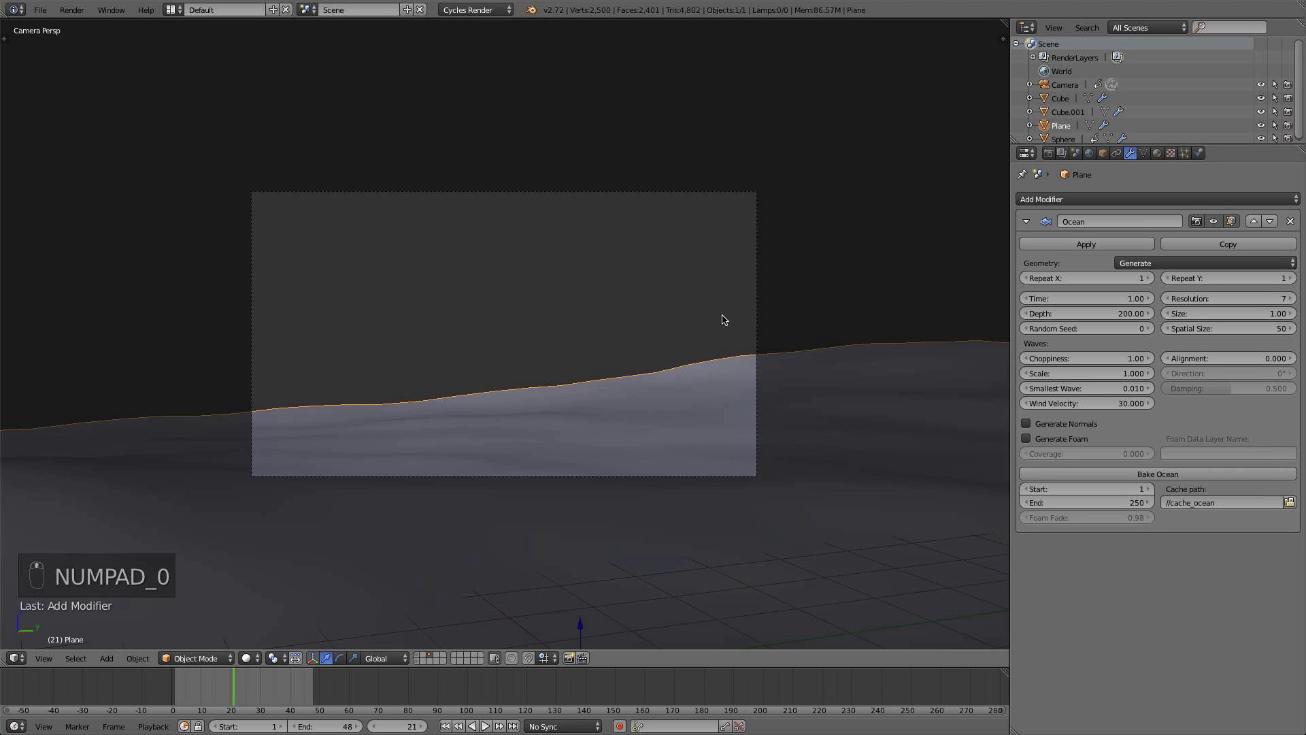
{"action": "key", "text": "KP_7"}
{"action": "scroll", "coordinate": [733, 313], "scroll_direction": "down", "scroll_amount": 3}
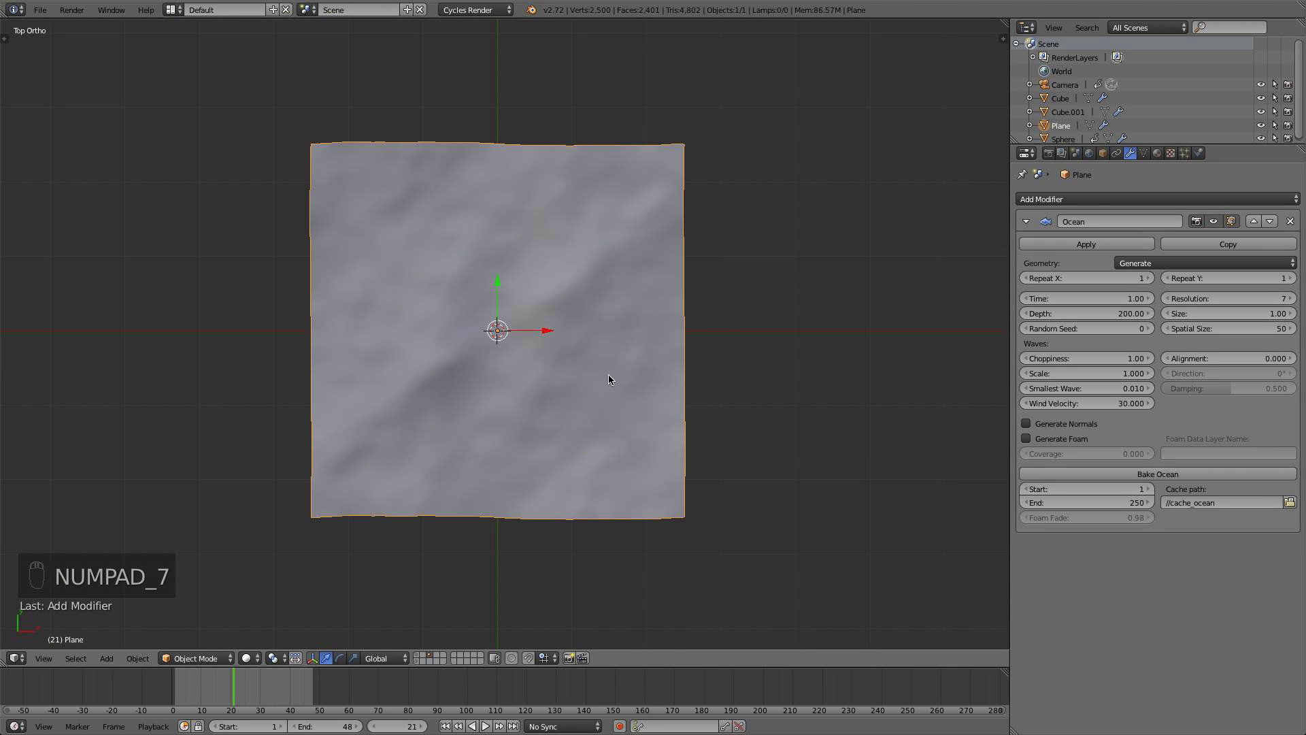
{"action": "key", "text": "KP_0"}
{"action": "key", "text": "g"}
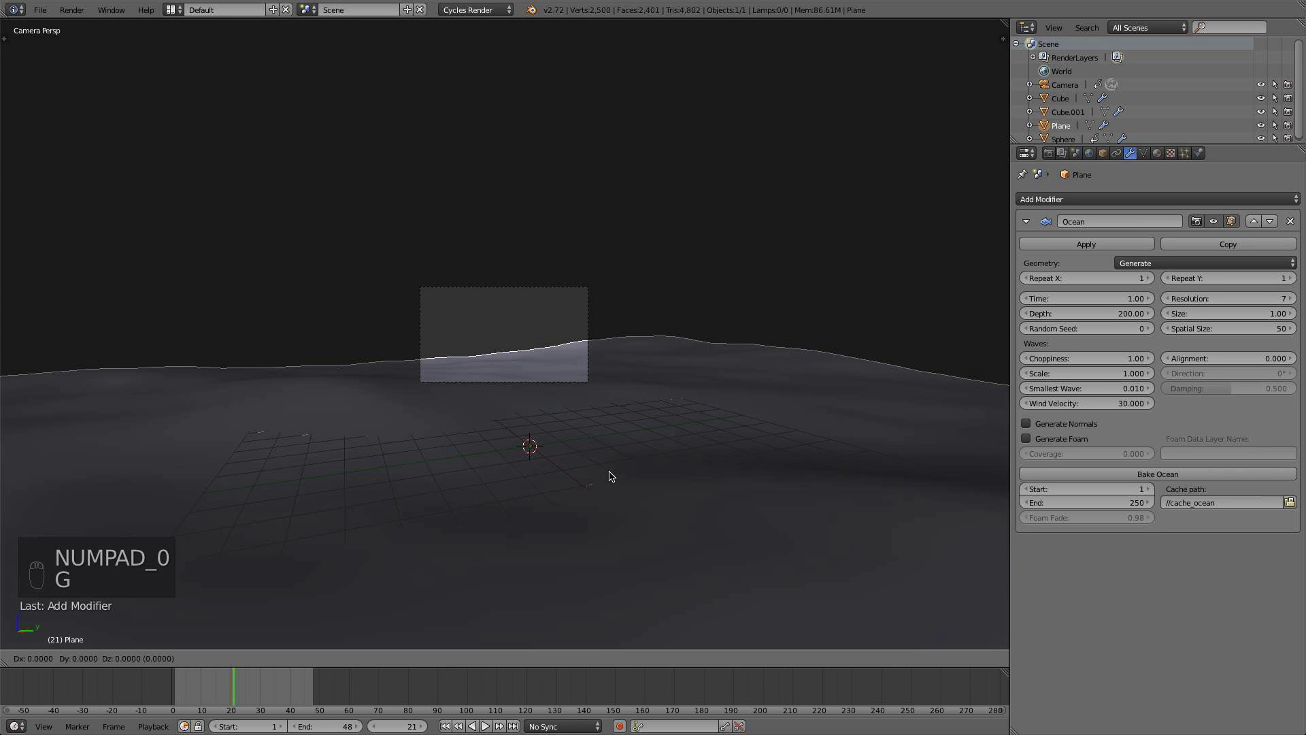
{"action": "key", "text": "shift+z"}
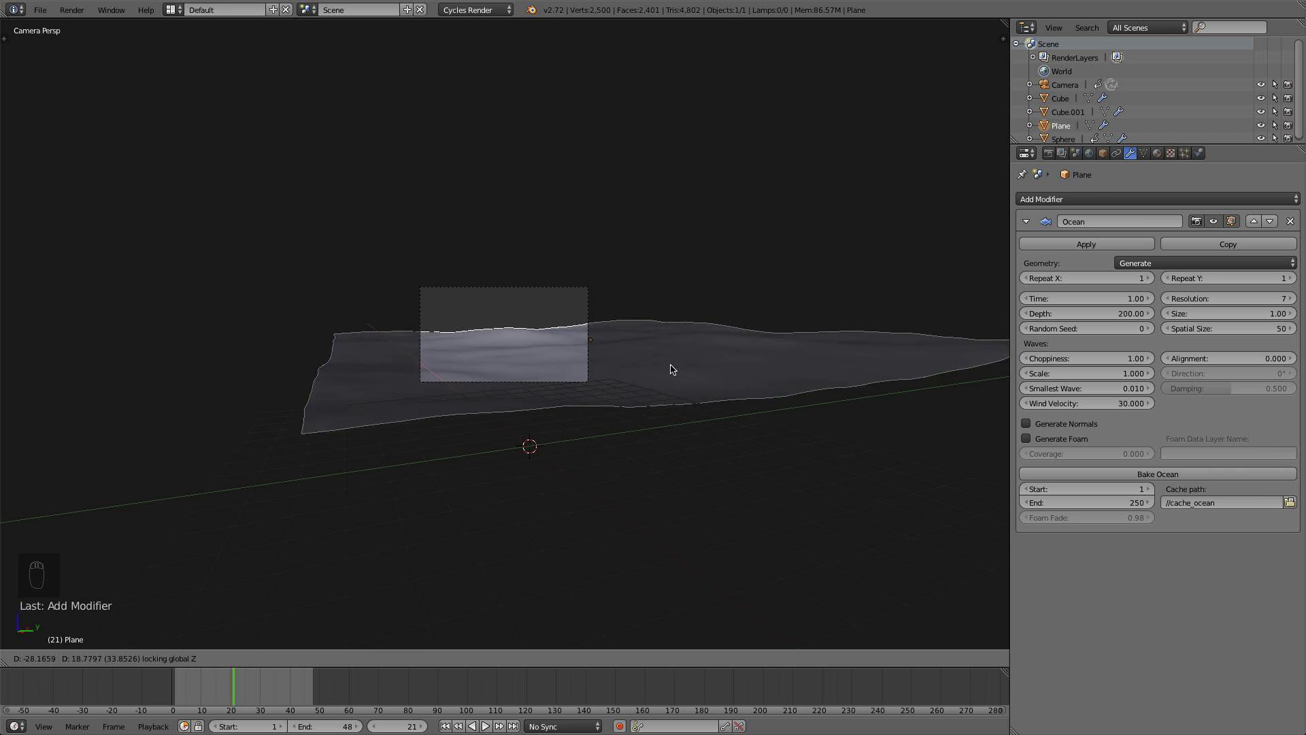
{"action": "left_click", "coordinate": [683, 369]}
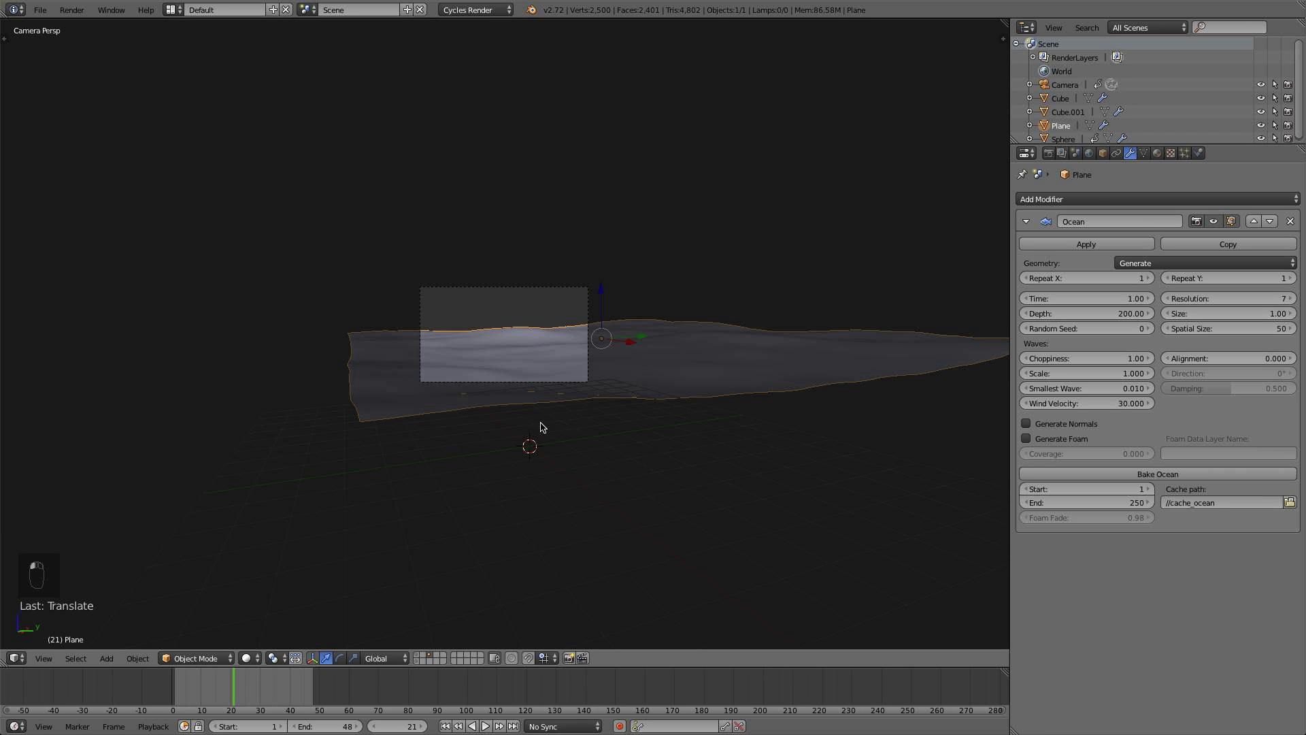
{"action": "left_click_drag", "start_coordinate": [640, 341], "coordinate": [650, 336]}
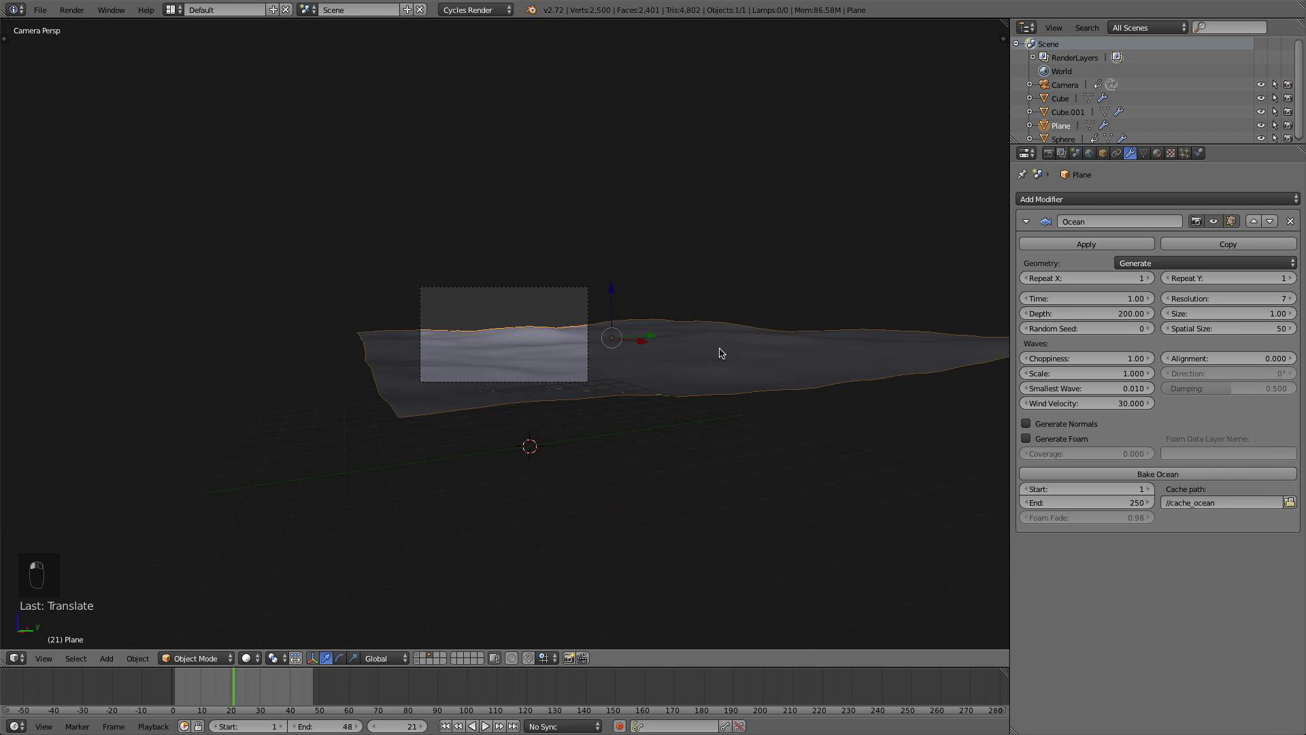
Set the Ocean modifier's Repeat X and Repeat Y to 2 and move the plane along the negative X axis, away from the camera
{"action": "left_click", "coordinate": [1292, 278]}
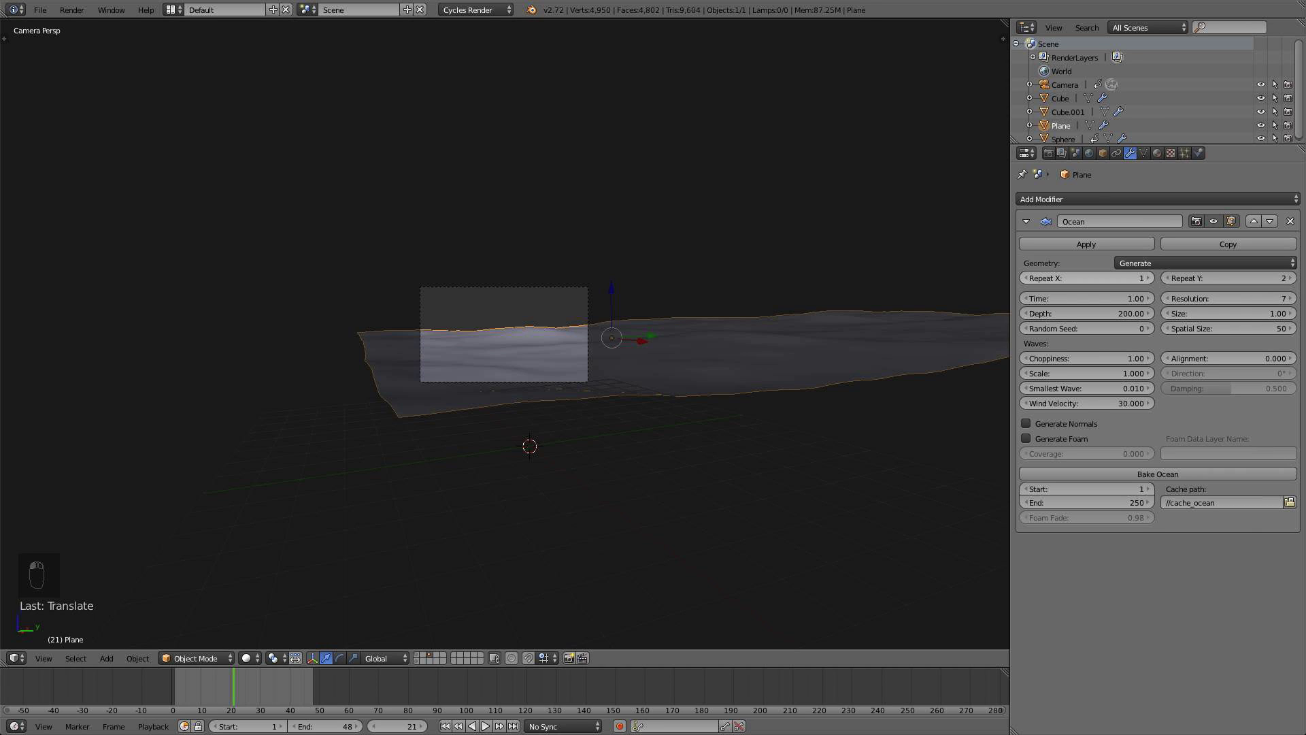
{"action": "left_click", "coordinate": [1148, 278]}
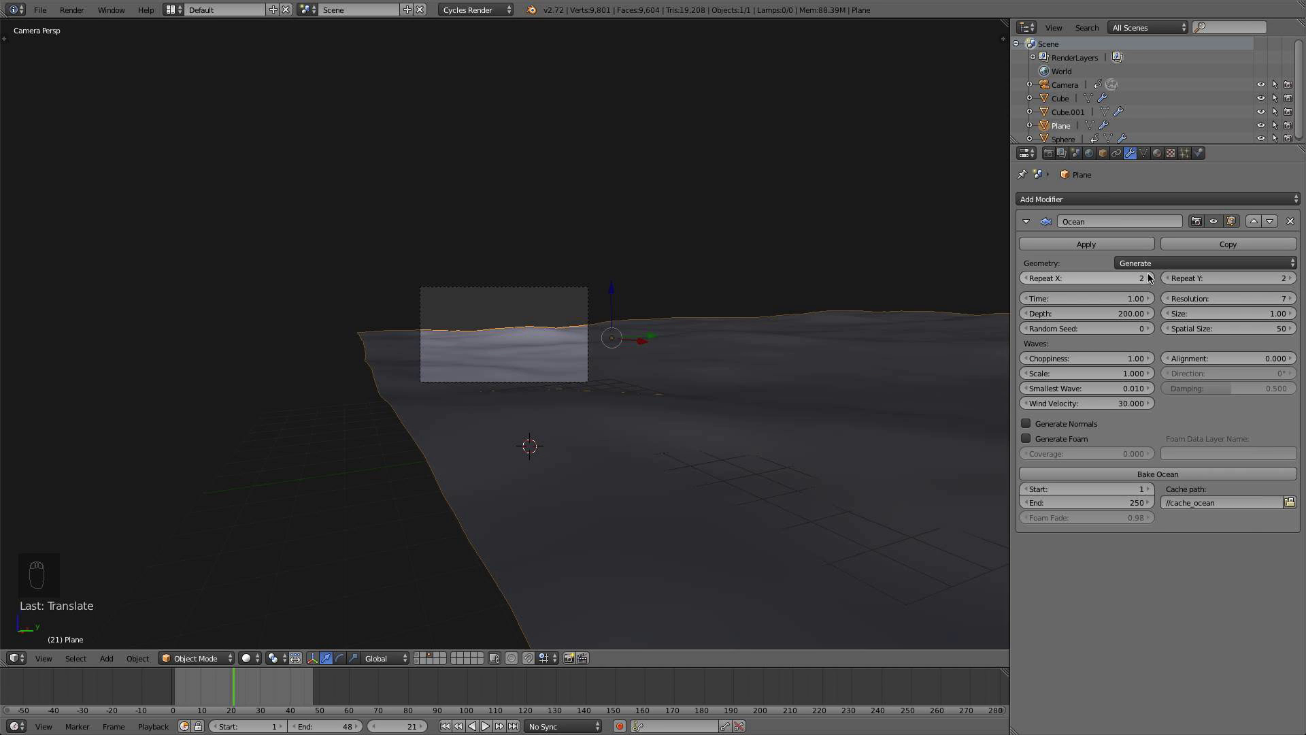
{"action": "key", "text": "g"}
{"action": "key", "text": "x"}
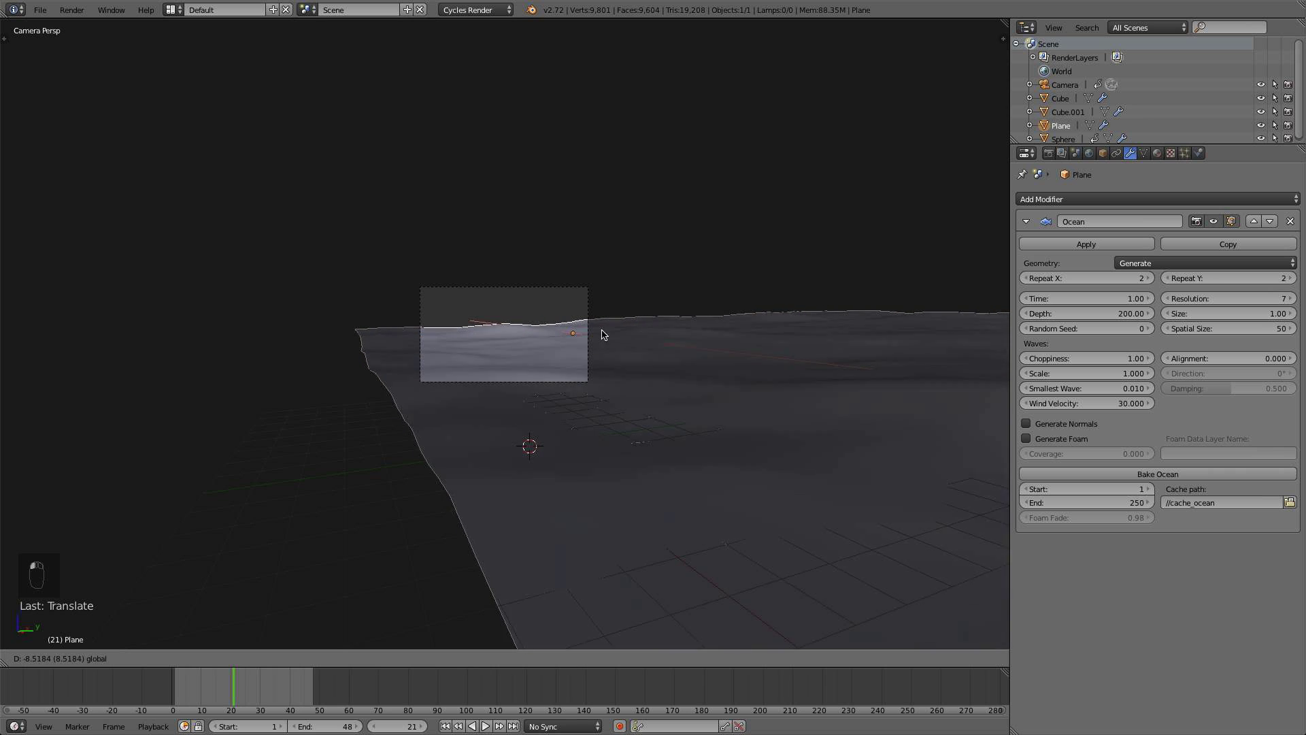
{"action": "left_click", "coordinate": [522, 232]}
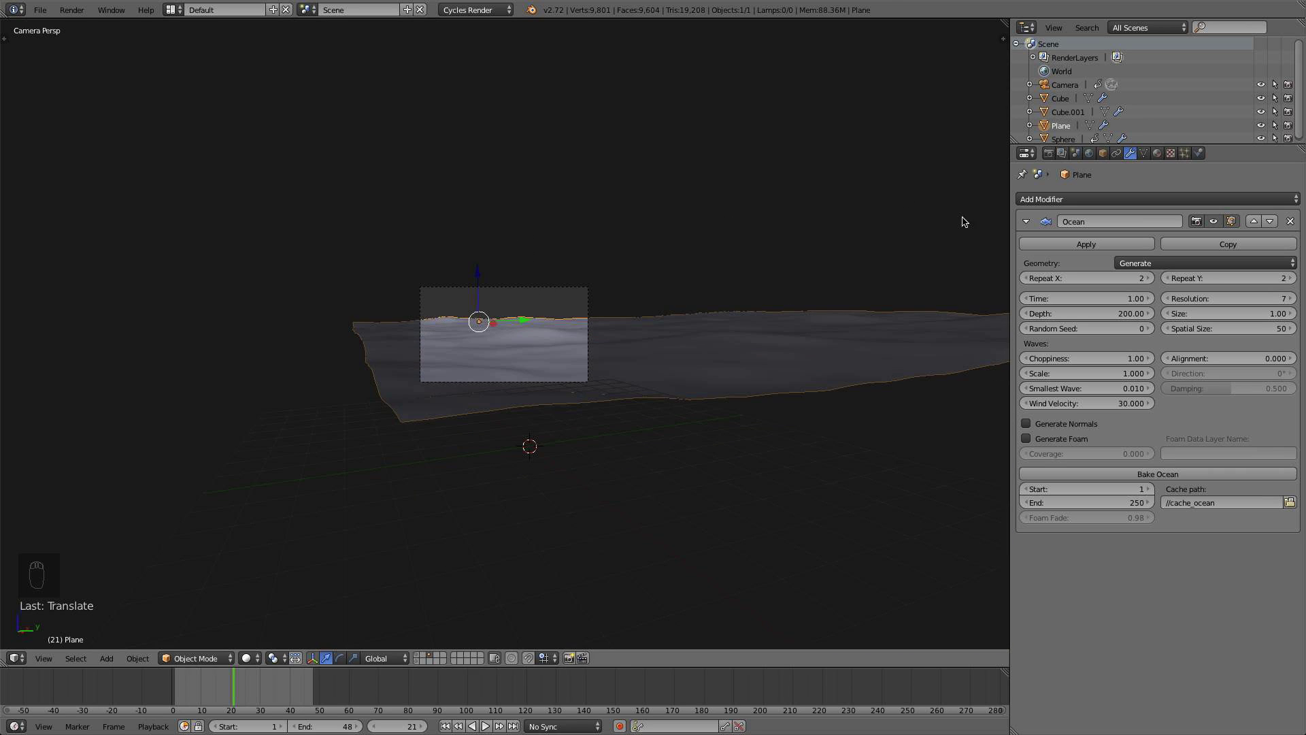
Set the Ocean modifier's Repeat Y to 1 and shift the plane slightly along the Y axis
{"action": "left_click", "coordinate": [1168, 278]}
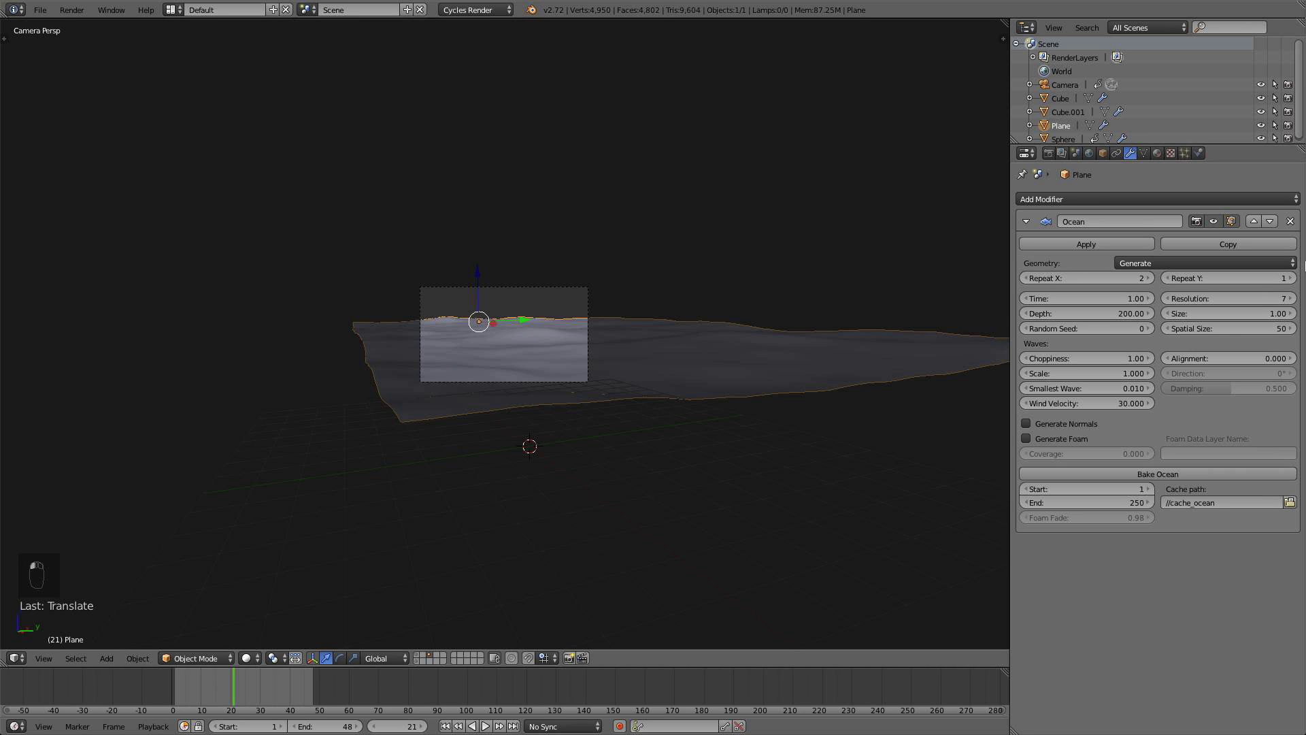
{"action": "left_click_drag", "start_coordinate": [523, 322], "coordinate": [530, 320]}
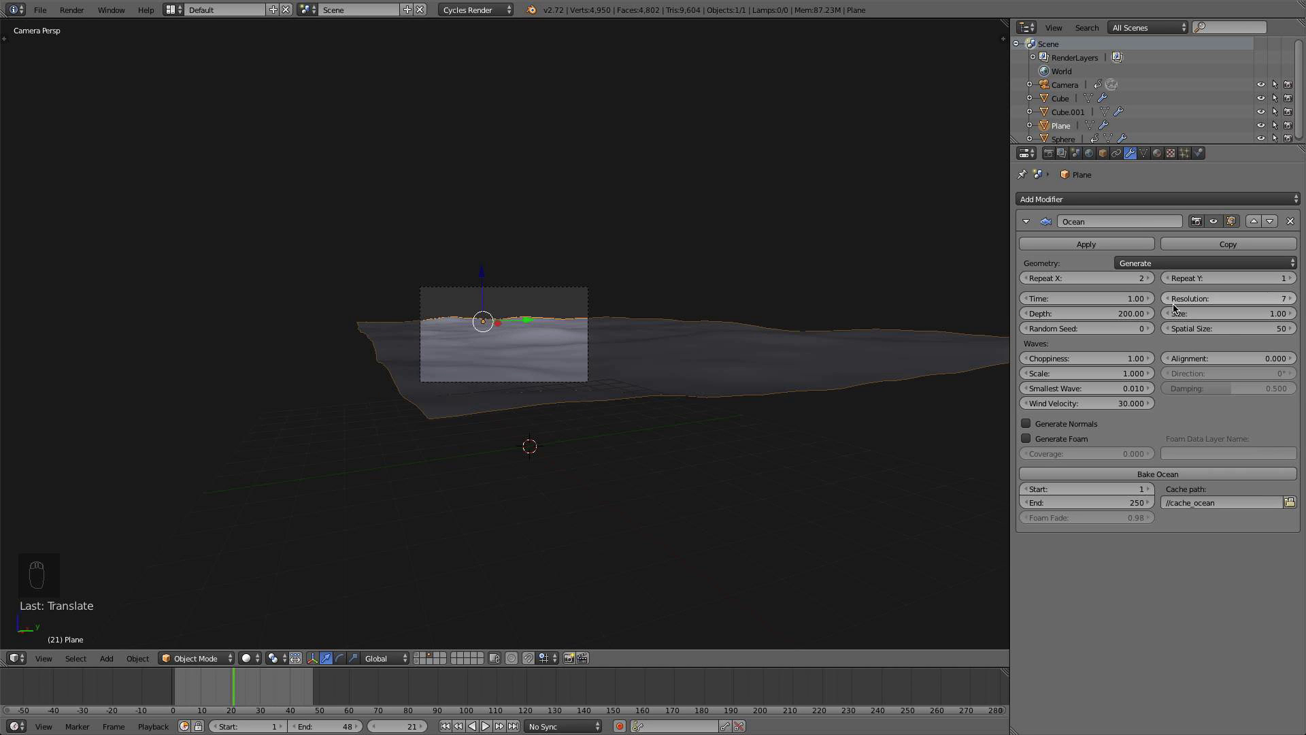
{"action": "scroll", "coordinate": [374, 323], "scroll_direction": "up", "scroll_amount": 4}
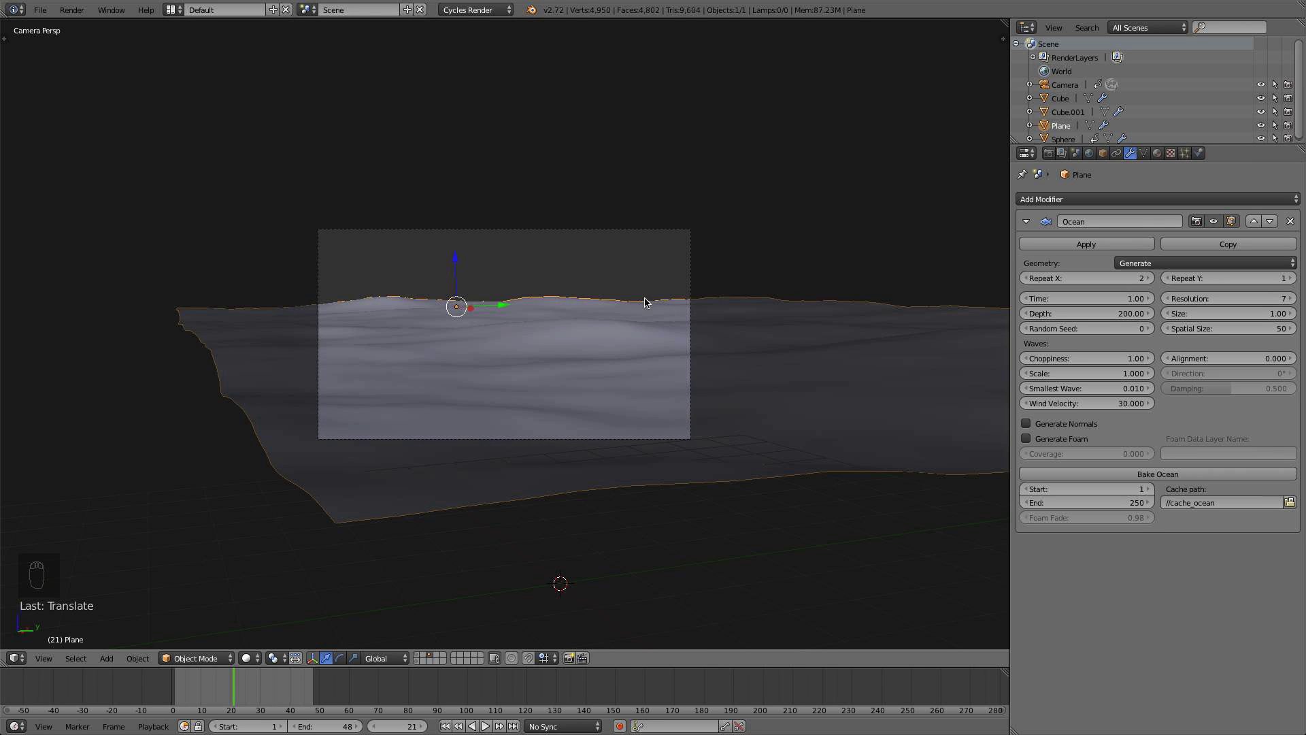
{"action": "scroll", "coordinate": [447, 383], "scroll_direction": "down", "scroll_amount": 1}
{"action": "scroll", "coordinate": [447, 384], "scroll_direction": "up", "scroll_amount": 1}
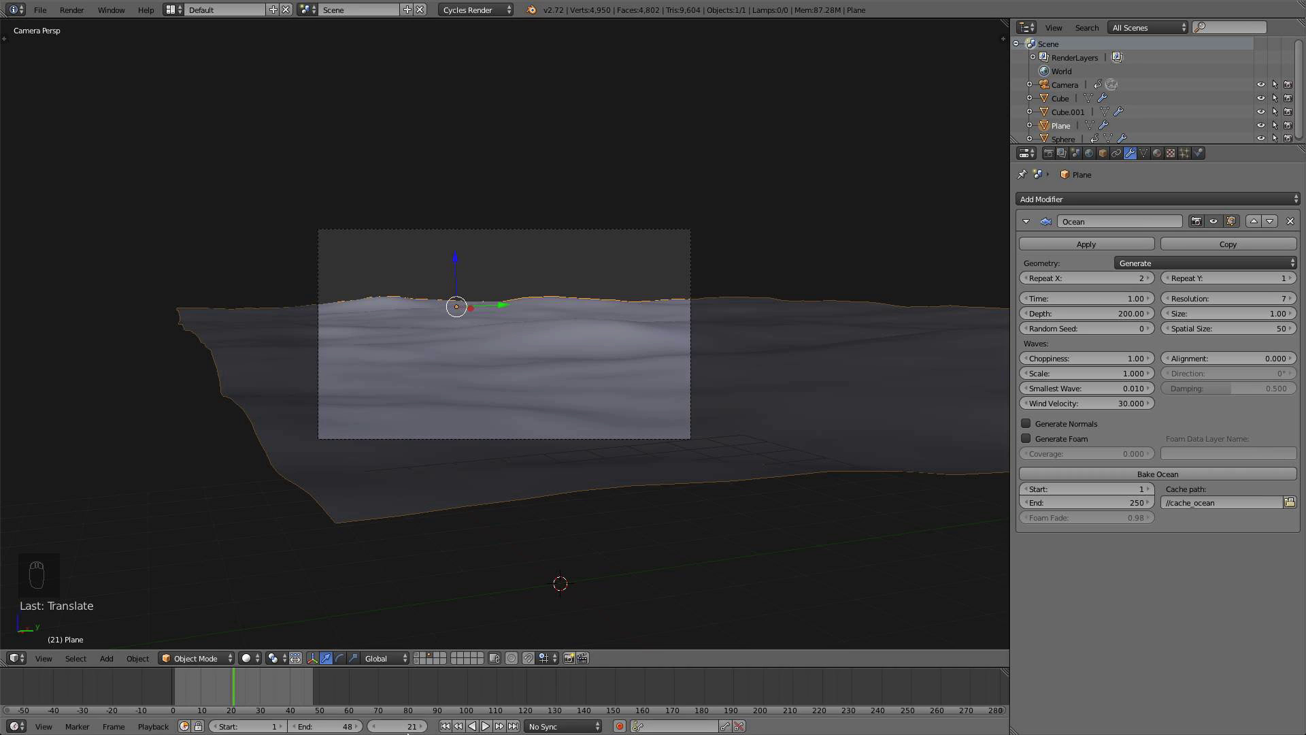
Check the ocean's coverage of the camera frame at frame 1 and at frame 60
{"action": "left_click", "coordinate": [445, 726]}
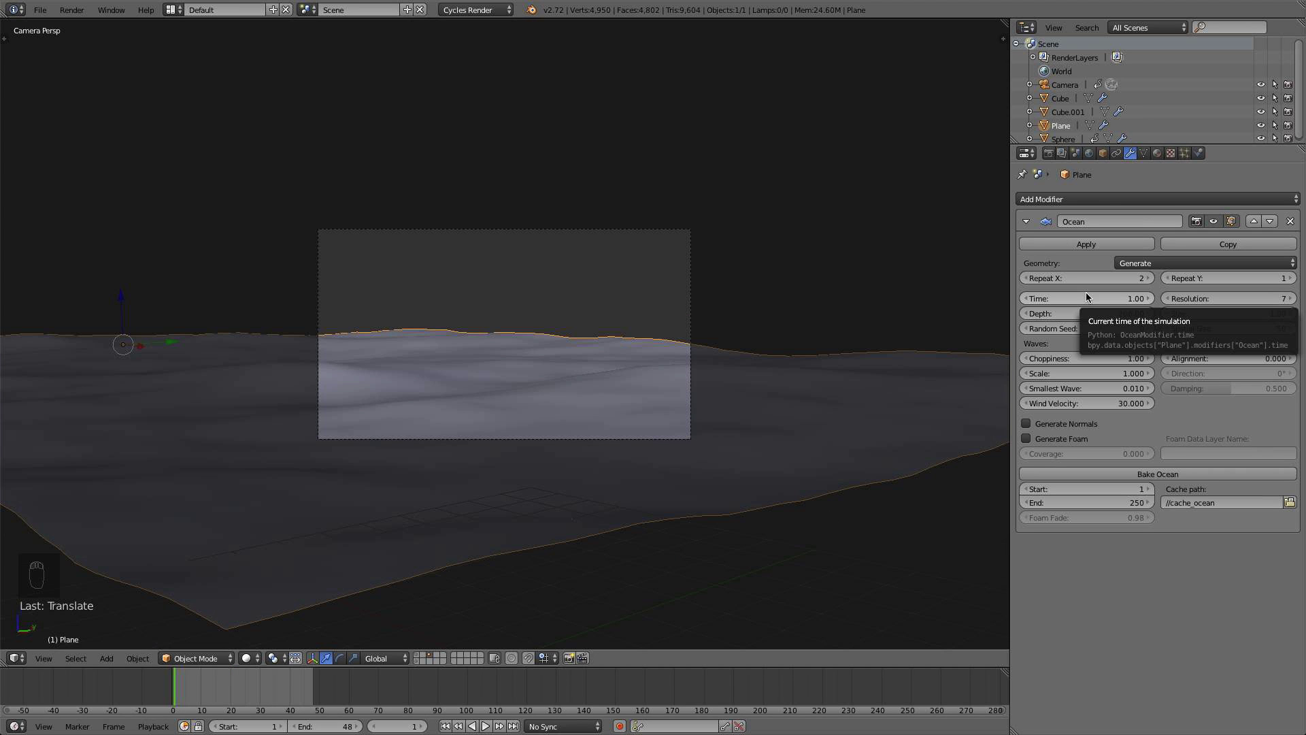
{"action": "scroll", "coordinate": [533, 449], "scroll_direction": "down", "scroll_amount": 2}
{"action": "middle_click_drag", "start_coordinate": [528, 449], "coordinate": [525, 466]}
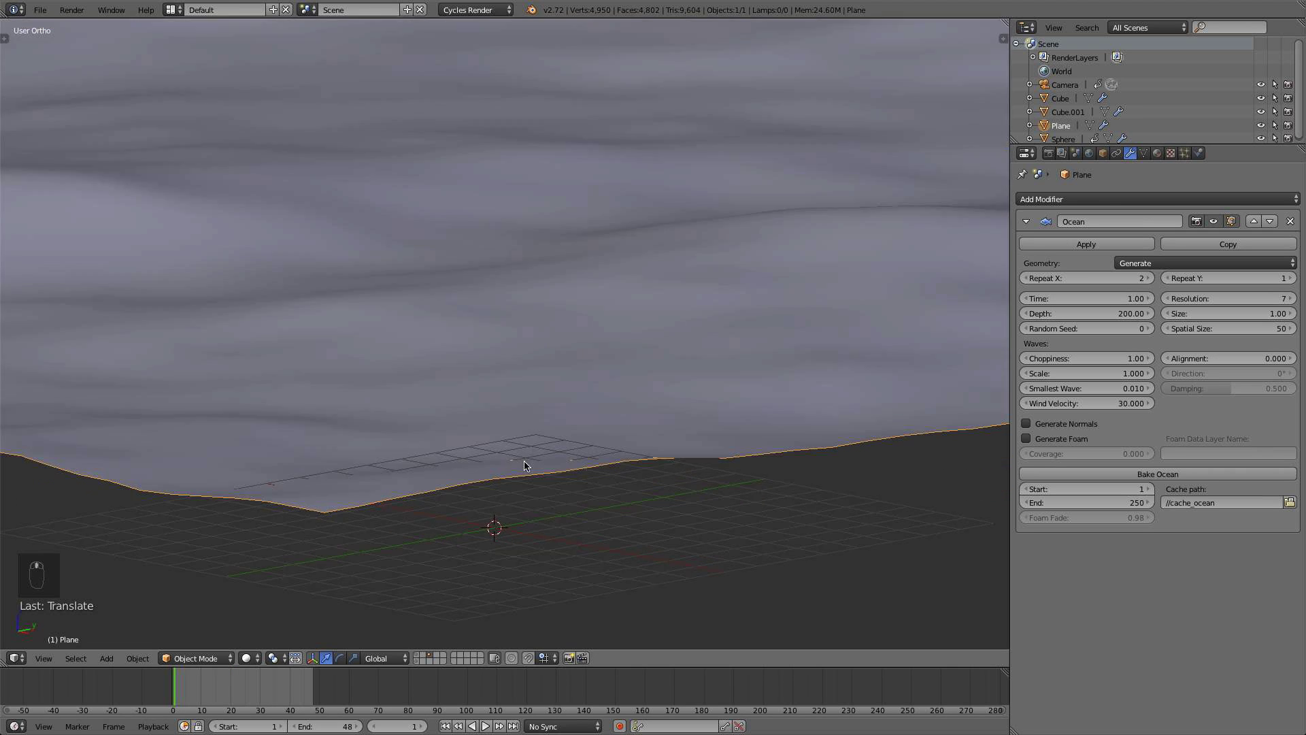
{"action": "key", "text": "KP_0"}
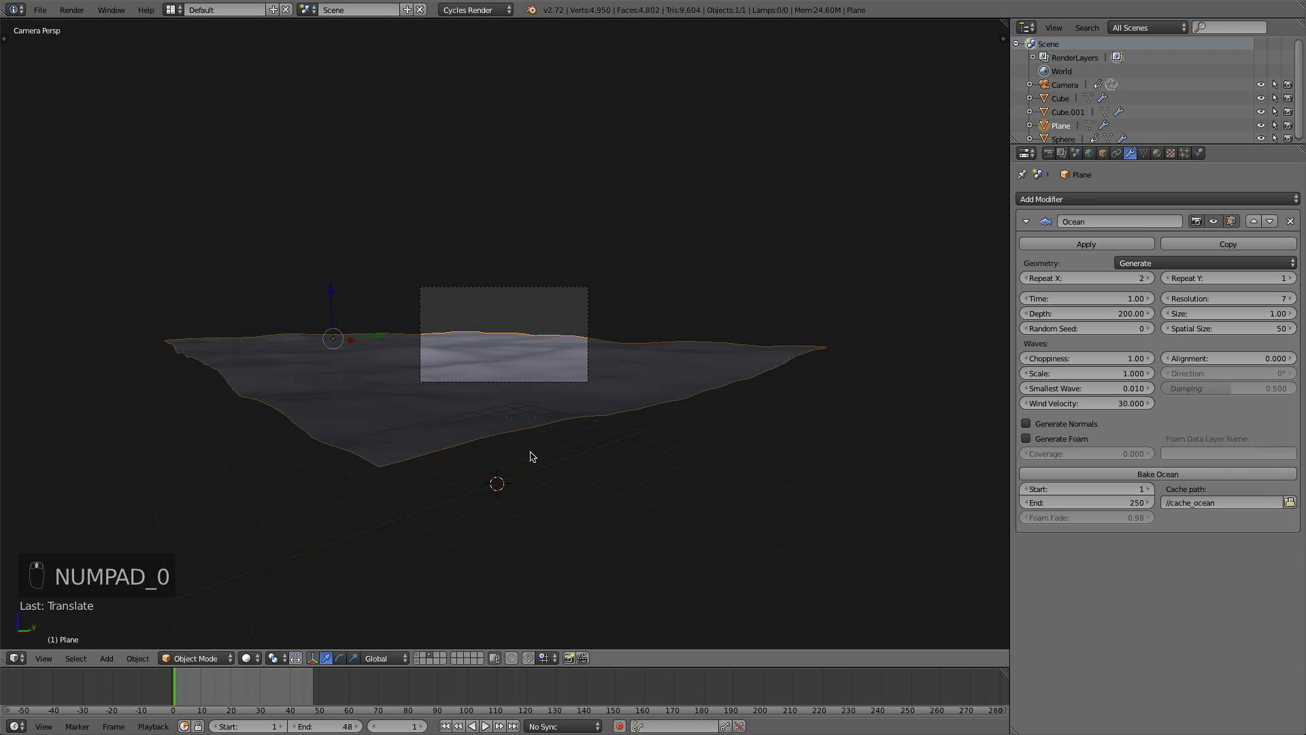
{"action": "left_click_drag", "start_coordinate": [253, 680], "coordinate": [349, 679]}
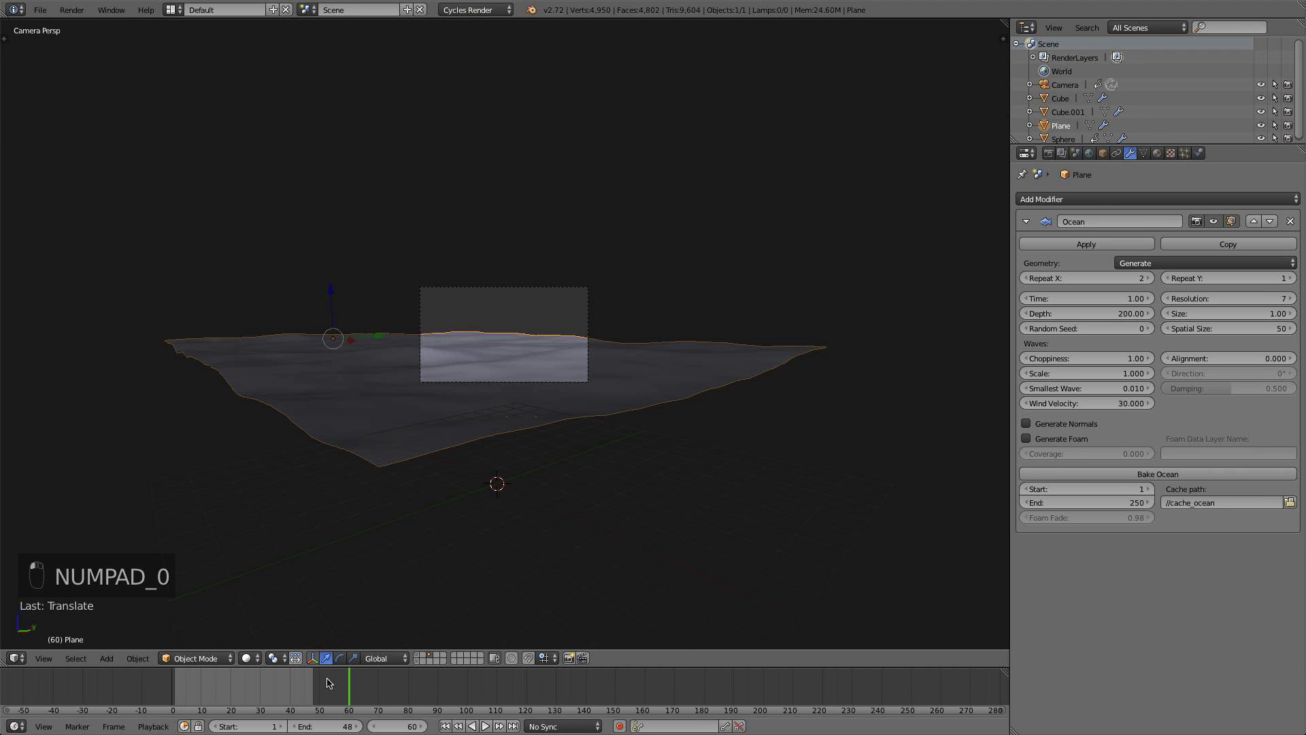
{"action": "scroll", "coordinate": [329, 679], "scroll_direction": "up", "scroll_amount": 1}
{"action": "scroll", "coordinate": [516, 383], "scroll_direction": "up", "scroll_amount": 3}
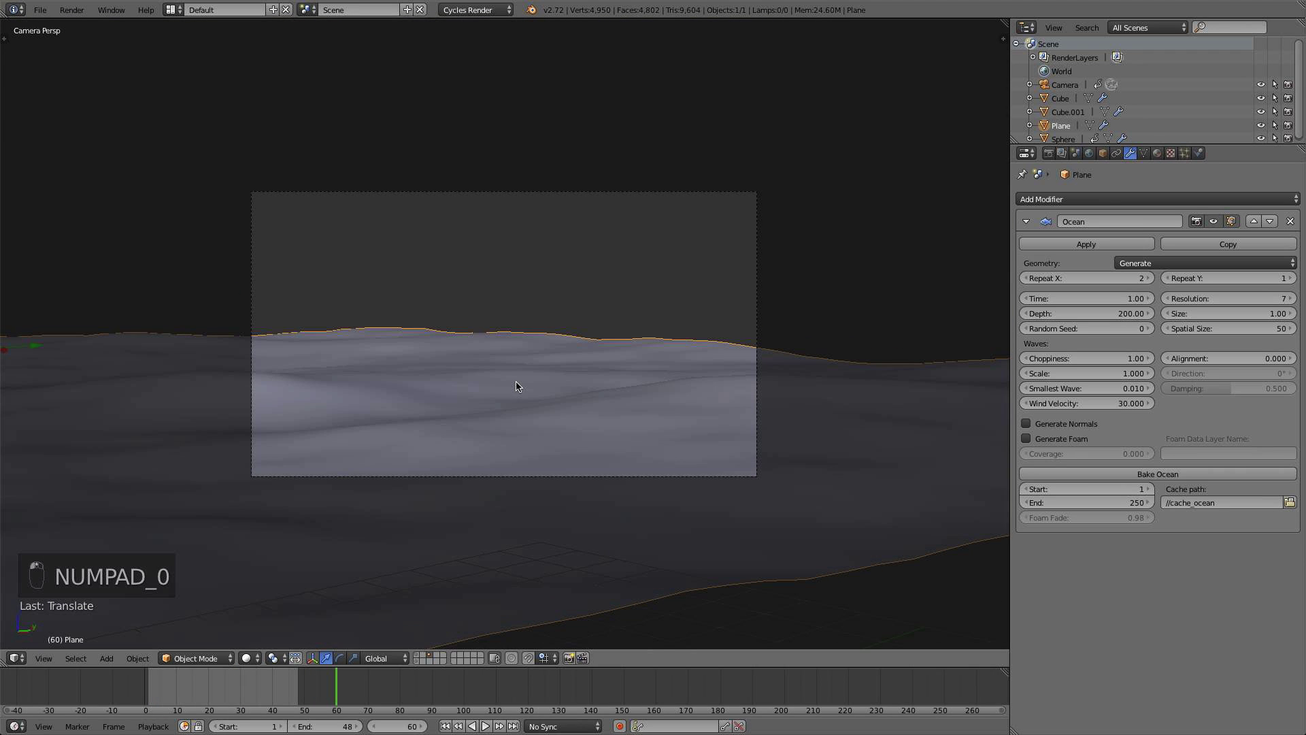
Set the Ocean modifier's Repeat Y to 2 and move the timeline to frame 27
{"action": "left_click", "coordinate": [1291, 278]}
{"action": "scroll", "coordinate": [735, 335], "scroll_direction": "down", "scroll_amount": 3}
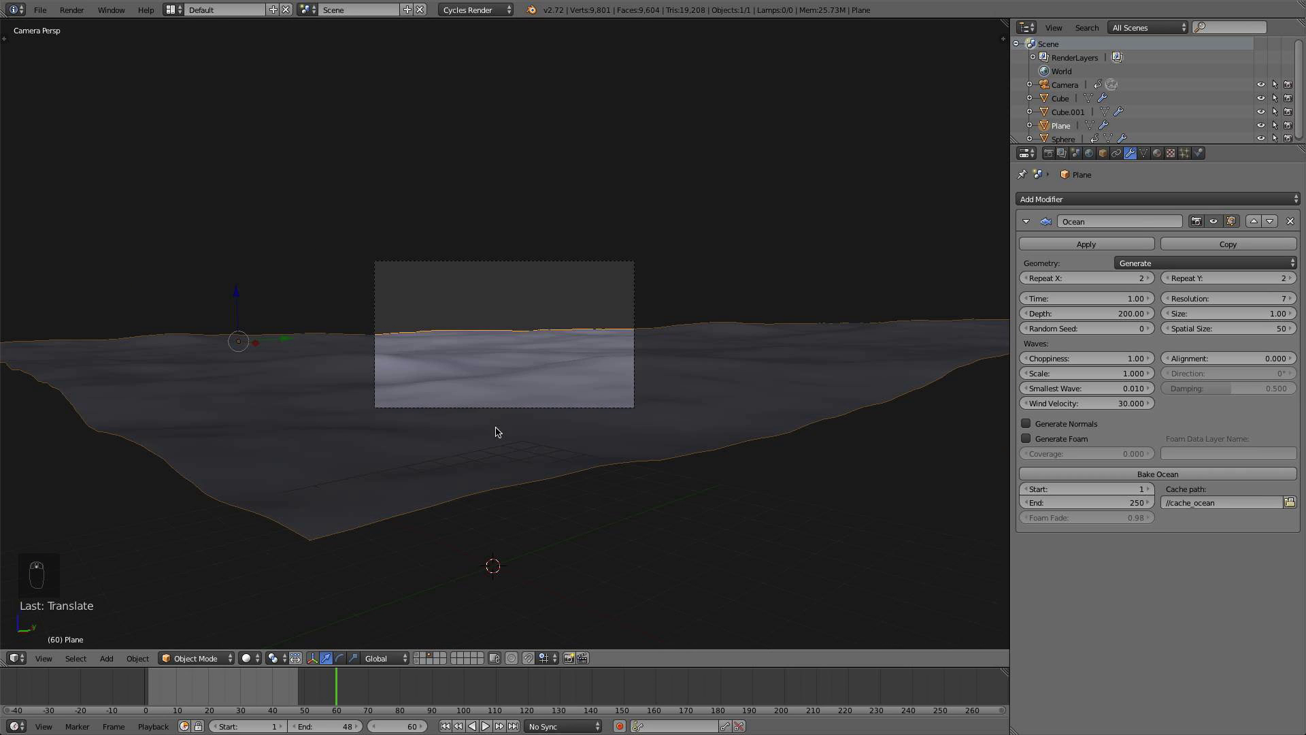
{"action": "mouse_move", "coordinate": [235, 684]}
{"action": "left_mouse_down"}
{"action": "mouse_move", "coordinate": [142, 686]}
{"action": "mouse_move", "coordinate": [231, 684]}
{"action": "left_mouse_up"}
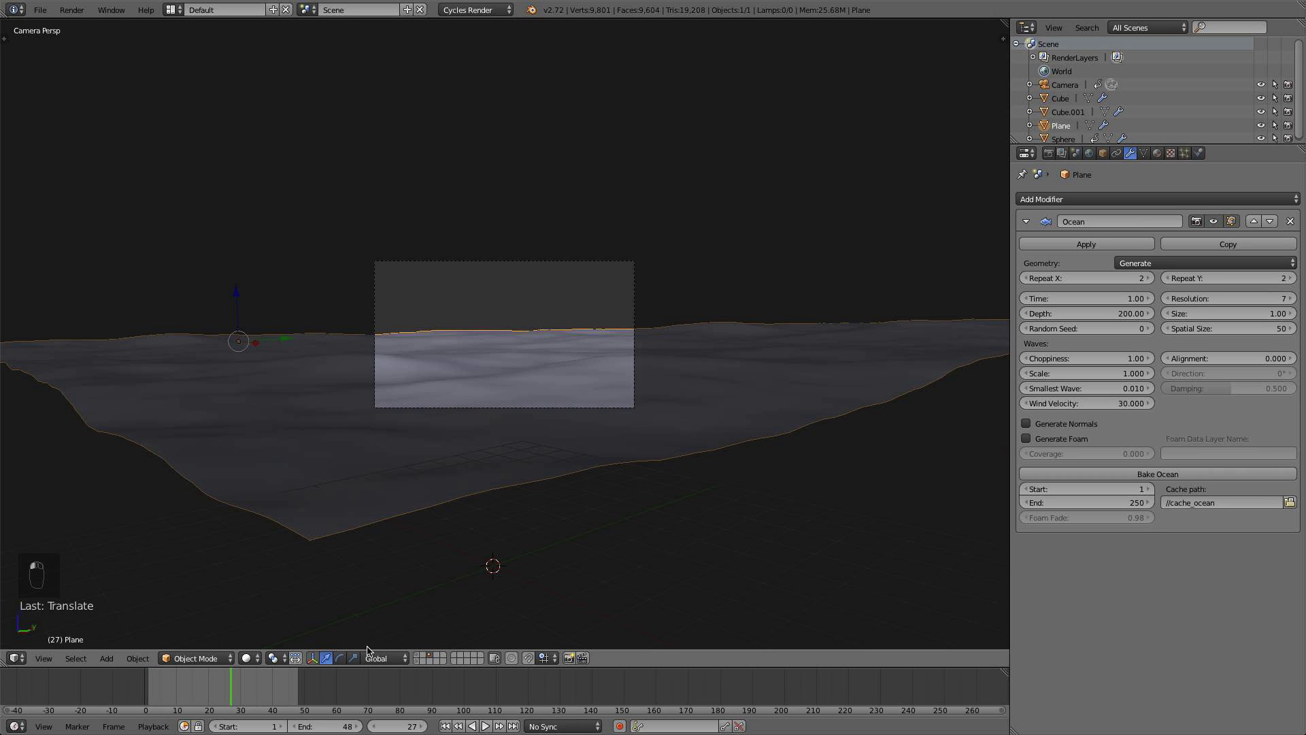
Switch to the fluid splash layer and delete the camera's keyframes at frame 21
{"action": "left_click", "coordinate": [416, 655]}
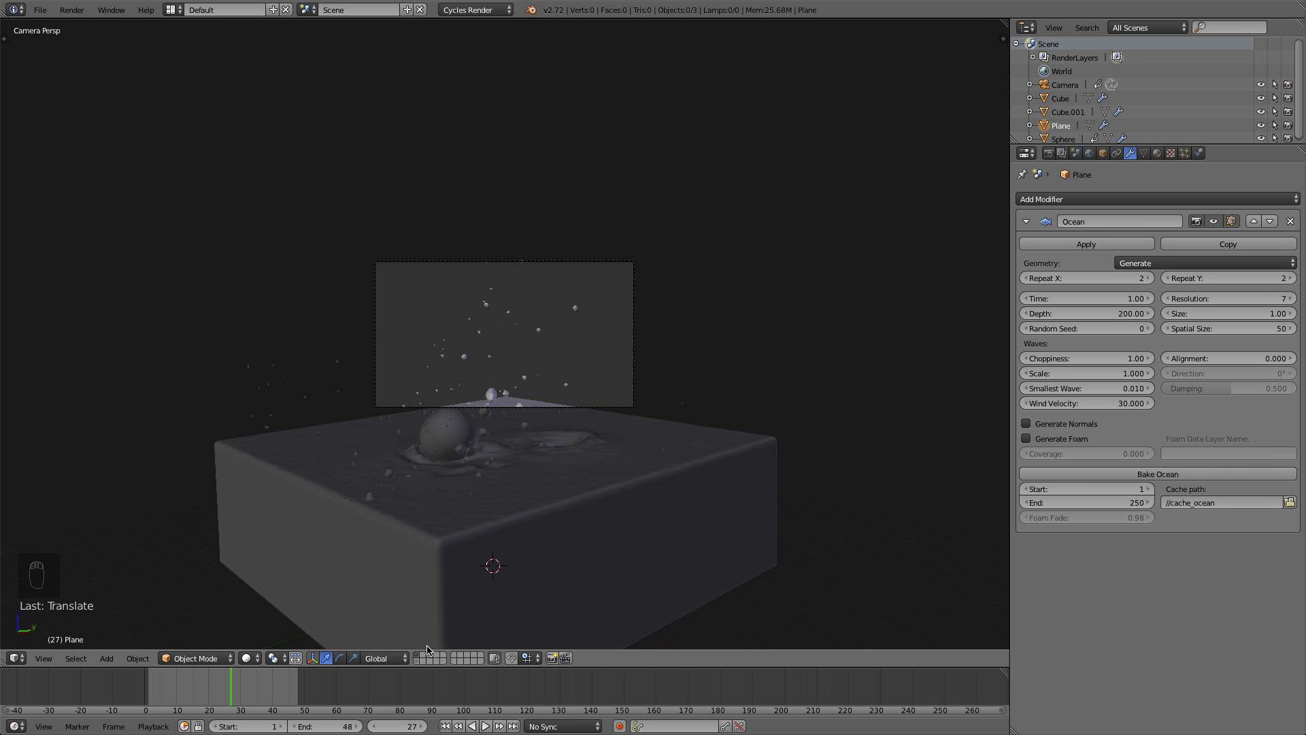
{"action": "right_click", "coordinate": [561, 411]}
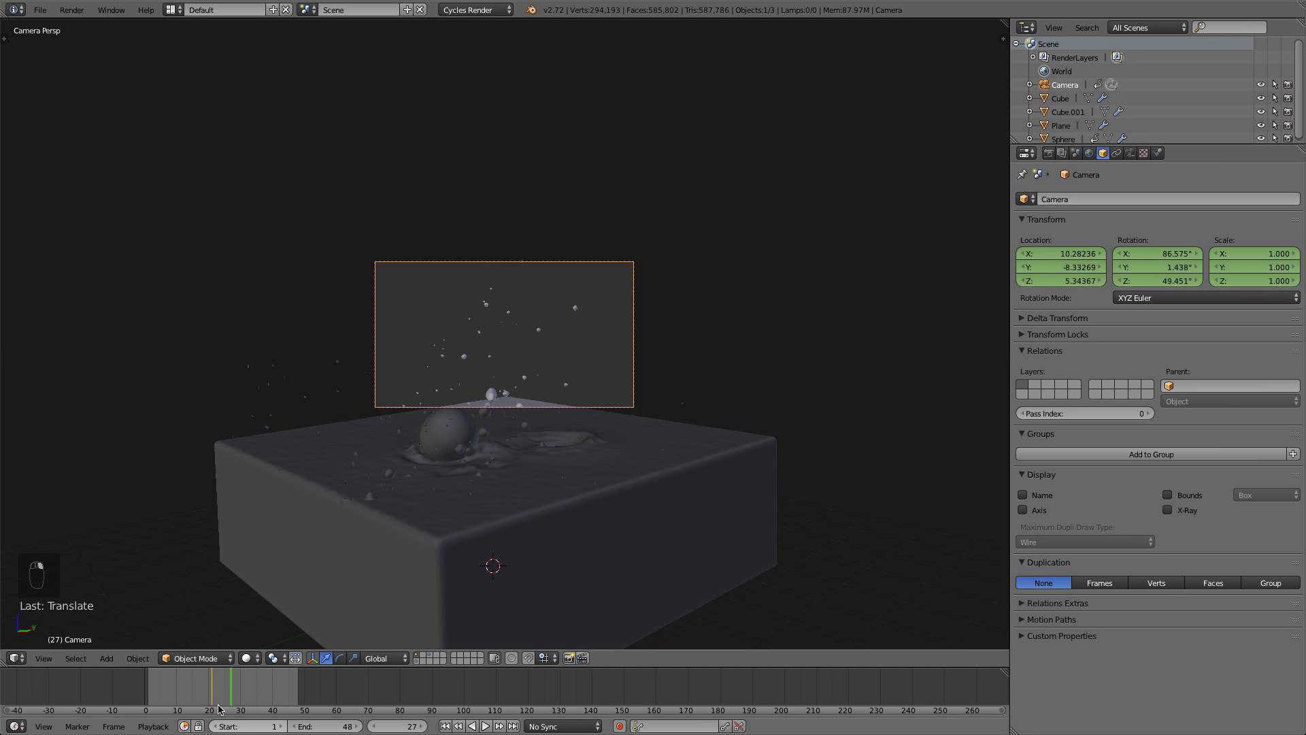
{"action": "key", "text": "Left"}
{"action": "key", "text": "Left"}
{"action": "key", "text": "Left"}
{"action": "key", "text": "Left"}
{"action": "key", "text": "Left"}
{"action": "key", "text": "Left"}
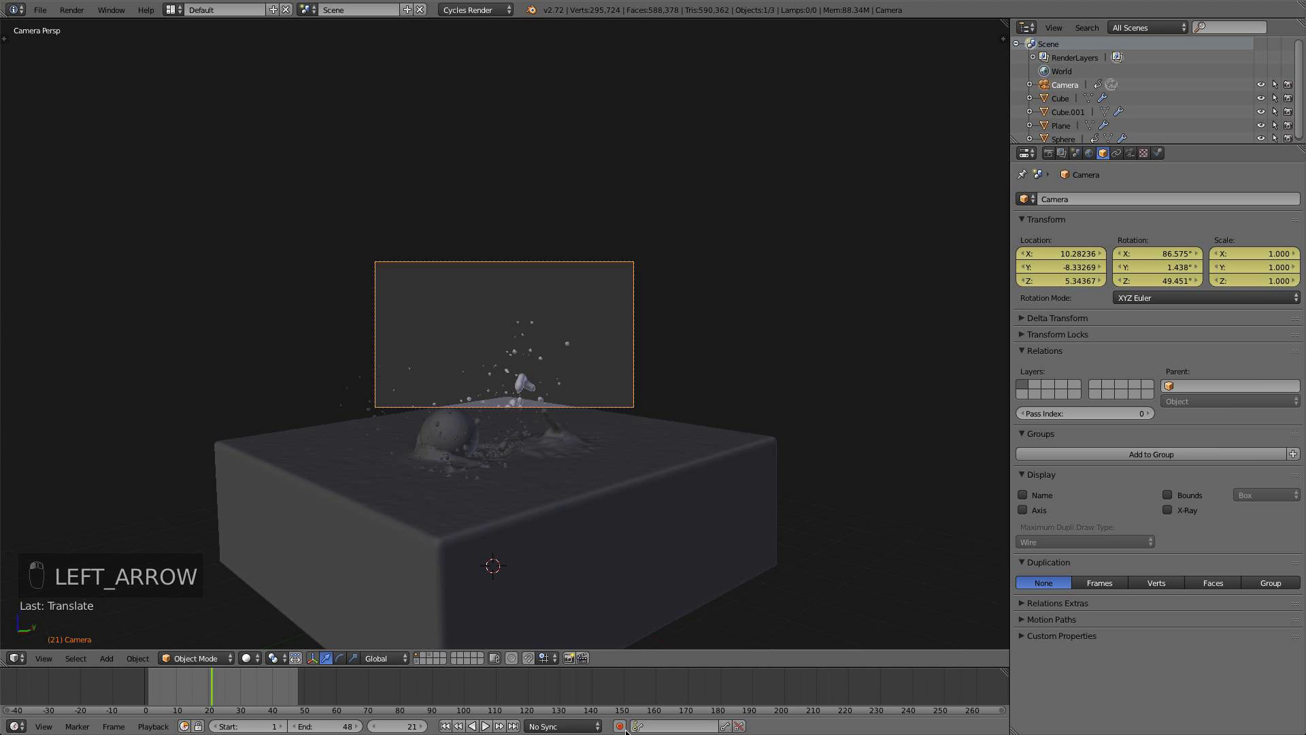
{"action": "key", "text": "alt+i"}
{"action": "left_click", "coordinate": [650, 369]}
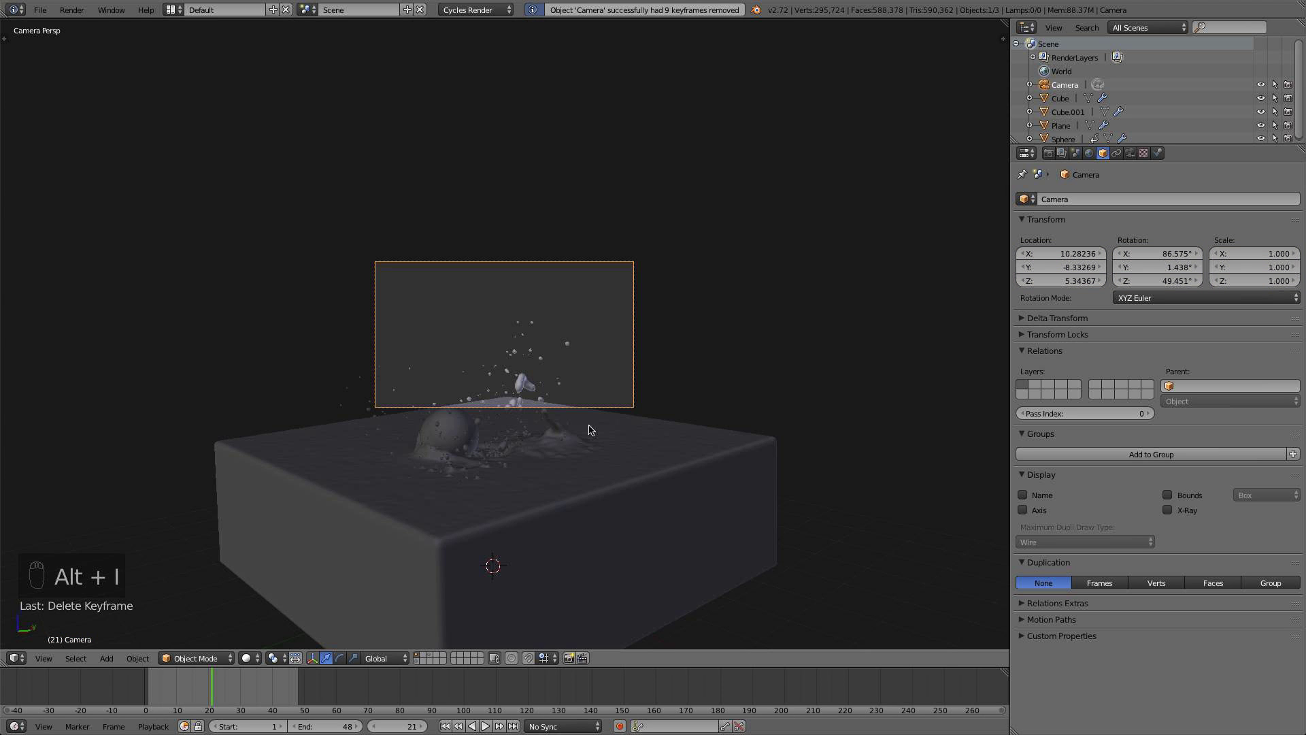
In top view, rotate the camera to about 73.5° on Z and move it to about X 11.96, Y -4.08, aimed at the splash
{"action": "key", "text": "KP_7"}
{"action": "scroll", "coordinate": [612, 451], "scroll_direction": "up", "scroll_amount": 3}
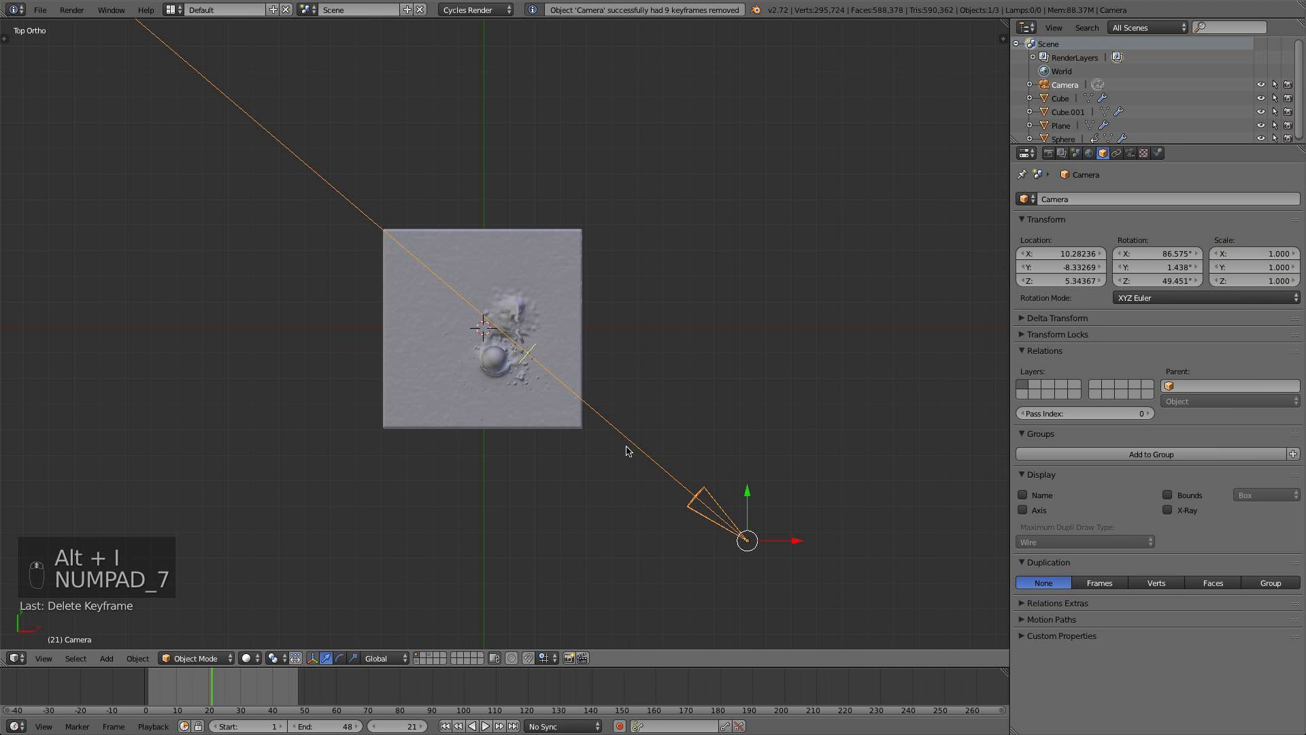
{"action": "key", "text": "r"}
{"action": "left_click", "coordinate": [783, 381]}
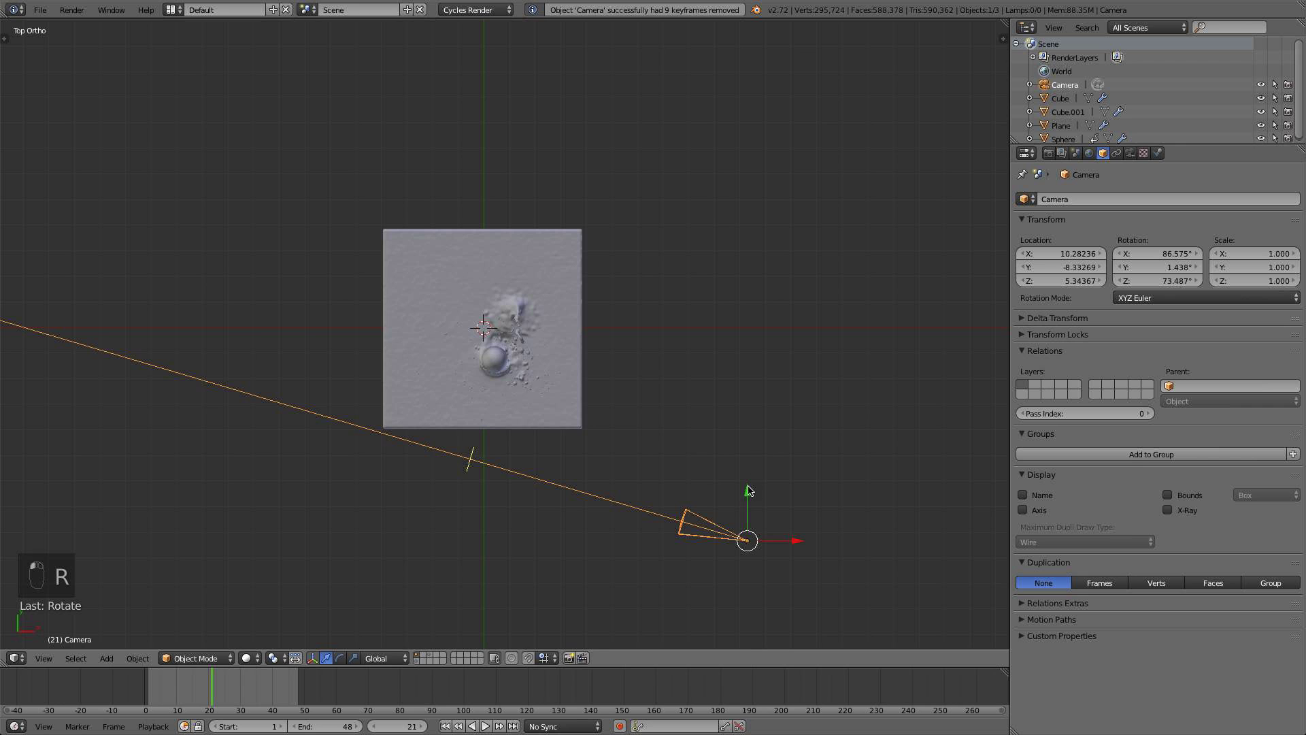
{"action": "left_click_drag", "start_coordinate": [748, 491], "coordinate": [770, 370]}
{"action": "left_click_drag", "start_coordinate": [793, 419], "coordinate": [849, 408]}
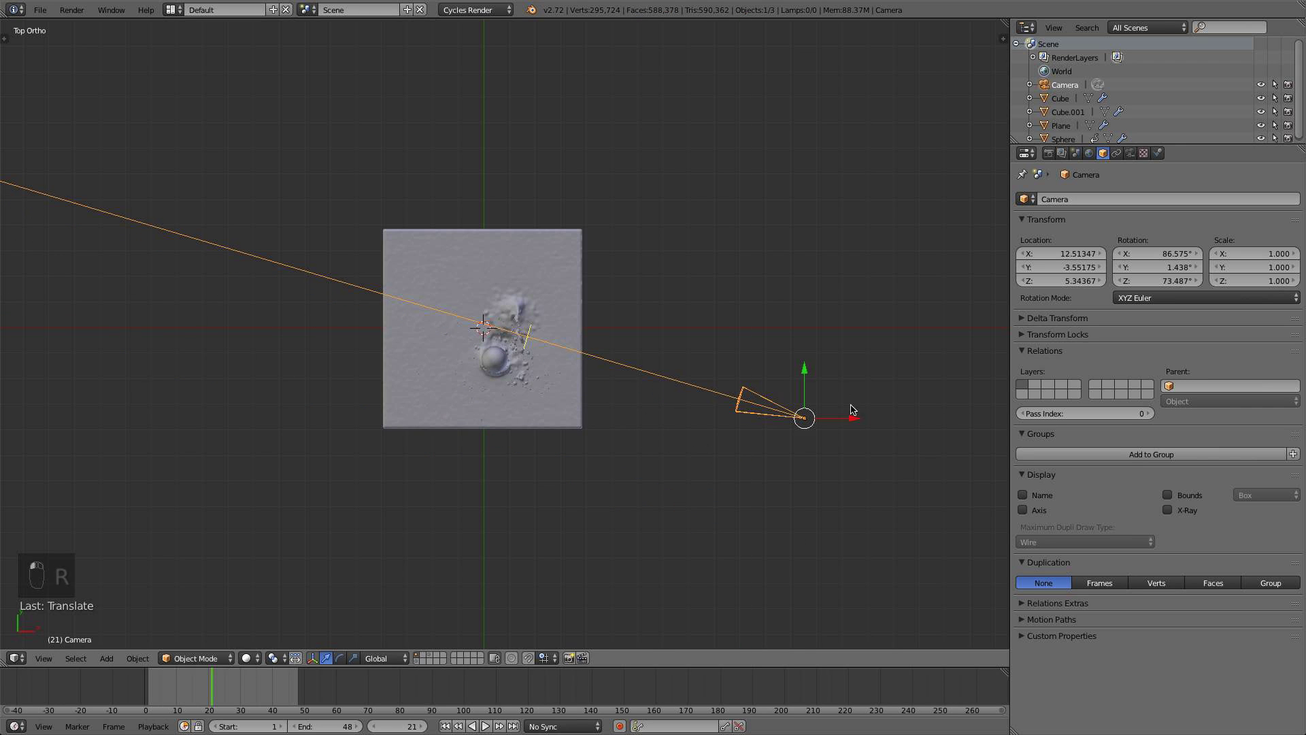
{"action": "left_click_drag", "start_coordinate": [806, 369], "coordinate": [808, 382]}
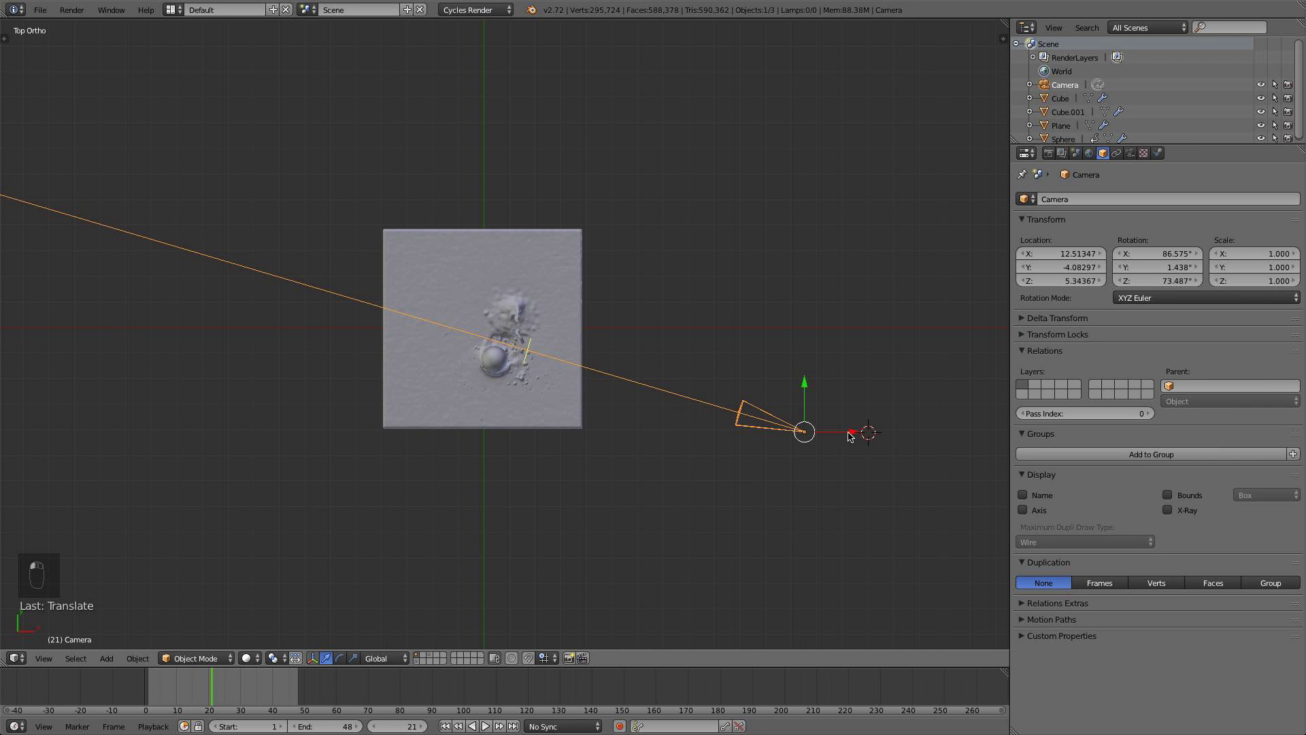
{"action": "left_click_drag", "start_coordinate": [851, 436], "coordinate": [837, 427]}
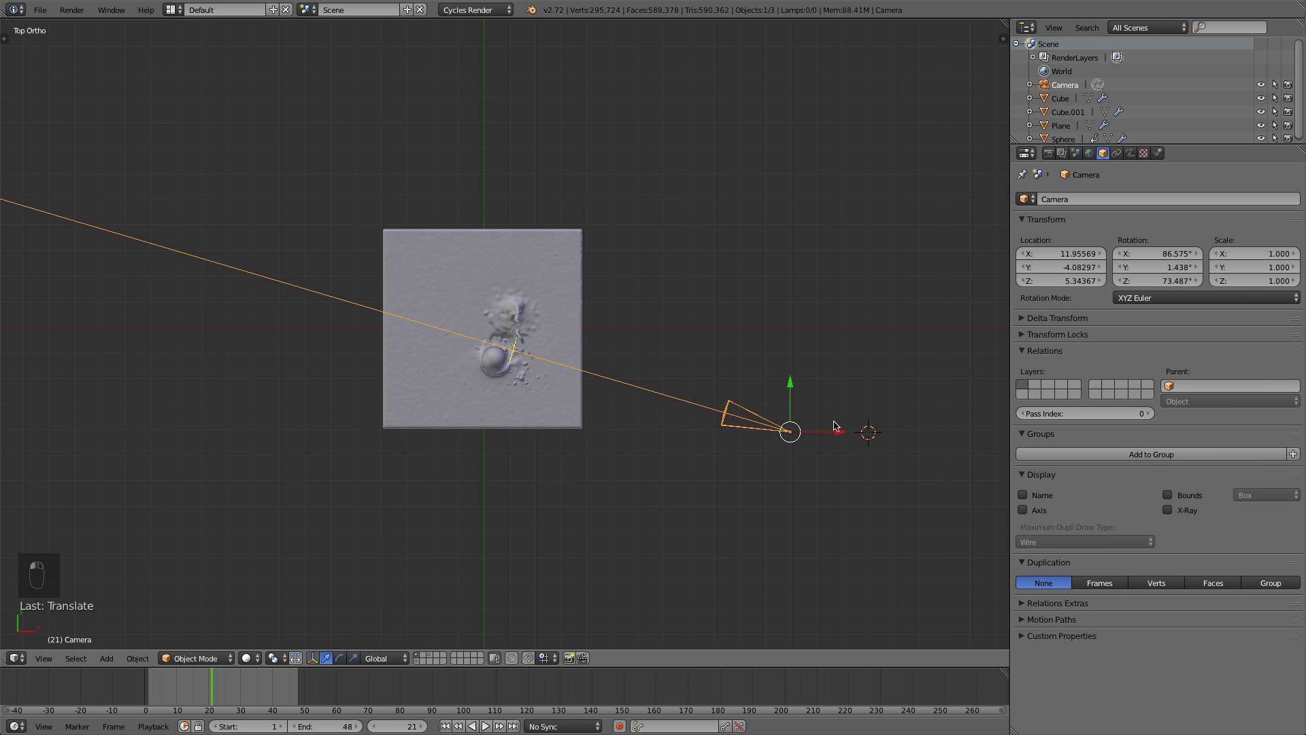
In front view, lower the camera to about Z 3.88, move it to about X 11.72, and return to the camera view
{"action": "key", "text": "KP_1"}
{"action": "left_click_drag", "start_coordinate": [789, 285], "coordinate": [795, 312]}
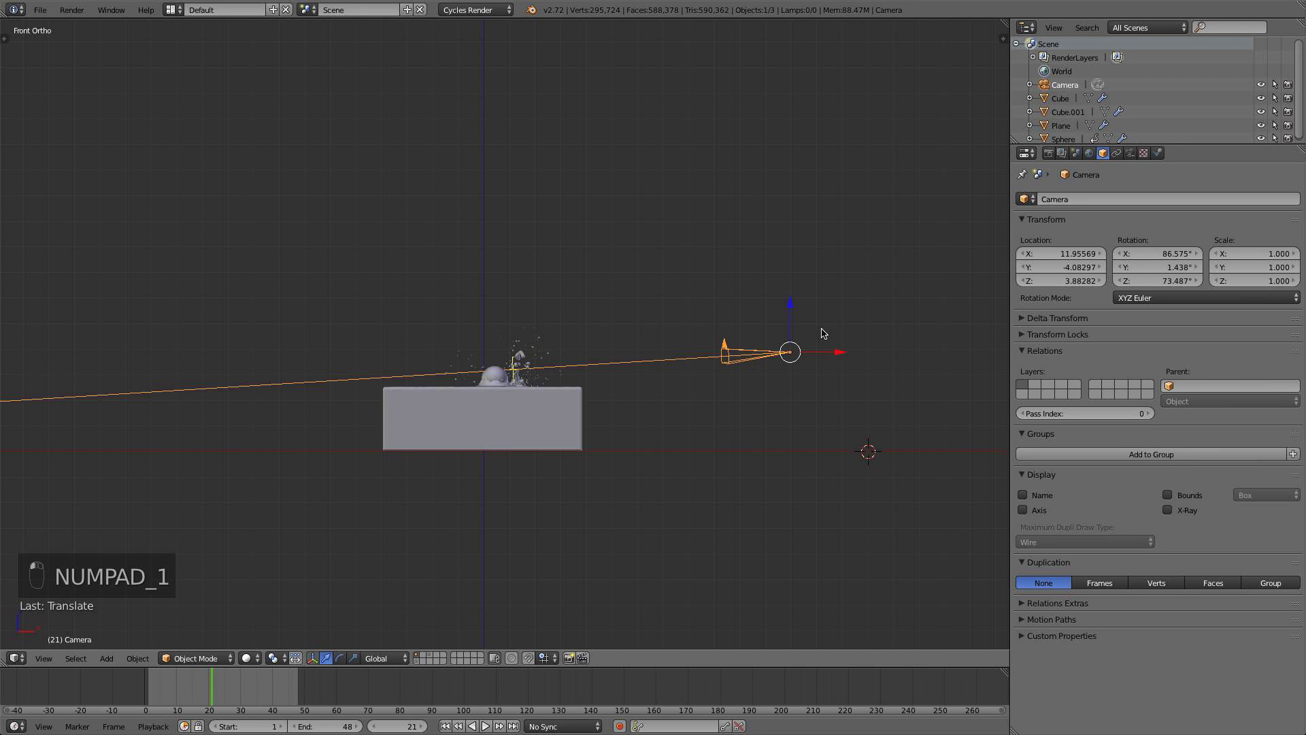
{"action": "left_click_drag", "start_coordinate": [829, 351], "coordinate": [831, 356]}
{"action": "key", "text": "KP_0"}
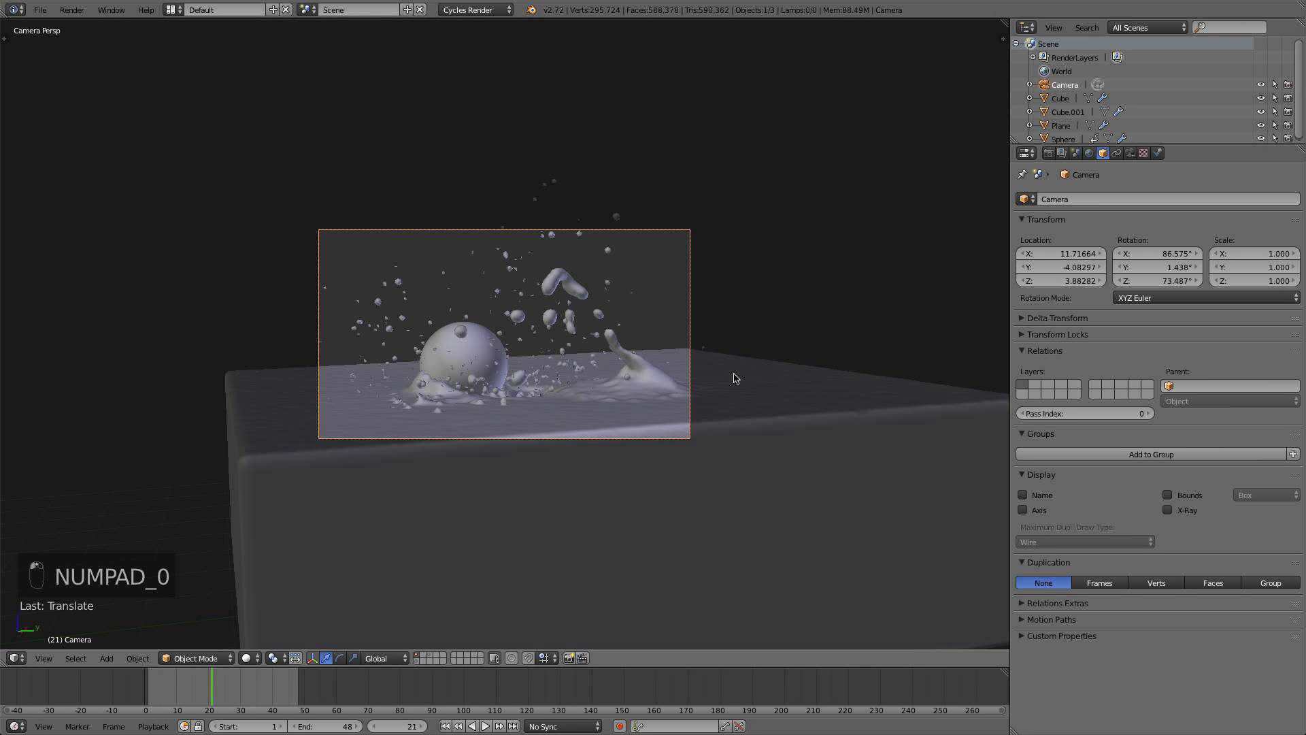
{"action": "key", "text": "g"}
{"action": "middle_click", "coordinate": [586, 402]}
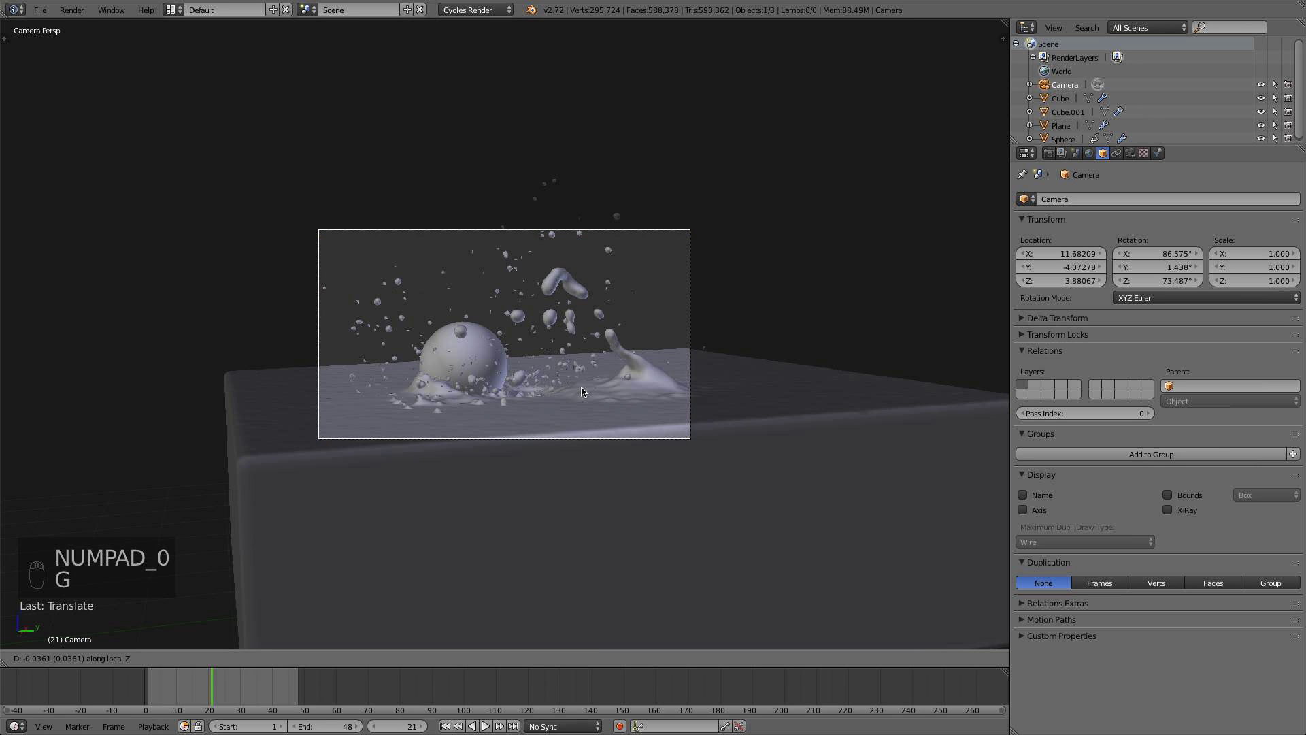
{"action": "right_click", "coordinate": [577, 385]}
Raise the camera along the global Z axis to a height of about 4.11
{"action": "key", "text": "g"}
{"action": "middle_click", "coordinate": [599, 401]}
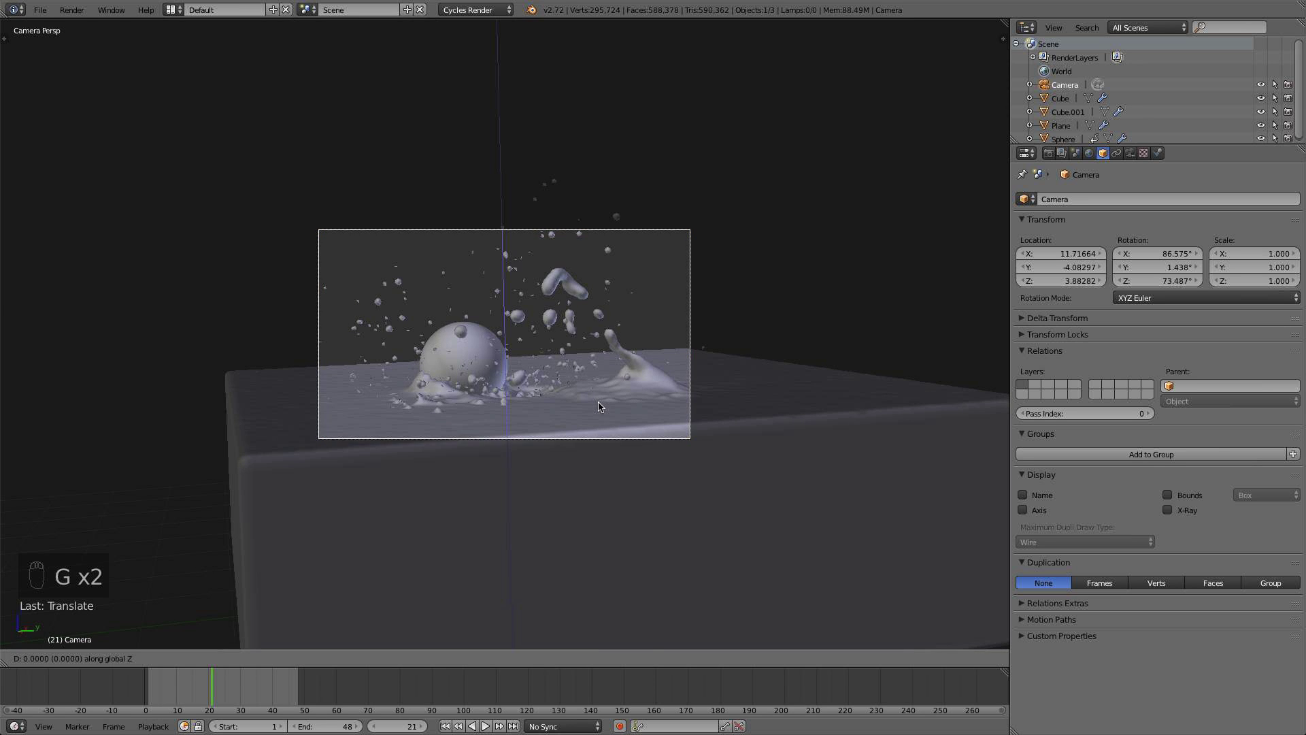
{"action": "left_click", "coordinate": [599, 367]}
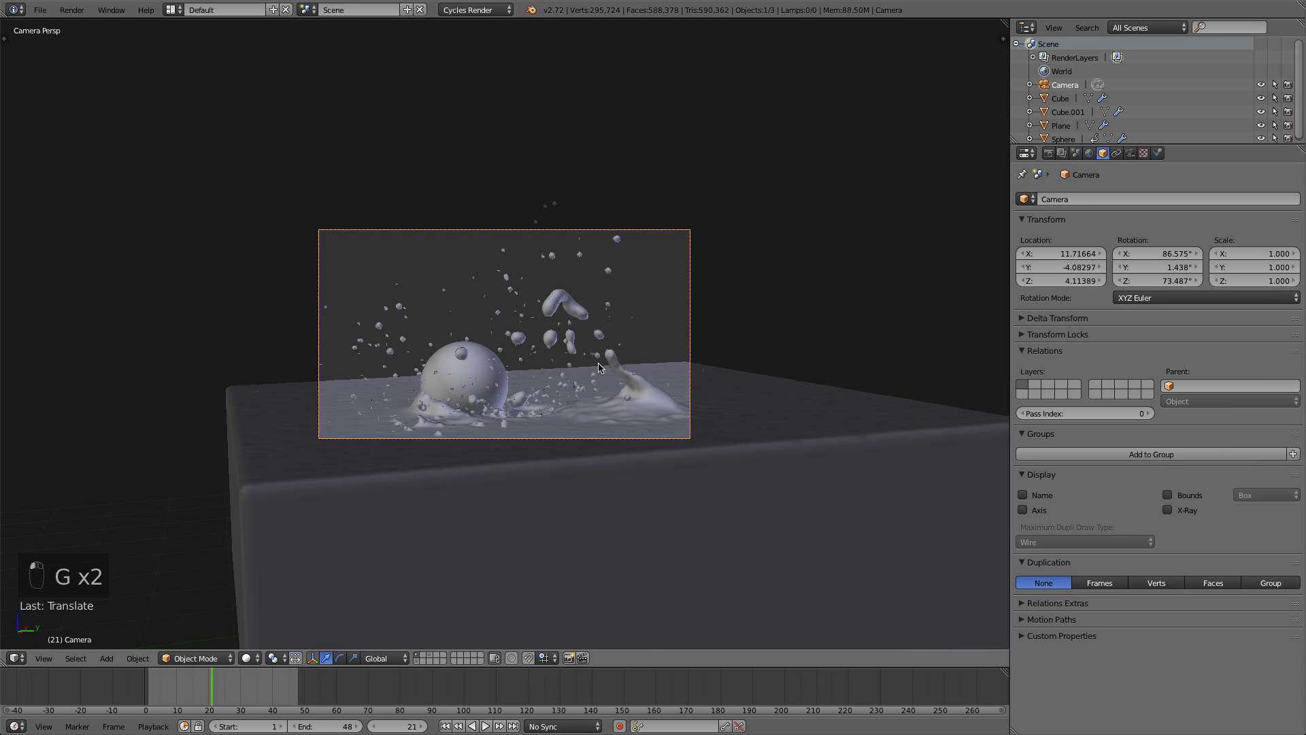
Tilt the camera down slightly with a trackball rotation to about 85.9° on X and 73.4° on Z
{"action": "key", "text": "r"}
{"action": "key", "text": "r"}
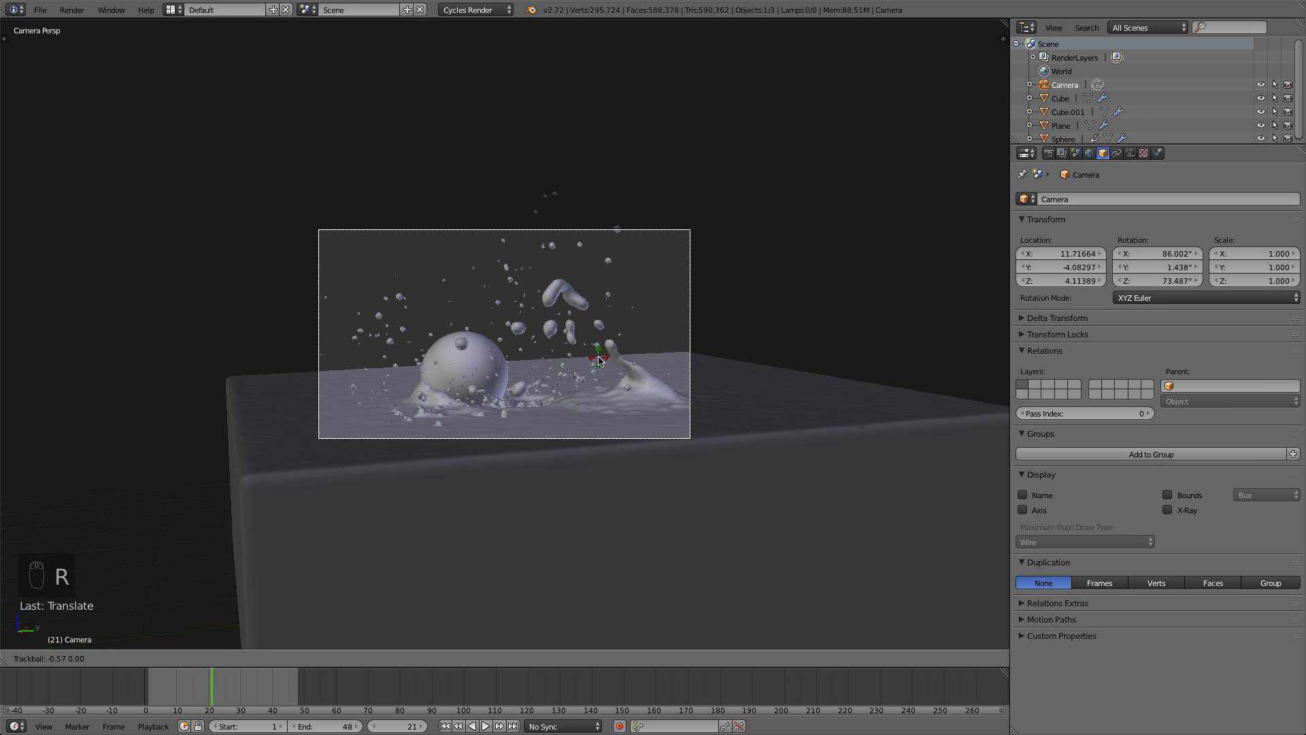
{"action": "left_click", "coordinate": [599, 359]}
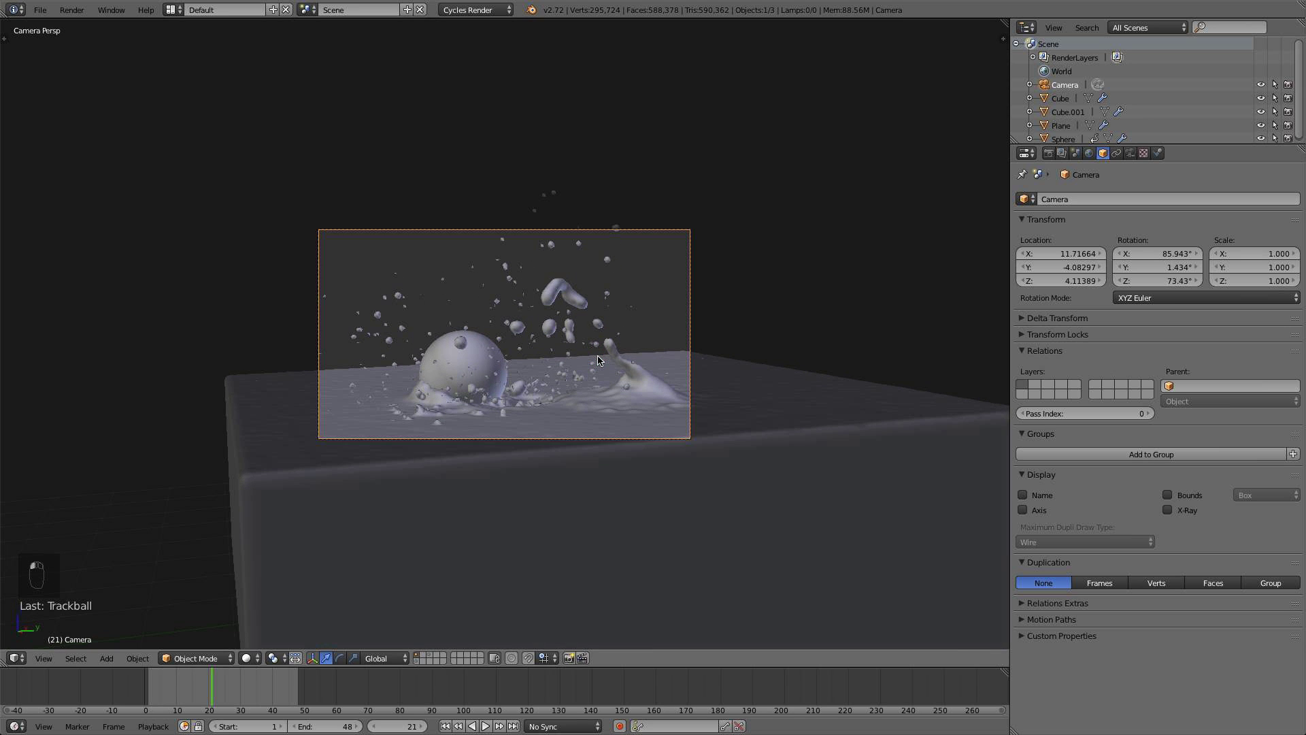
Switch to the ocean layer and, in camera view, reduce the ocean plane's Repeat Y to 1
{"action": "middle_click_drag", "start_coordinate": [553, 502], "coordinate": [672, 552]}
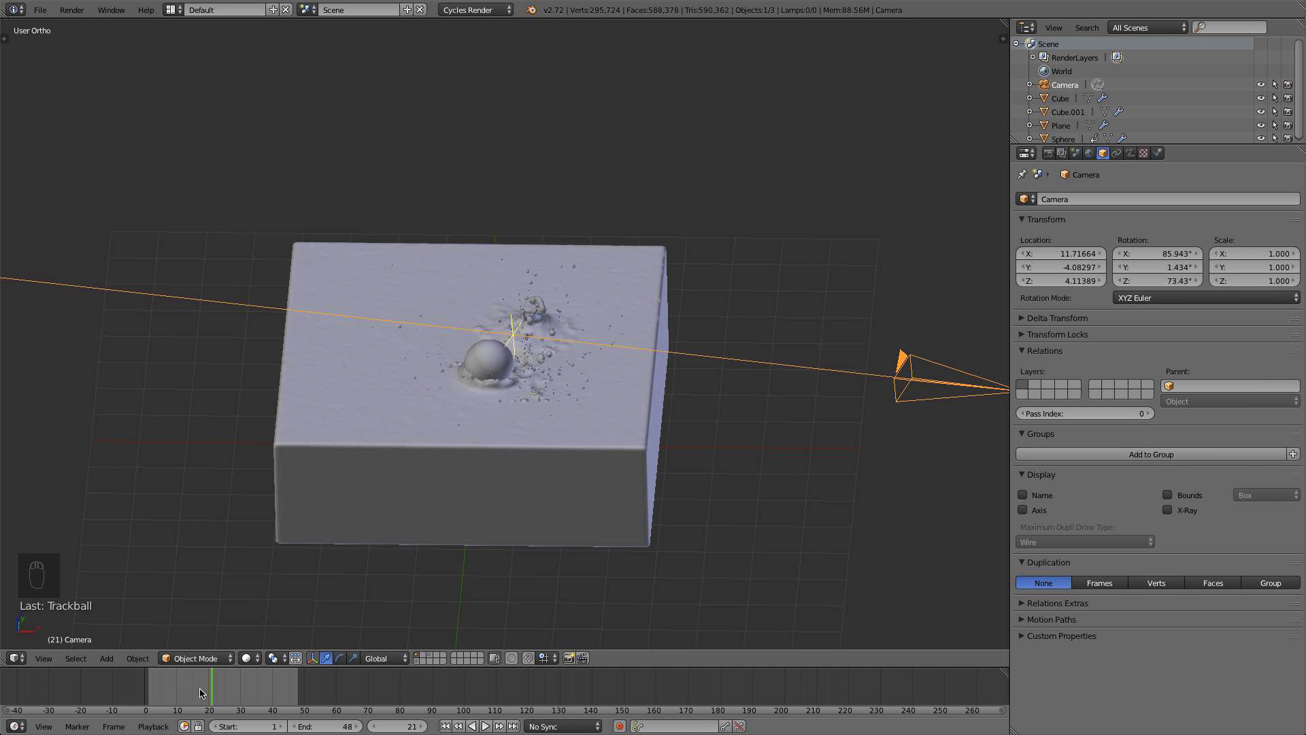
{"action": "left_click", "coordinate": [429, 655]}
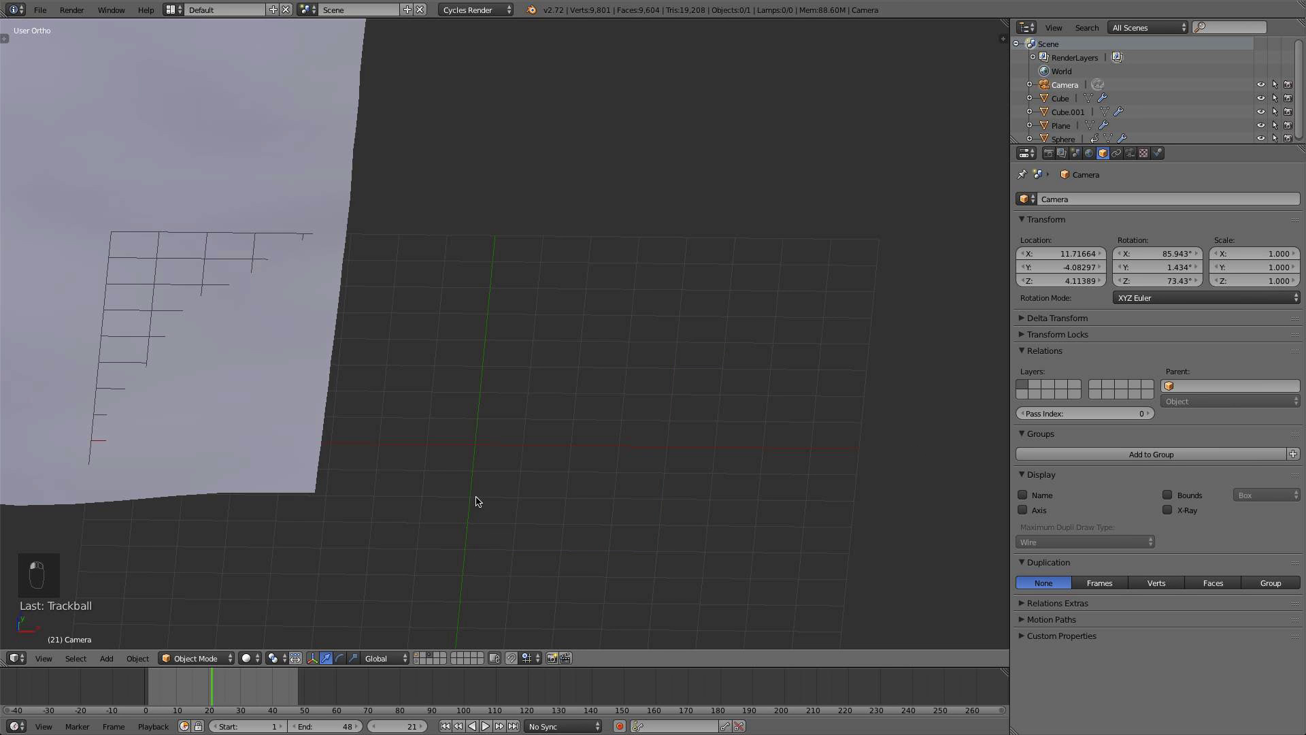
{"action": "scroll", "coordinate": [476, 497], "scroll_direction": "down", "scroll_amount": 6}
{"action": "mouse_move", "coordinate": [477, 497]}
{"action": "middle_mouse_down"}
{"action": "mouse_move", "coordinate": [464, 502]}
{"action": "mouse_move", "coordinate": [393, 342]}
{"action": "middle_mouse_up"}
{"action": "key", "text": "KP_0"}
{"action": "right_click", "coordinate": [701, 387]}
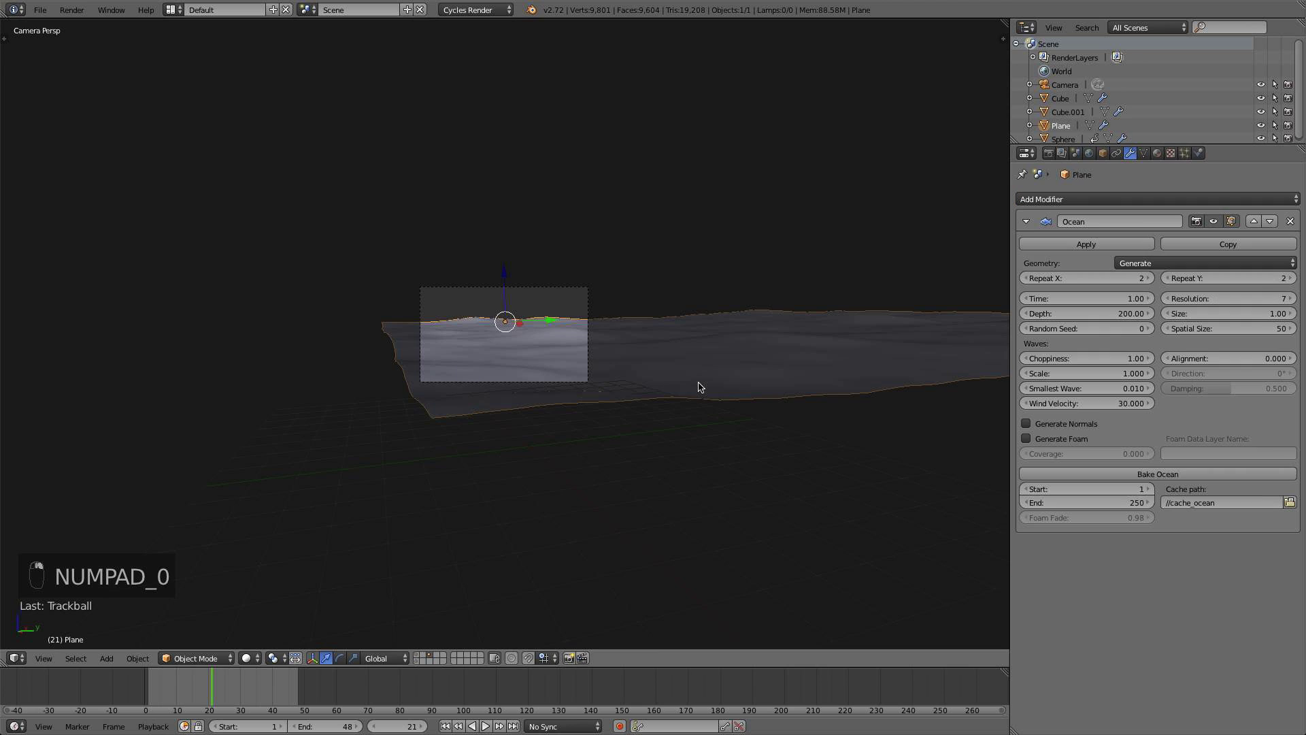
{"action": "left_click", "coordinate": [1164, 279]}
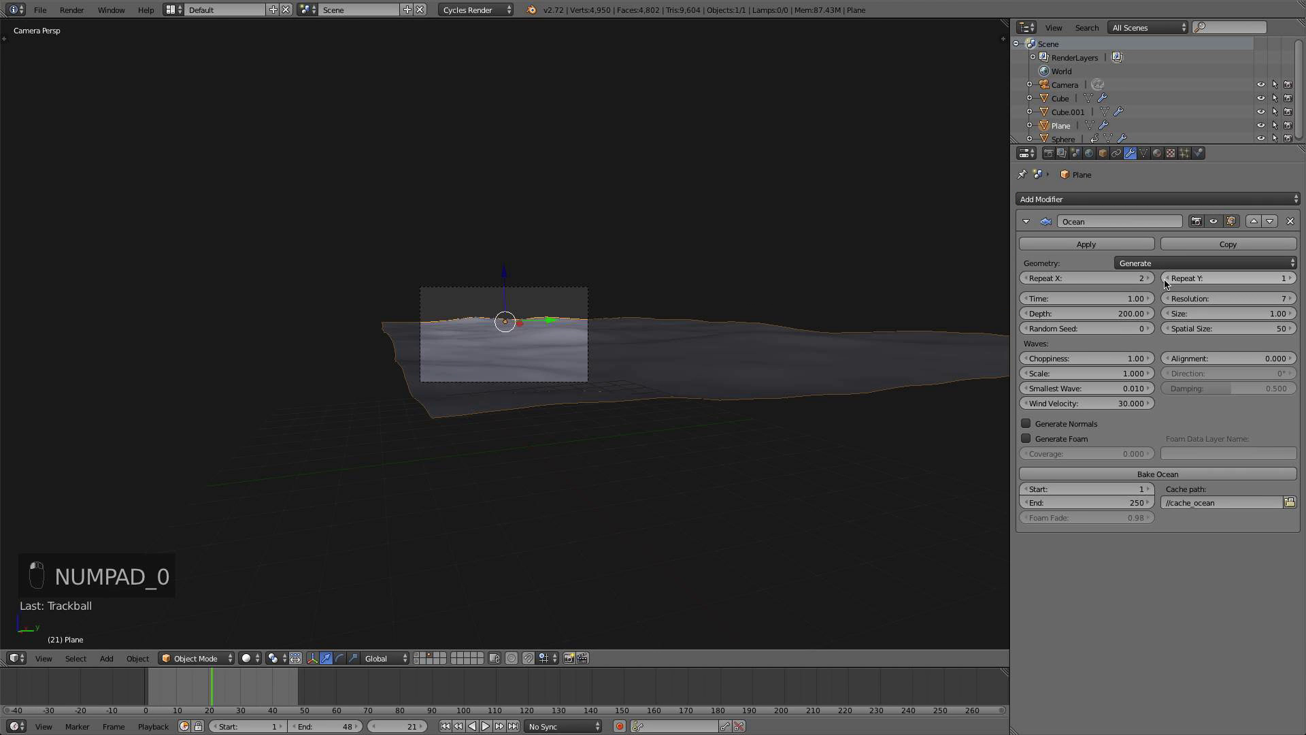
Keyframe the Ocean modifier's Time value of 1.00 at frame 1
{"action": "scroll", "coordinate": [297, 388], "scroll_direction": "up", "scroll_amount": 4}
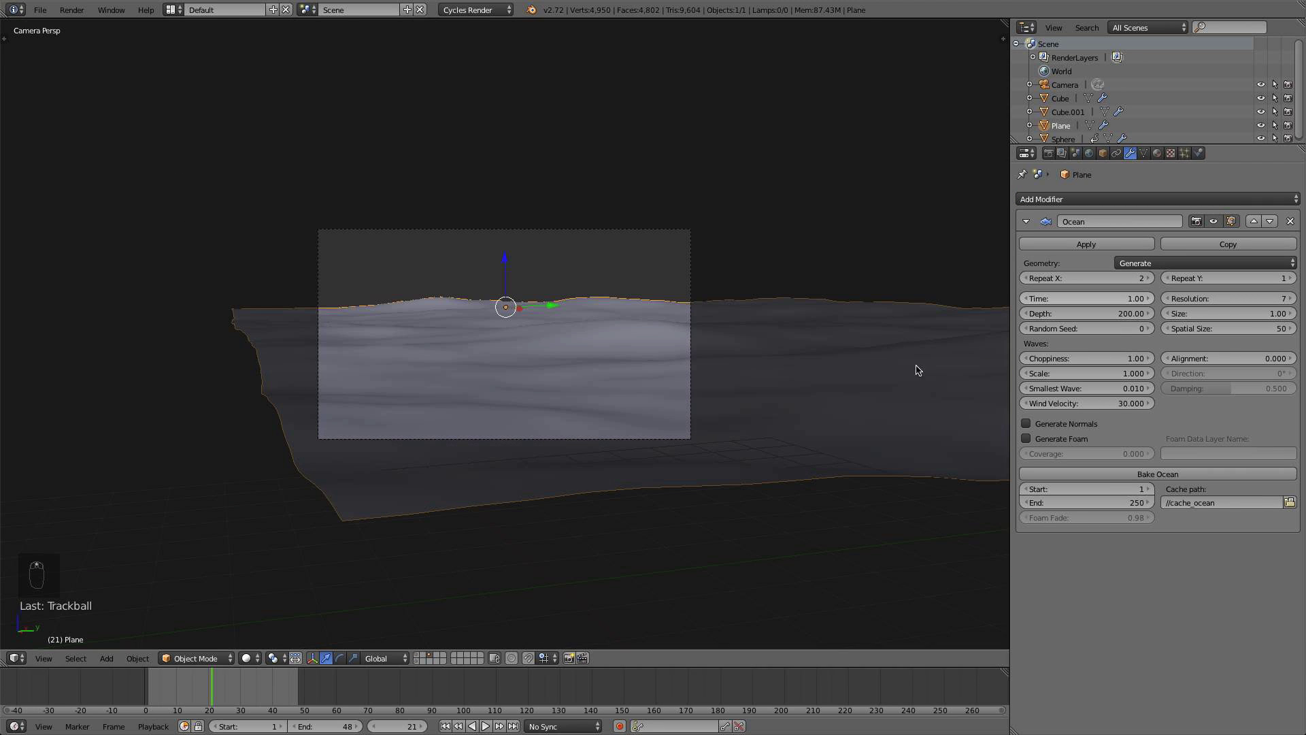
{"action": "left_click", "coordinate": [442, 726]}
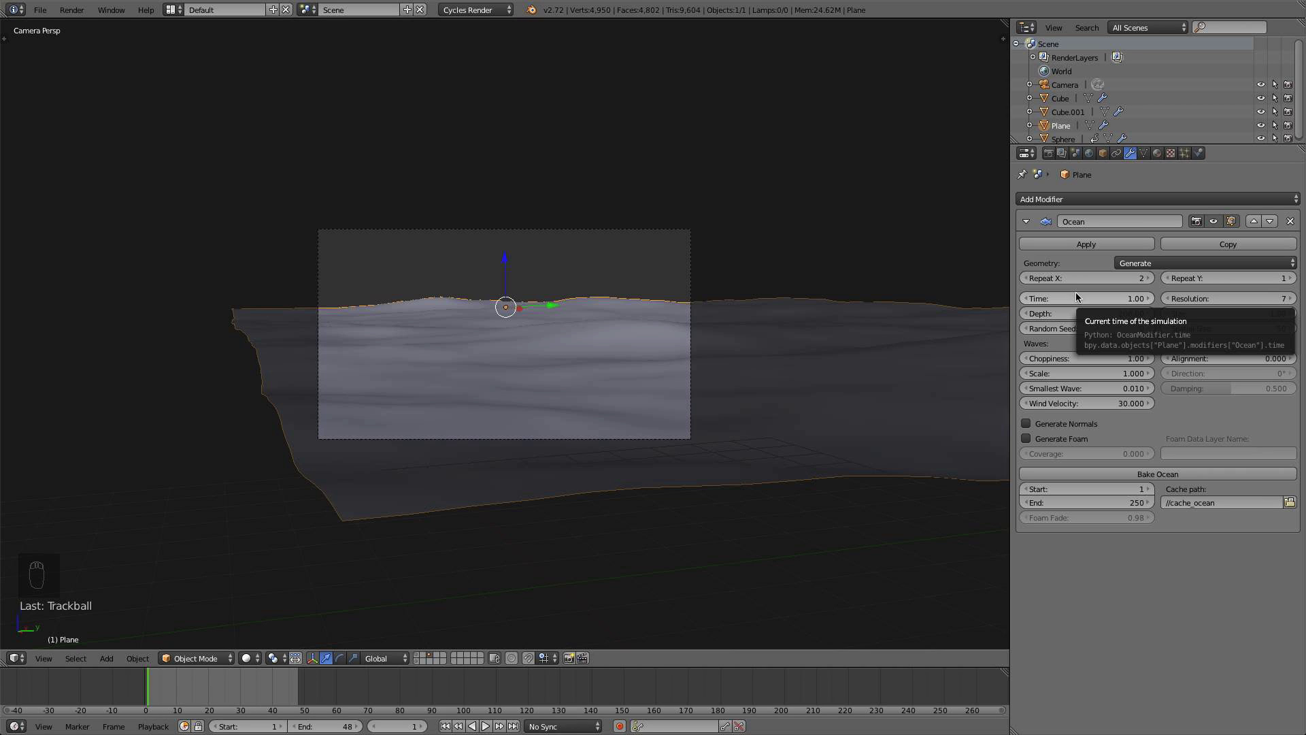
{"action": "key", "text": "i"}
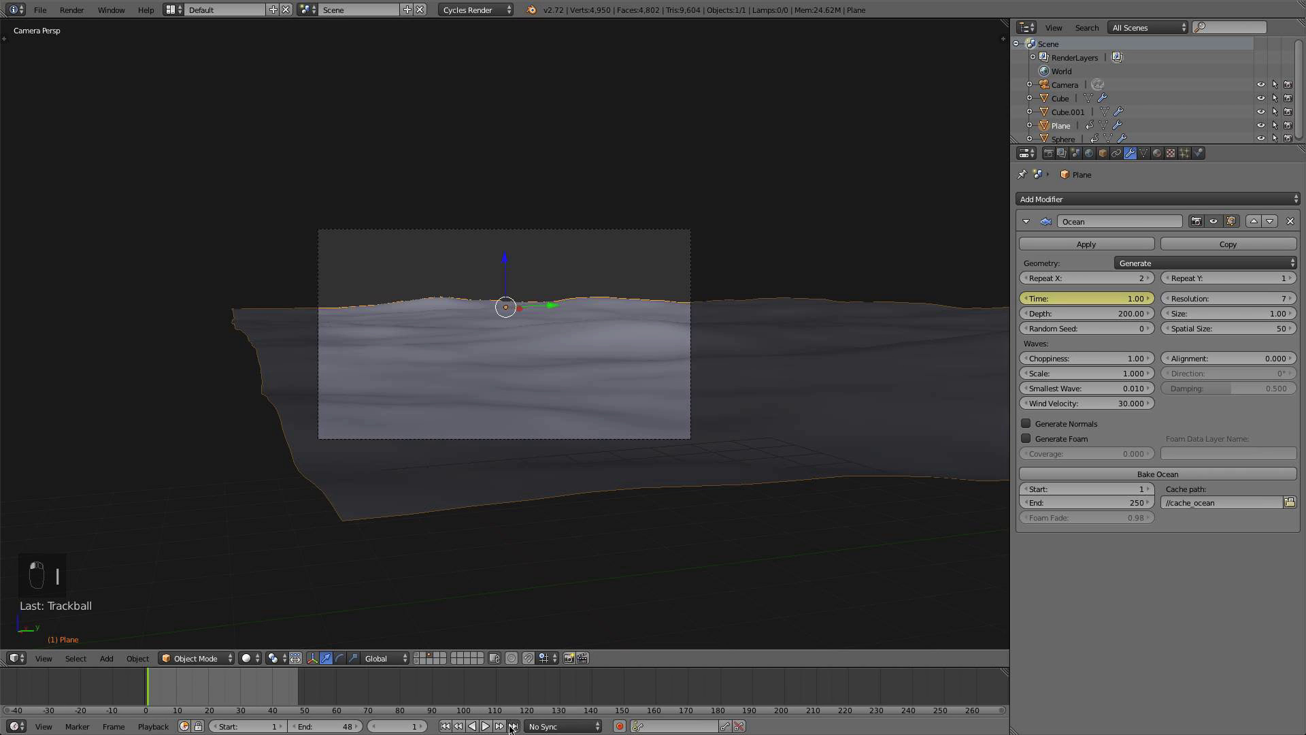
Set the Ocean modifier's time to 3.00 at frame 48 and insert a keyframe for it
{"action": "left_click", "coordinate": [513, 726]}
{"action": "left_click", "coordinate": [1057, 300]}
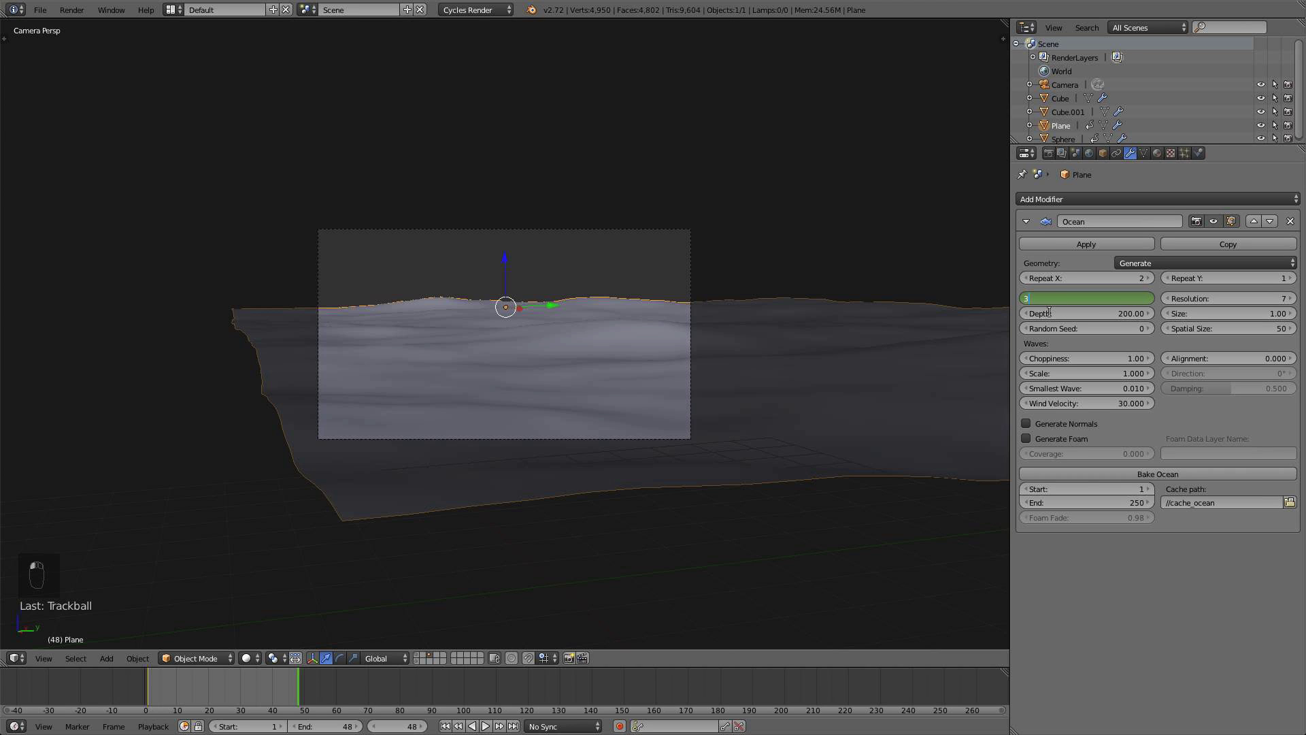
{"action": "key", "text": "Return"}
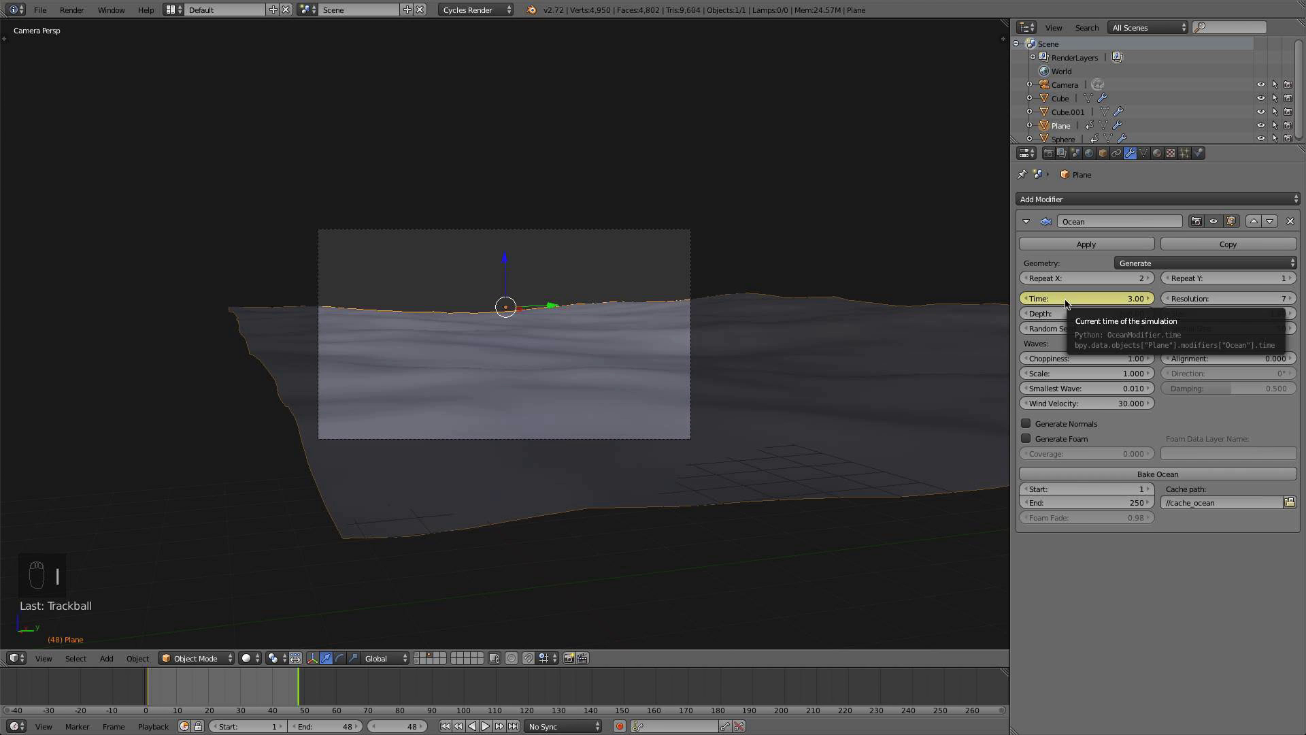
{"action": "key", "text": "i"}
Split the 3D view and switch the new area to the Graph Editor to show the ocean's Time curve
{"action": "left_click_drag", "start_coordinate": [257, 691], "coordinate": [121, 703]}
{"action": "left_click_drag", "start_coordinate": [4, 664], "coordinate": [632, 576]}
{"action": "left_click", "coordinate": [15, 658]}
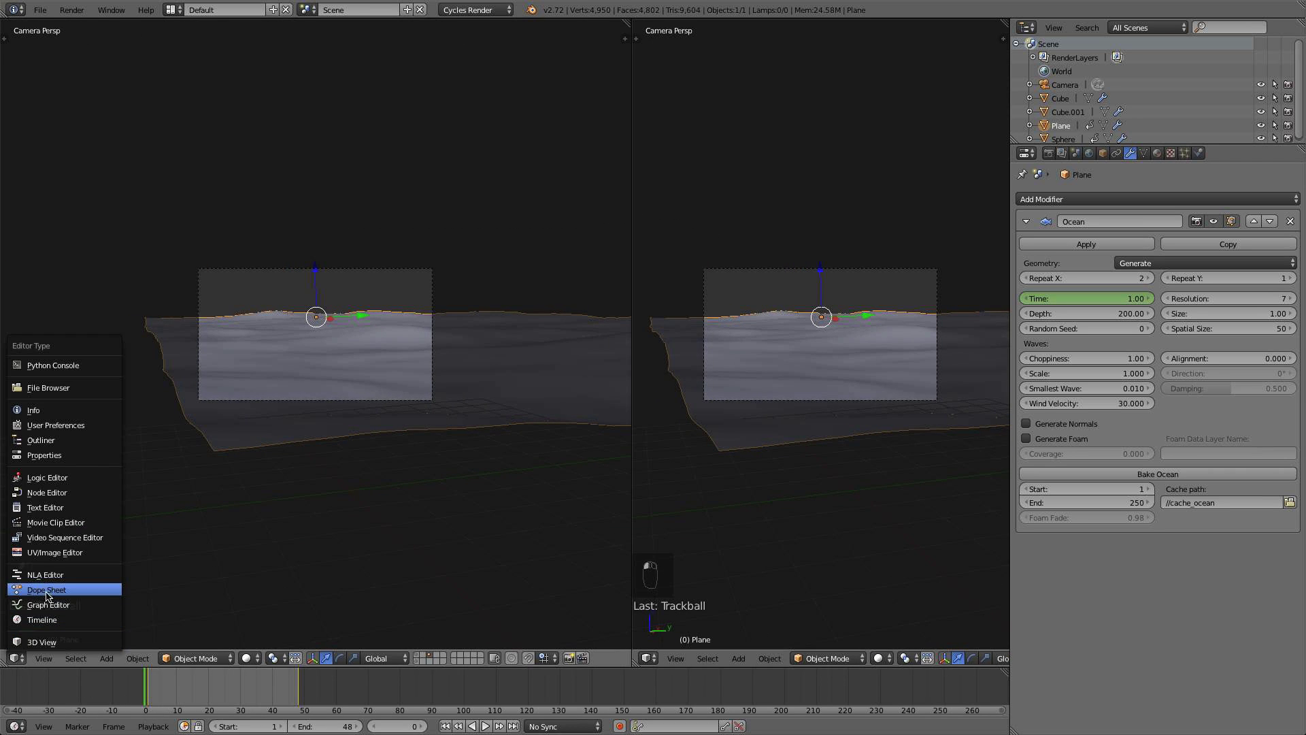
{"action": "left_click", "coordinate": [44, 591]}
{"action": "scroll", "coordinate": [308, 315], "scroll_direction": "down", "scroll_amount": 1}
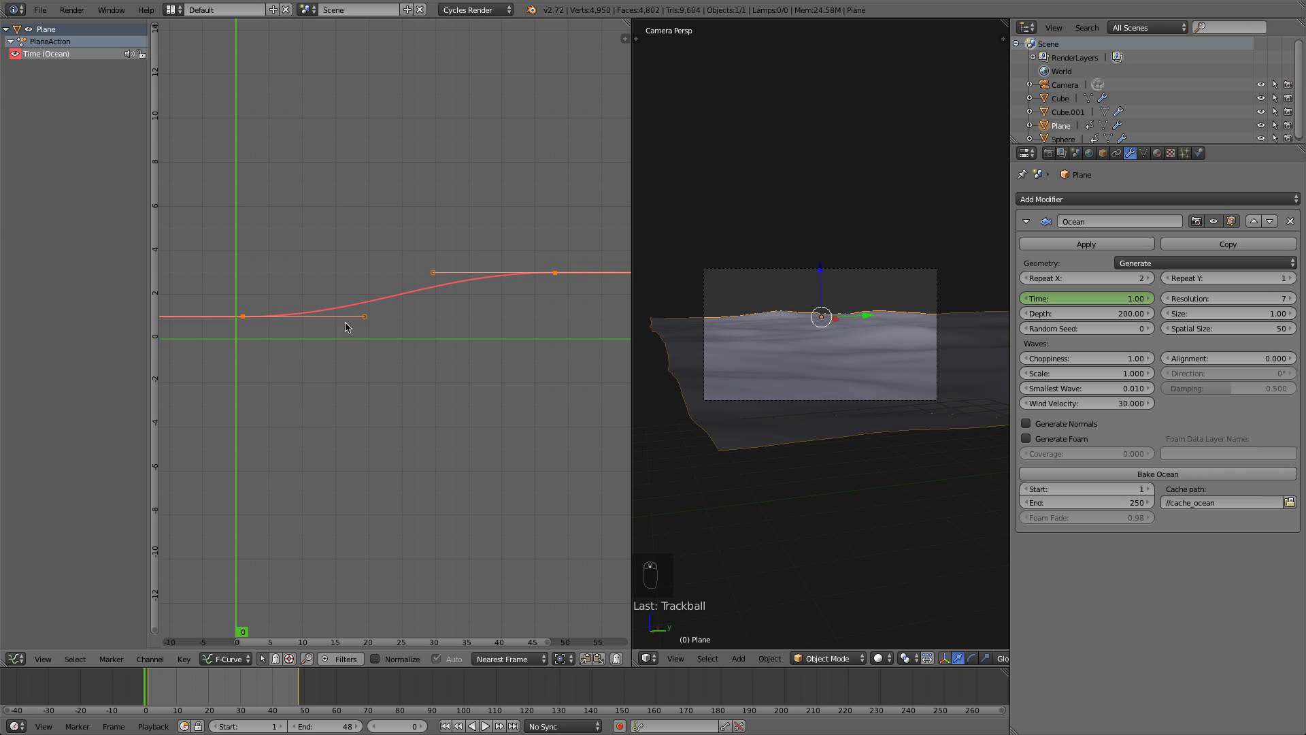
Change the handle type of both Time keyframes so the curve runs straight between them, and close the Graph Editor area
{"action": "key", "text": "a"}
{"action": "key", "text": "a"}
{"action": "key", "text": "a"}
{"action": "key", "text": "v"}
{"action": "left_click", "coordinate": [535, 269]}
{"action": "key", "text": "a"}
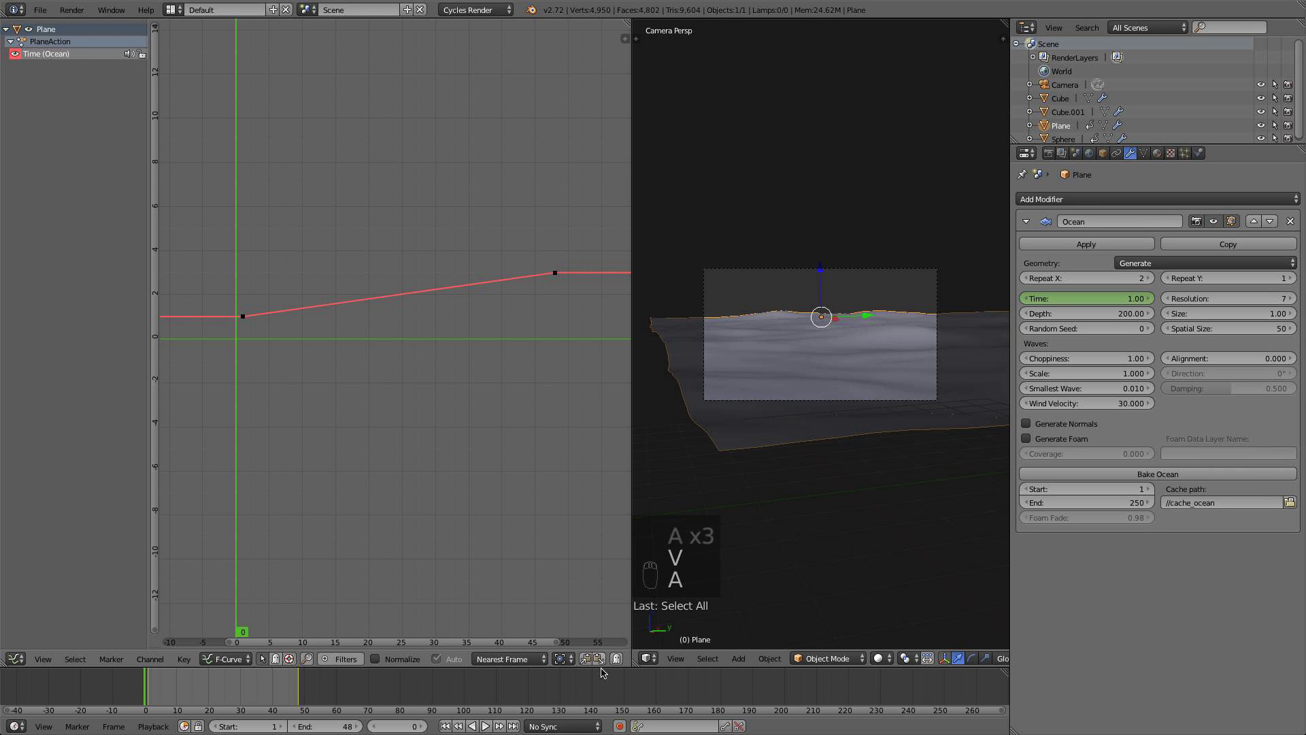
{"action": "left_click_drag", "start_coordinate": [635, 662], "coordinate": [476, 650]}
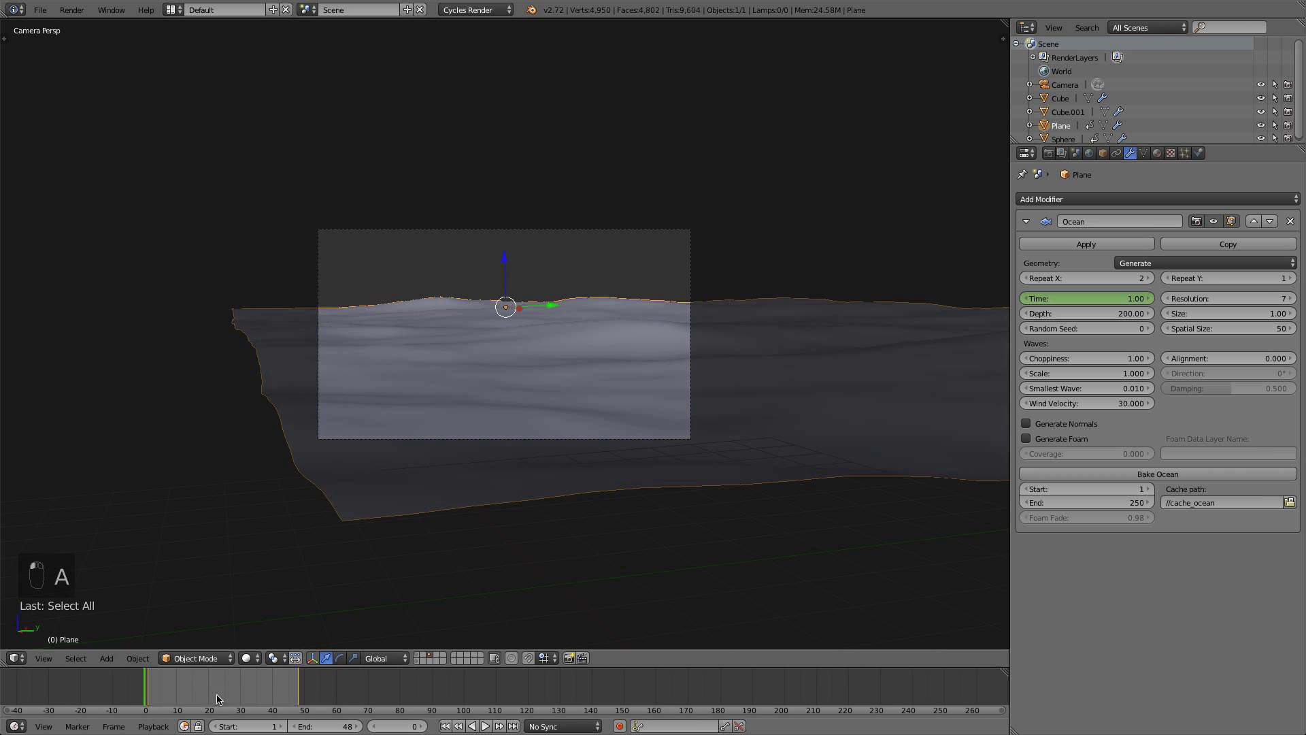
Go to frame 4 and set the Ocean modifier's depth to 1 after trying 2
{"action": "left_click_drag", "start_coordinate": [217, 700], "coordinate": [158, 686]}
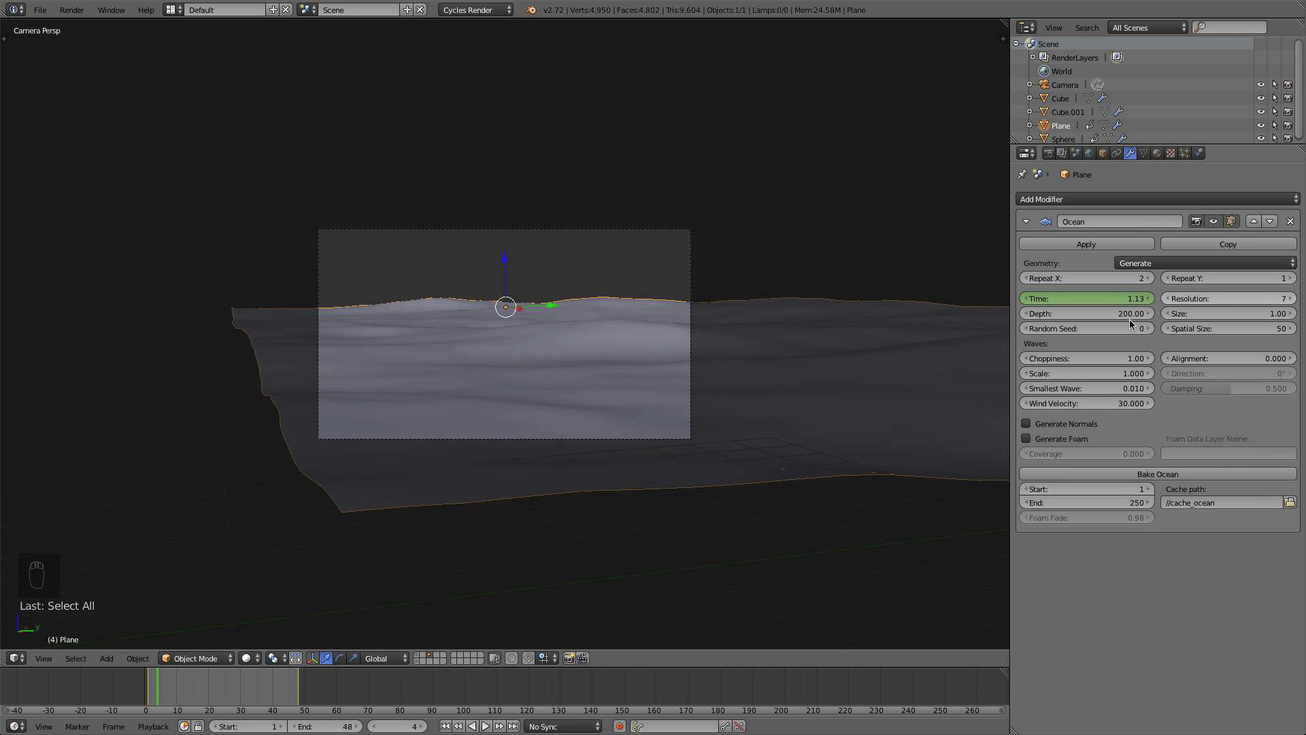
{"action": "left_click", "coordinate": [1080, 313]}
{"action": "type", "text": "2"}
{"action": "key", "text": "Return"}
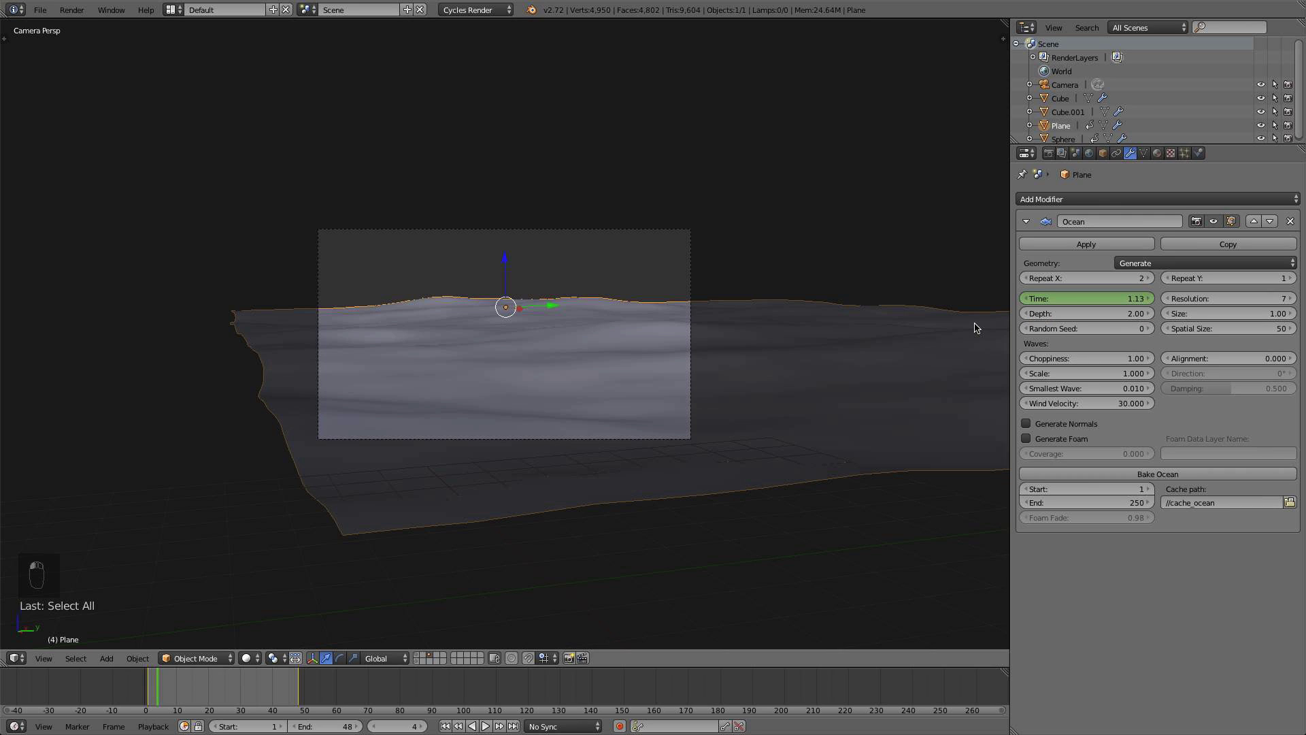
{"action": "left_click", "coordinate": [1082, 315]}
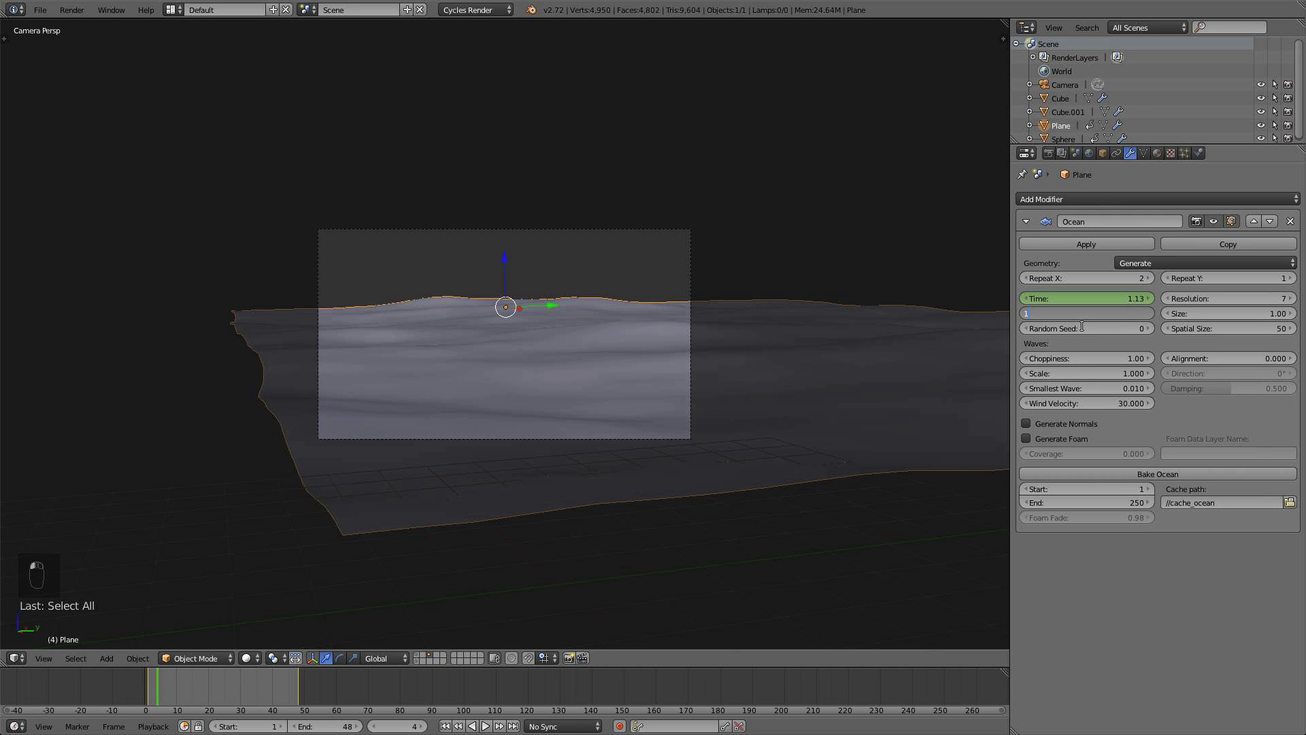
{"action": "key", "text": "Return"}
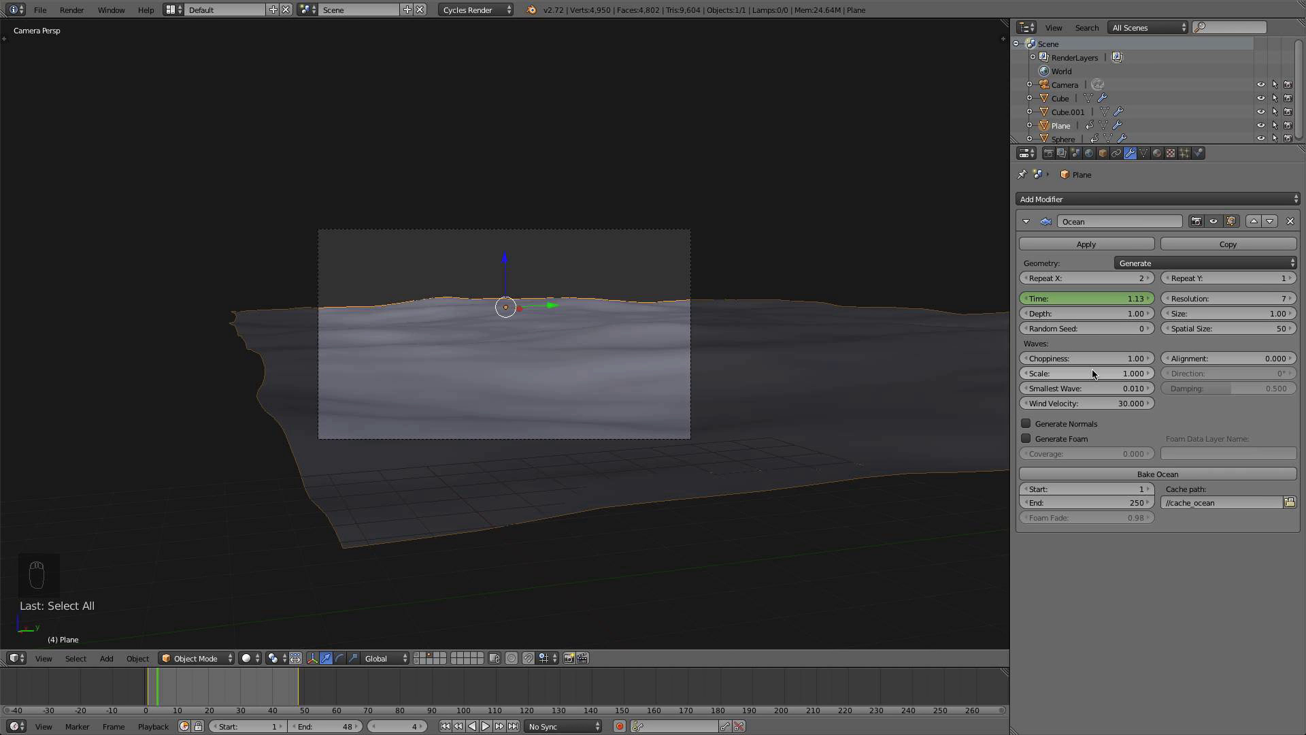
Set the Ocean modifier's wave scale to 0.4
{"action": "mouse_move", "coordinate": [1093, 373]}
{"action": "left_mouse_down"}
{"action": "mouse_move", "coordinate": [1028, 372]}
{"action": "mouse_move", "coordinate": [1143, 373]}
{"action": "mouse_move", "coordinate": [1027, 372]}
{"action": "mouse_move", "coordinate": [1092, 372]}
{"action": "left_mouse_up"}
{"action": "left_click", "coordinate": [1092, 372]}
{"action": "type", "text": "0.4"}
{"action": "key", "text": "Return"}
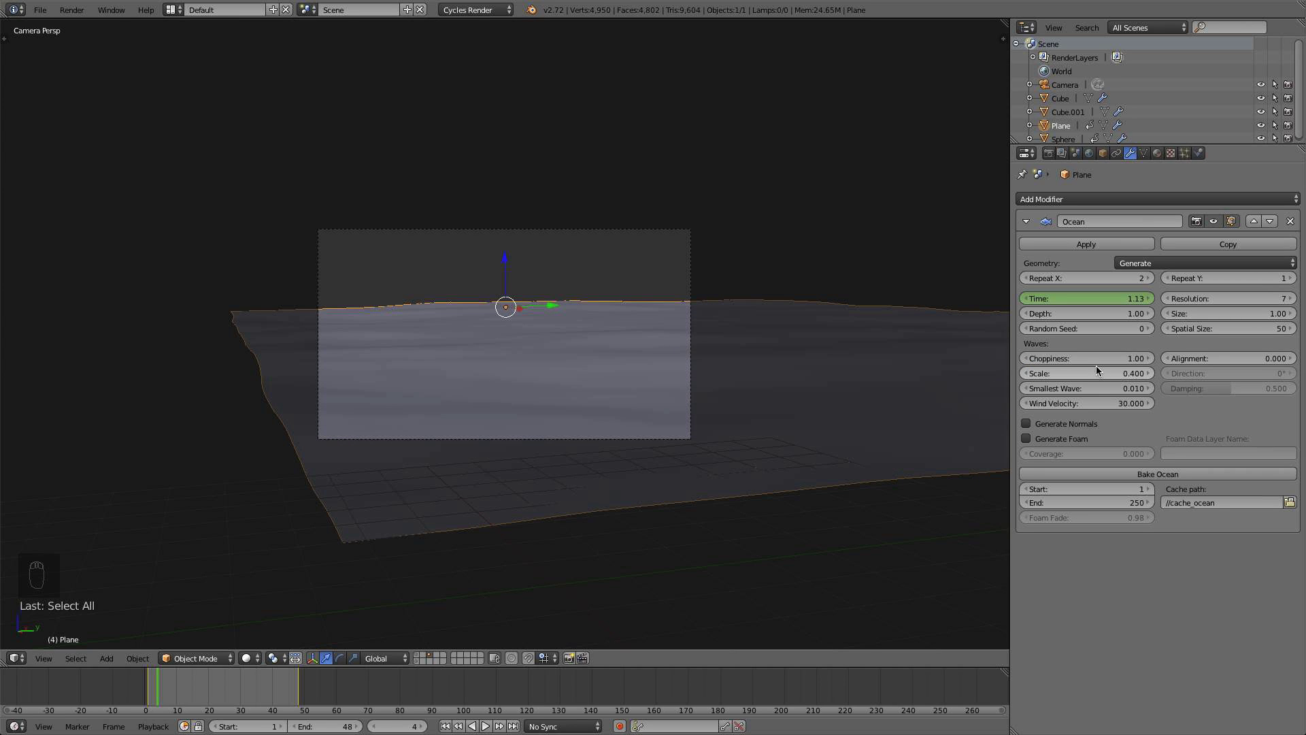
{"action": "mouse_move", "coordinate": [1106, 359]}
{"action": "left_mouse_down"}
{"action": "mouse_move", "coordinate": [1197, 360]}
{"action": "mouse_move", "coordinate": [1112, 356]}
{"action": "left_mouse_up"}
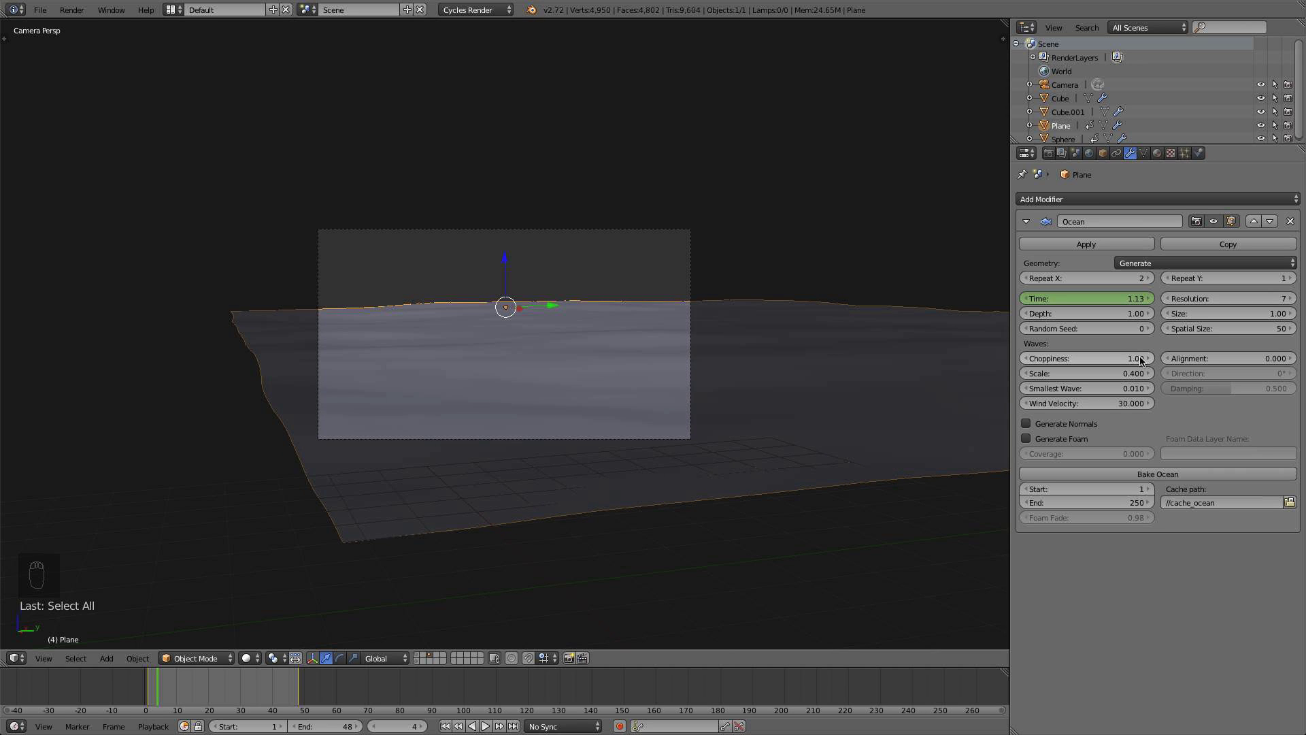
{"action": "left_click_drag", "start_coordinate": [1214, 312], "coordinate": [1224, 313]}
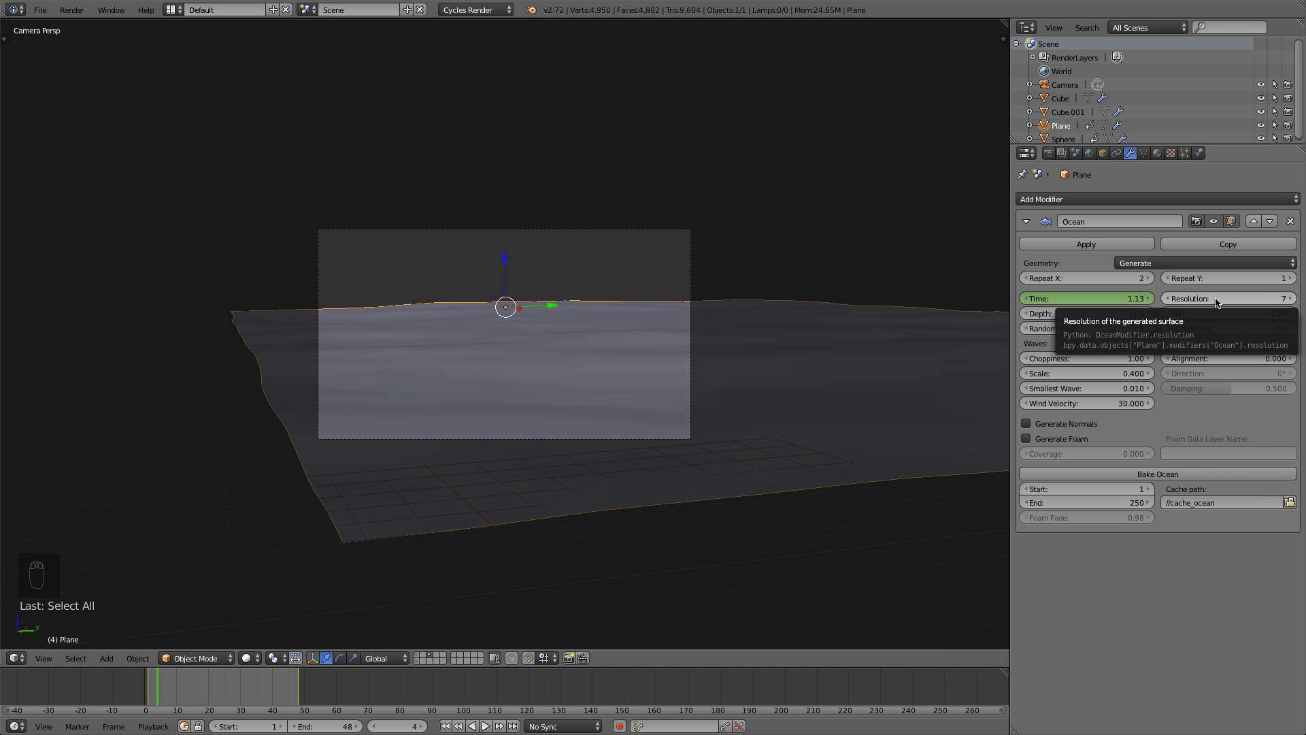
Set the Ocean modifier's resolution to 22 after trying 24, and check the water surface from outside and through the camera
{"action": "left_click", "coordinate": [1216, 300]}
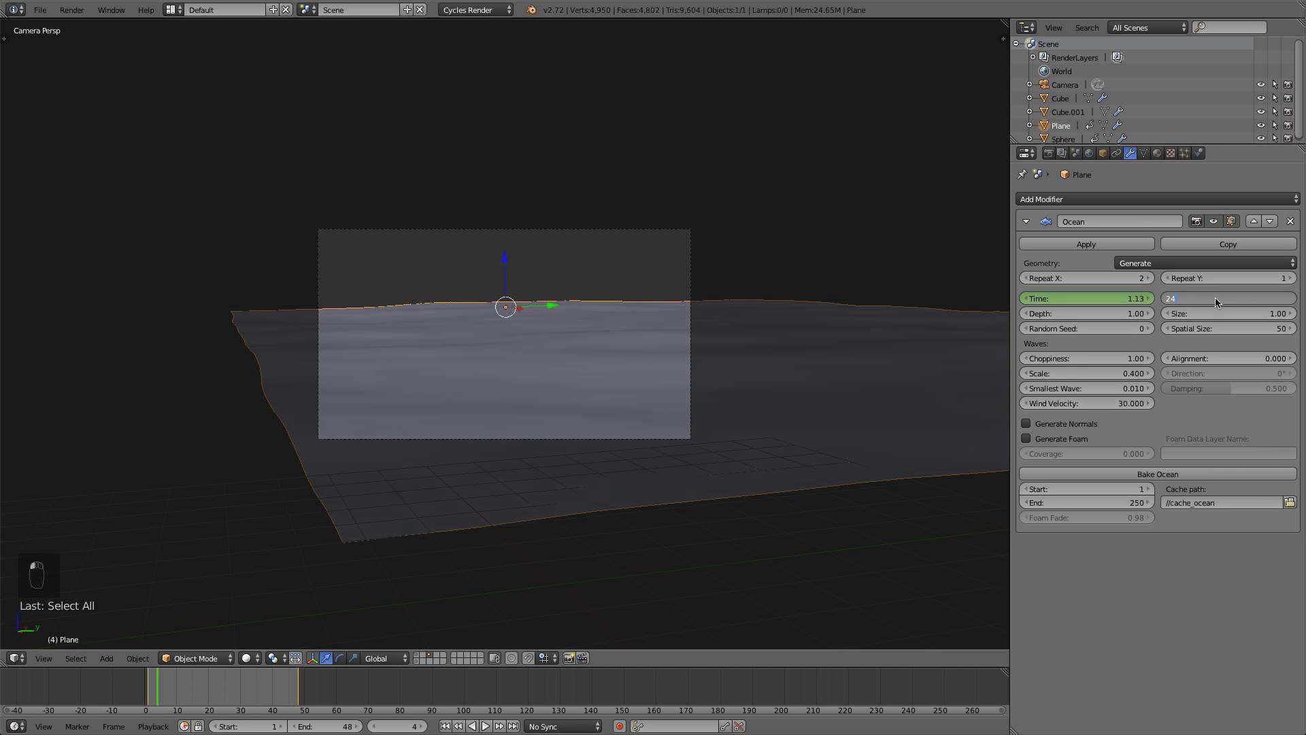
{"action": "type", "text": "24"}
{"action": "key", "text": "Return"}
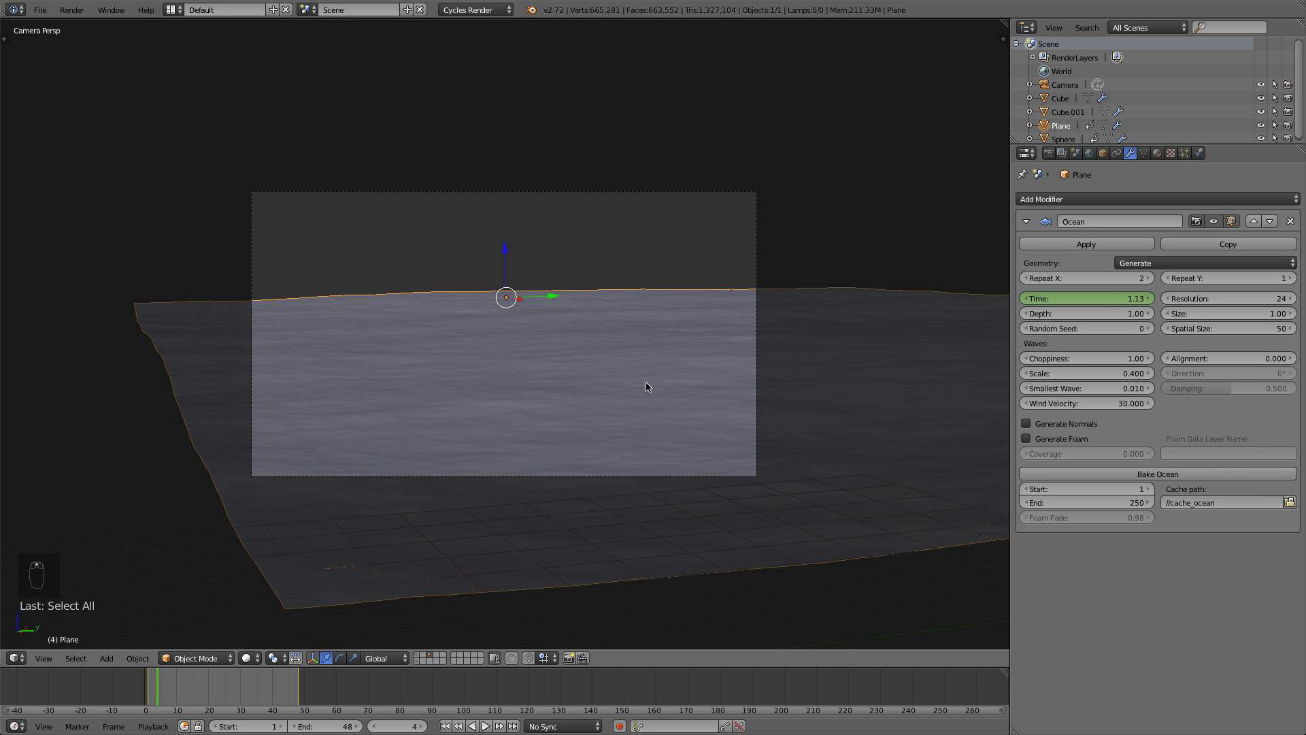
{"action": "left_click", "coordinate": [1259, 300]}
{"action": "type", "text": "22"}
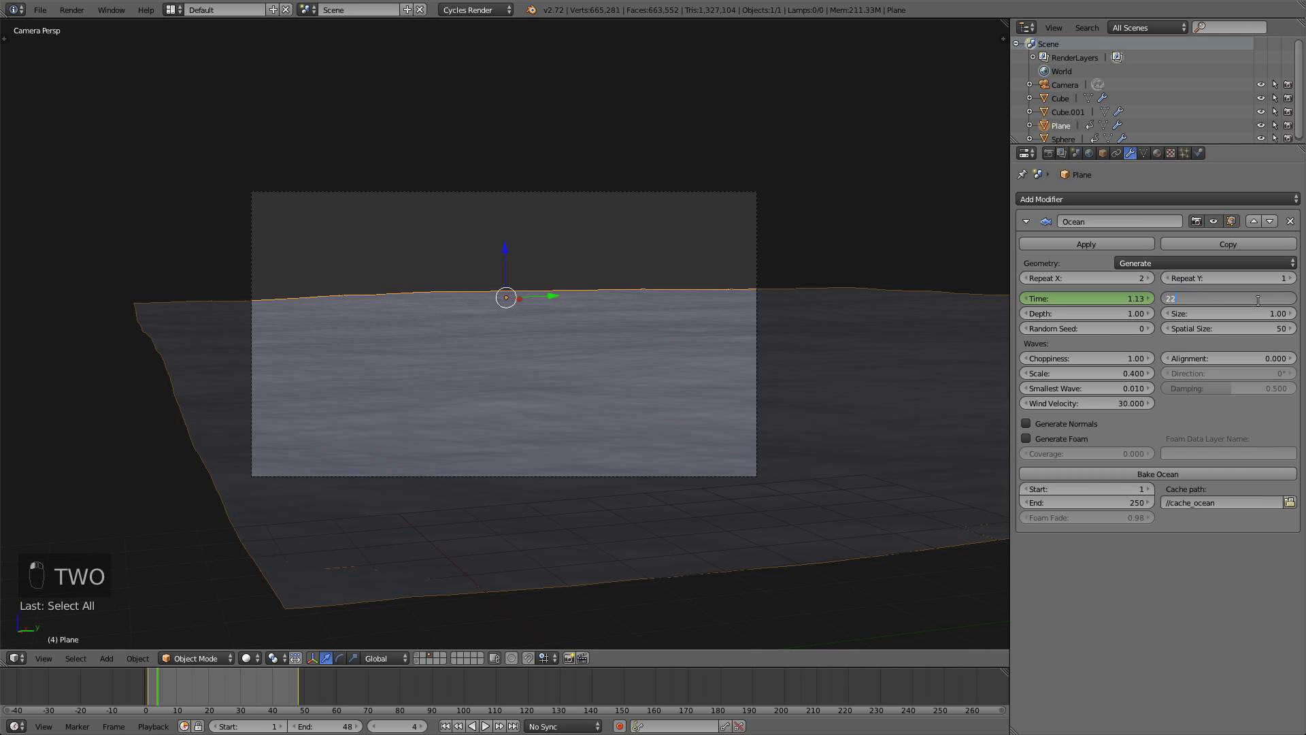
{"action": "key", "text": "Return"}
{"action": "scroll", "coordinate": [858, 437], "scroll_direction": "down", "scroll_amount": 3}
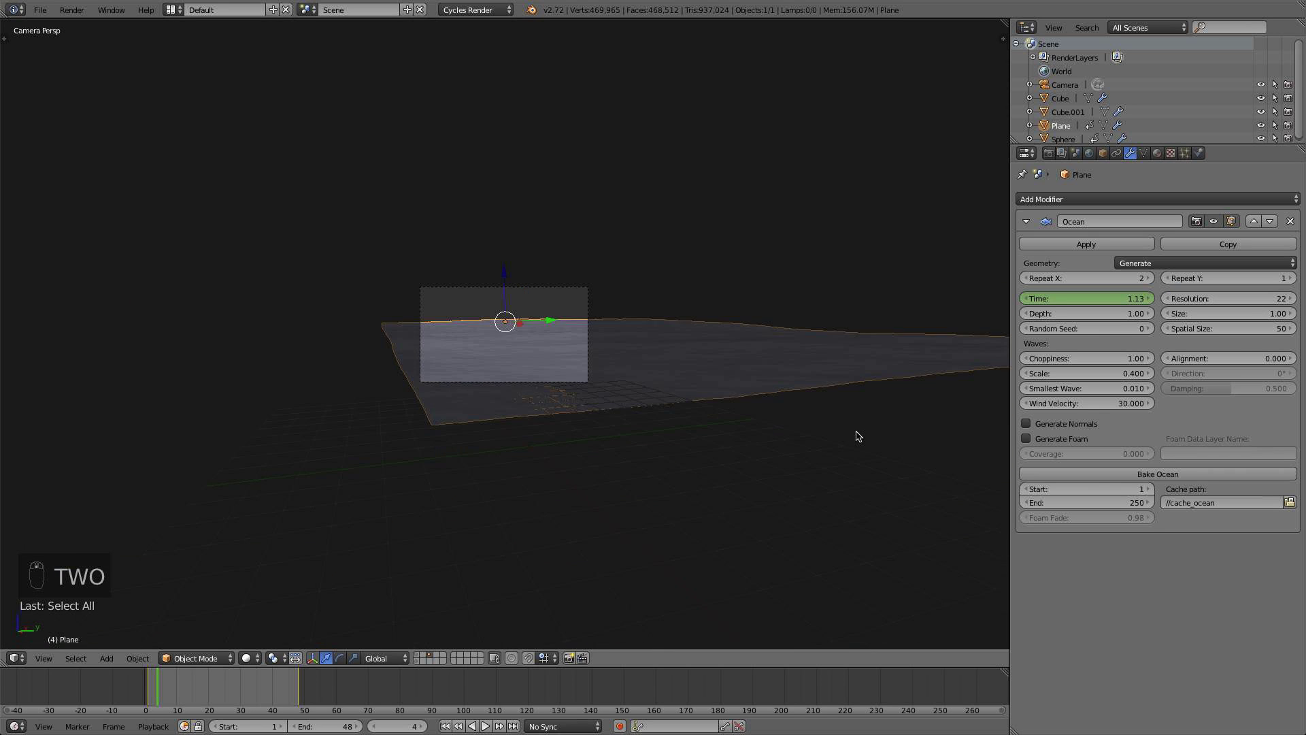
{"action": "middle_click_drag", "start_coordinate": [858, 436], "coordinate": [813, 446]}
{"action": "scroll", "coordinate": [806, 413], "scroll_direction": "down", "scroll_amount": 7}
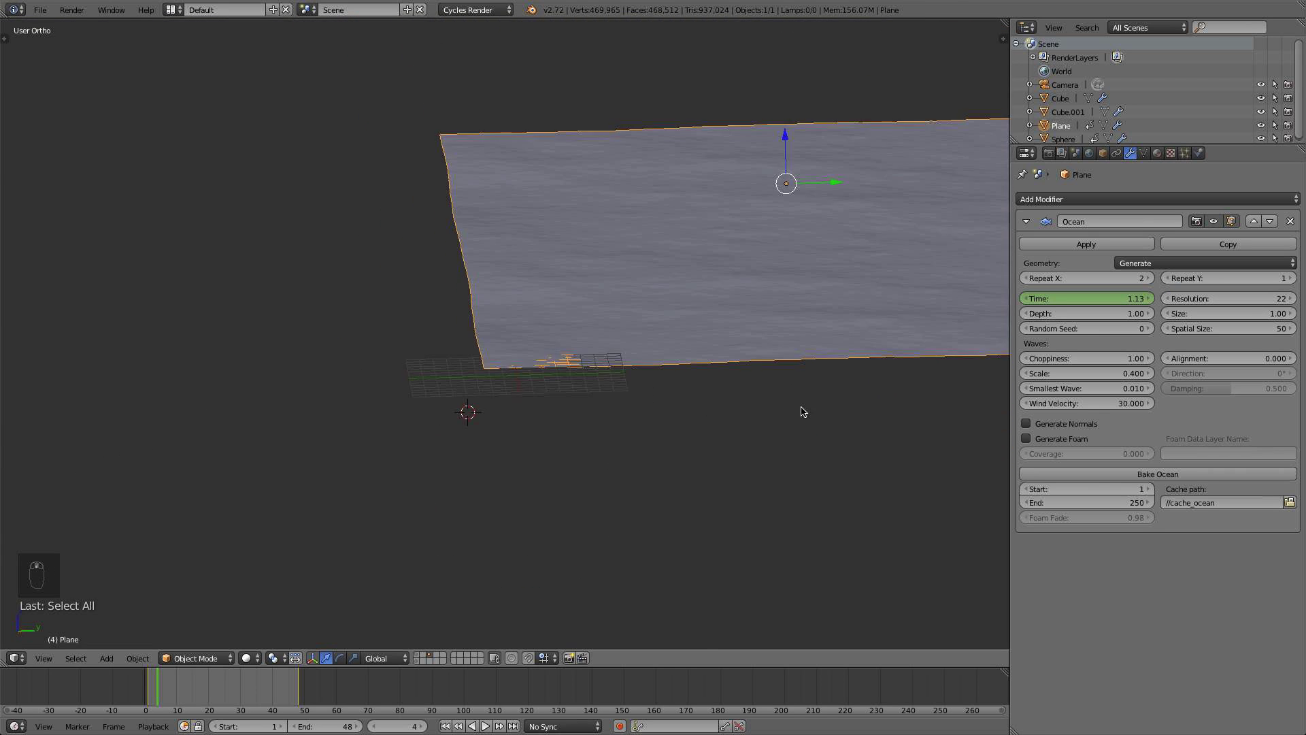
{"action": "key", "text": "KP_0"}
{"action": "scroll", "coordinate": [802, 411], "scroll_direction": "up", "scroll_amount": 5}
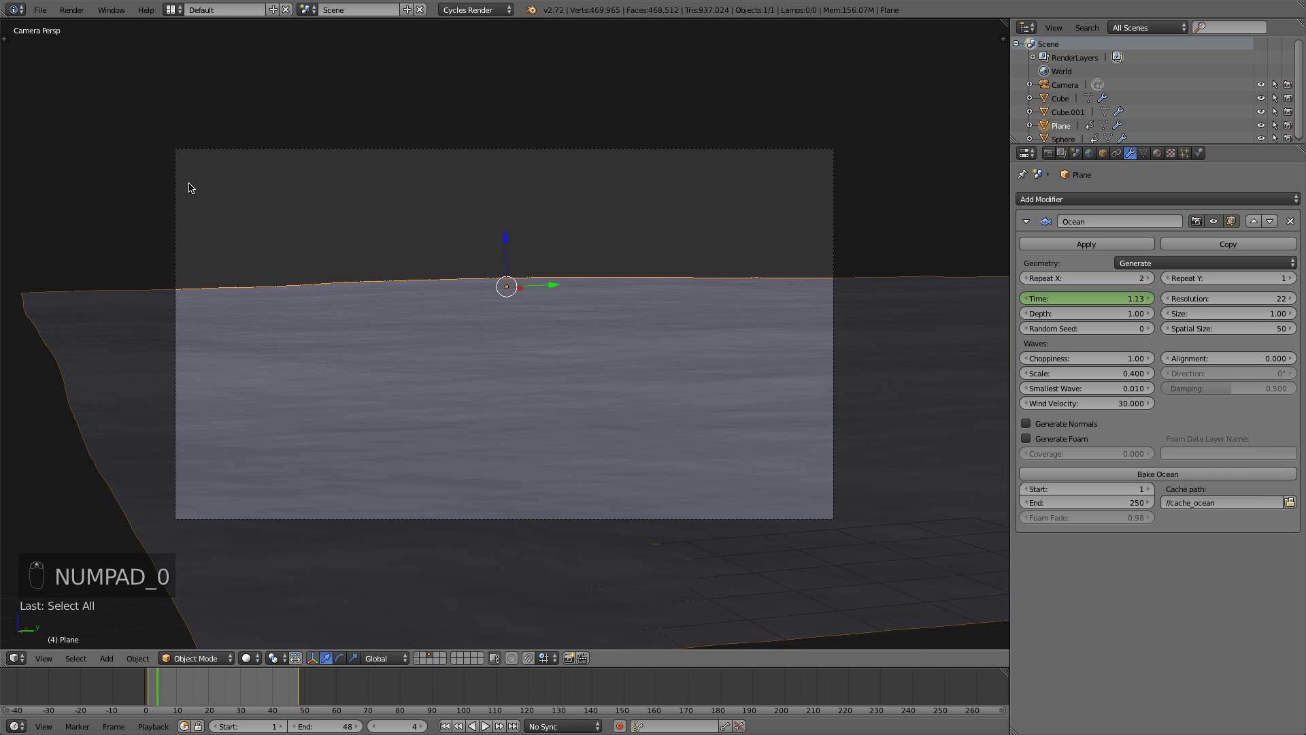
Show the layer with the fluid block and sphere together with the ocean, and raise the ocean plane vertically
{"action": "left_click", "coordinate": [43, 11]}
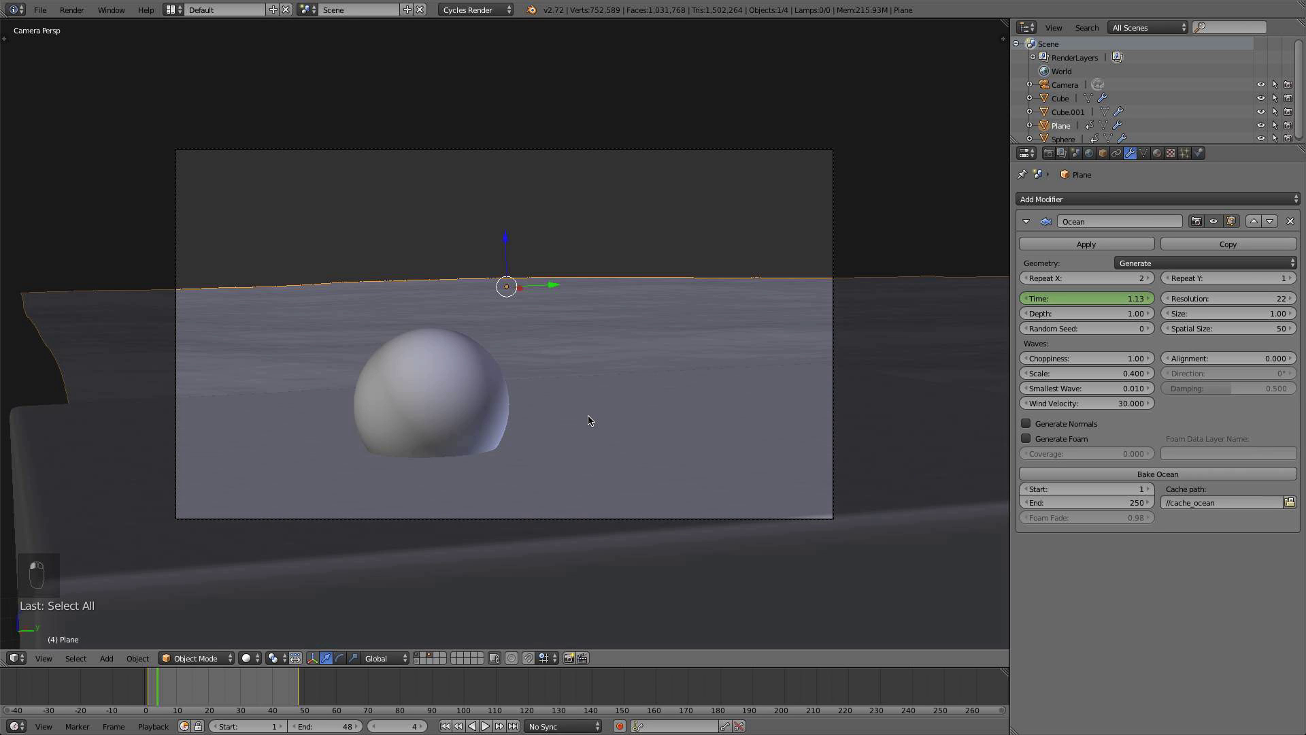
{"action": "scroll", "coordinate": [590, 421], "scroll_direction": "down", "scroll_amount": 5}
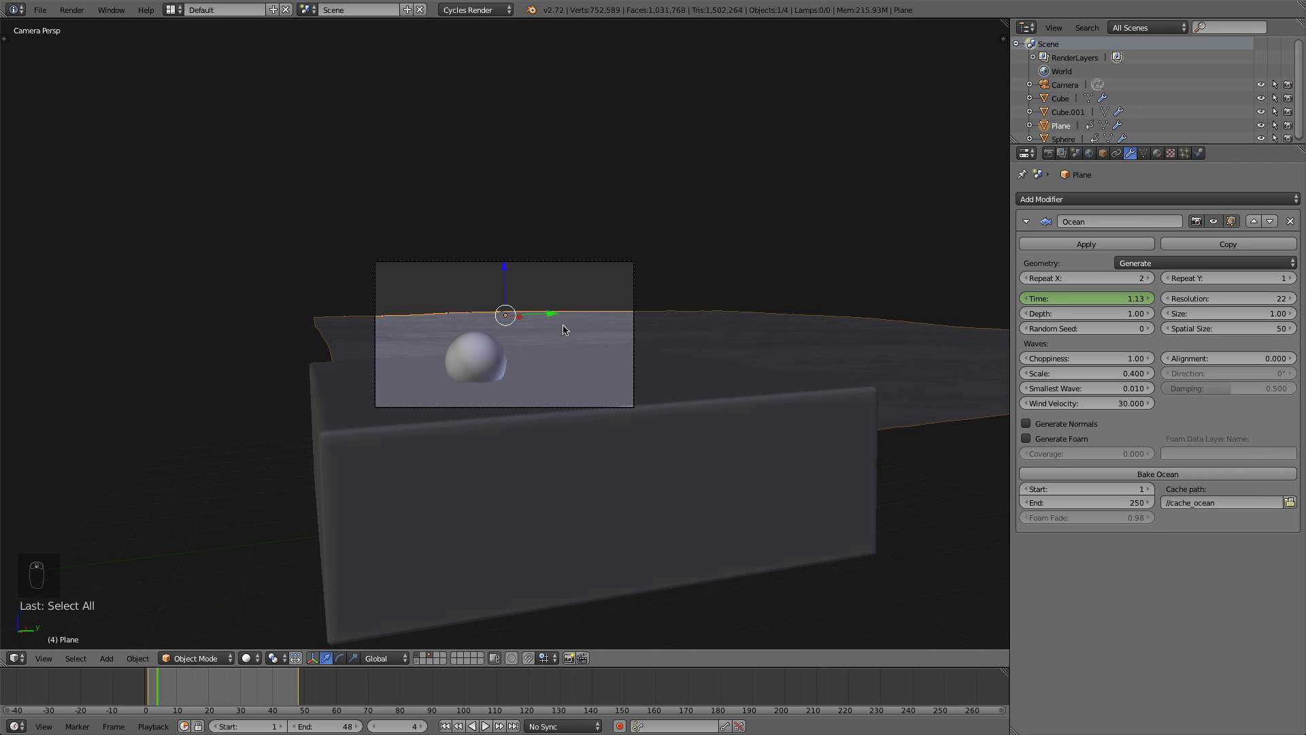
{"action": "left_click_drag", "start_coordinate": [504, 275], "coordinate": [506, 257]}
{"action": "left_click", "coordinate": [505, 257]}
In front view, move the ocean plane about 7.07 units along X until its edge meets the block's camera-side end
{"action": "key", "text": "KP_1"}
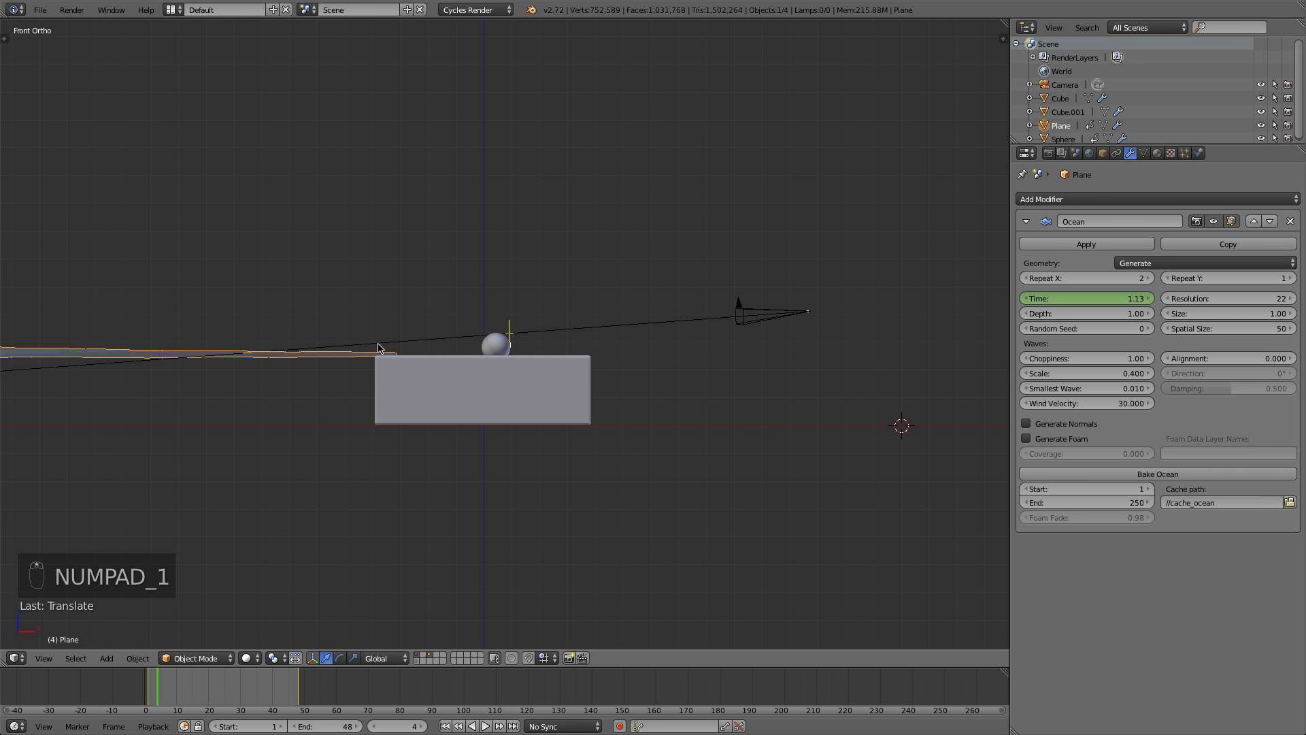
{"action": "key", "text": "g"}
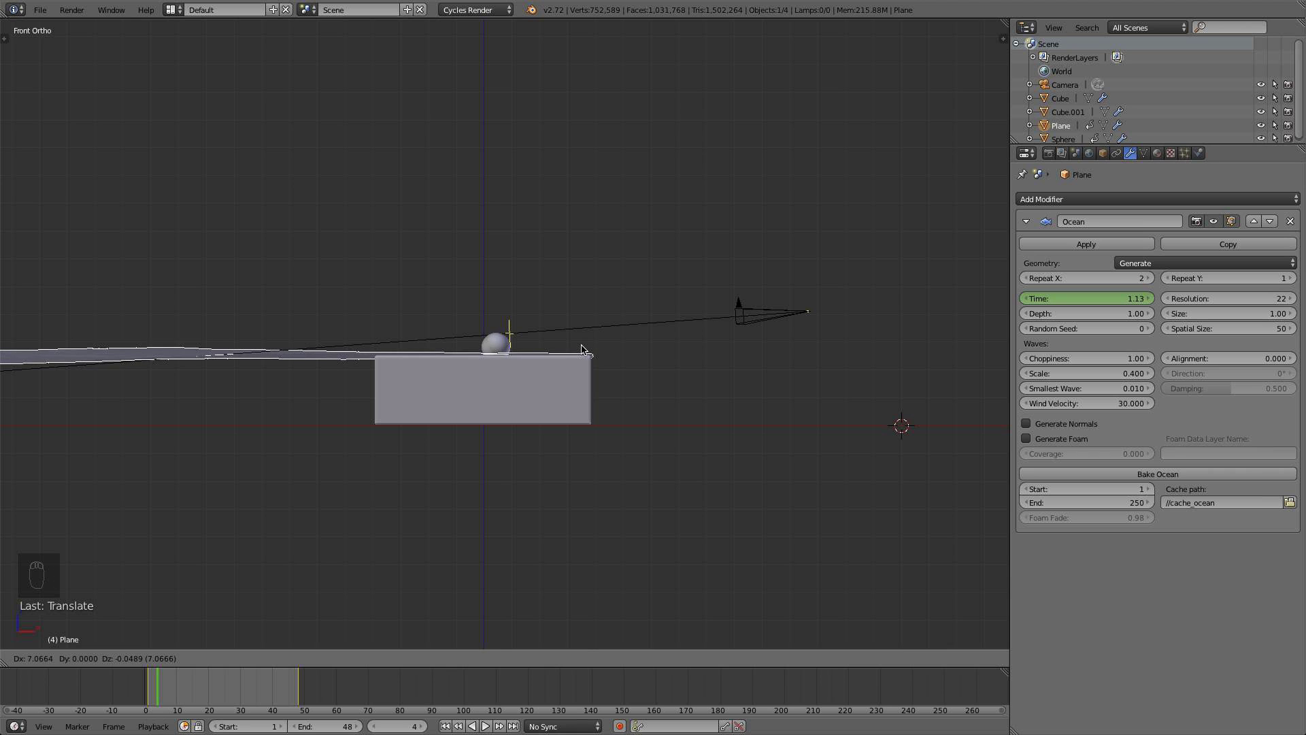
{"action": "left_click", "coordinate": [581, 349]}
In top view, move the ocean plane about 1.64 units along negative Y so it covers the whole block
{"action": "key", "text": "KP_7"}
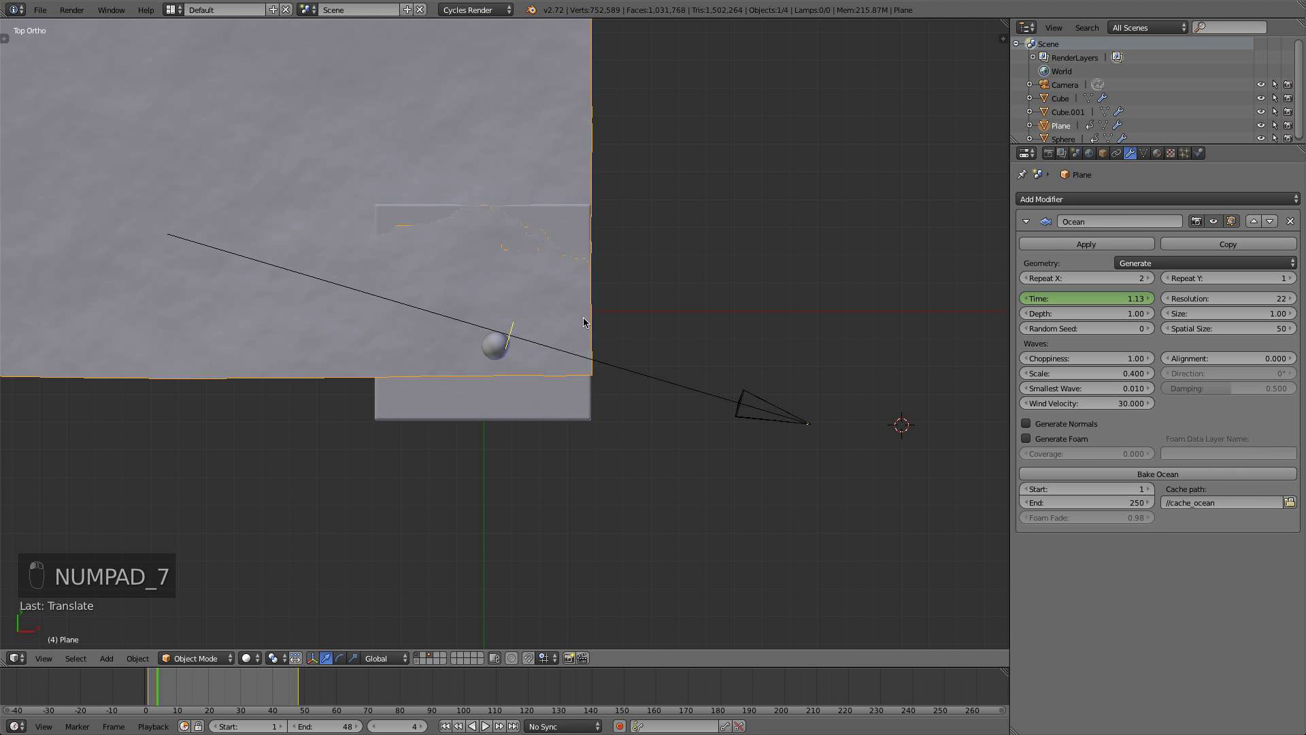
{"action": "key", "text": "g"}
{"action": "left_click", "coordinate": [587, 372]}
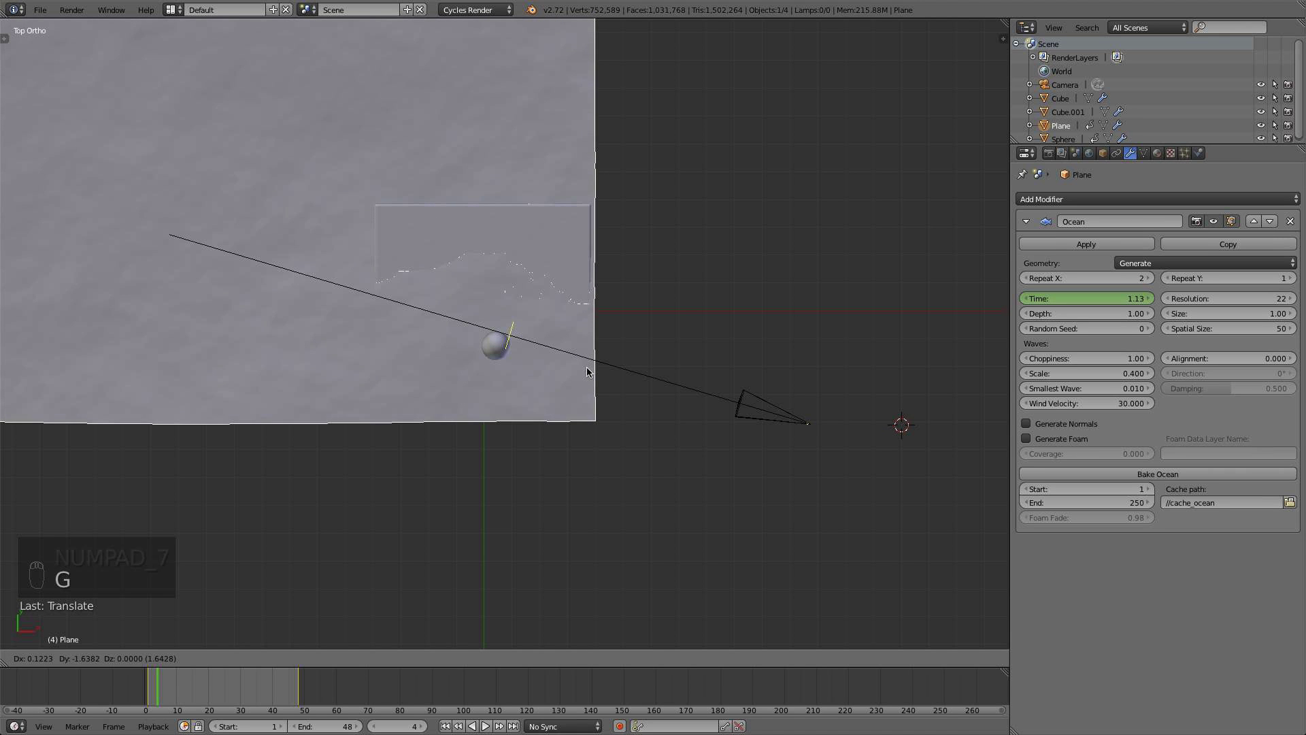
{"action": "key", "text": "KP_0"}
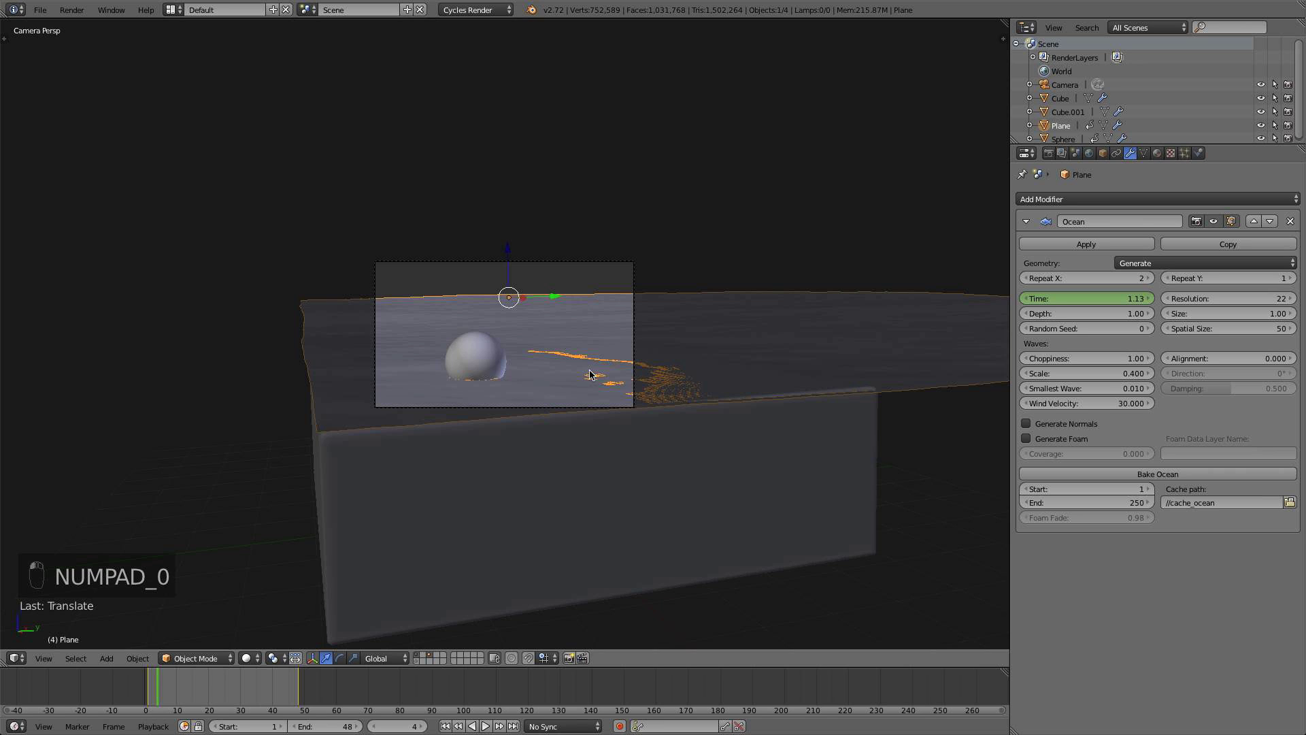
{"action": "key", "text": "KP_7"}
{"action": "key", "text": "g"}
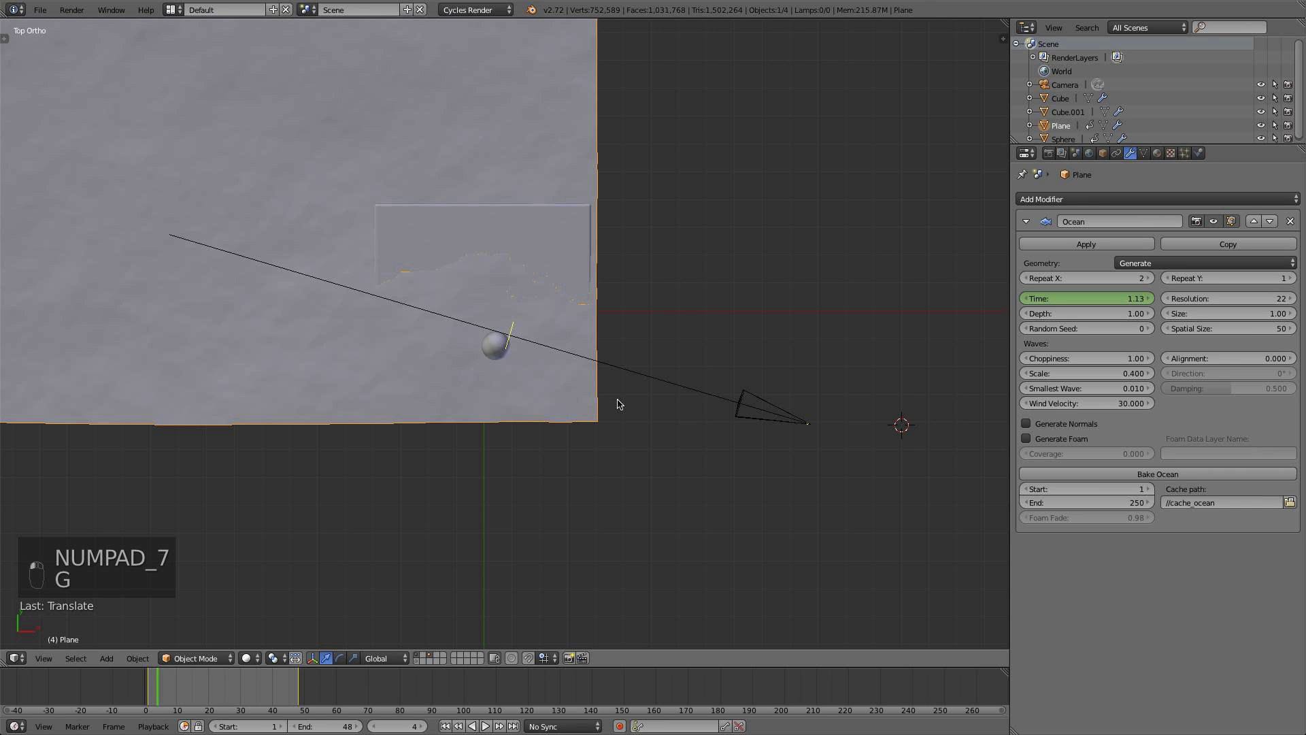
Inspect how the ocean plane meets the fluid block and splash from several angles, including at frame 21
{"action": "key", "text": "KP_1"}
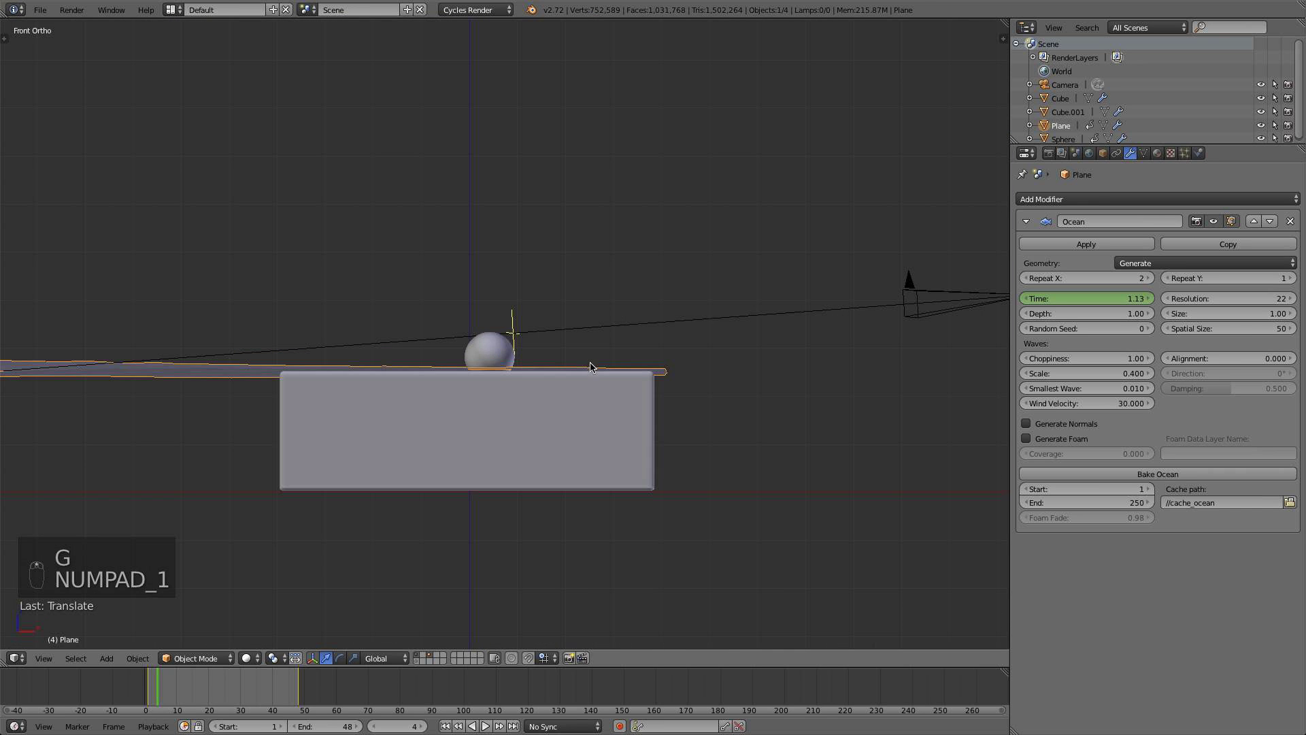
{"action": "middle_click_drag", "start_coordinate": [590, 372], "coordinate": [493, 364]}
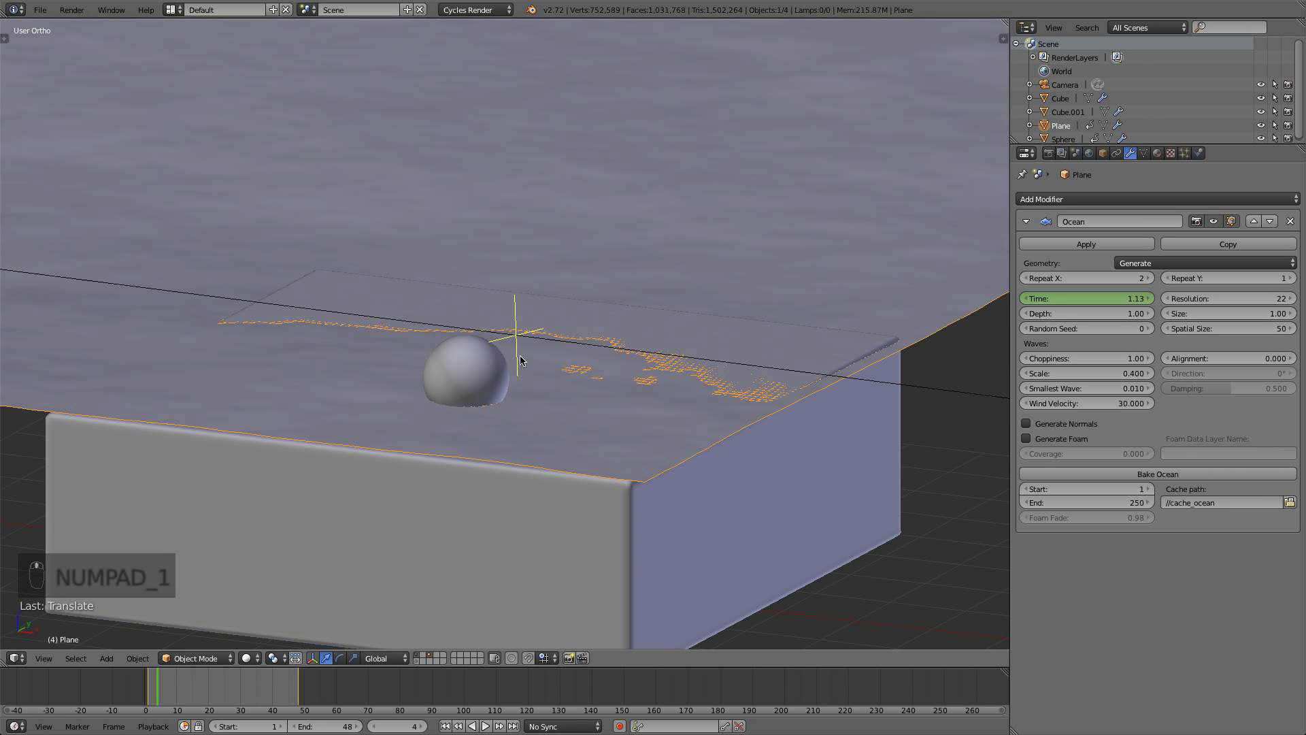
{"action": "left_click", "coordinate": [214, 694]}
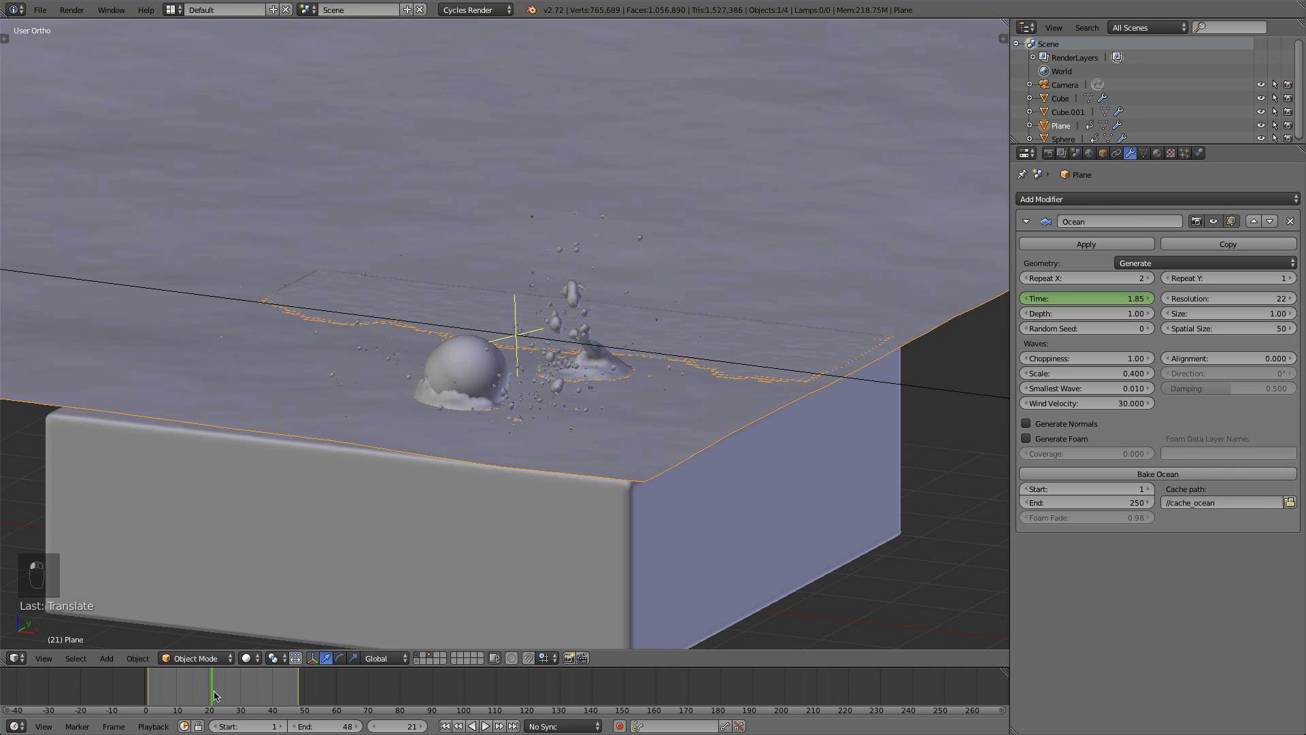
{"action": "middle_click_drag", "start_coordinate": [531, 381], "coordinate": [422, 228]}
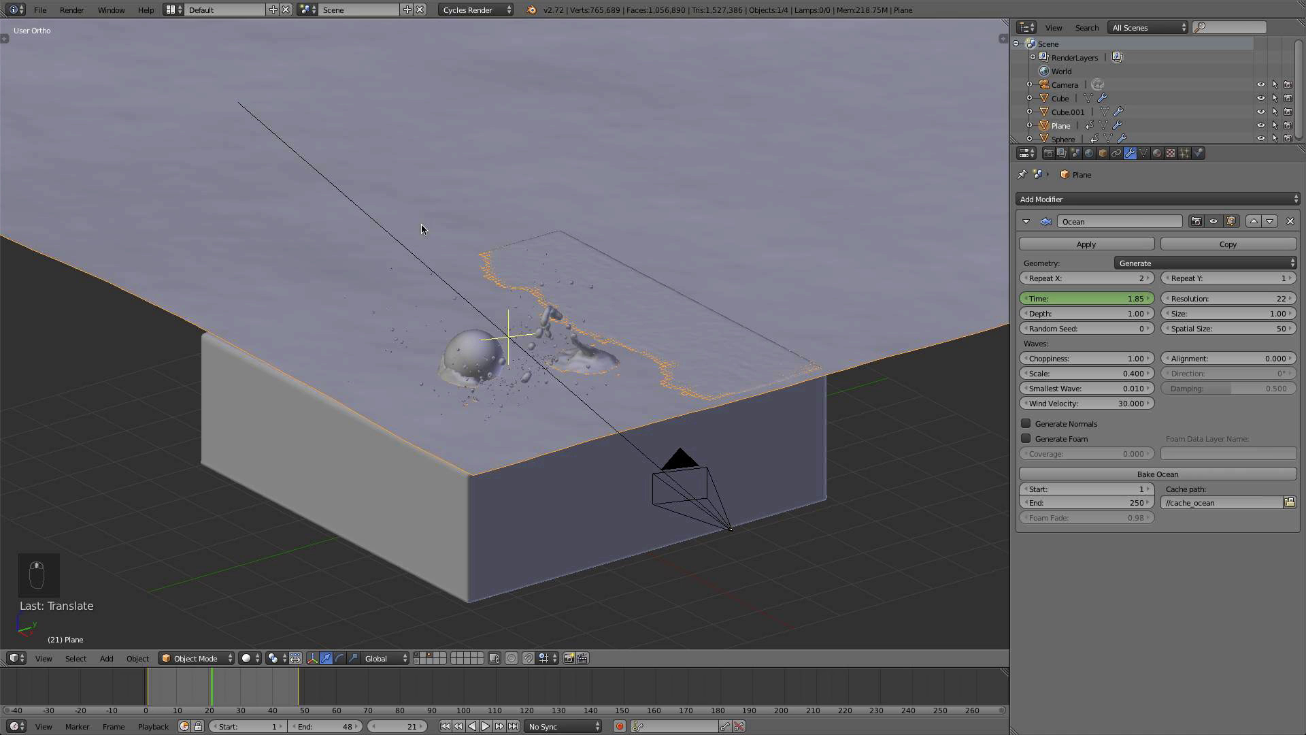
Save the file and show only the layer containing the fluid block, sphere and camera
{"action": "left_click", "coordinate": [40, 9]}
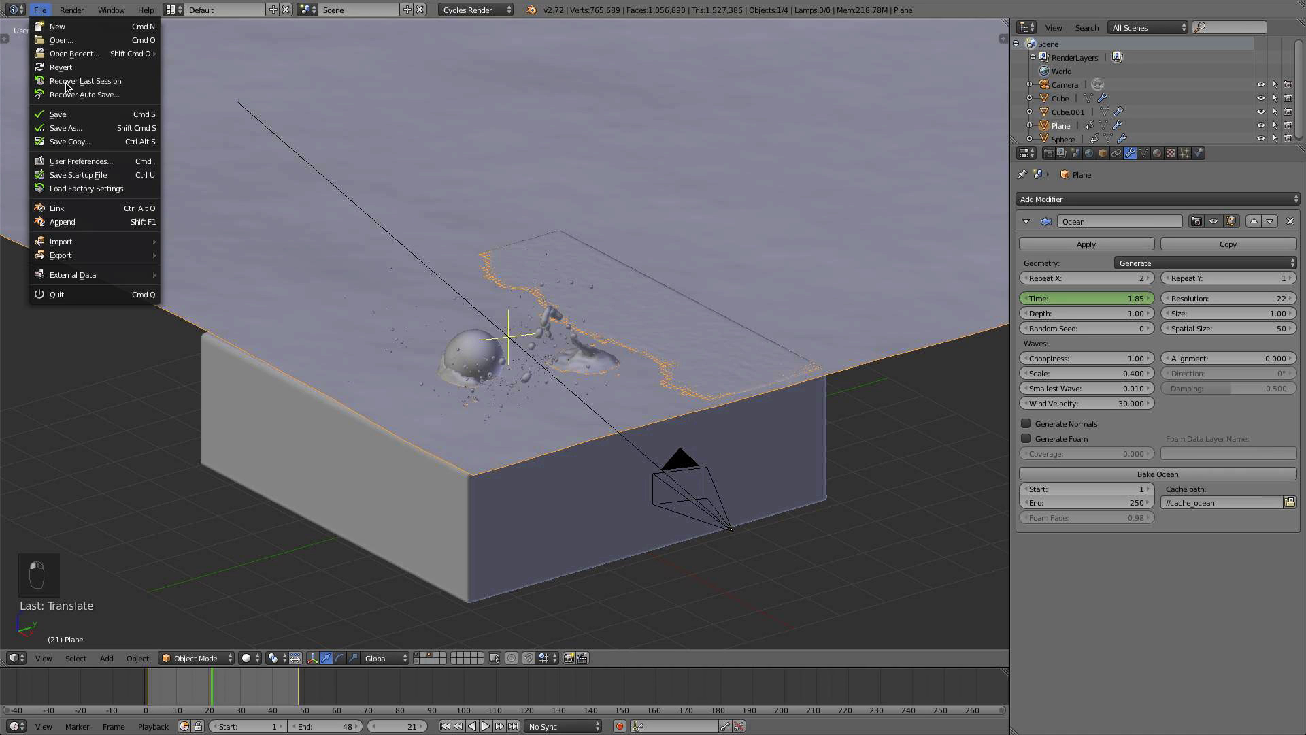
{"action": "left_click", "coordinate": [79, 119]}
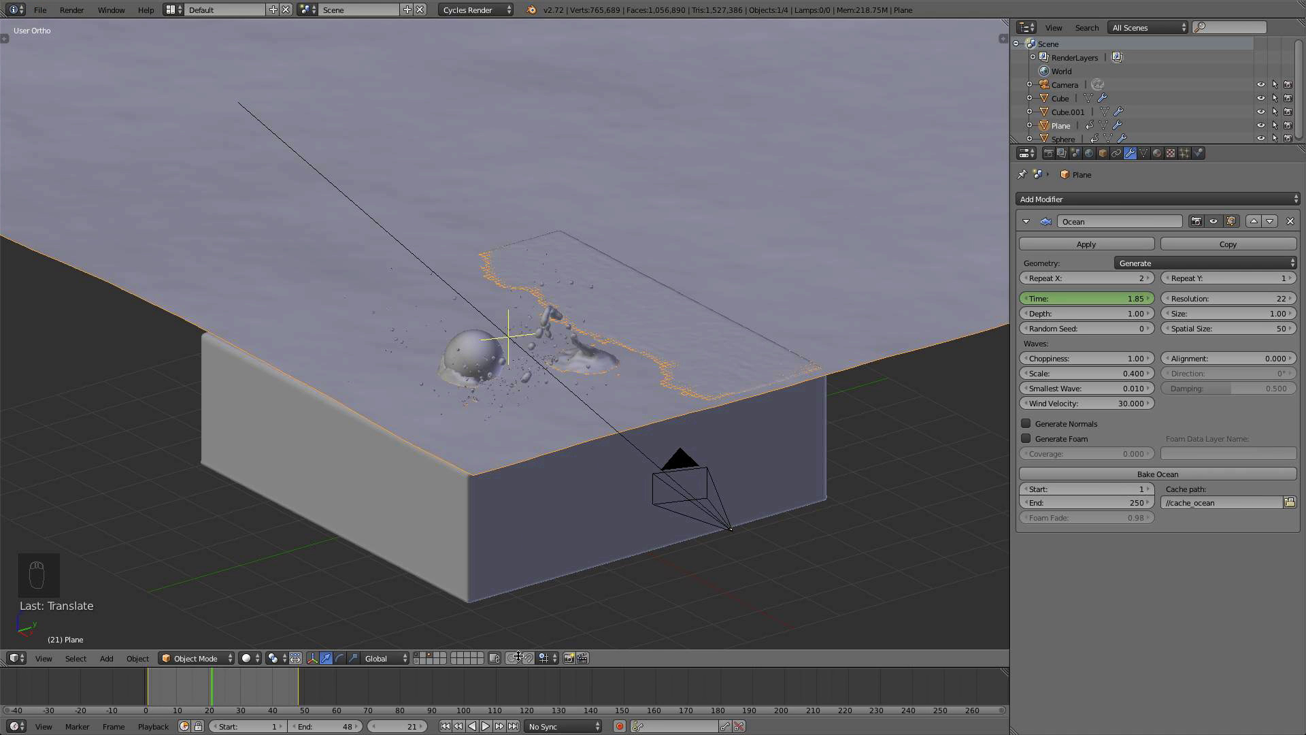
{"action": "left_click", "coordinate": [424, 659]}
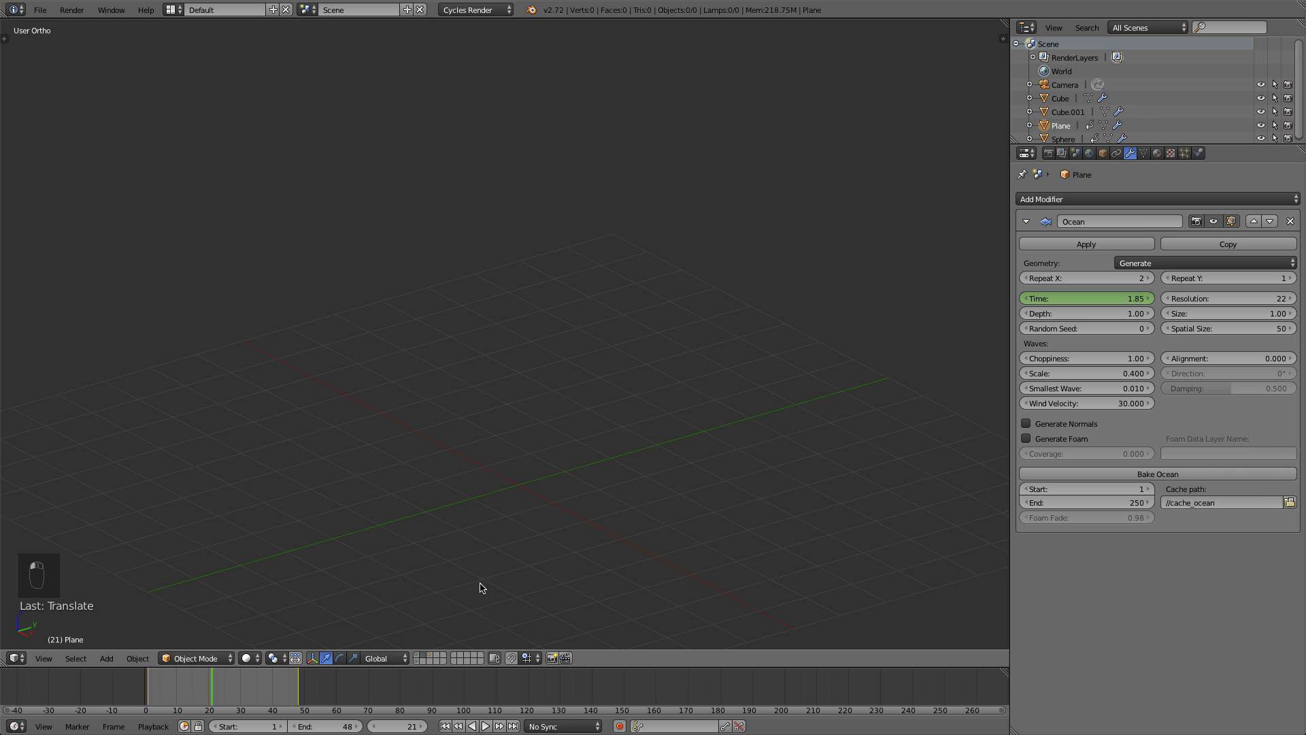
{"action": "left_click", "coordinate": [418, 655]}
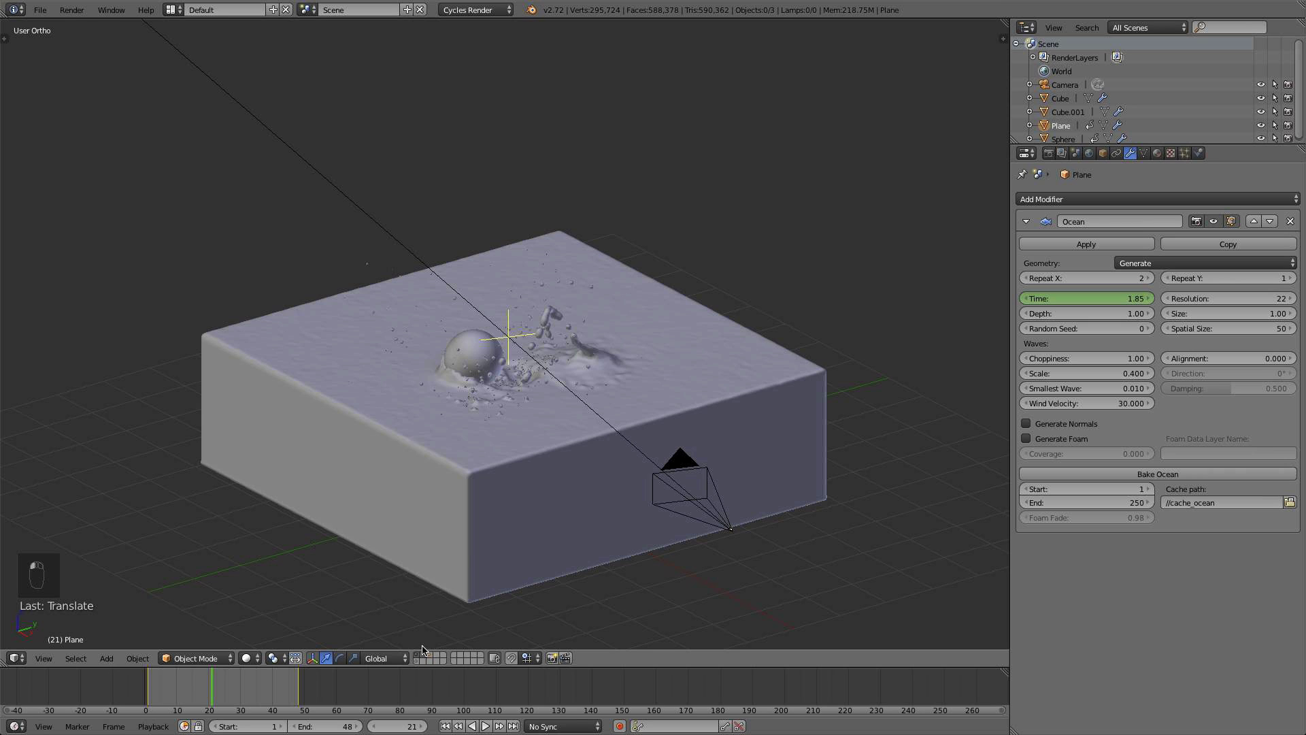
Select the fluid block and snap the 3D cursor to it
{"action": "right_click", "coordinate": [516, 501]}
{"action": "key", "text": "shift+s"}
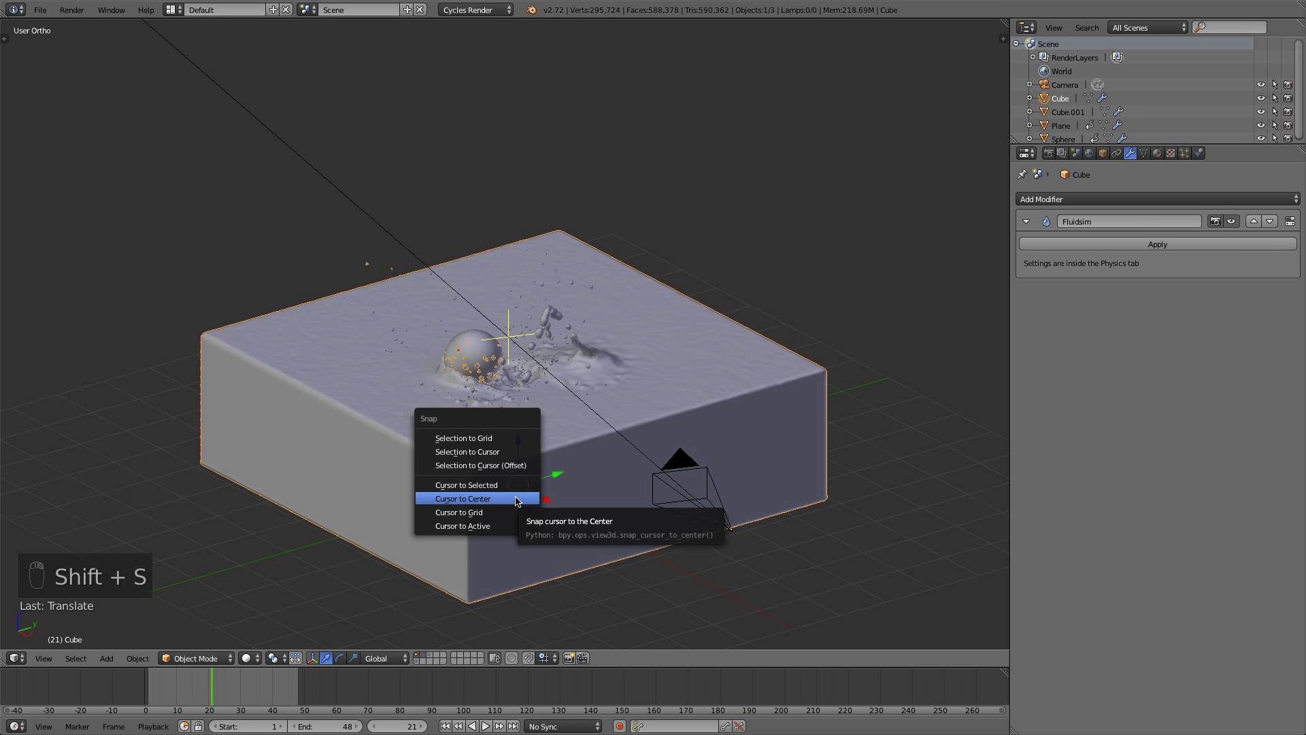
{"action": "left_click", "coordinate": [524, 486]}
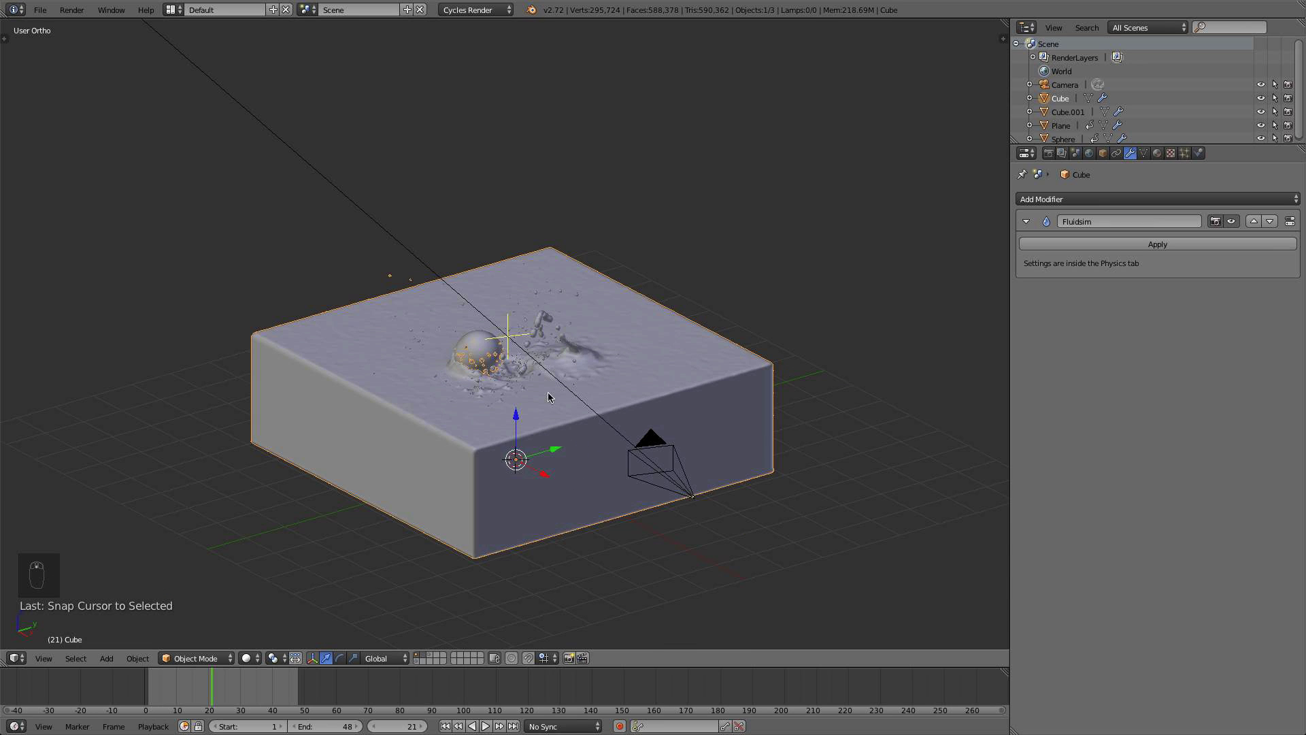
Add a plane at the 3D cursor and scale it about 4.25 times so it extends just past the block's sides
{"action": "scroll", "coordinate": [575, 403], "scroll_direction": "up", "scroll_amount": 1}
{"action": "key", "text": "shift+a"}
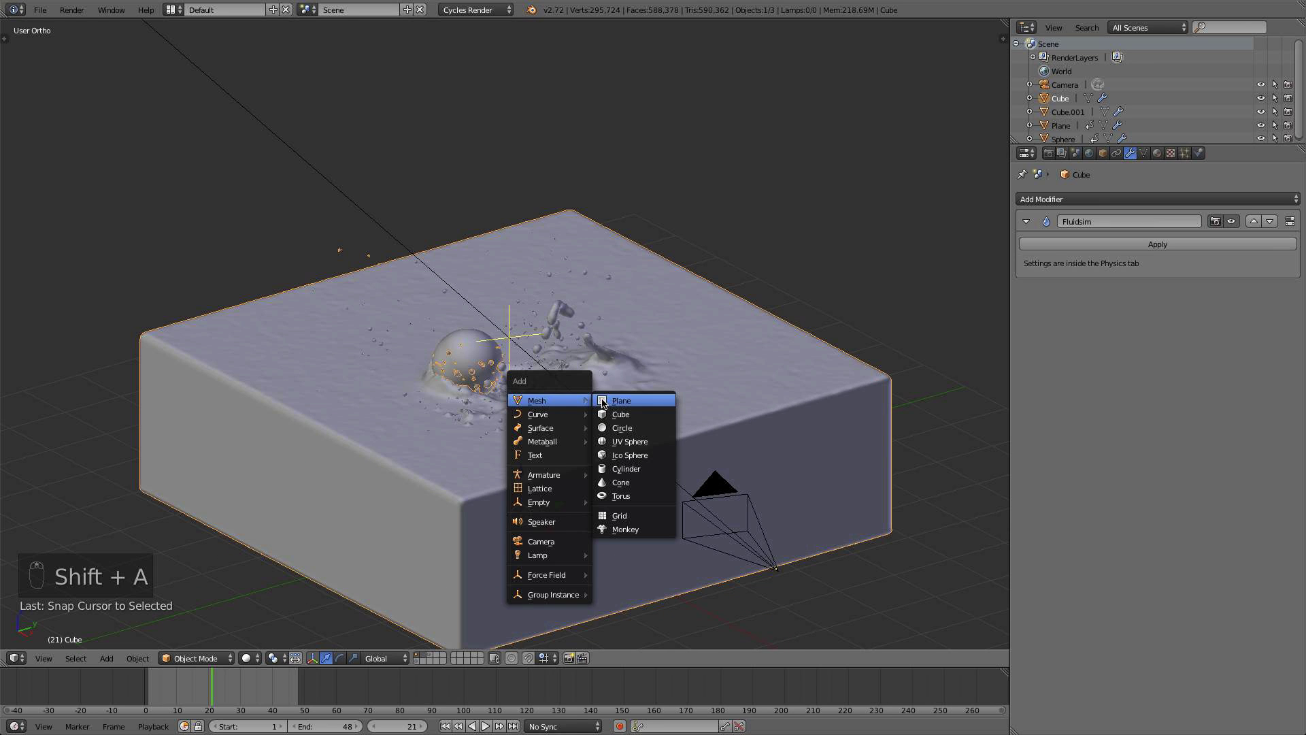
{"action": "left_click", "coordinate": [603, 402]}
{"action": "key", "text": "s"}
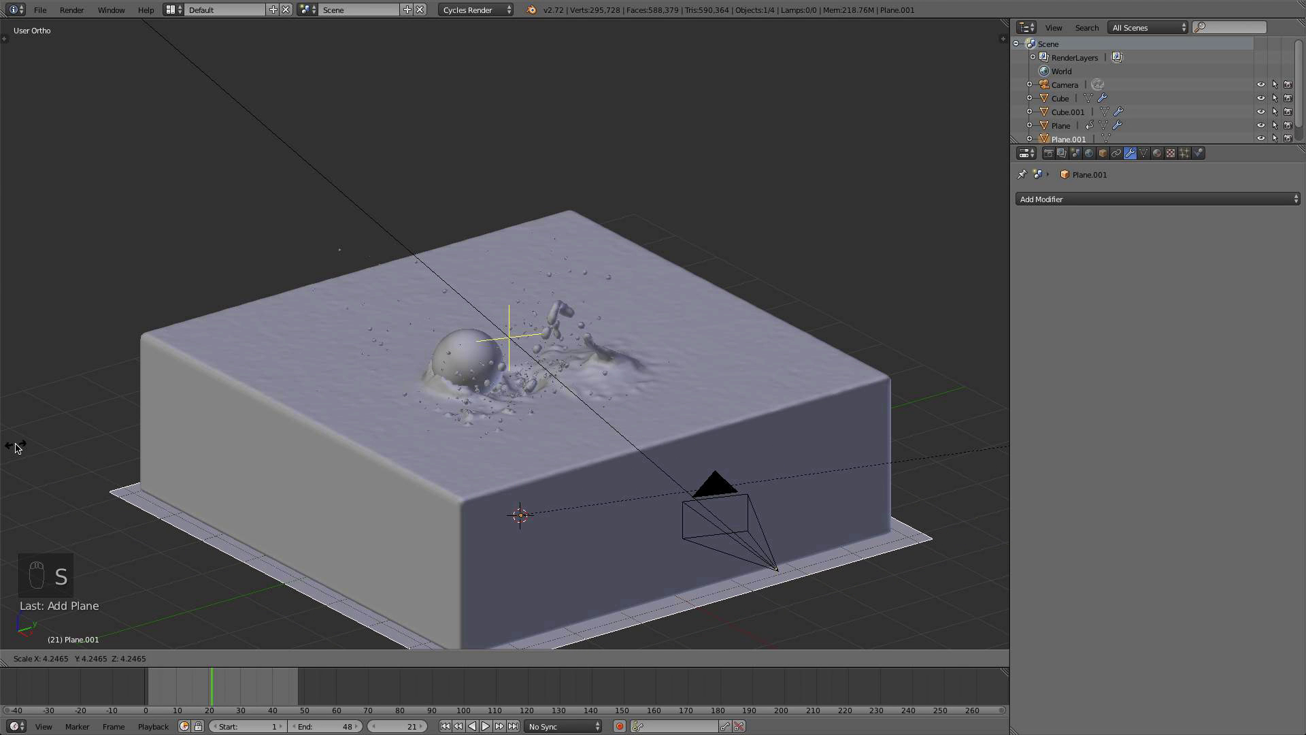
{"action": "left_click", "coordinate": [209, 477]}
Raise the new plane along Z until it lies at the fluid block's top surface
{"action": "key", "text": "g"}
{"action": "key", "text": "z"}
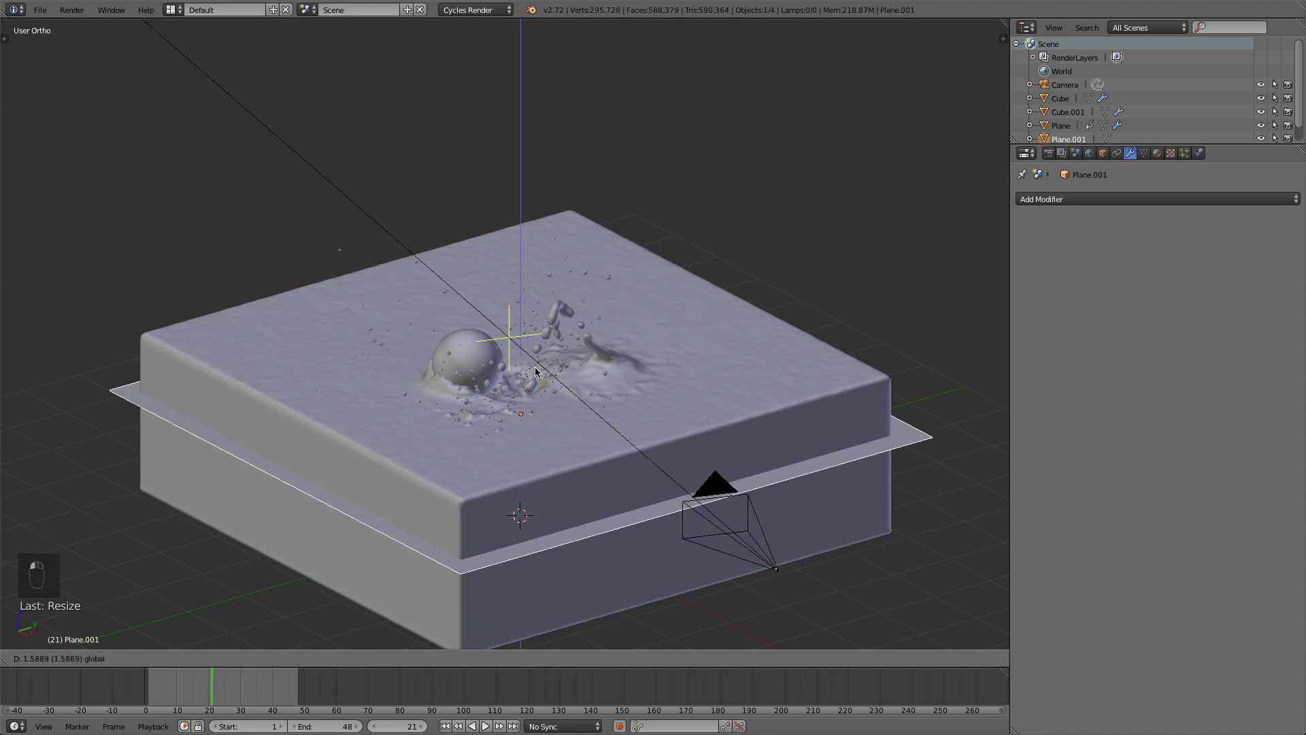
{"action": "left_click", "coordinate": [541, 313]}
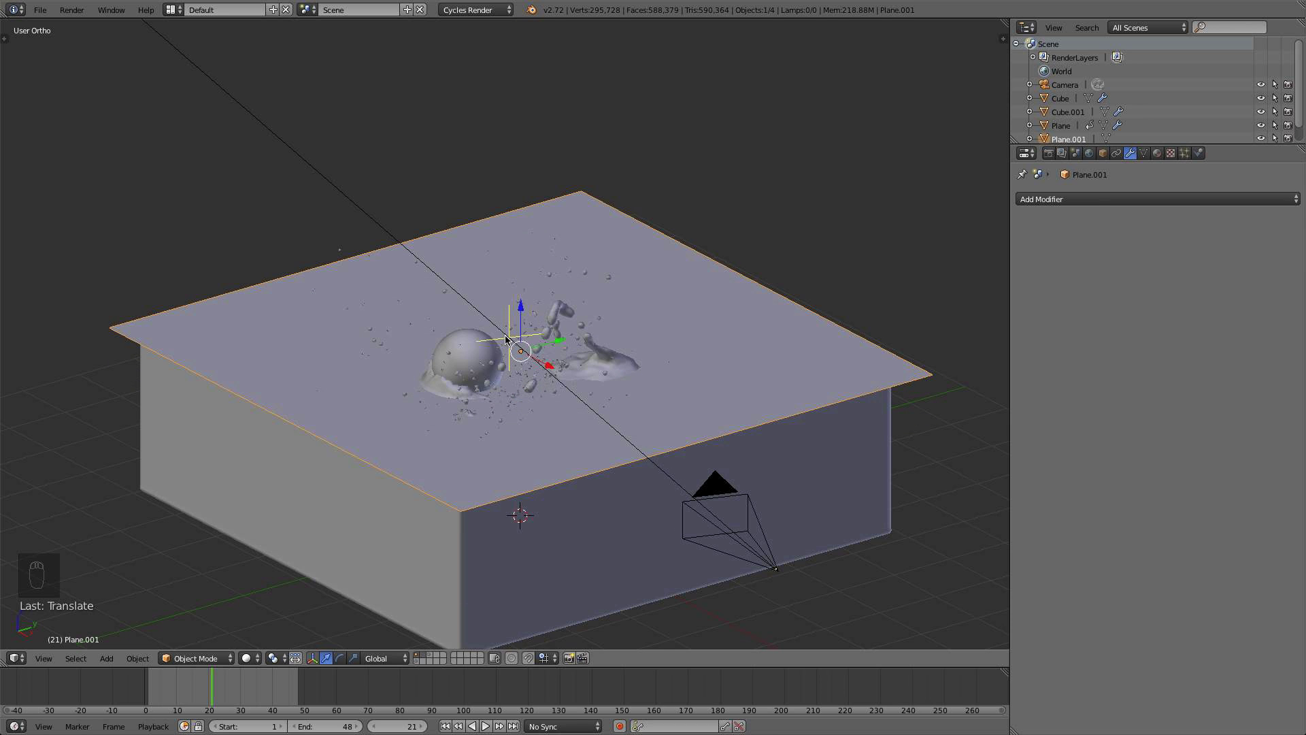
Lower the plane slightly along Z, about 0.04 units, to fit the water level around the sphere and splash
{"action": "scroll", "coordinate": [468, 432], "scroll_direction": "up", "scroll_amount": 4}
{"action": "middle_click_drag", "start_coordinate": [468, 433], "coordinate": [460, 390]}
{"action": "scroll", "coordinate": [459, 390], "scroll_direction": "up", "scroll_amount": 2}
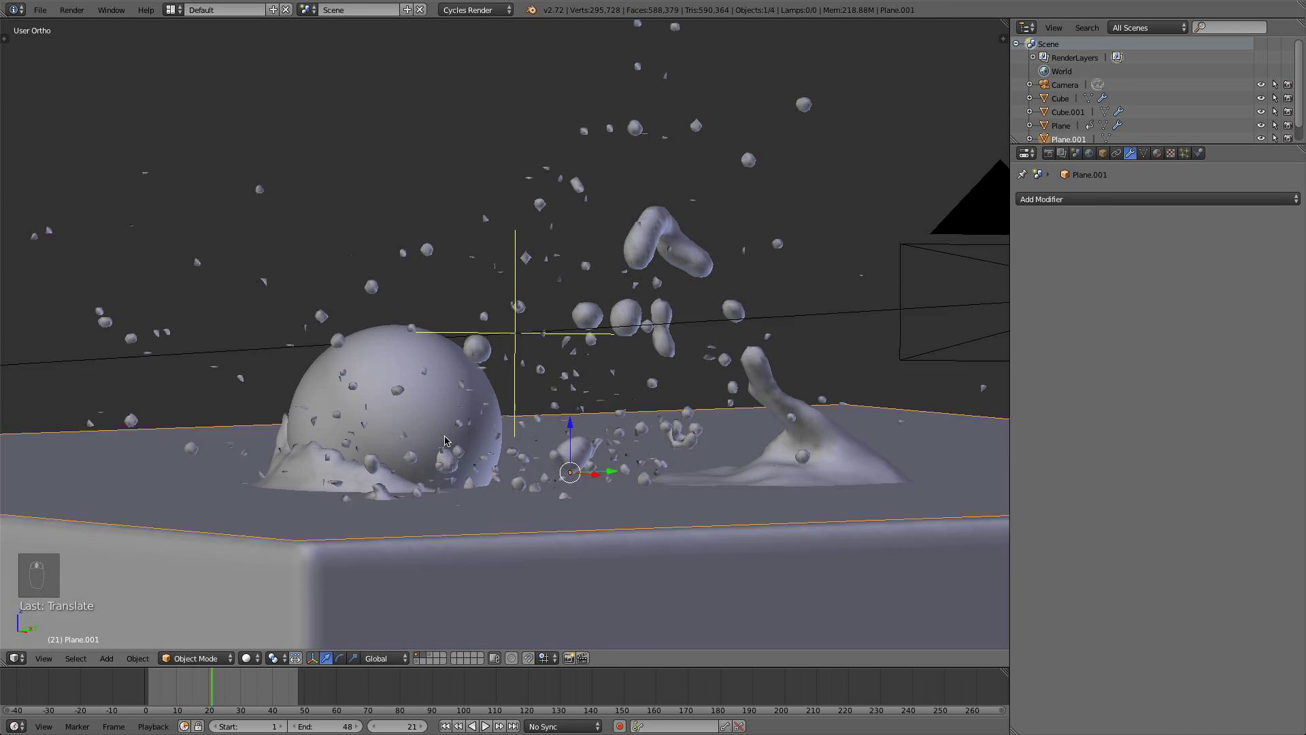
{"action": "middle_click_drag", "start_coordinate": [395, 471], "coordinate": [463, 430]}
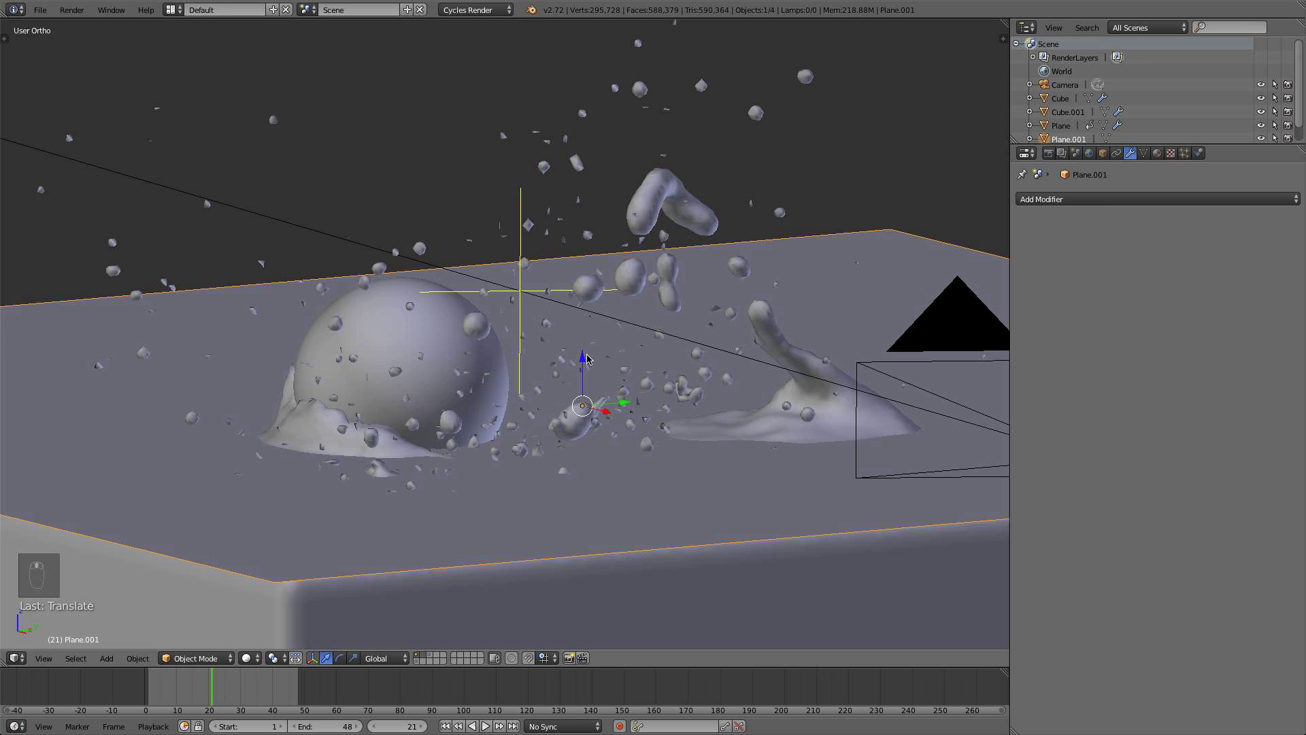
{"action": "left_click_drag", "start_coordinate": [583, 358], "coordinate": [589, 367]}
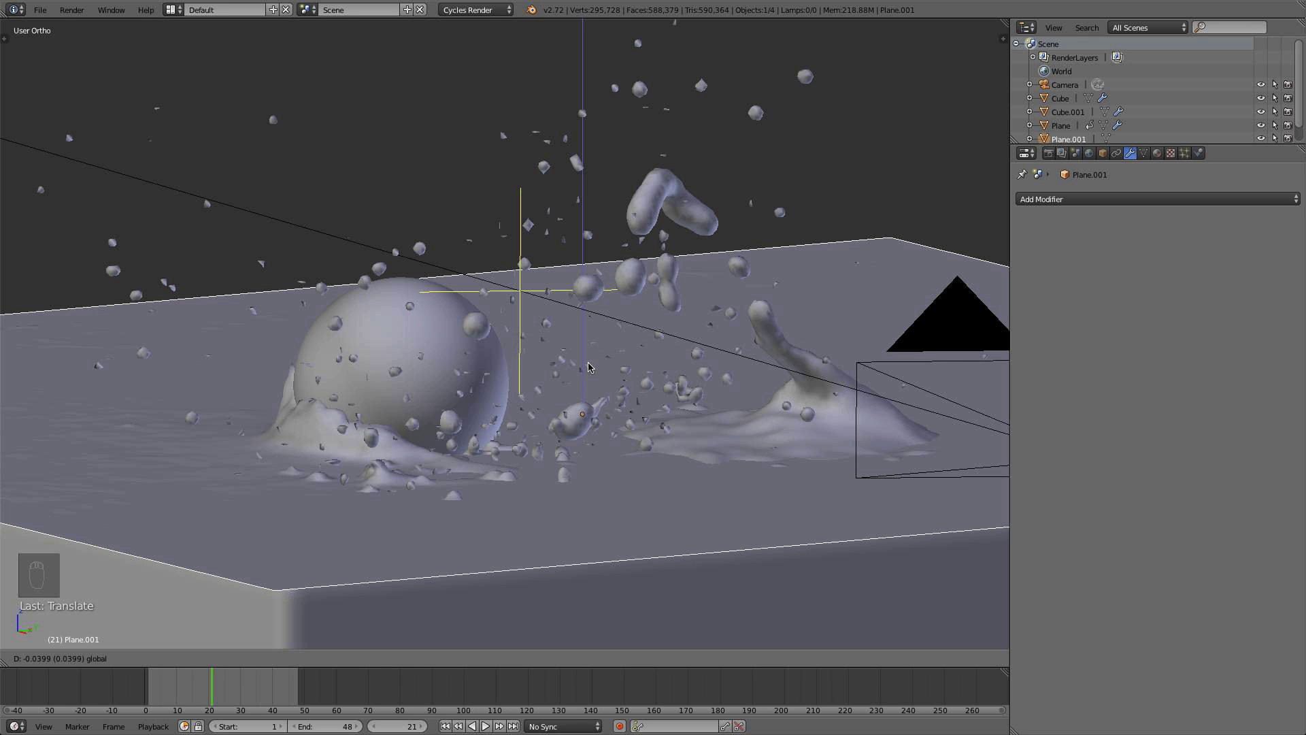
{"action": "left_click", "coordinate": [589, 363]}
{"action": "scroll", "coordinate": [441, 544], "scroll_direction": "down", "scroll_amount": 5}
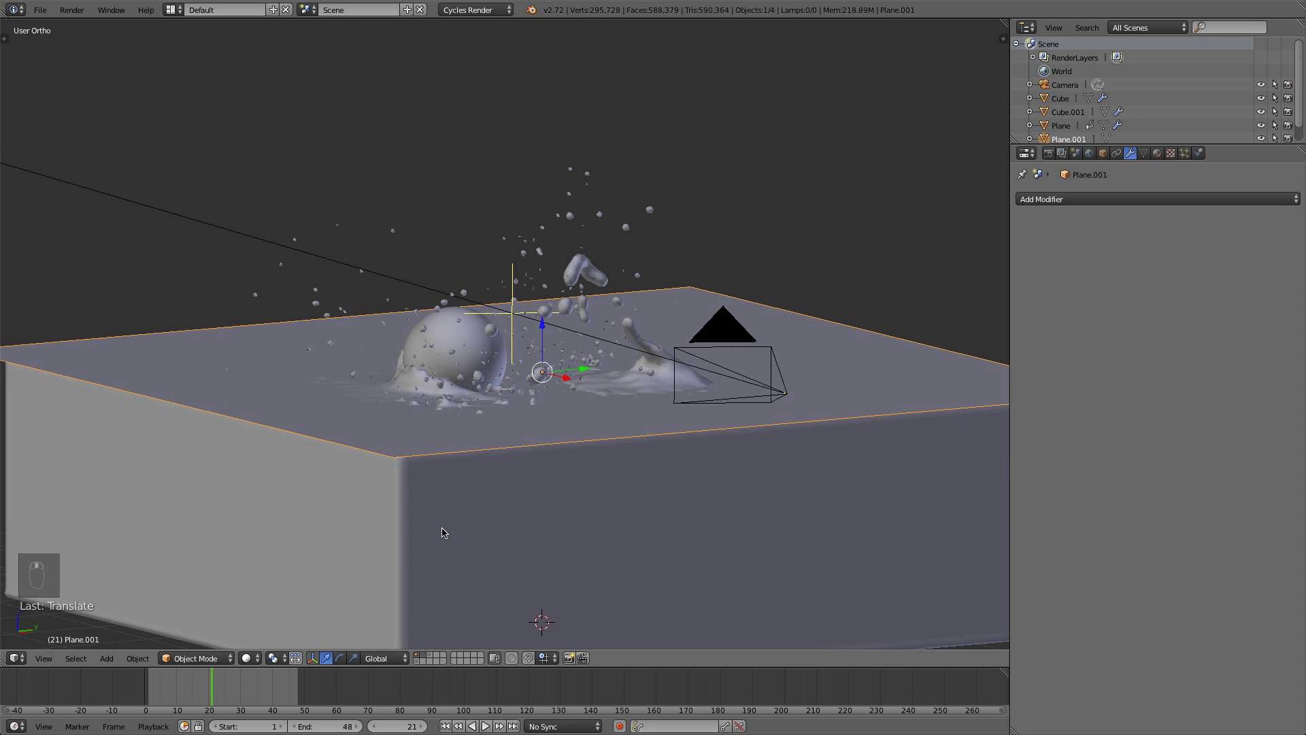
In top view, enter edit mode on the new plane with all of its geometry selected
{"action": "middle_click_drag", "start_coordinate": [507, 441], "coordinate": [472, 515]}
{"action": "key", "text": "KP_7"}
{"action": "scroll", "coordinate": [549, 439], "scroll_direction": "up", "scroll_amount": 3}
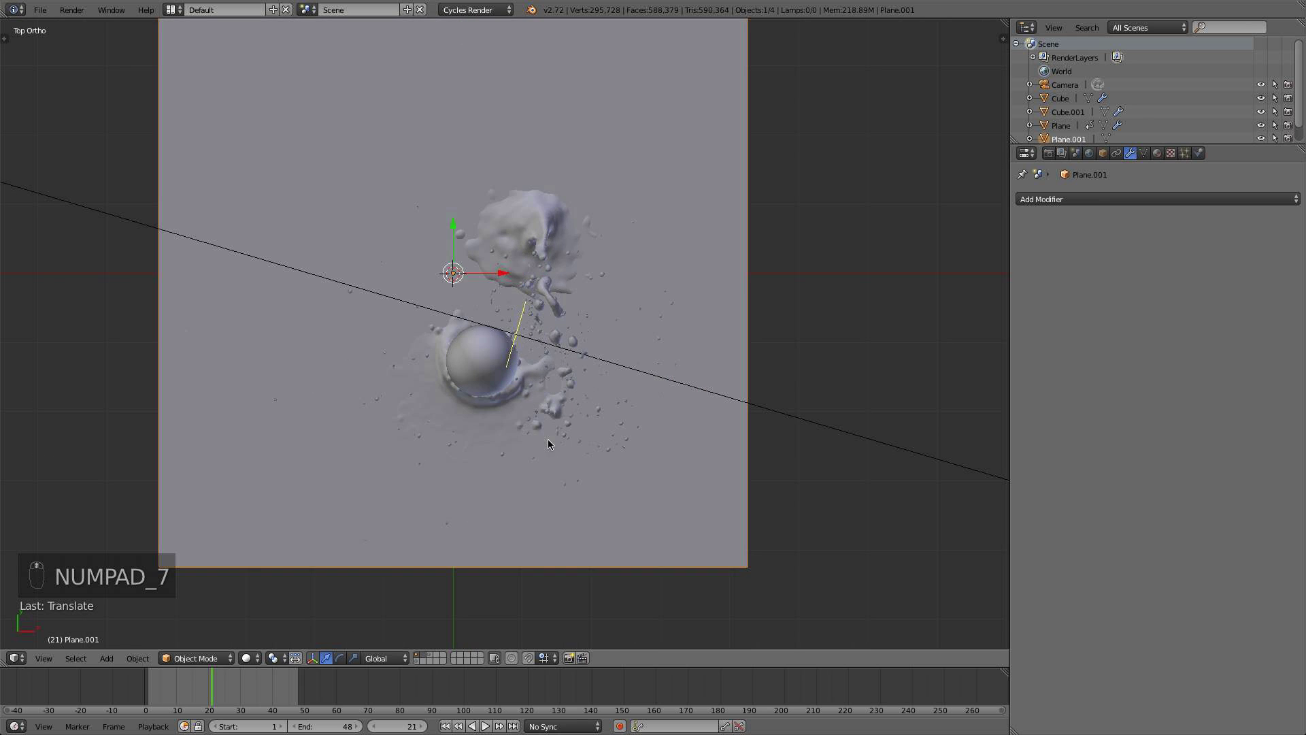
{"action": "key", "text": "Tab"}
{"action": "key", "text": "a"}
{"action": "key", "text": "a"}
{"action": "key", "text": "a"}
{"action": "key", "text": "a"}
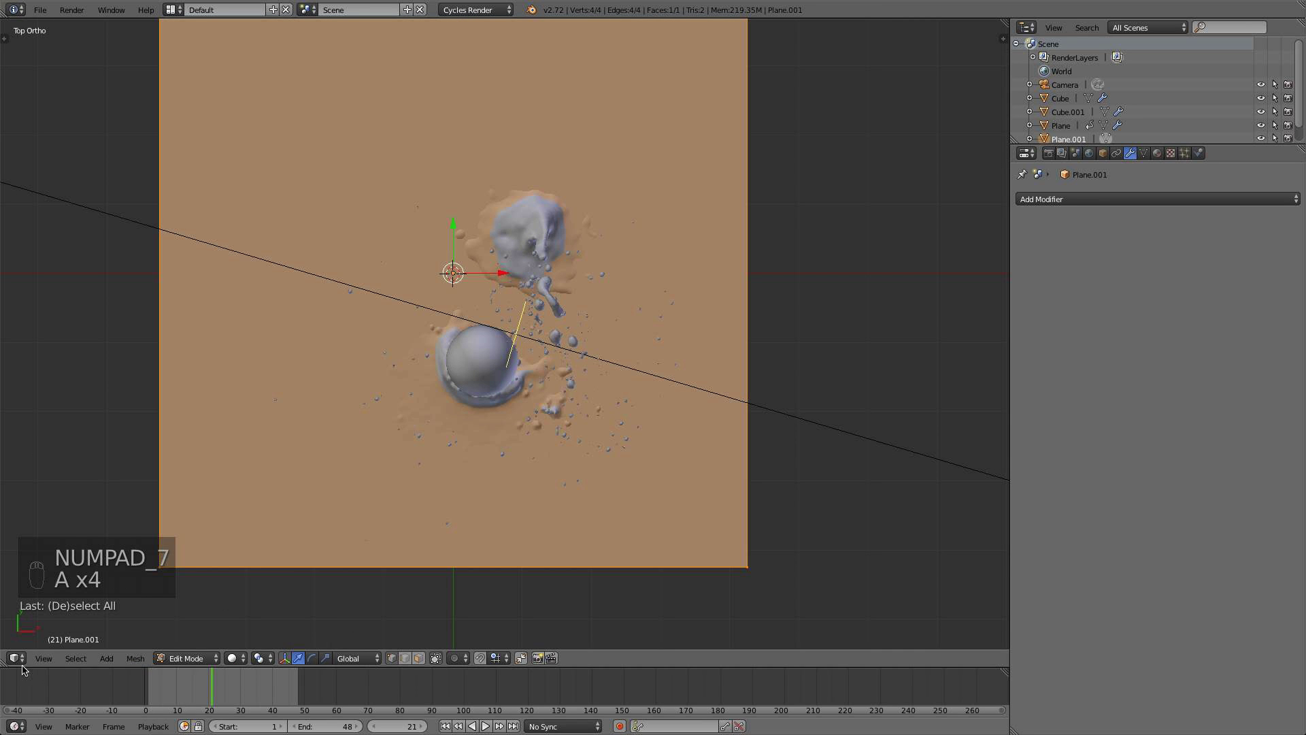
Split the 3D view into two areas and make one a Node Editor with its properties sidebar hidden
{"action": "left_click_drag", "start_coordinate": [4, 661], "coordinate": [409, 584]}
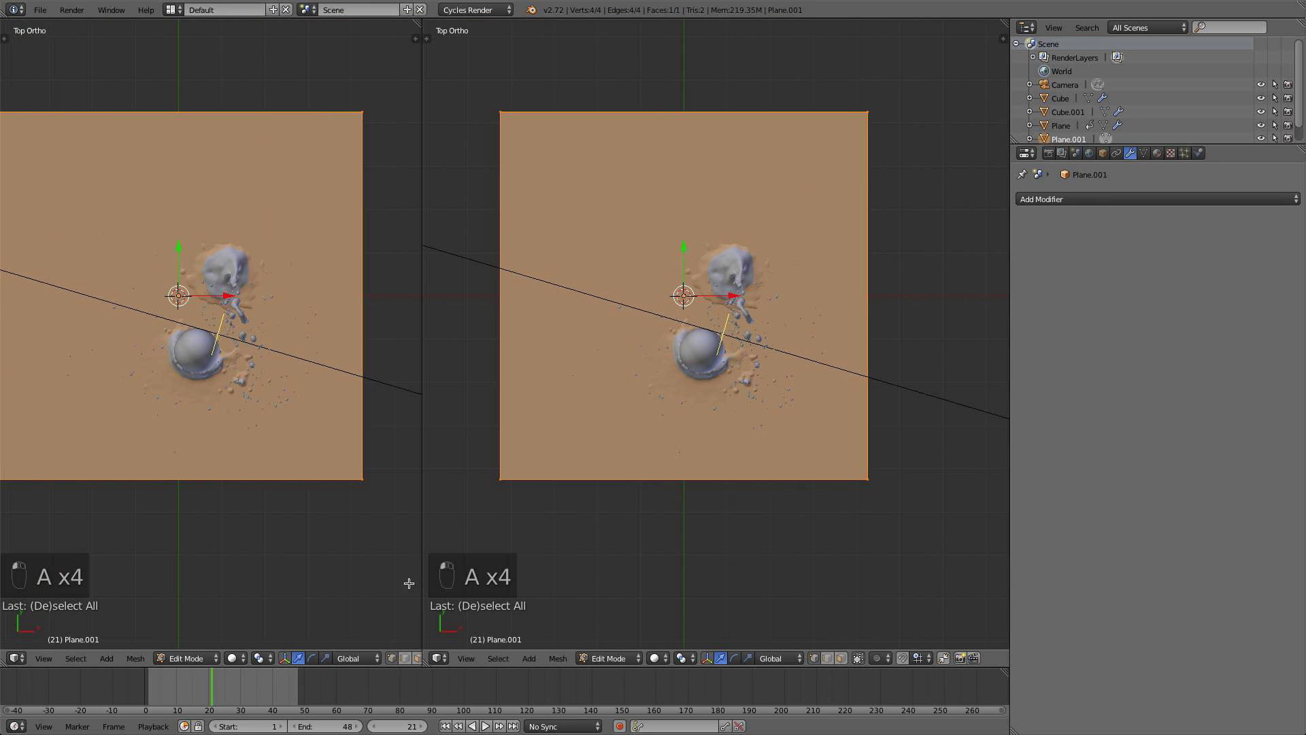
{"action": "left_click", "coordinate": [15, 658]}
{"action": "left_click", "coordinate": [76, 496]}
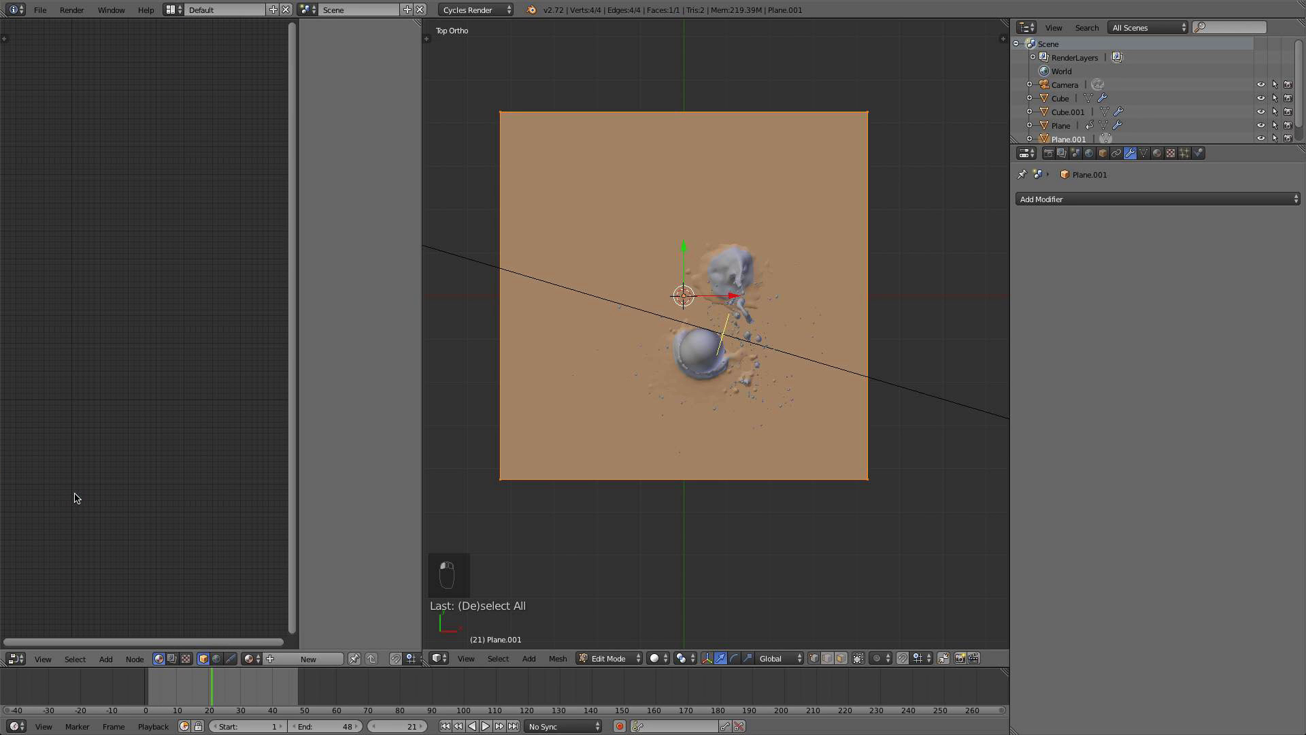
{"action": "key", "text": "n"}
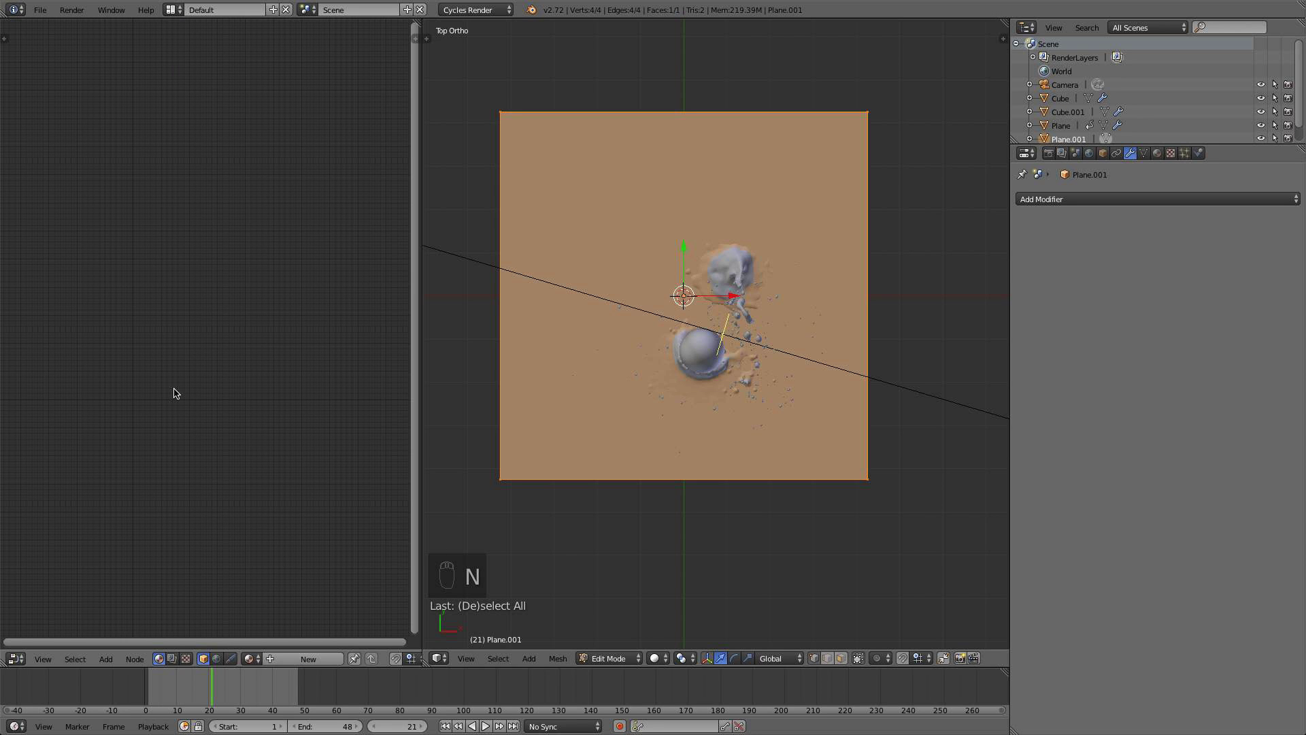
Create a new material for the plane and unwrap its UVs, finishing in object mode
{"action": "key", "text": "shift+a"}
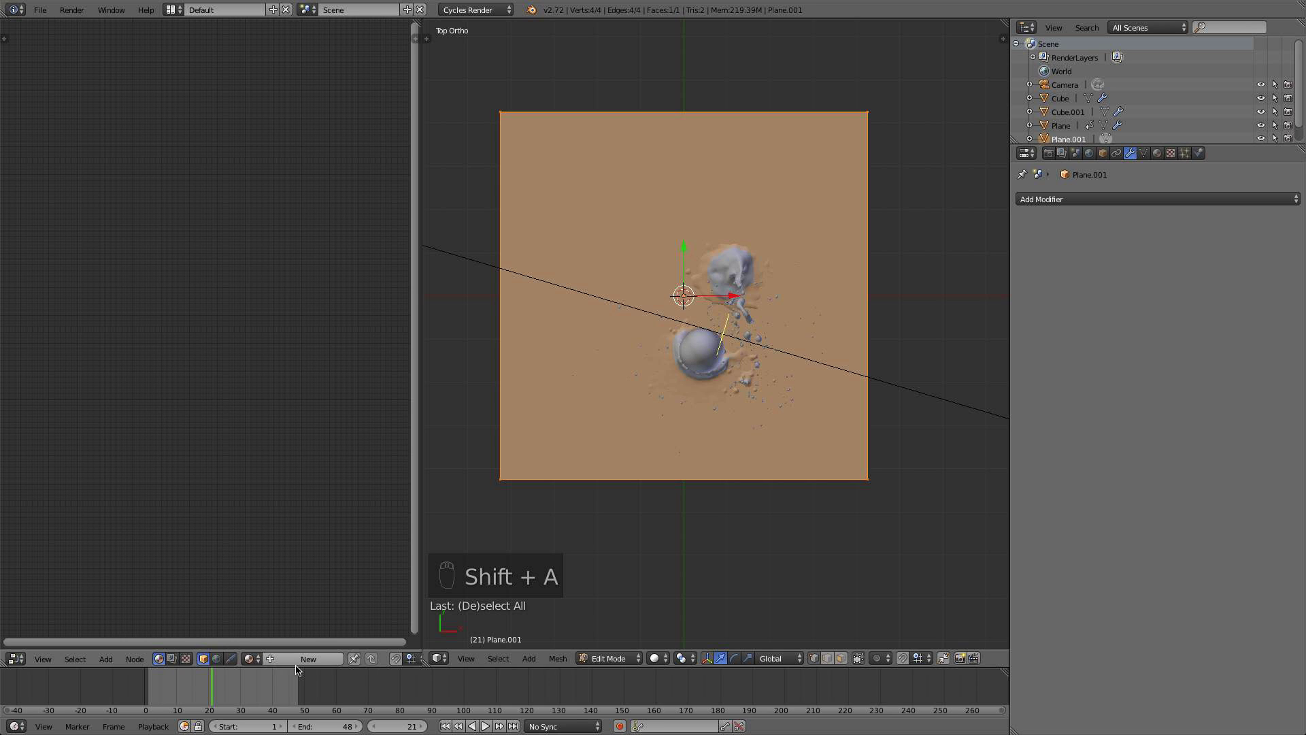
{"action": "left_click", "coordinate": [303, 659]}
{"action": "key", "text": "u"}
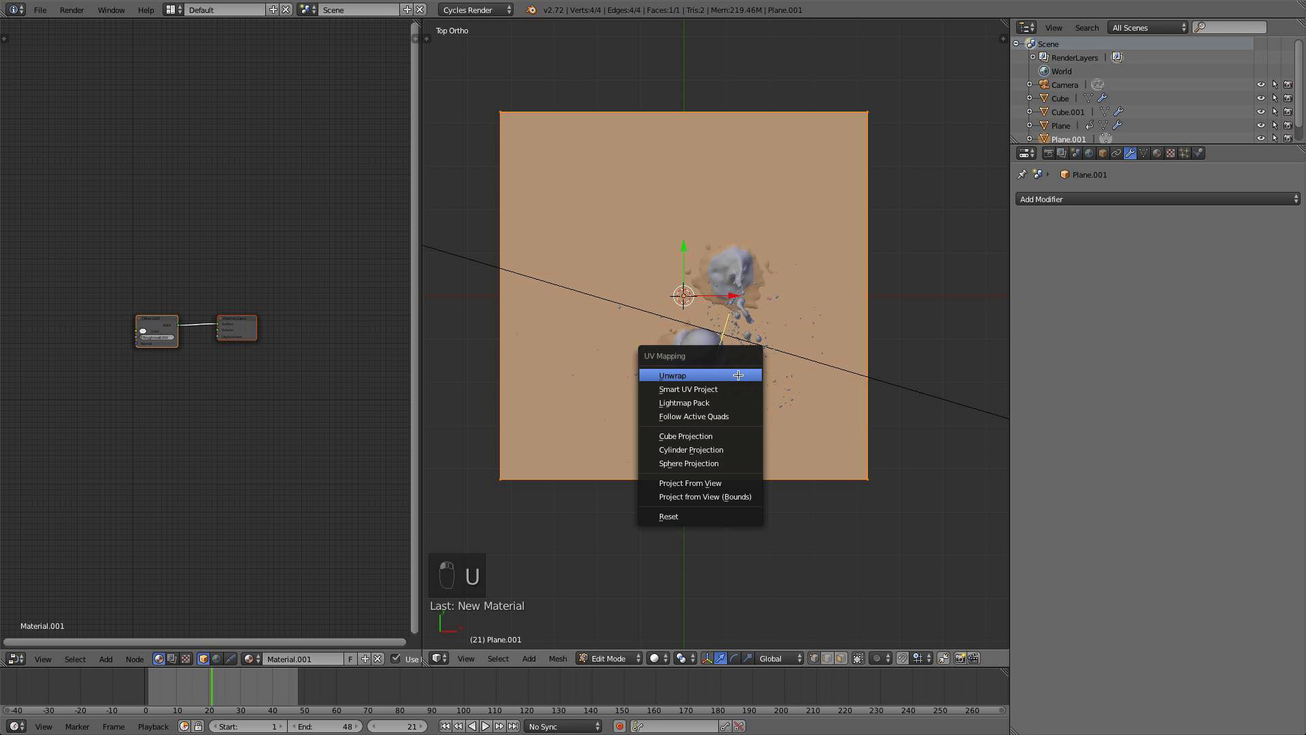
{"action": "left_click", "coordinate": [738, 375]}
{"action": "key", "text": "Tab"}
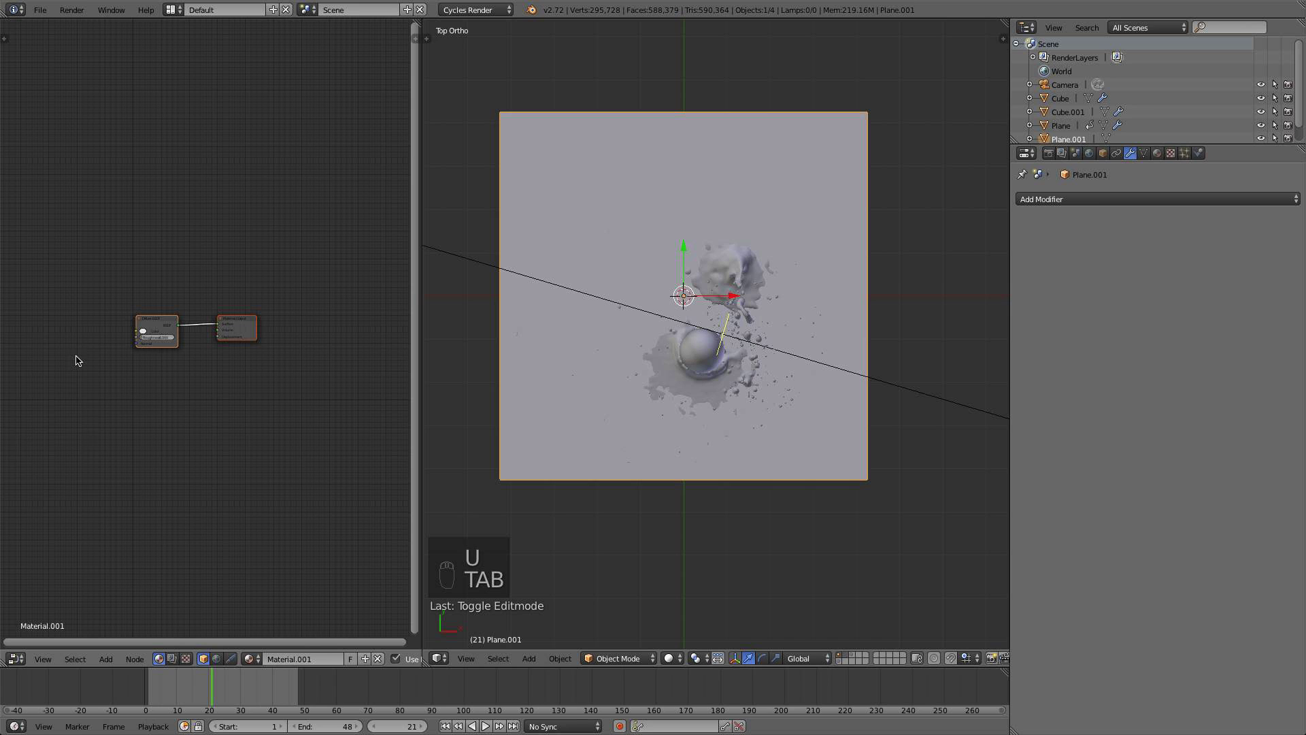
Add an Image Texture node to the plane's material and link its Color output to the Diffuse shader's Color
{"action": "key", "text": "shift+a"}
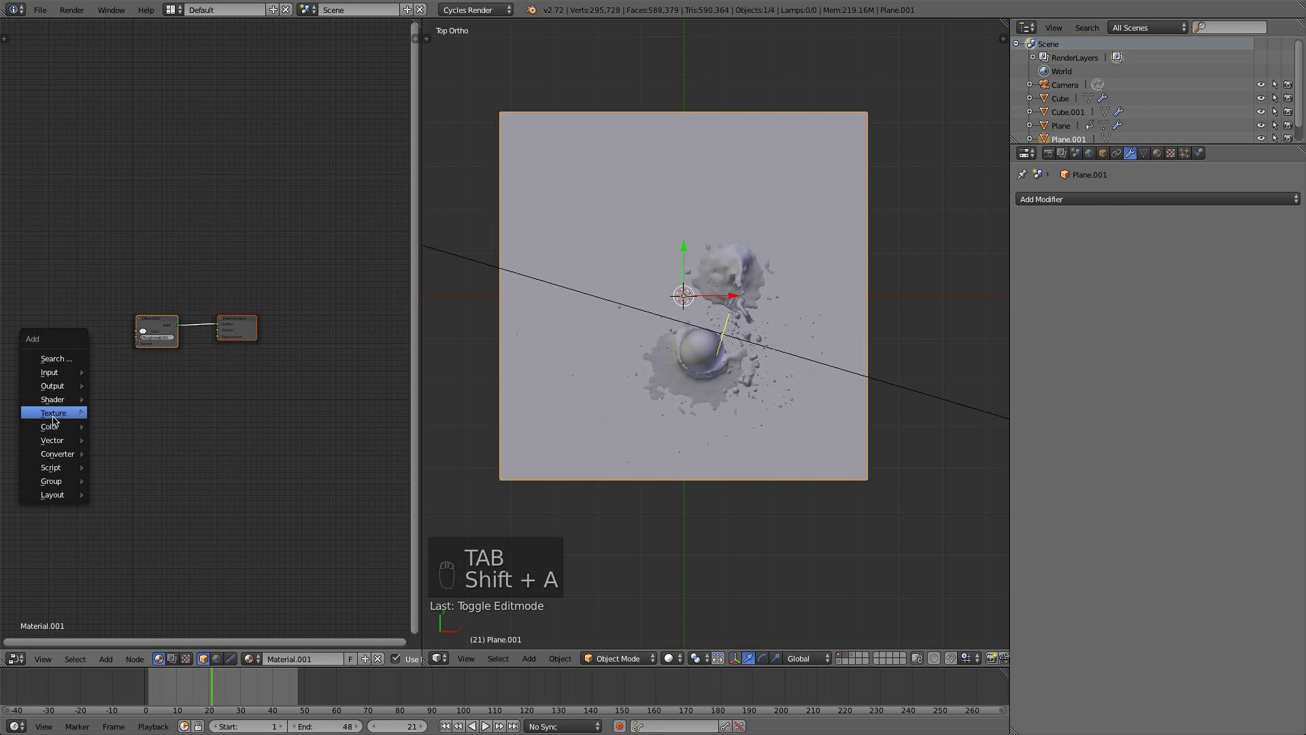
{"action": "mouse_move", "coordinate": [53, 415]}
{"action": "left_click", "coordinate": [122, 416]}
{"action": "left_click", "coordinate": [97, 323]}
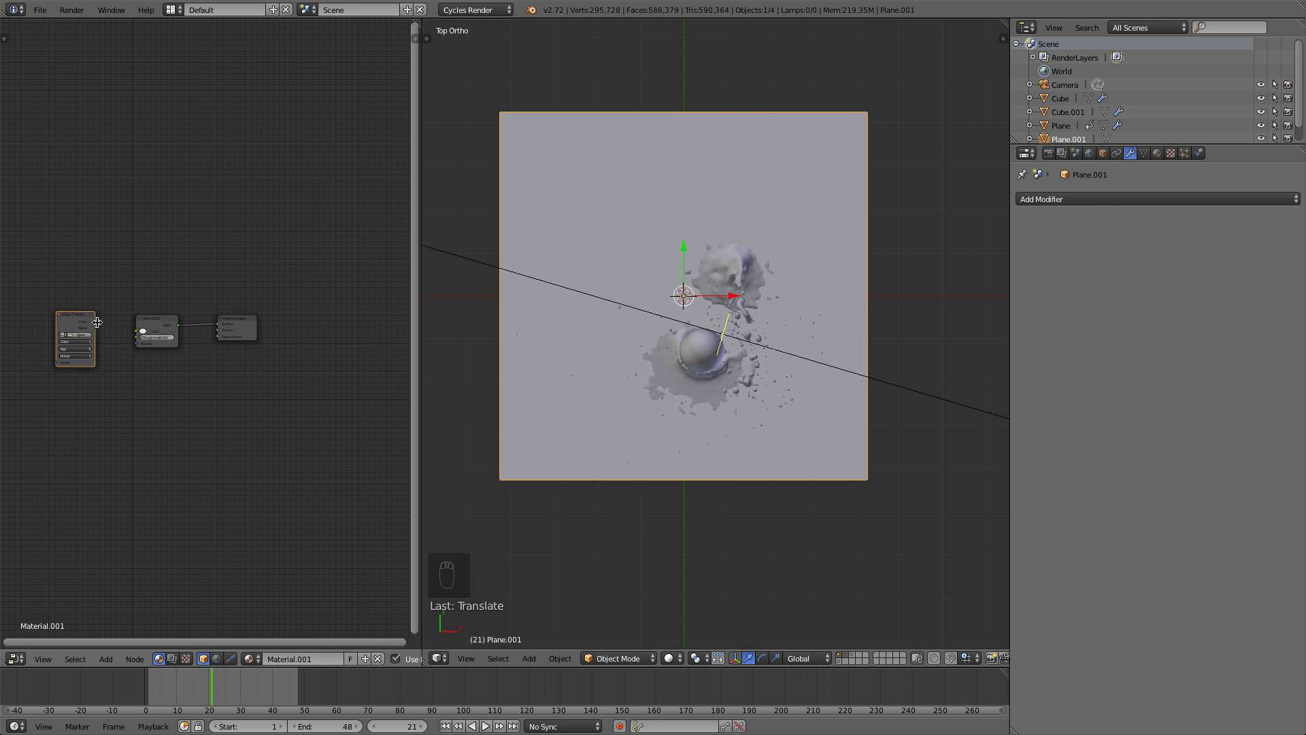
{"action": "left_click_drag", "start_coordinate": [97, 323], "coordinate": [138, 332]}
{"action": "middle_click_drag", "start_coordinate": [226, 384], "coordinate": [342, 421]}
{"action": "scroll", "coordinate": [218, 391], "scroll_direction": "up", "scroll_amount": 3}
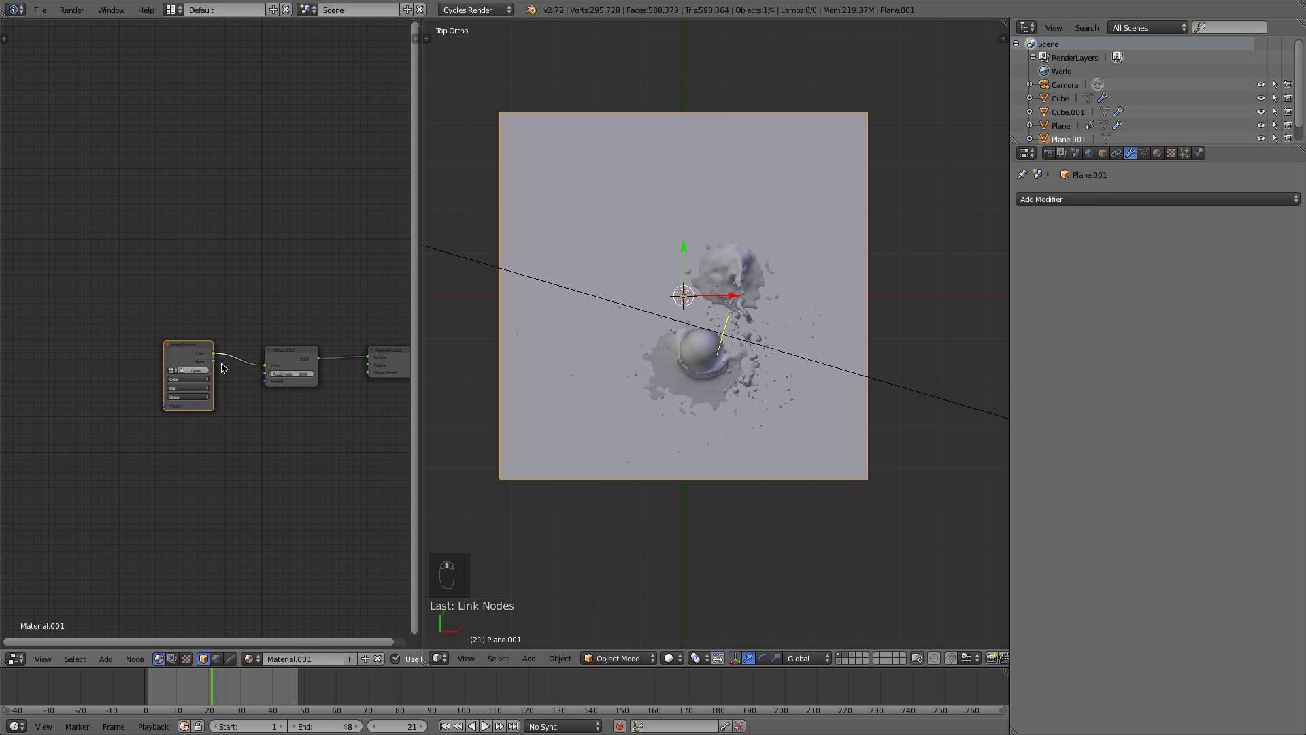
Replace the Diffuse shader with an Emission shader connected between the Image Texture's Color and the Material Output's Surface
{"action": "left_click", "coordinate": [298, 355]}
{"action": "key", "text": "x"}
{"action": "key", "text": "shift+a"}
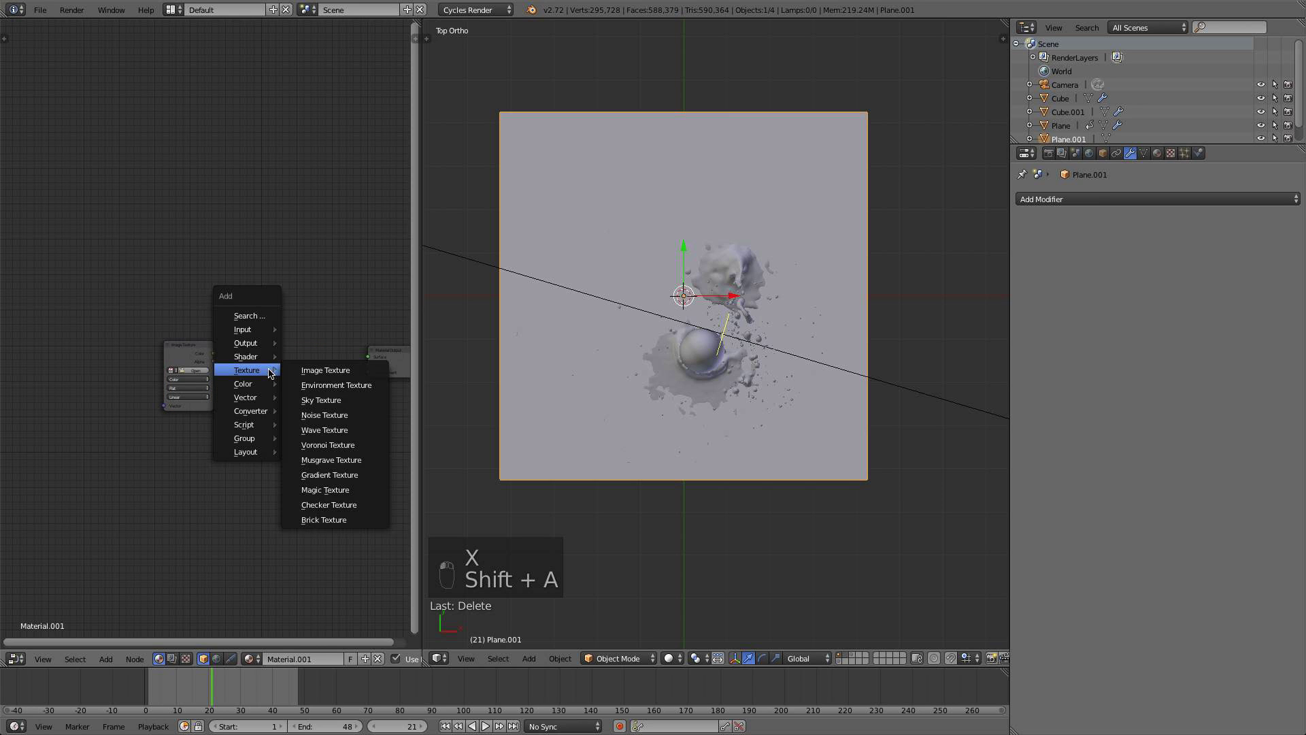
{"action": "mouse_move", "coordinate": [255, 357]}
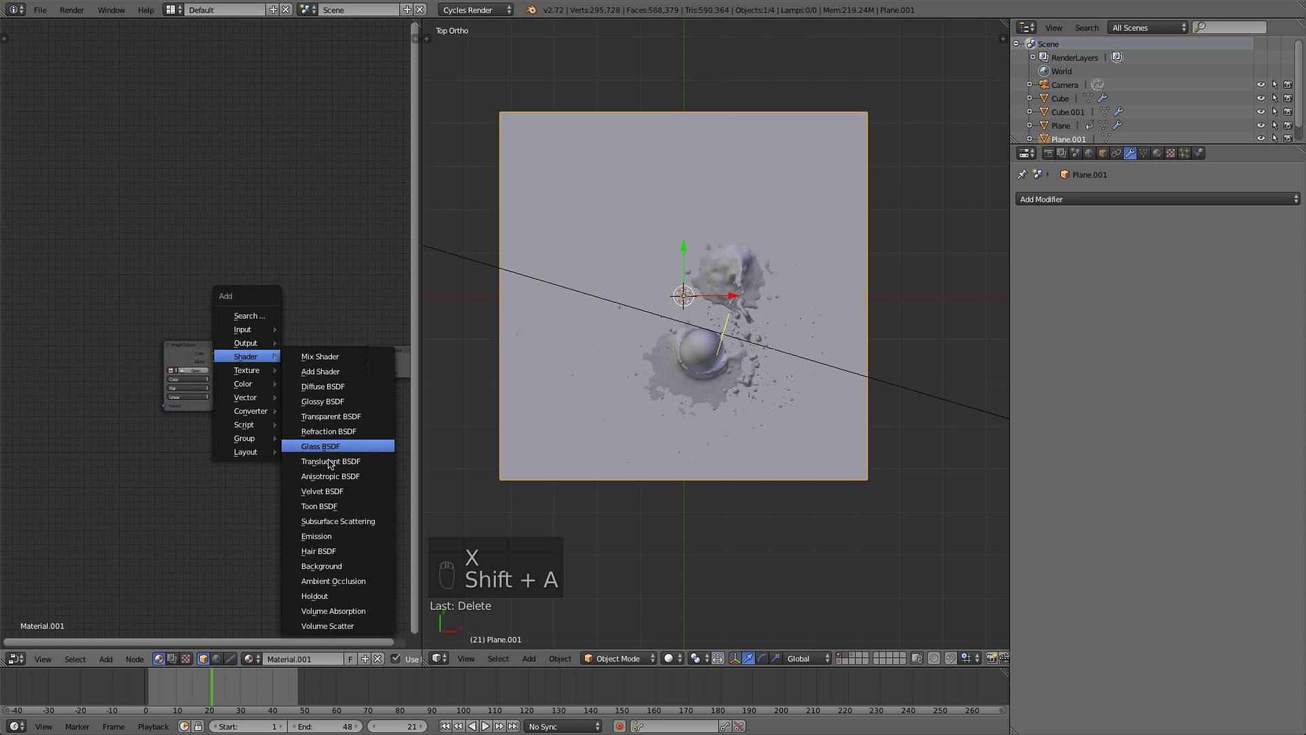
{"action": "left_click", "coordinate": [328, 540]}
{"action": "left_click", "coordinate": [258, 354]}
{"action": "mouse_move", "coordinate": [214, 354]}
{"action": "left_mouse_down"}
{"action": "mouse_move", "coordinate": [257, 373]}
{"action": "mouse_move", "coordinate": [368, 357]}
{"action": "left_mouse_up"}
{"action": "scroll", "coordinate": [271, 422], "scroll_direction": "up", "scroll_amount": 2}
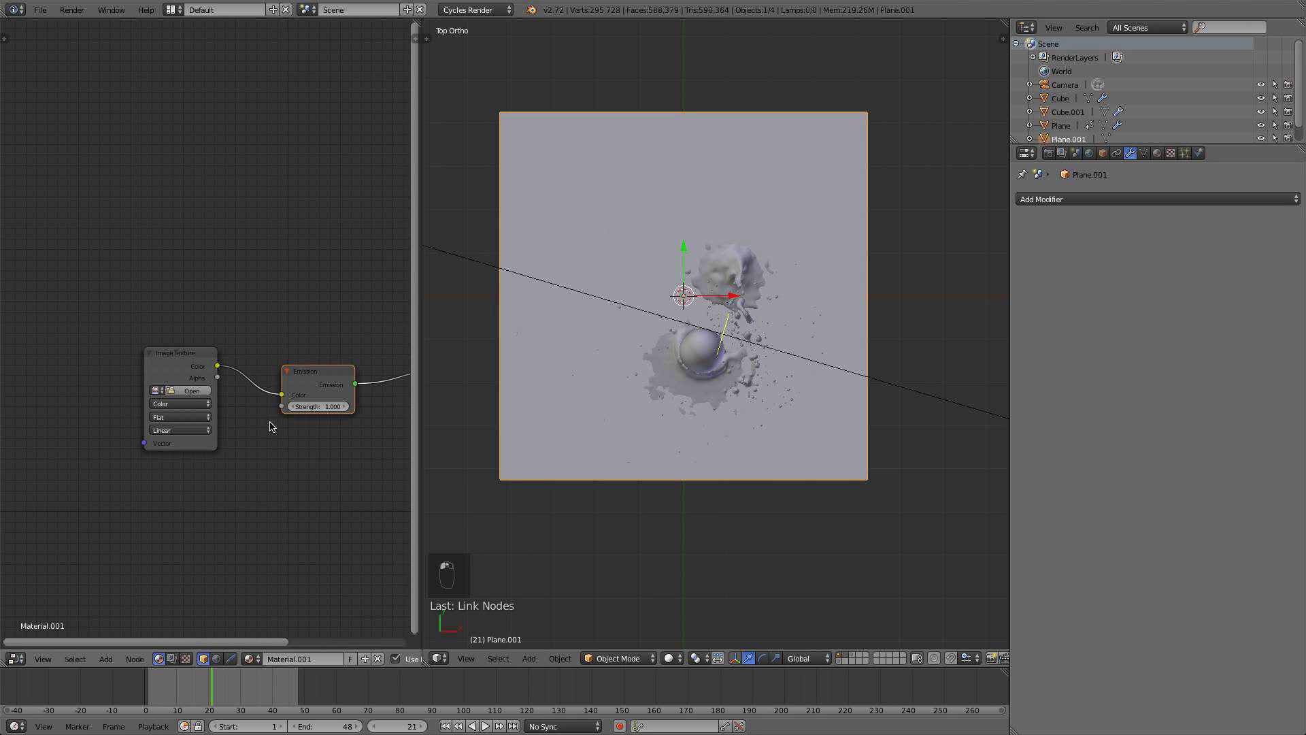
Load gradient.png from the Desktop folder into the Image Texture node
{"action": "left_click", "coordinate": [191, 391]}
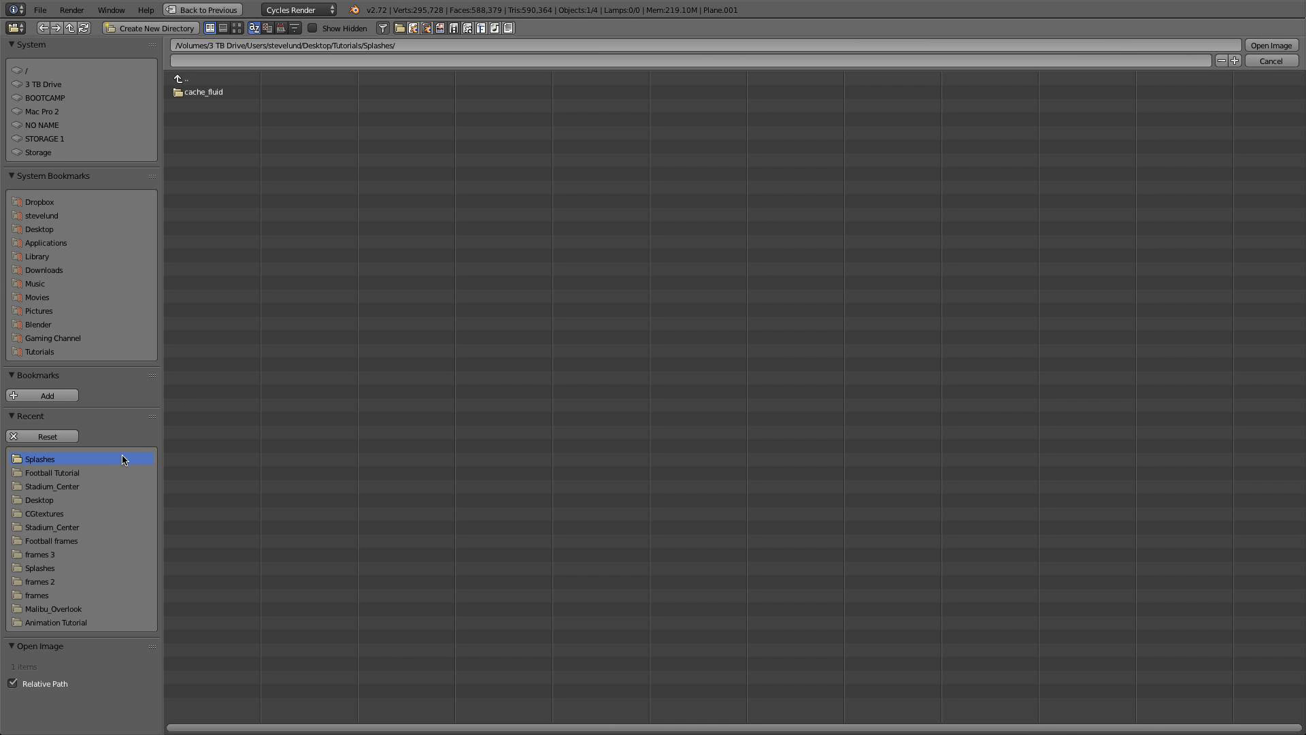
{"action": "left_click", "coordinate": [59, 230]}
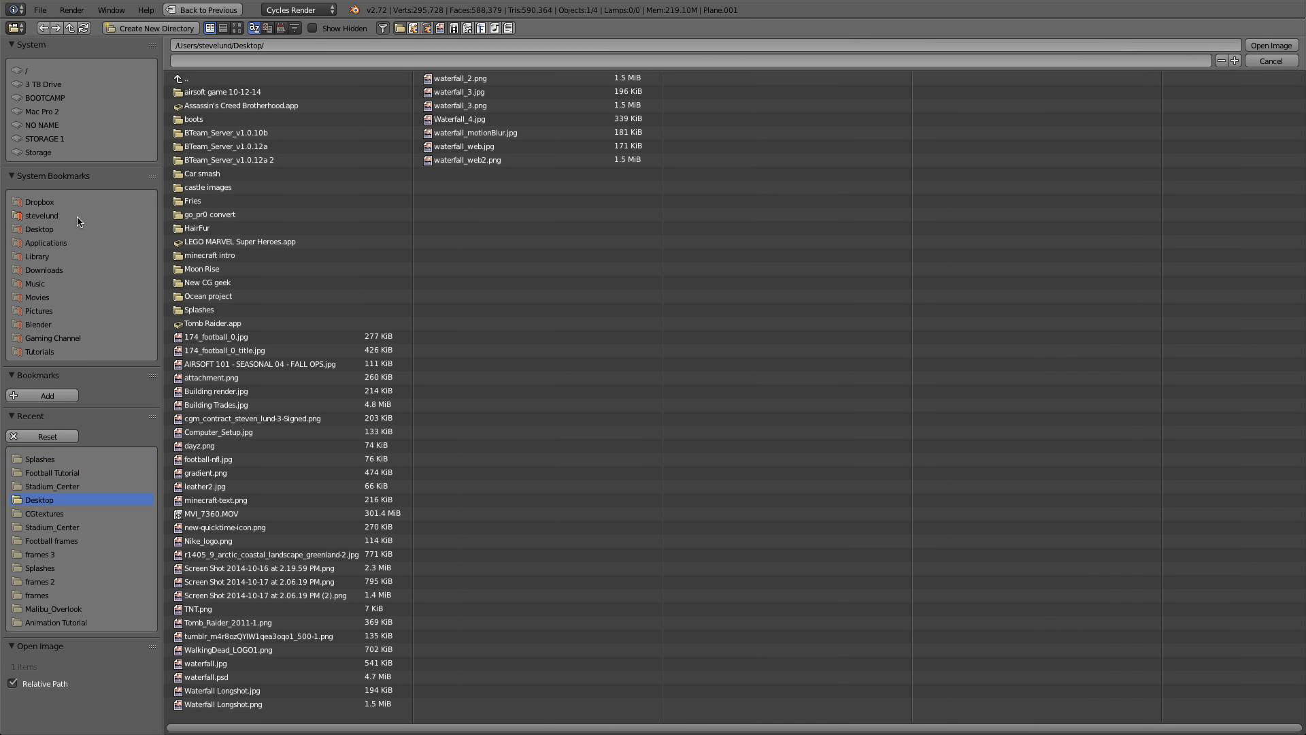
{"action": "left_click", "coordinate": [238, 28]}
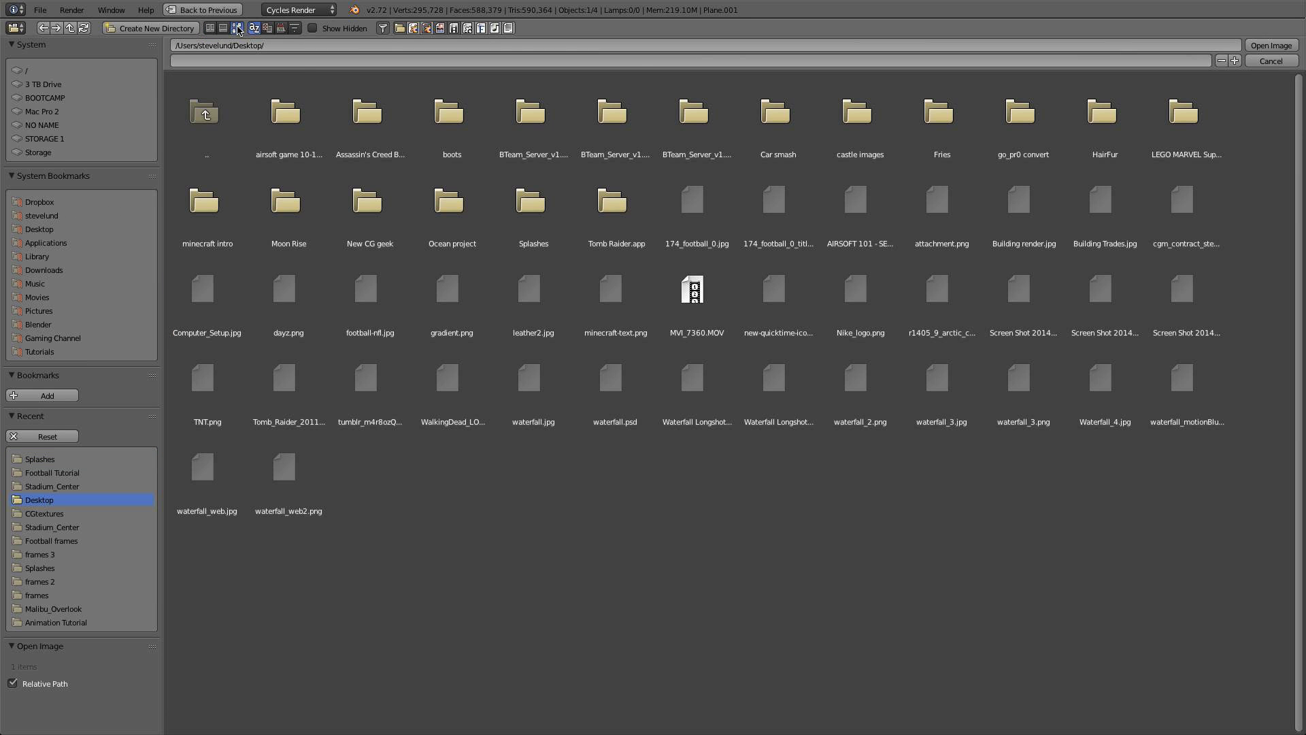
{"action": "double_click", "coordinate": [460, 286]}
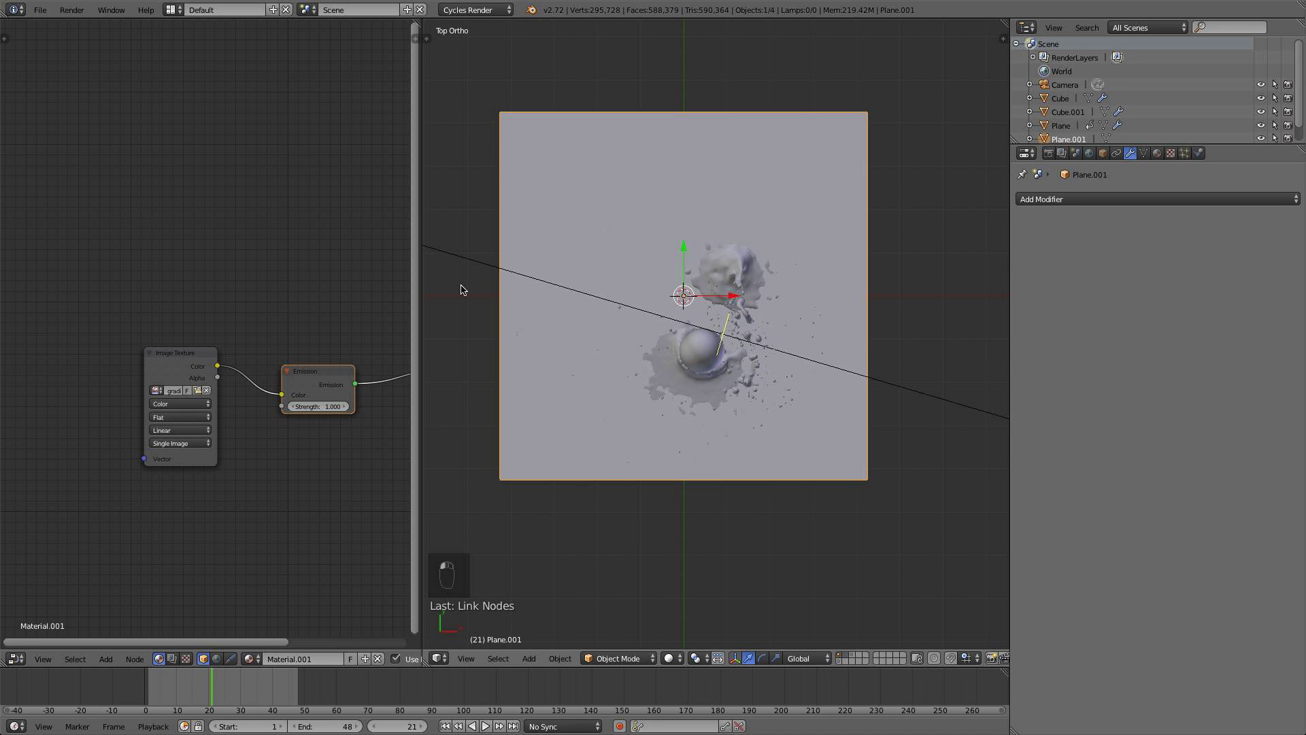
{"action": "scroll", "coordinate": [256, 441], "scroll_direction": "up", "scroll_amount": 2}
{"action": "middle_click_drag", "start_coordinate": [340, 460], "coordinate": [133, 401]}
{"action": "scroll", "coordinate": [133, 401], "scroll_direction": "up", "scroll_amount": 1}
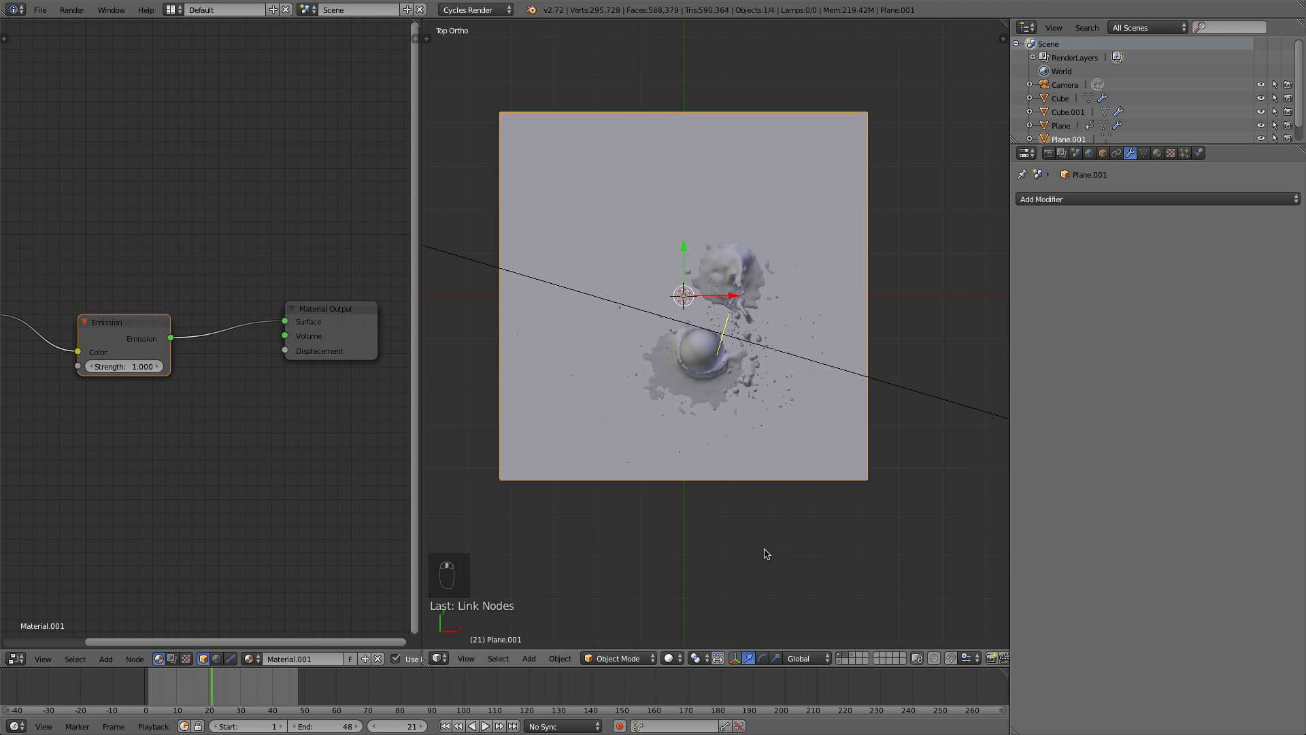
Move the gradient plane to a separate, empty layer and show only that layer
{"action": "scroll", "coordinate": [767, 554], "scroll_direction": "down", "scroll_amount": 3}
{"action": "middle_click_drag", "start_coordinate": [767, 554], "coordinate": [703, 568]}
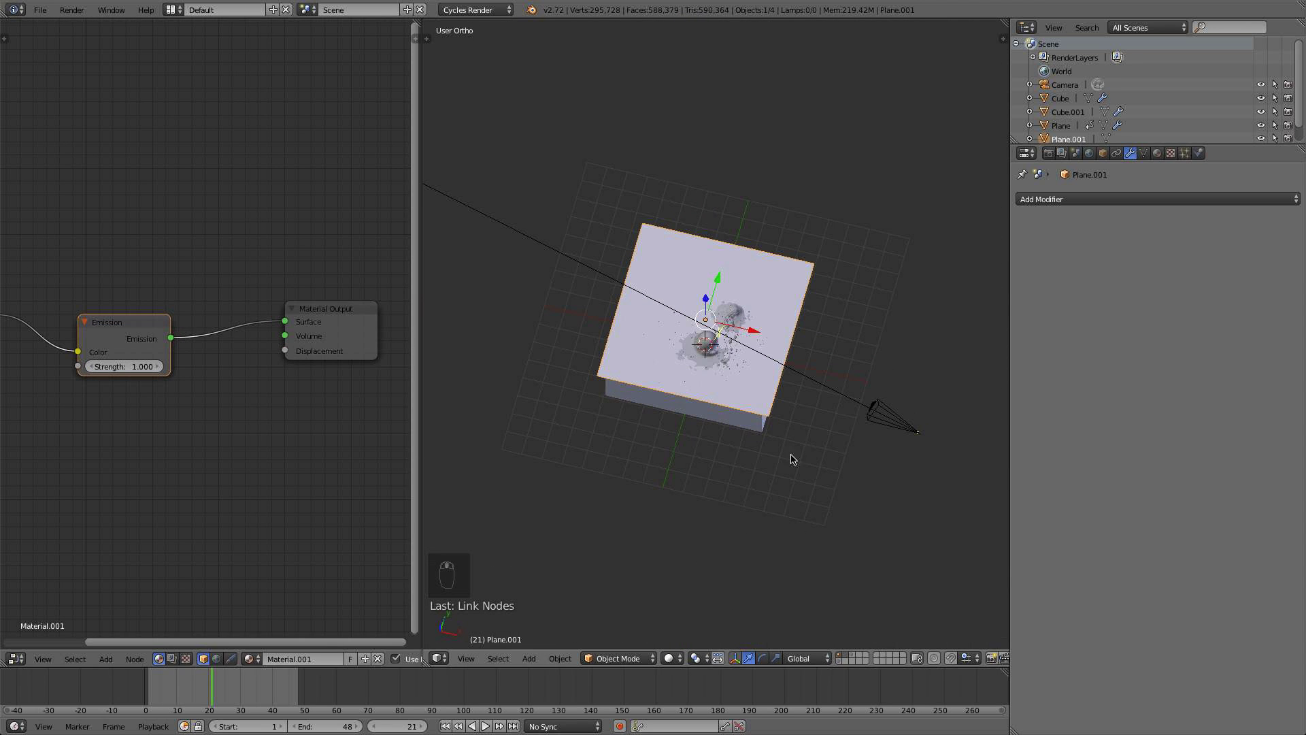
{"action": "key", "text": "m"}
{"action": "left_click", "coordinate": [917, 451]}
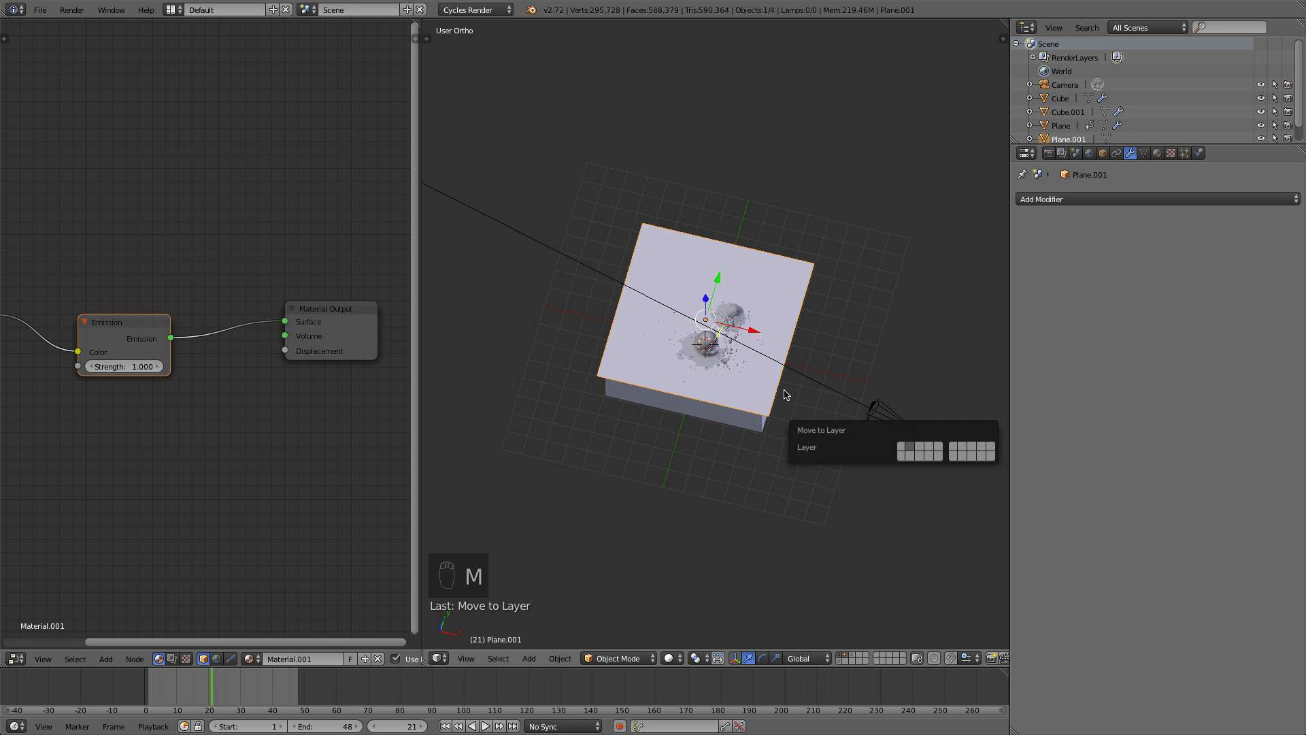
{"action": "left_click", "coordinate": [844, 654]}
Preview the plane's gradient material in Rendered viewport shading from several angles, and return to Solid shading
{"action": "middle_click_drag", "start_coordinate": [727, 421], "coordinate": [683, 447]}
{"action": "scroll", "coordinate": [683, 447], "scroll_direction": "up", "scroll_amount": 3}
{"action": "left_click", "coordinate": [673, 658]}
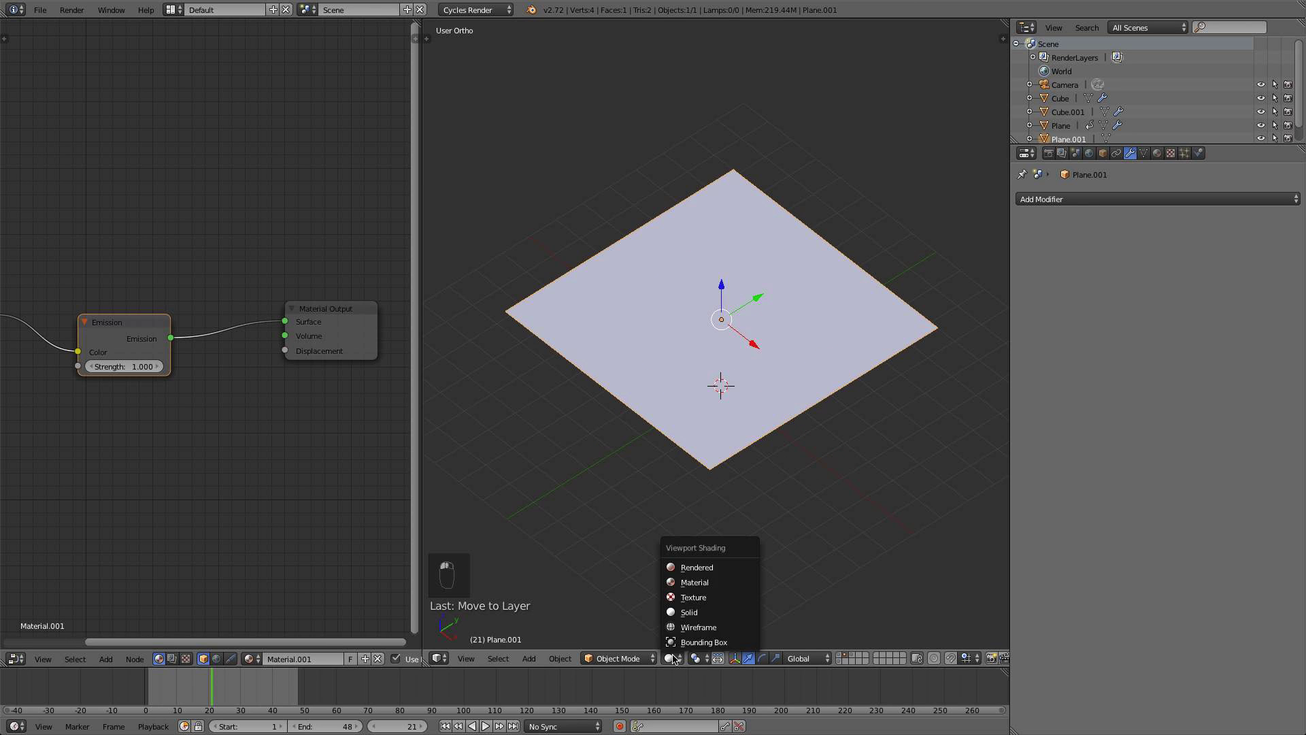
{"action": "left_click", "coordinate": [682, 570]}
{"action": "mouse_move", "coordinate": [787, 485]}
{"action": "middle_mouse_down"}
{"action": "mouse_move", "coordinate": [682, 446]}
{"action": "mouse_move", "coordinate": [725, 498]}
{"action": "mouse_move", "coordinate": [733, 542]}
{"action": "middle_mouse_up"}
{"action": "scroll", "coordinate": [682, 447], "scroll_direction": "up", "scroll_amount": 4}
{"action": "scroll", "coordinate": [724, 500], "scroll_direction": "up", "scroll_amount": 3}
{"action": "scroll", "coordinate": [724, 503], "scroll_direction": "down", "scroll_amount": 5}
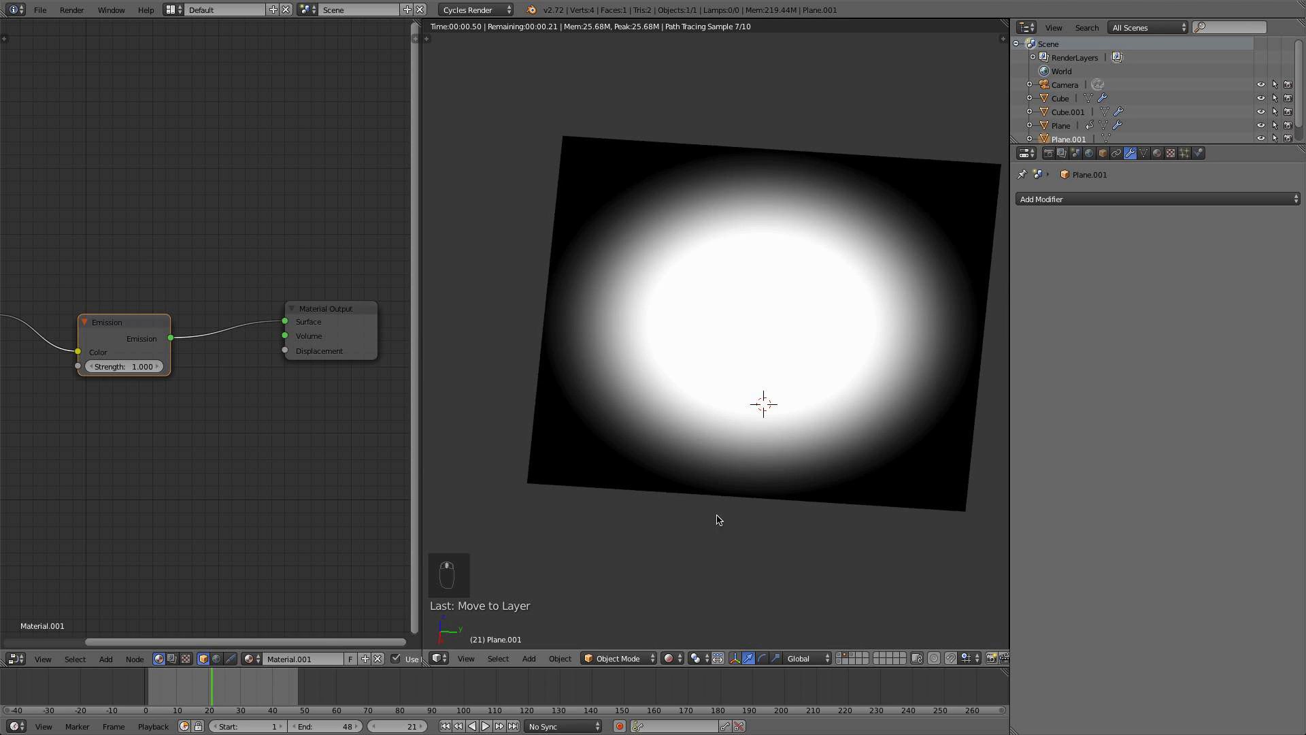
{"action": "middle_click_drag", "start_coordinate": [716, 478], "coordinate": [768, 460]}
{"action": "scroll", "coordinate": [768, 460], "scroll_direction": "up", "scroll_amount": 1}
{"action": "scroll", "coordinate": [769, 464], "scroll_direction": "up", "scroll_amount": 2}
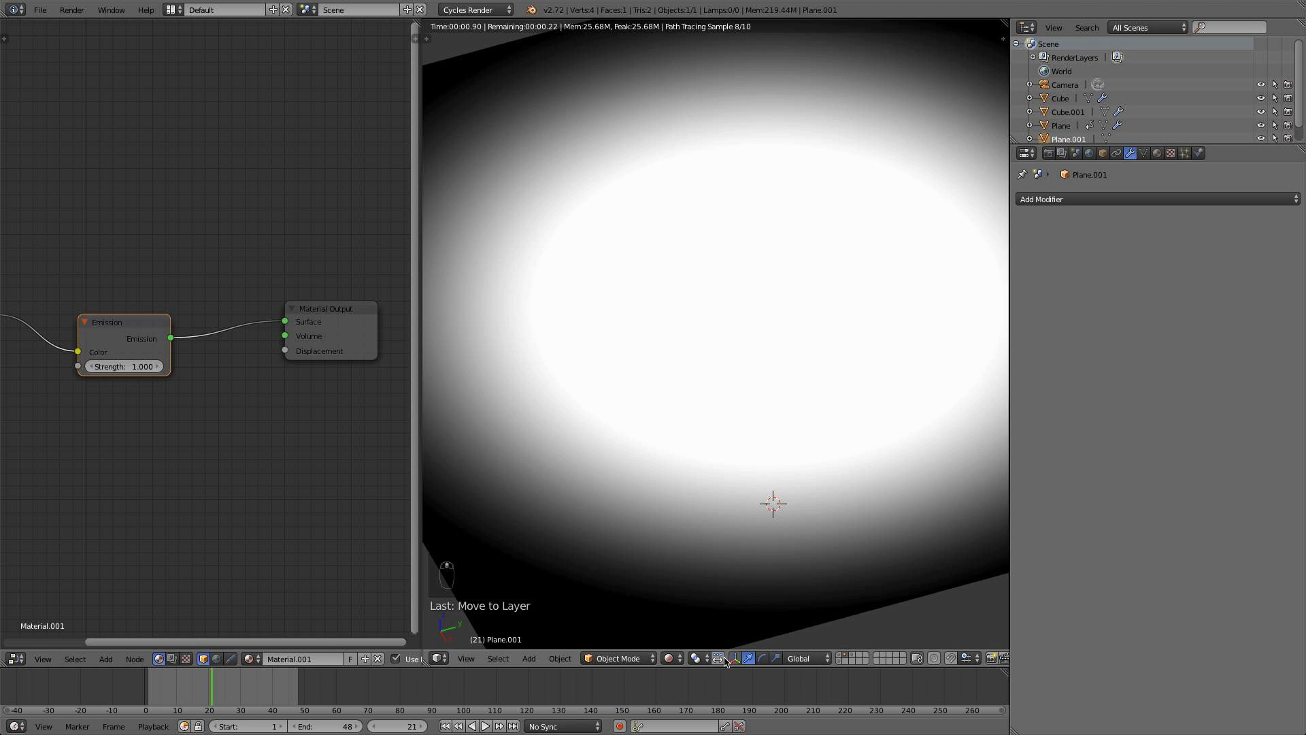
{"action": "left_click", "coordinate": [669, 658]}
{"action": "left_click", "coordinate": [682, 611]}
{"action": "scroll", "coordinate": [717, 545], "scroll_direction": "down", "scroll_amount": 3}
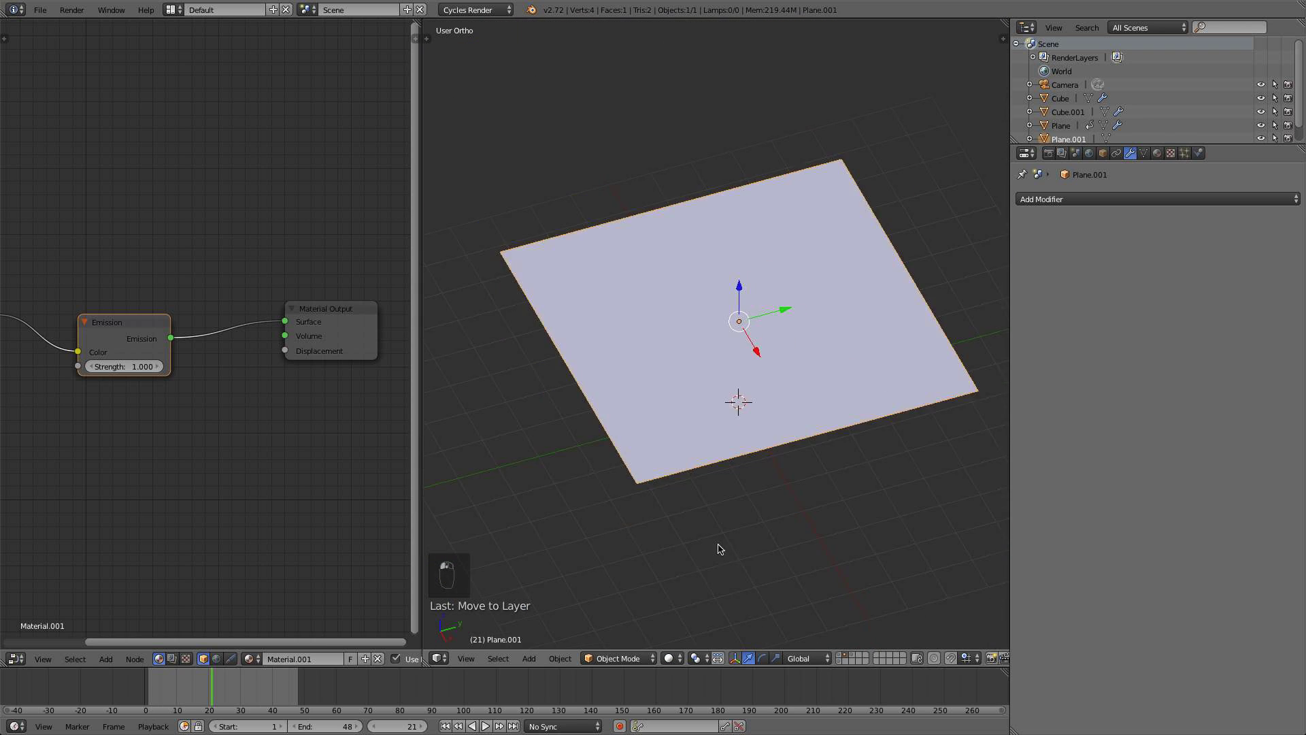
Show the fluid simulation's layer and give the fluid cube a new material with a Glass BSDF surface
{"action": "middle_click_drag", "start_coordinate": [717, 545], "coordinate": [761, 632]}
{"action": "left_click", "coordinate": [840, 656]}
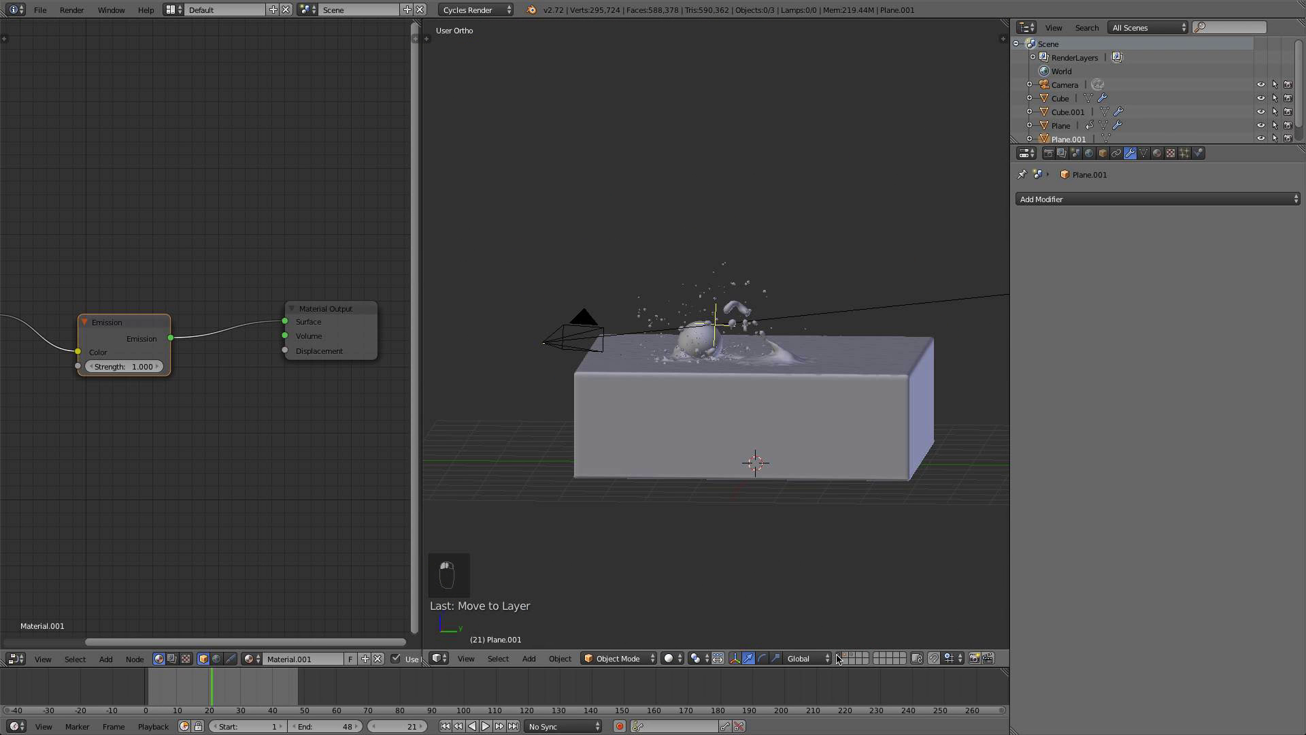
{"action": "right_click", "coordinate": [807, 456]}
{"action": "middle_click_drag", "start_coordinate": [776, 405], "coordinate": [738, 372]}
{"action": "scroll", "coordinate": [807, 443], "scroll_direction": "up", "scroll_amount": 3}
{"action": "scroll", "coordinate": [834, 422], "scroll_direction": "up", "scroll_amount": 3}
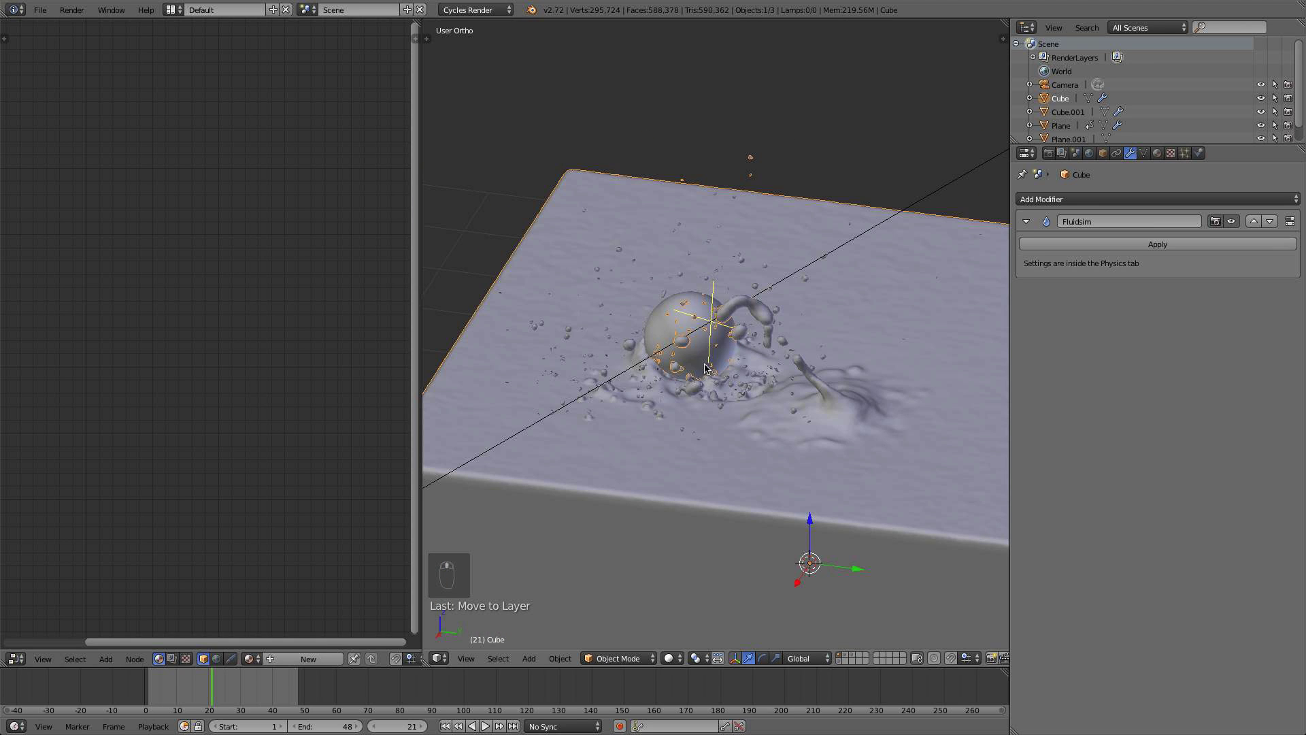
{"action": "left_click", "coordinate": [1157, 153]}
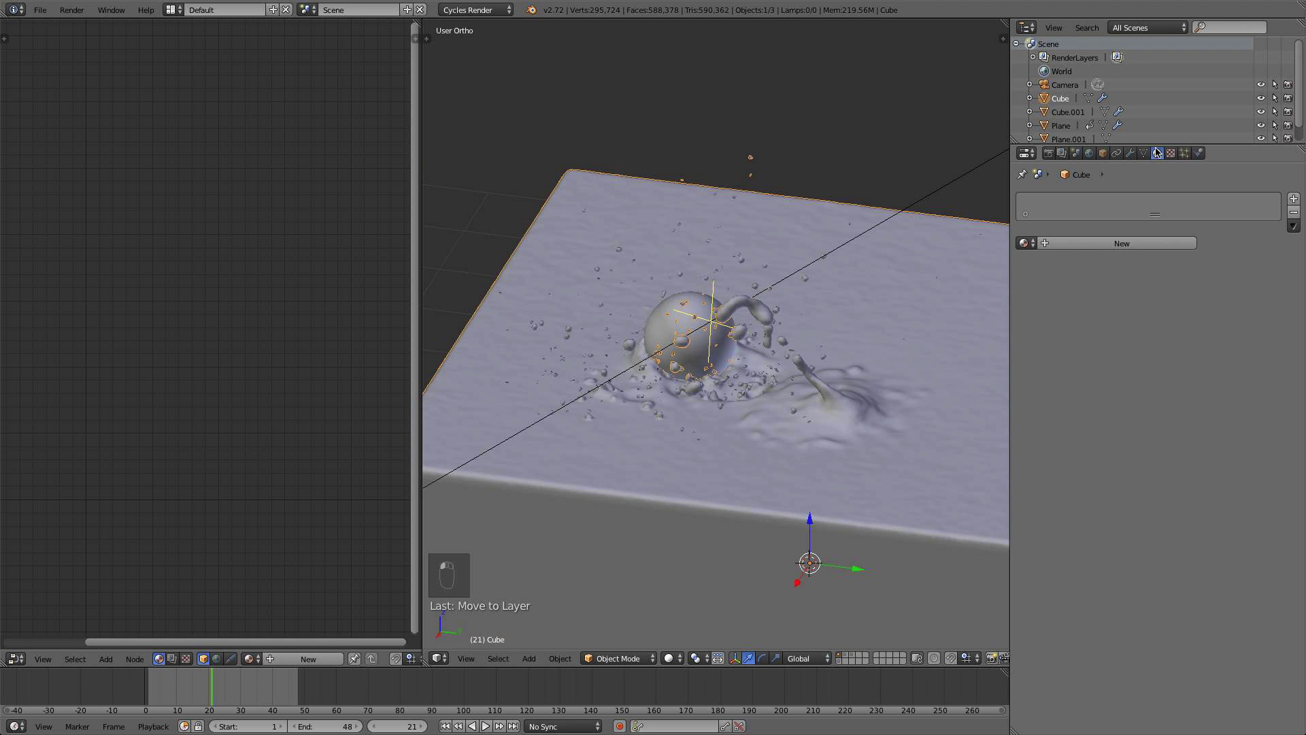
{"action": "left_click", "coordinate": [1083, 244]}
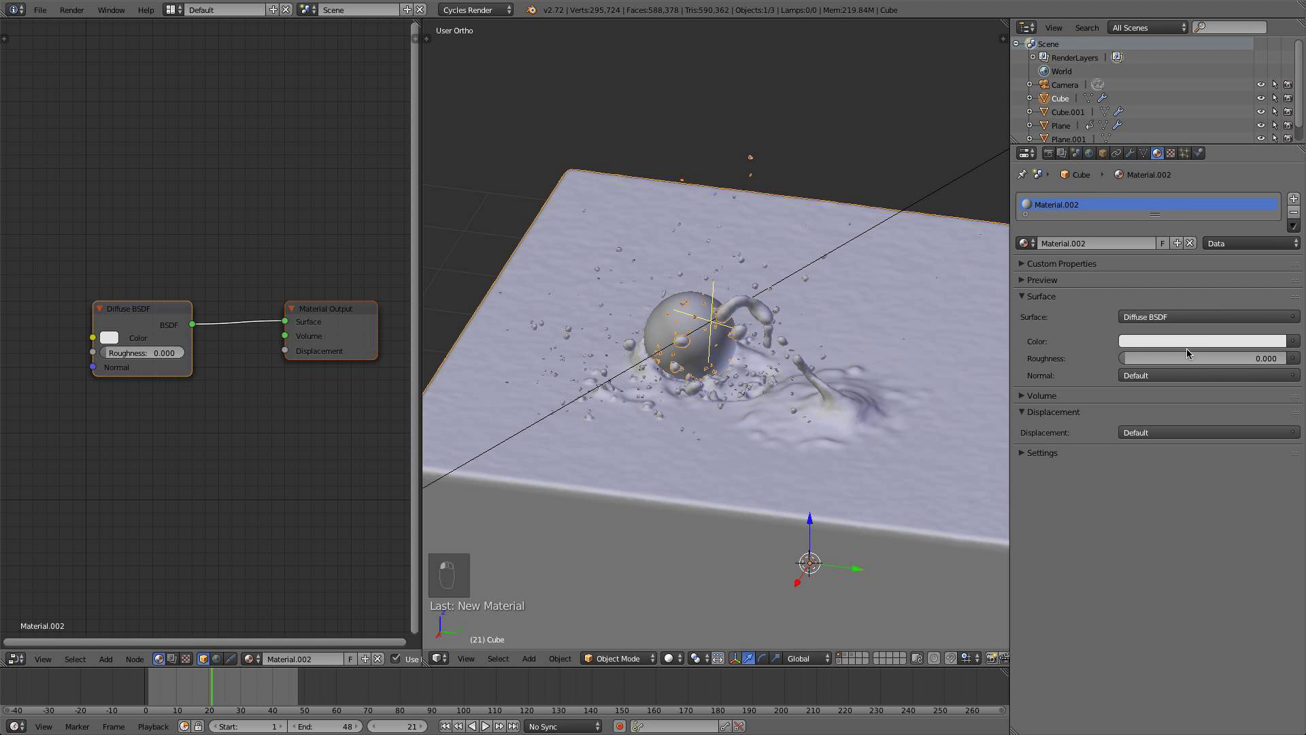
{"action": "left_click", "coordinate": [1178, 318]}
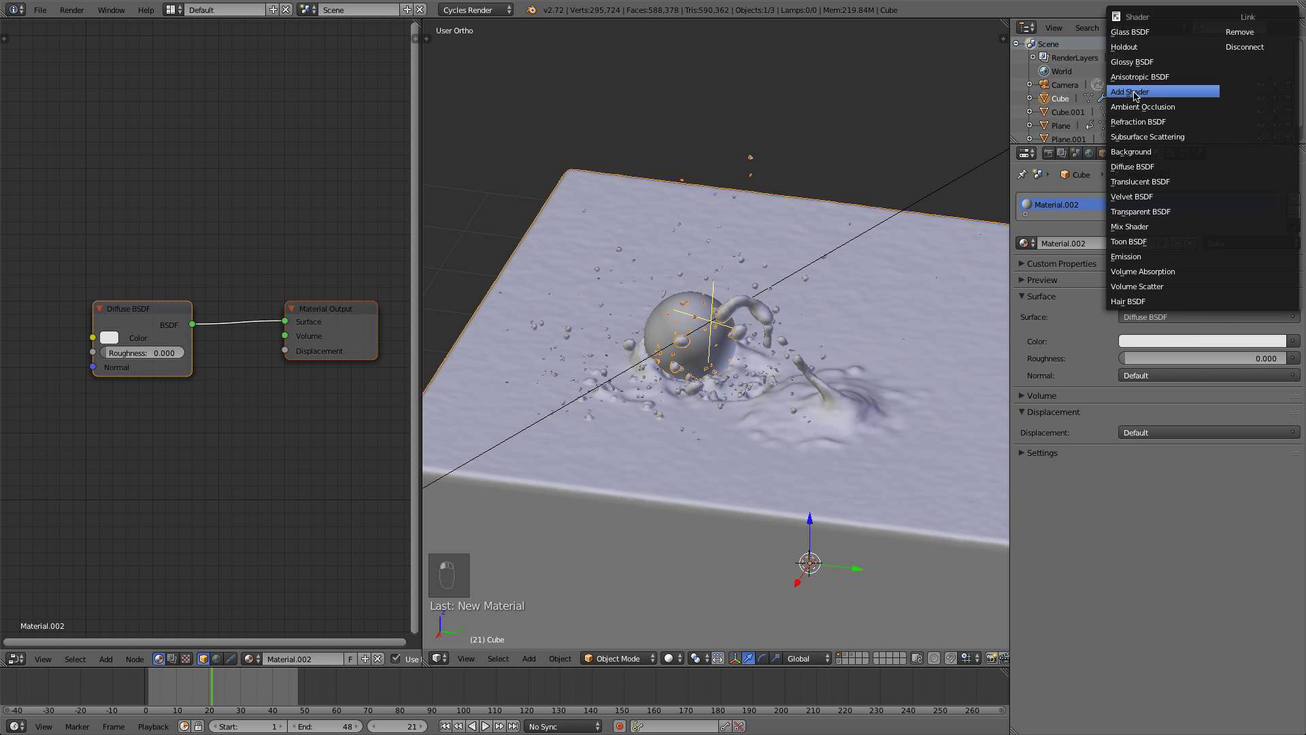
{"action": "left_click", "coordinate": [1130, 32]}
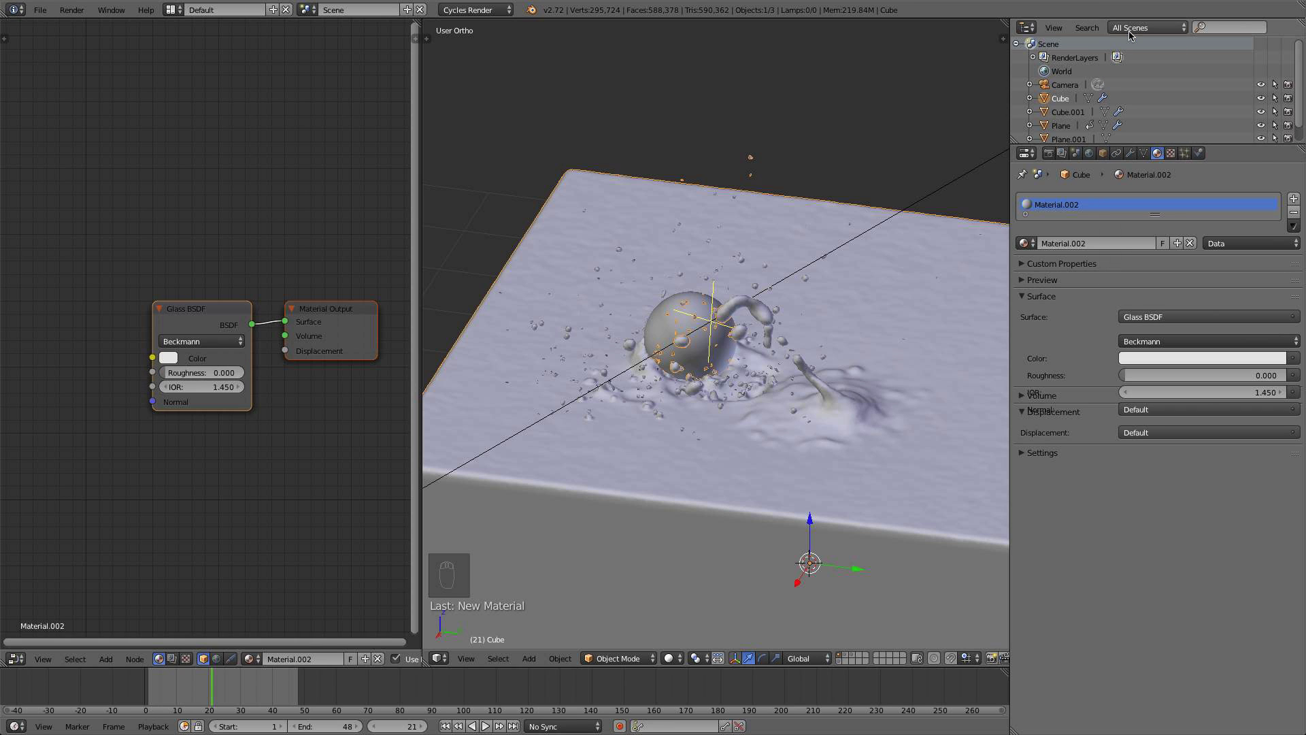
Set the Glass shader's IOR to 1.333 and its color to pure white, with R, G and B at 1.000
{"action": "left_click", "coordinate": [198, 388]}
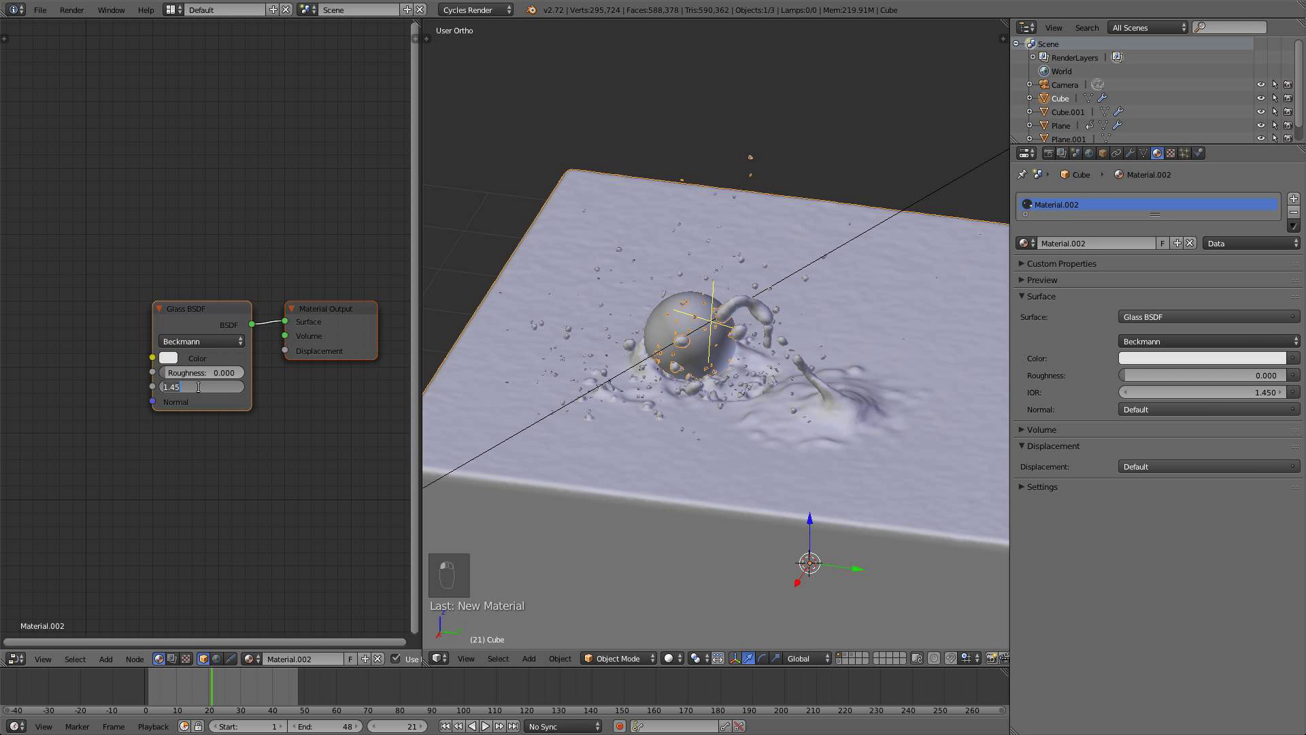
{"action": "type", "text": "1.33"}
{"action": "key", "text": "Return"}
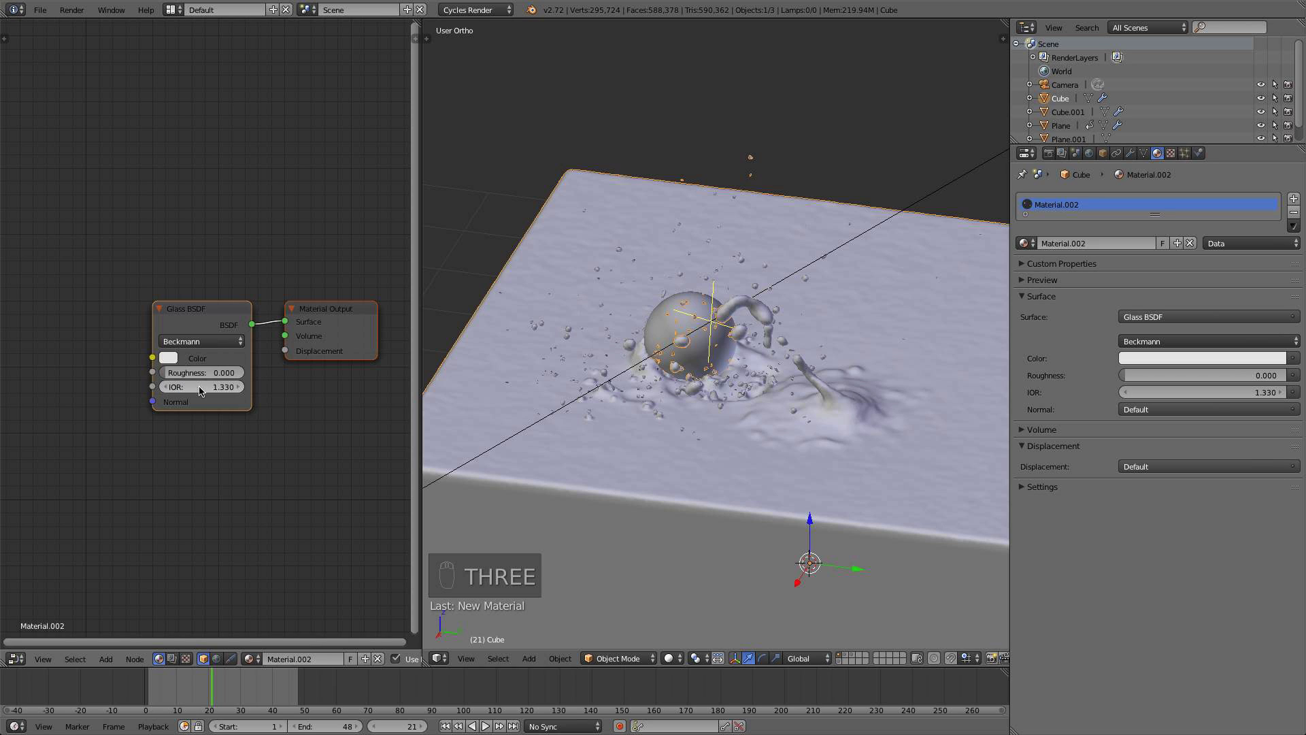
{"action": "left_click", "coordinate": [199, 388]}
{"action": "key", "text": "Return"}
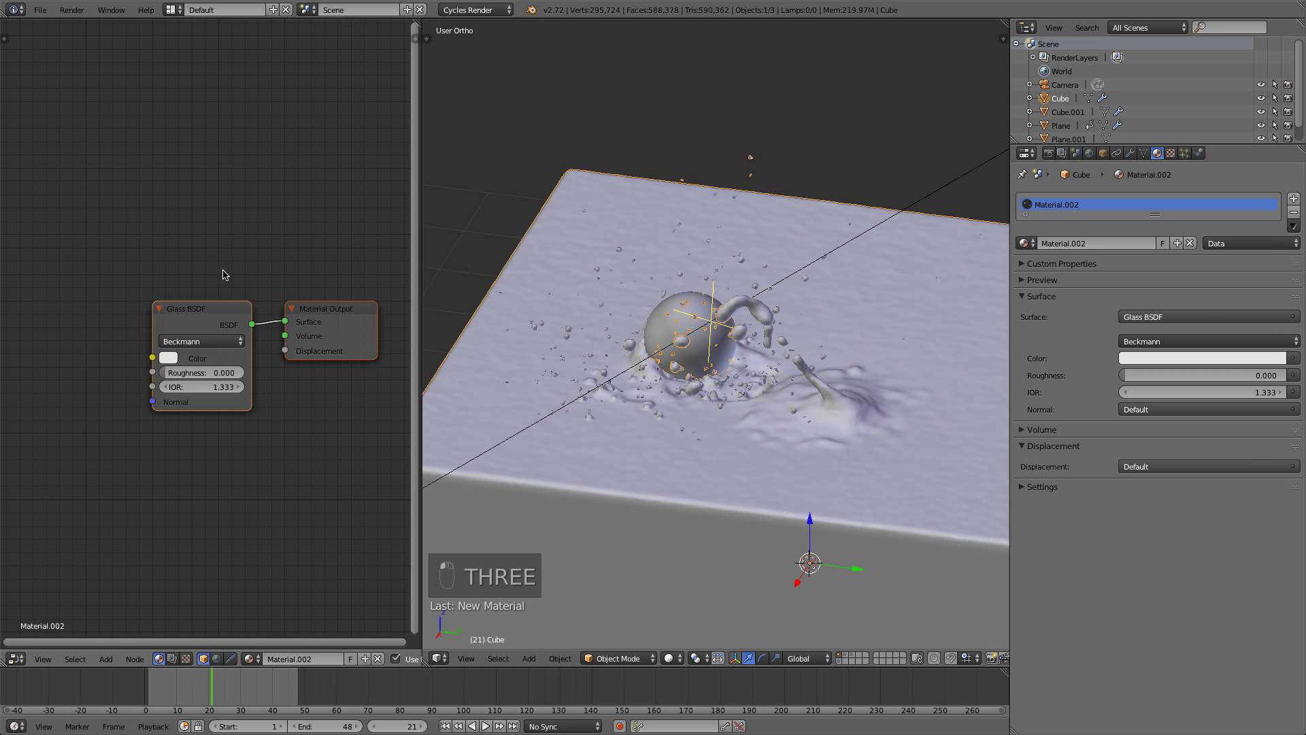
{"action": "left_click", "coordinate": [170, 357]}
{"action": "left_click_drag", "start_coordinate": [273, 176], "coordinate": [273, 163]}
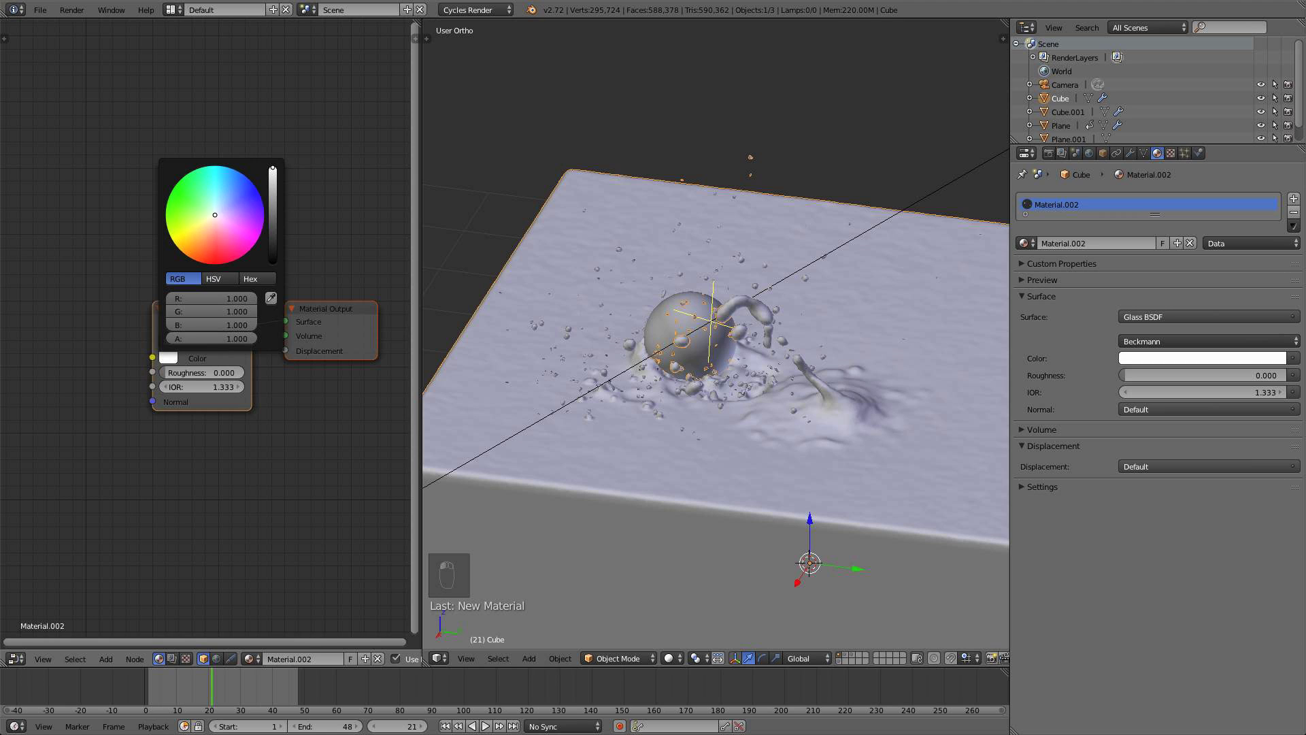
Show the ocean plane's layer and assign the existing glass material, Material.002, to the plane
{"action": "scroll", "coordinate": [801, 462], "scroll_direction": "down", "scroll_amount": 4}
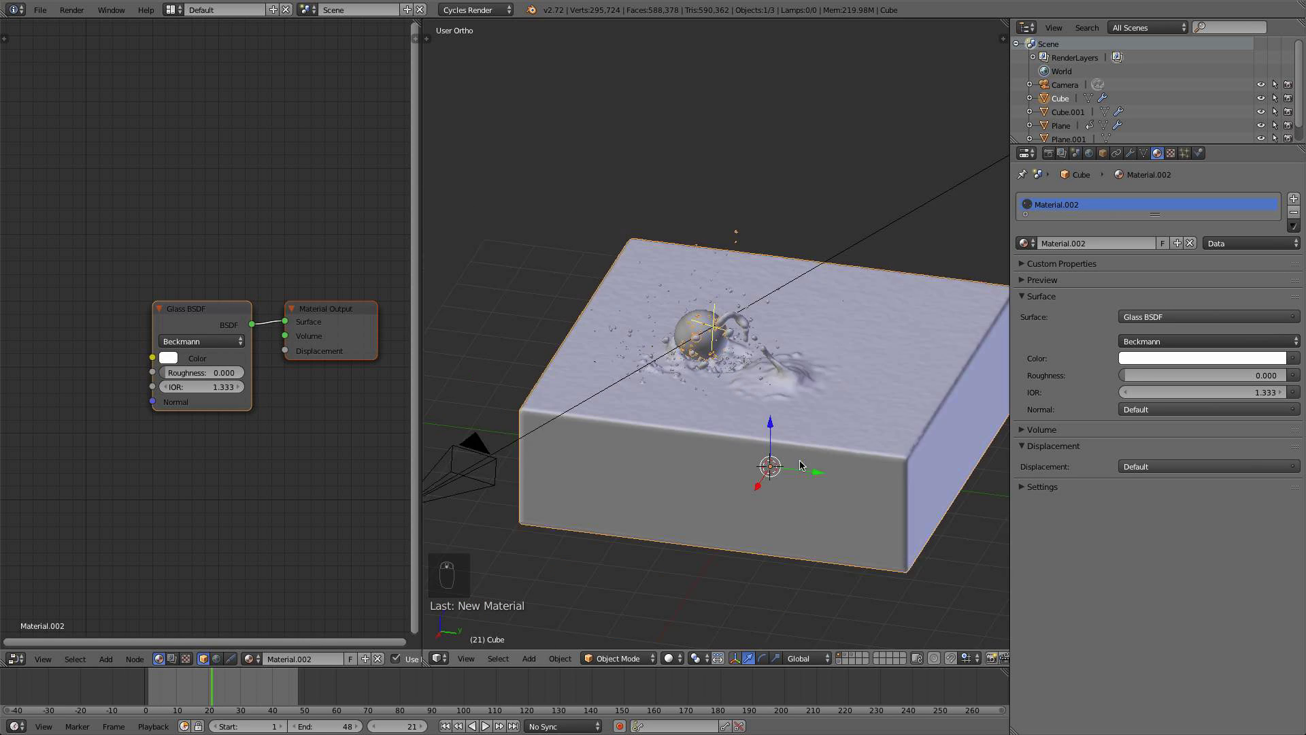
{"action": "mouse_move", "coordinate": [808, 468]}
{"action": "middle_mouse_down"}
{"action": "mouse_move", "coordinate": [816, 509]}
{"action": "mouse_move", "coordinate": [826, 455]}
{"action": "middle_mouse_up"}
{"action": "scroll", "coordinate": [824, 479], "scroll_direction": "up", "scroll_amount": 3}
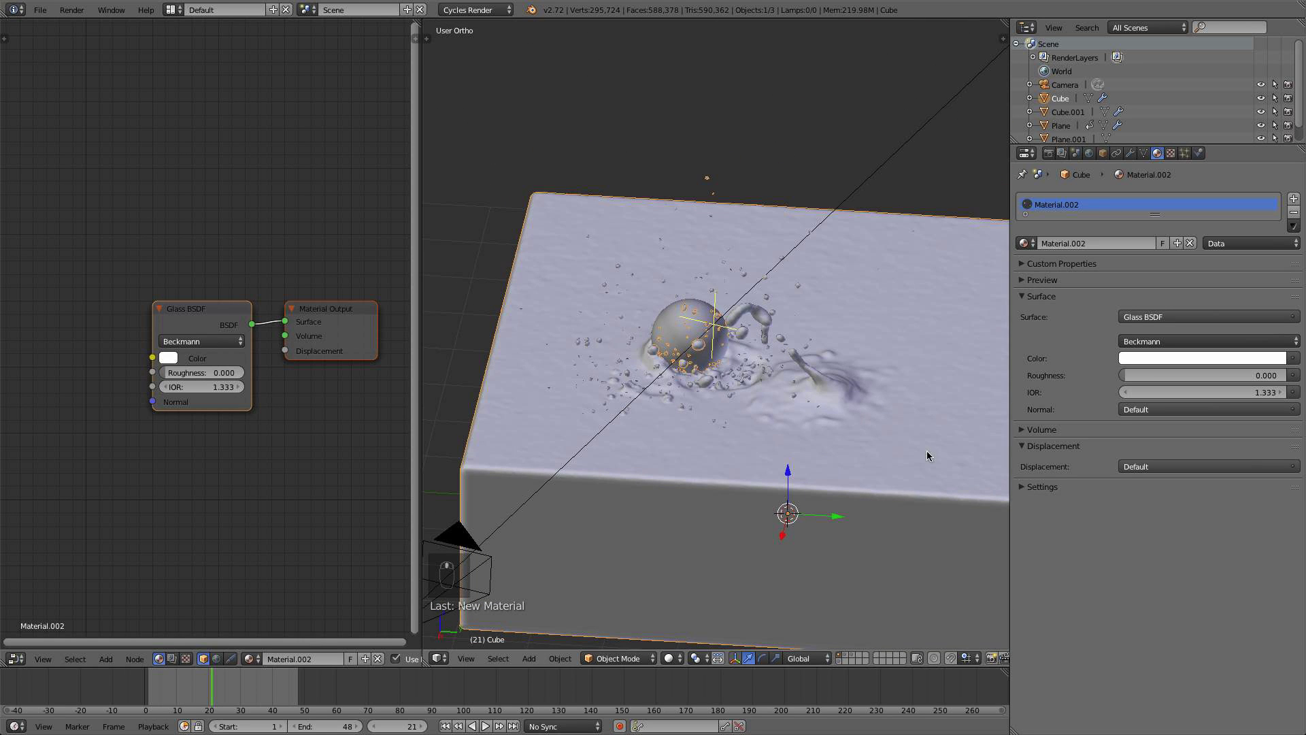
{"action": "left_click", "coordinate": [851, 656]}
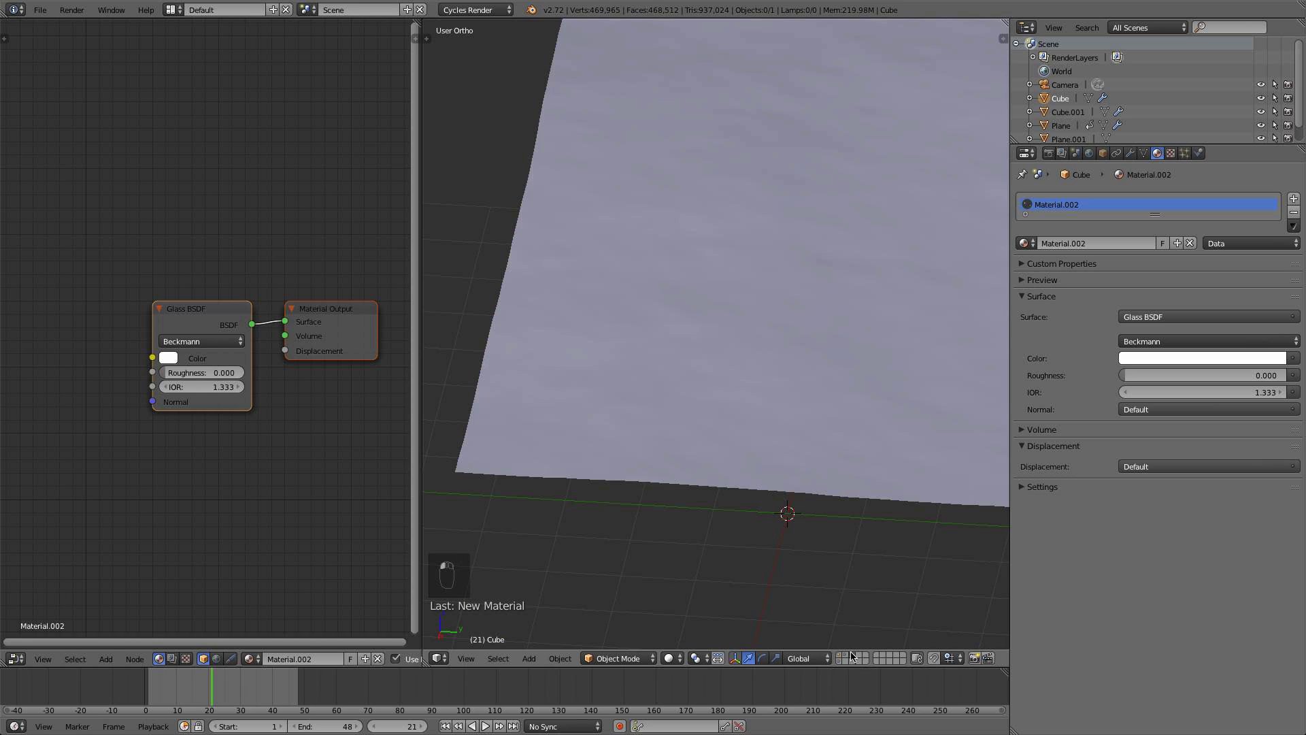
{"action": "right_click", "coordinate": [842, 438]}
{"action": "left_click", "coordinate": [1025, 243]}
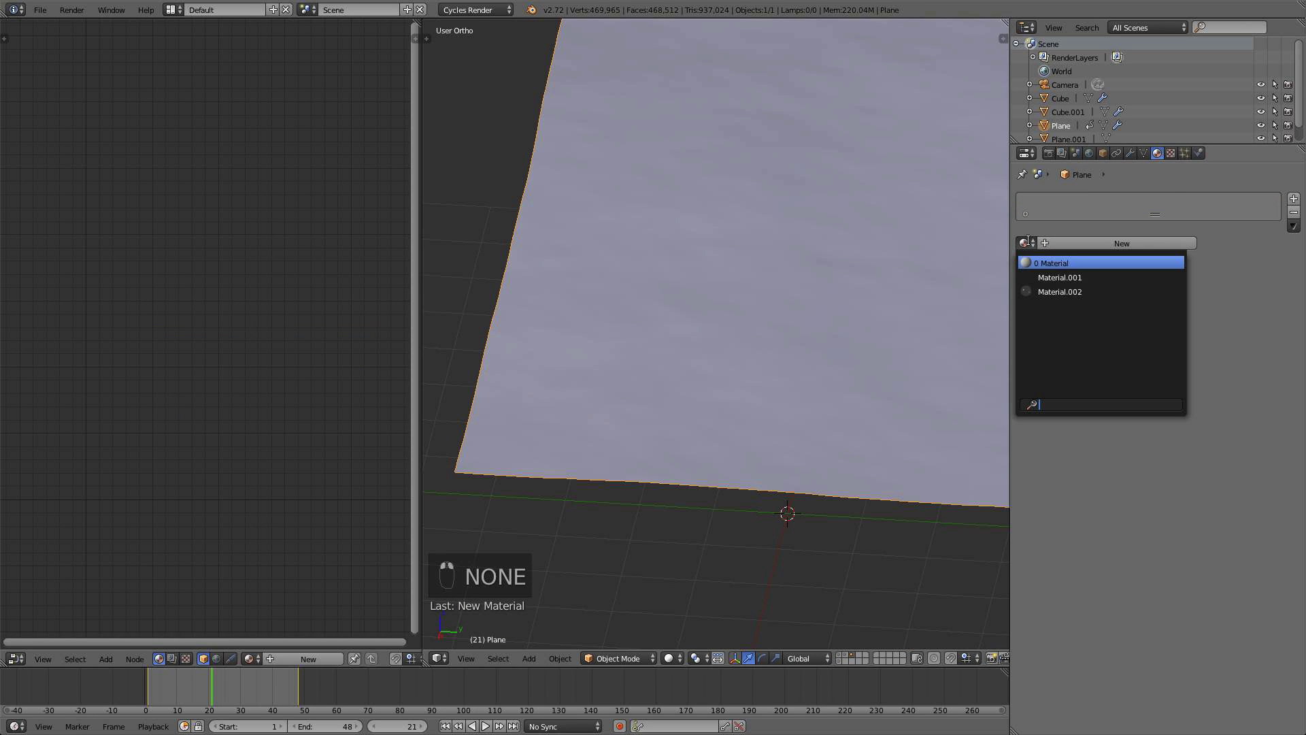
{"action": "left_click", "coordinate": [1071, 292]}
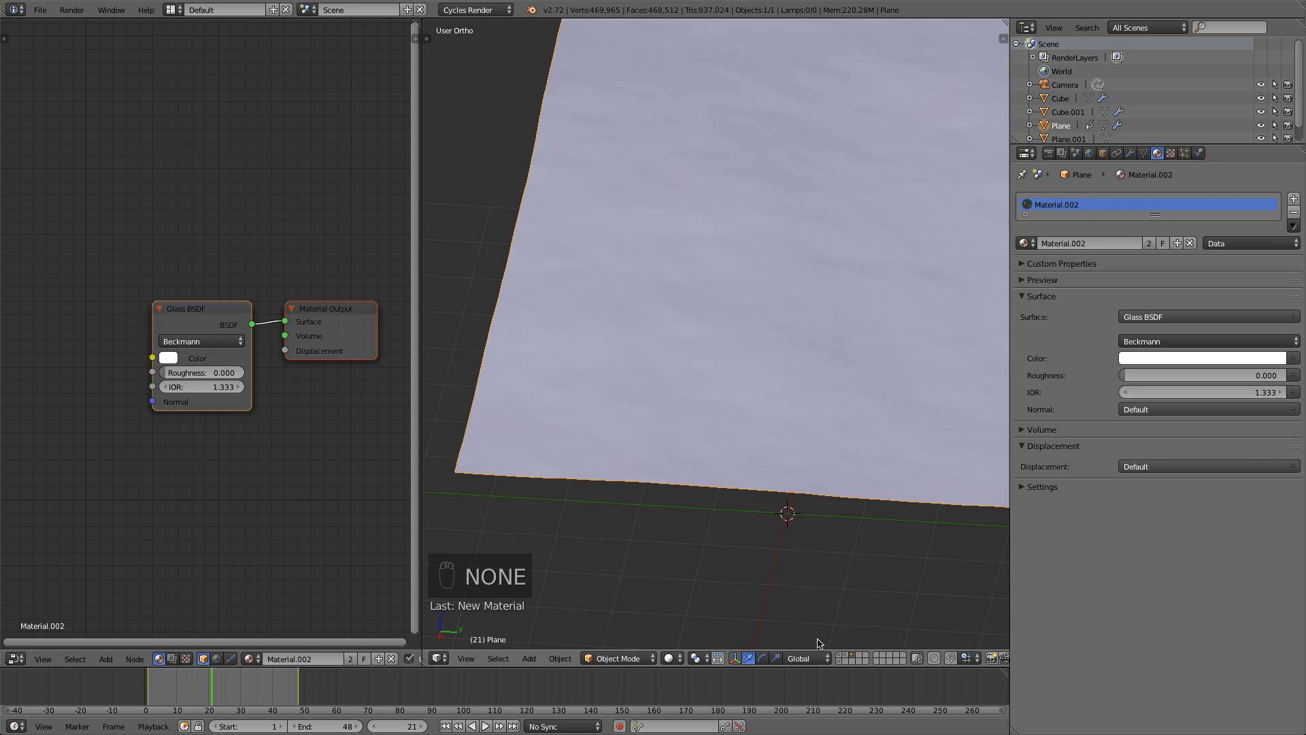
Duplicate the fluid cube in place on the simulation layer and move the copy to the gradient plane's layer
{"action": "left_click", "coordinate": [846, 656]}
{"action": "scroll", "coordinate": [852, 515], "scroll_direction": "down", "scroll_amount": 2}
{"action": "middle_click_drag", "start_coordinate": [852, 516], "coordinate": [833, 496]}
{"action": "left_click", "coordinate": [841, 658]}
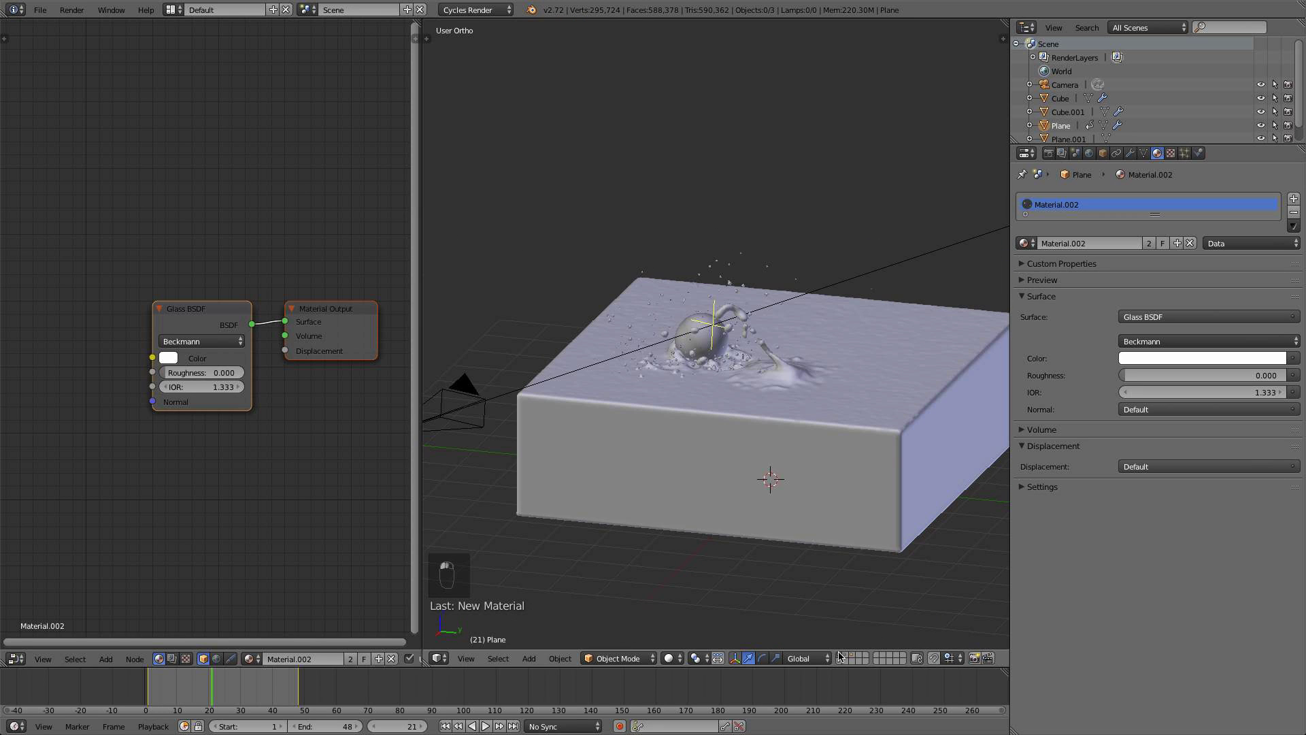
{"action": "right_click", "coordinate": [771, 436]}
{"action": "middle_click_drag", "start_coordinate": [774, 432], "coordinate": [808, 459]}
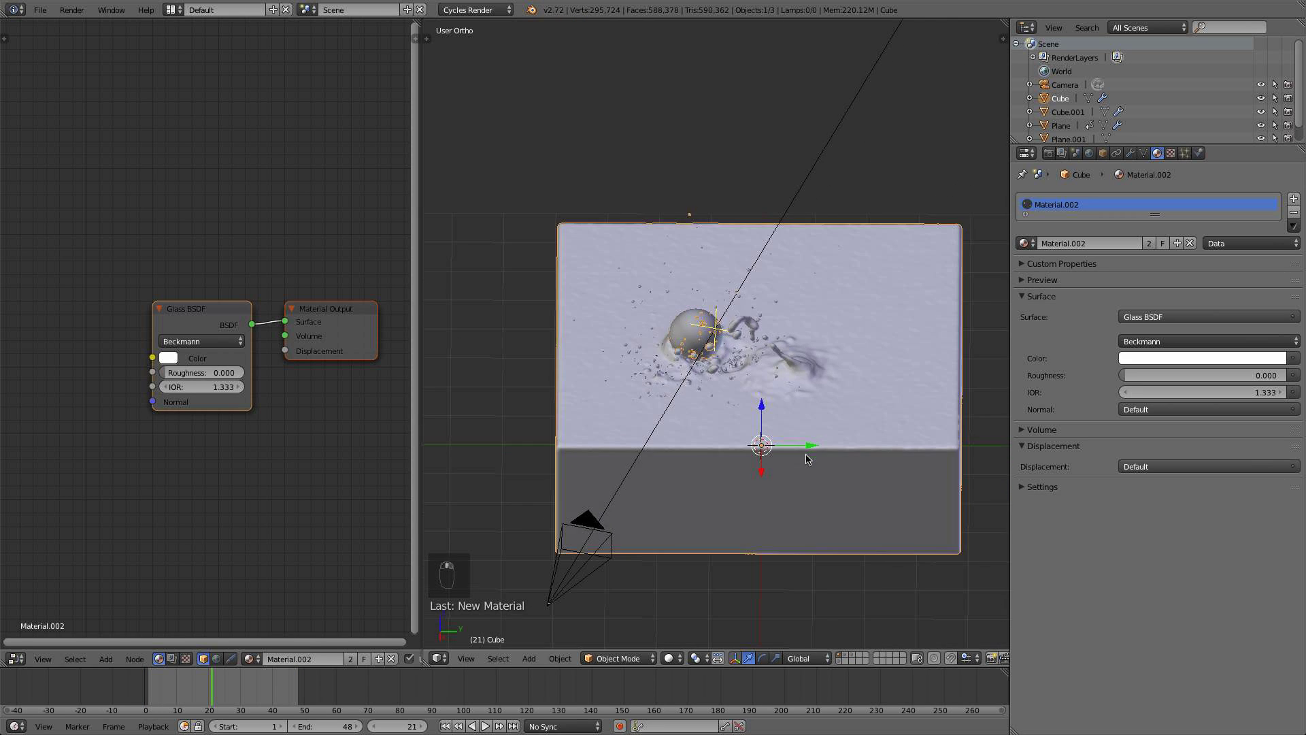
{"action": "middle_click_drag", "start_coordinate": [787, 390], "coordinate": [723, 368], "text": "shift"}
{"action": "middle_click_drag", "start_coordinate": [793, 392], "coordinate": [829, 403]}
{"action": "scroll", "coordinate": [765, 393], "scroll_direction": "up", "scroll_amount": 3}
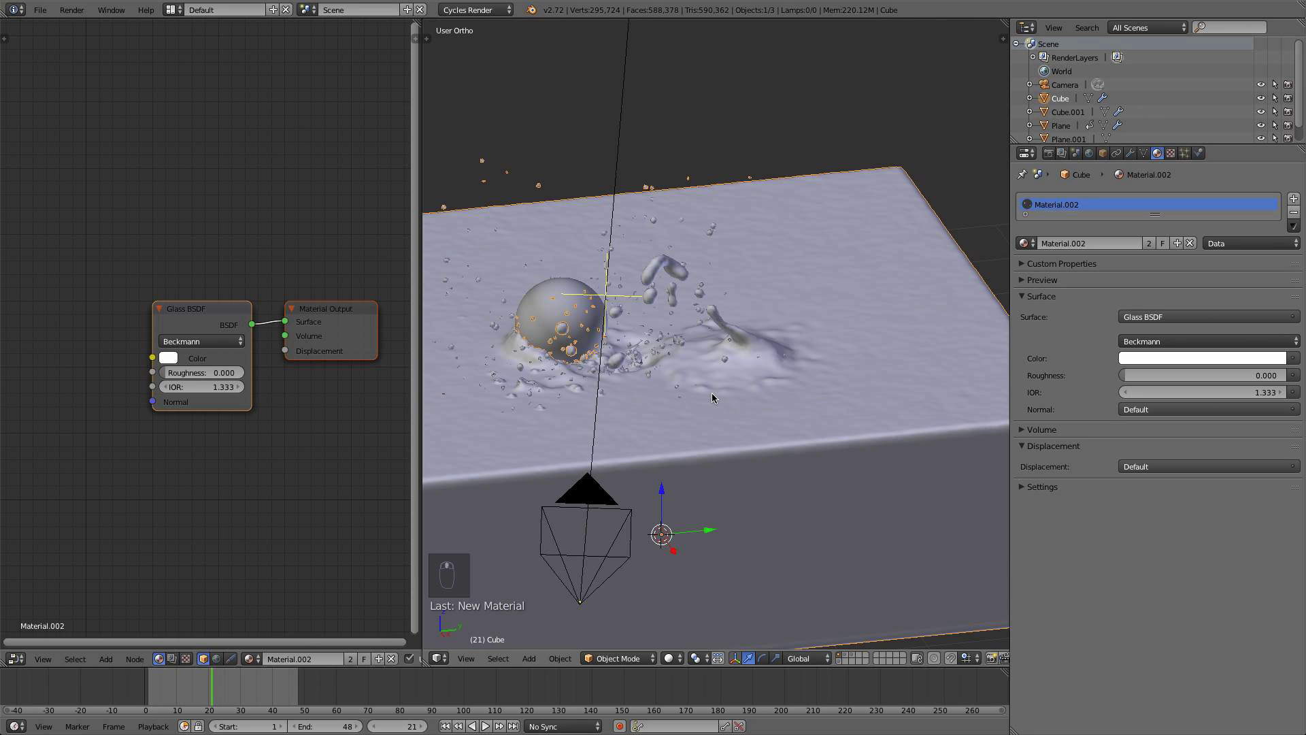
{"action": "key", "text": "shift+d"}
{"action": "right_click", "coordinate": [712, 398]}
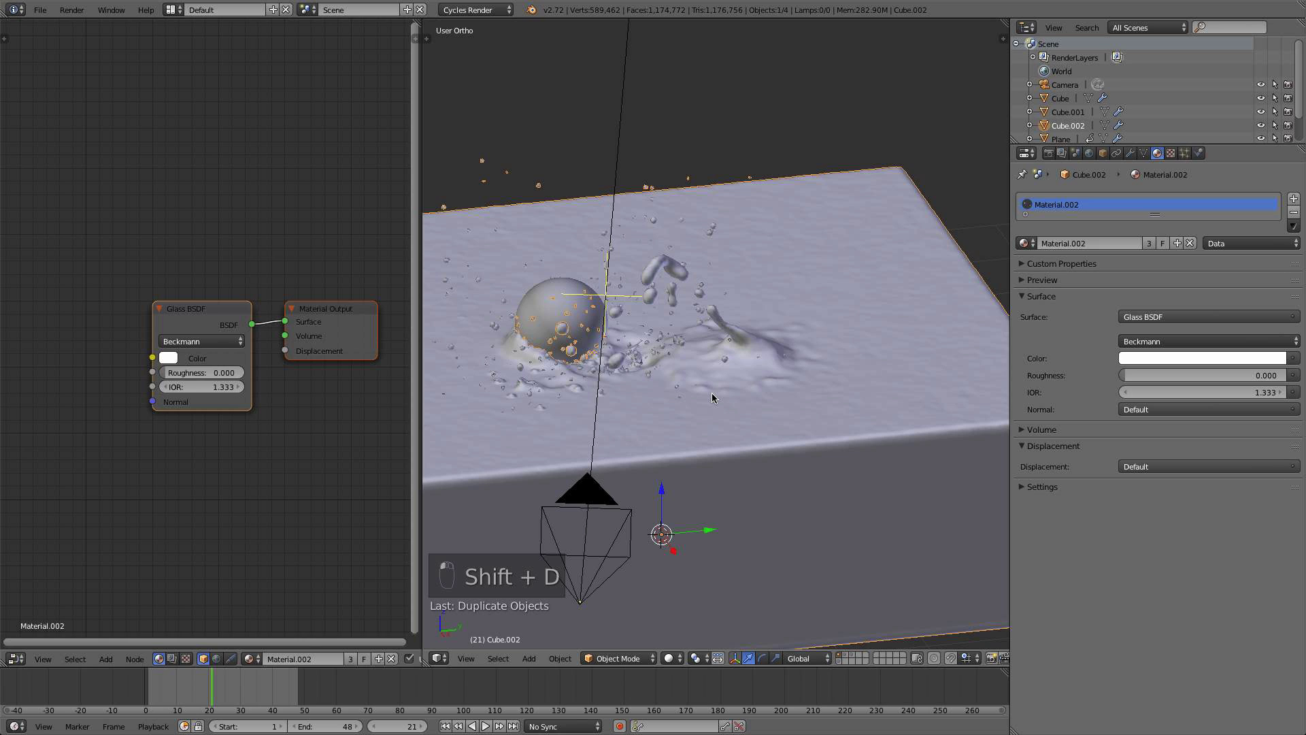
{"action": "key", "text": "m"}
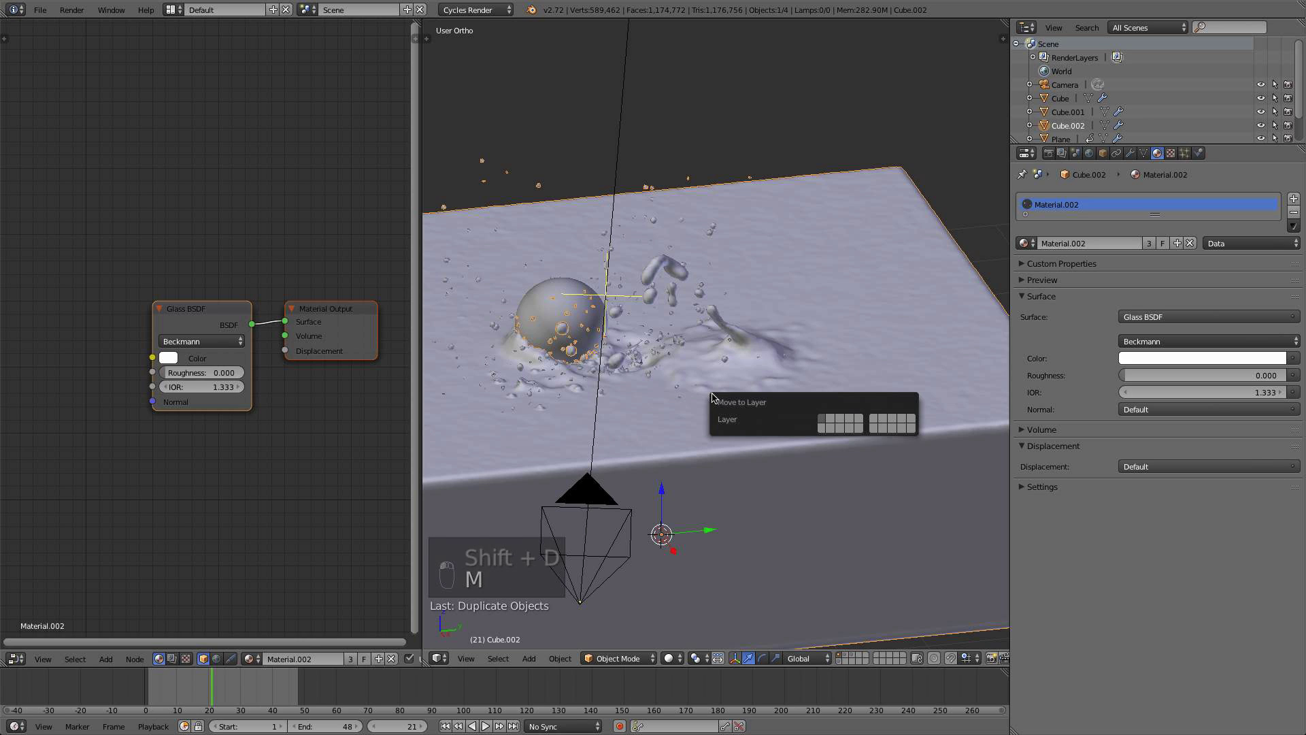
{"action": "left_click", "coordinate": [834, 420]}
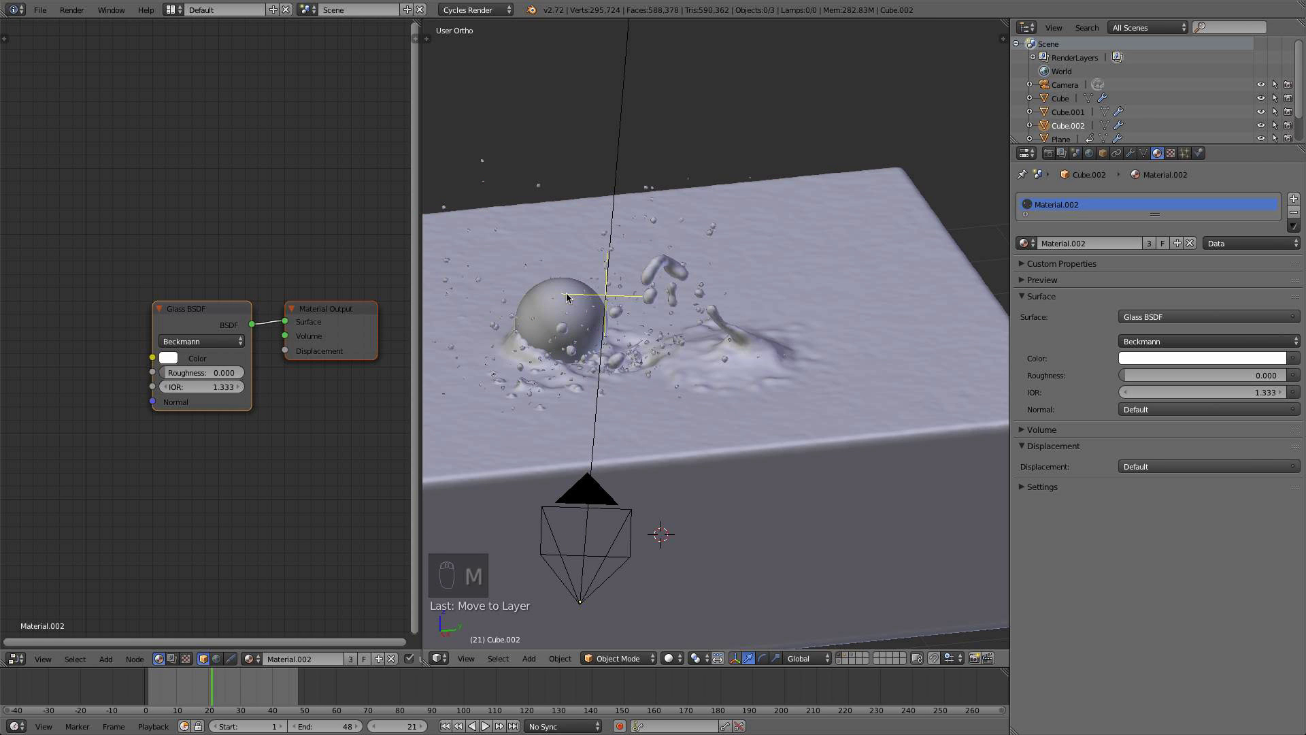
Duplicate the sphere in place and move the copy to the gradient plane's layer
{"action": "right_click", "coordinate": [601, 287]}
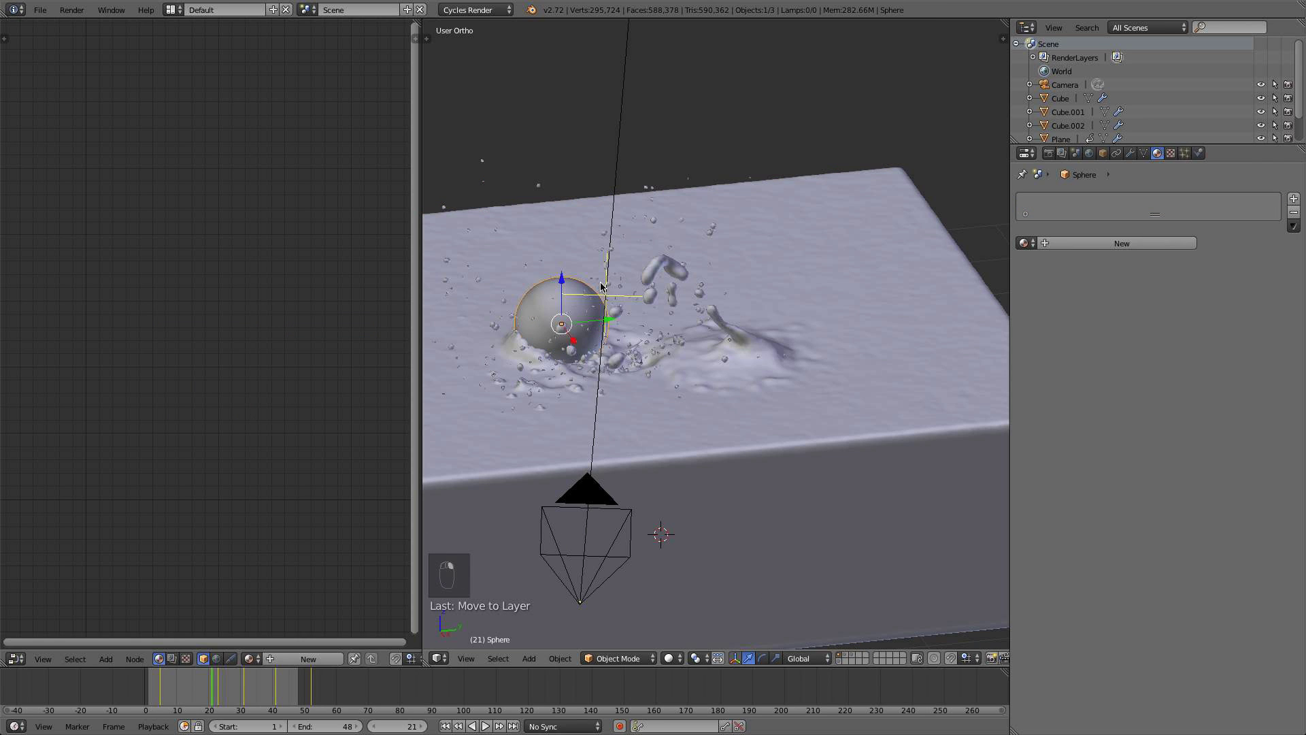
{"action": "key", "text": "shift+d"}
{"action": "left_click", "coordinate": [714, 293]}
{"action": "key", "text": "m"}
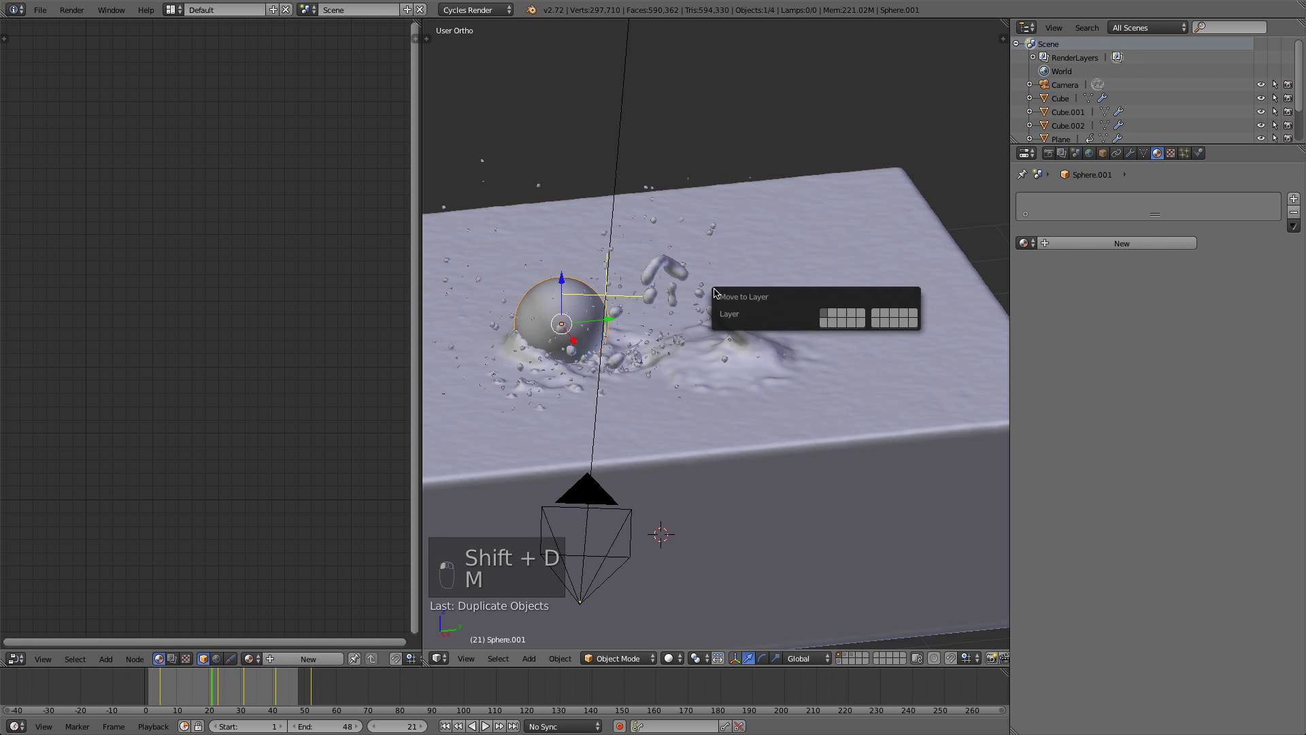
{"action": "left_click", "coordinate": [828, 312]}
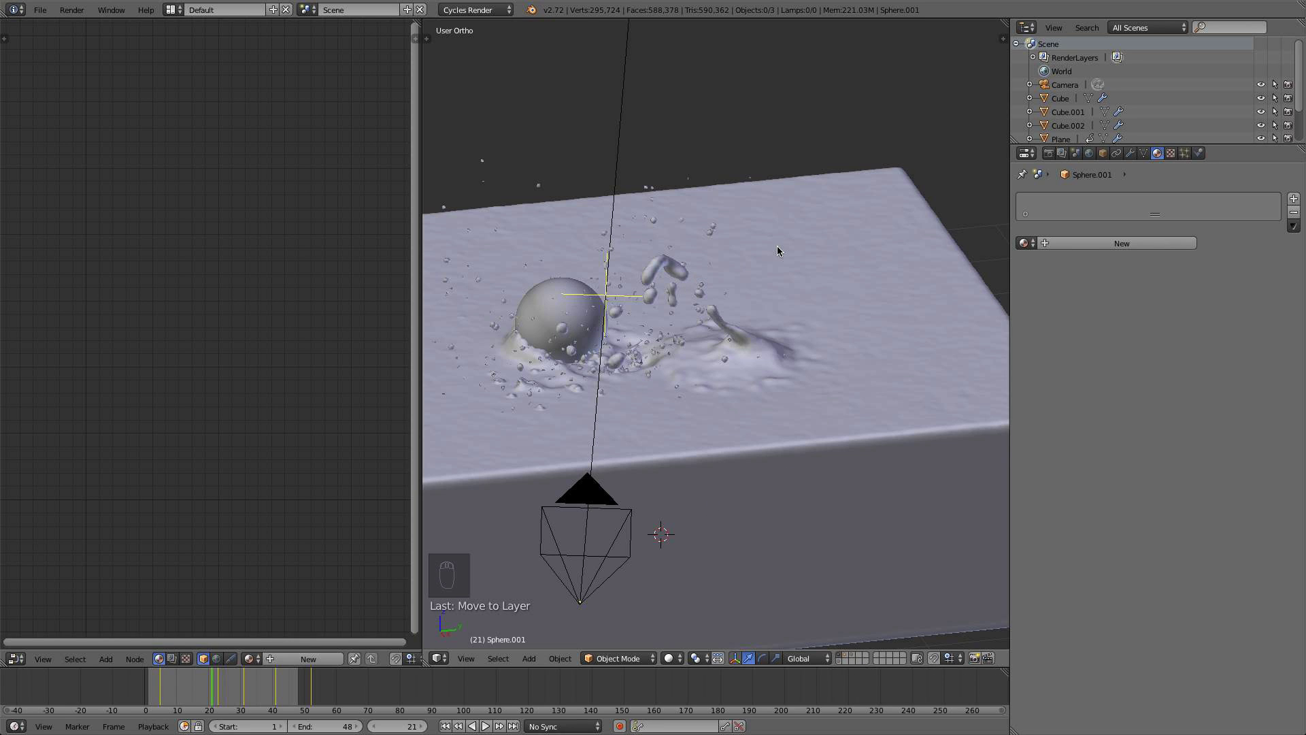
Show the gradient plane's layer and give the sphere copy a new material with an Emission surface
{"action": "left_click", "coordinate": [844, 658]}
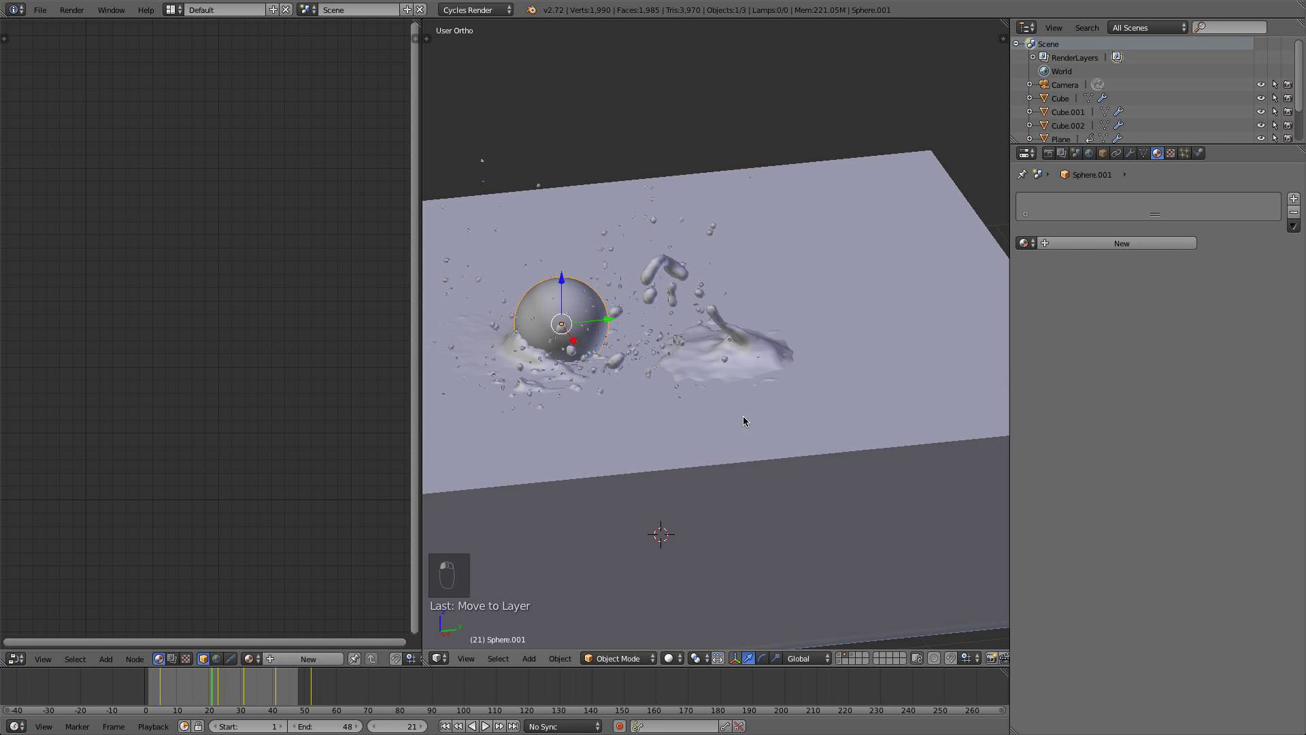
{"action": "middle_click_drag", "start_coordinate": [744, 421], "coordinate": [670, 337]}
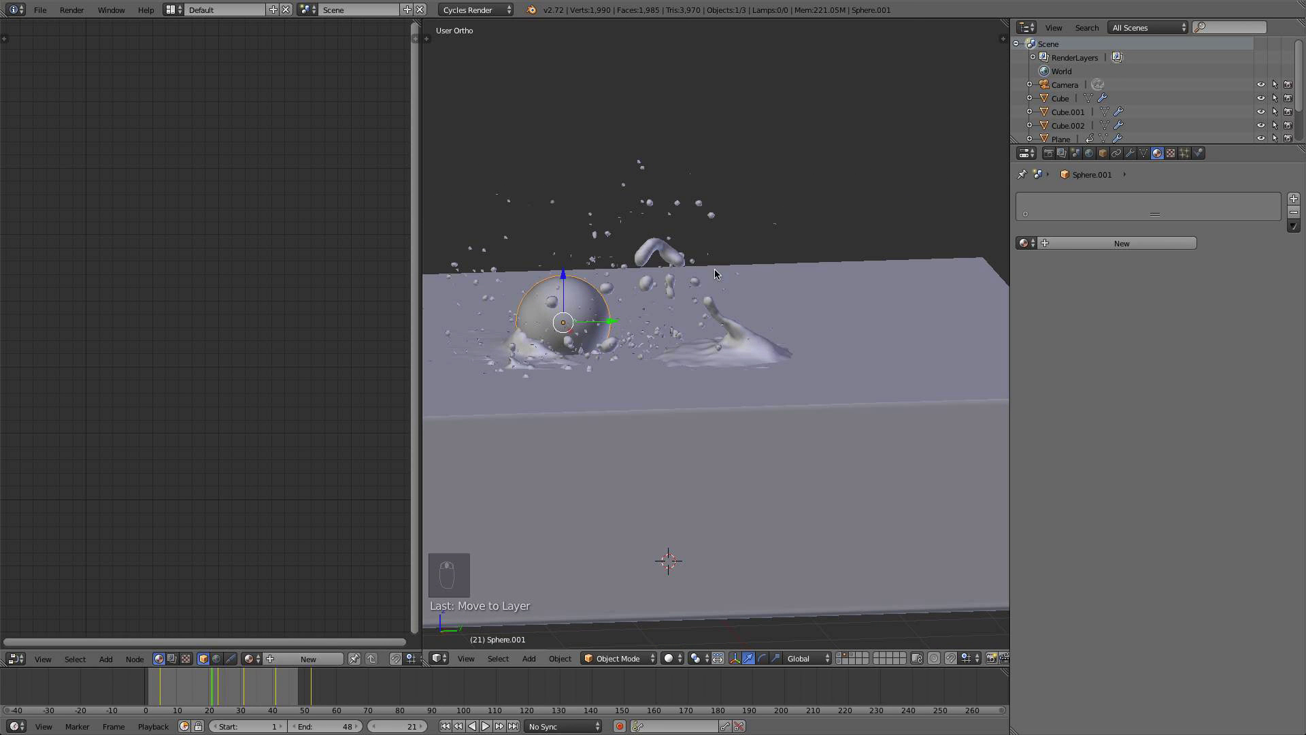
{"action": "left_click", "coordinate": [1025, 243]}
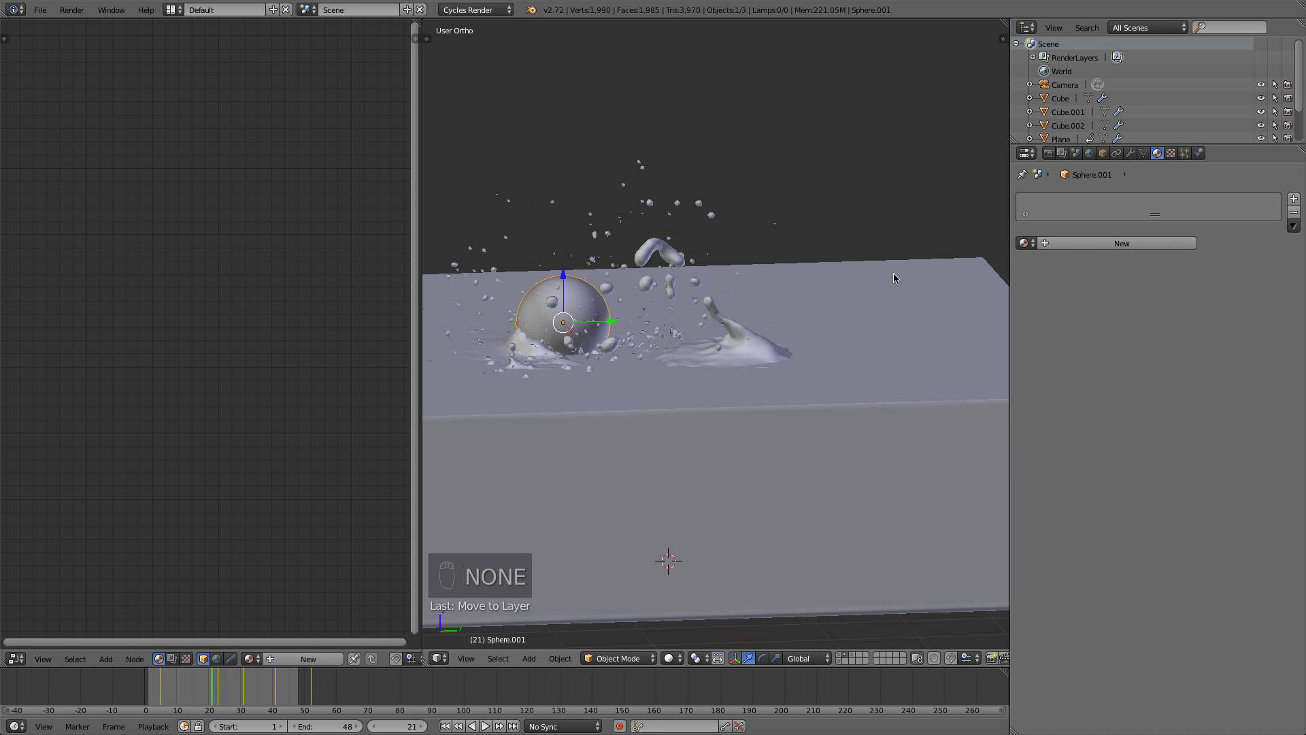
{"action": "left_click", "coordinate": [1097, 244]}
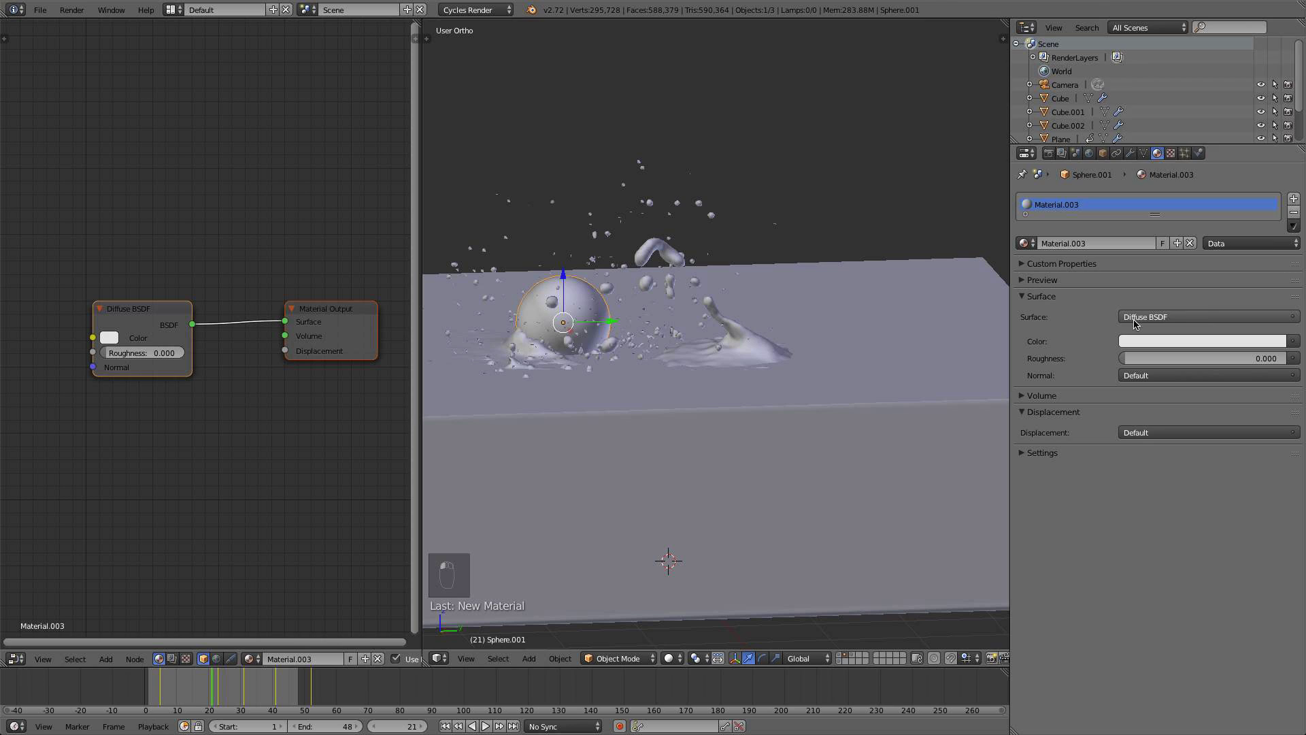
{"action": "left_click", "coordinate": [1137, 318]}
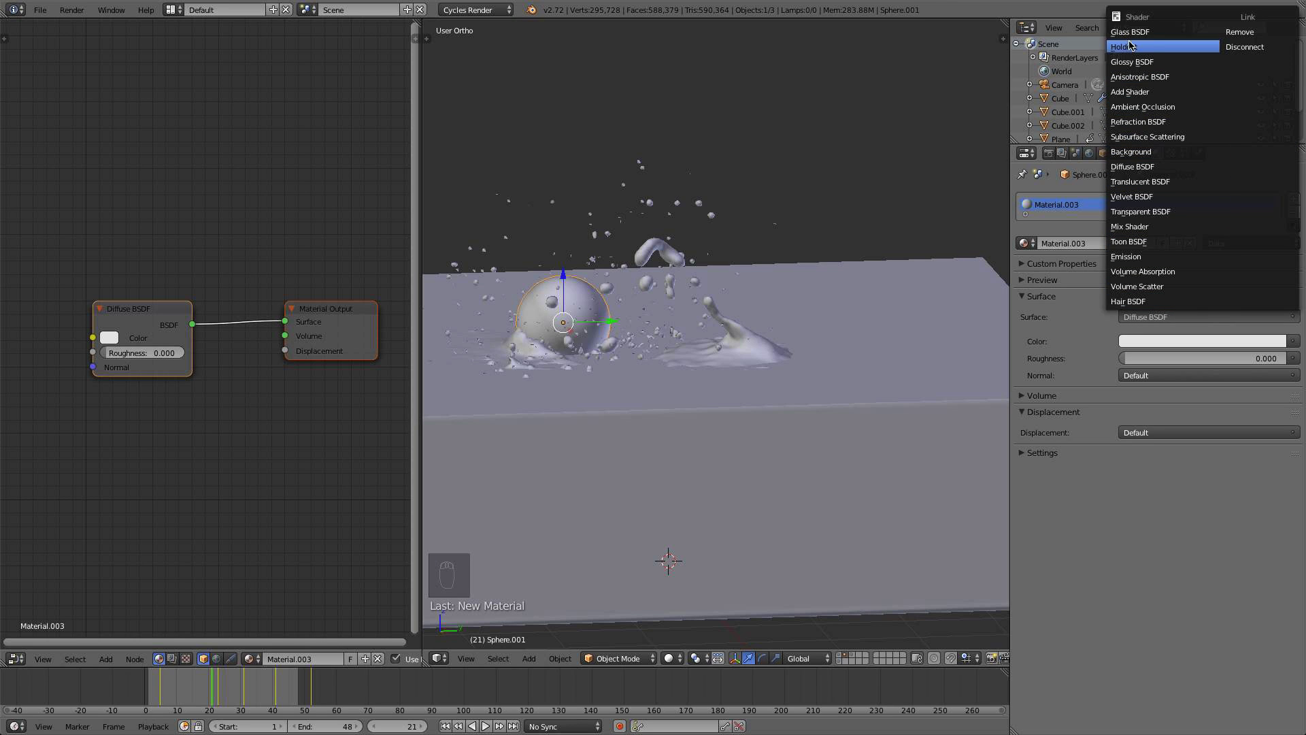
{"action": "left_click", "coordinate": [1130, 256]}
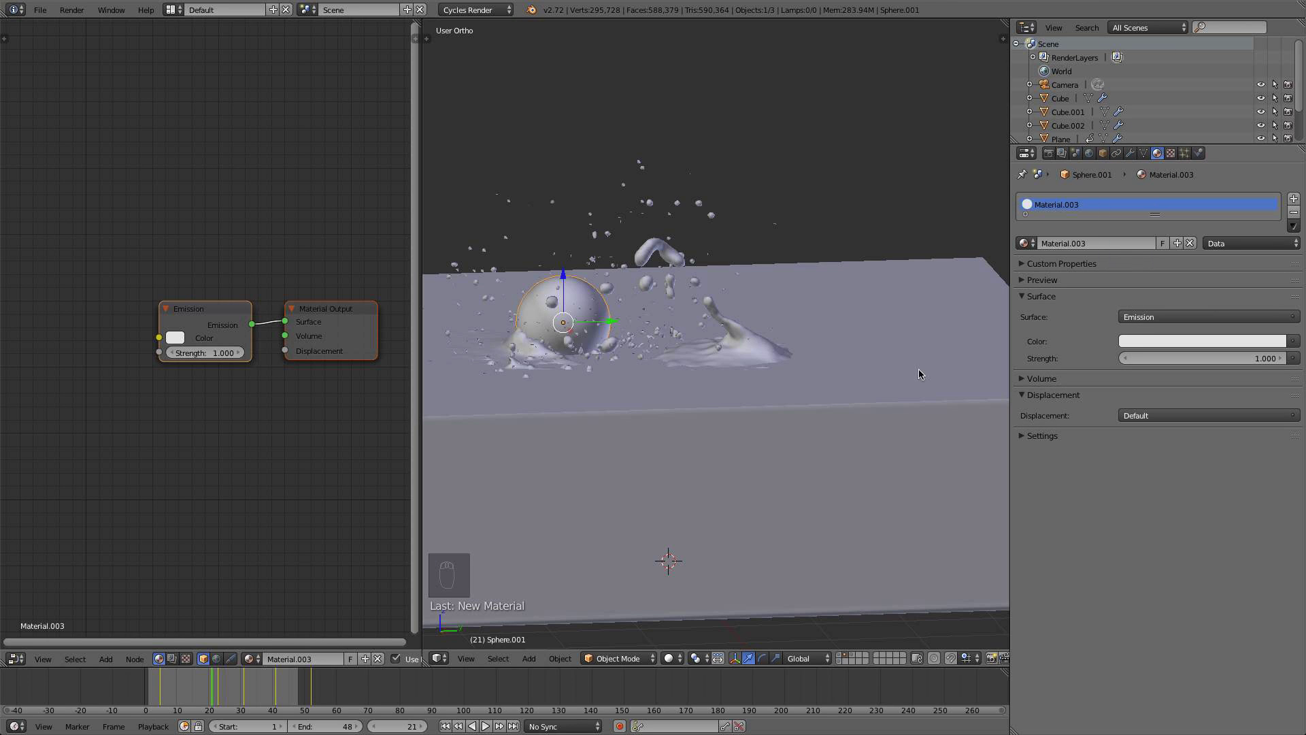
Assign the sphere copy's emission material, Material.003, to the duplicated fluid object, Cube.002
{"action": "right_click", "coordinate": [758, 346]}
{"action": "right_click", "coordinate": [703, 269]}
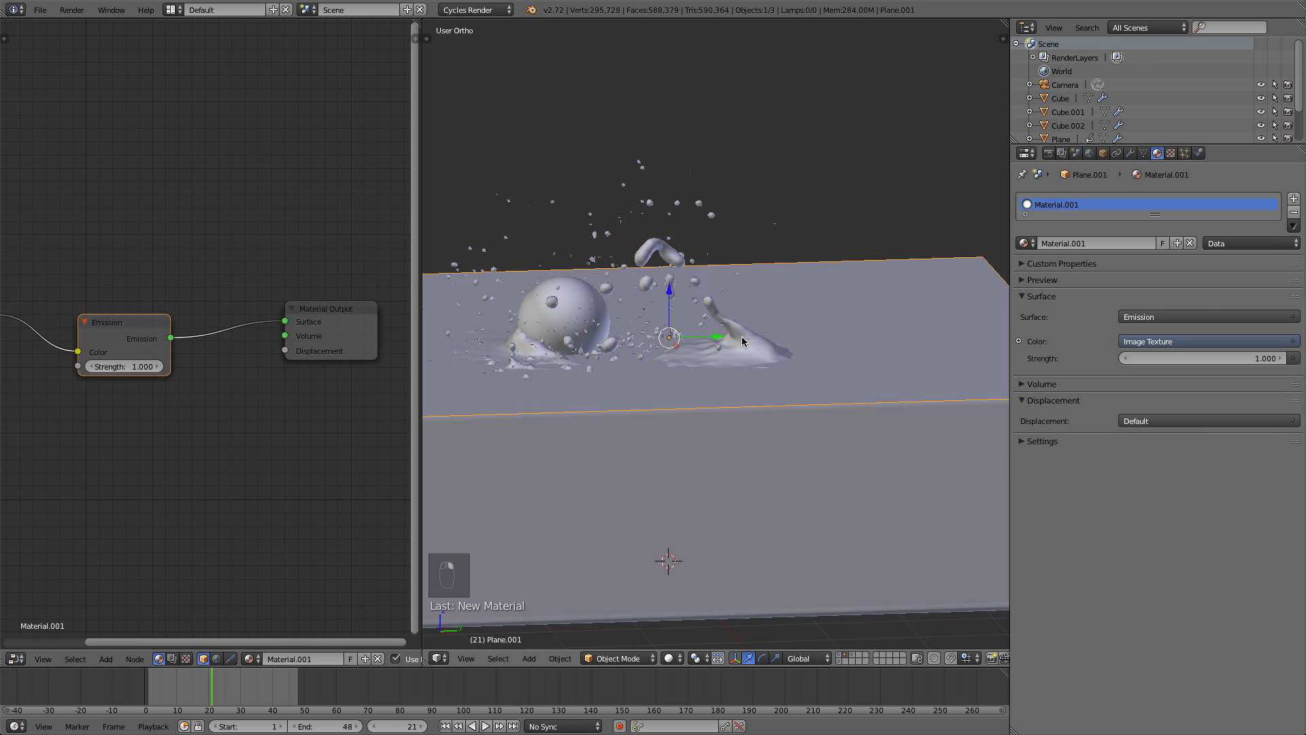
{"action": "right_click", "coordinate": [659, 249]}
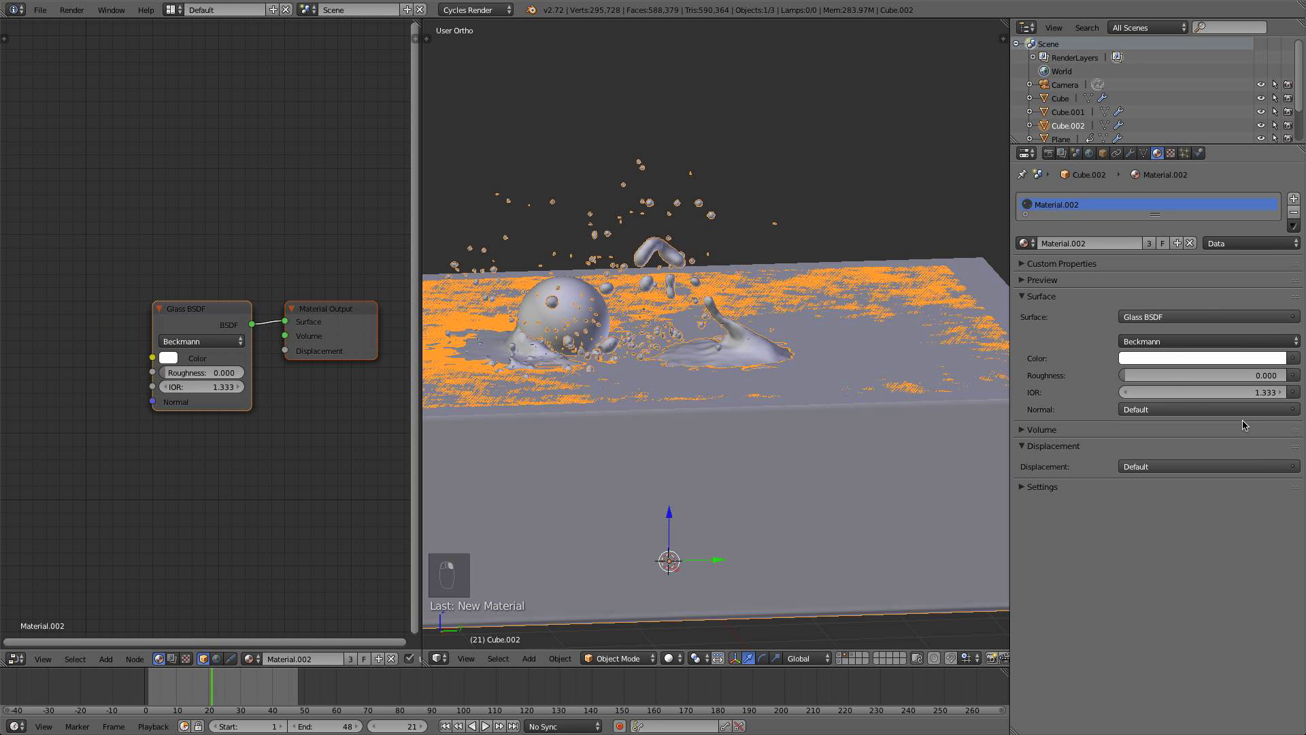
{"action": "left_click", "coordinate": [1024, 243]}
{"action": "left_click", "coordinate": [1051, 306]}
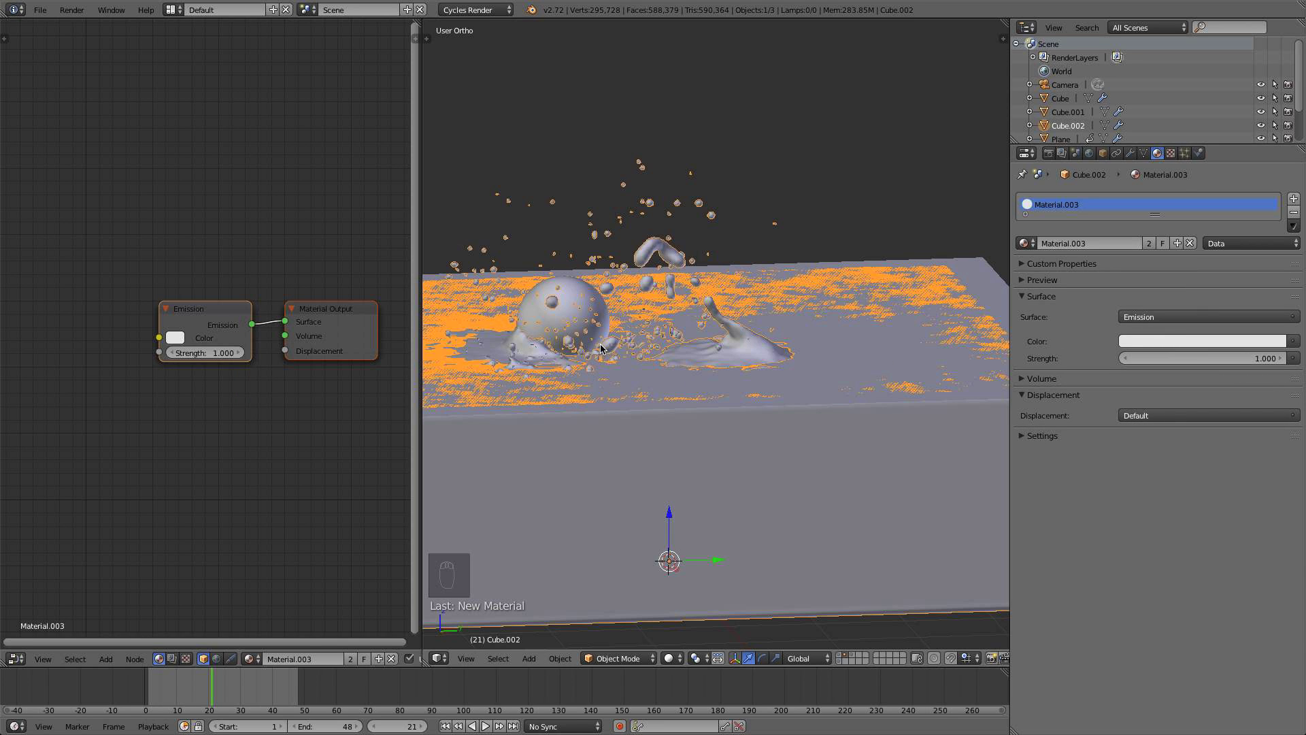
Set the gradient plane's Emission strength to 0.7 and return to the camera view
{"action": "right_click", "coordinate": [976, 265]}
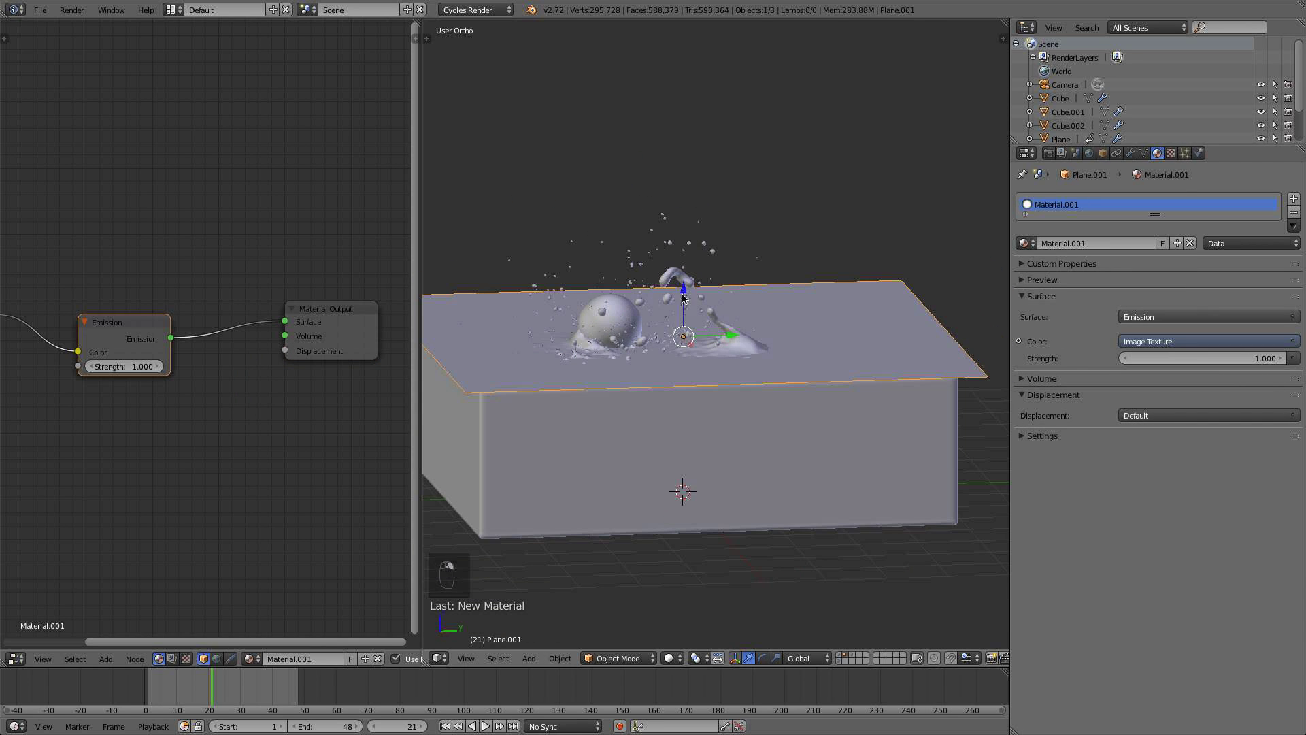
{"action": "key", "text": "KP_Decimal"}
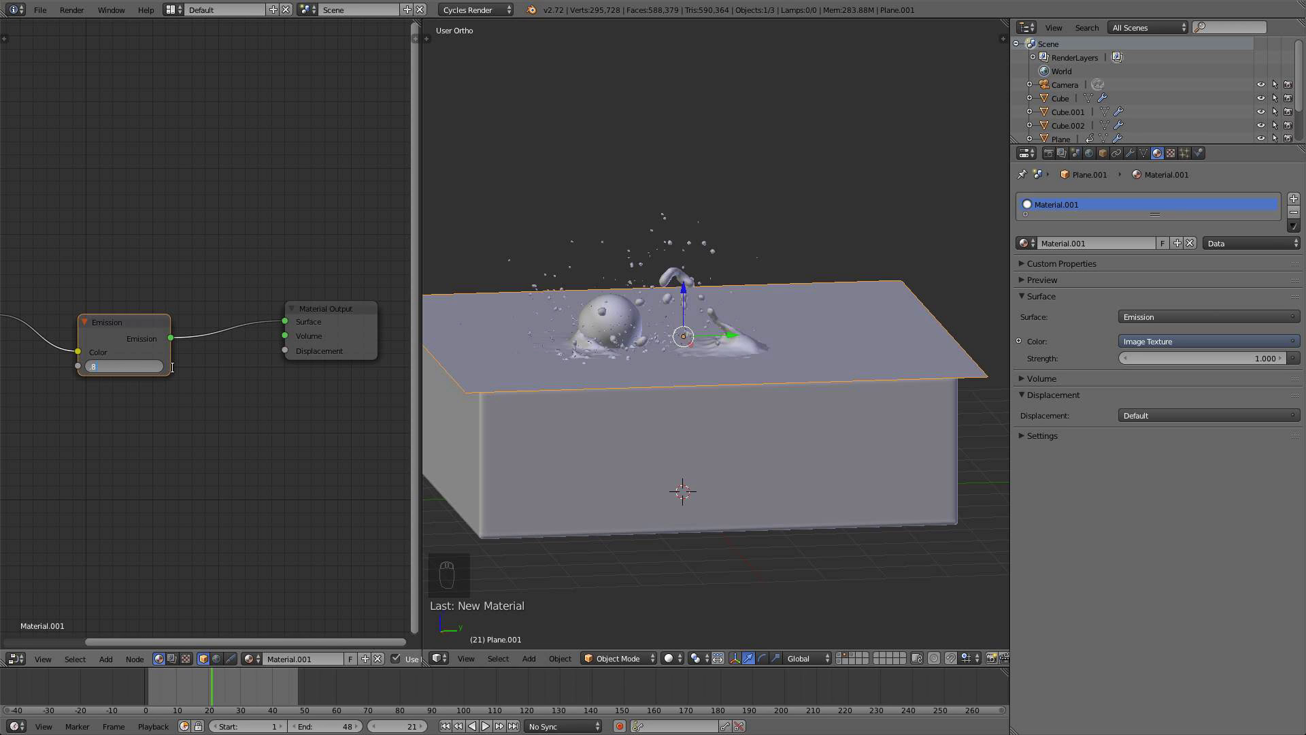
{"action": "left_click", "coordinate": [40, 9]}
{"action": "scroll", "coordinate": [656, 392], "scroll_direction": "down", "scroll_amount": 4}
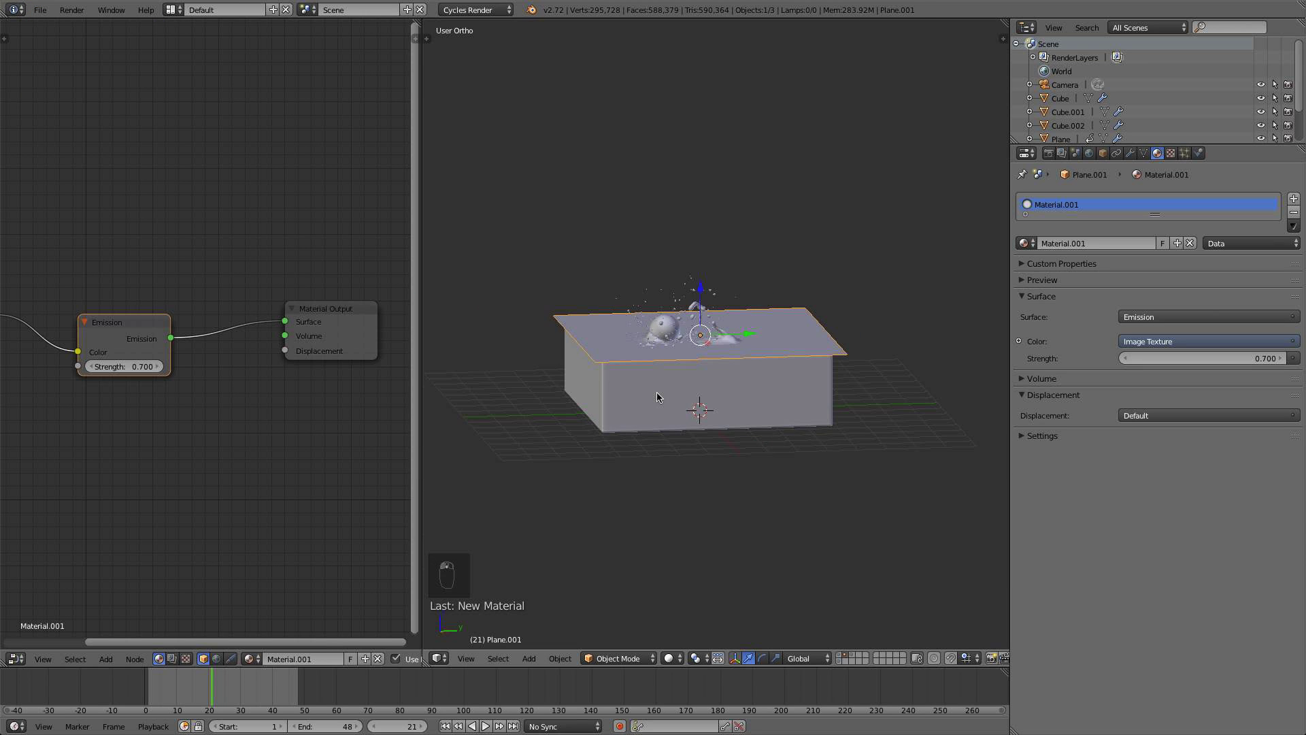
{"action": "middle_click_drag", "start_coordinate": [655, 392], "coordinate": [655, 481]}
{"action": "scroll", "coordinate": [655, 481], "scroll_direction": "up", "scroll_amount": 3}
{"action": "key", "text": "KP_0"}
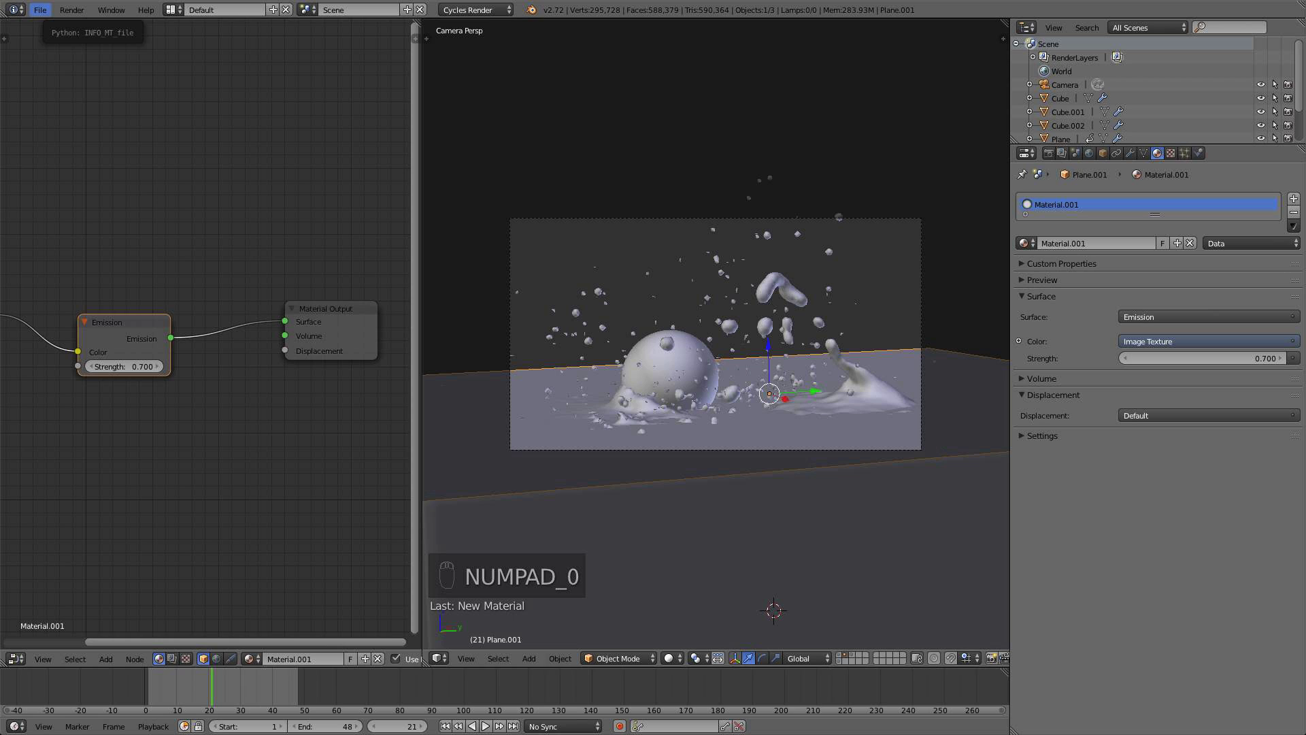
Enable nodes for the world and use an Environment Texture as the background color
{"action": "left_click", "coordinate": [1091, 153]}
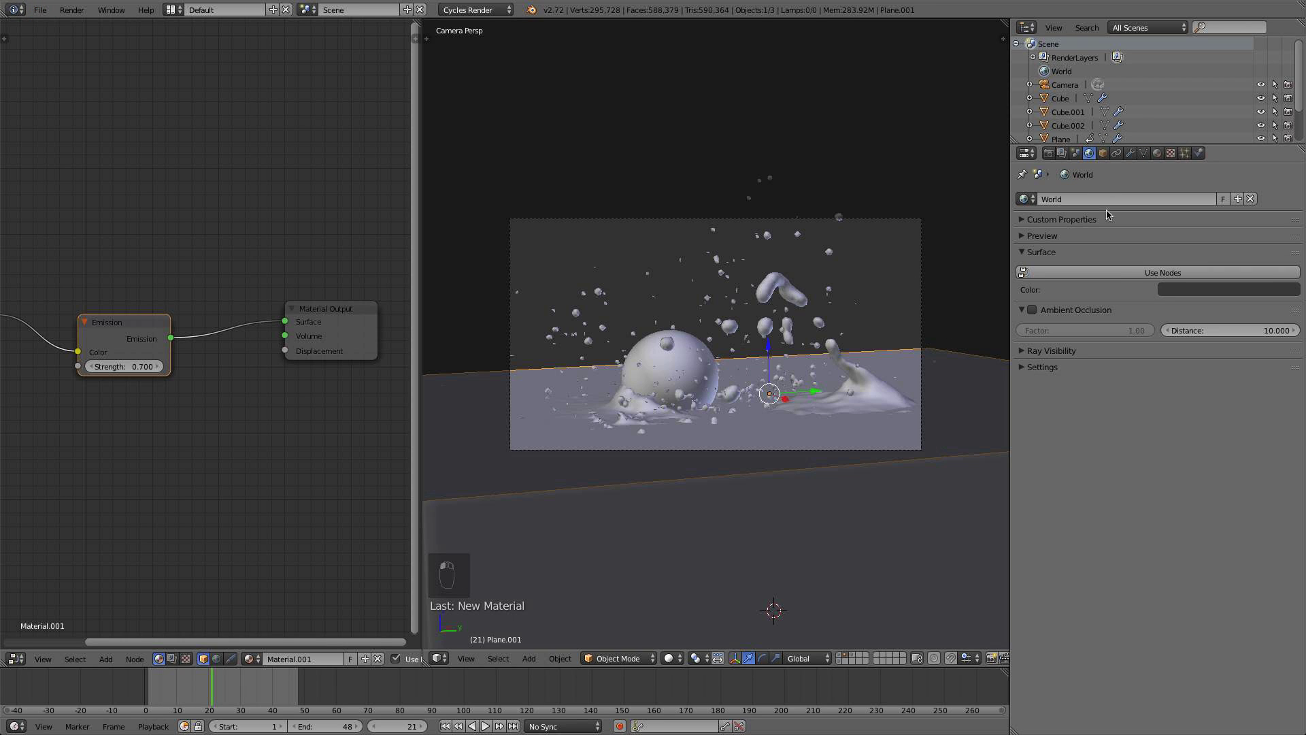
{"action": "left_click", "coordinate": [1163, 272]}
{"action": "left_click", "coordinate": [1291, 299]}
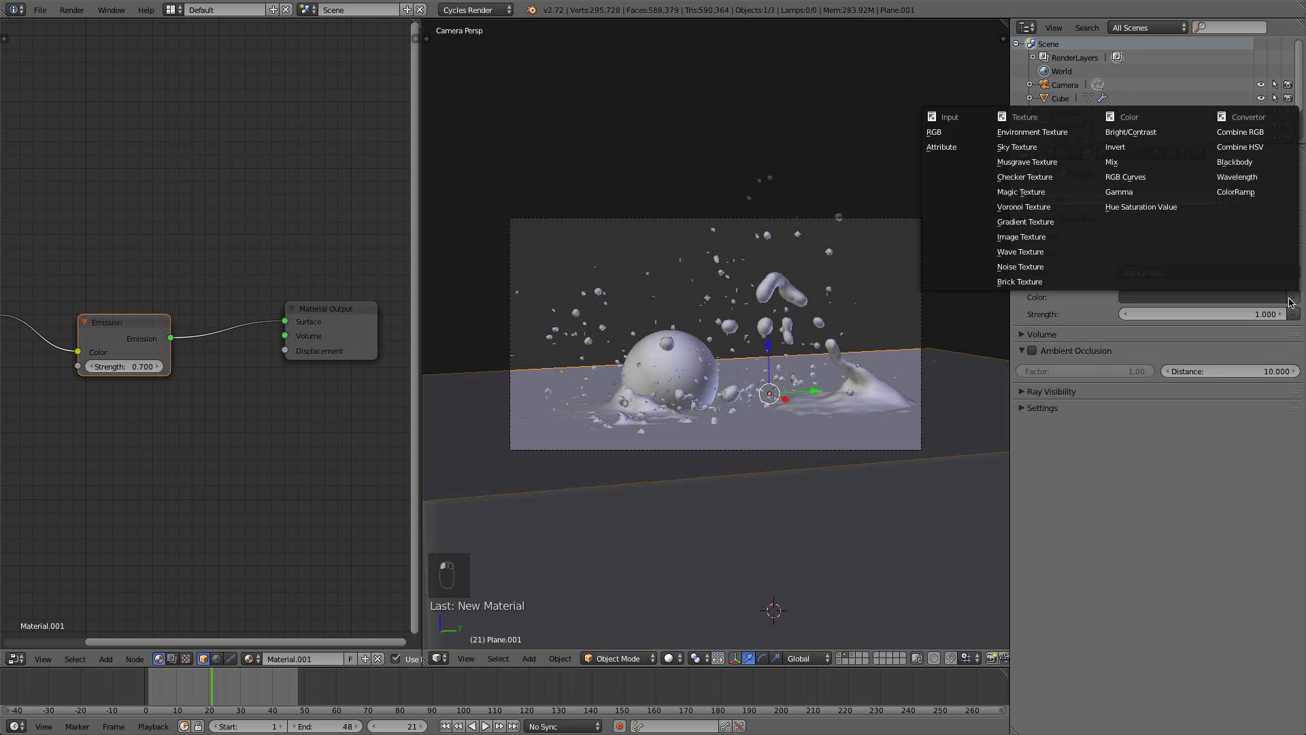
{"action": "left_click", "coordinate": [1029, 134]}
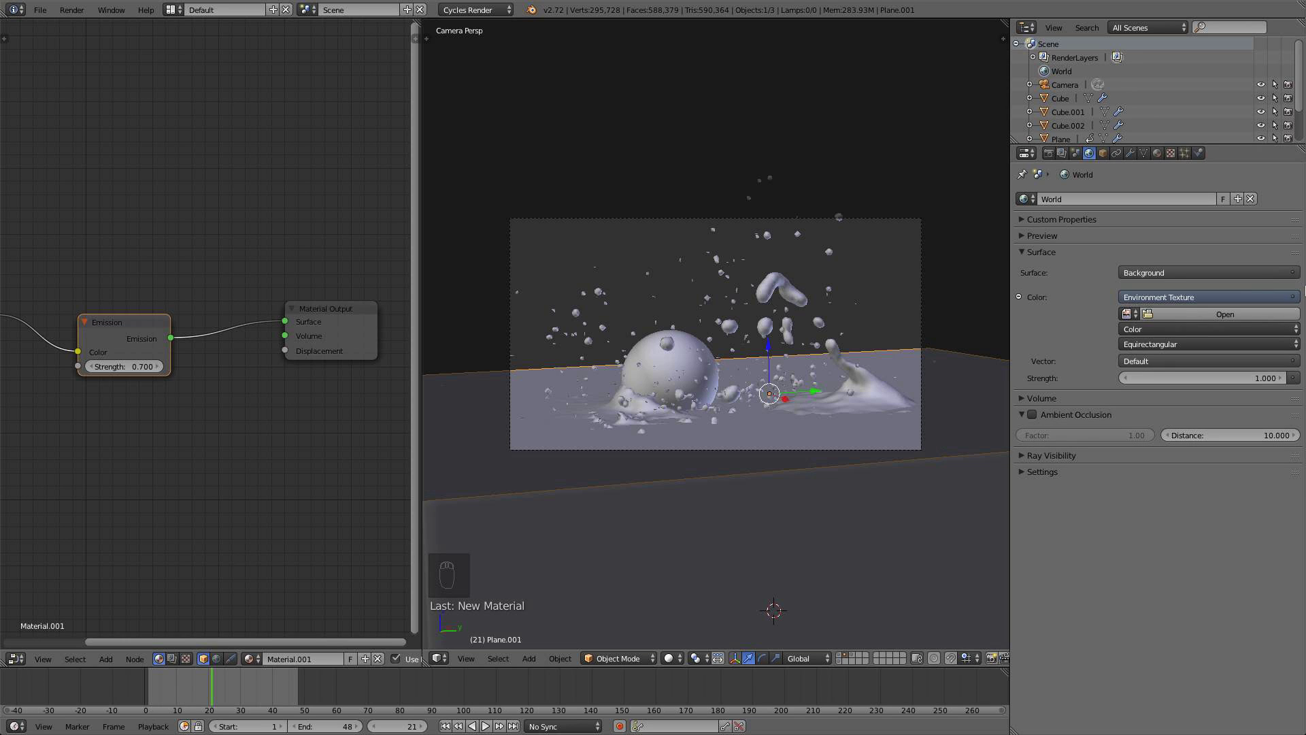
Load Etnies_Park_Center_3k.hdr from the EtniesPark_Center folder in HDR's as the environment image, browsing with thumbnails
{"action": "left_click", "coordinate": [1205, 314]}
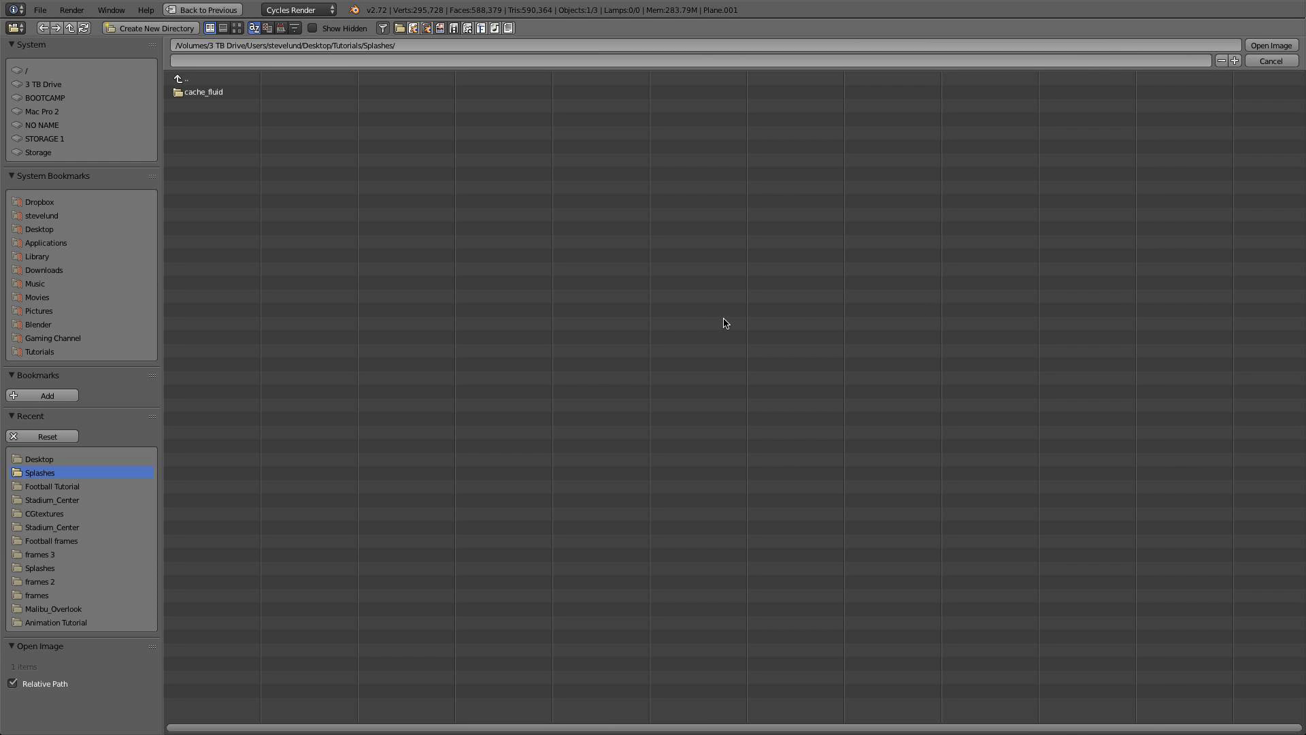
{"action": "left_click", "coordinate": [60, 501]}
{"action": "left_click", "coordinate": [52, 486]}
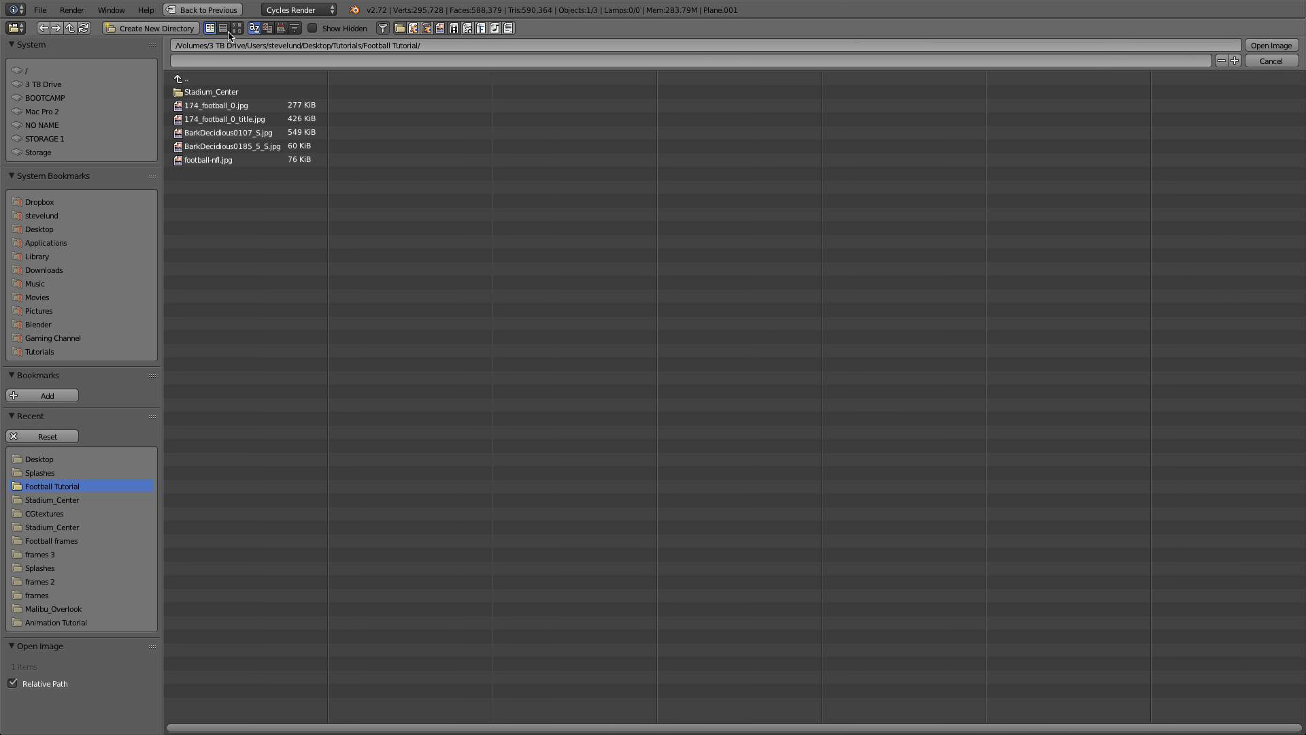
{"action": "left_click", "coordinate": [237, 28]}
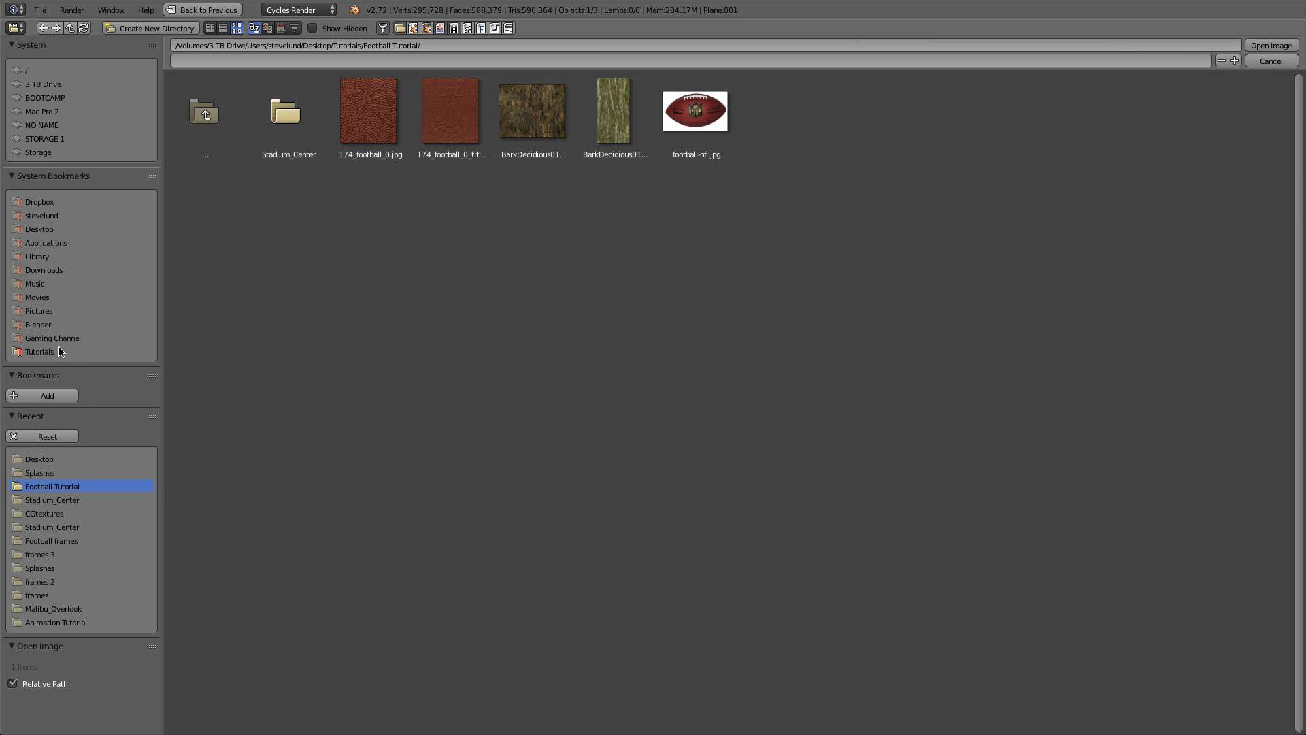
{"action": "left_click", "coordinate": [53, 325]}
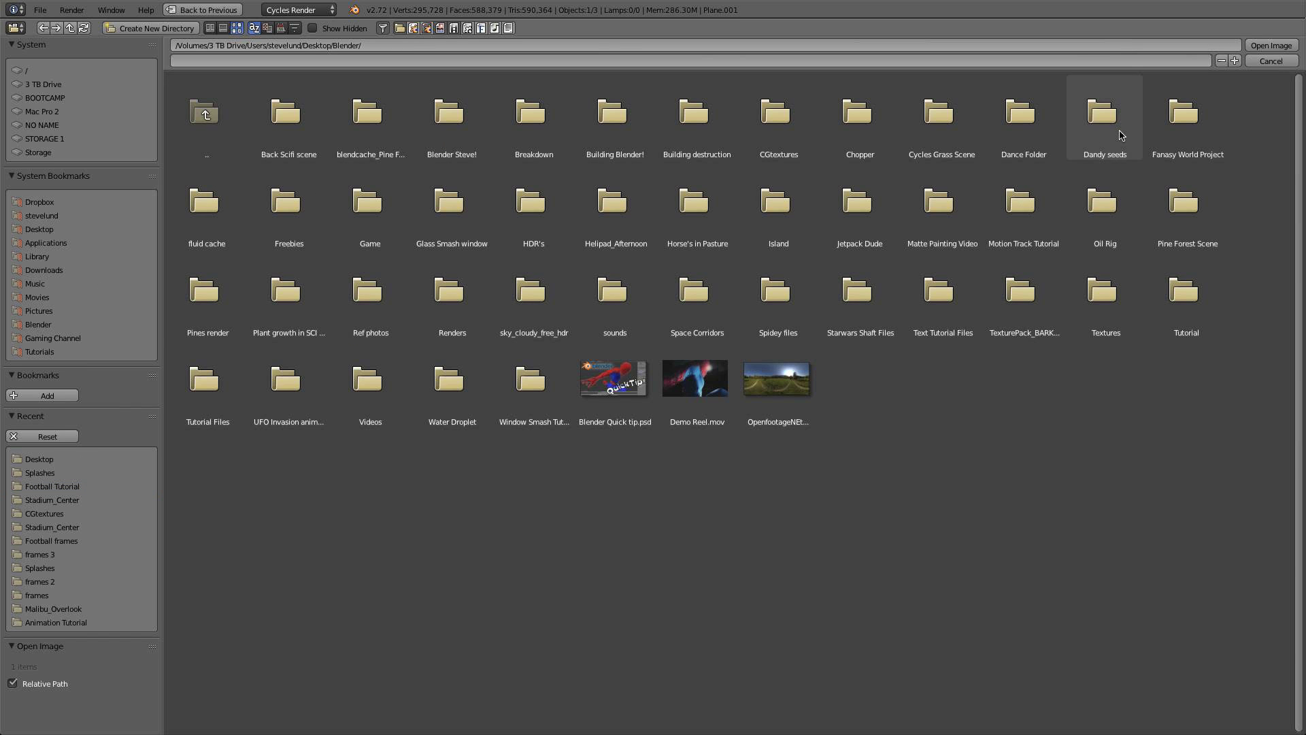
{"action": "left_click", "coordinate": [546, 227]}
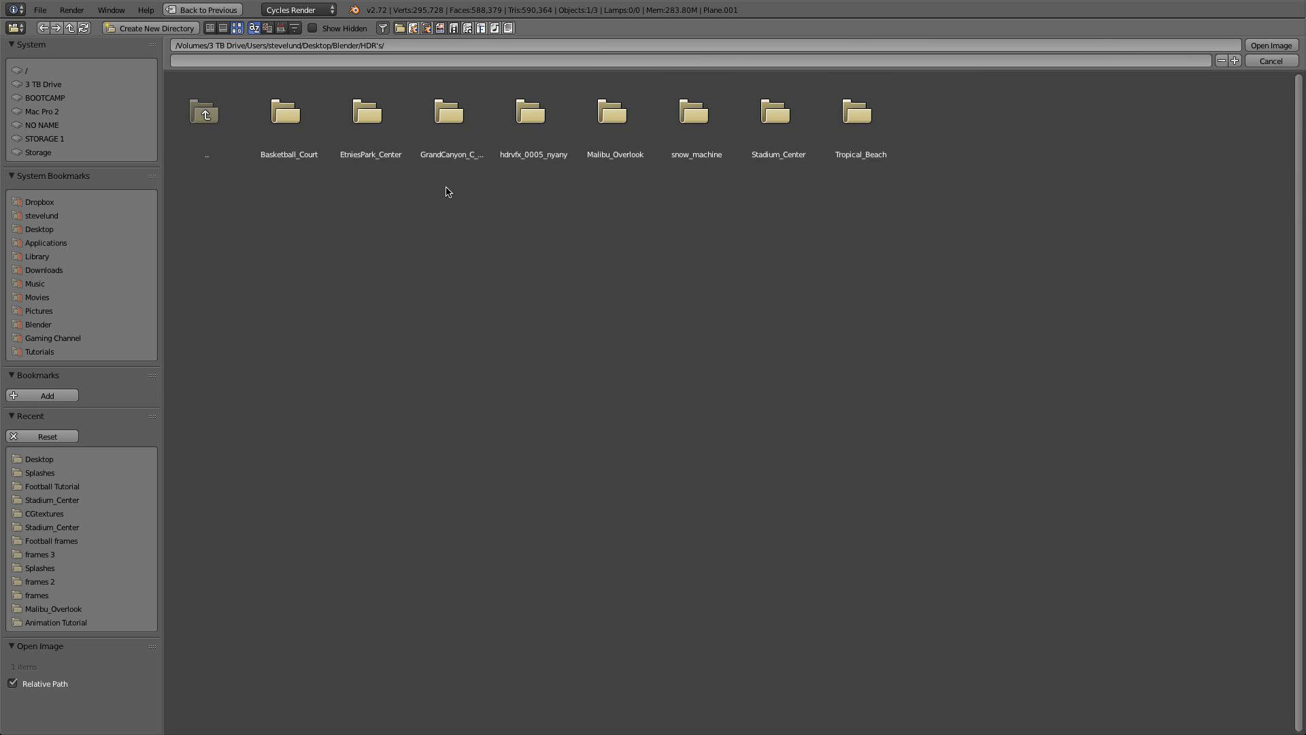
{"action": "left_click", "coordinate": [370, 117]}
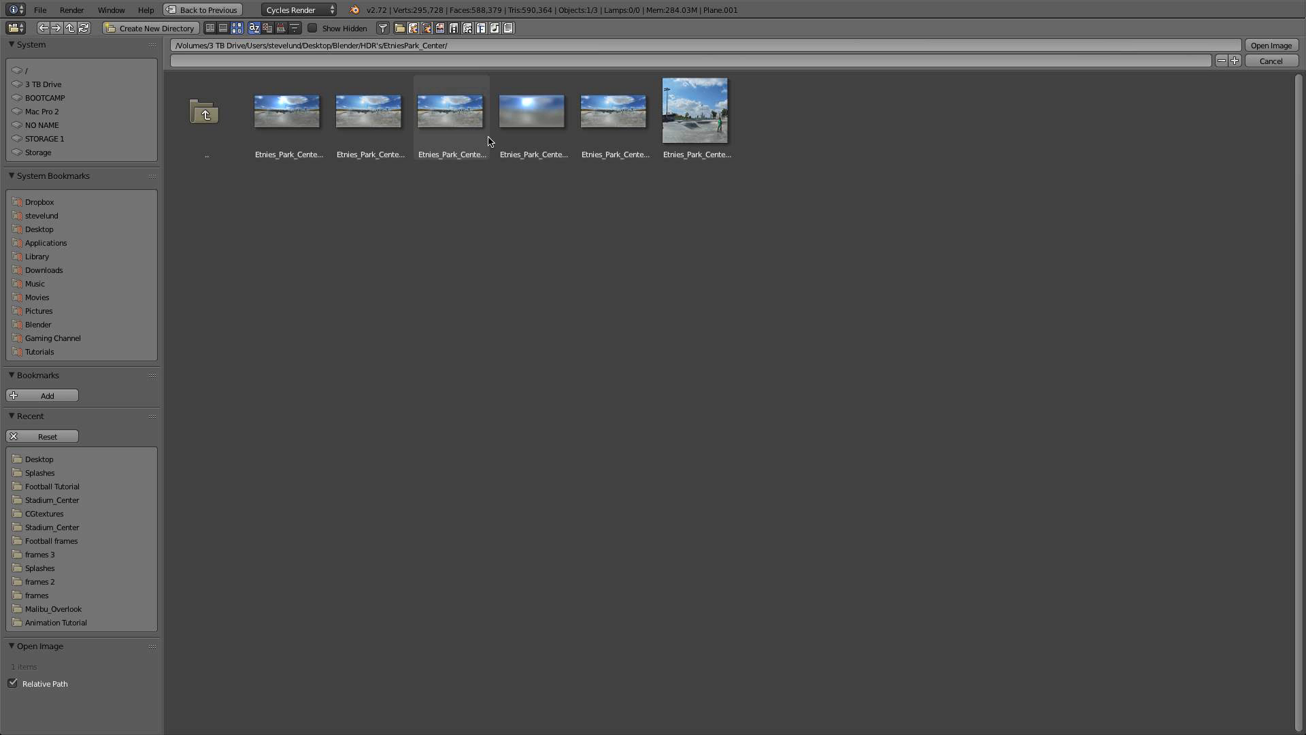
{"action": "double_click", "coordinate": [302, 119]}
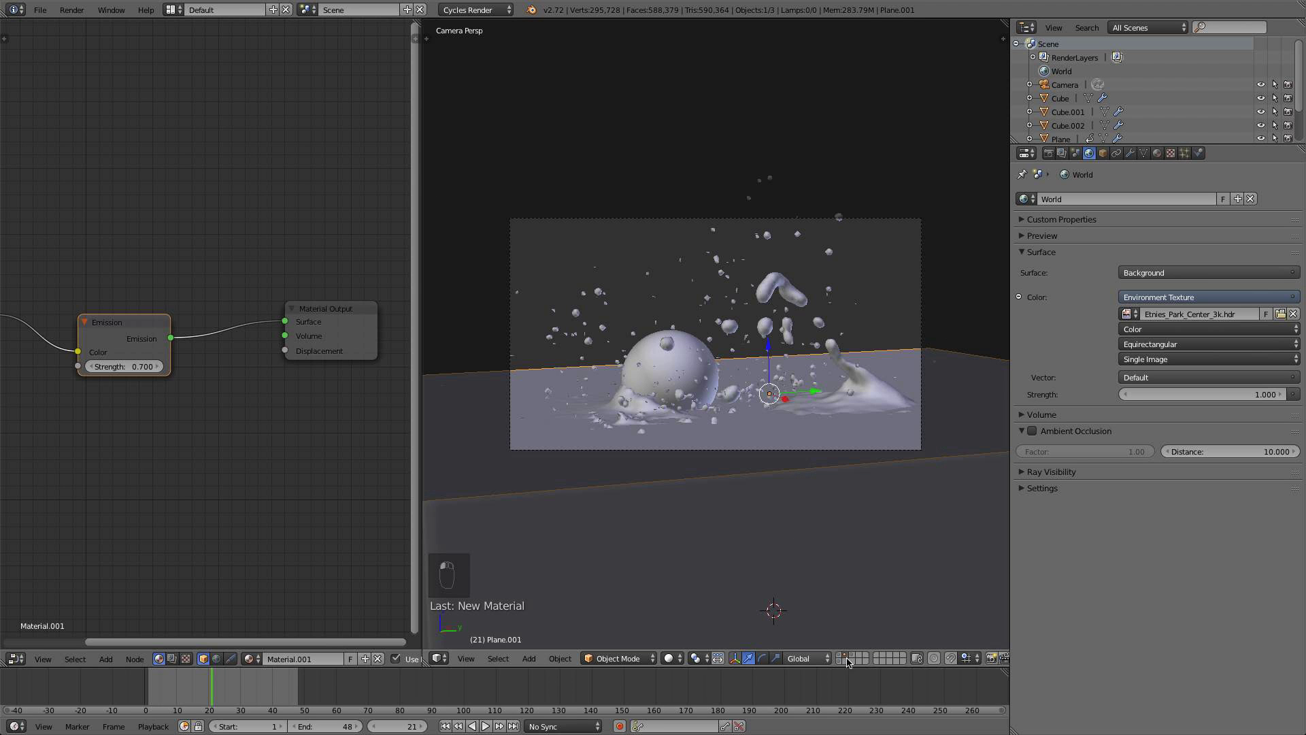
Show an empty layer, display the world's node tree and add a Texture Coordinate node well before the Environment Texture node
{"action": "left_click", "coordinate": [859, 657]}
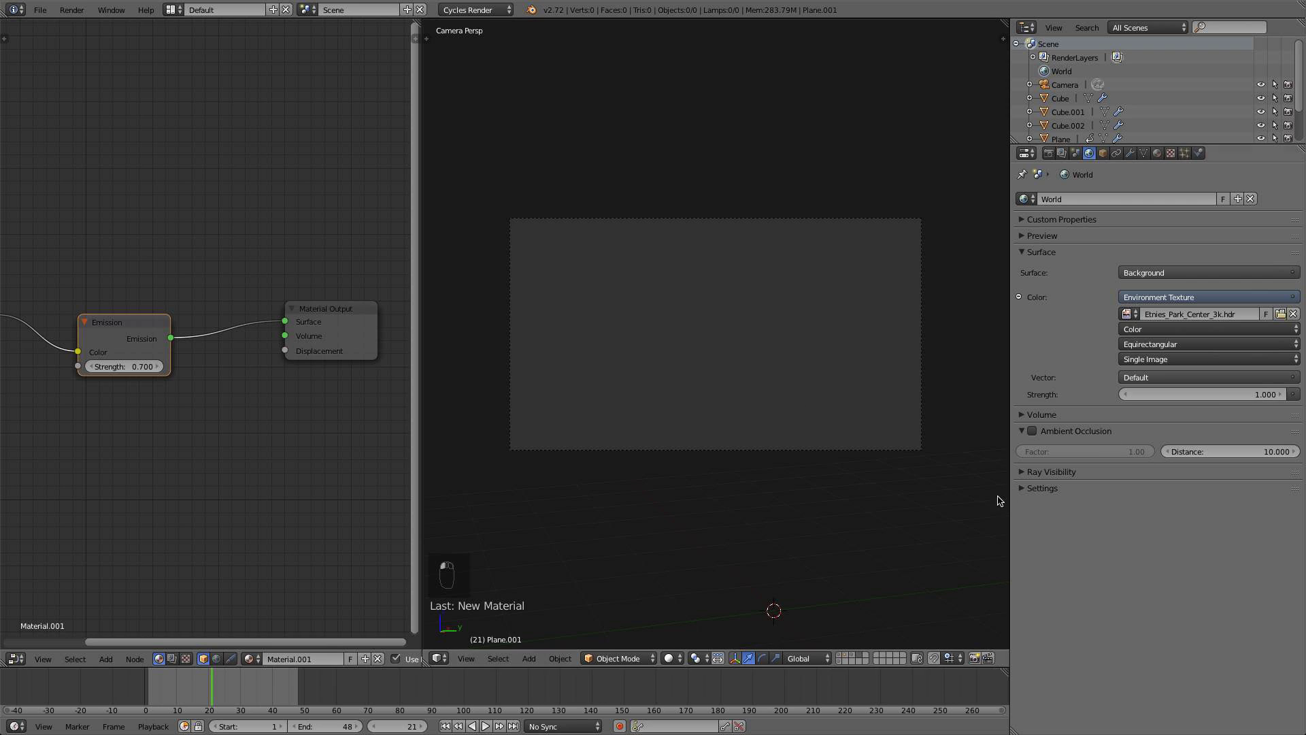
{"action": "left_click", "coordinate": [217, 659]}
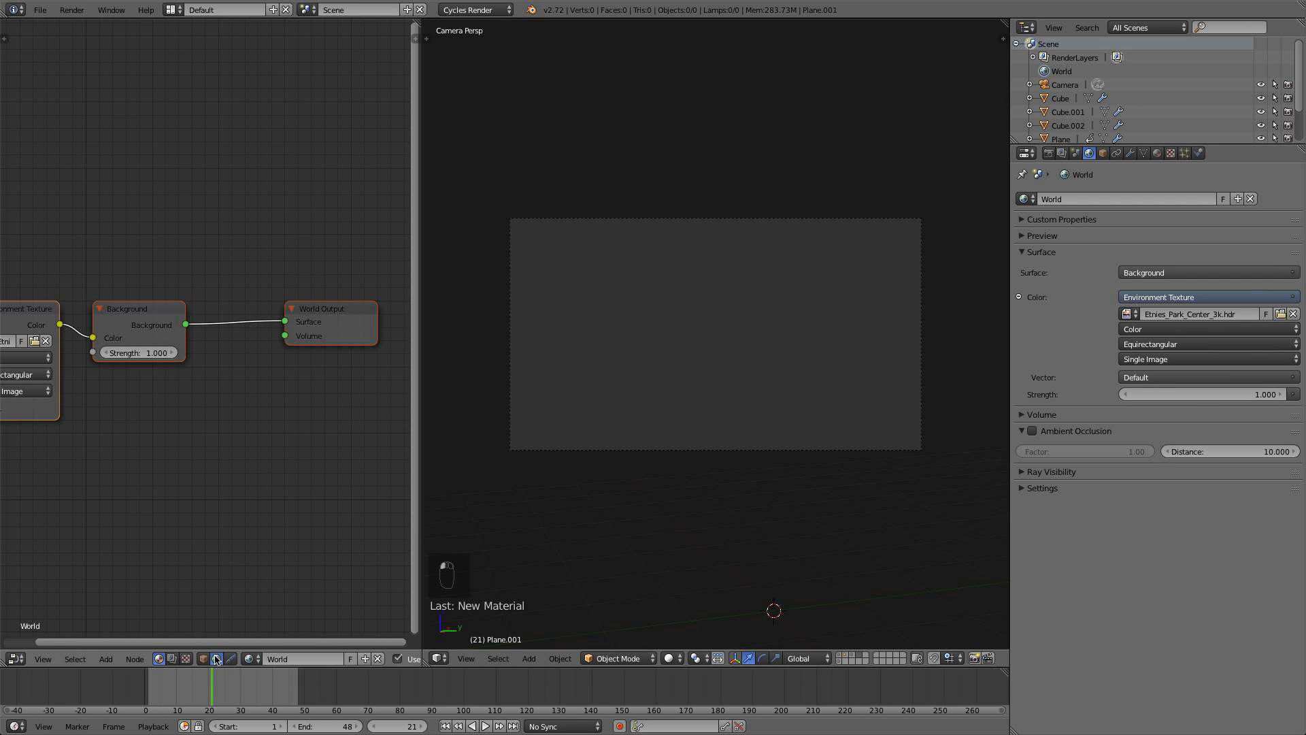
{"action": "key", "text": "Home"}
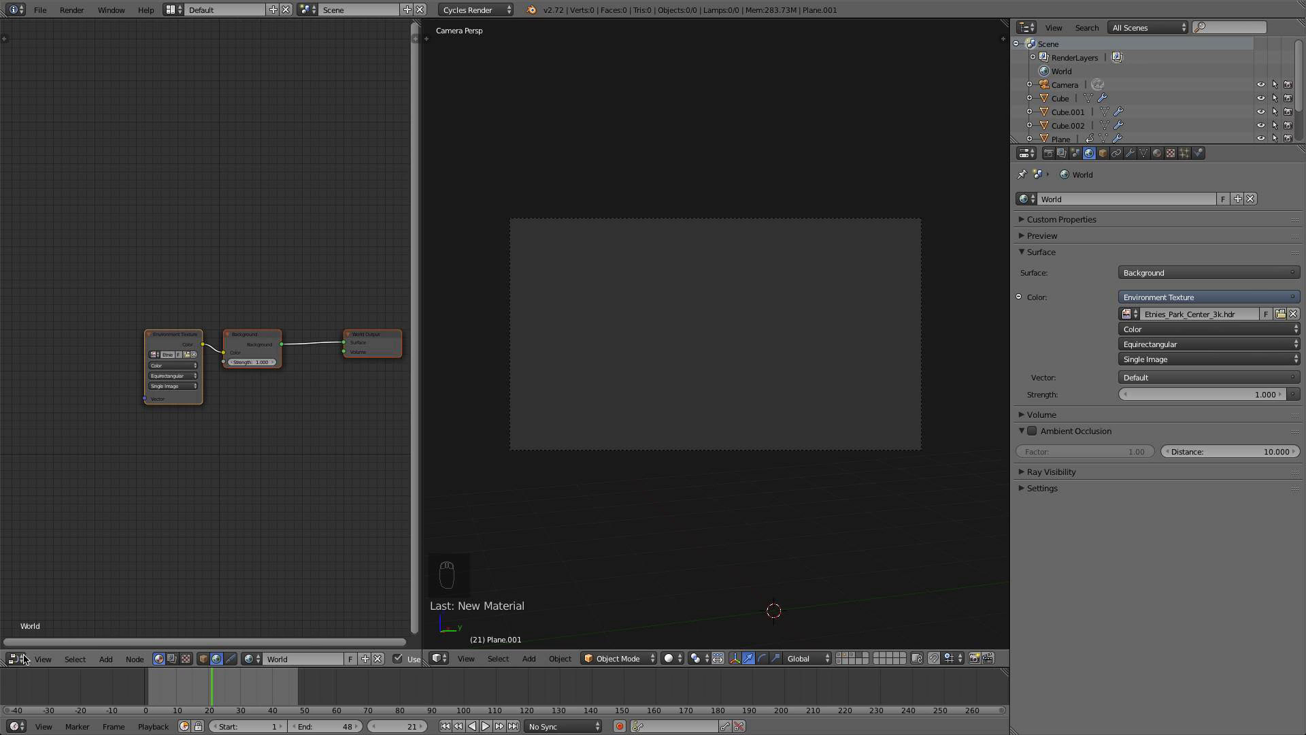
{"action": "key", "text": "shift+a"}
{"action": "mouse_move", "coordinate": [86, 368]}
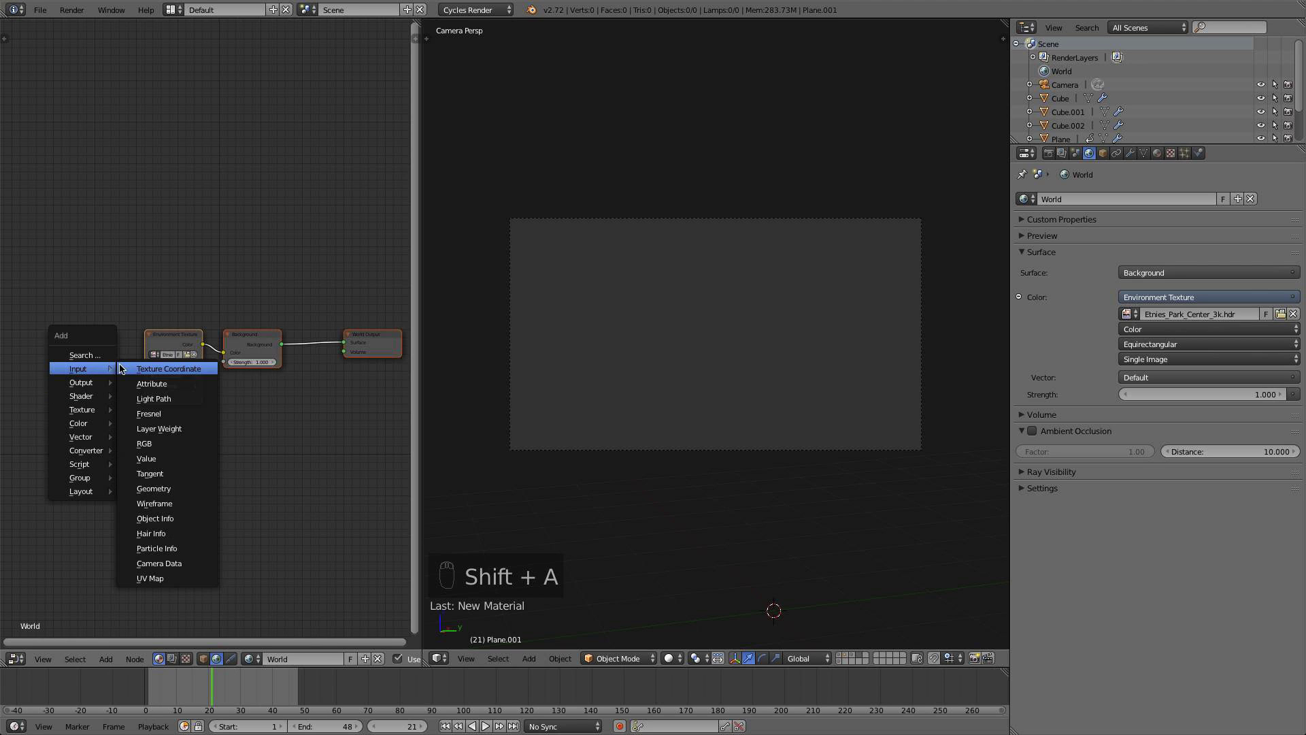
{"action": "left_click", "coordinate": [130, 368]}
{"action": "left_click", "coordinate": [38, 339]}
{"action": "middle_click_drag", "start_coordinate": [83, 342], "coordinate": [179, 333]}
{"action": "left_click_drag", "start_coordinate": [158, 339], "coordinate": [27, 332]}
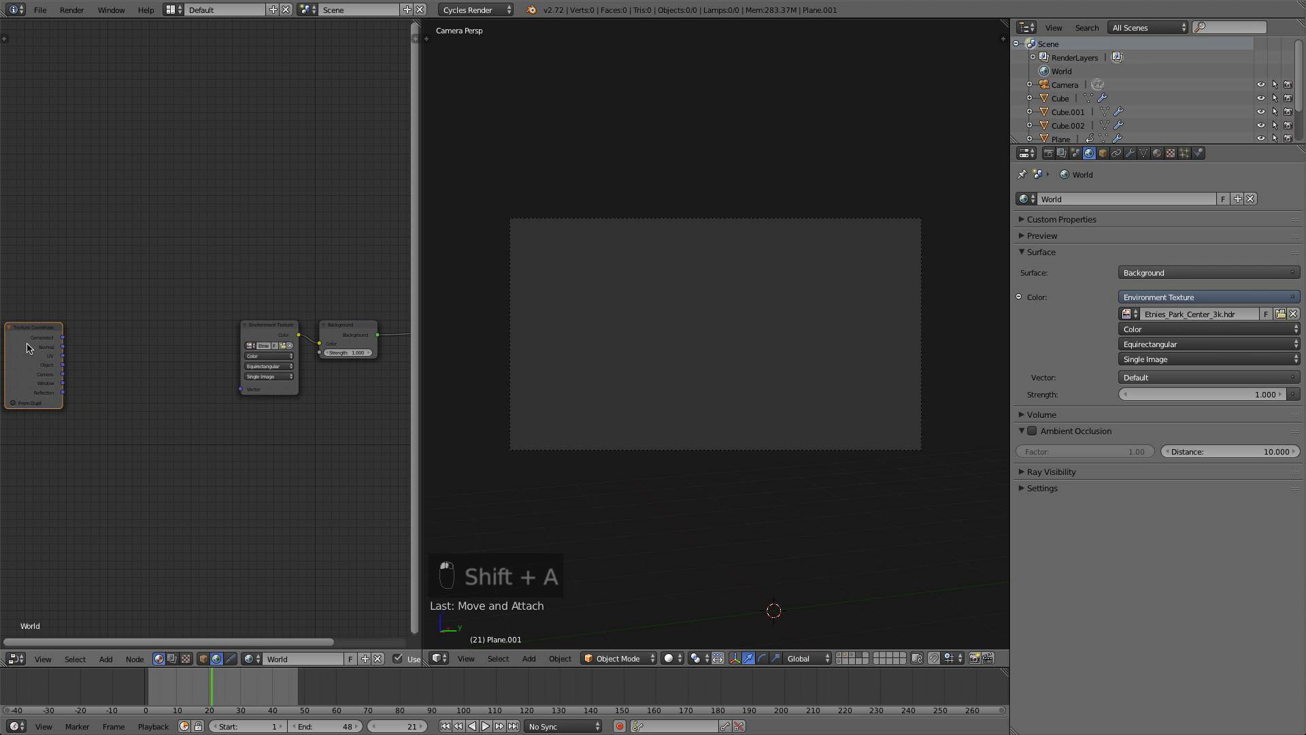
Add a Mapping node and link it between the Texture Coordinate's Generated output and the Environment Texture's Vector input
{"action": "key", "text": "shift+a"}
{"action": "mouse_move", "coordinate": [142, 484]}
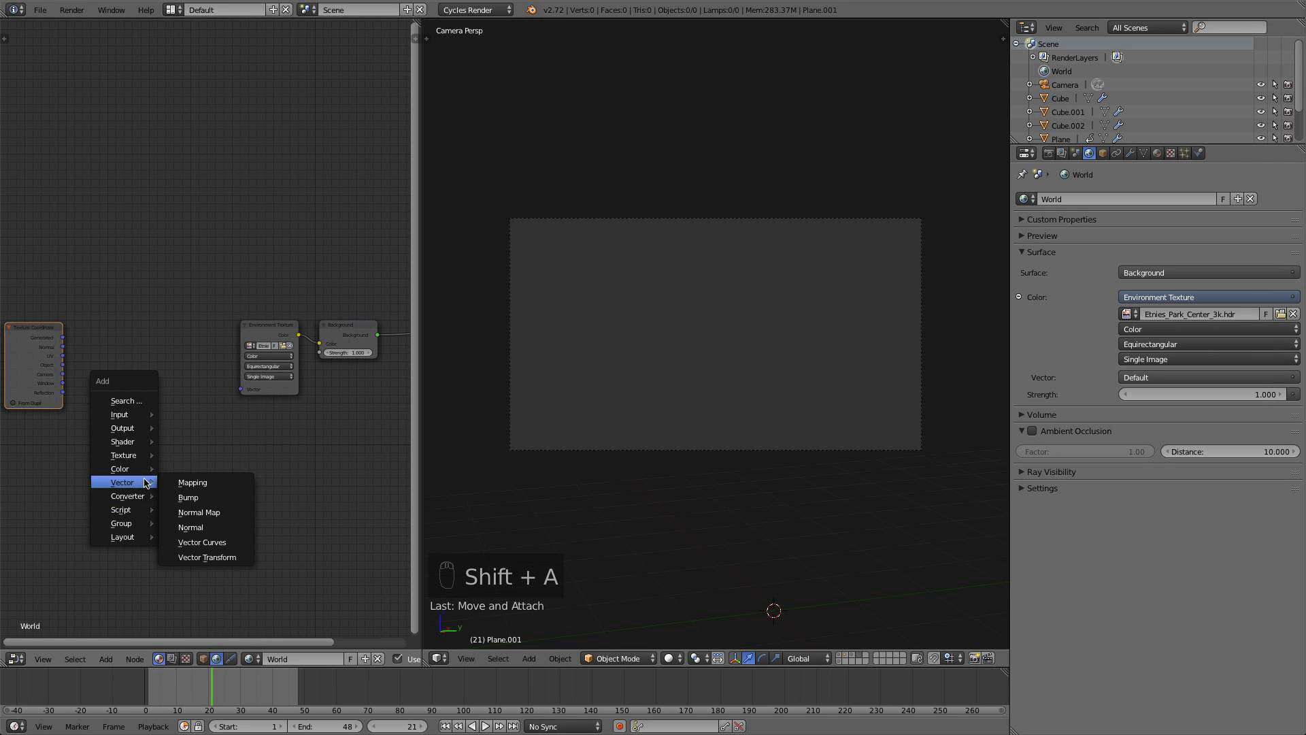
{"action": "left_click", "coordinate": [194, 491]}
{"action": "left_click", "coordinate": [74, 341]}
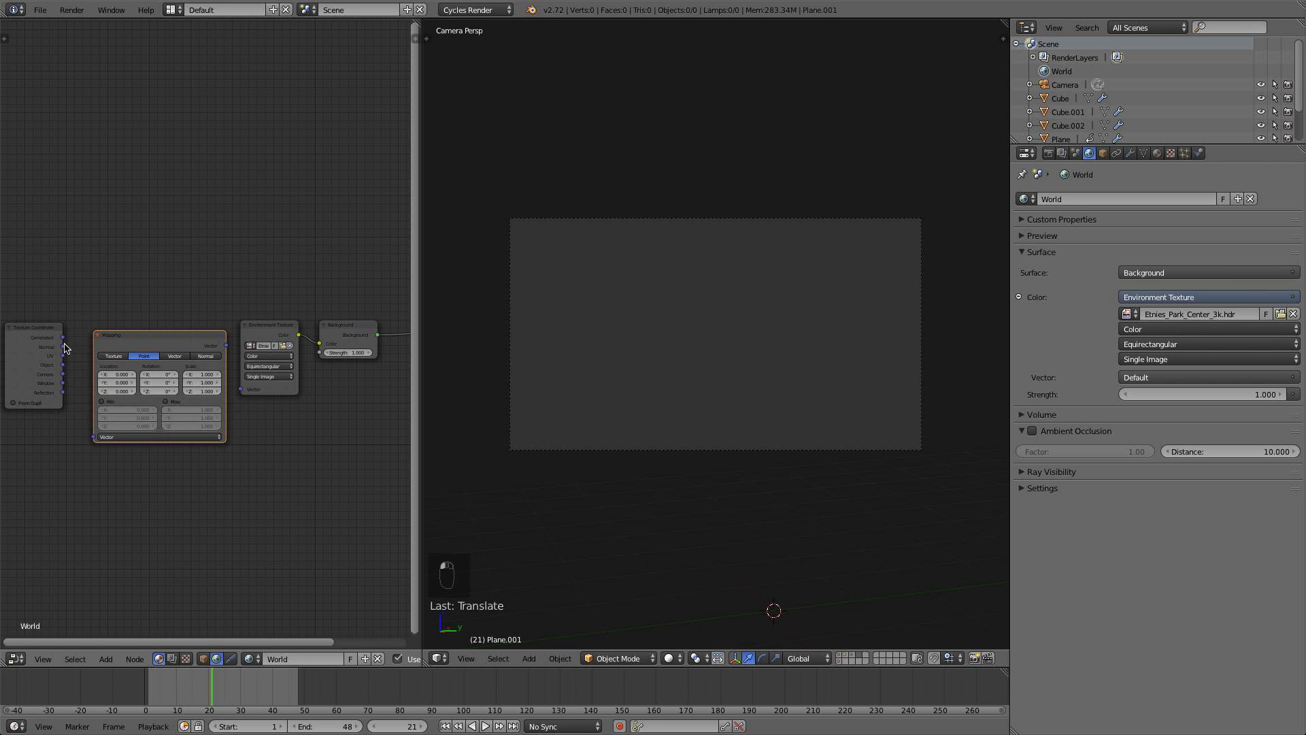
{"action": "left_click_drag", "start_coordinate": [64, 337], "coordinate": [74, 336]}
{"action": "left_click_drag", "start_coordinate": [96, 443], "coordinate": [94, 440]}
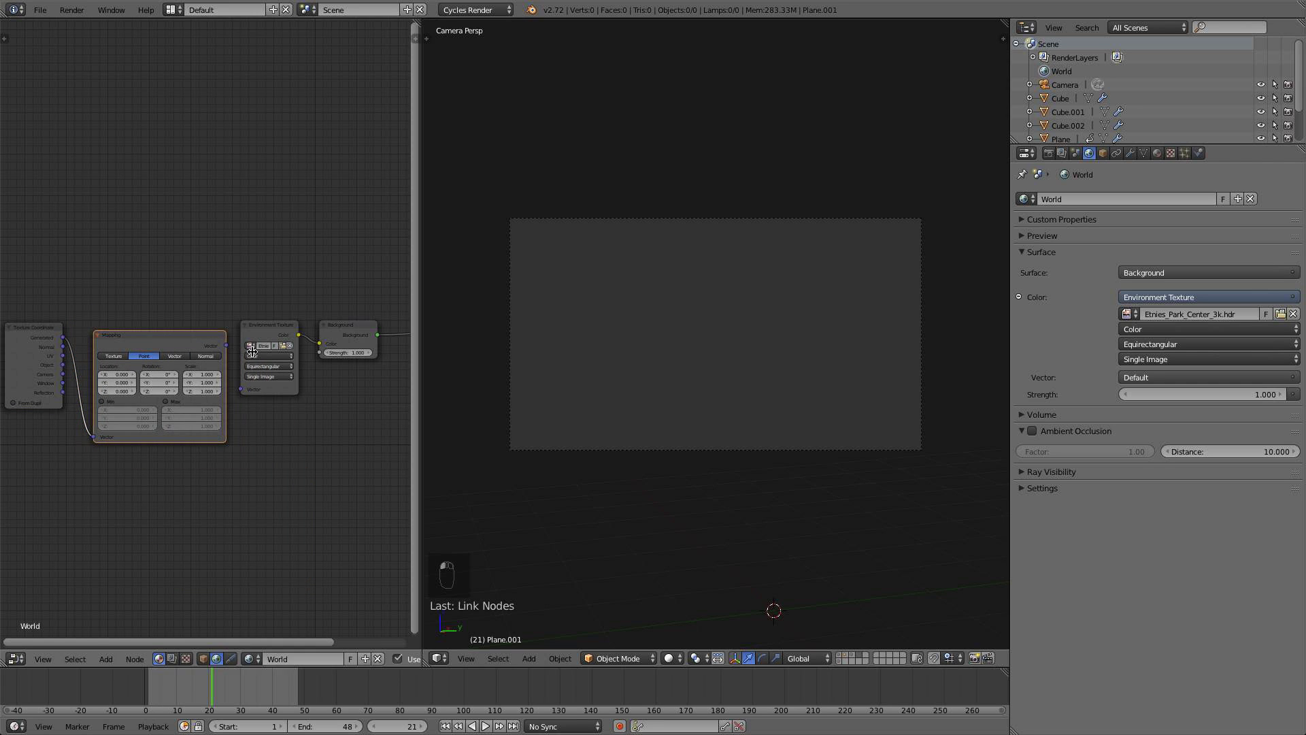
{"action": "left_click_drag", "start_coordinate": [224, 345], "coordinate": [241, 390]}
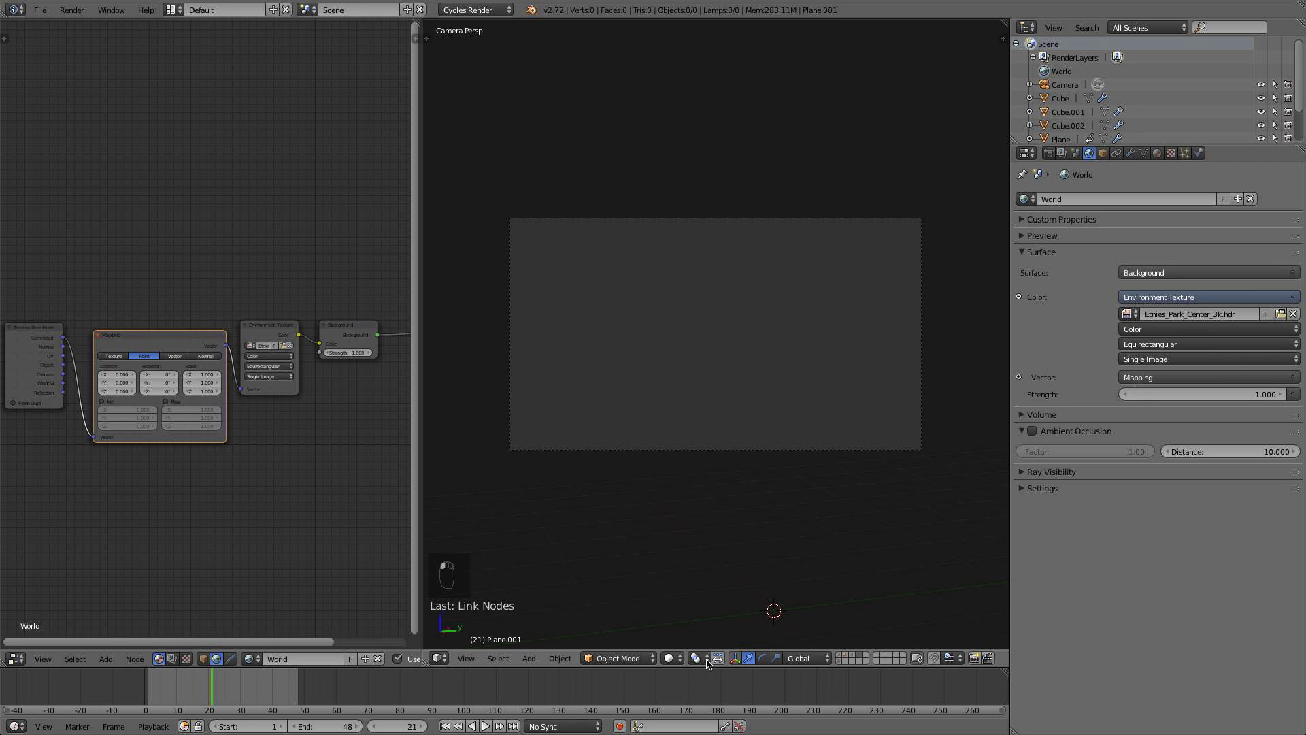
Preview the background in Rendered shading and rotate the environment mapping to X 16°, Y -9° and Z 247°
{"action": "left_click", "coordinate": [669, 658]}
{"action": "left_click", "coordinate": [677, 562]}
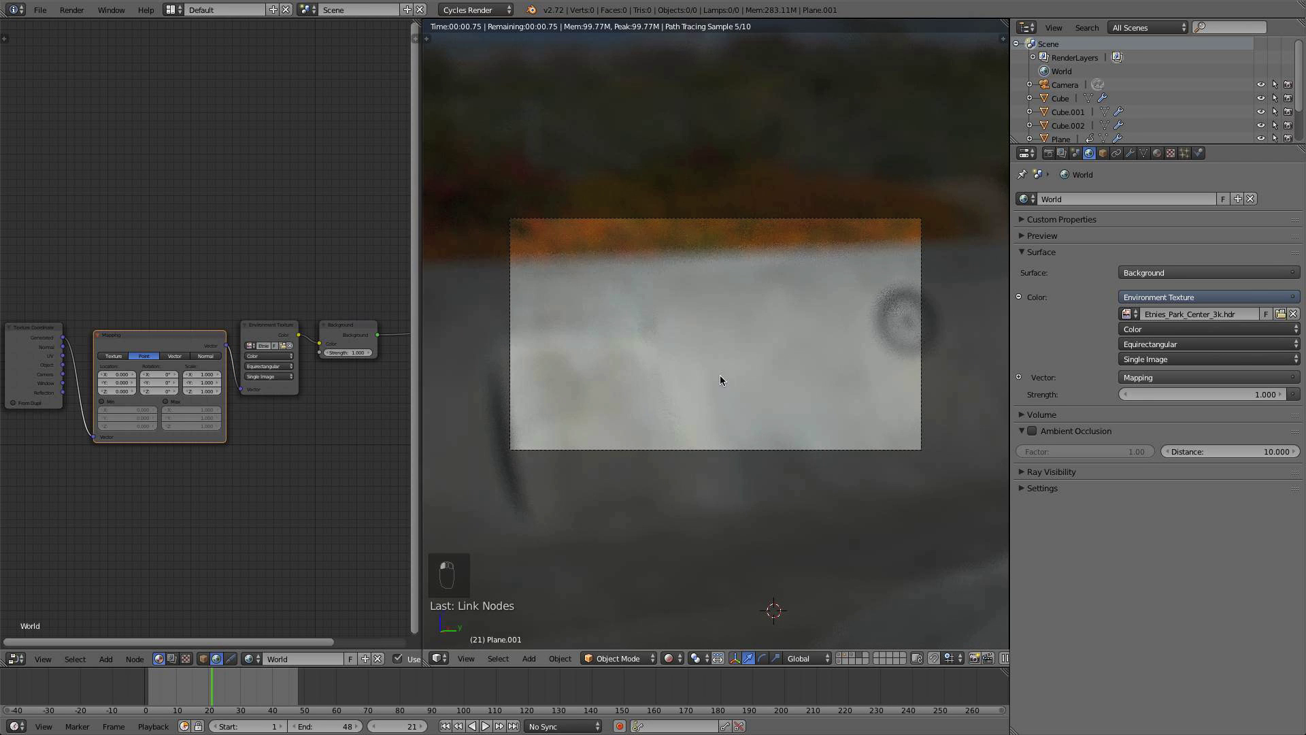
{"action": "scroll", "coordinate": [176, 451], "scroll_direction": "up", "scroll_amount": 2}
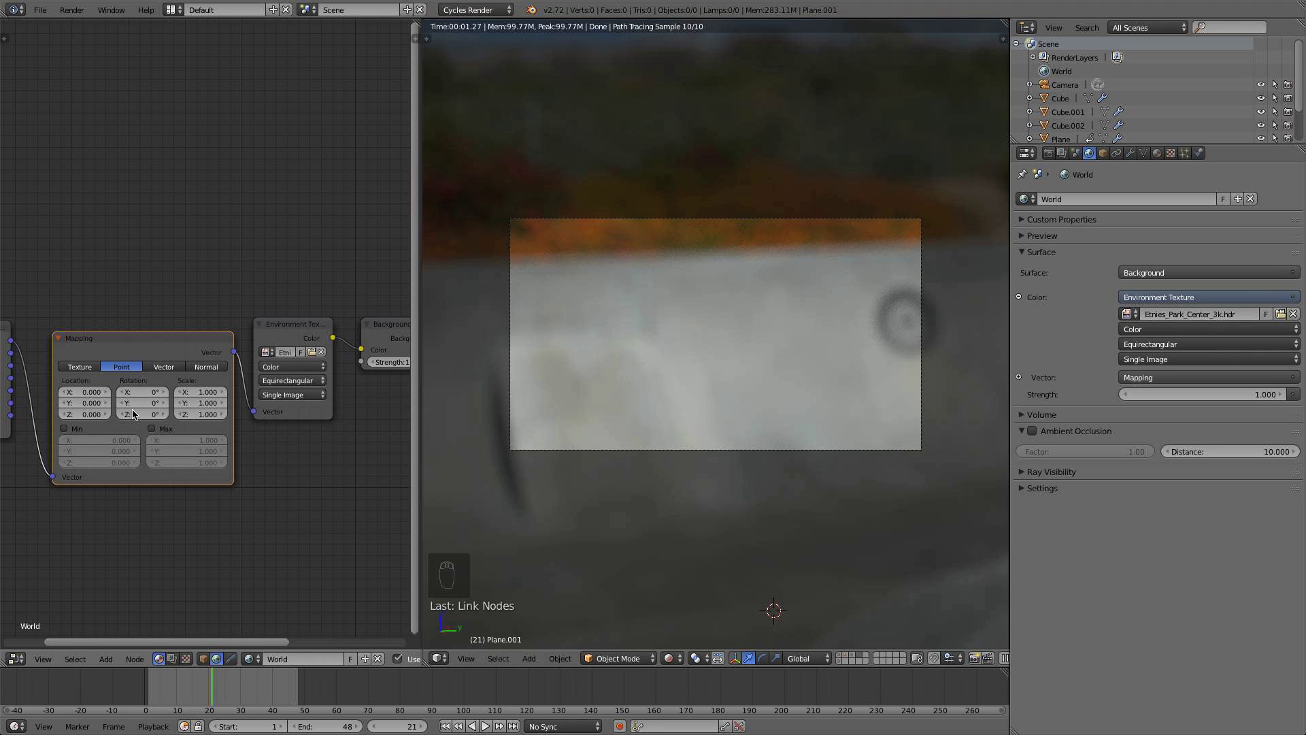
{"action": "left_click_drag", "start_coordinate": [150, 411], "coordinate": [70, 412]}
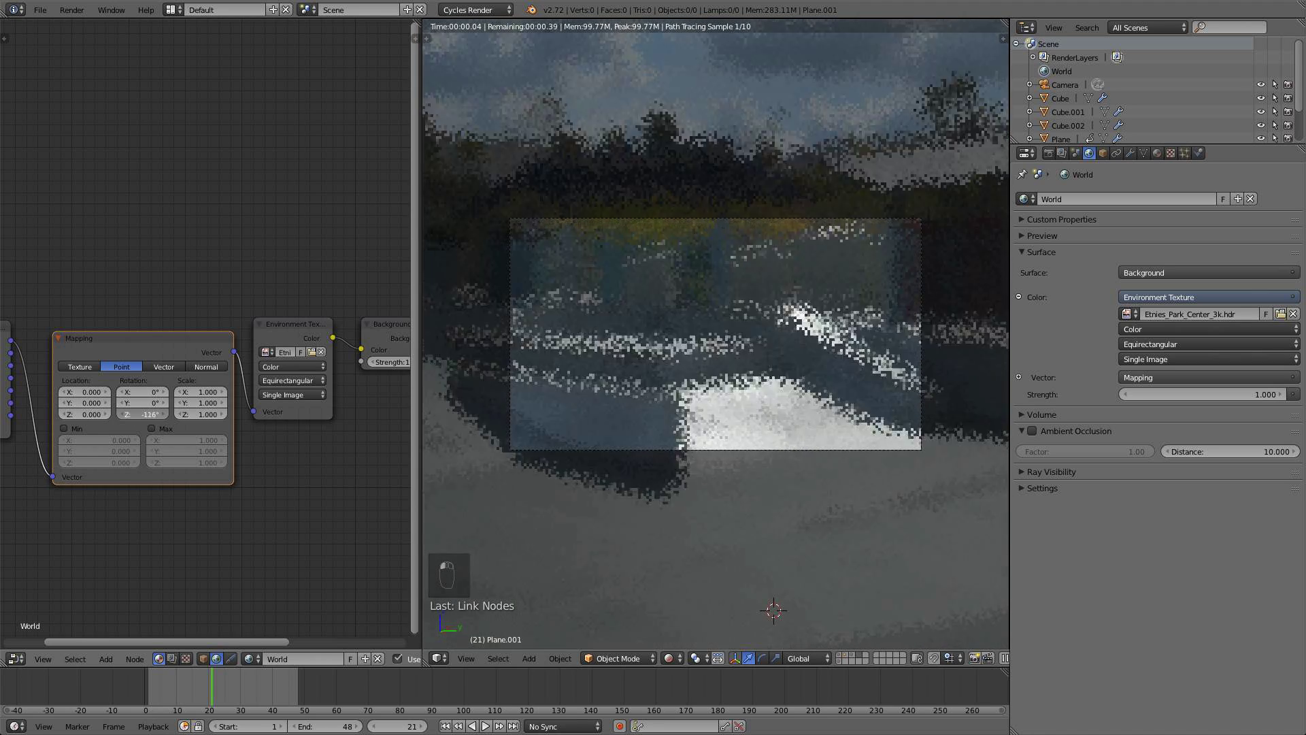
{"action": "left_click_drag", "start_coordinate": [146, 392], "coordinate": [221, 414]}
{"action": "middle_click_drag", "start_coordinate": [584, 350], "coordinate": [621, 333]}
{"action": "key", "text": "KP_5"}
{"action": "key", "text": "KP_0"}
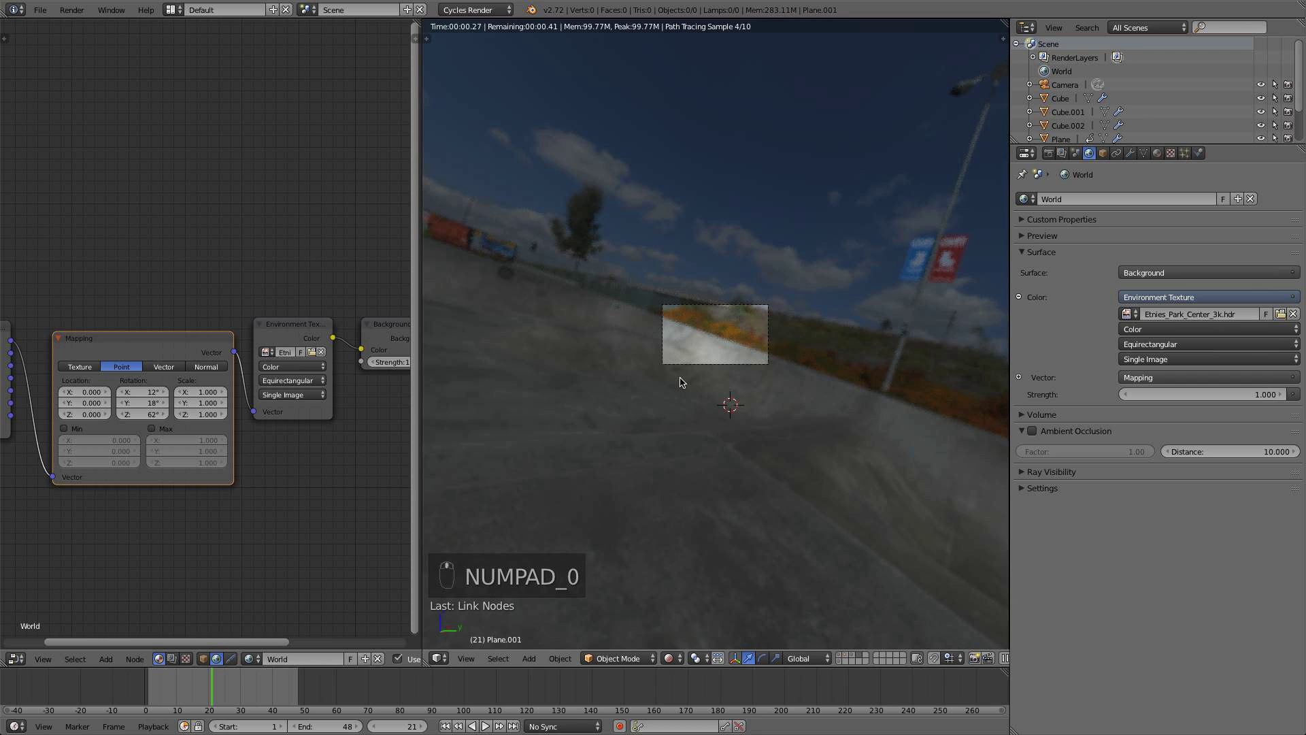
{"action": "left_click_drag", "start_coordinate": [145, 415], "coordinate": [222, 414]}
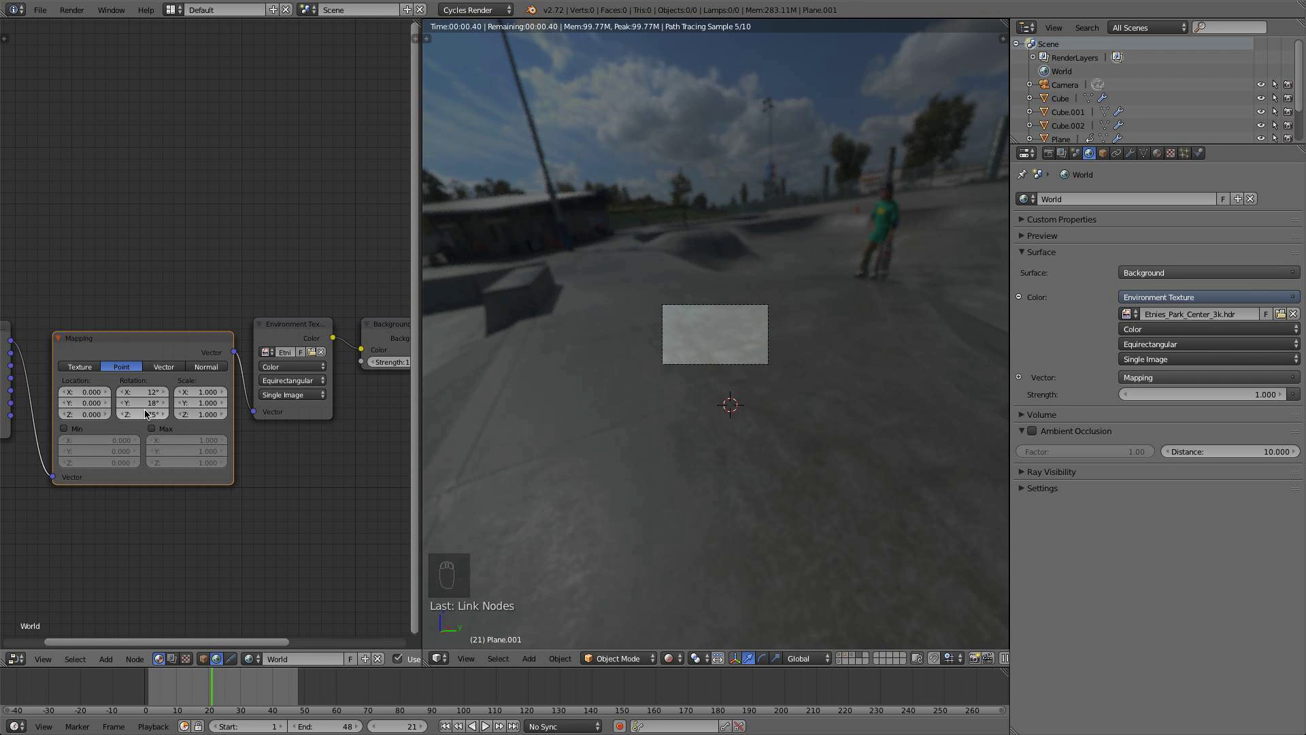
{"action": "mouse_move", "coordinate": [152, 392]}
{"action": "left_mouse_down"}
{"action": "mouse_move", "coordinate": [180, 403]}
{"action": "mouse_move", "coordinate": [126, 403]}
{"action": "mouse_move", "coordinate": [191, 414]}
{"action": "mouse_move", "coordinate": [141, 403]}
{"action": "mouse_move", "coordinate": [161, 403]}
{"action": "mouse_move", "coordinate": [147, 414]}
{"action": "mouse_move", "coordinate": [166, 414]}
{"action": "mouse_move", "coordinate": [142, 403]}
{"action": "mouse_move", "coordinate": [164, 414]}
{"action": "mouse_move", "coordinate": [152, 403]}
{"action": "mouse_move", "coordinate": [161, 392]}
{"action": "mouse_move", "coordinate": [151, 406]}
{"action": "mouse_move", "coordinate": [163, 414]}
{"action": "mouse_move", "coordinate": [153, 407]}
{"action": "left_mouse_up"}
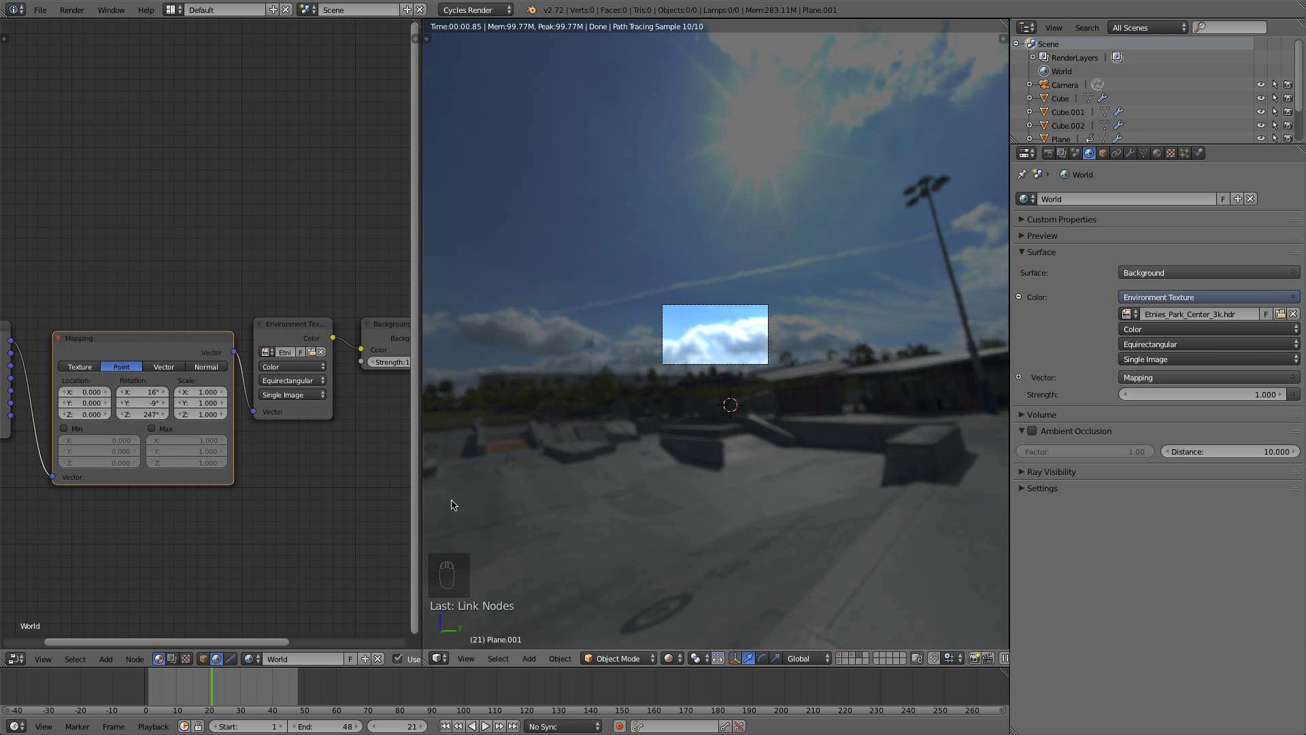
{"action": "scroll", "coordinate": [454, 504], "scroll_direction": "up", "scroll_amount": 5}
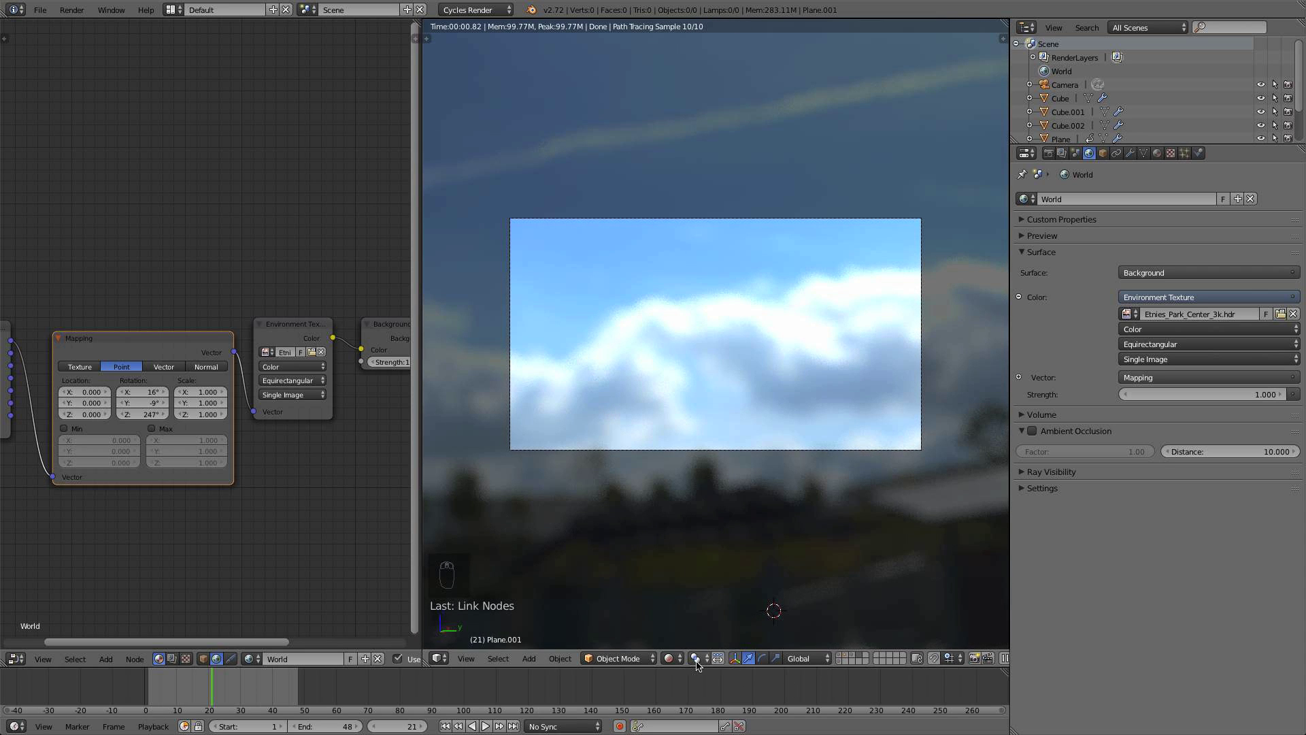
{"action": "scroll", "coordinate": [745, 449], "scroll_direction": "down", "scroll_amount": 5}
Return the viewport to Solid shading and show the simulation layer
{"action": "left_click", "coordinate": [671, 658]}
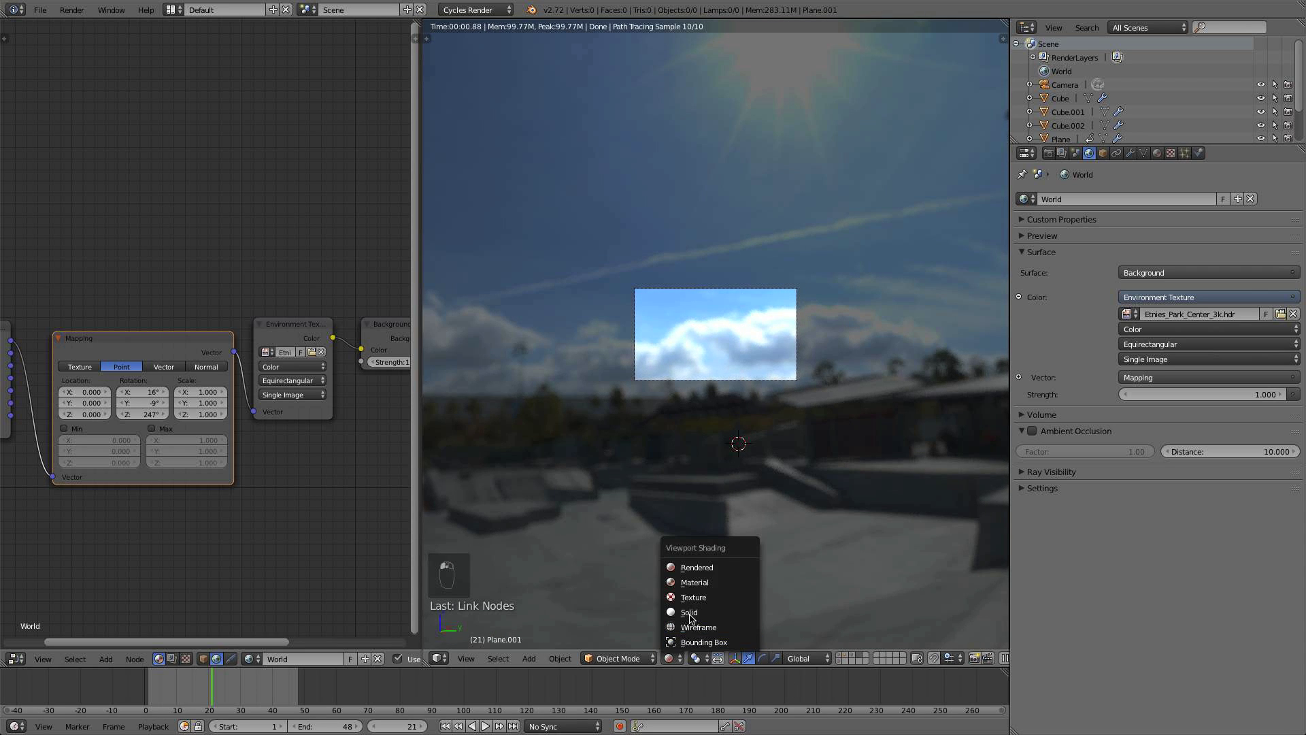
{"action": "left_click", "coordinate": [689, 613]}
{"action": "scroll", "coordinate": [745, 446], "scroll_direction": "down", "scroll_amount": 2}
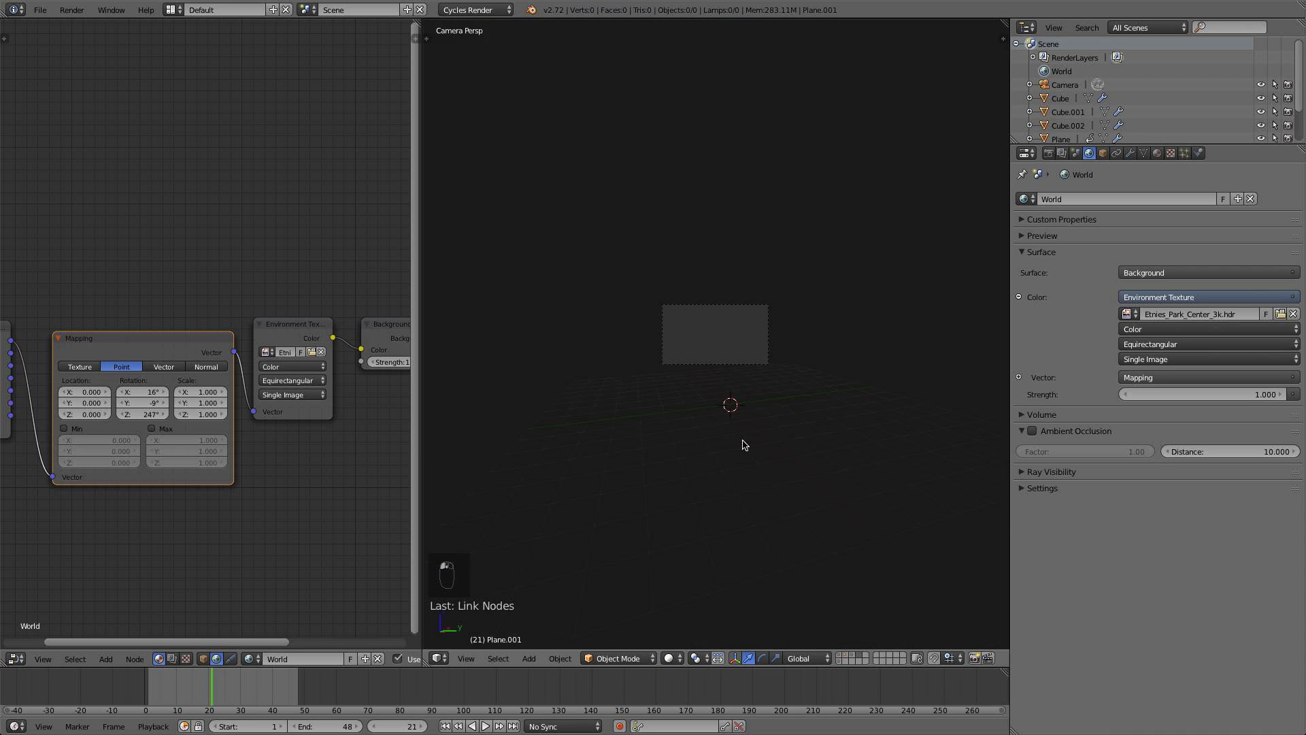
{"action": "left_click", "coordinate": [842, 658]}
Place the 3D cursor high beside the water block and add a Sun lamp there
{"action": "middle_click_drag", "start_coordinate": [826, 465], "coordinate": [675, 496]}
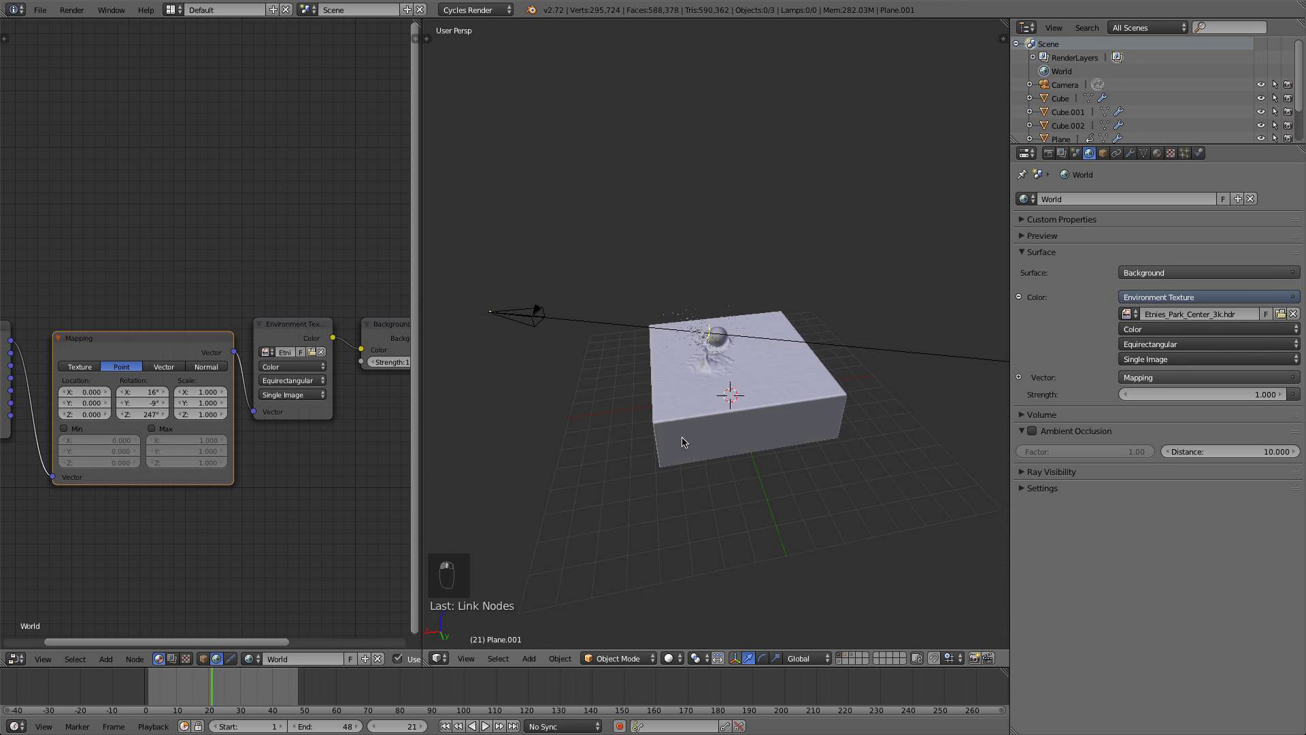
{"action": "scroll", "coordinate": [804, 322], "scroll_direction": "down", "scroll_amount": 6}
{"action": "scroll", "coordinate": [786, 396], "scroll_direction": "up", "scroll_amount": 2}
{"action": "key", "text": "shift+a"}
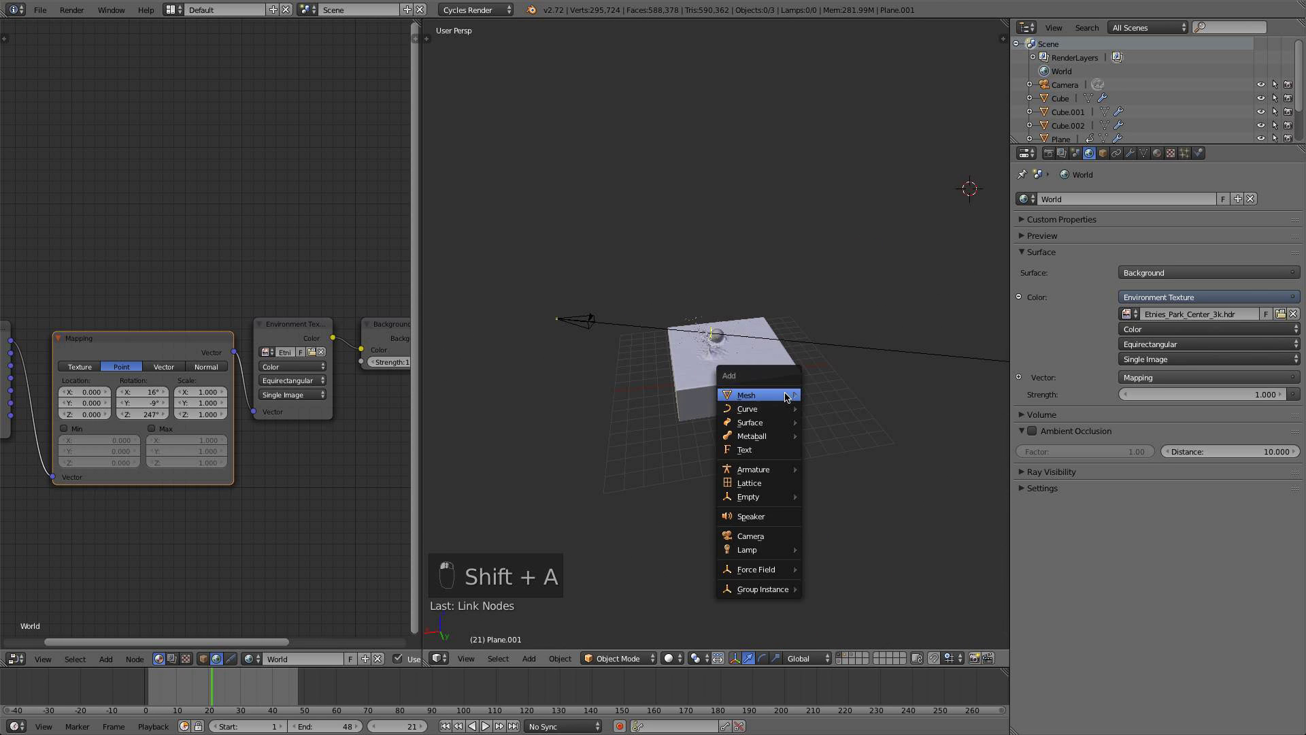
{"action": "mouse_move", "coordinate": [760, 552]}
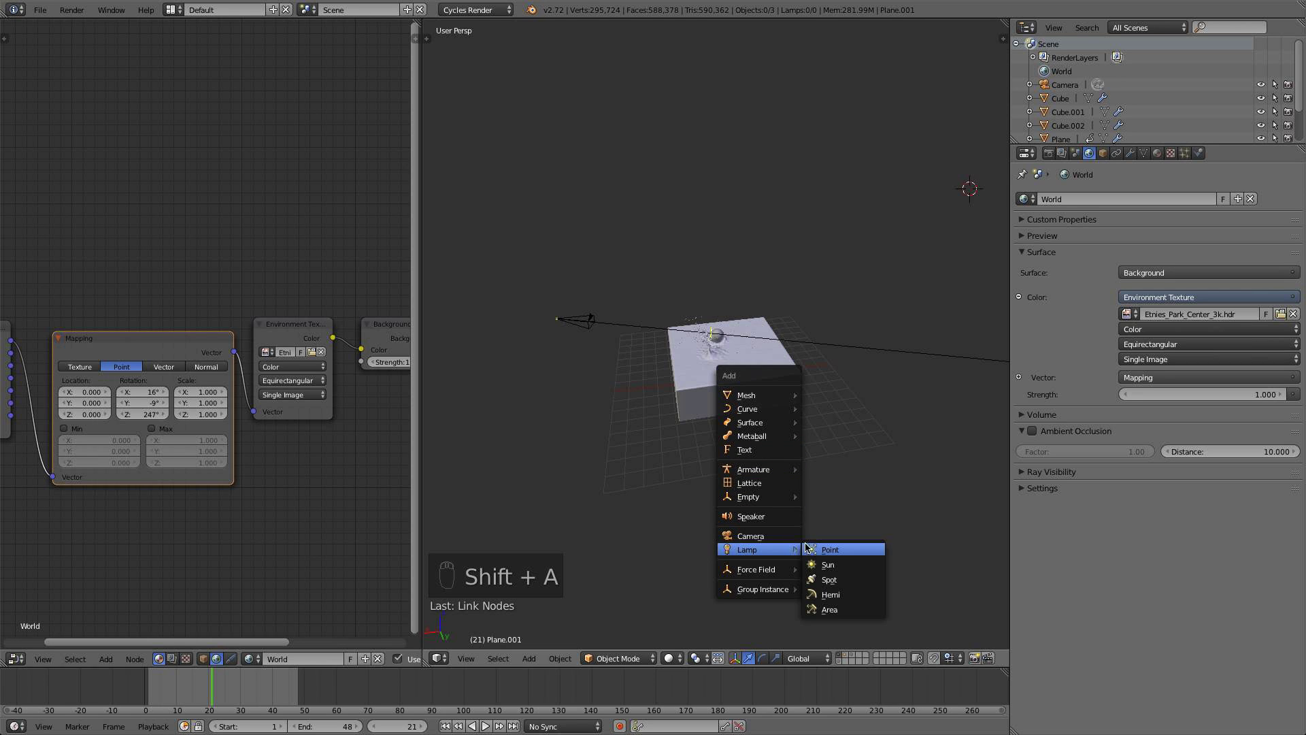
{"action": "left_click", "coordinate": [844, 565]}
Rotate the Sun lamp in two different views so it shines down at an angle toward the water block
{"action": "scroll", "coordinate": [840, 493], "scroll_direction": "down", "scroll_amount": 3}
{"action": "key", "text": "r"}
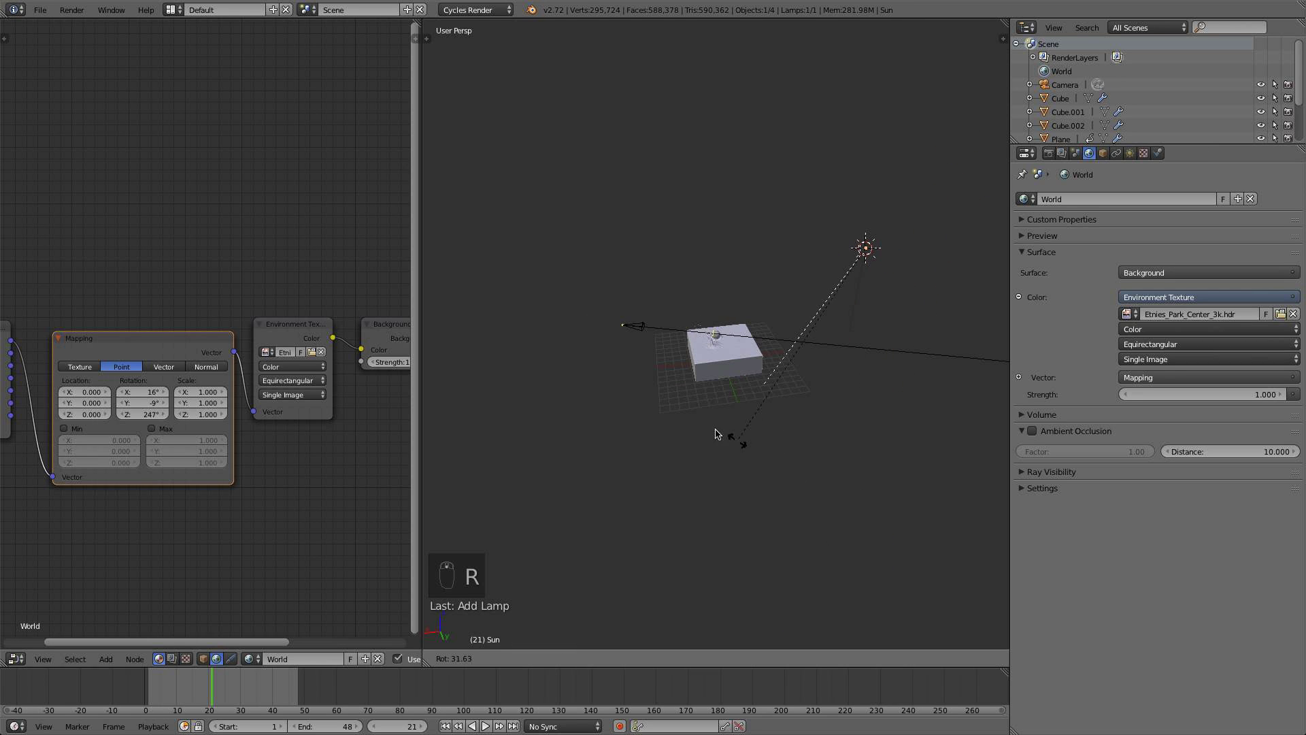
{"action": "left_click", "coordinate": [604, 374]}
{"action": "key", "text": "KP_7"}
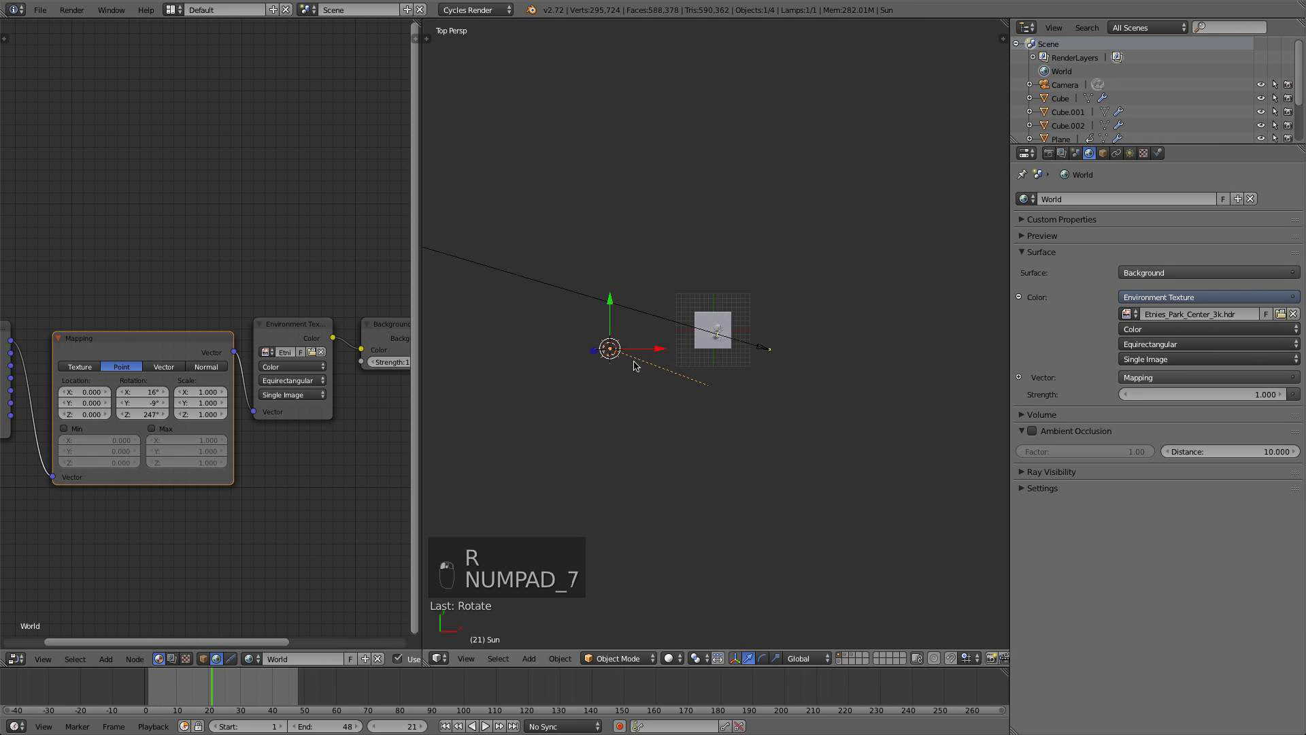
{"action": "key", "text": "KP_3"}
{"action": "key", "text": "KP_3"}
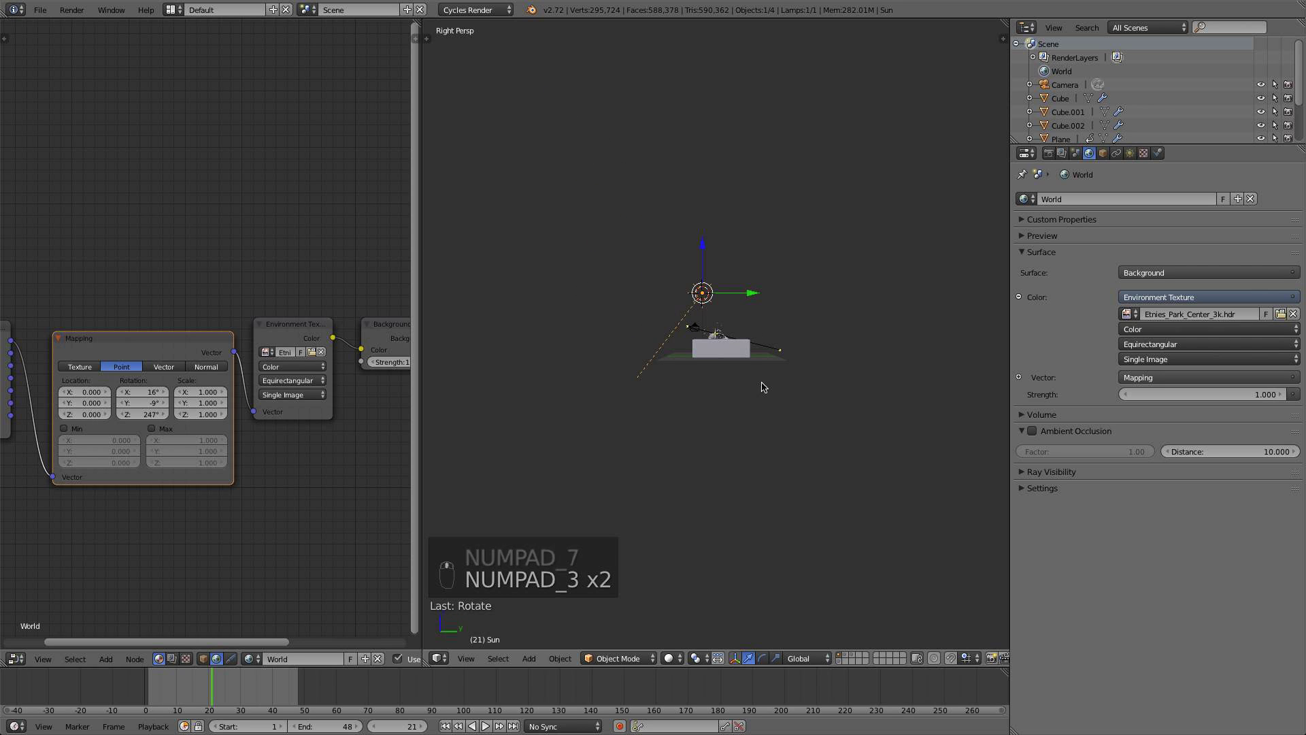
{"action": "key", "text": "r"}
{"action": "left_click", "coordinate": [791, 360]}
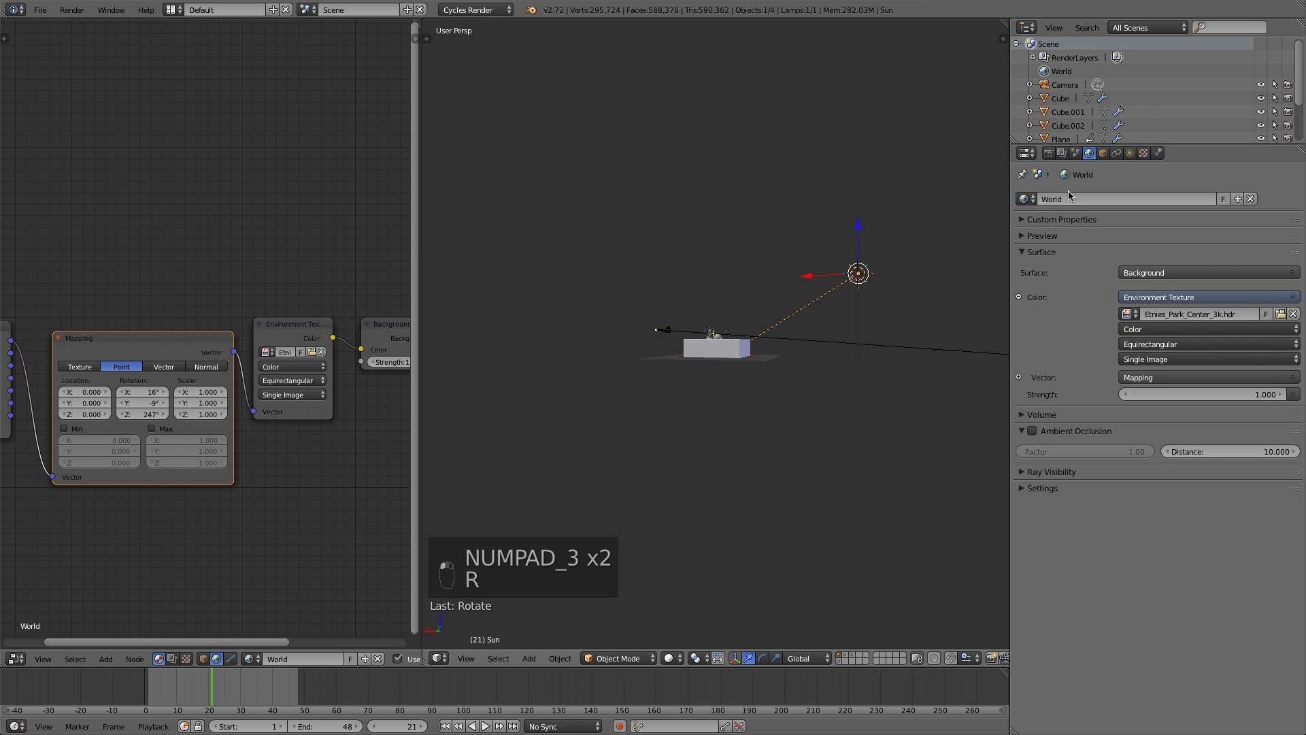
Set the Sun lamp's strength to 8 and its color to R 1.000, G 0.932, B 0.817, and save the file
{"action": "left_click", "coordinate": [1130, 153]}
{"action": "left_click", "coordinate": [1203, 389]}
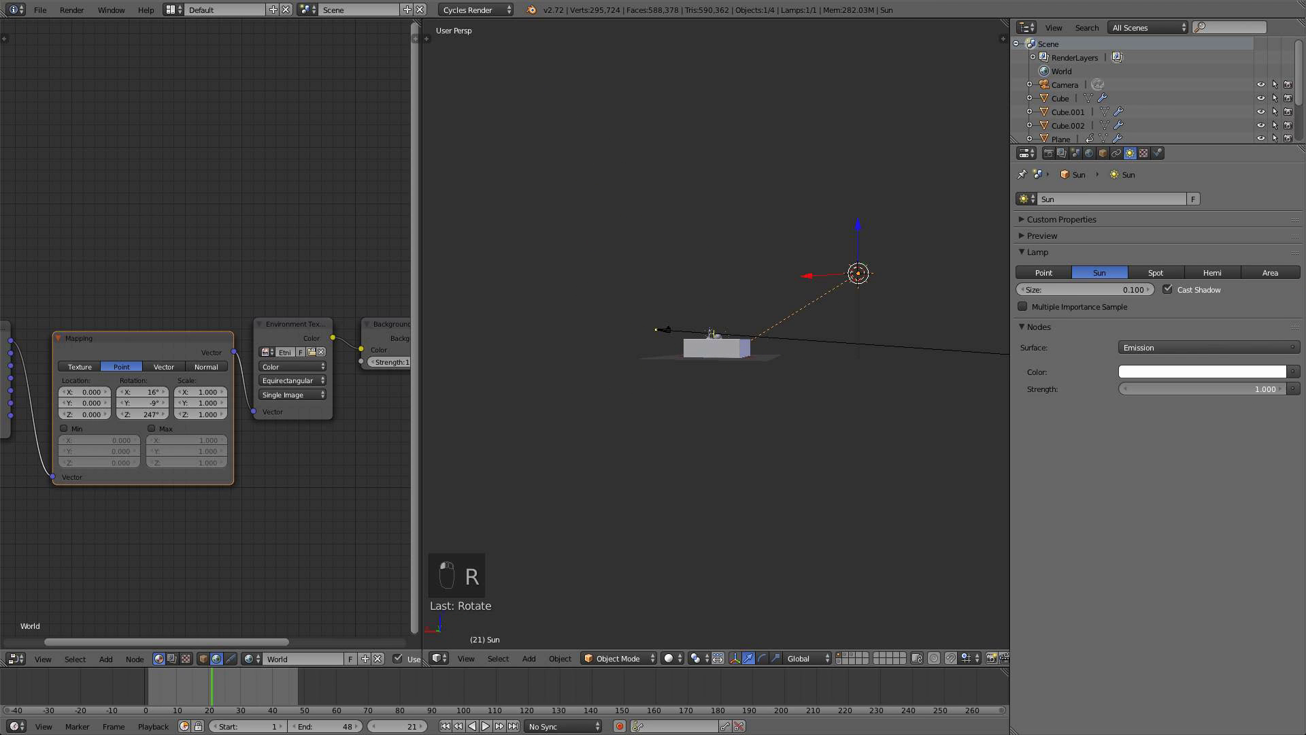
{"action": "type", "text": "8"}
{"action": "key", "text": "Return"}
{"action": "left_click", "coordinate": [1228, 372]}
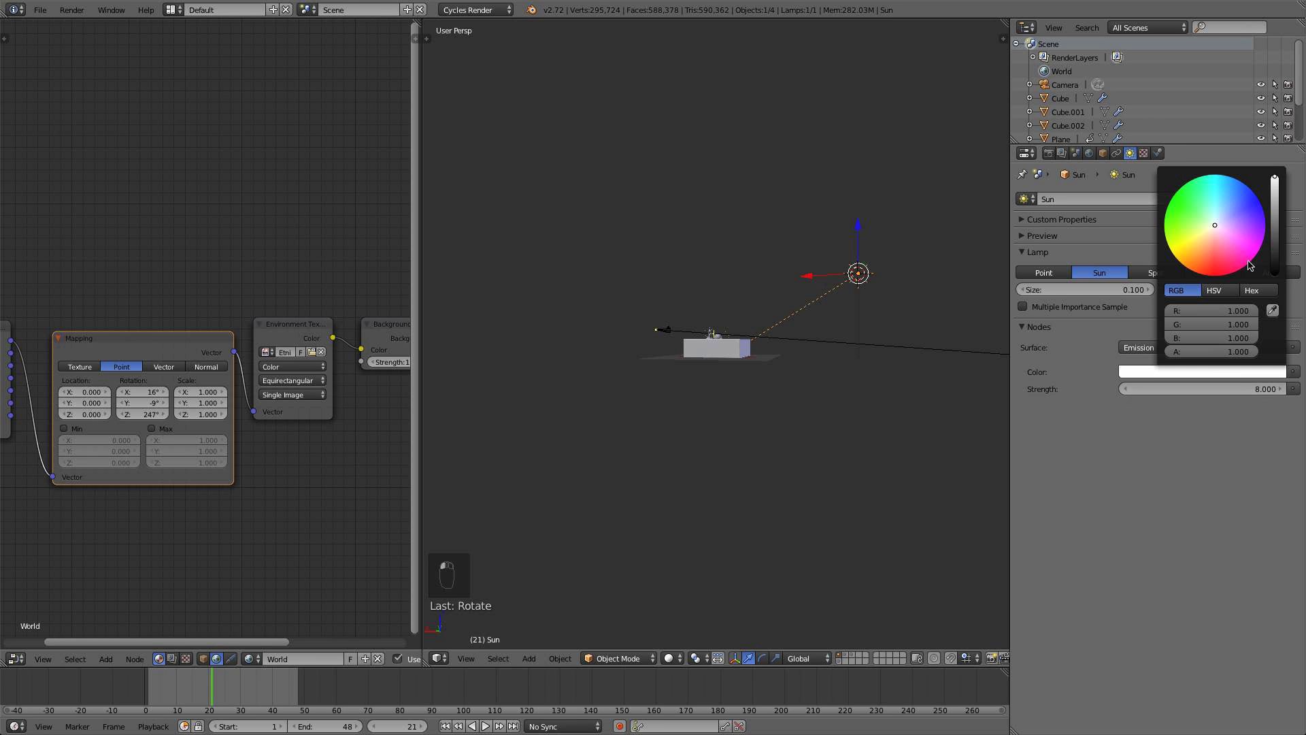
{"action": "left_click", "coordinate": [1214, 228]}
{"action": "left_click_drag", "start_coordinate": [1213, 229], "coordinate": [1212, 228]}
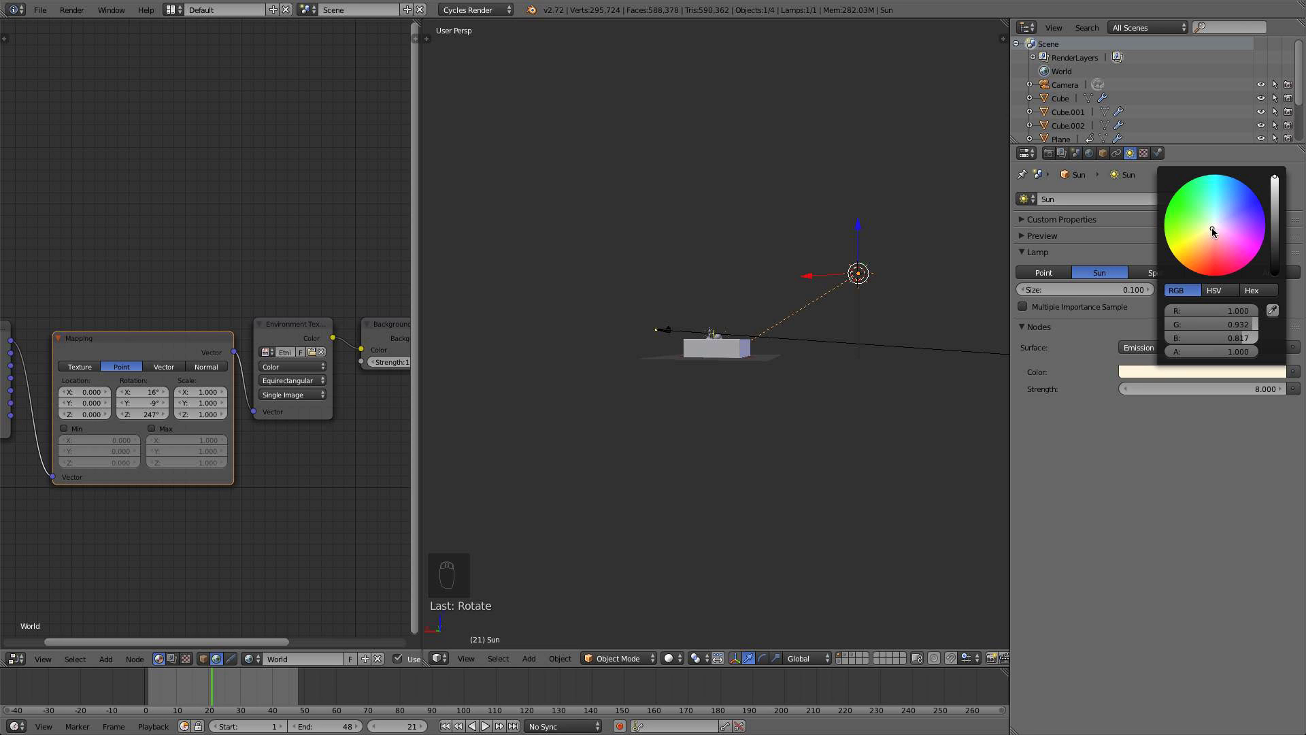
{"action": "left_click", "coordinate": [40, 10]}
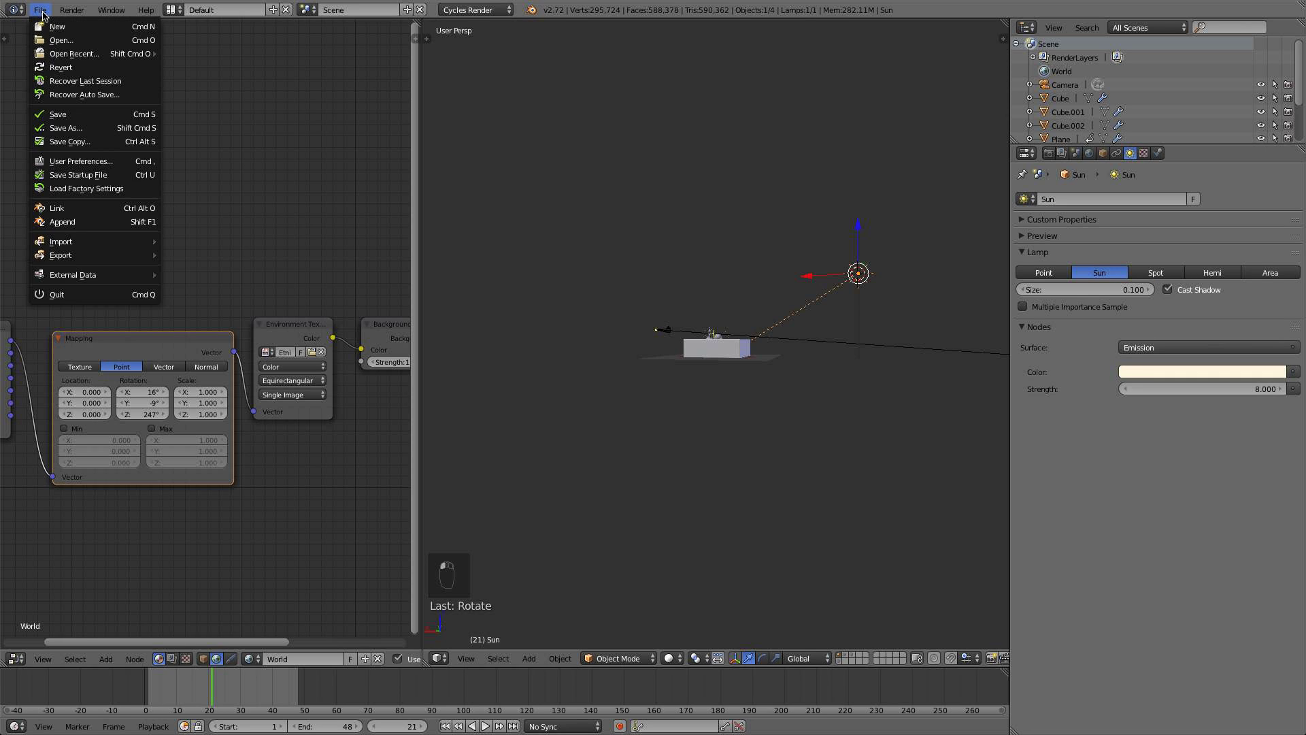
{"action": "left_click", "coordinate": [65, 117]}
Select the water block and set up three render layers named Splash, Mask and Ocean
{"action": "middle_click_drag", "start_coordinate": [696, 454], "coordinate": [648, 476]}
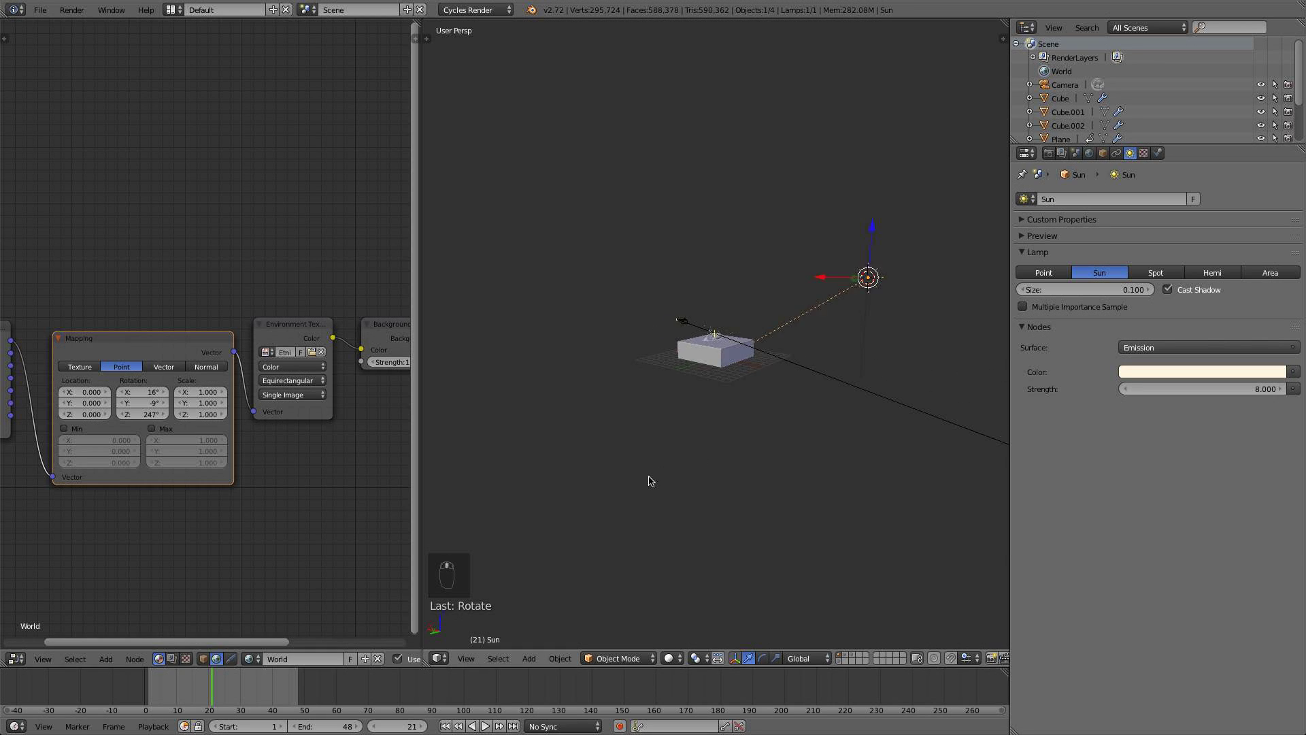
{"action": "scroll", "coordinate": [774, 452], "scroll_direction": "up", "scroll_amount": 6}
{"action": "middle_click_drag", "start_coordinate": [719, 413], "coordinate": [852, 474]}
{"action": "scroll", "coordinate": [728, 473], "scroll_direction": "up", "scroll_amount": 4}
{"action": "scroll", "coordinate": [749, 411], "scroll_direction": "down", "scroll_amount": 2}
{"action": "right_click", "coordinate": [852, 470]}
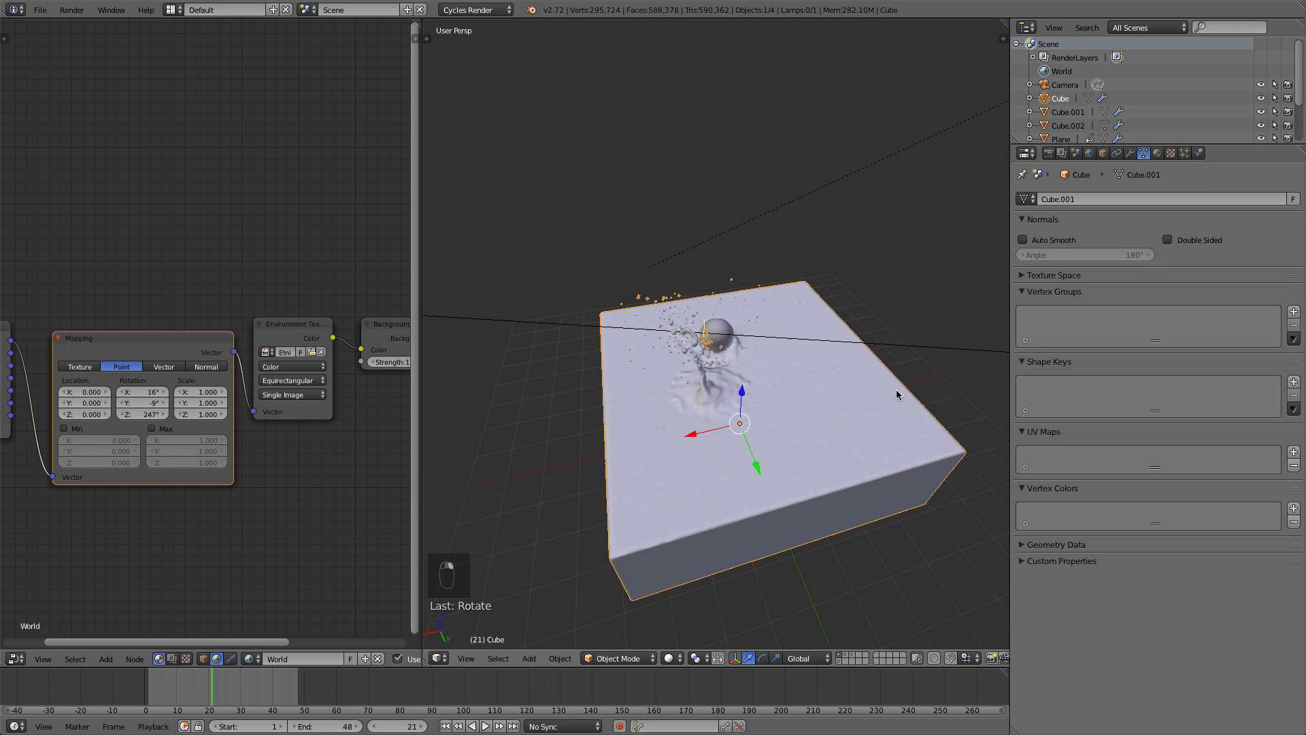
{"action": "left_click", "coordinate": [1062, 153]}
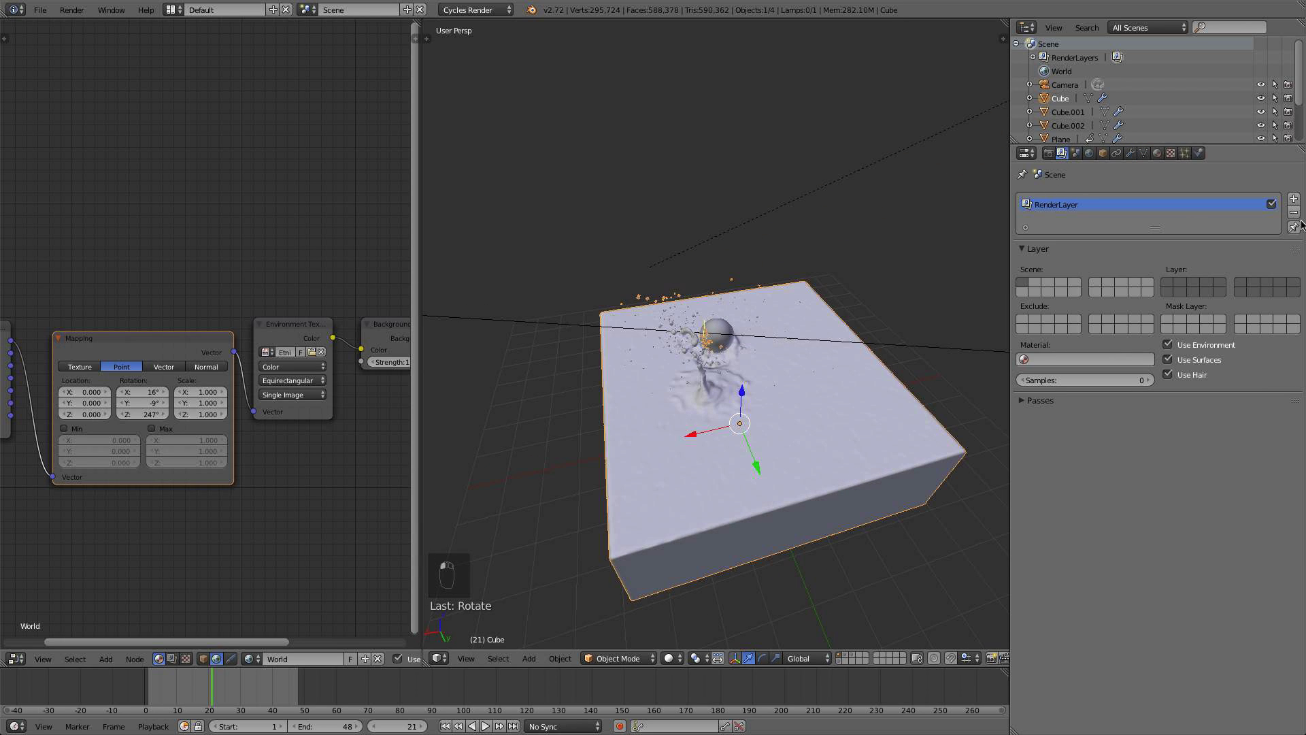
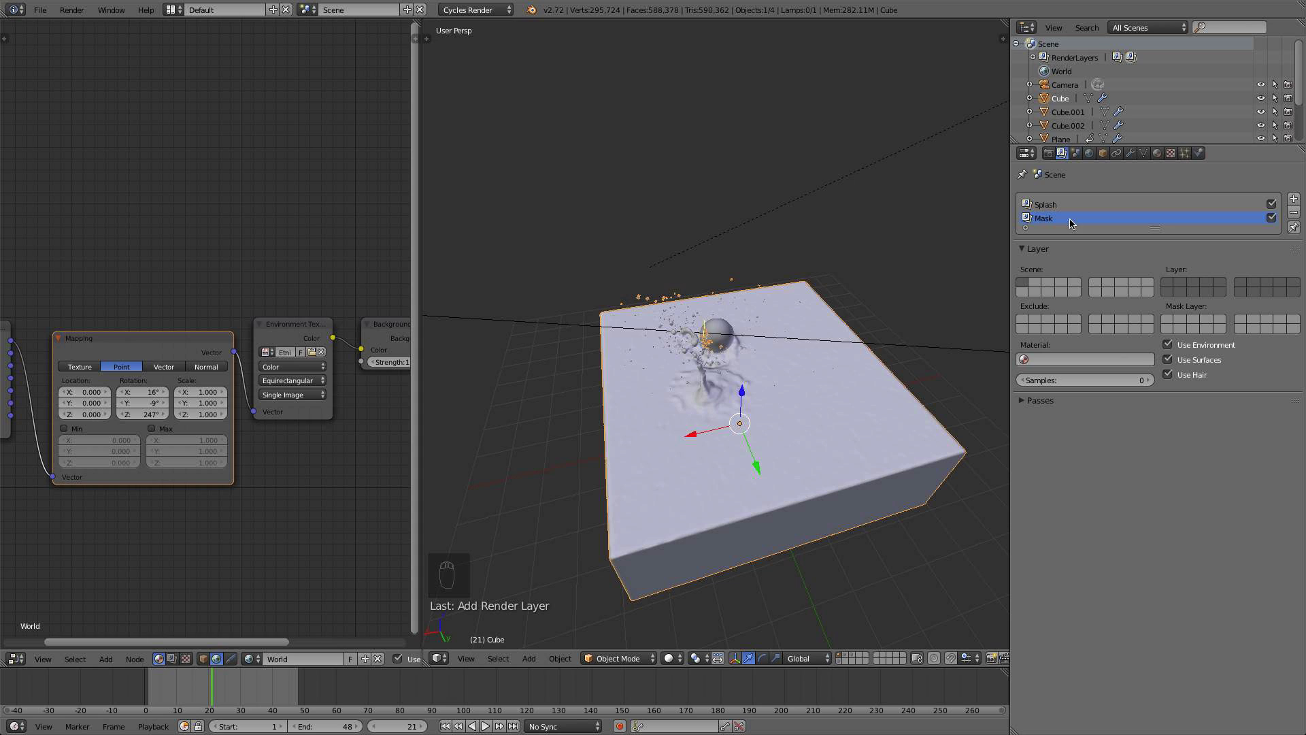
{"action": "left_click", "coordinate": [1294, 199]}
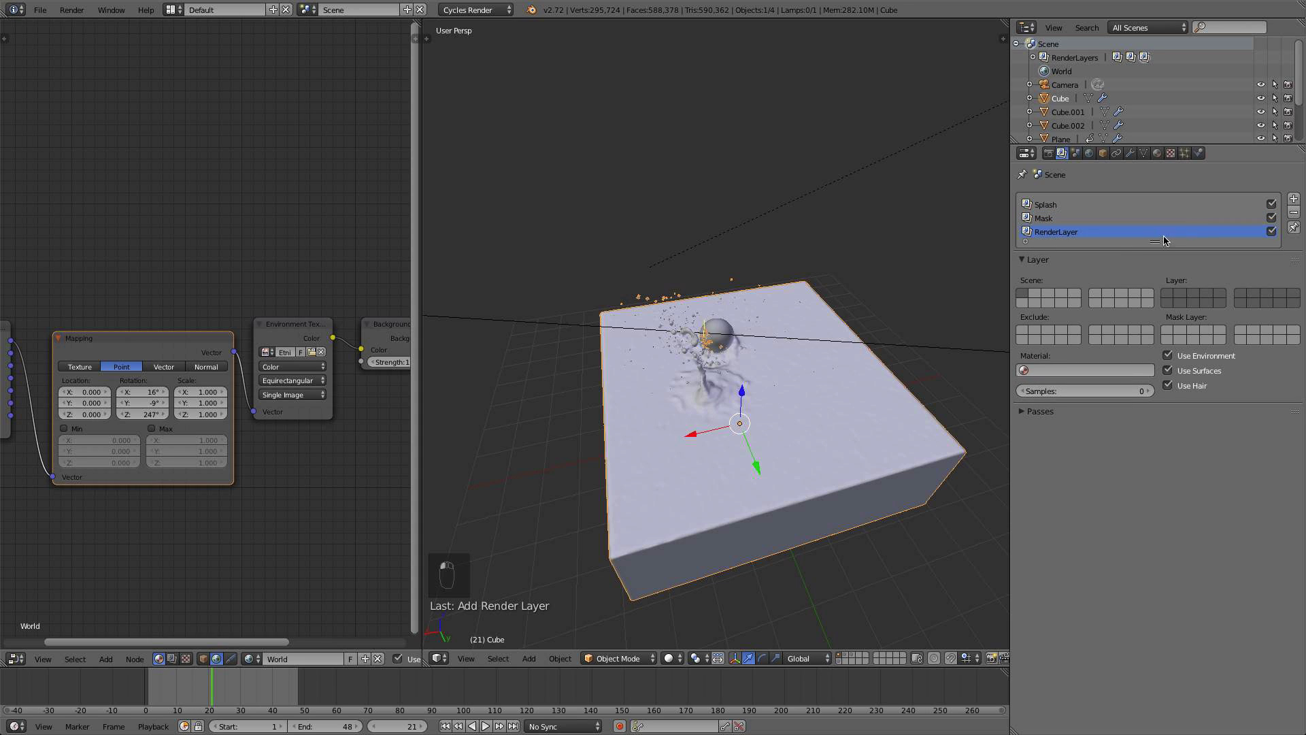
{"action": "double_click", "coordinate": [1069, 233]}
{"action": "type", "text": "Ocean"}
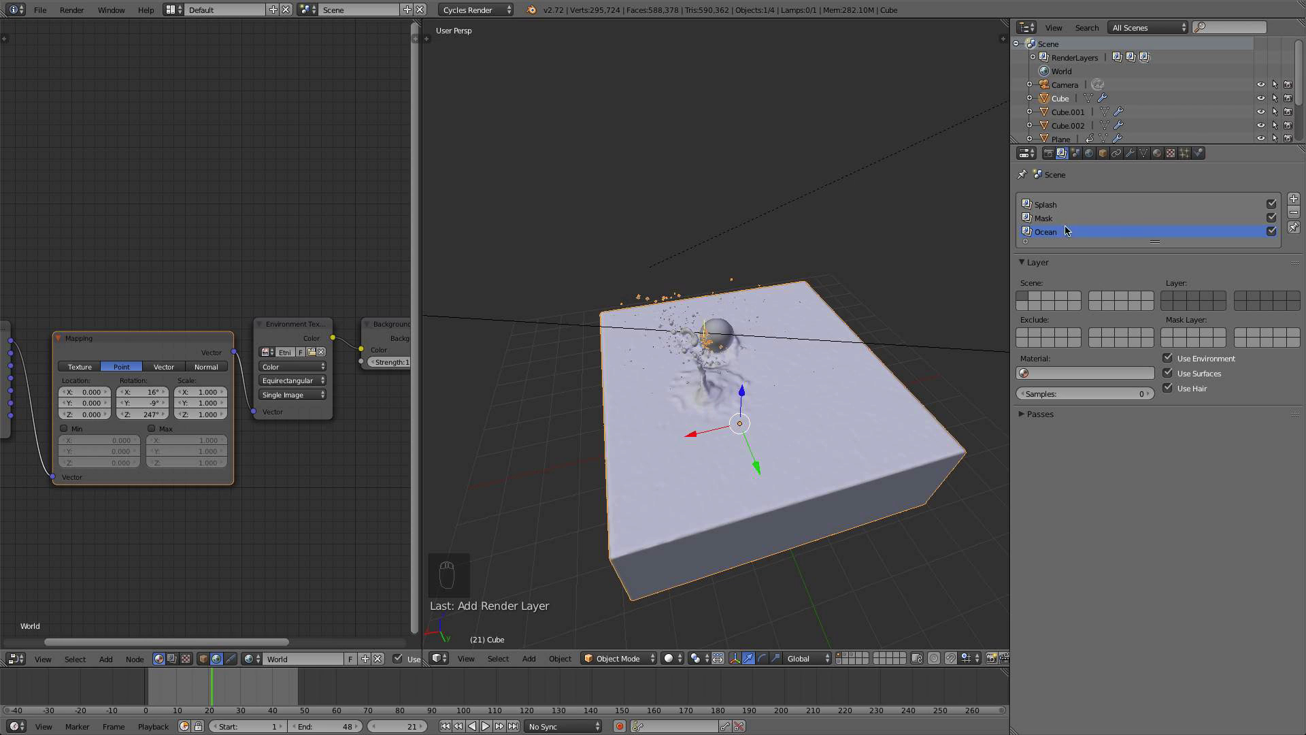
Assign scene layer 1 to the Splash render layer, layer 2 to Mask and layer 3 to Ocean
{"action": "left_click", "coordinate": [1055, 205]}
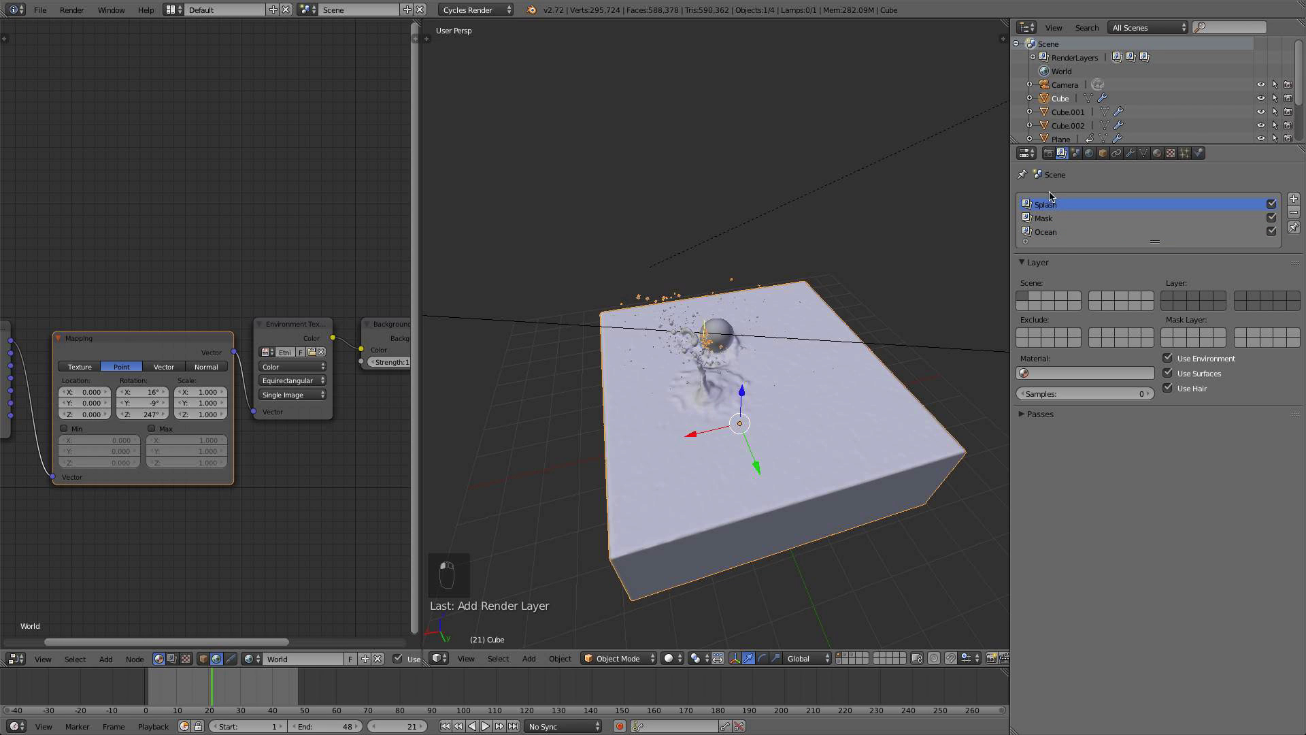
{"action": "left_click", "coordinate": [1164, 296]}
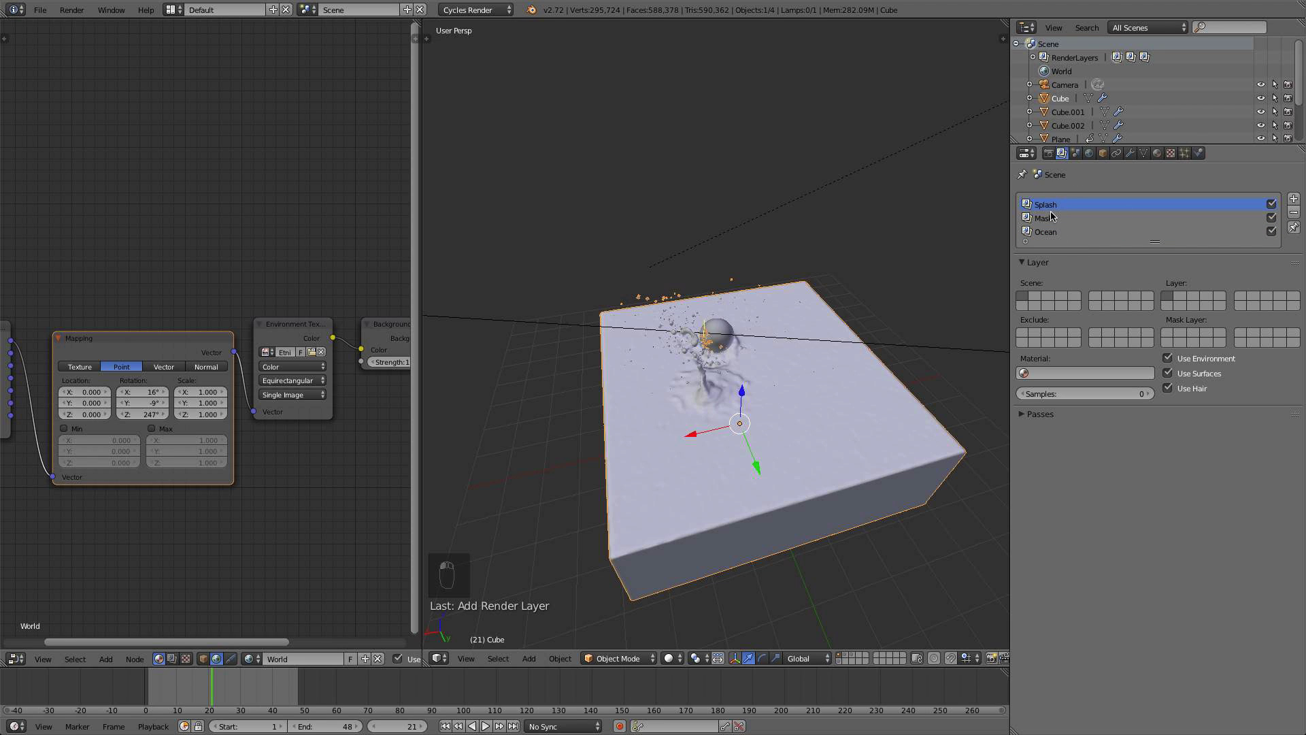
{"action": "left_click", "coordinate": [1051, 217]}
{"action": "left_click", "coordinate": [1182, 297]}
{"action": "left_click", "coordinate": [1074, 235]}
{"action": "left_click", "coordinate": [1197, 298]}
Exclude scene layers 2 and 3 from the Splash render layer and check the settings of Mask and Ocean
{"action": "left_click", "coordinate": [1056, 208]}
{"action": "left_click_drag", "start_coordinate": [1036, 335], "coordinate": [1048, 335]}
{"action": "left_click", "coordinate": [1048, 233]}
{"action": "left_click", "coordinate": [1037, 218]}
{"action": "left_click", "coordinate": [1046, 233]}
{"action": "left_click", "coordinate": [1052, 205]}
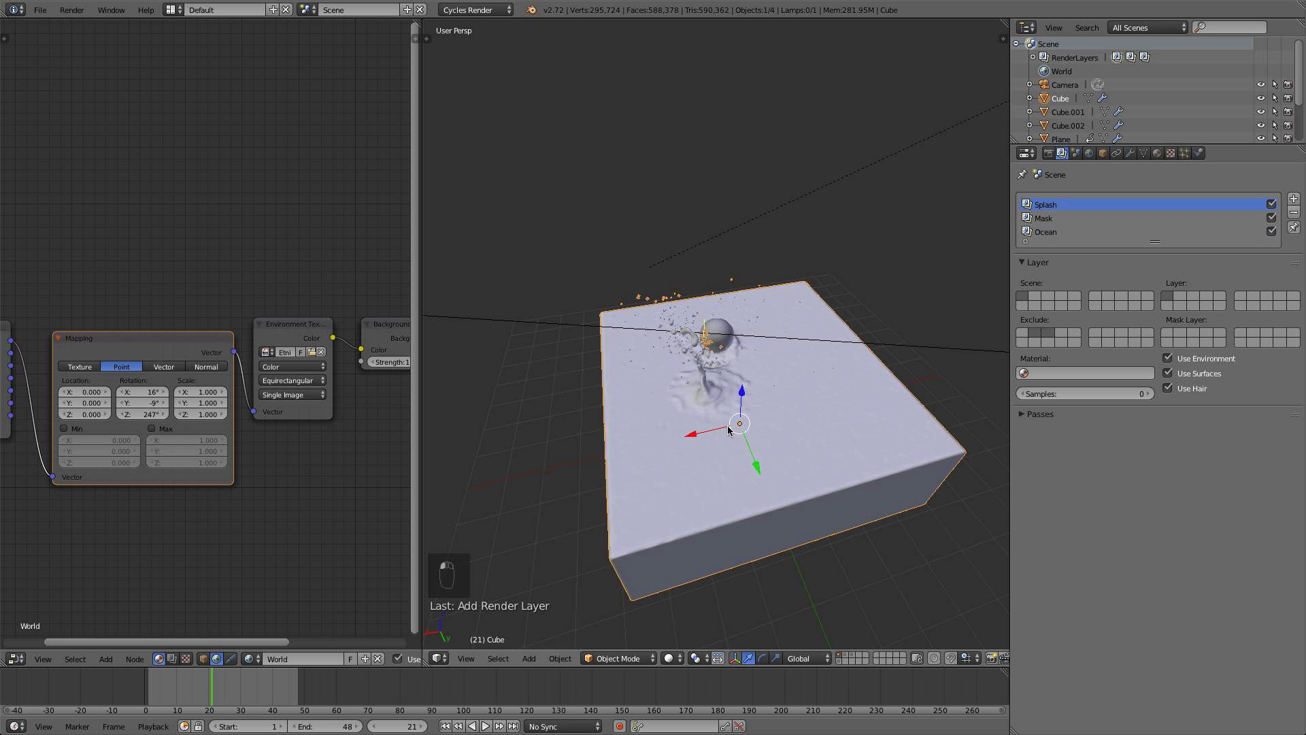
Save the scene file with the render layer setup
{"action": "scroll", "coordinate": [756, 425], "scroll_direction": "down", "scroll_amount": 4}
{"action": "middle_click_drag", "start_coordinate": [572, 410], "coordinate": [678, 397]}
{"action": "scroll", "coordinate": [678, 397], "scroll_direction": "up", "scroll_amount": 2}
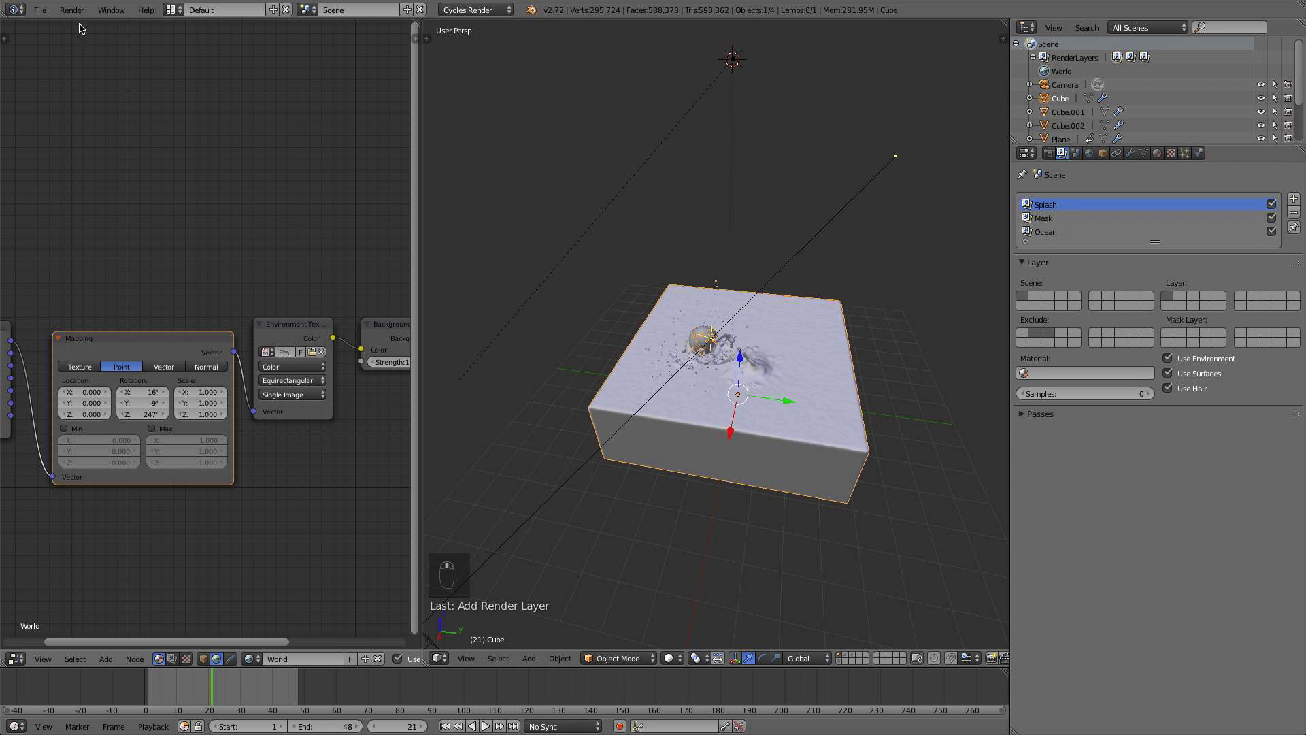
{"action": "left_click", "coordinate": [40, 9]}
{"action": "left_click", "coordinate": [83, 115]}
Select the sphere and examine it and the surrounding splash from several angles and distances
{"action": "scroll", "coordinate": [586, 360], "scroll_direction": "up", "scroll_amount": 2}
{"action": "right_click", "coordinate": [695, 330]}
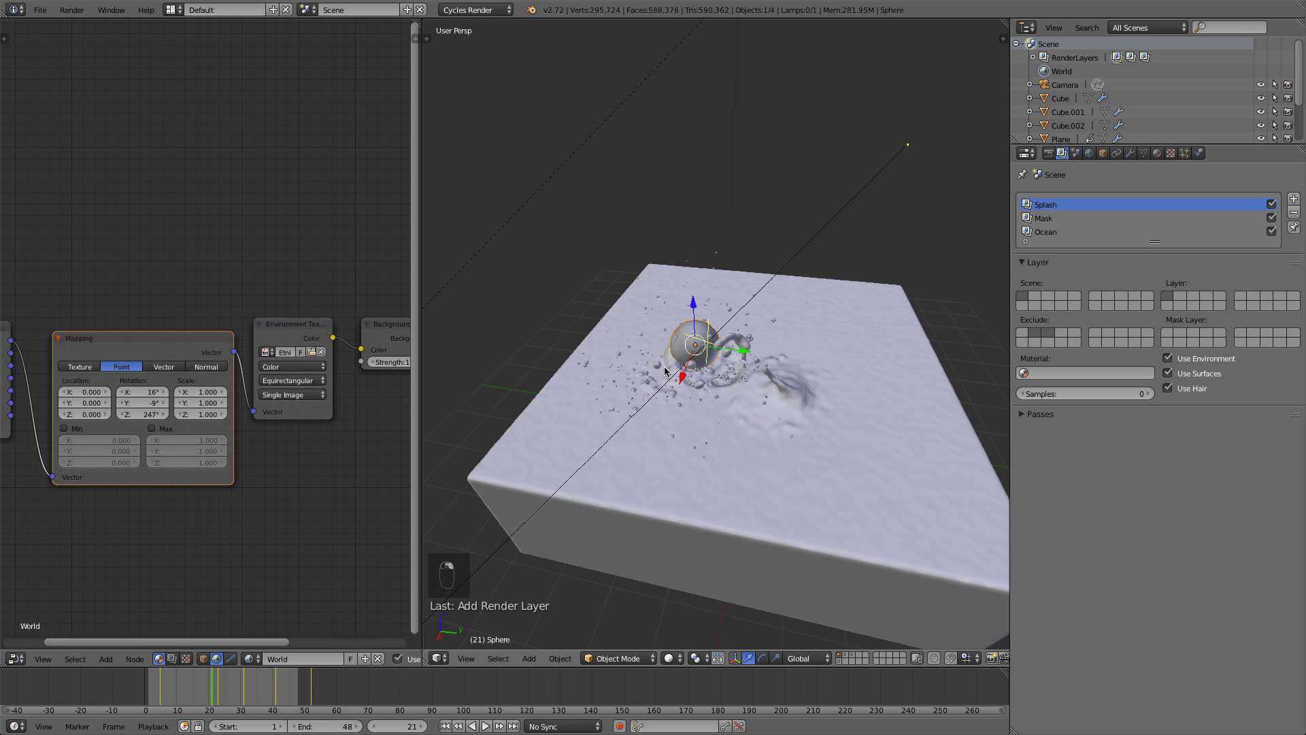
{"action": "scroll", "coordinate": [665, 367], "scroll_direction": "down", "scroll_amount": 4}
{"action": "middle_click_drag", "start_coordinate": [665, 368], "coordinate": [713, 315]}
{"action": "scroll", "coordinate": [713, 315], "scroll_direction": "up", "scroll_amount": 5}
{"action": "scroll", "coordinate": [681, 352], "scroll_direction": "down", "scroll_amount": 6}
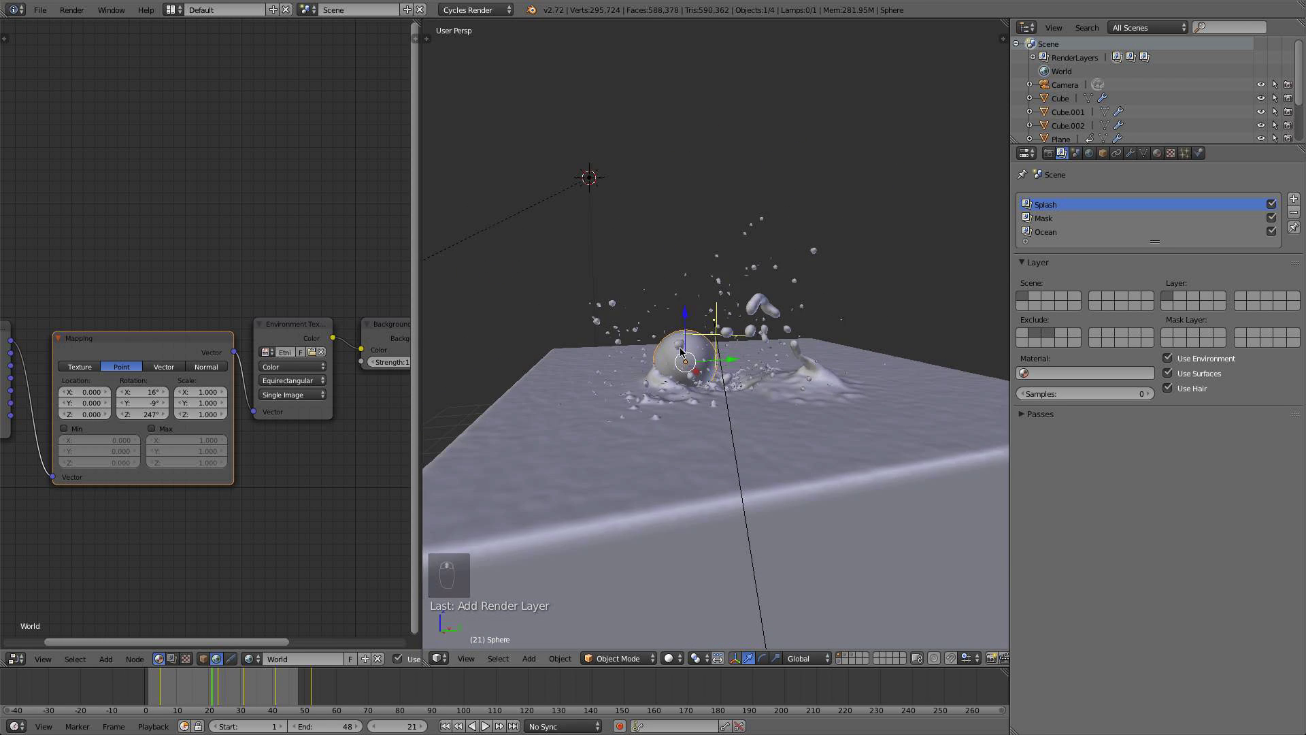
{"action": "scroll", "coordinate": [678, 336], "scroll_direction": "up", "scroll_amount": 3}
{"action": "scroll", "coordinate": [677, 337], "scroll_direction": "down", "scroll_amount": 3}
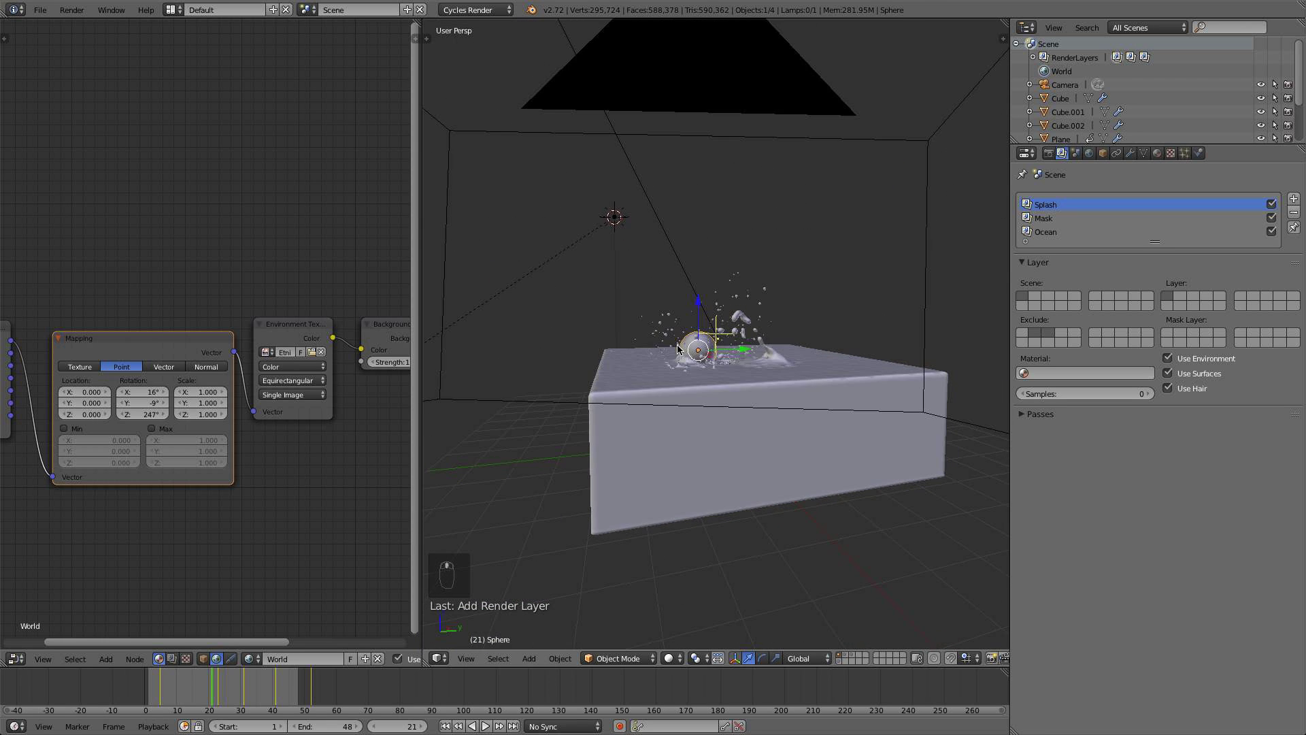
{"action": "scroll", "coordinate": [676, 344], "scroll_direction": "up", "scroll_amount": 4}
{"action": "middle_click_drag", "start_coordinate": [677, 344], "coordinate": [691, 389]}
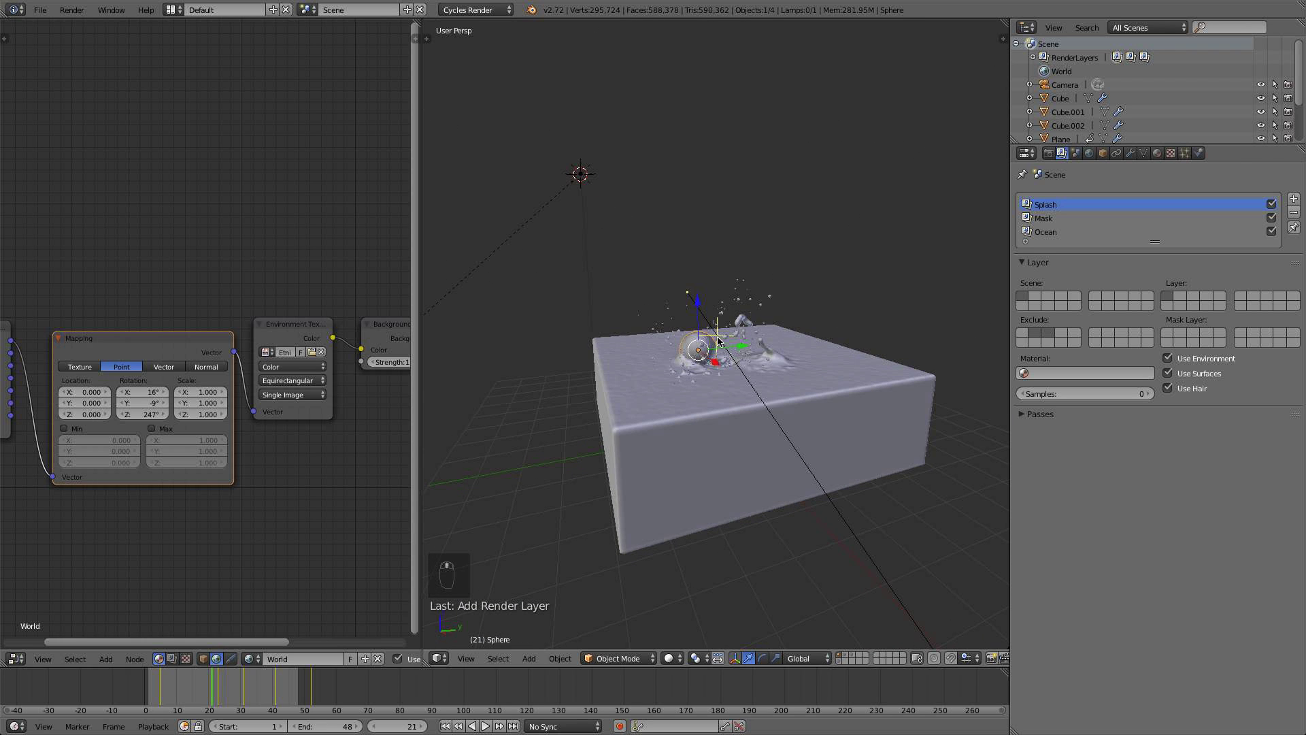
Enable the Mist pass for the Ocean render layer and turn it off for the Splash layer
{"action": "left_click", "coordinate": [1030, 414]}
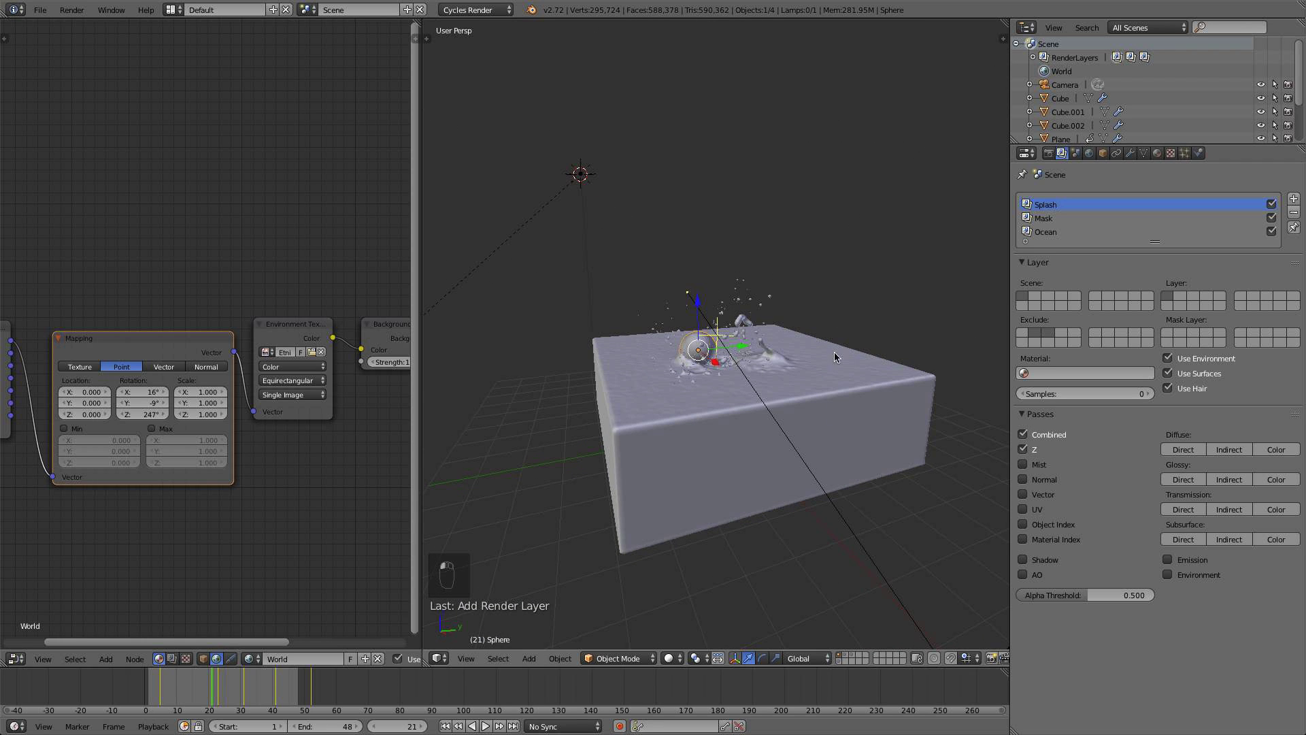
{"action": "middle_click_drag", "start_coordinate": [704, 353], "coordinate": [782, 393]}
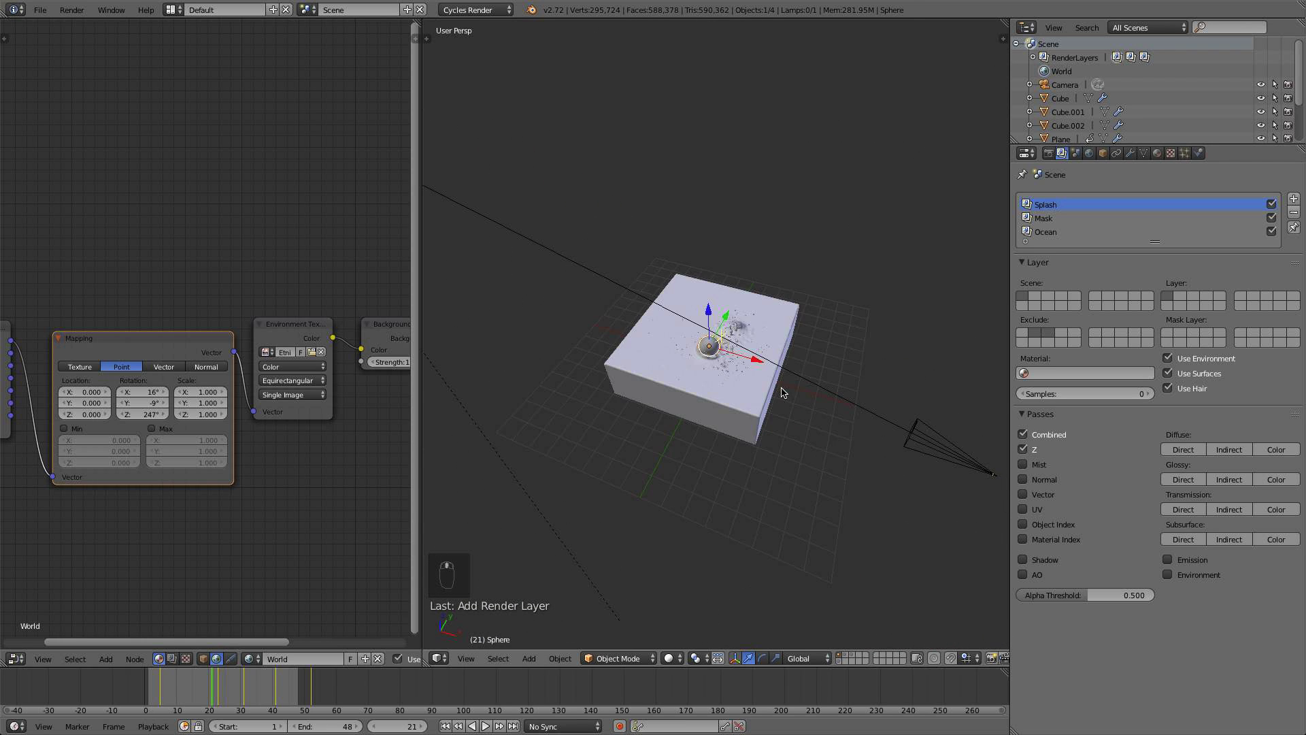
{"action": "left_click", "coordinate": [1023, 464]}
{"action": "scroll", "coordinate": [811, 379], "scroll_direction": "down", "scroll_amount": 2}
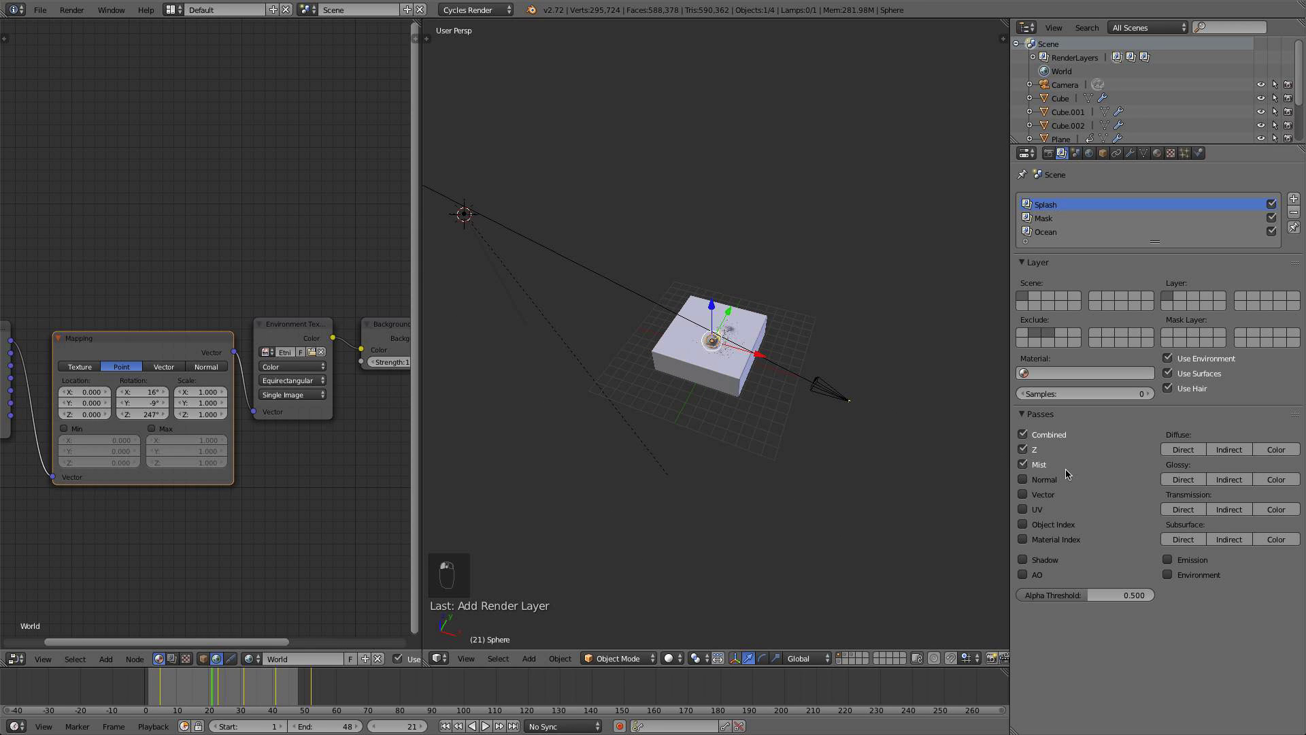
{"action": "left_click", "coordinate": [1048, 232]}
{"action": "left_click", "coordinate": [1054, 204]}
Select the camera, reveal the world's Mist Pass settings and turn on the camera's mist range display
{"action": "left_click", "coordinate": [843, 400]}
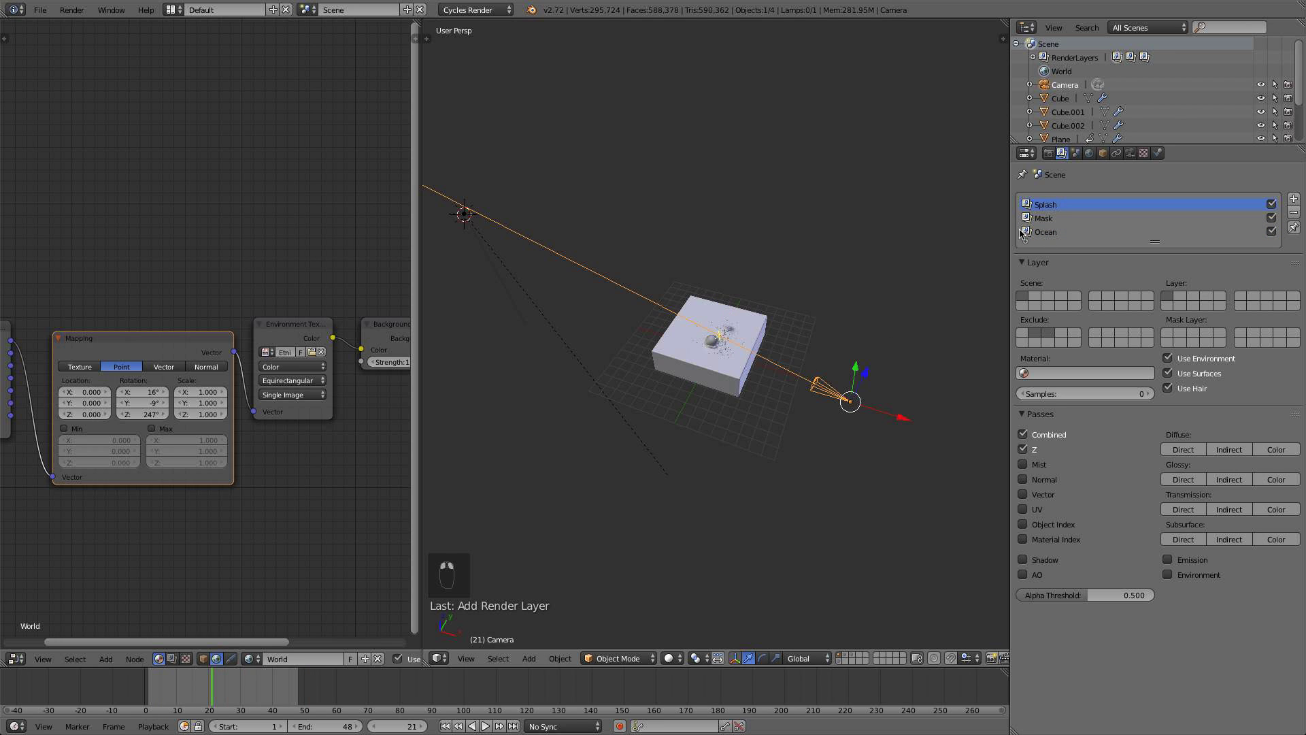
{"action": "left_click", "coordinate": [1132, 154]}
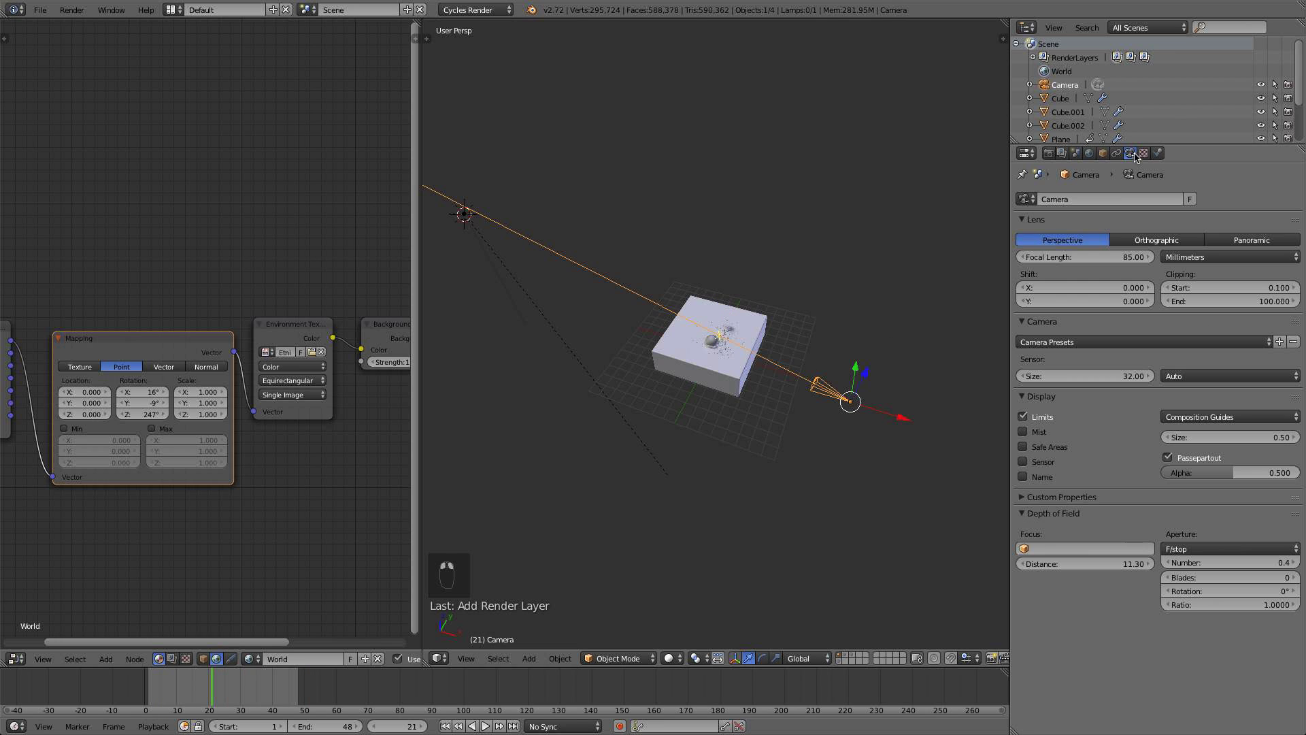
{"action": "left_click", "coordinate": [1089, 153]}
{"action": "left_click", "coordinate": [1032, 471]}
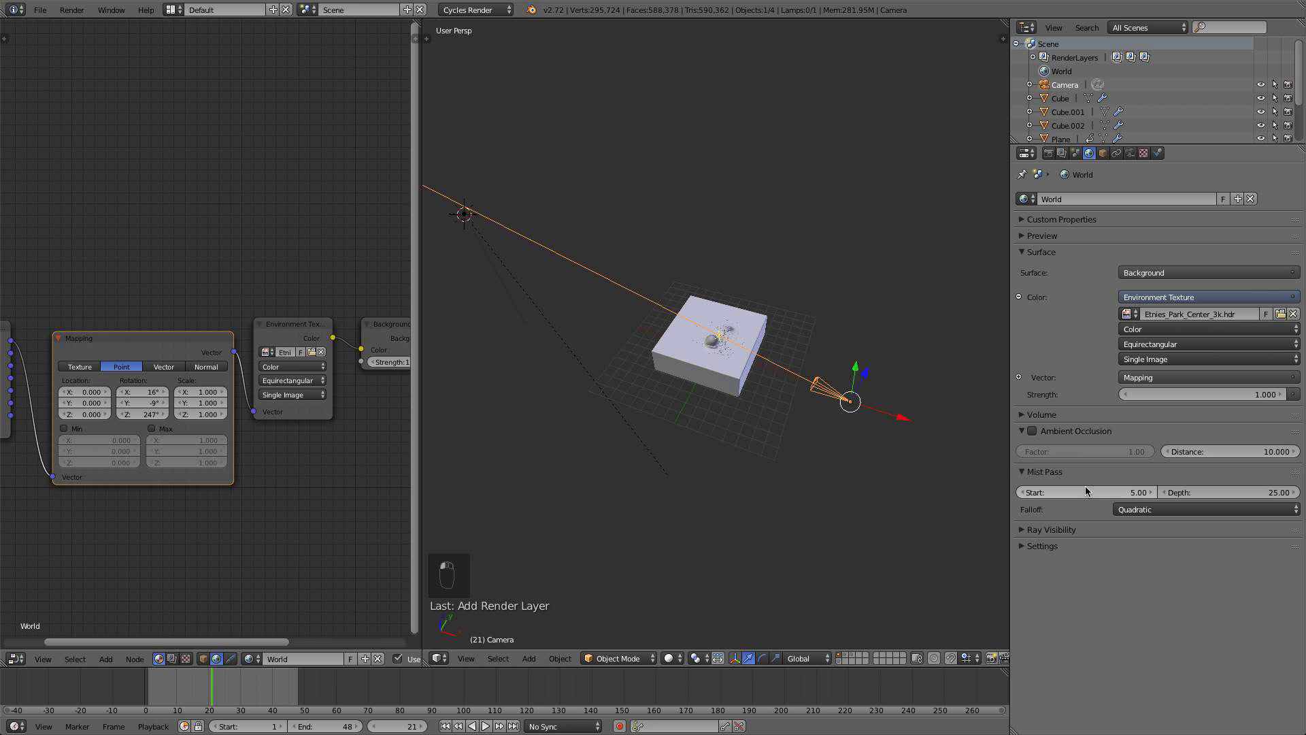
{"action": "left_click", "coordinate": [1130, 153]}
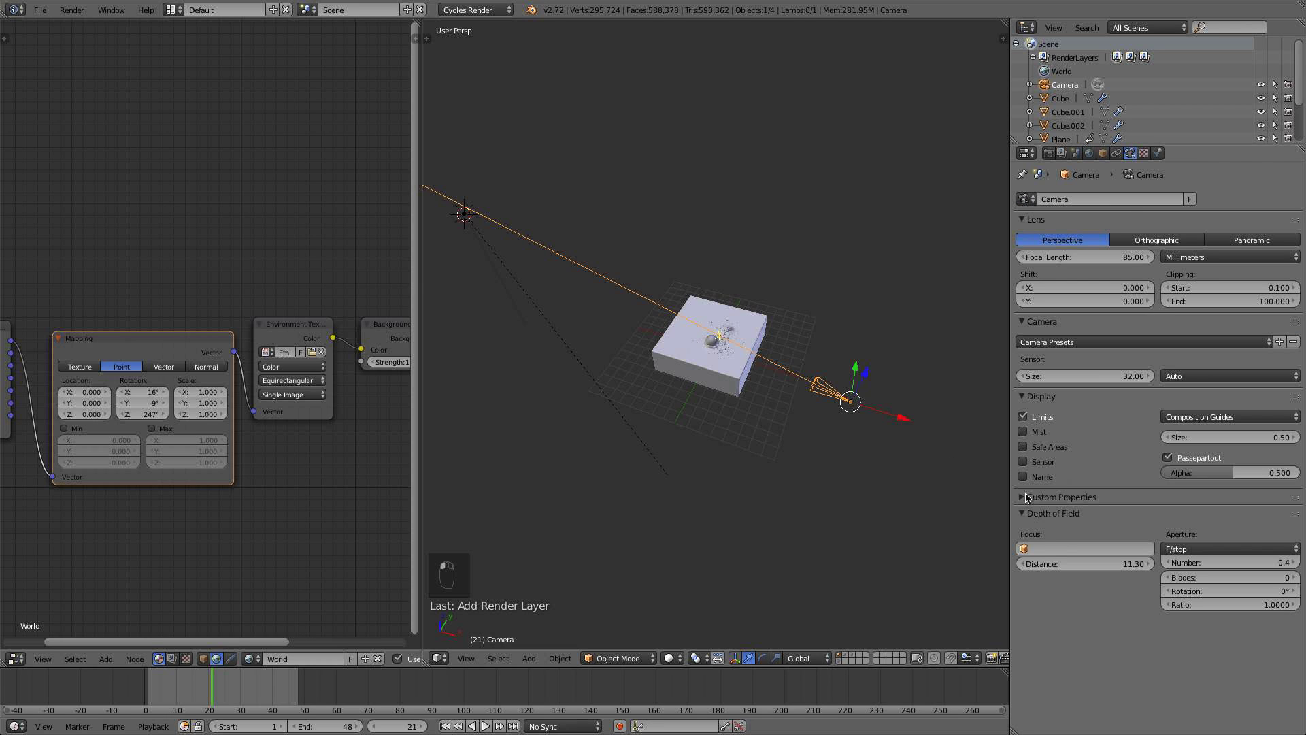
{"action": "left_click", "coordinate": [1023, 433]}
{"action": "scroll", "coordinate": [790, 392], "scroll_direction": "down", "scroll_amount": 3}
{"action": "middle_click_drag", "start_coordinate": [782, 393], "coordinate": [809, 359]}
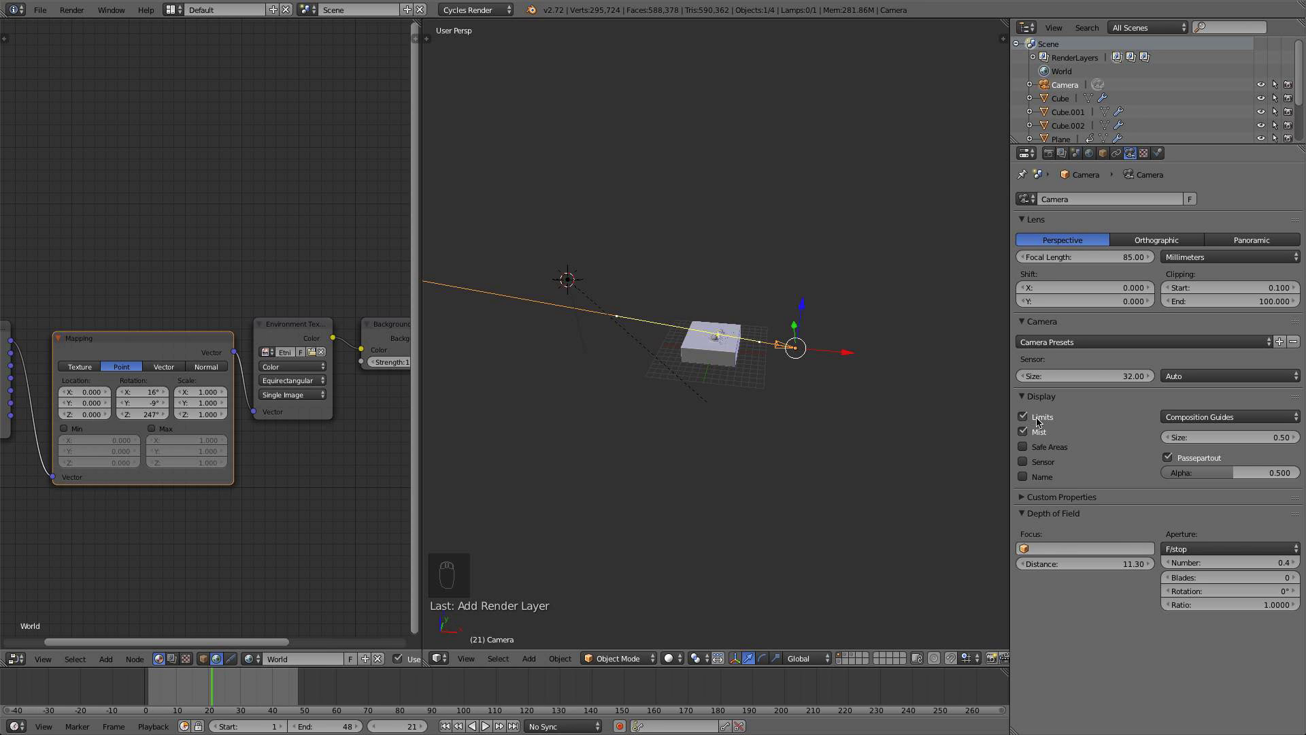
Set the world's Mist Pass depth to 55 and its start to 10
{"action": "left_click", "coordinate": [1089, 153]}
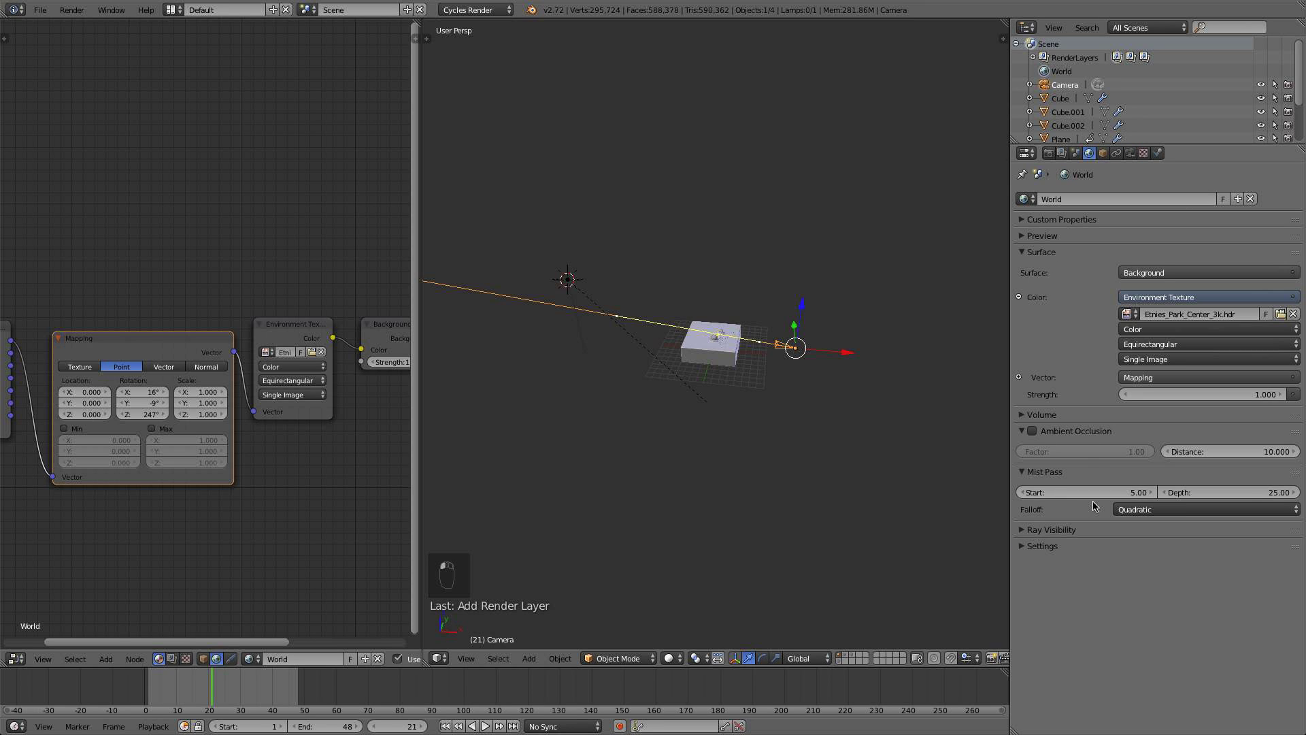
{"action": "left_click", "coordinate": [1184, 492]}
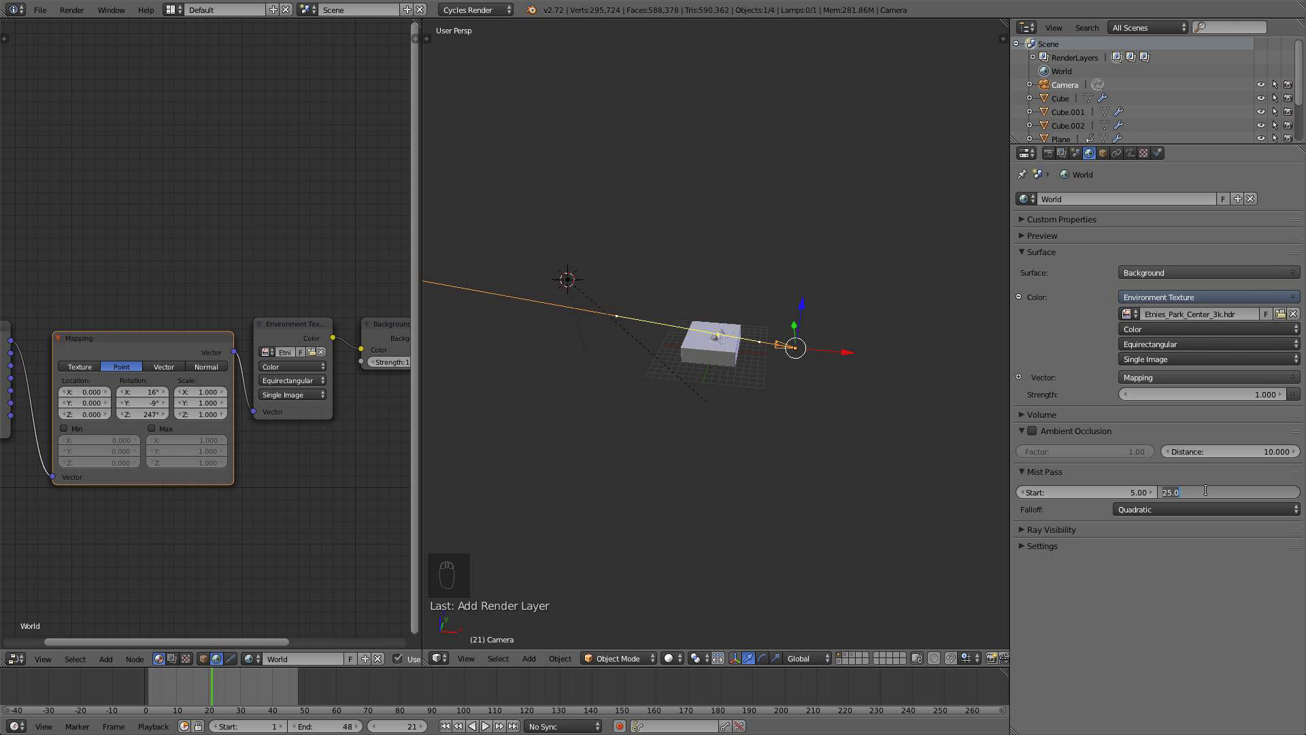
{"action": "type", "text": "55"}
{"action": "key", "text": "Return"}
{"action": "left_click", "coordinate": [1129, 488]}
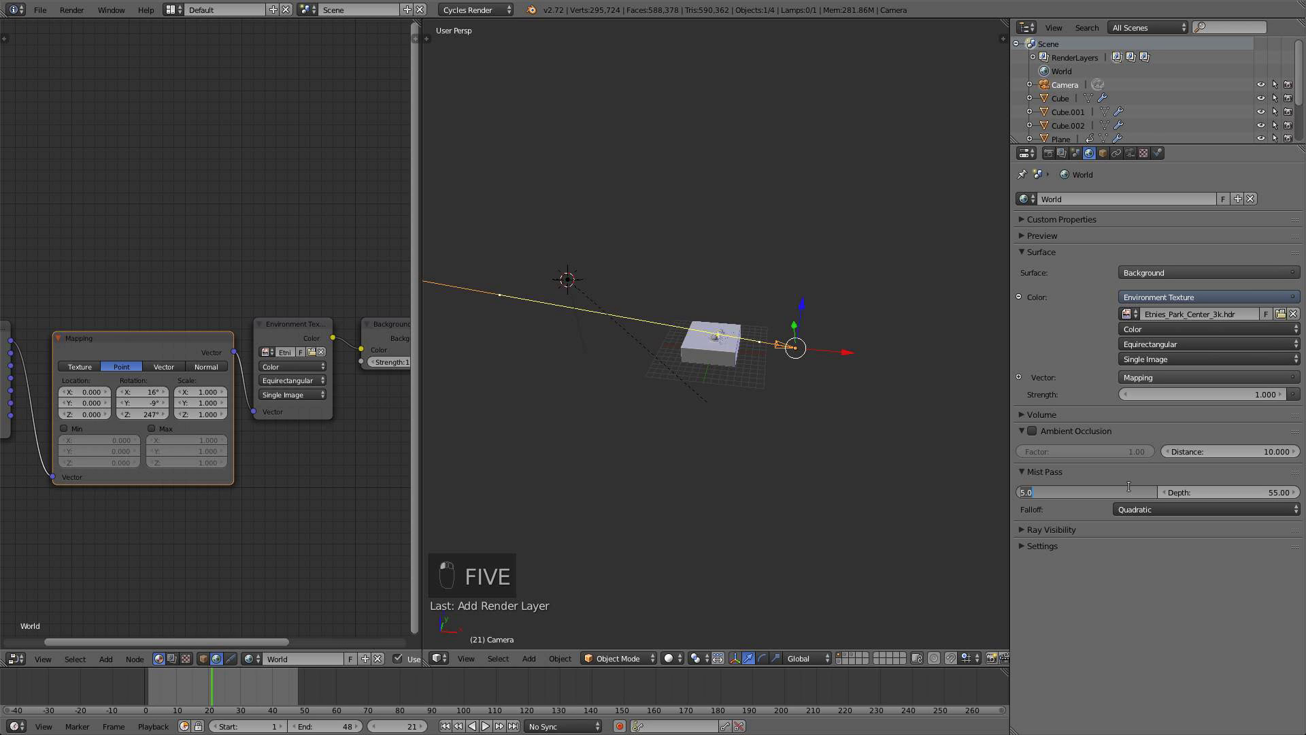
{"action": "type", "text": "15"}
{"action": "key", "text": "Return"}
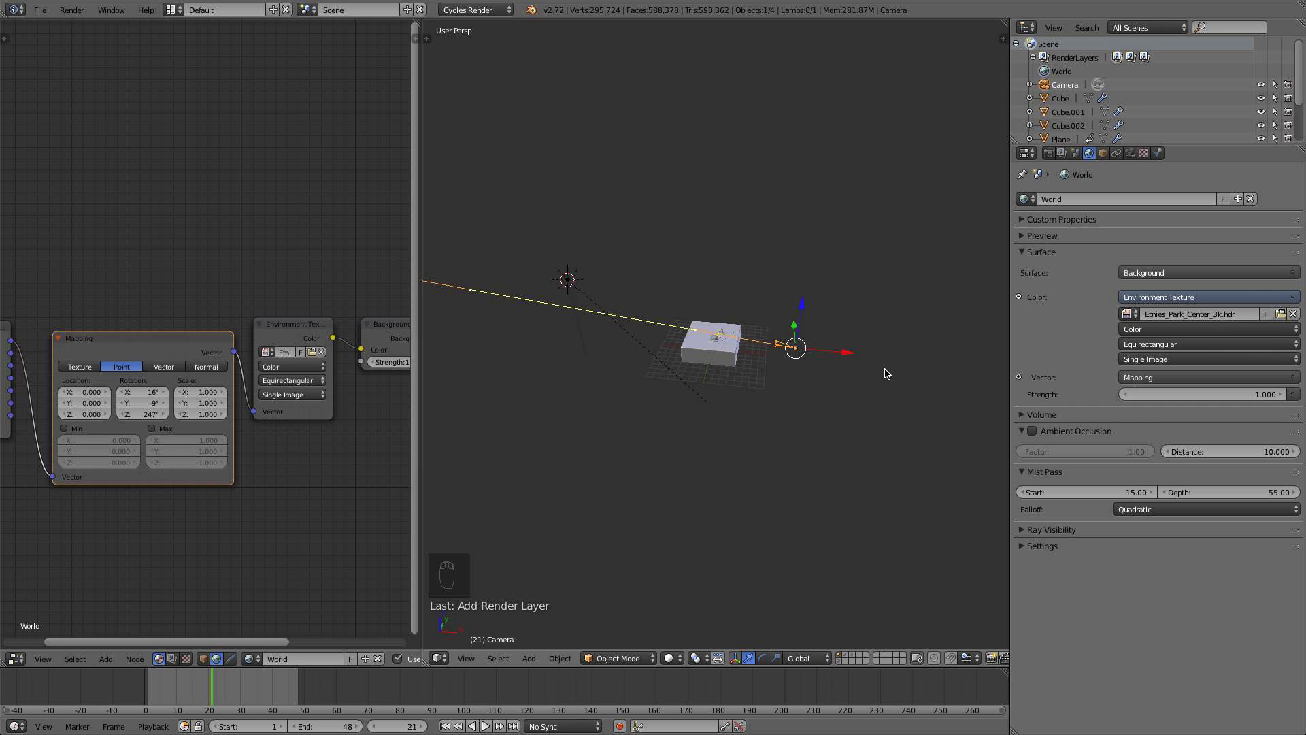
{"action": "left_click", "coordinate": [1130, 493]}
{"action": "type", "text": "10"}
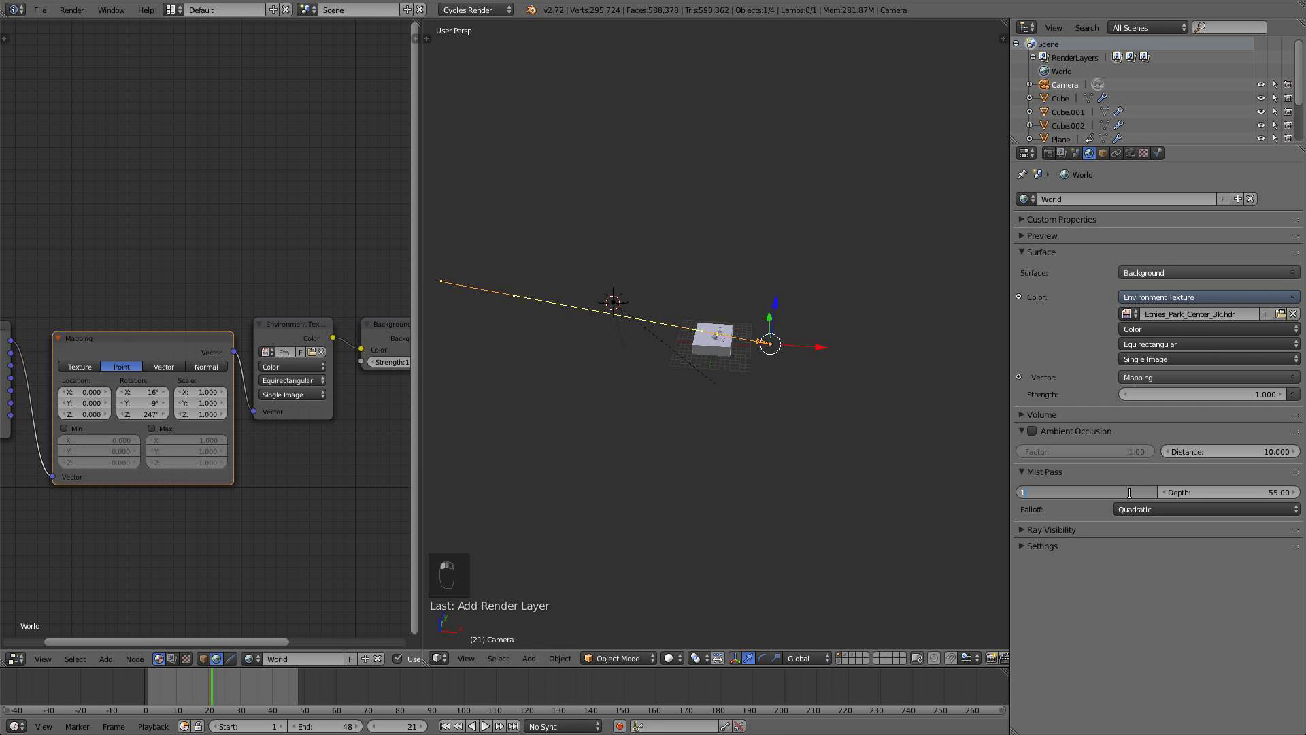
{"action": "key", "text": "Return"}
Return the viewport to the camera view and save the scene file with the new mist settings
{"action": "middle_click_drag", "start_coordinate": [928, 365], "coordinate": [752, 324]}
{"action": "key", "text": "KP_0"}
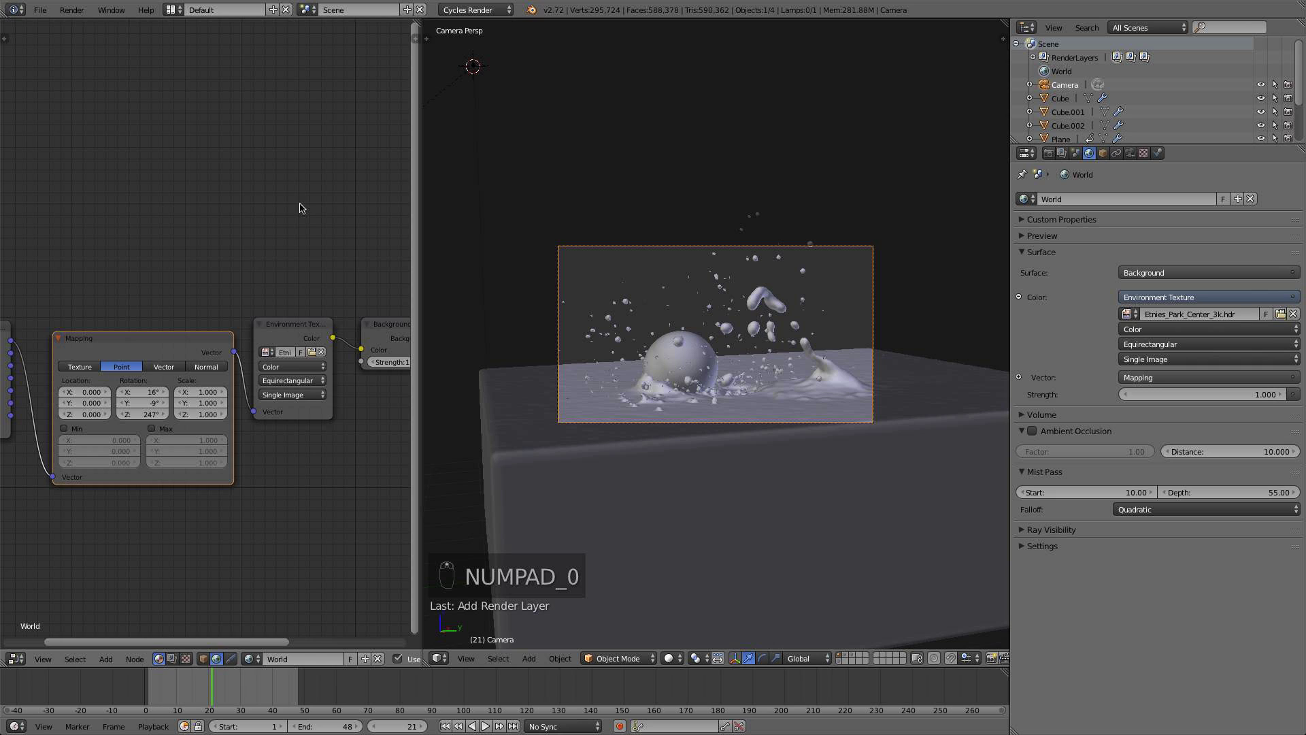
{"action": "left_click", "coordinate": [40, 10]}
{"action": "left_click", "coordinate": [42, 112]}
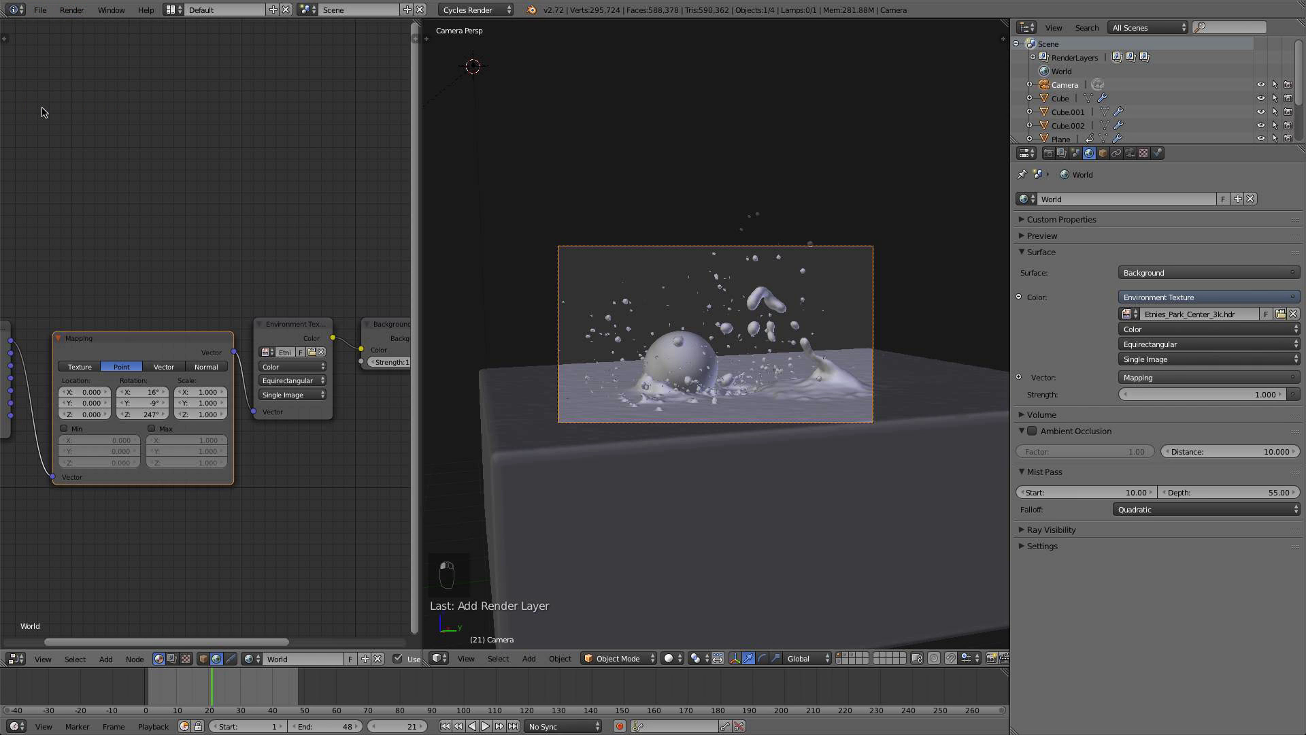
{"action": "scroll", "coordinate": [570, 326], "scroll_direction": "up", "scroll_amount": 2}
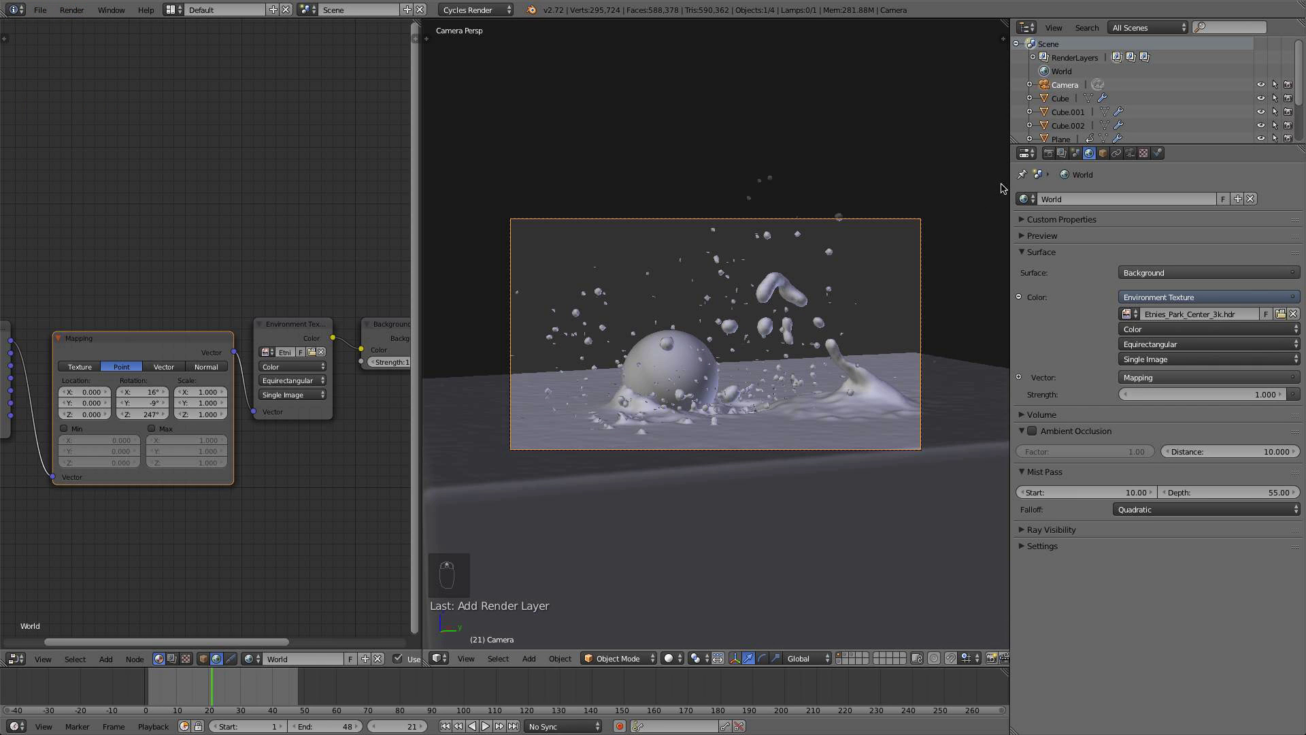
Enable CUDA as the compute device in the user preferences and set the scene's render device to GPU Compute
{"action": "left_click", "coordinate": [1049, 153]}
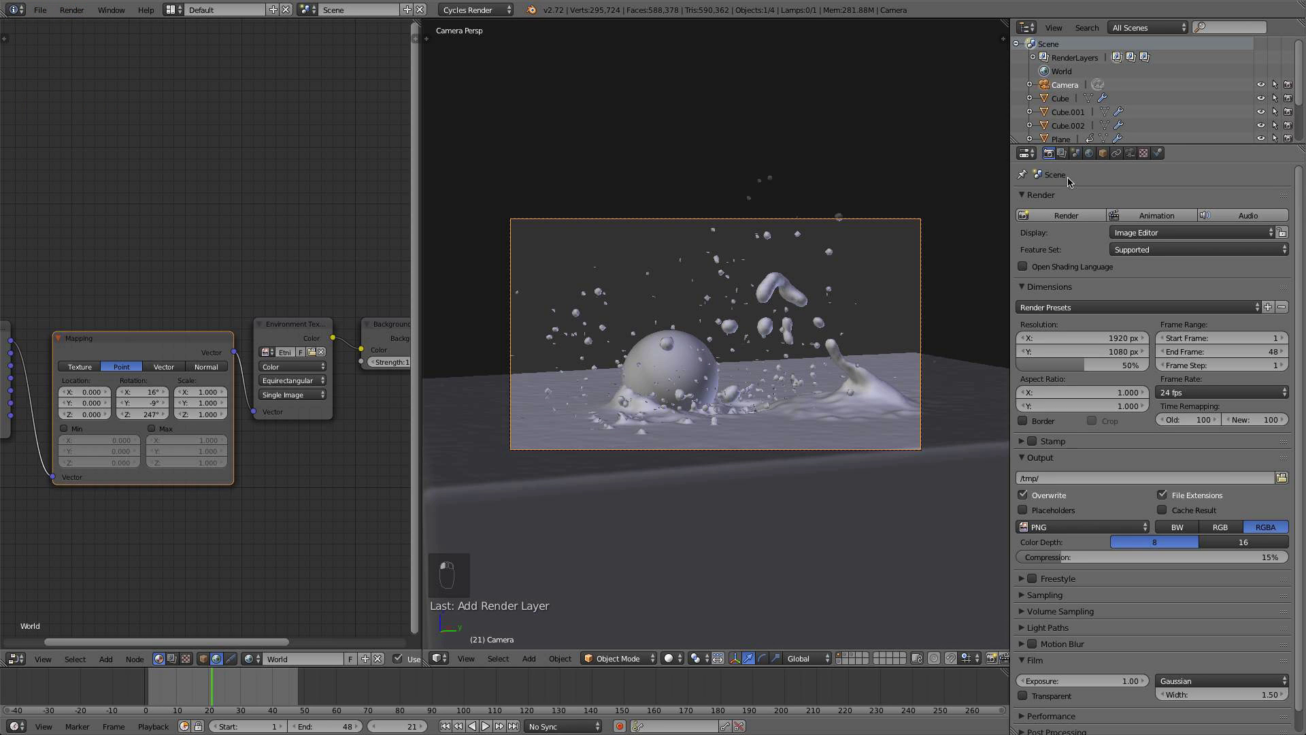
{"action": "left_click", "coordinate": [40, 9]}
{"action": "left_click", "coordinate": [124, 164]}
{"action": "left_click", "coordinate": [499, 28]}
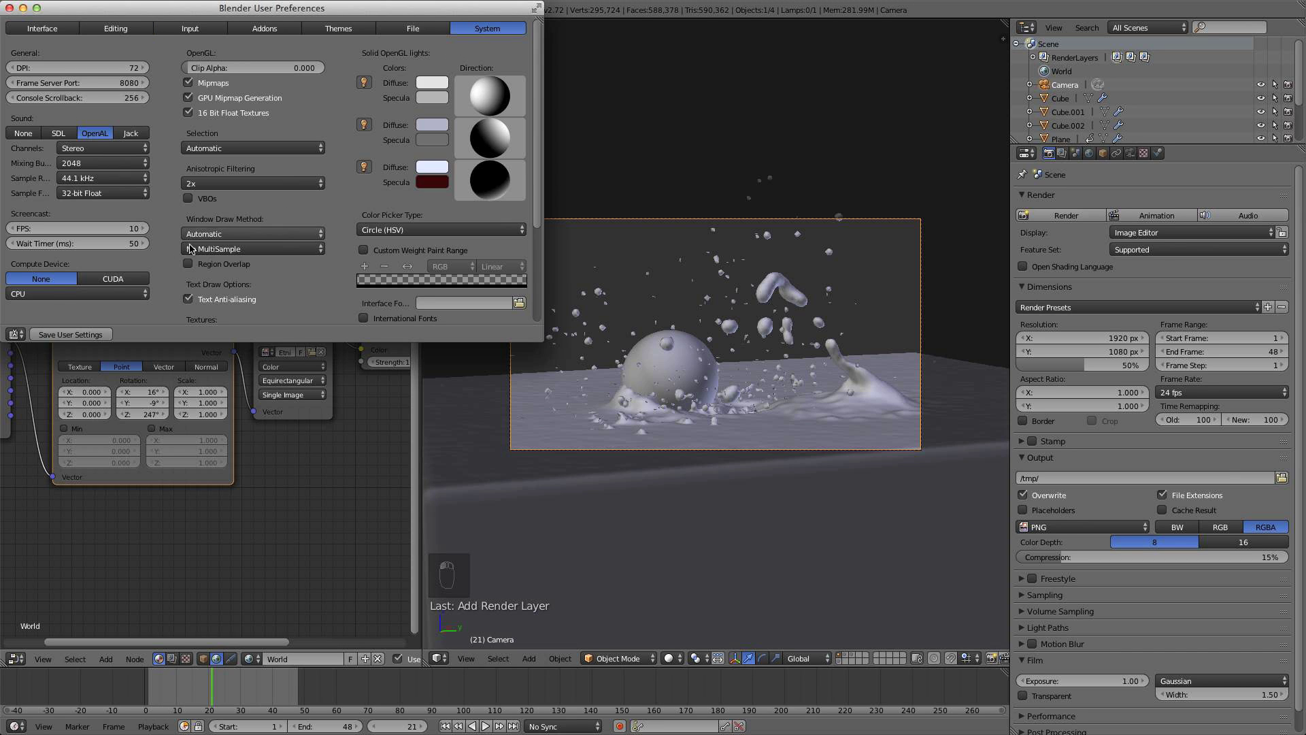
{"action": "left_click", "coordinate": [98, 279]}
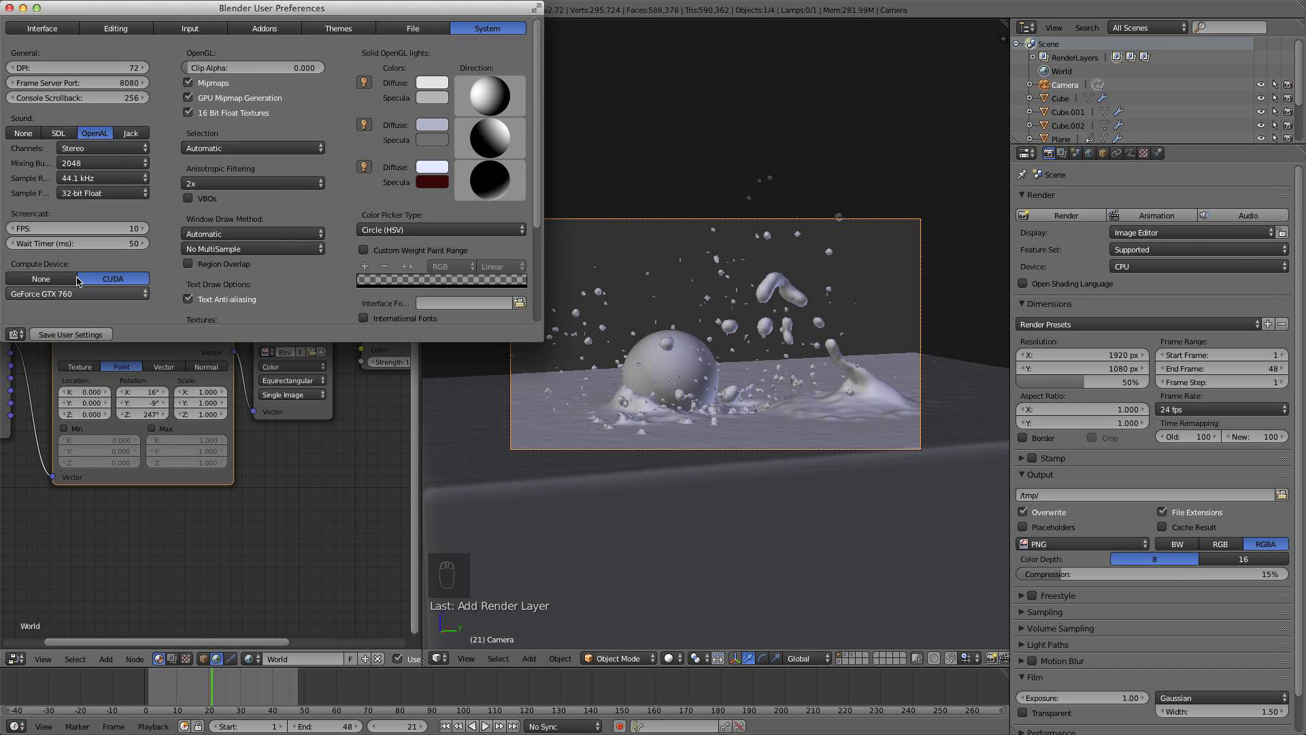
{"action": "left_click", "coordinate": [9, 8]}
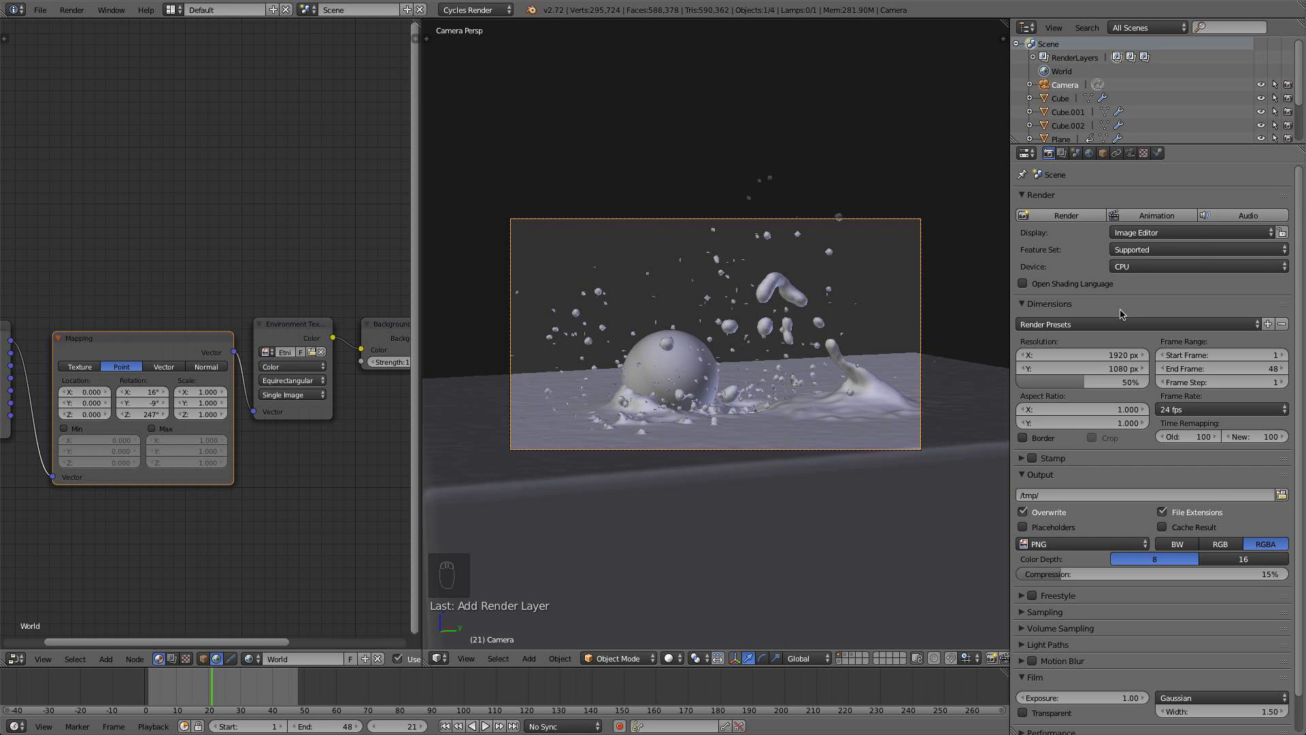
{"action": "left_click", "coordinate": [1197, 266]}
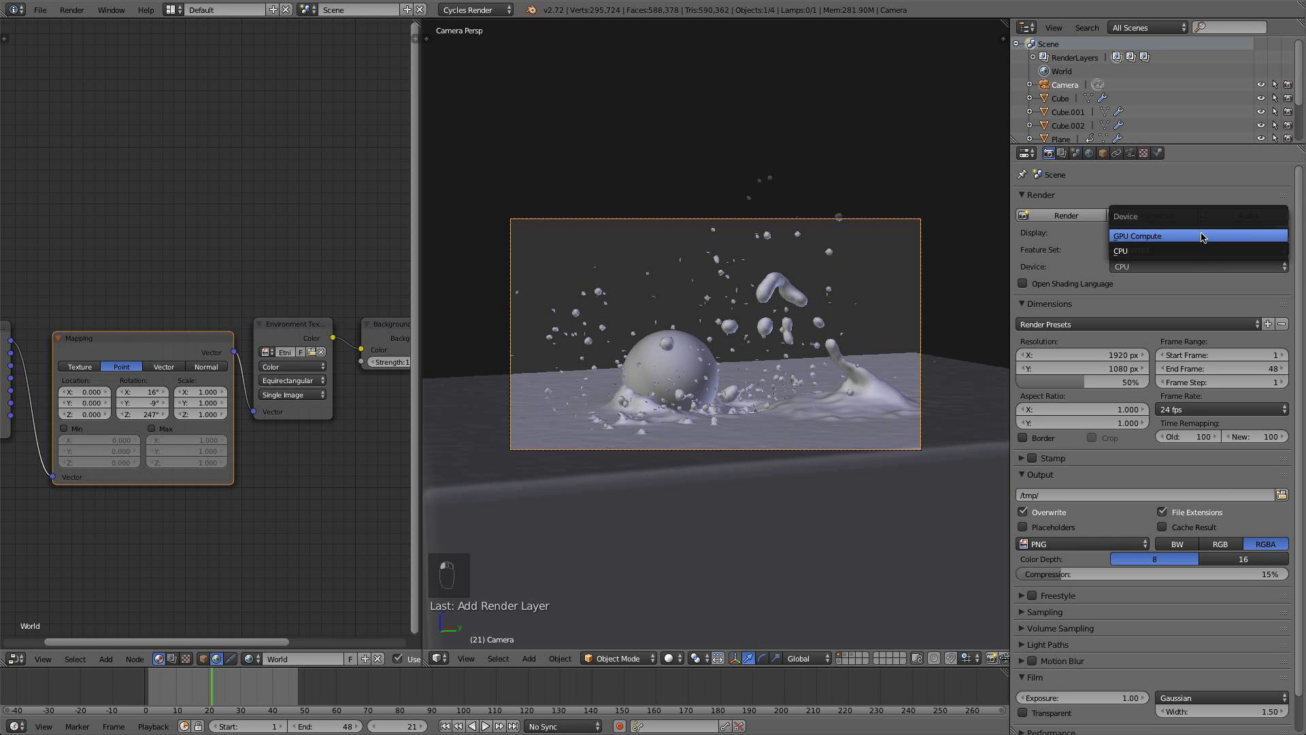
{"action": "left_click", "coordinate": [1197, 237]}
Set the render tile size in the Performance settings to 256 by 256
{"action": "scroll", "coordinate": [1197, 272], "scroll_direction": "down", "scroll_amount": 2}
{"action": "left_click", "coordinate": [1059, 694]}
{"action": "scroll", "coordinate": [1079, 663], "scroll_direction": "down", "scroll_amount": 5}
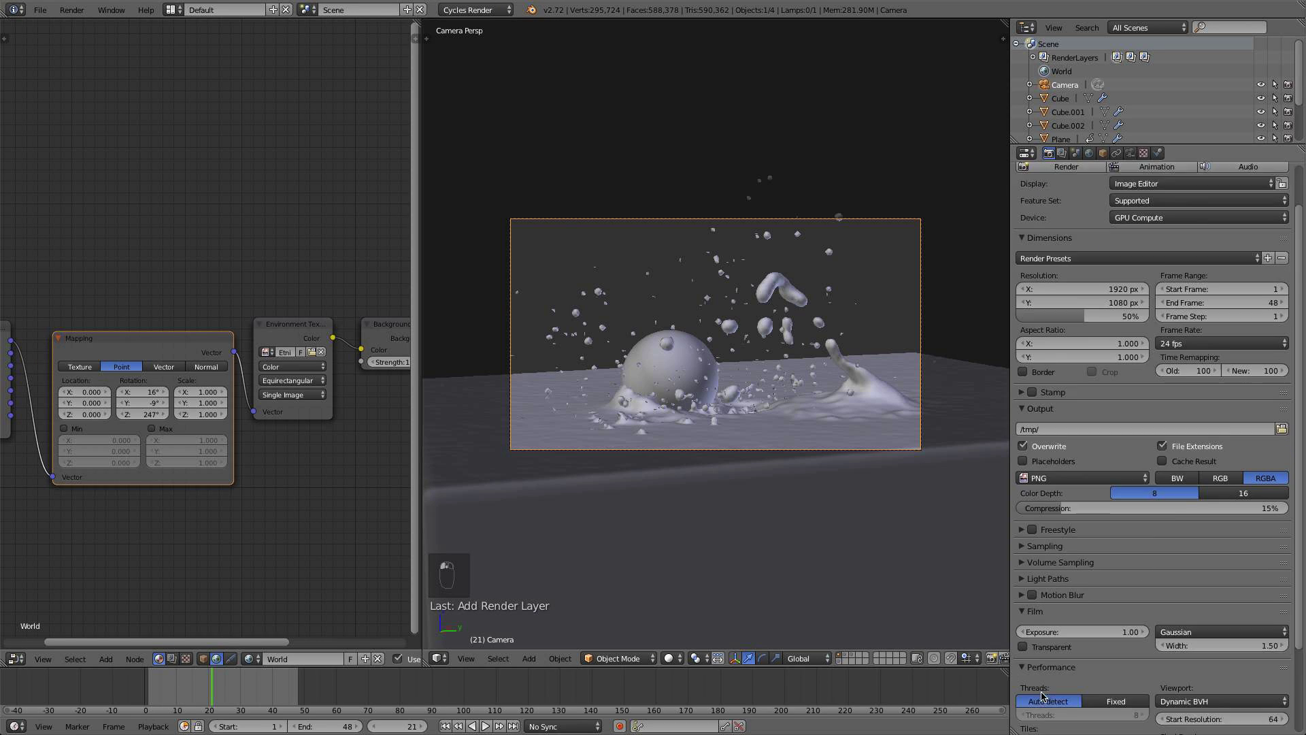
{"action": "left_click", "coordinate": [1077, 648]}
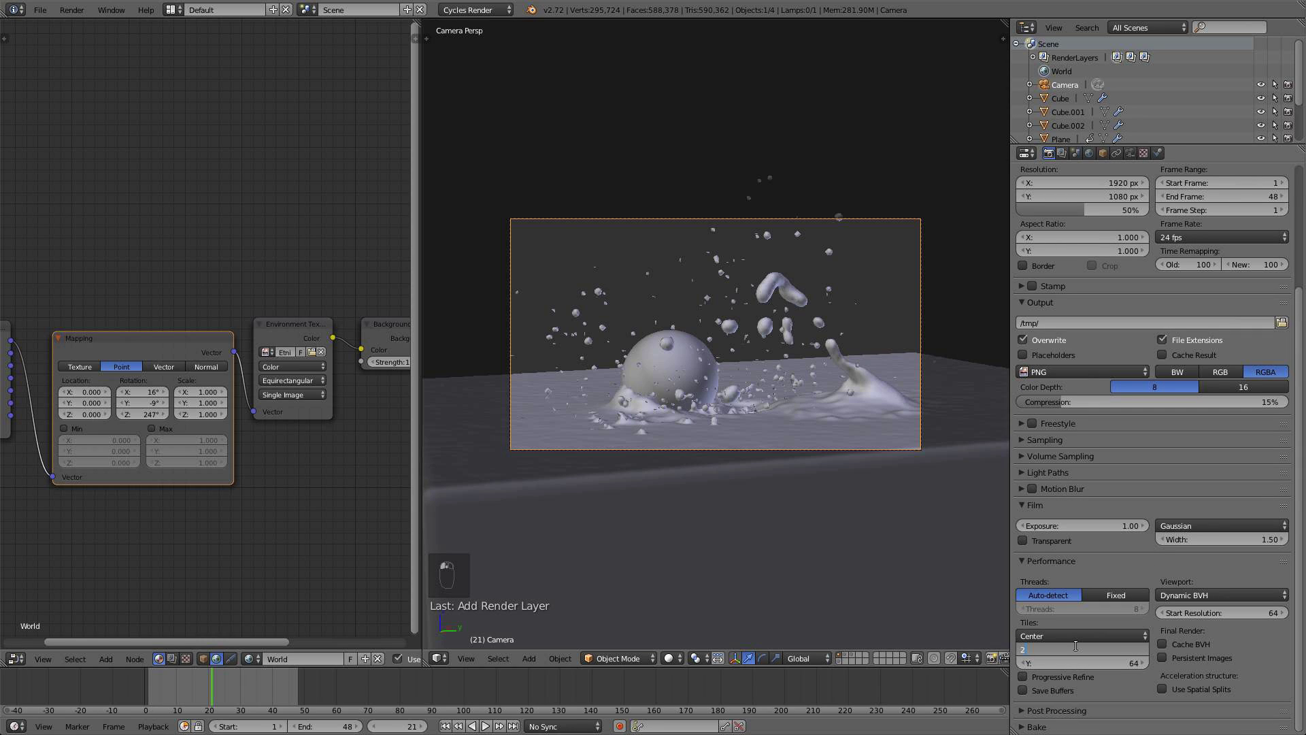
{"action": "key", "text": "Return"}
{"action": "left_click", "coordinate": [1078, 663]}
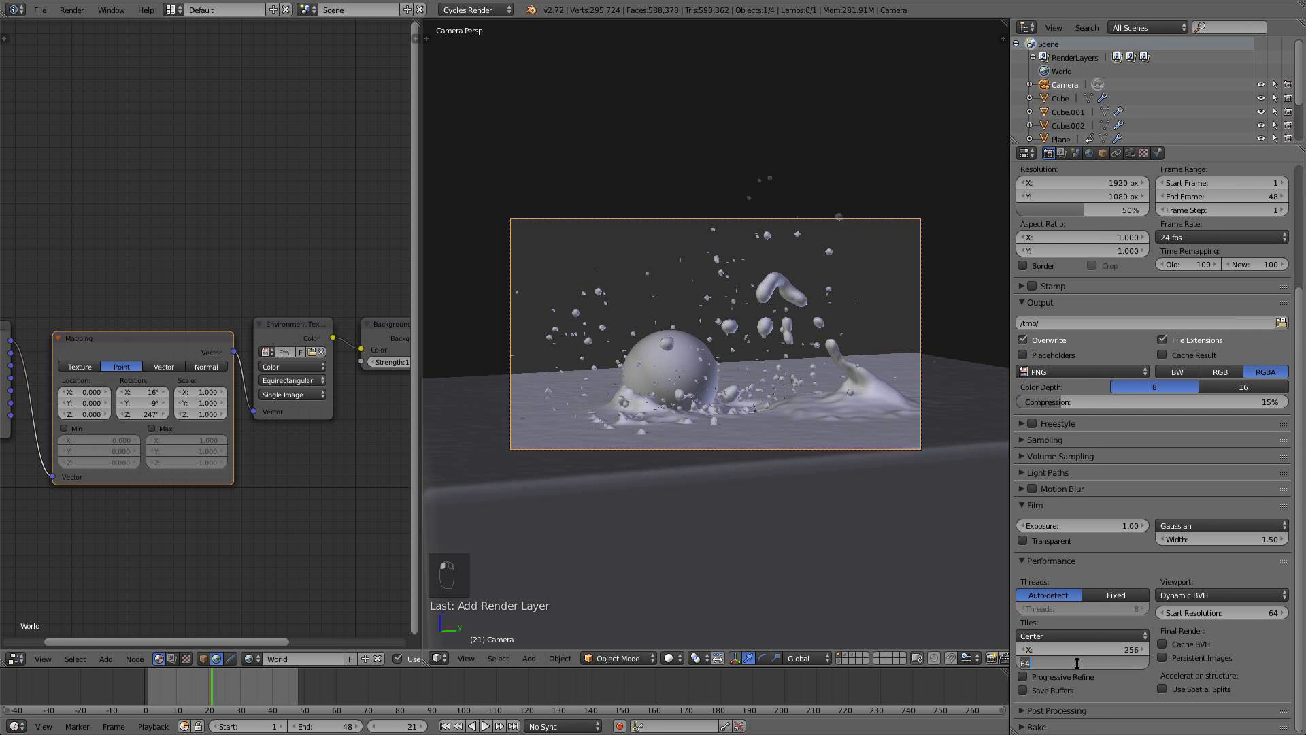
{"action": "type", "text": "256"}
{"action": "key", "text": "Return"}
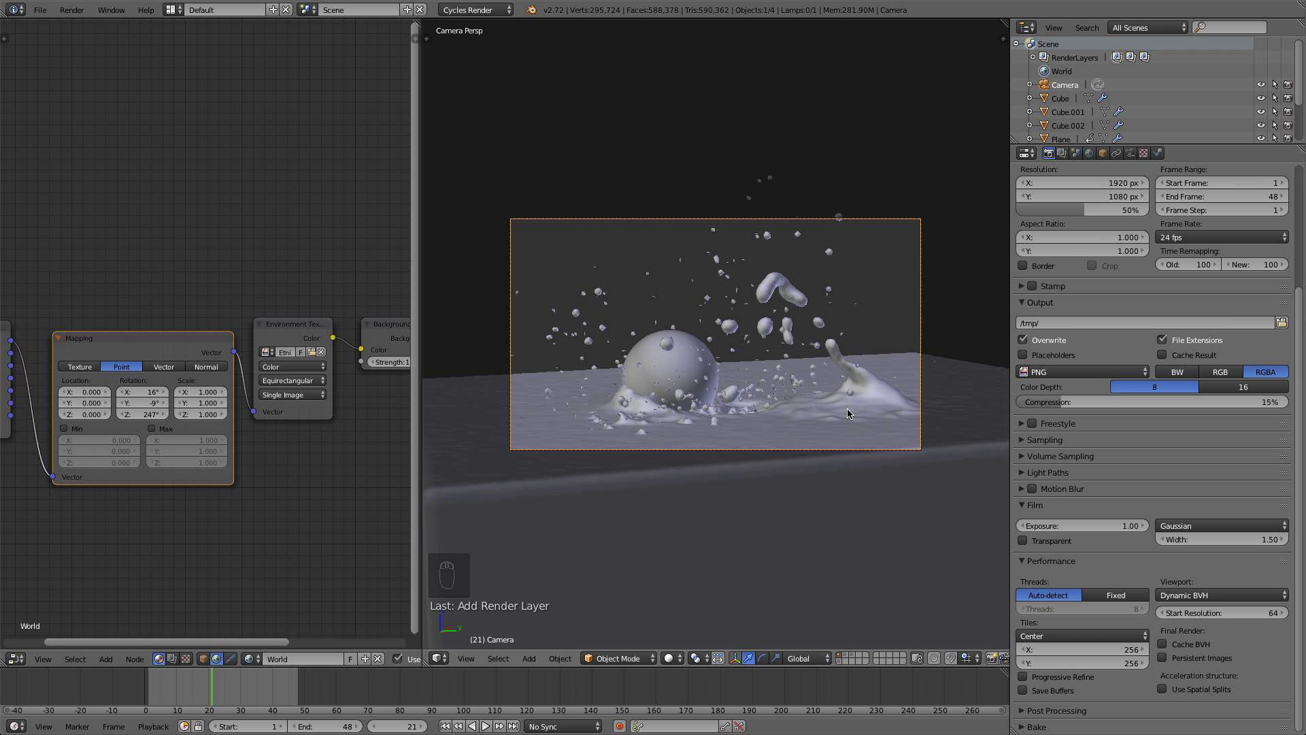
{"action": "scroll", "coordinate": [740, 382], "scroll_direction": "up", "scroll_amount": 4}
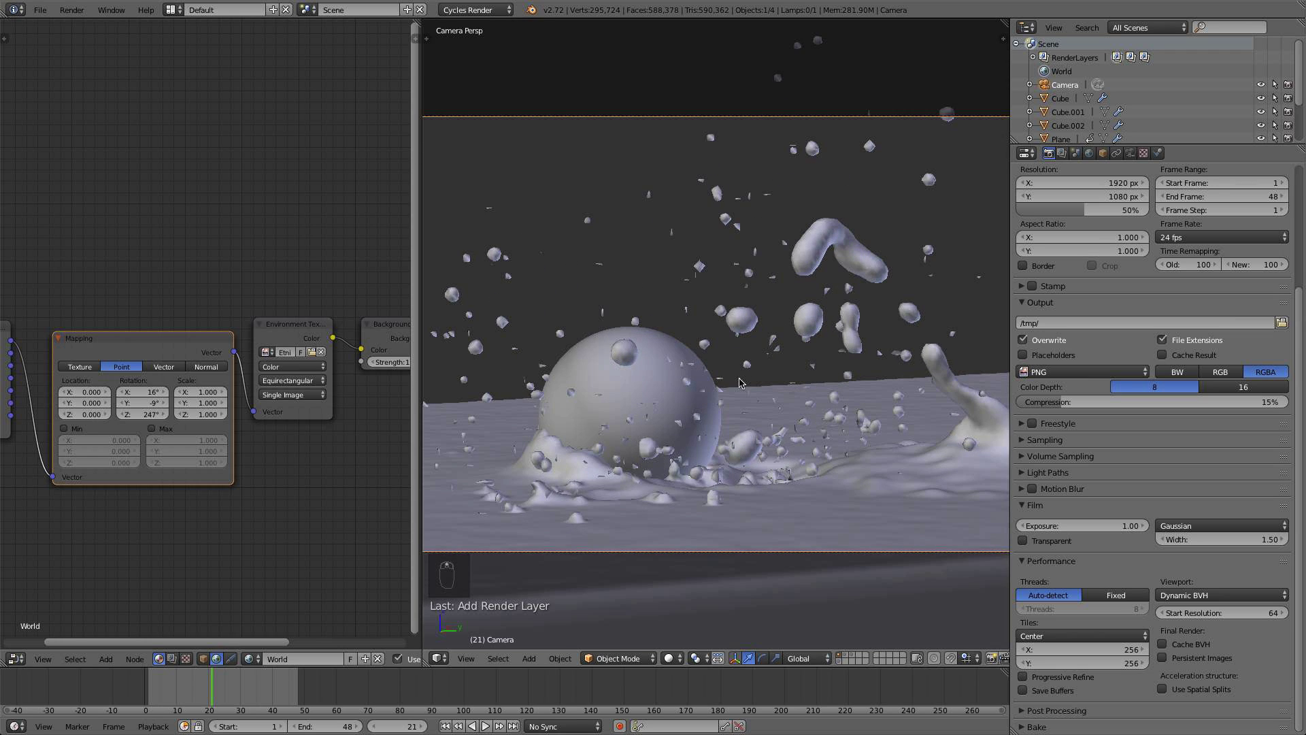
{"action": "scroll", "coordinate": [741, 383], "scroll_direction": "down", "scroll_amount": 2}
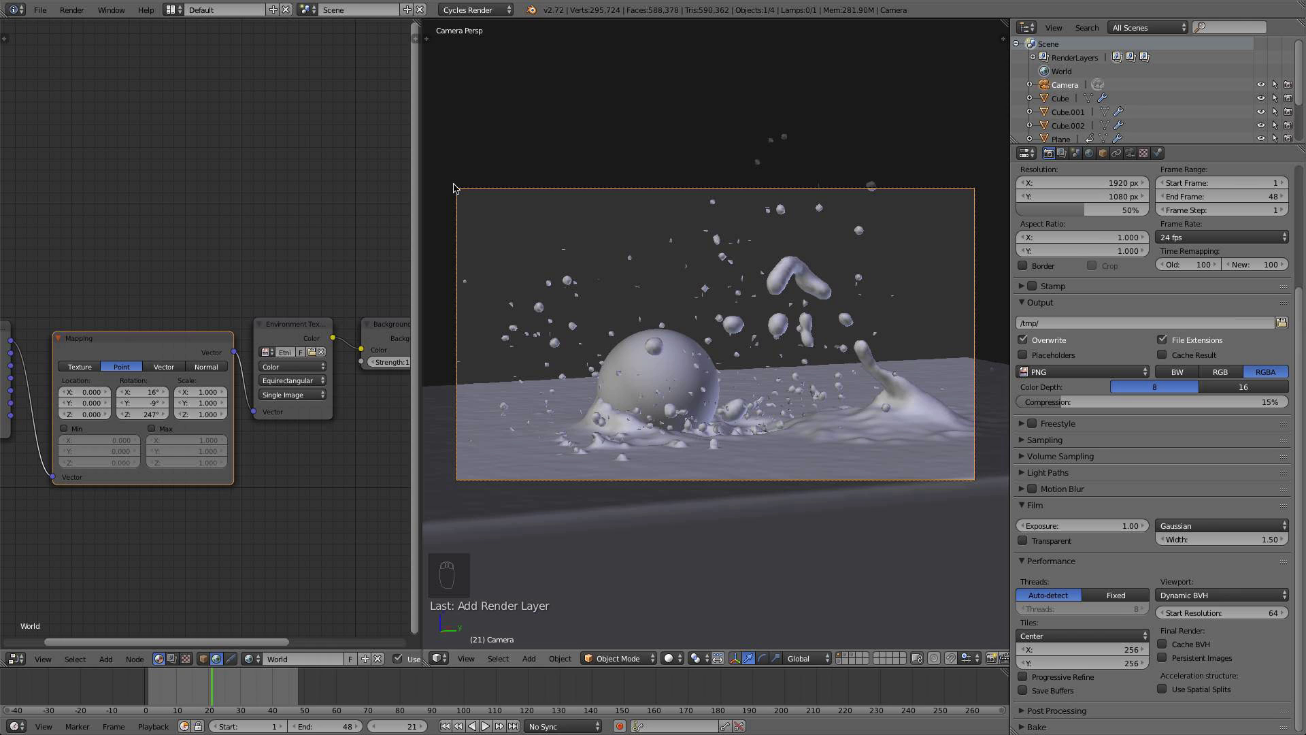
Save the scene file with the GPU and tile size settings
{"action": "left_click", "coordinate": [41, 10]}
{"action": "left_click", "coordinate": [48, 111]}
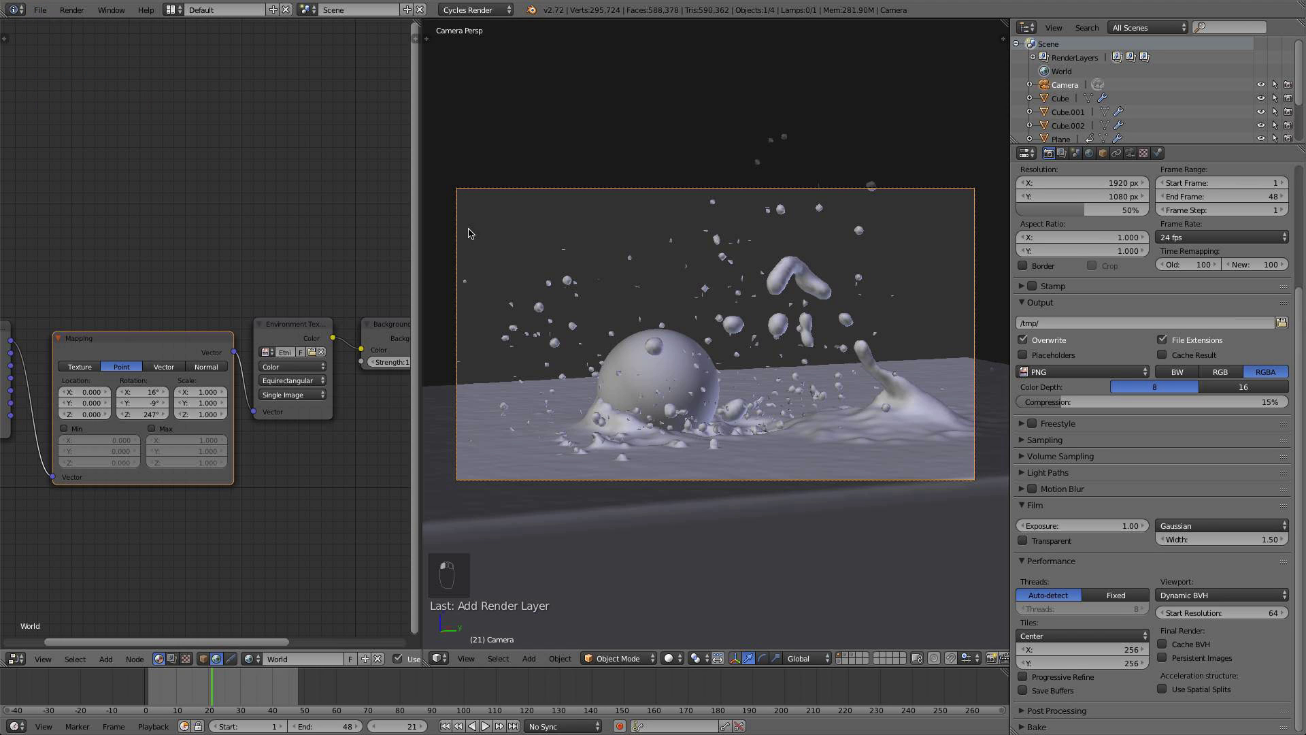
{"action": "scroll", "coordinate": [795, 370], "scroll_direction": "up", "scroll_amount": 1}
{"action": "scroll", "coordinate": [777, 377], "scroll_direction": "down", "scroll_amount": 2}
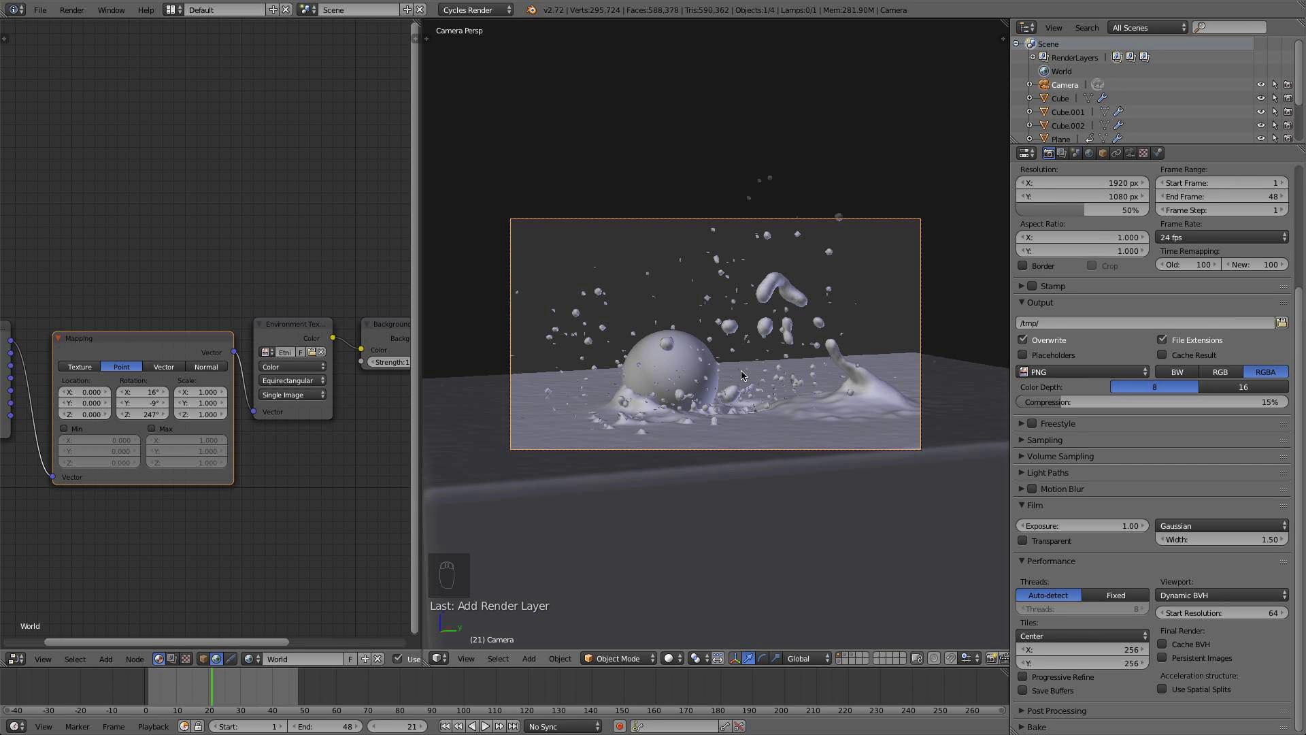
Examine the rendered Splash layer and return to the 3D view
{"action": "left_click", "coordinate": [471, 565]}
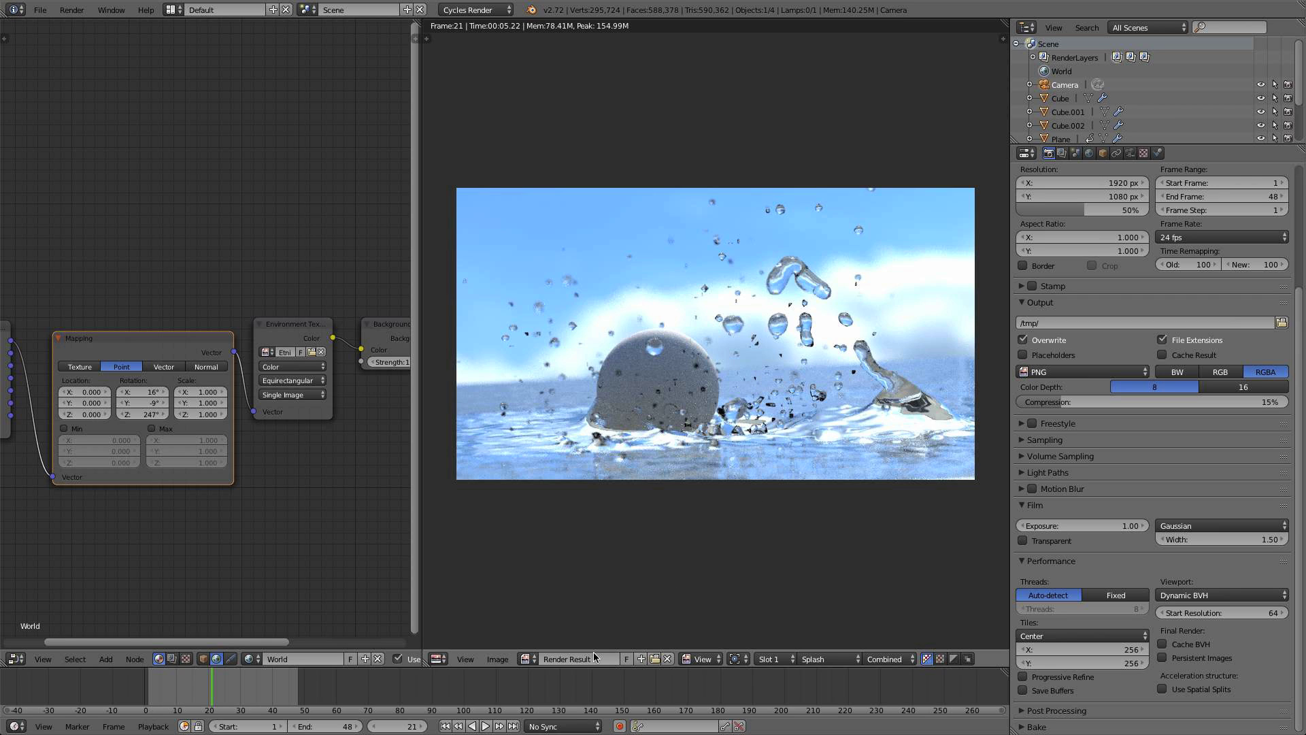
{"action": "left_click", "coordinate": [439, 657]}
{"action": "left_click", "coordinate": [463, 642]}
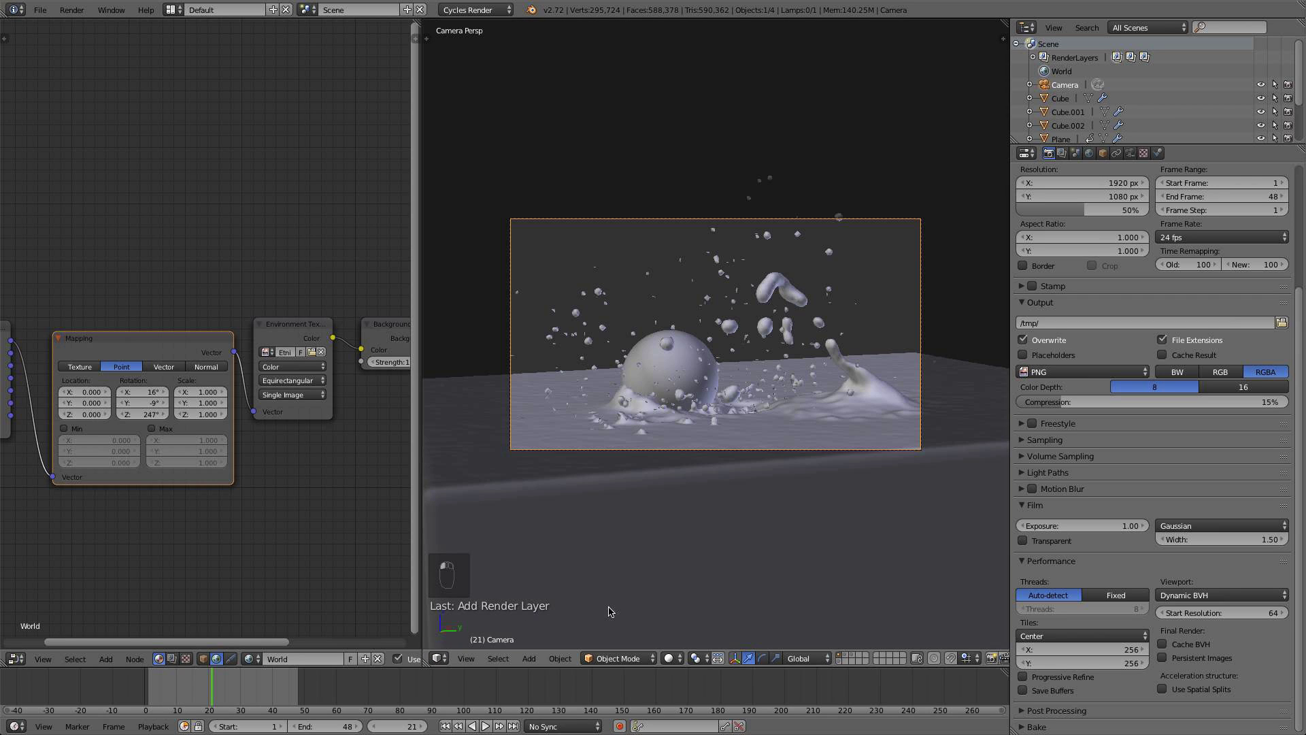
Show the additional scene layers alongside the current one and set the render samples to 100
{"action": "left_click", "coordinate": [854, 659], "text": "shift"}
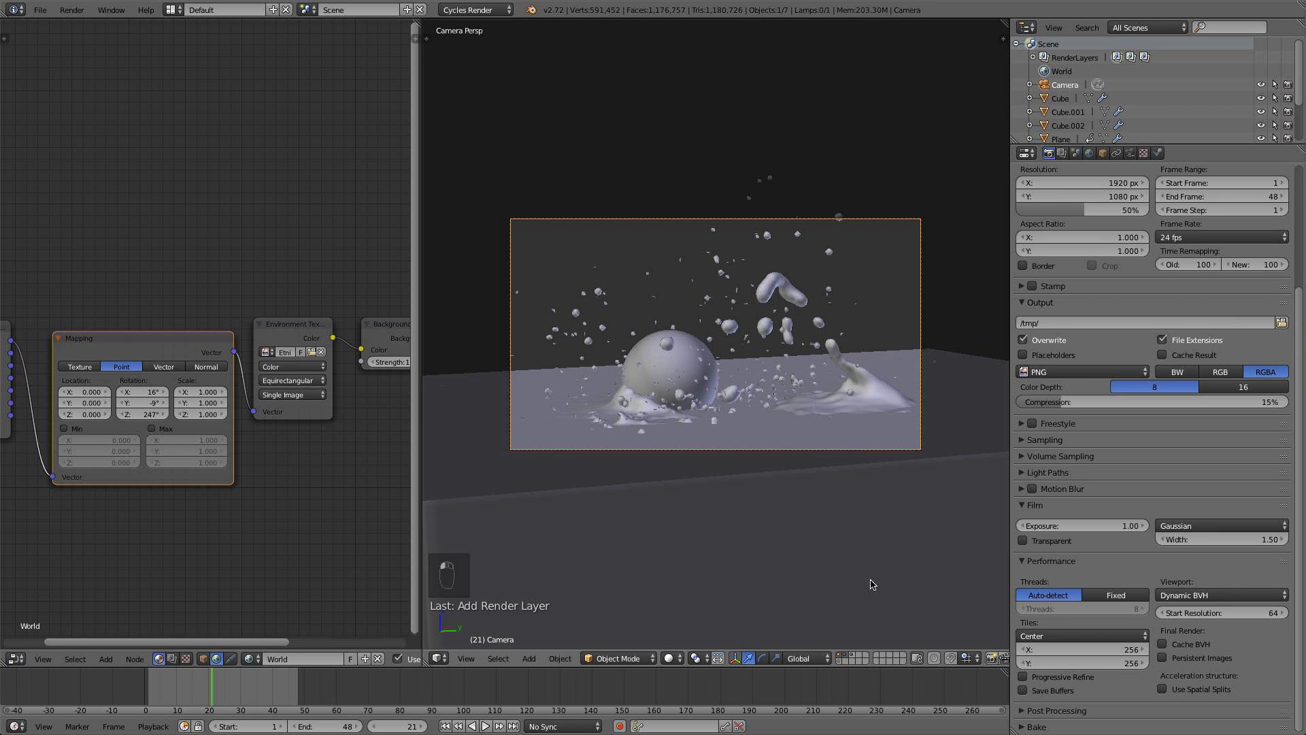
{"action": "left_click", "coordinate": [1054, 440]}
{"action": "left_click", "coordinate": [1237, 507]}
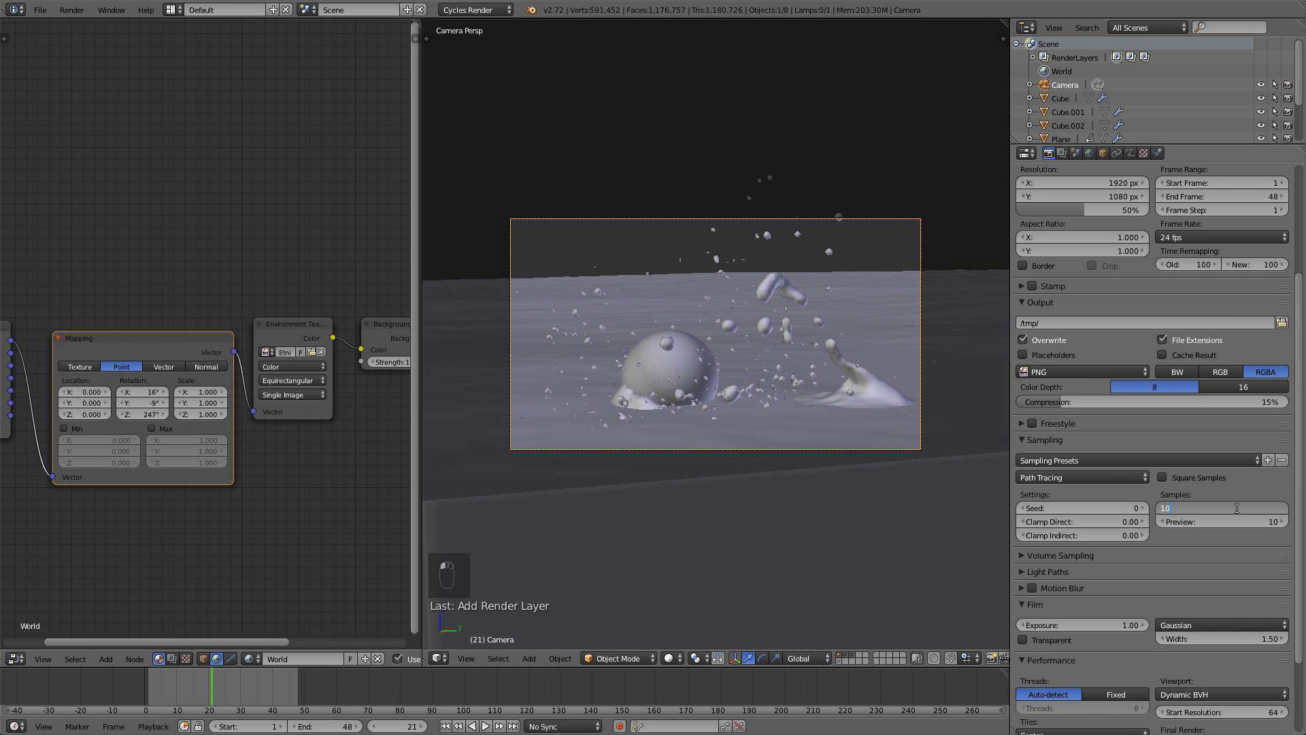
{"action": "type", "text": "100"}
{"action": "key", "text": "Return"}
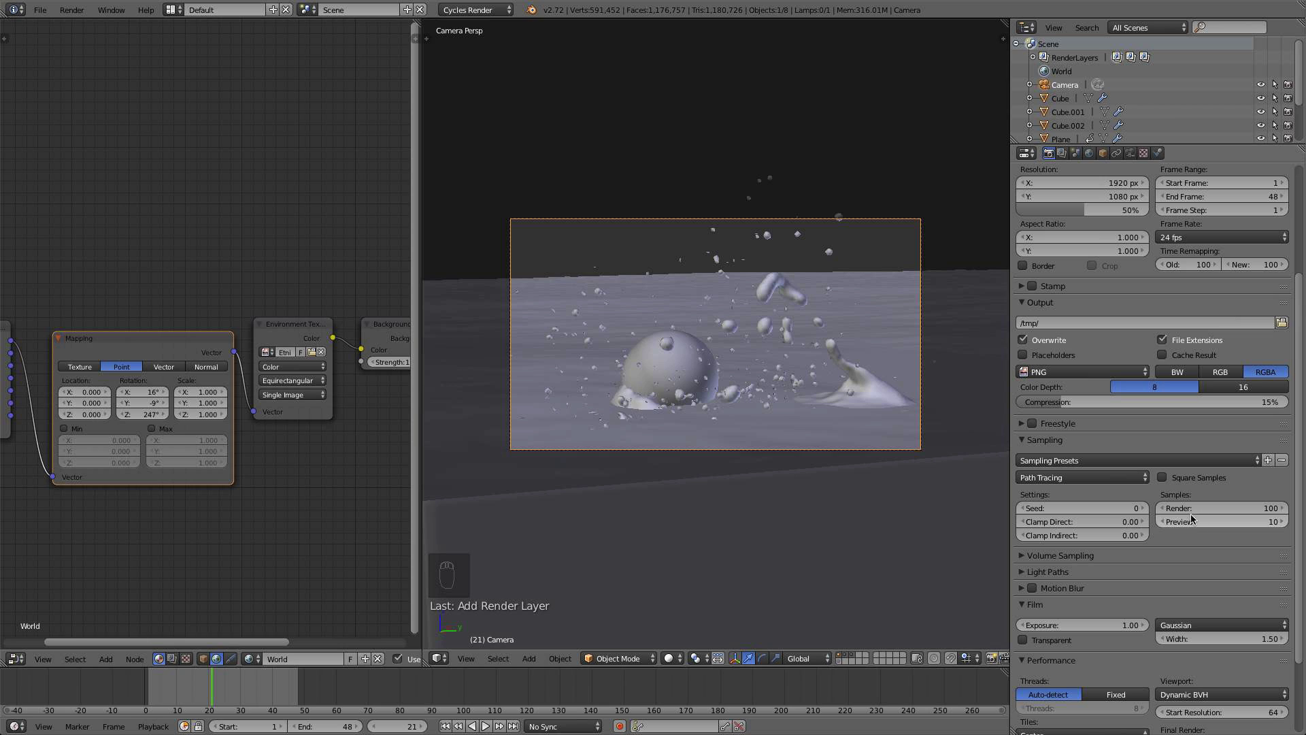
Save the scene file and render the current frame
{"action": "left_click", "coordinate": [45, 10]}
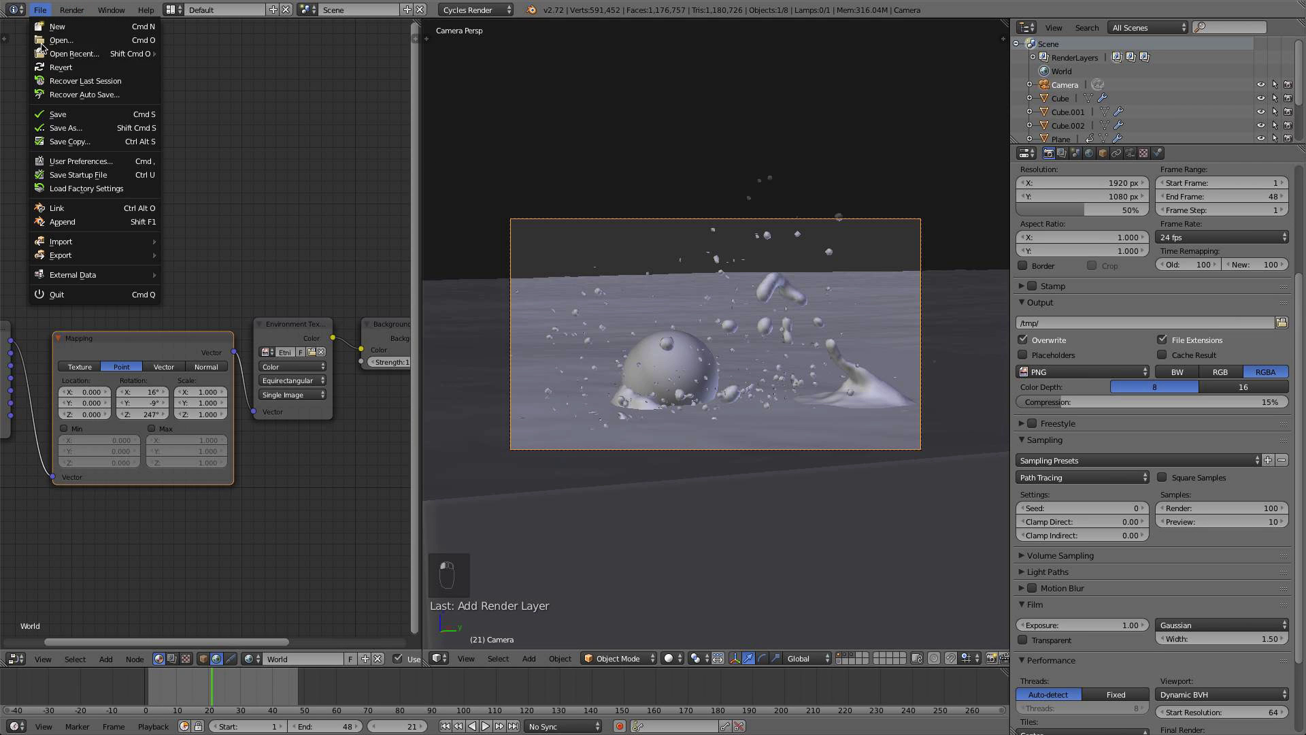
{"action": "left_click", "coordinate": [57, 120]}
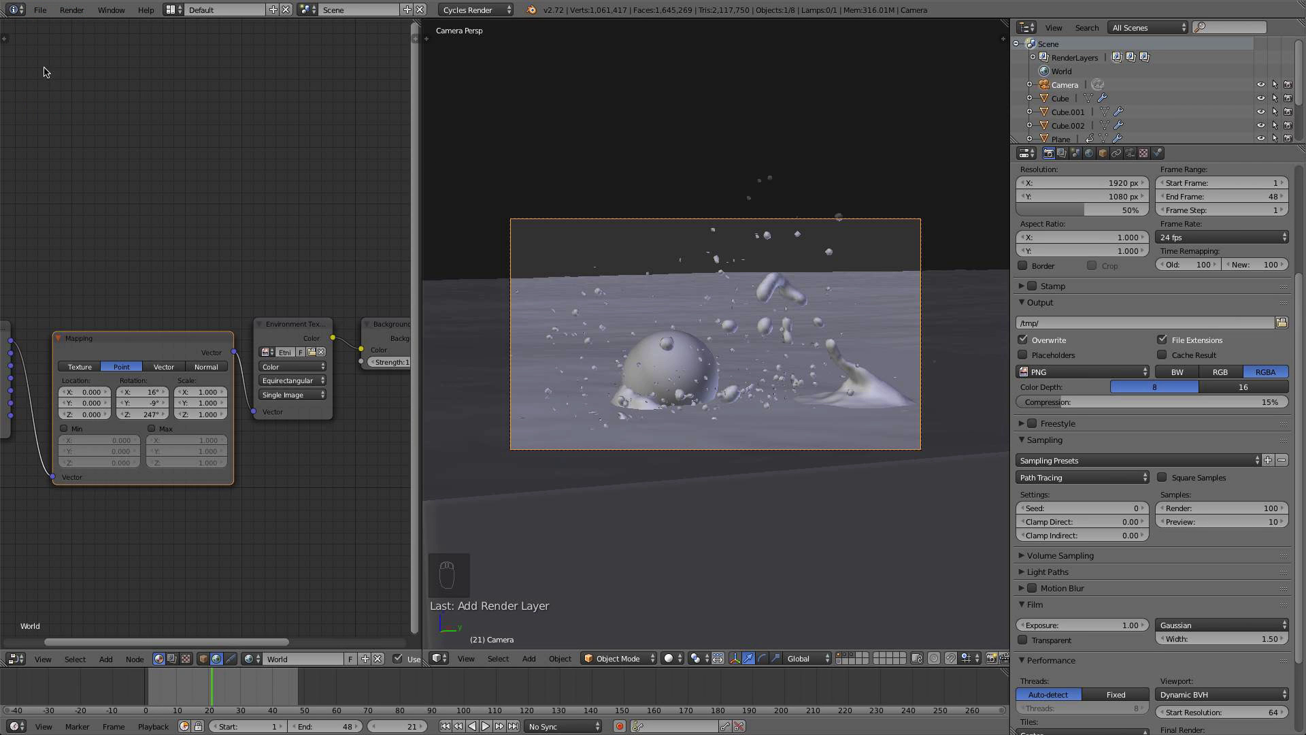
{"action": "key", "text": "F12"}
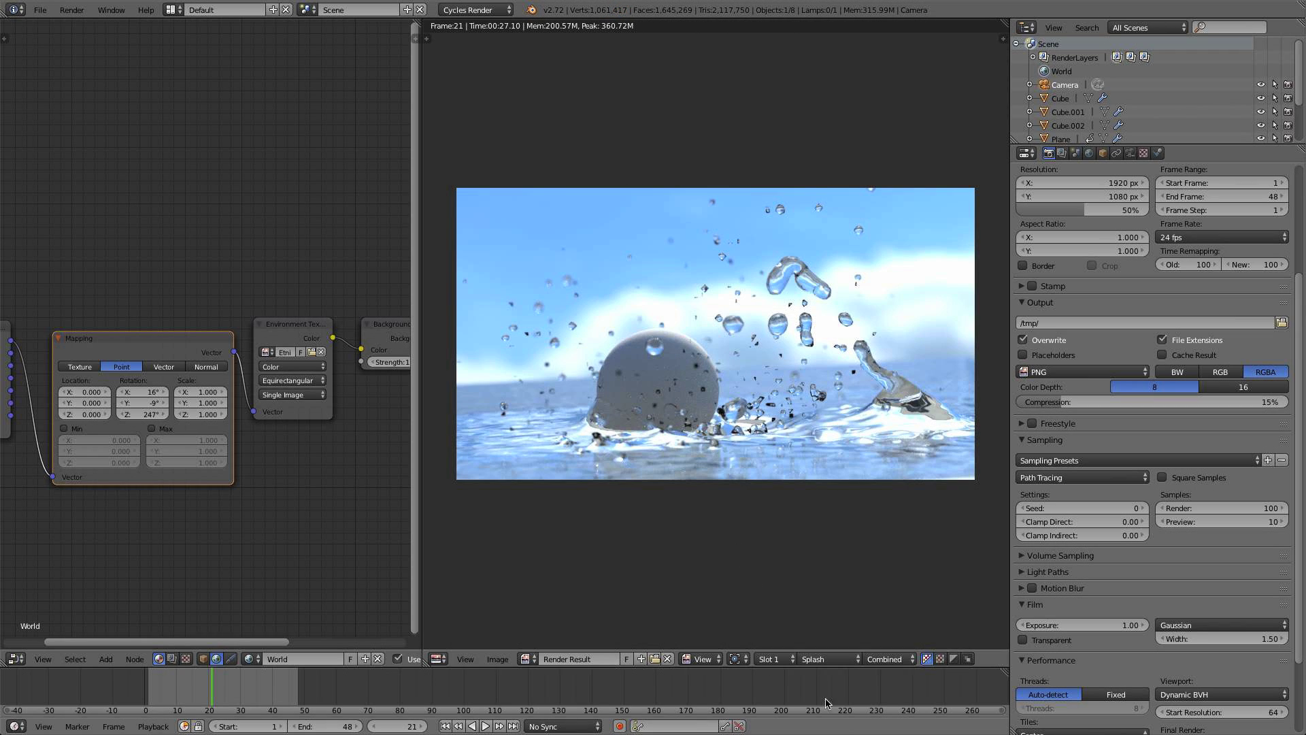
Examine the Mask layer of the render result and return to the 3D view
{"action": "left_click", "coordinate": [829, 663]}
{"action": "left_click", "coordinate": [828, 634]}
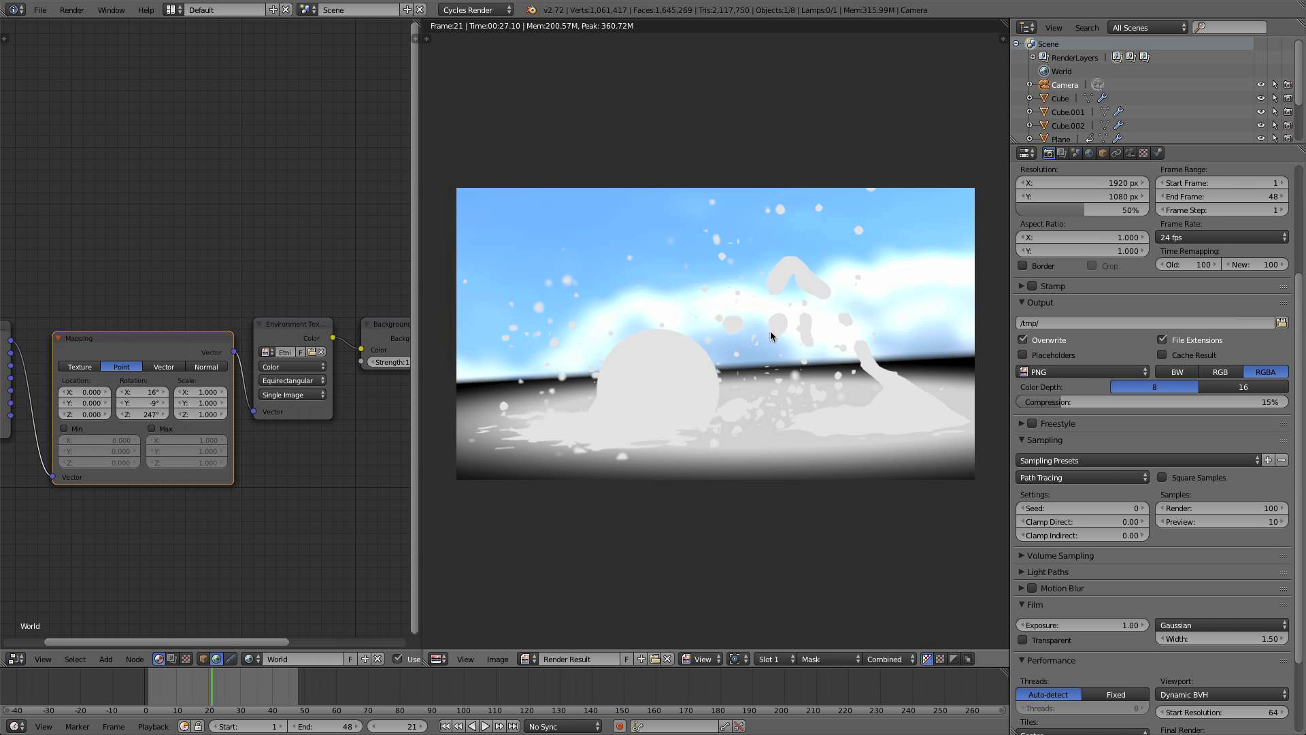
{"action": "scroll", "coordinate": [659, 317], "scroll_direction": "up", "scroll_amount": 3}
{"action": "scroll", "coordinate": [720, 368], "scroll_direction": "down", "scroll_amount": 3}
{"action": "left_click", "coordinate": [649, 379]}
{"action": "left_click", "coordinate": [438, 658]}
{"action": "left_click", "coordinate": [449, 639]}
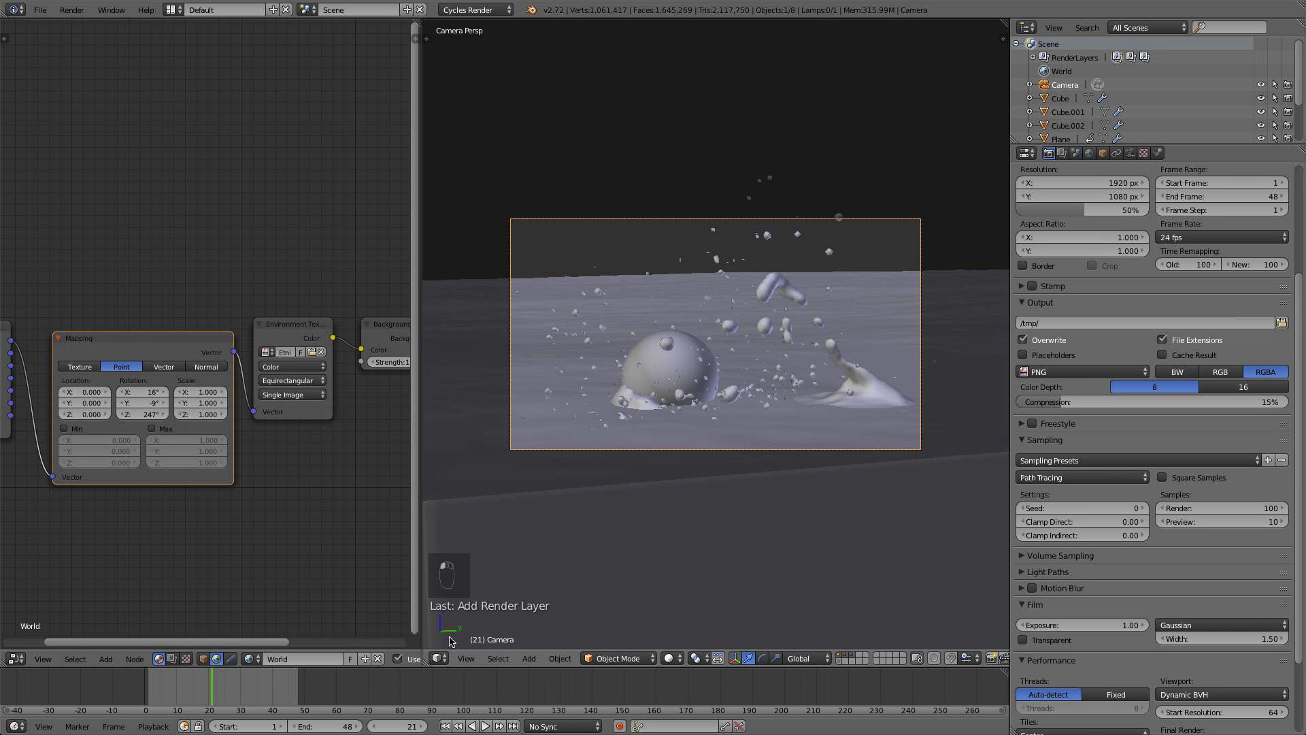
Show only the mask objects' layer and brighten the fluid mesh's Emission colour to full white
{"action": "left_click", "coordinate": [844, 654]}
{"action": "right_click", "coordinate": [828, 349]}
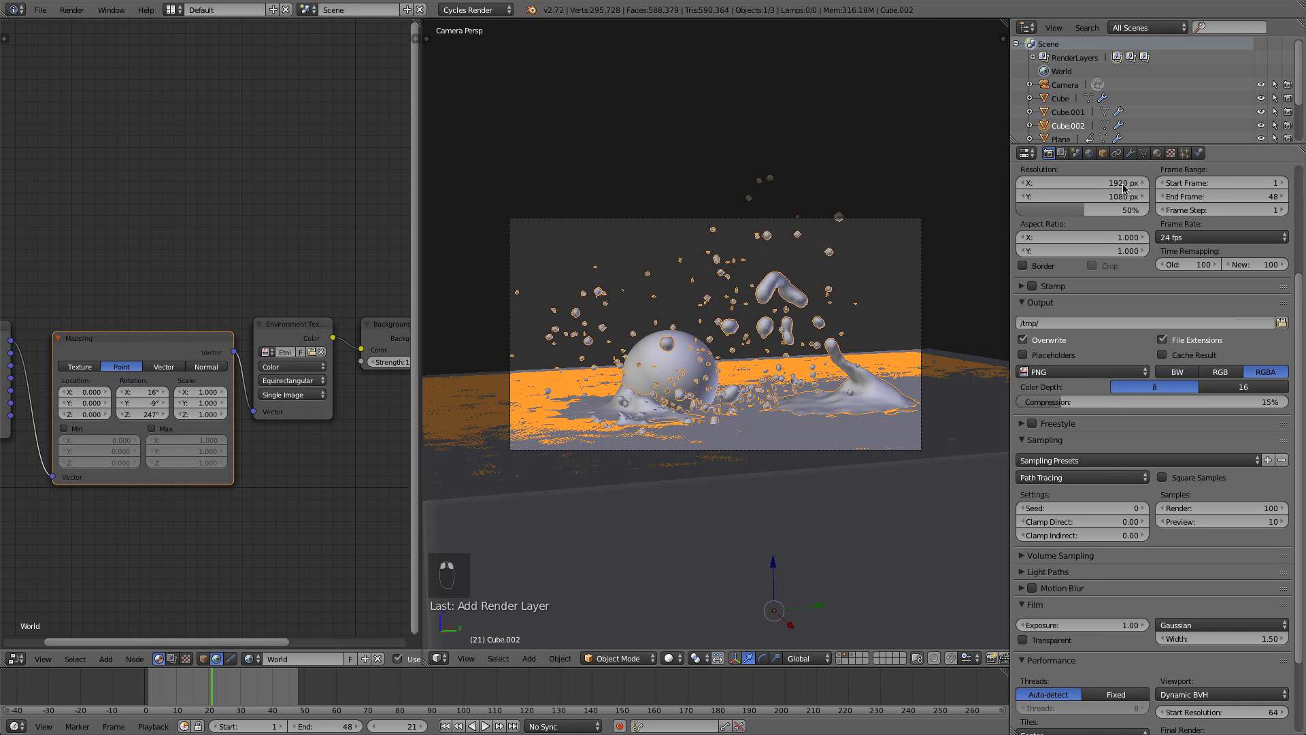
{"action": "left_click", "coordinate": [1158, 152]}
{"action": "left_click", "coordinate": [1196, 342]}
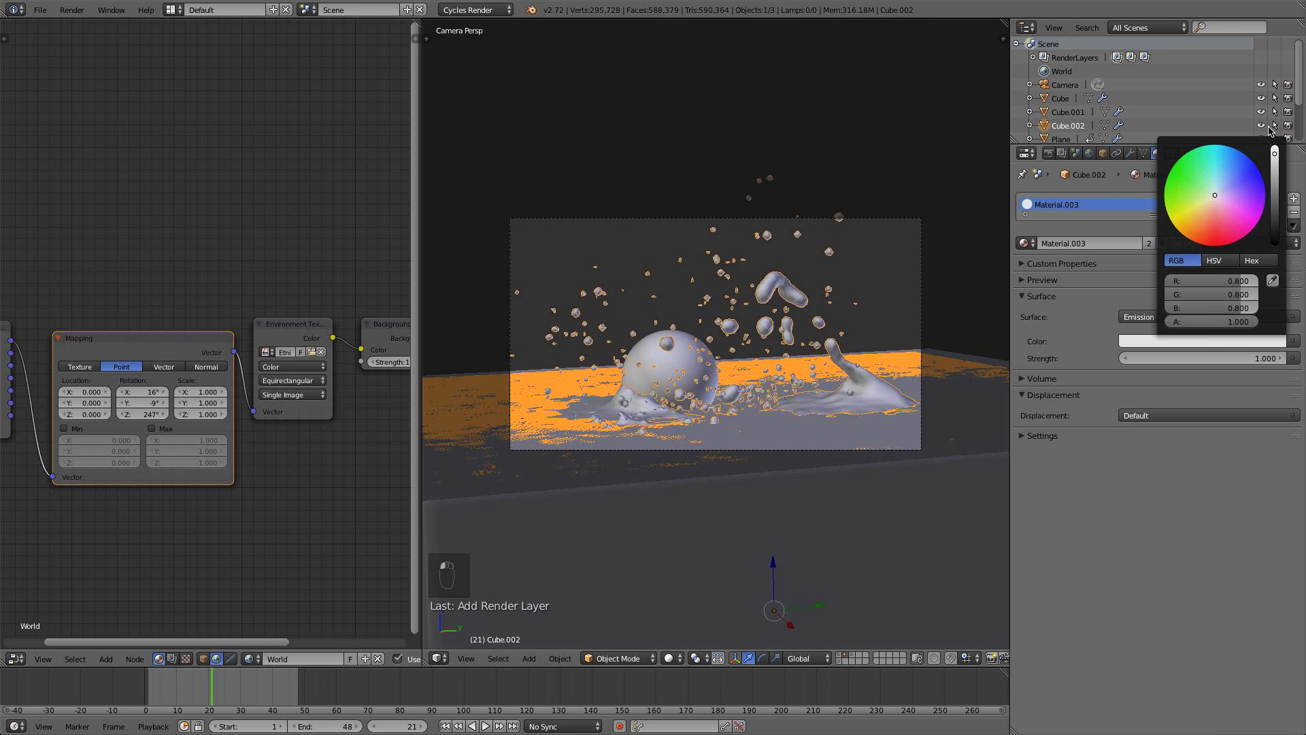
{"action": "left_click_drag", "start_coordinate": [1273, 152], "coordinate": [1273, 135]}
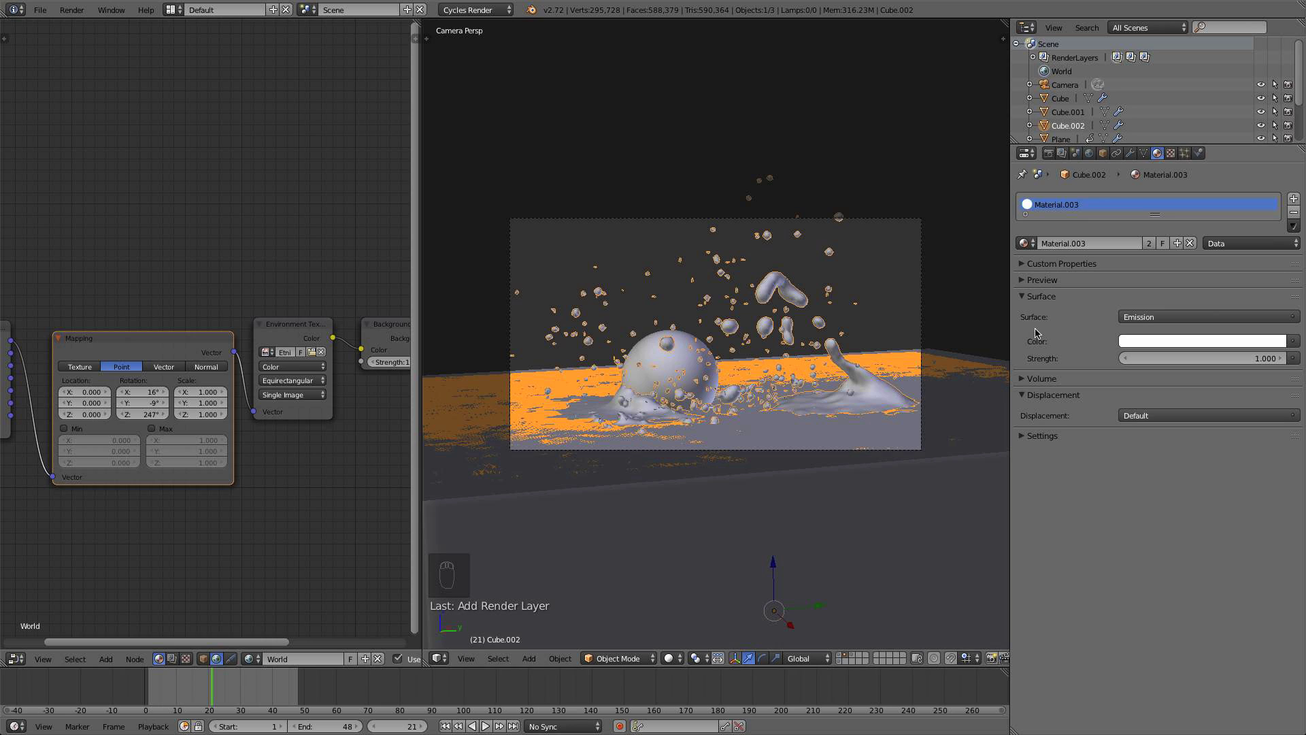
{"action": "left_click", "coordinate": [1050, 154]}
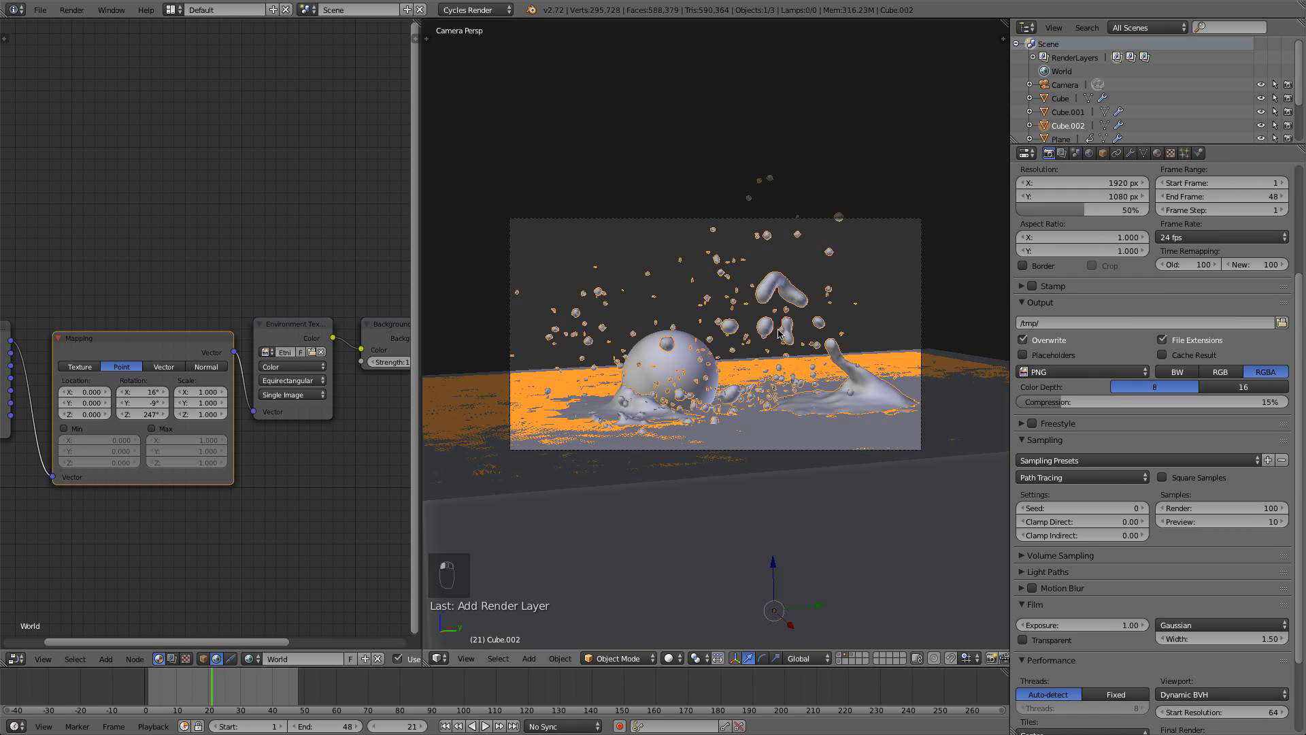
Turn off Use Environment for the Mask render layer and save the scene file
{"action": "left_click", "coordinate": [1062, 154]}
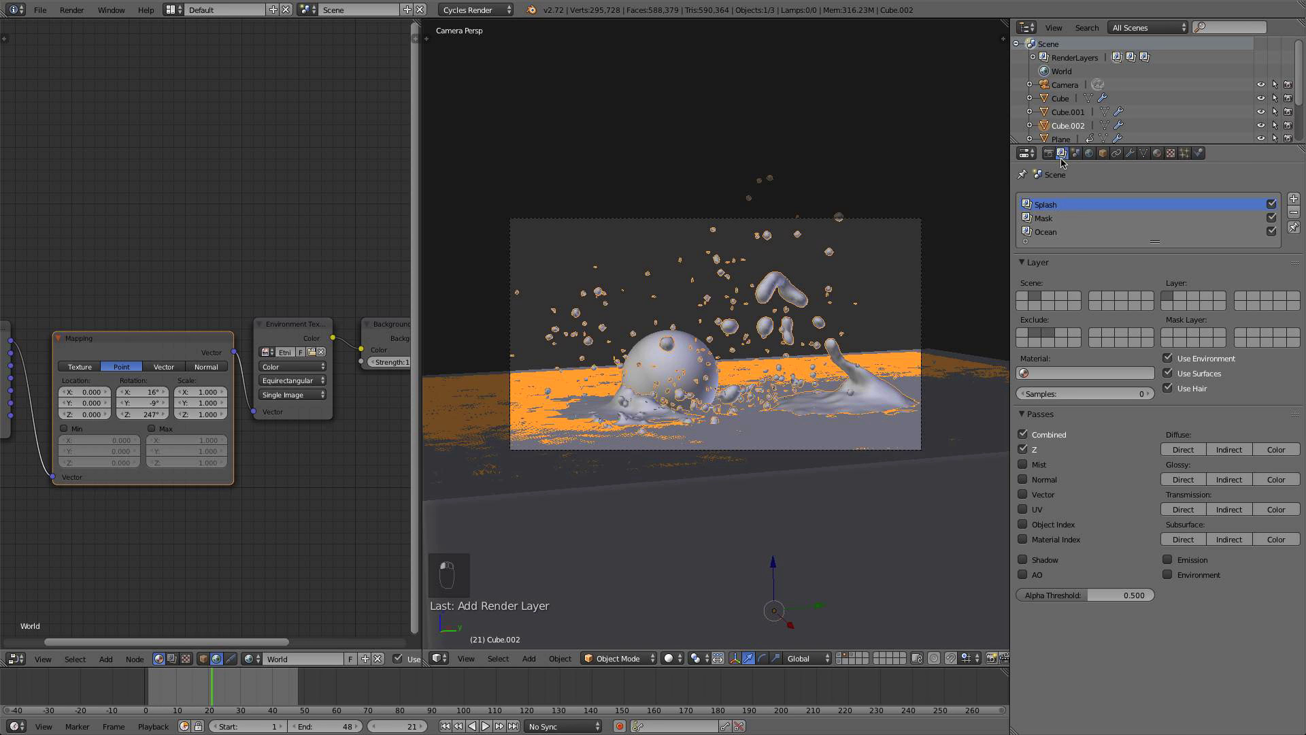
{"action": "left_click", "coordinate": [1069, 219]}
{"action": "left_click", "coordinate": [1168, 359]}
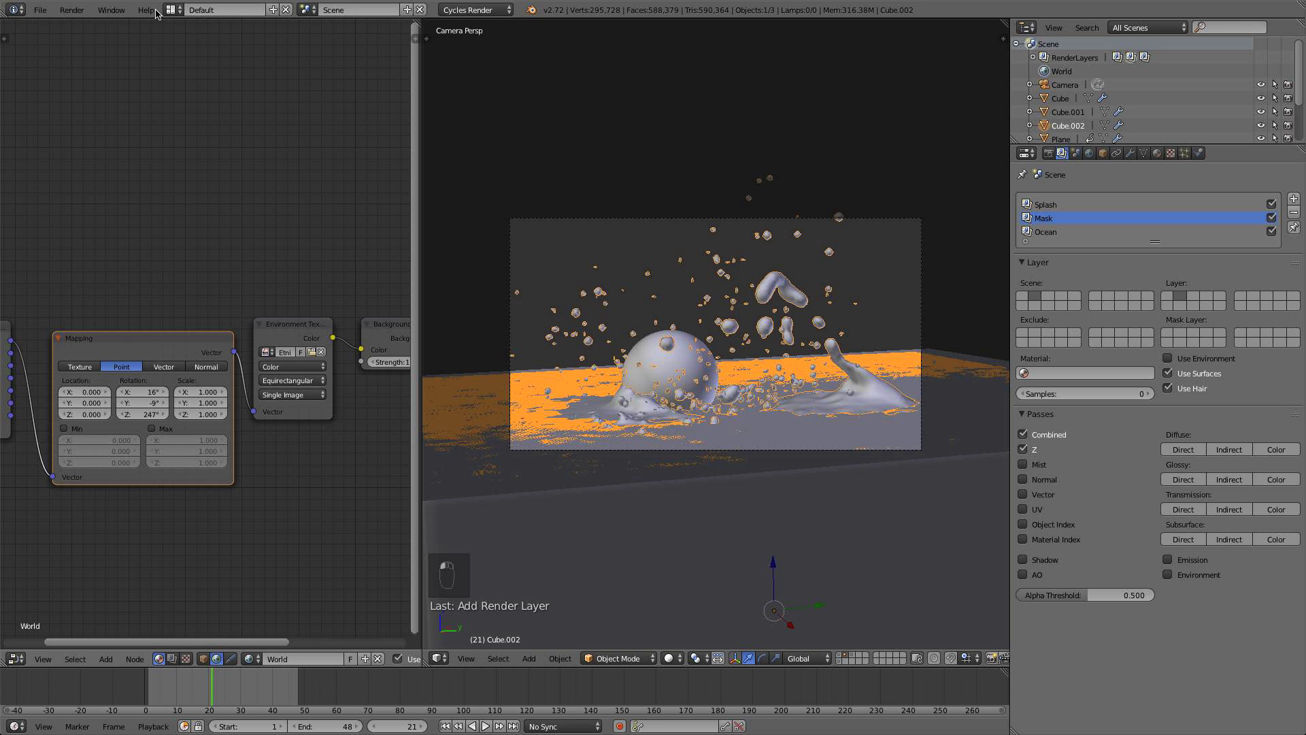
{"action": "left_click", "coordinate": [40, 9]}
{"action": "left_click", "coordinate": [60, 114]}
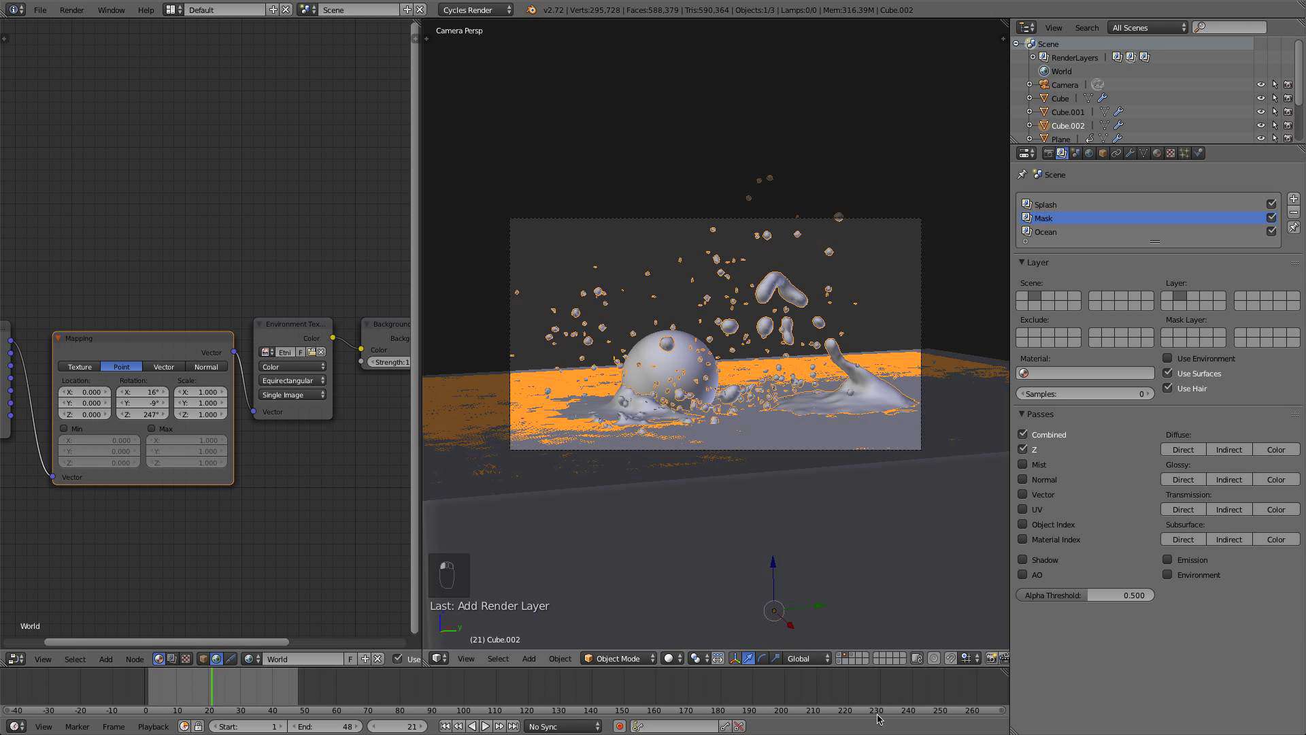
Show the other two scene layers alongside the mask objects' layer and render the current frame
{"action": "left_click", "coordinate": [852, 655], "text": "shift"}
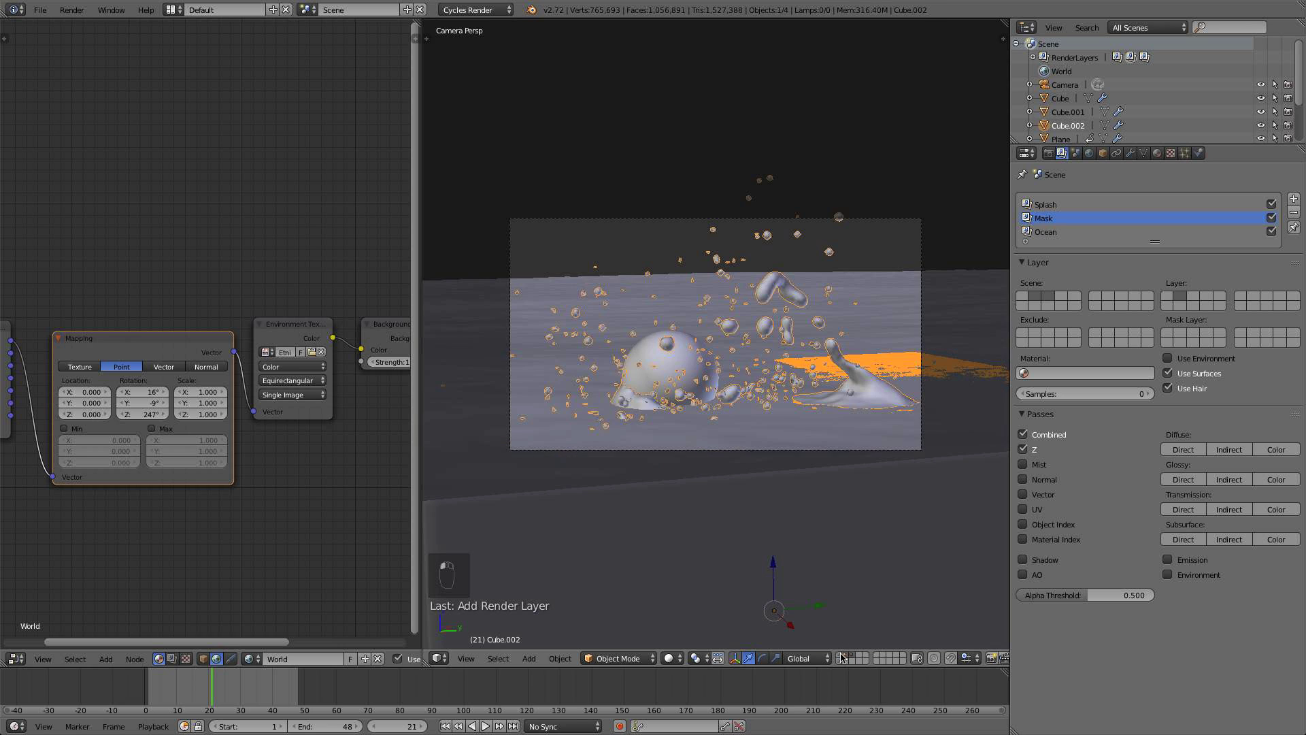
{"action": "left_click", "coordinate": [841, 655], "text": "shift"}
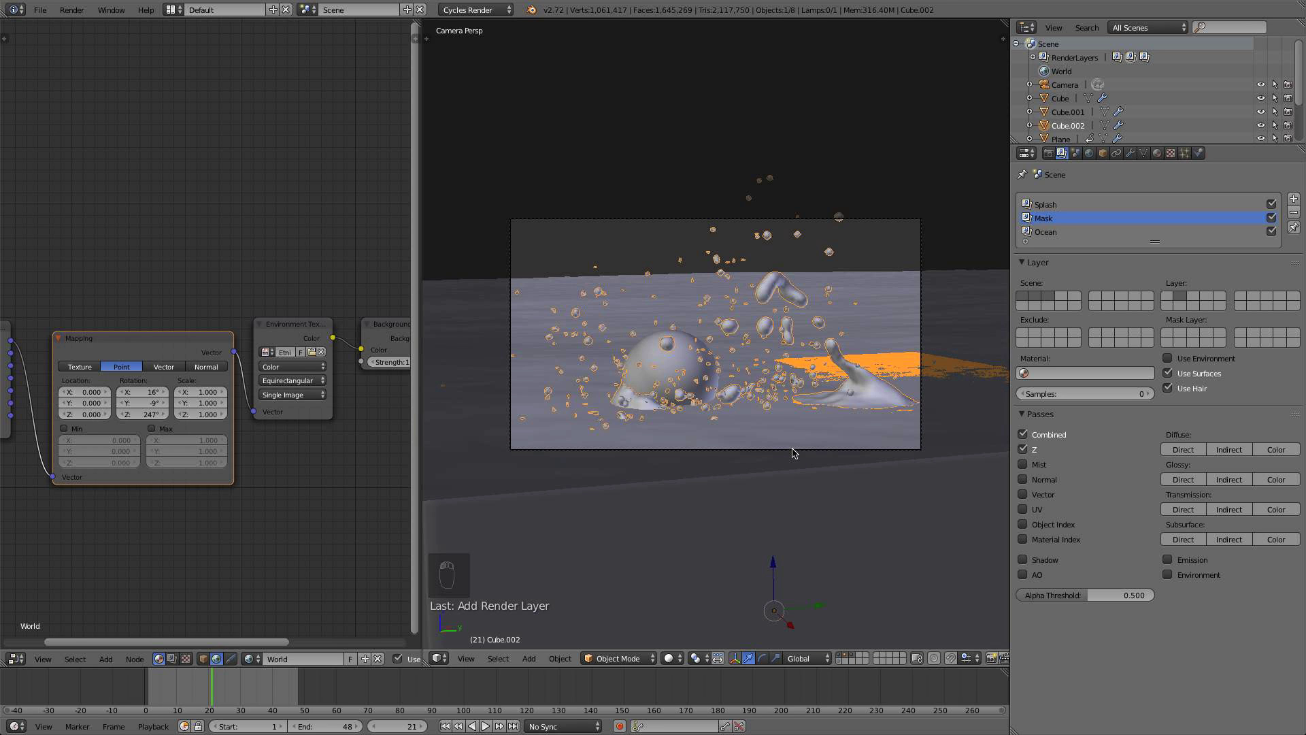
{"action": "key", "text": "F12"}
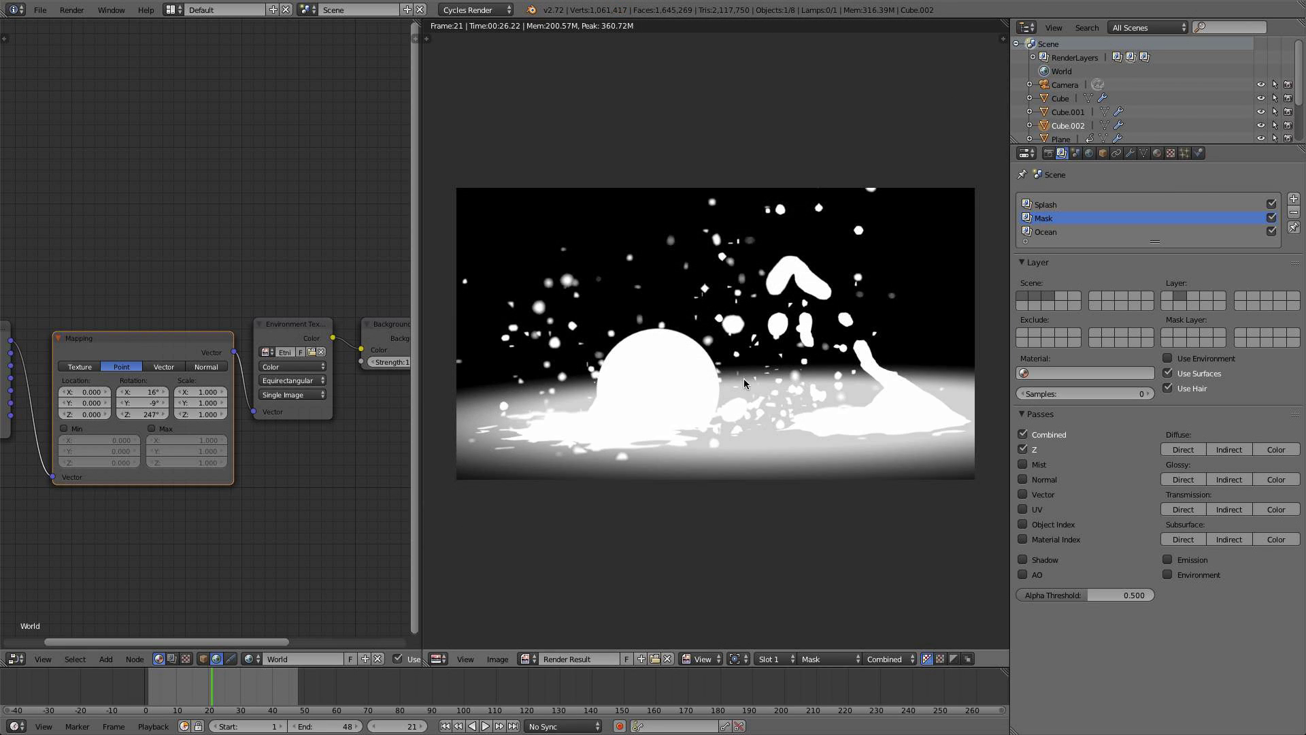
Examine the Mask layer of the new render result, followed by its Splash layer
{"action": "scroll", "coordinate": [667, 424], "scroll_direction": "down", "scroll_amount": 2}
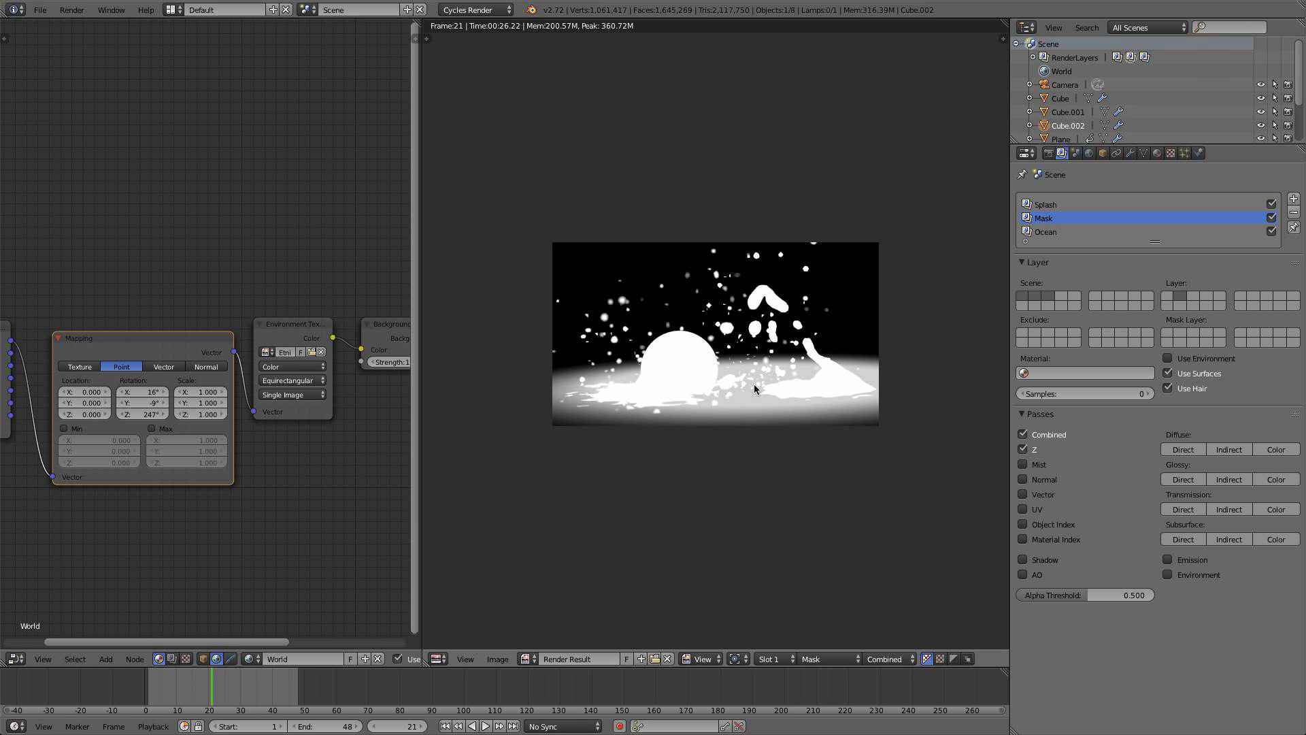
{"action": "scroll", "coordinate": [753, 384], "scroll_direction": "up", "scroll_amount": 2}
{"action": "scroll", "coordinate": [728, 361], "scroll_direction": "down", "scroll_amount": 2}
{"action": "scroll", "coordinate": [701, 334], "scroll_direction": "up", "scroll_amount": 1}
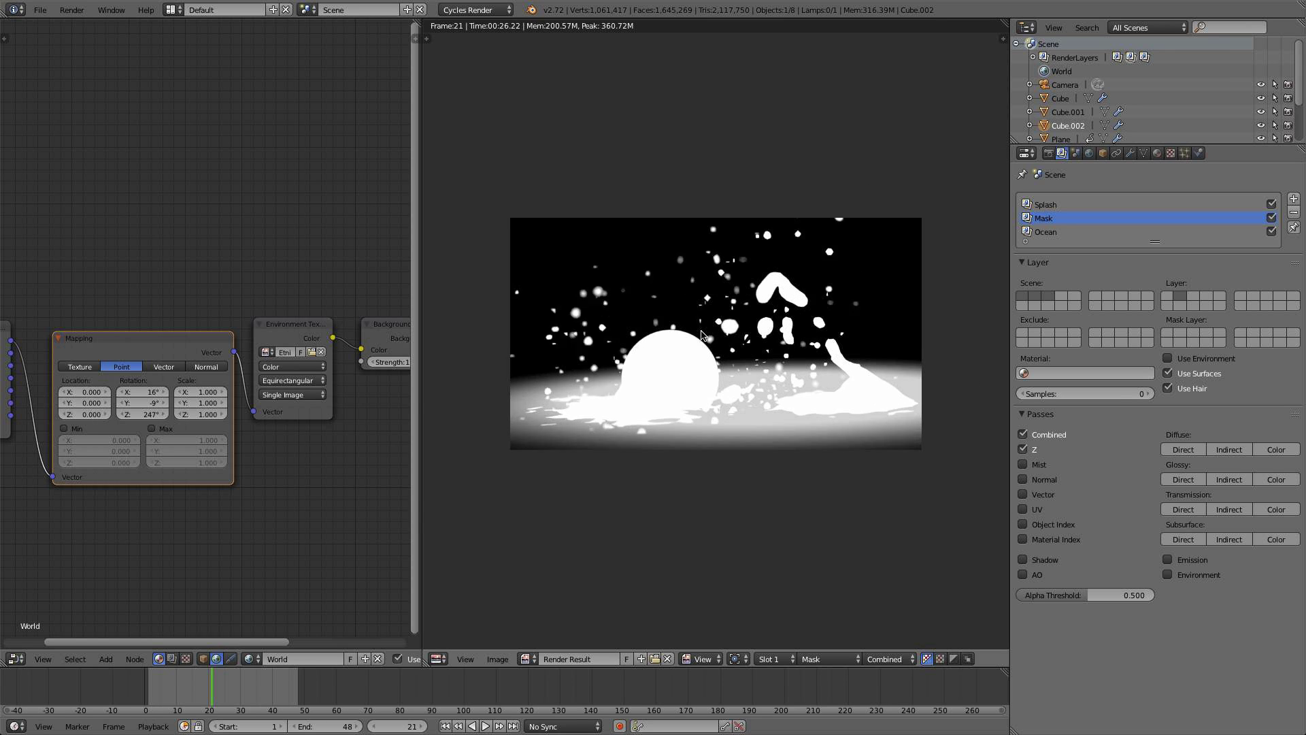
{"action": "scroll", "coordinate": [702, 335], "scroll_direction": "up", "scroll_amount": 2}
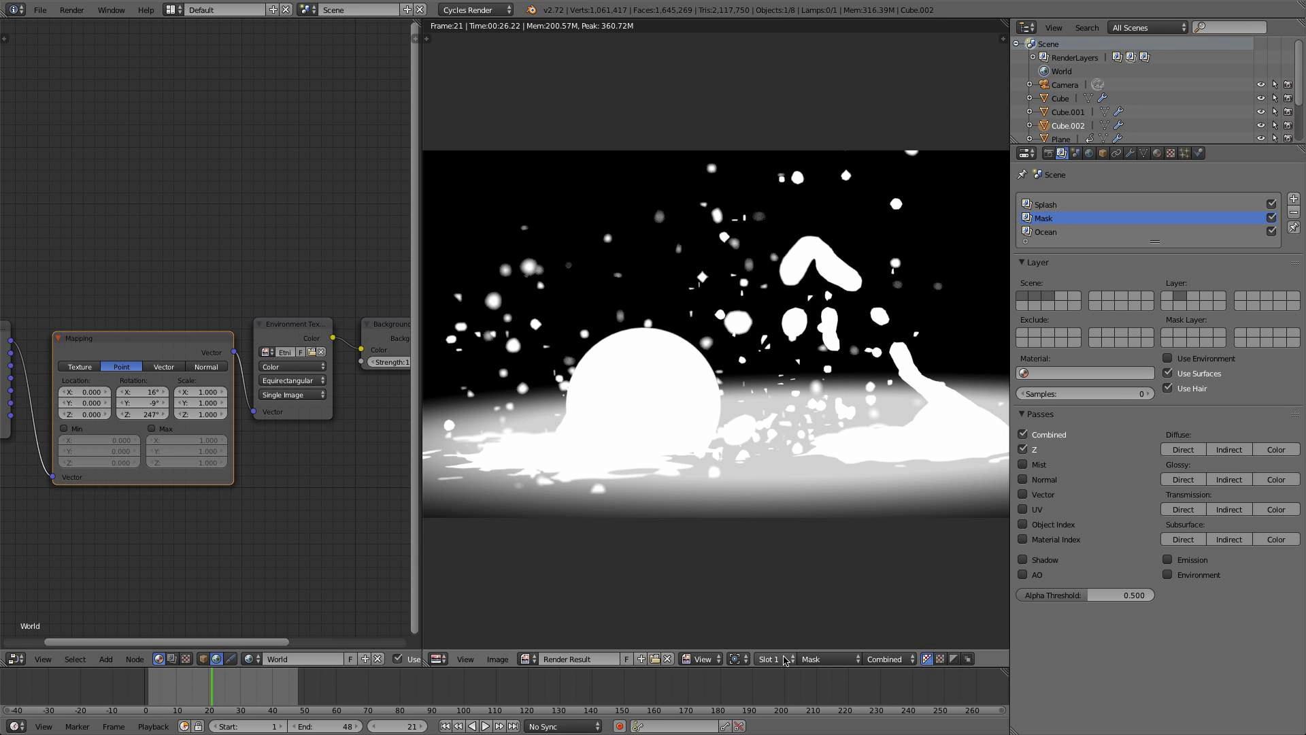
{"action": "left_click", "coordinate": [786, 658]}
{"action": "left_click", "coordinate": [776, 641]}
{"action": "left_click", "coordinate": [822, 658]}
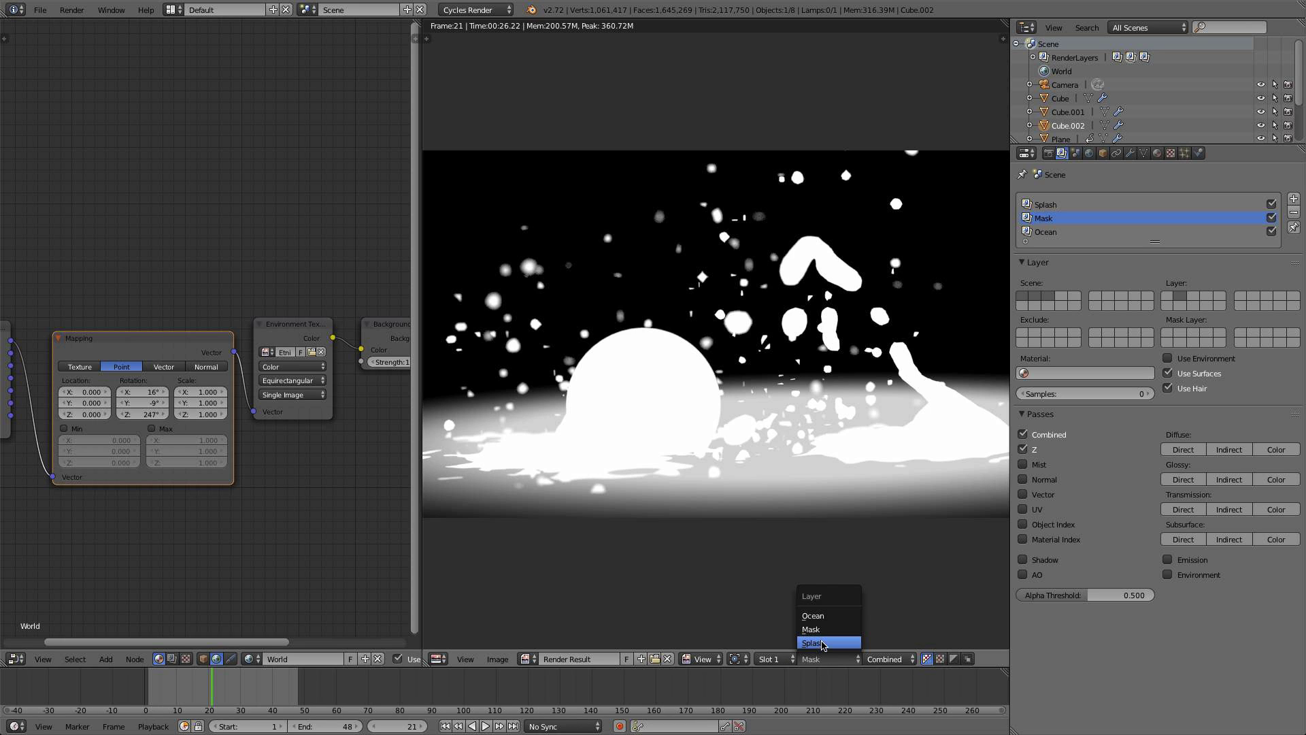
{"action": "left_click", "coordinate": [822, 644]}
{"action": "scroll", "coordinate": [746, 481], "scroll_direction": "up", "scroll_amount": 1}
{"action": "scroll", "coordinate": [743, 466], "scroll_direction": "down", "scroll_amount": 2}
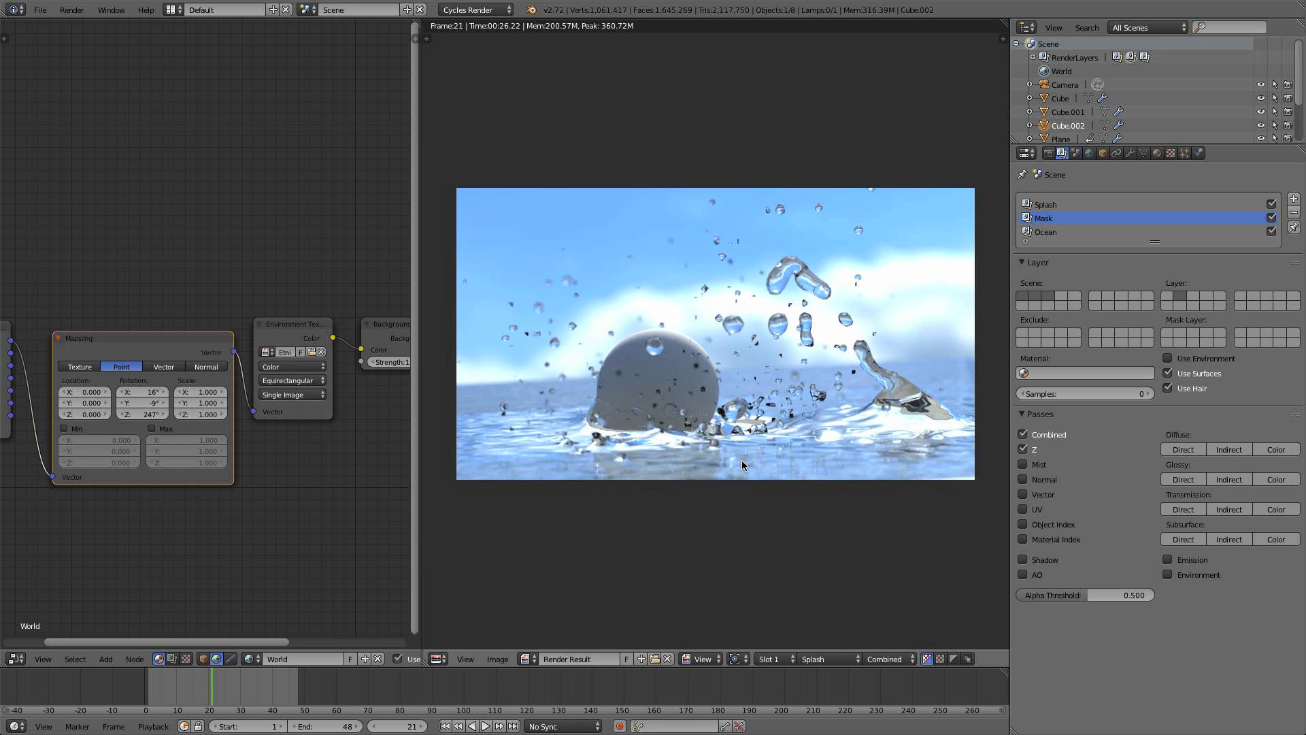
Examine the Ocean layer of the render result and return to the 3D view
{"action": "left_click", "coordinate": [822, 656]}
{"action": "left_click", "coordinate": [841, 615]}
{"action": "scroll", "coordinate": [793, 544], "scroll_direction": "up", "scroll_amount": 3}
{"action": "scroll", "coordinate": [792, 534], "scroll_direction": "down", "scroll_amount": 2}
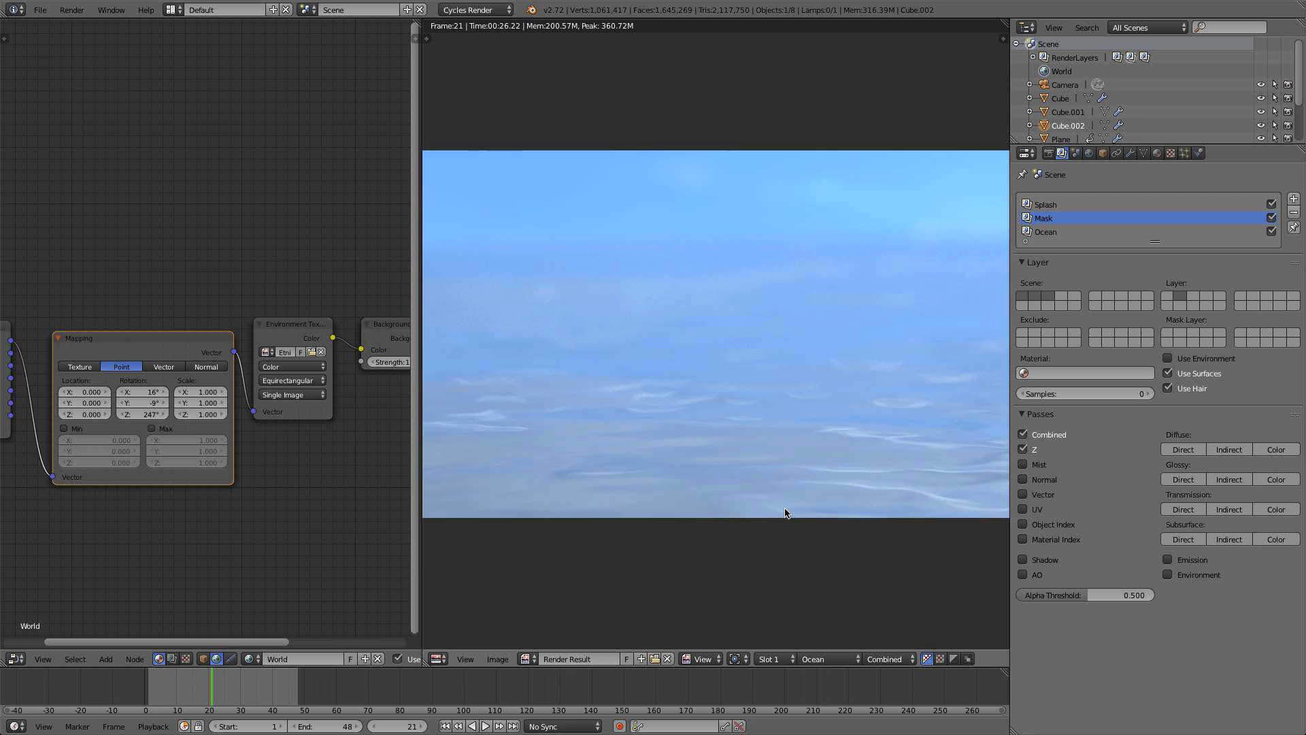
{"action": "scroll", "coordinate": [762, 477], "scroll_direction": "down", "scroll_amount": 1}
{"action": "scroll", "coordinate": [728, 469], "scroll_direction": "up", "scroll_amount": 2}
{"action": "scroll", "coordinate": [674, 442], "scroll_direction": "down", "scroll_amount": 2}
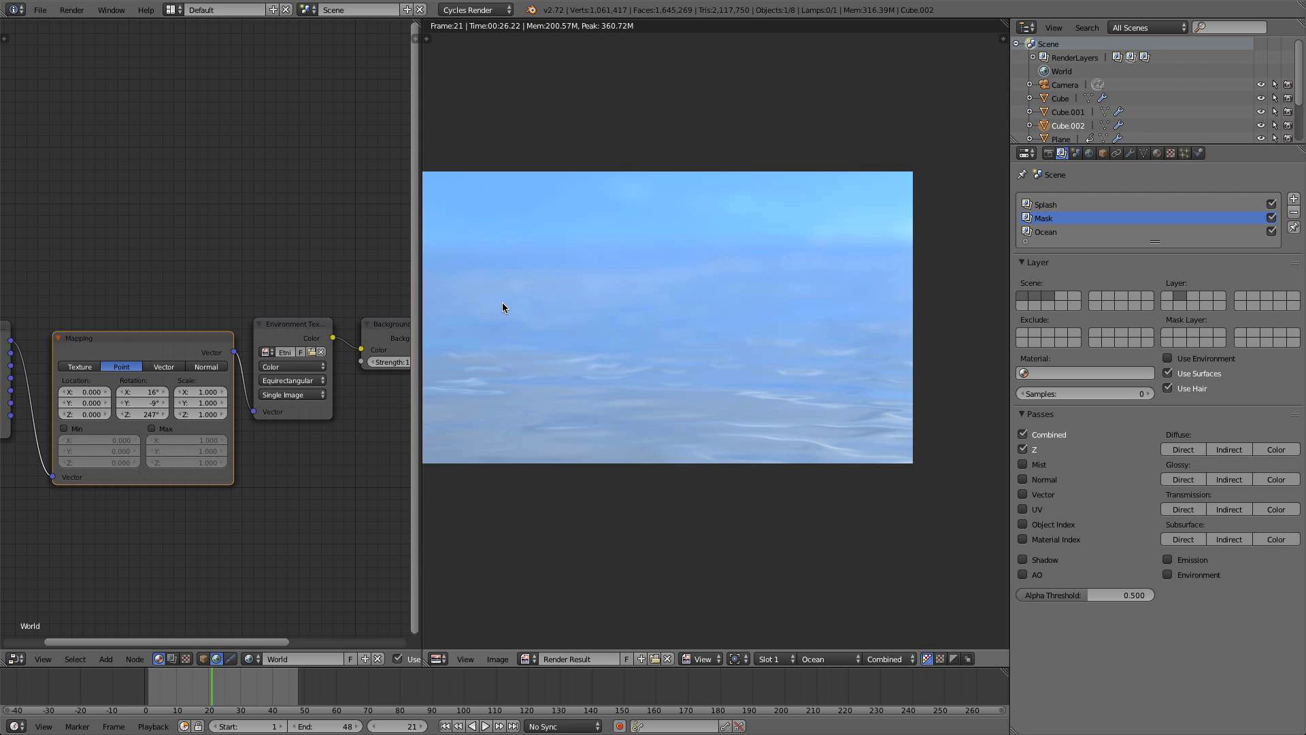
{"action": "middle_click_drag", "start_coordinate": [502, 302], "coordinate": [578, 287]}
{"action": "scroll", "coordinate": [574, 286], "scroll_direction": "down", "scroll_amount": 1}
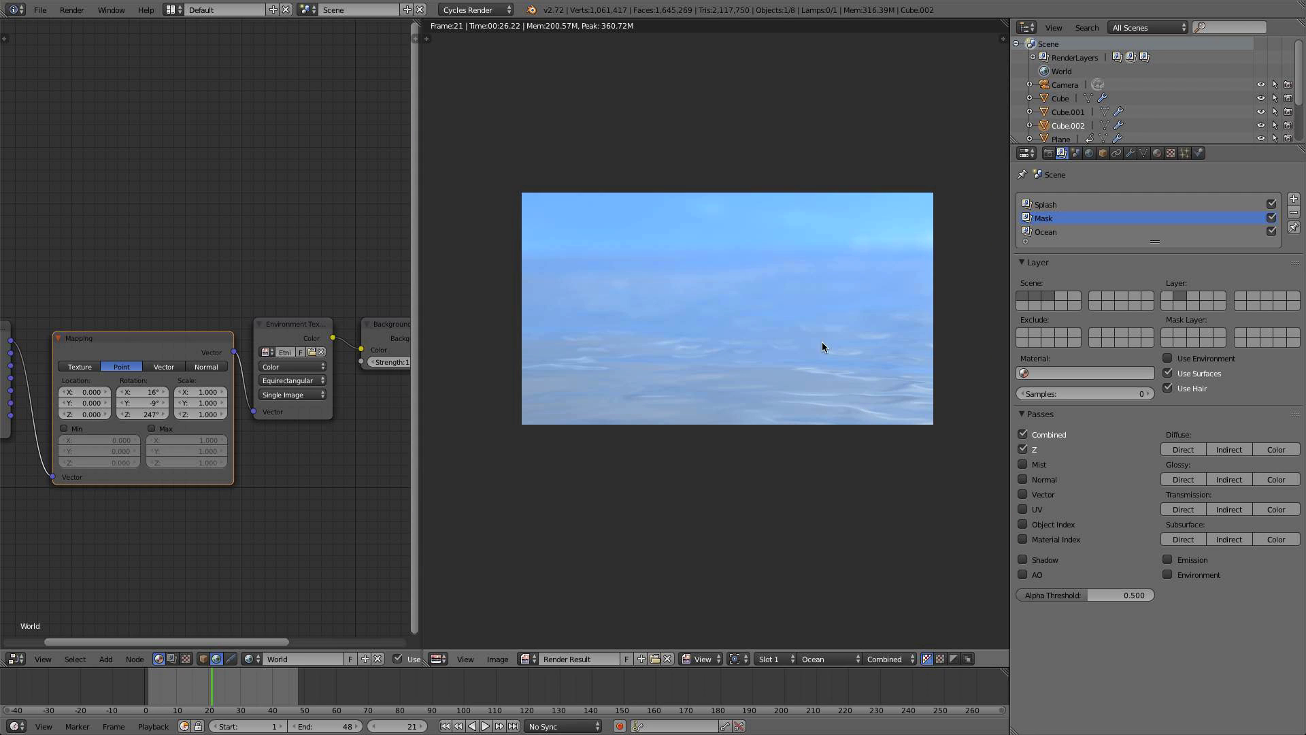
{"action": "key", "text": "Escape"}
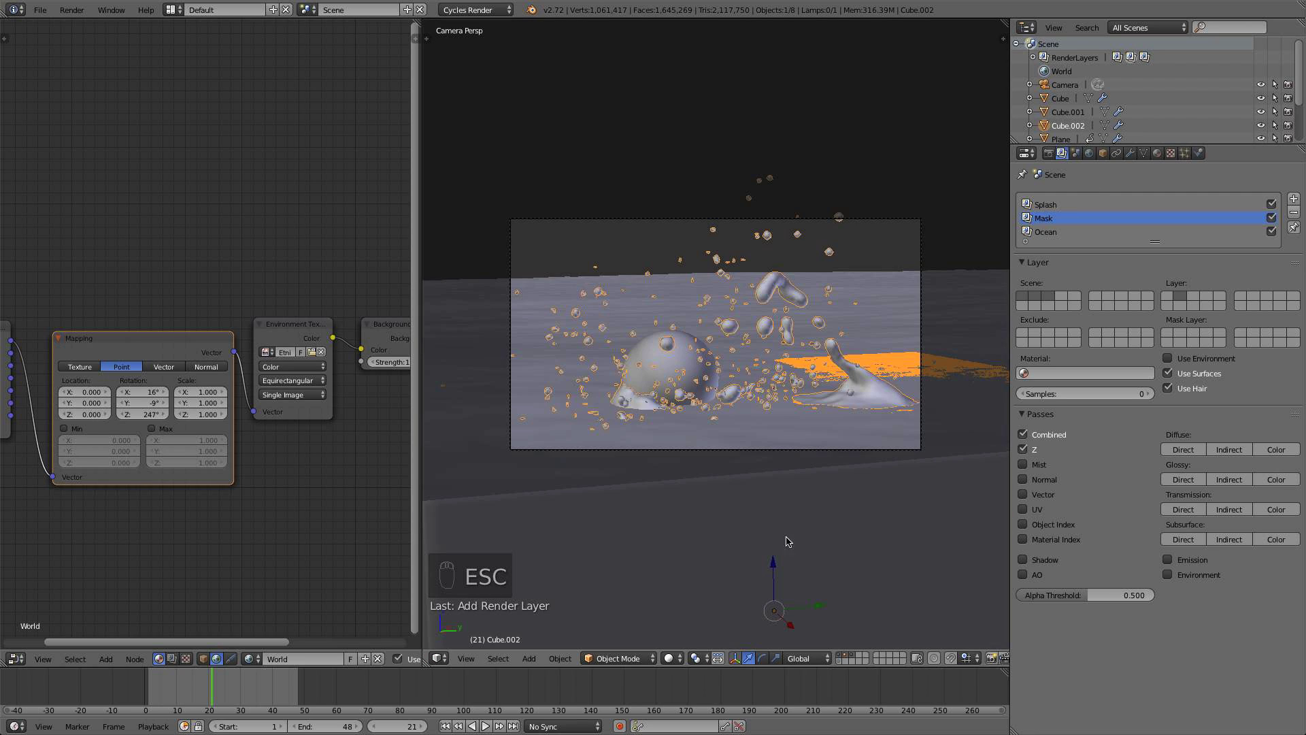
Set the camera's depth of field F/stop number to 0.7 and save the scene file
{"action": "right_click", "coordinate": [787, 220]}
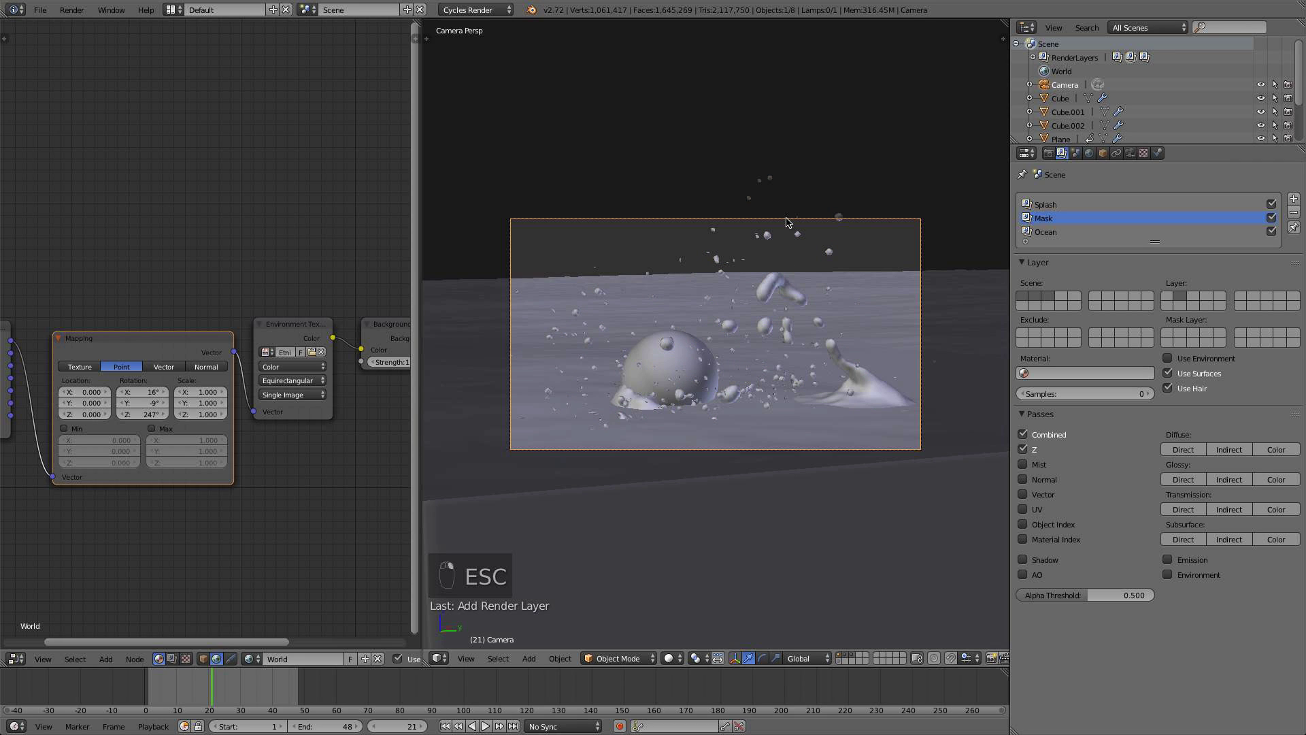
{"action": "left_click", "coordinate": [1130, 154]}
{"action": "left_click", "coordinate": [1265, 560]}
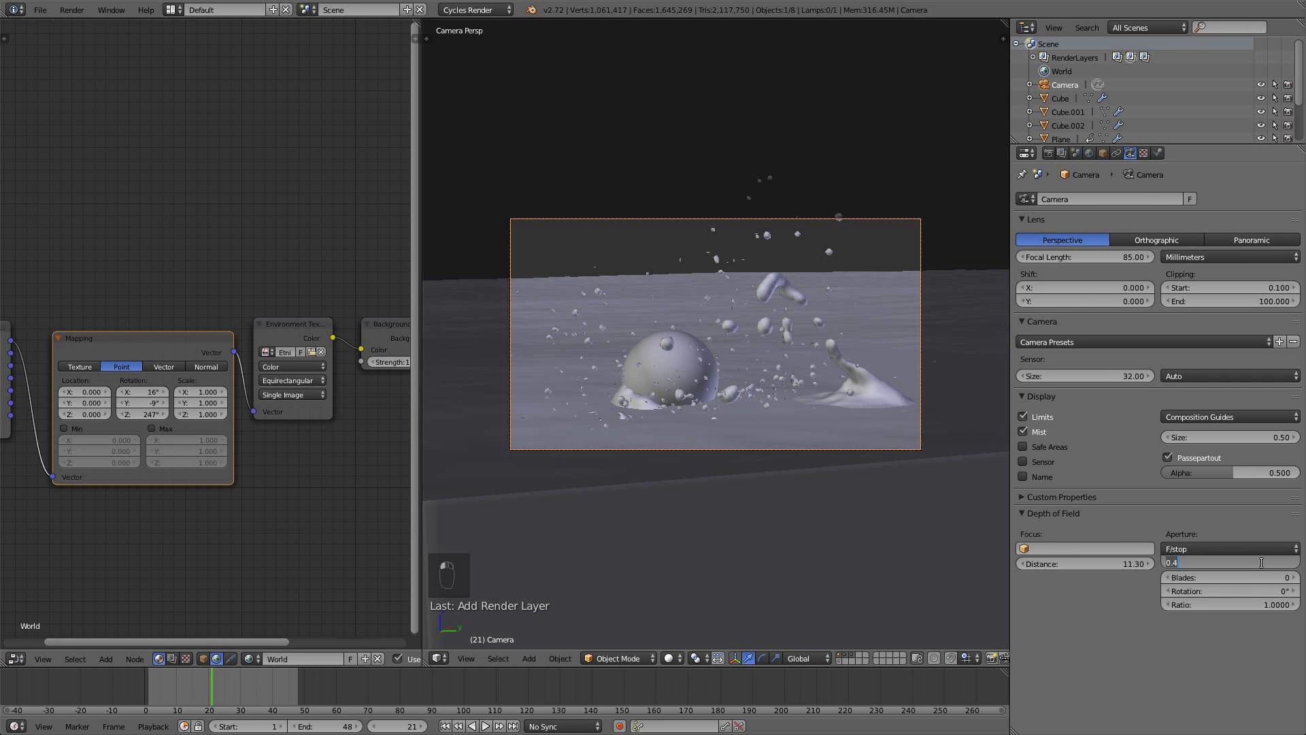
{"action": "type", "text": "0.7"}
{"action": "key", "text": "Return"}
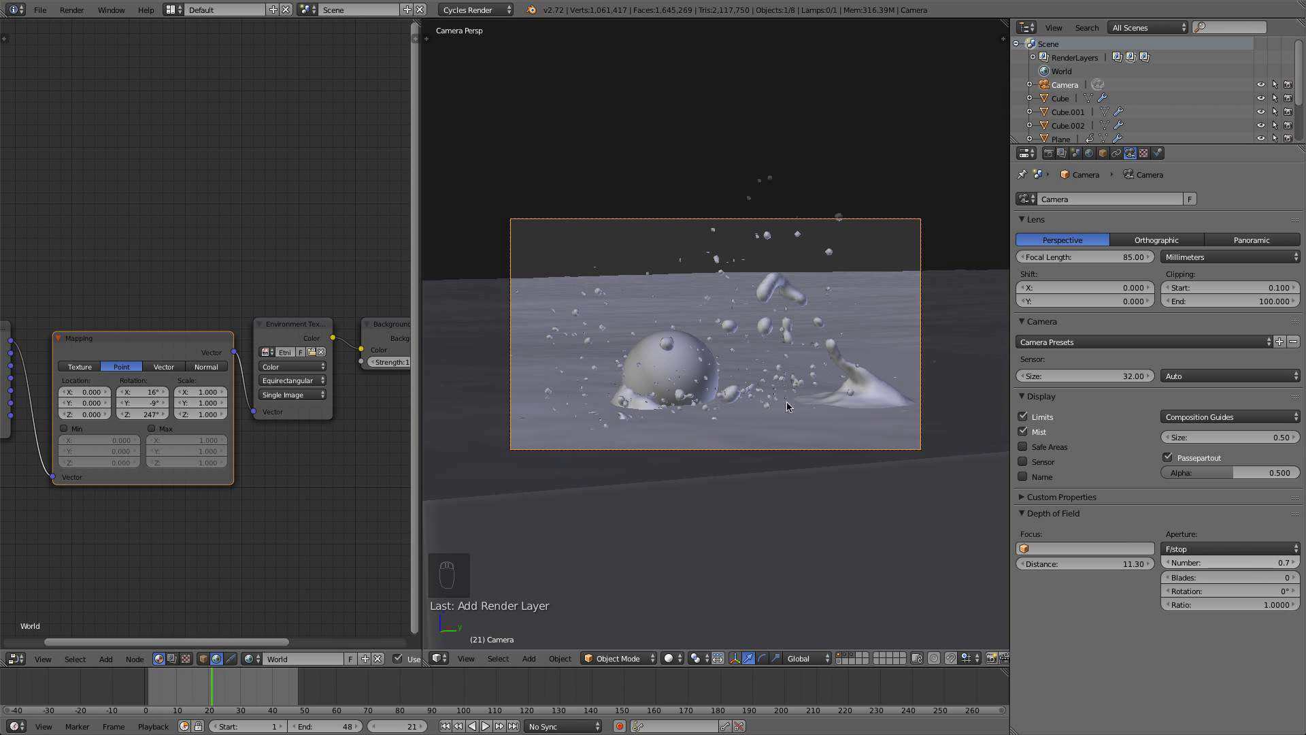
{"action": "left_click", "coordinate": [42, 10]}
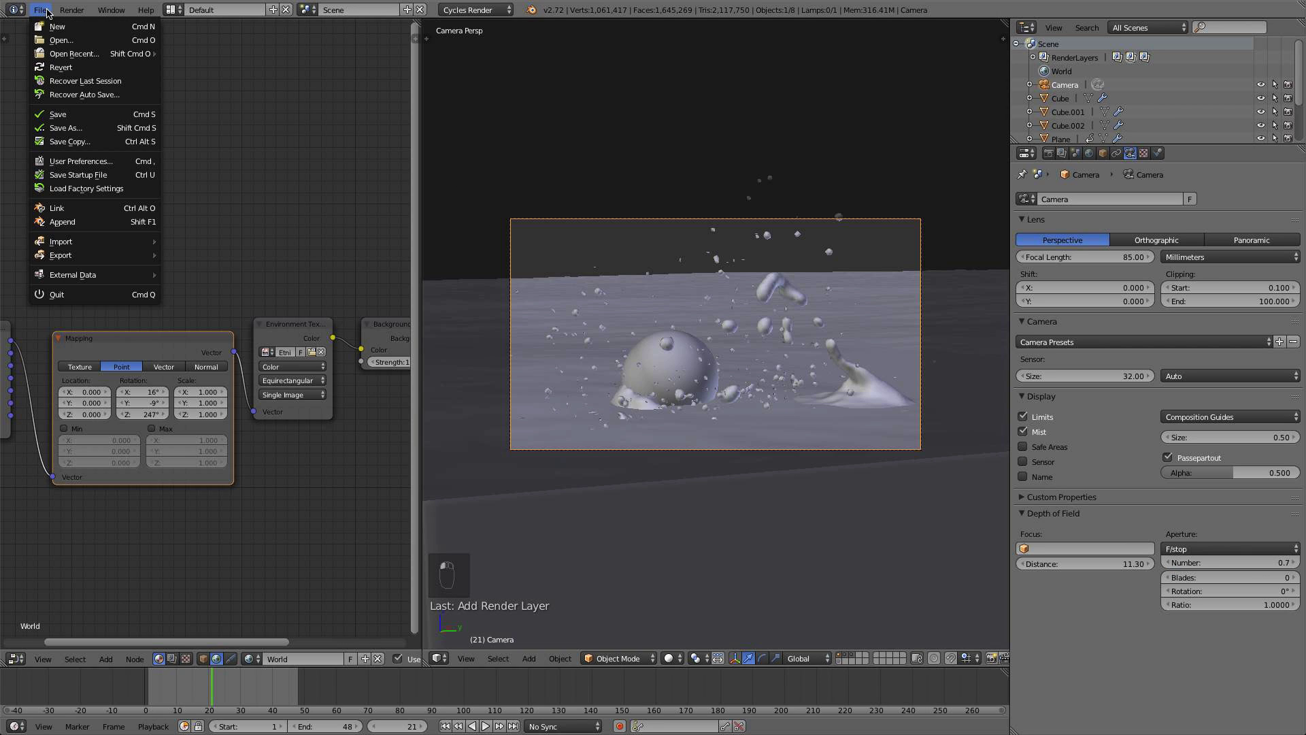
{"action": "left_click", "coordinate": [60, 114]}
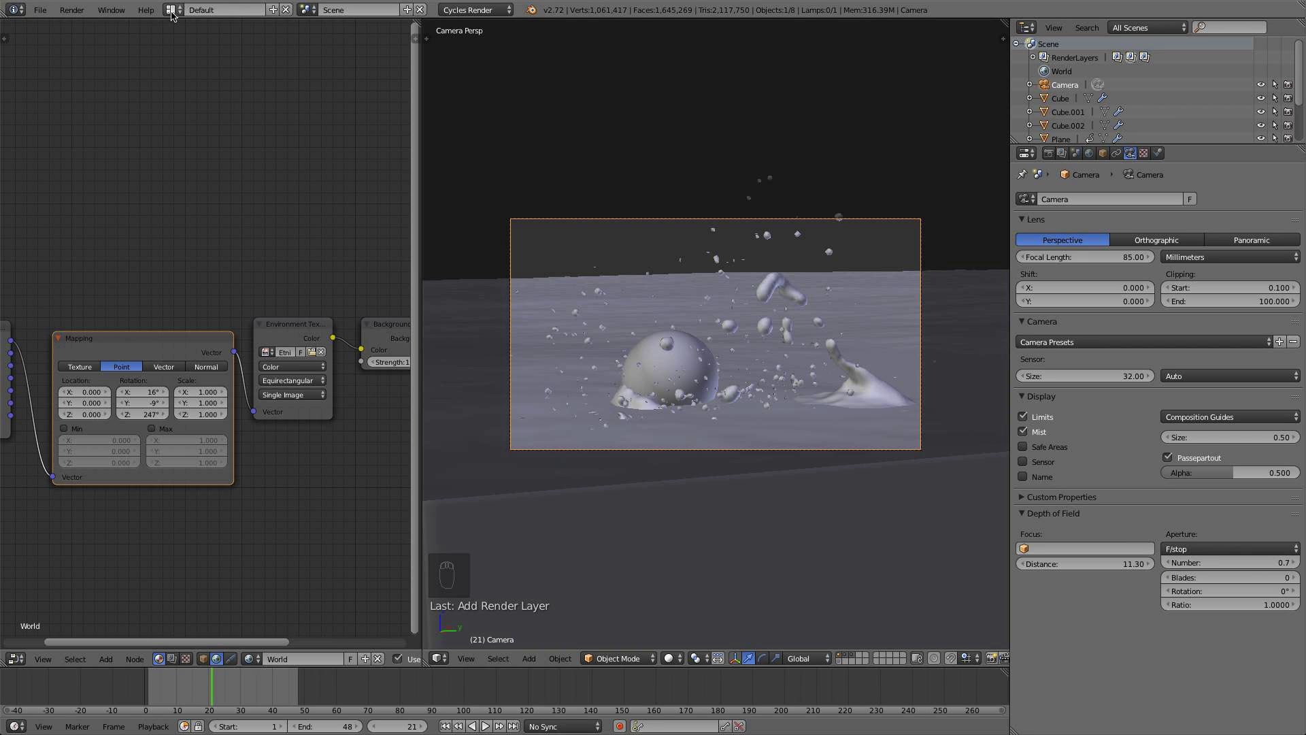
Switch to the Compositing screen layout and enable Use Nodes and Backdrop for the compositor
{"action": "left_click", "coordinate": [171, 10]}
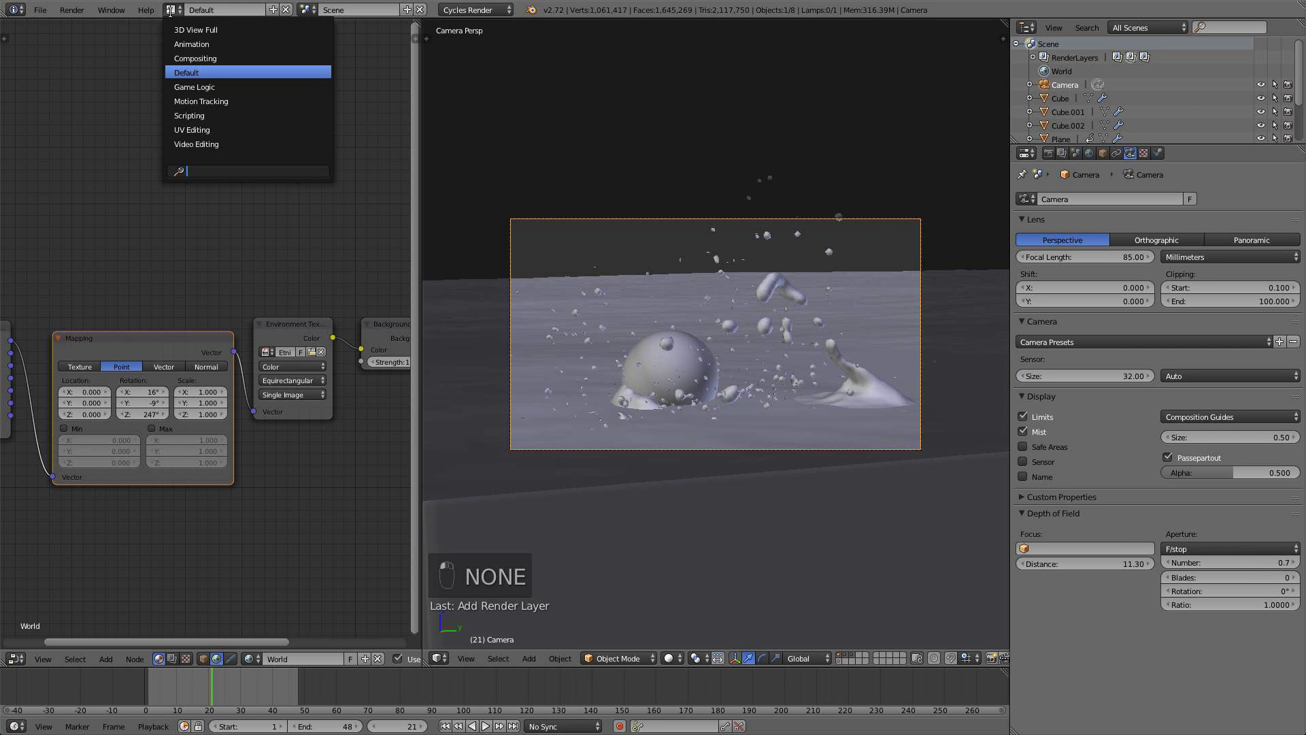
{"action": "left_click", "coordinate": [238, 59]}
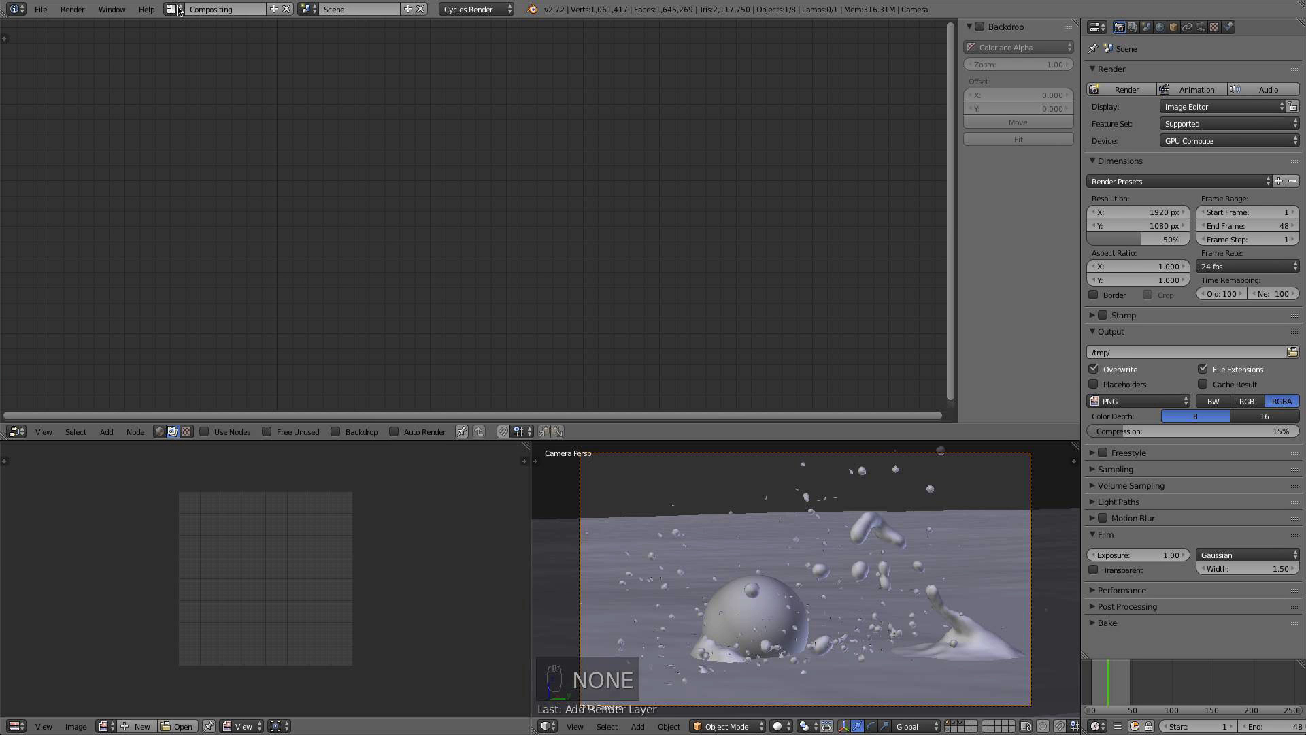
{"action": "left_click", "coordinate": [233, 432]}
{"action": "left_click", "coordinate": [337, 432]}
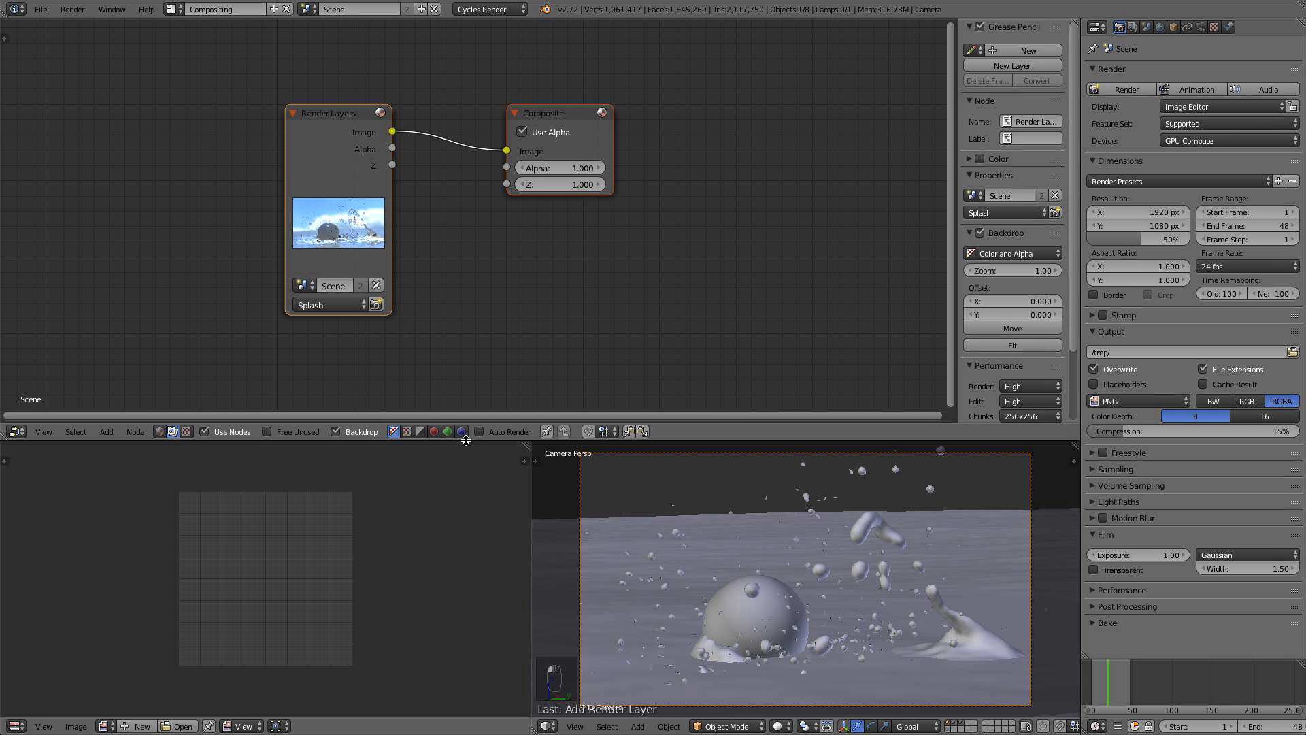
Expand the node editor over the editors below it and space the Render Layers and Composite nodes far apart
{"action": "left_click_drag", "start_coordinate": [467, 441], "coordinate": [613, 594]}
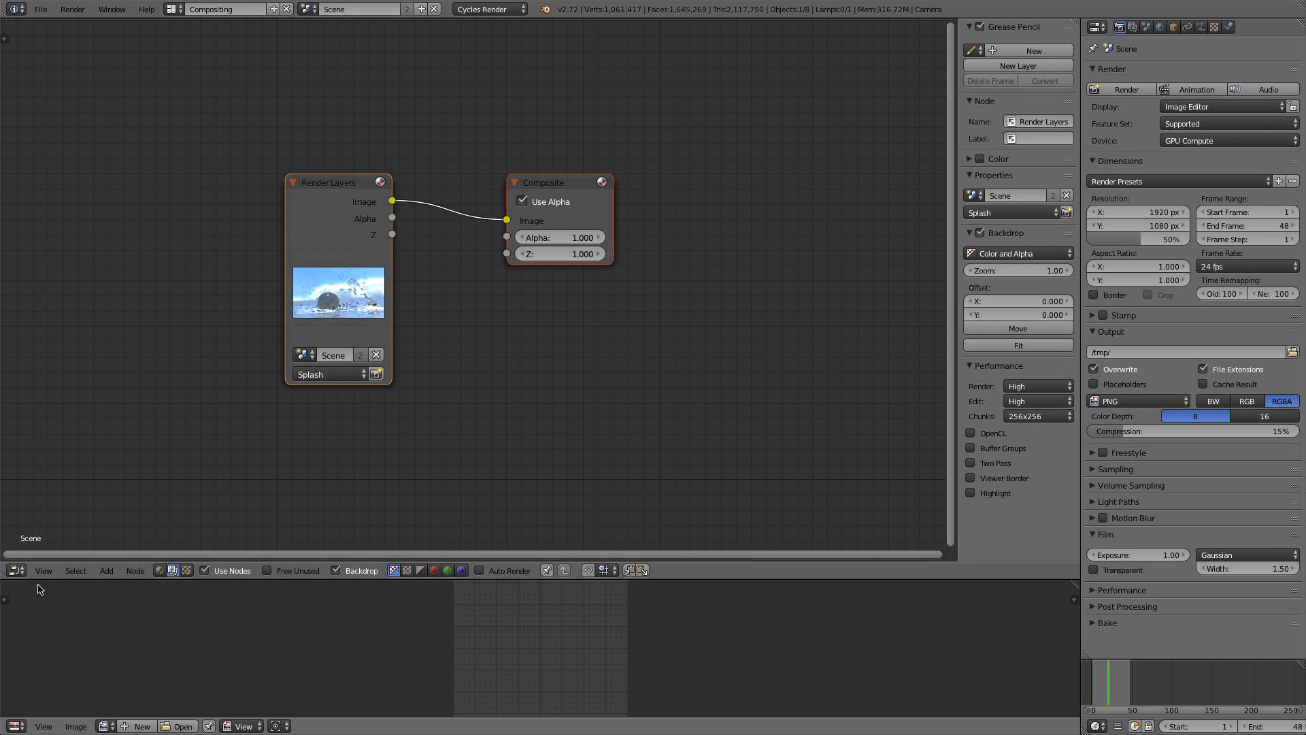
{"action": "left_click_drag", "start_coordinate": [3, 576], "coordinate": [5, 600]}
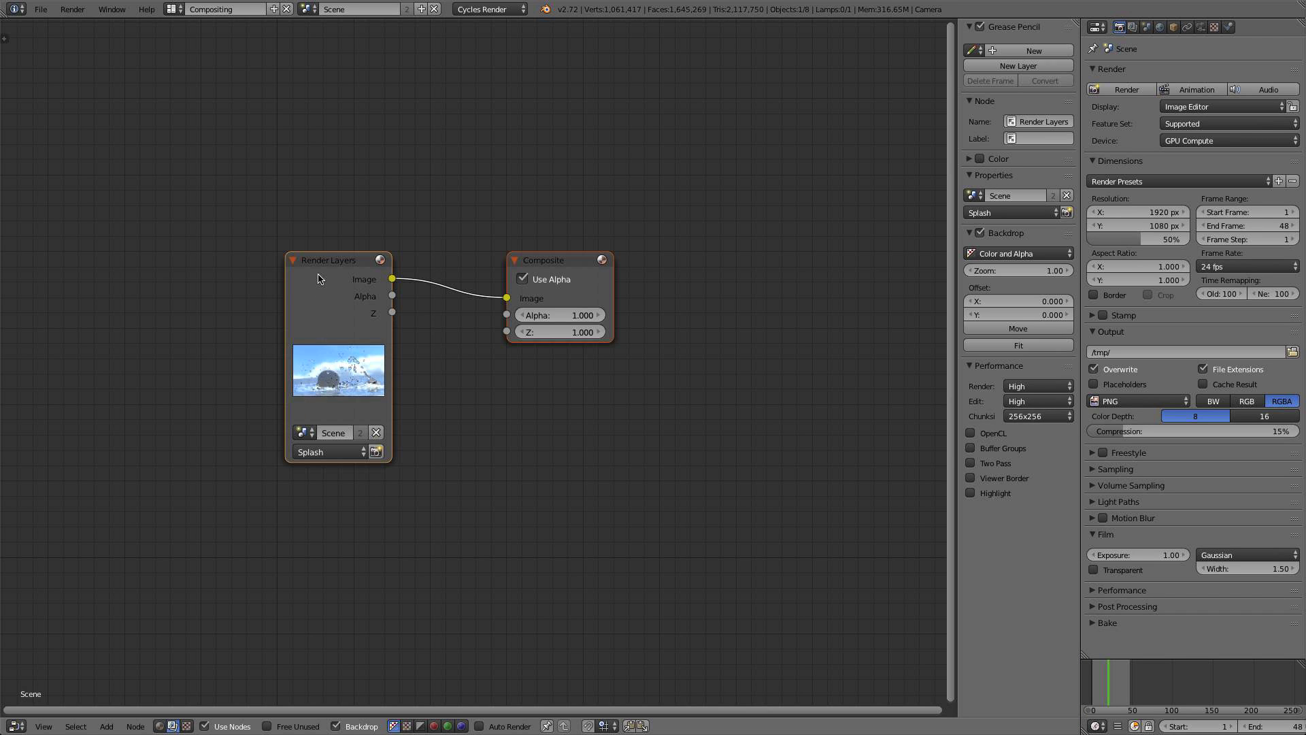
{"action": "left_click_drag", "start_coordinate": [318, 279], "coordinate": [249, 272]}
{"action": "key", "text": "n"}
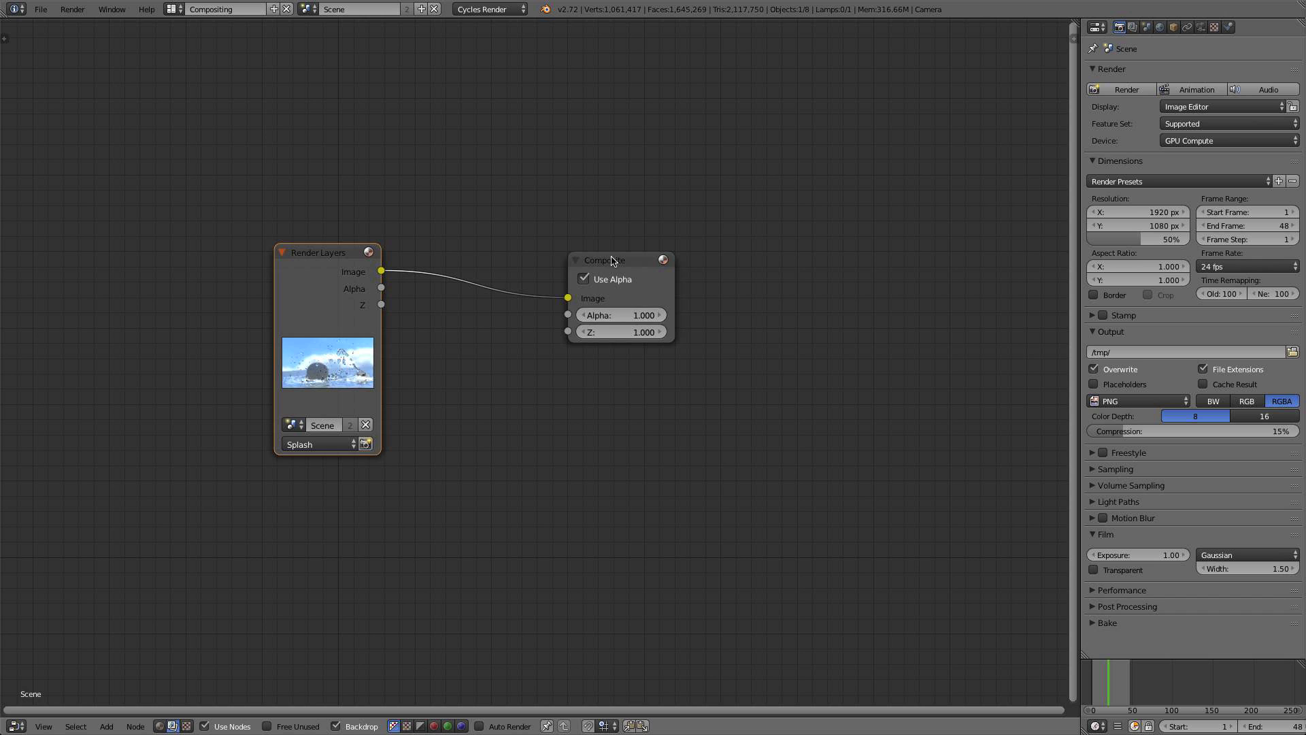
{"action": "left_click_drag", "start_coordinate": [613, 262], "coordinate": [997, 274]}
{"action": "scroll", "coordinate": [685, 362], "scroll_direction": "down", "scroll_amount": 2}
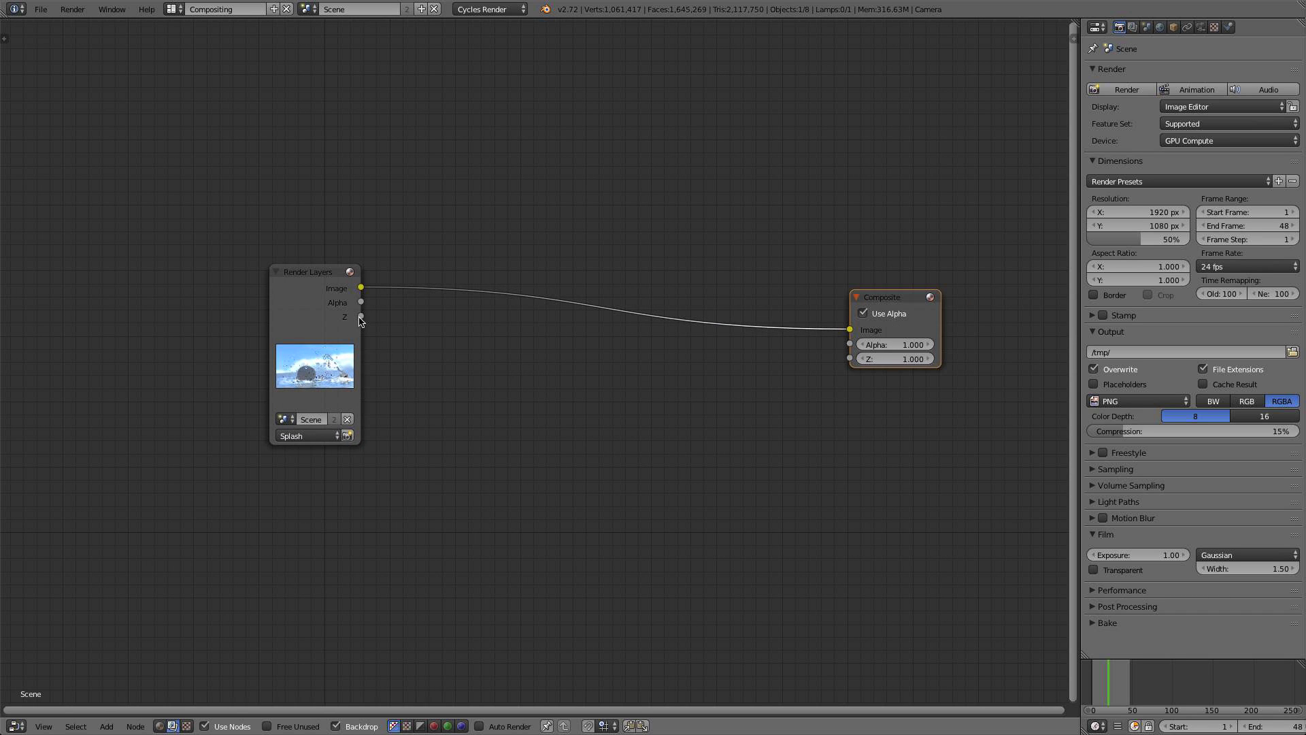
Connect a Viewer node to the Splash Render Layers node and place it just below the Composite node
{"action": "left_click", "coordinate": [300, 281], "text": "ctrl+shift"}
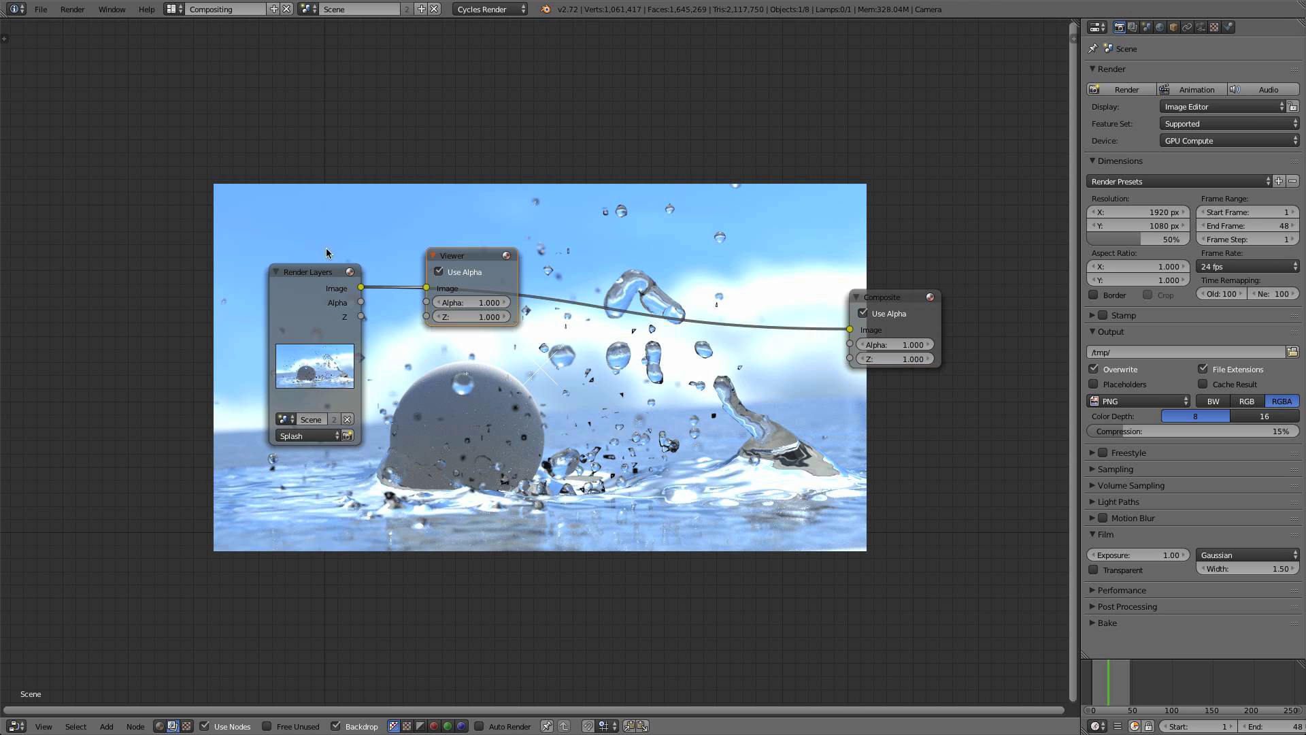
{"action": "middle_click_drag", "start_coordinate": [350, 322], "coordinate": [280, 323]}
{"action": "left_click_drag", "start_coordinate": [427, 252], "coordinate": [895, 397]}
Duplicate the Splash Render Layers node above the original and set the copy to the Mask layer
{"action": "middle_click_drag", "start_coordinate": [513, 405], "coordinate": [814, 293]}
{"action": "middle_click_drag", "start_coordinate": [578, 212], "coordinate": [355, 369]}
{"action": "key", "text": "shift+d"}
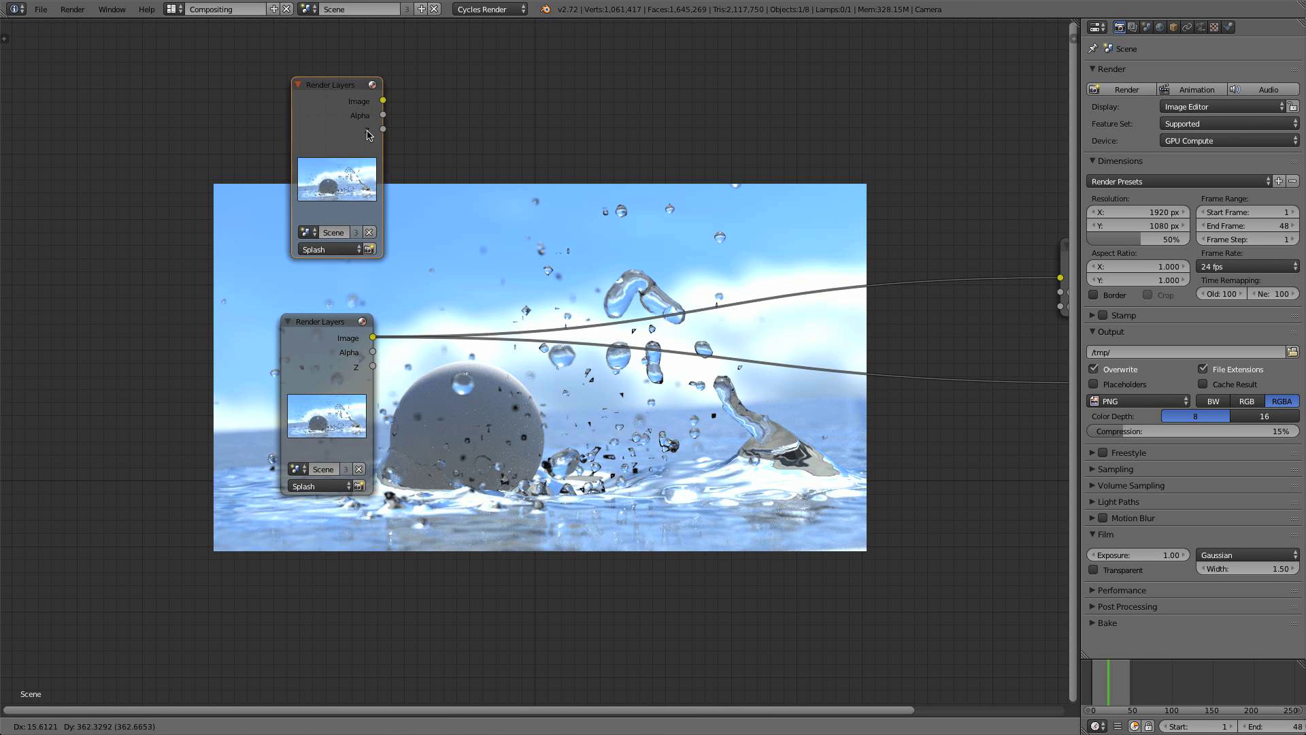
{"action": "left_click", "coordinate": [371, 121]}
{"action": "left_click", "coordinate": [337, 237]}
{"action": "left_click", "coordinate": [337, 210]}
Duplicate the Mask Render Layers node above it and set the copy to the Ocean layer
{"action": "middle_click_drag", "start_coordinate": [404, 194], "coordinate": [358, 344]}
{"action": "key", "text": "shift+d"}
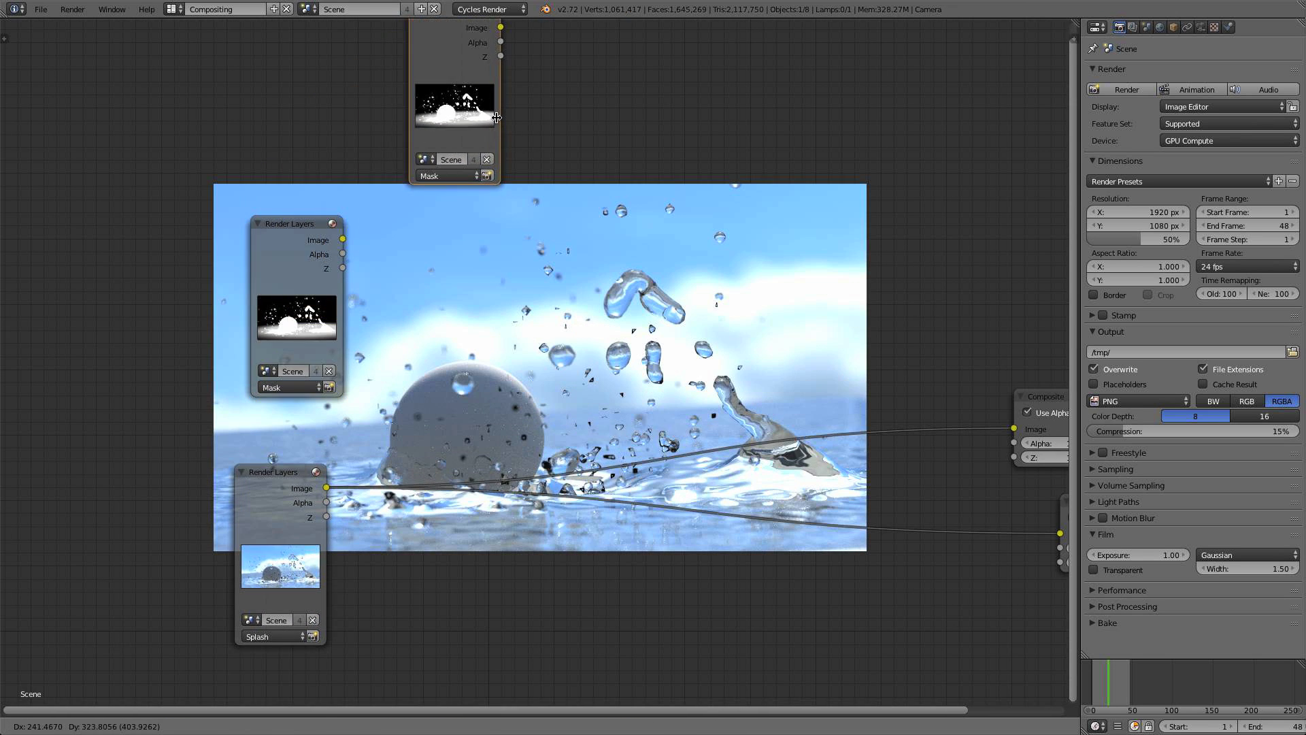
{"action": "left_click", "coordinate": [504, 112]}
{"action": "left_click", "coordinate": [448, 175]}
{"action": "left_click", "coordinate": [432, 131]}
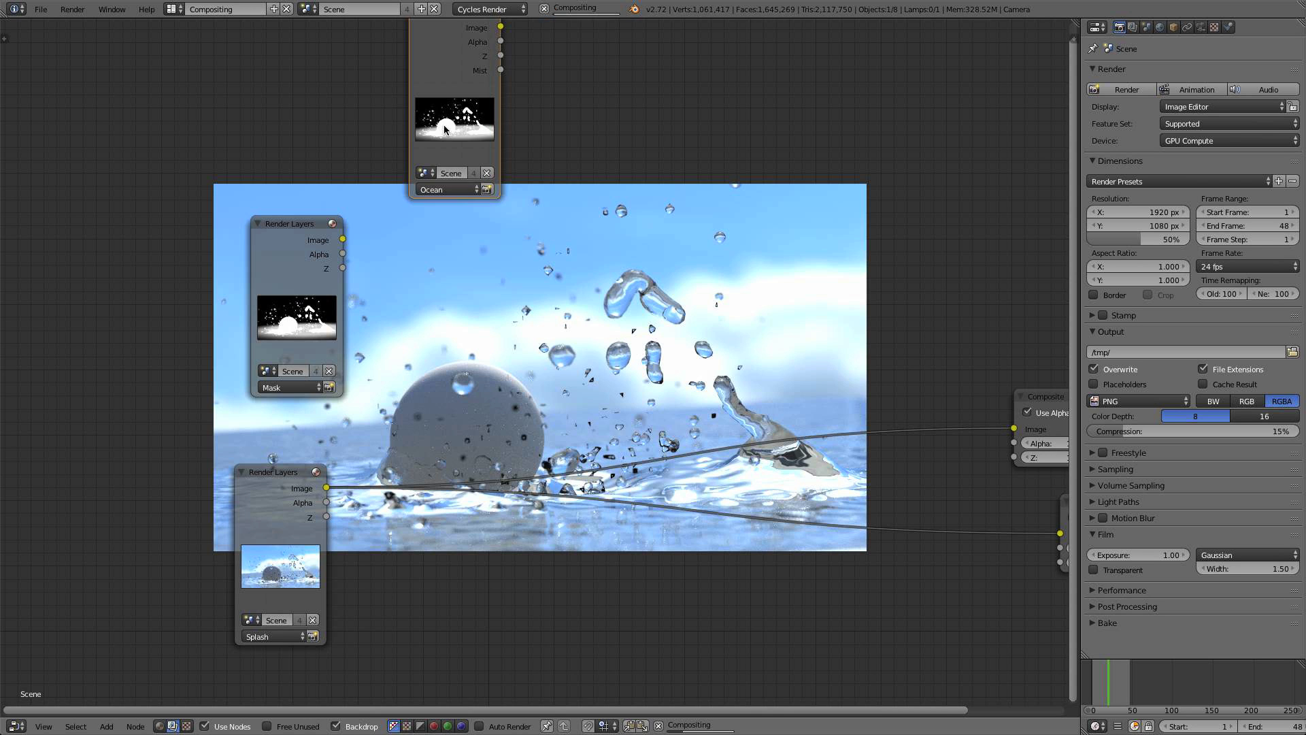
Add an Alpha Over node between the Render Layers nodes and the Composite node
{"action": "scroll", "coordinate": [455, 230], "scroll_direction": "down", "scroll_amount": 2}
{"action": "scroll", "coordinate": [455, 230], "scroll_direction": "up", "scroll_amount": 1}
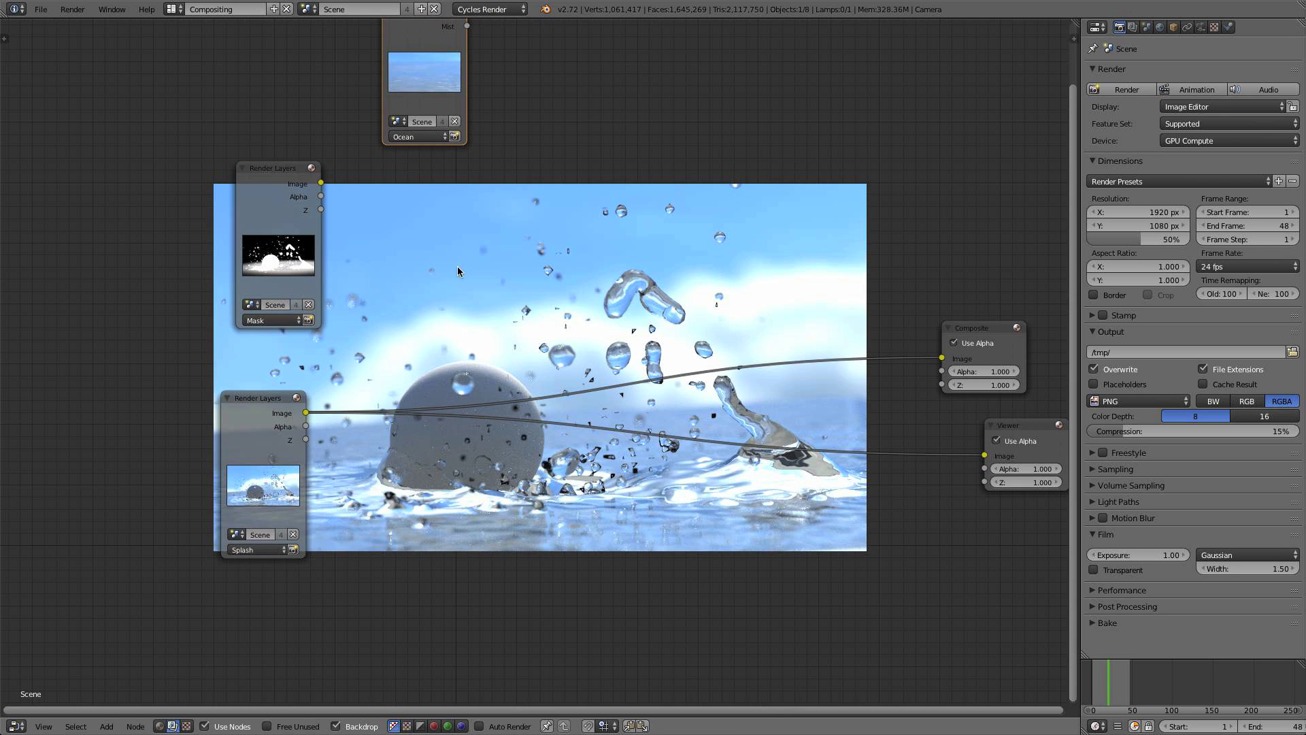
{"action": "middle_click_drag", "start_coordinate": [557, 274], "coordinate": [573, 304]}
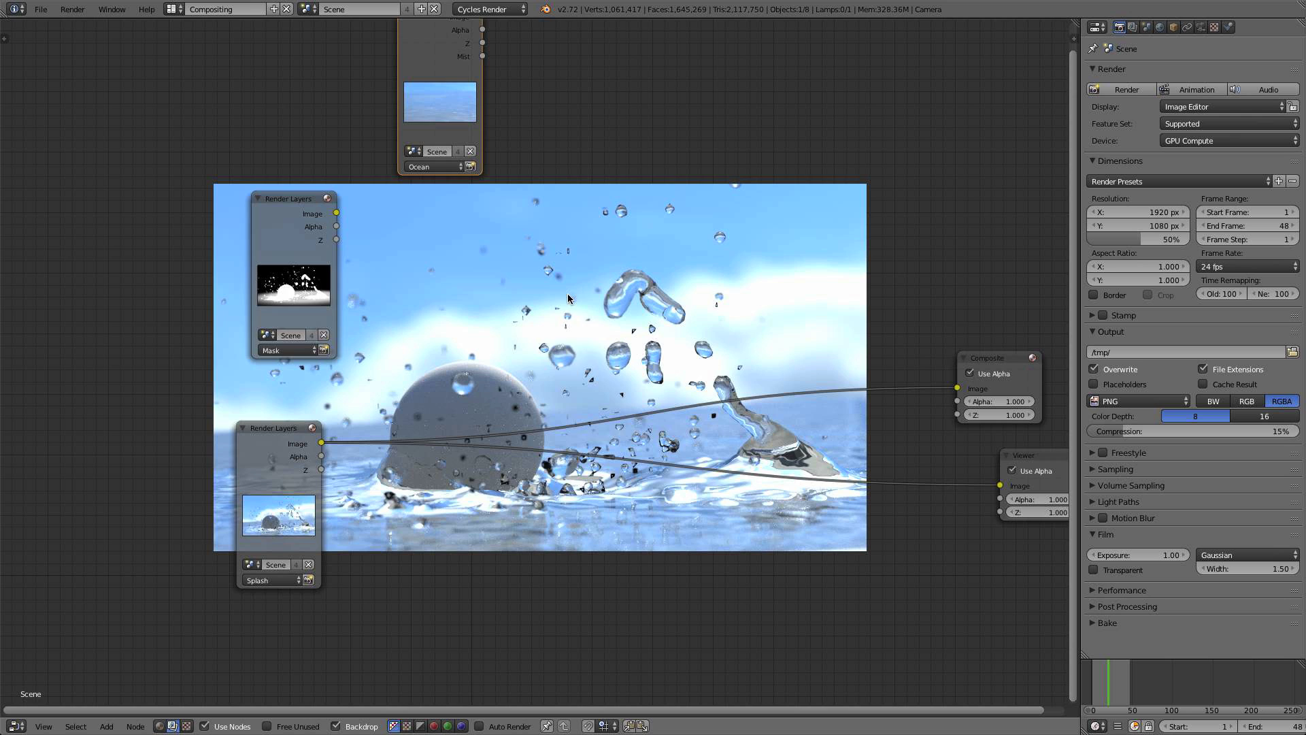
{"action": "key", "text": "shift+a"}
{"action": "mouse_move", "coordinate": [557, 388]}
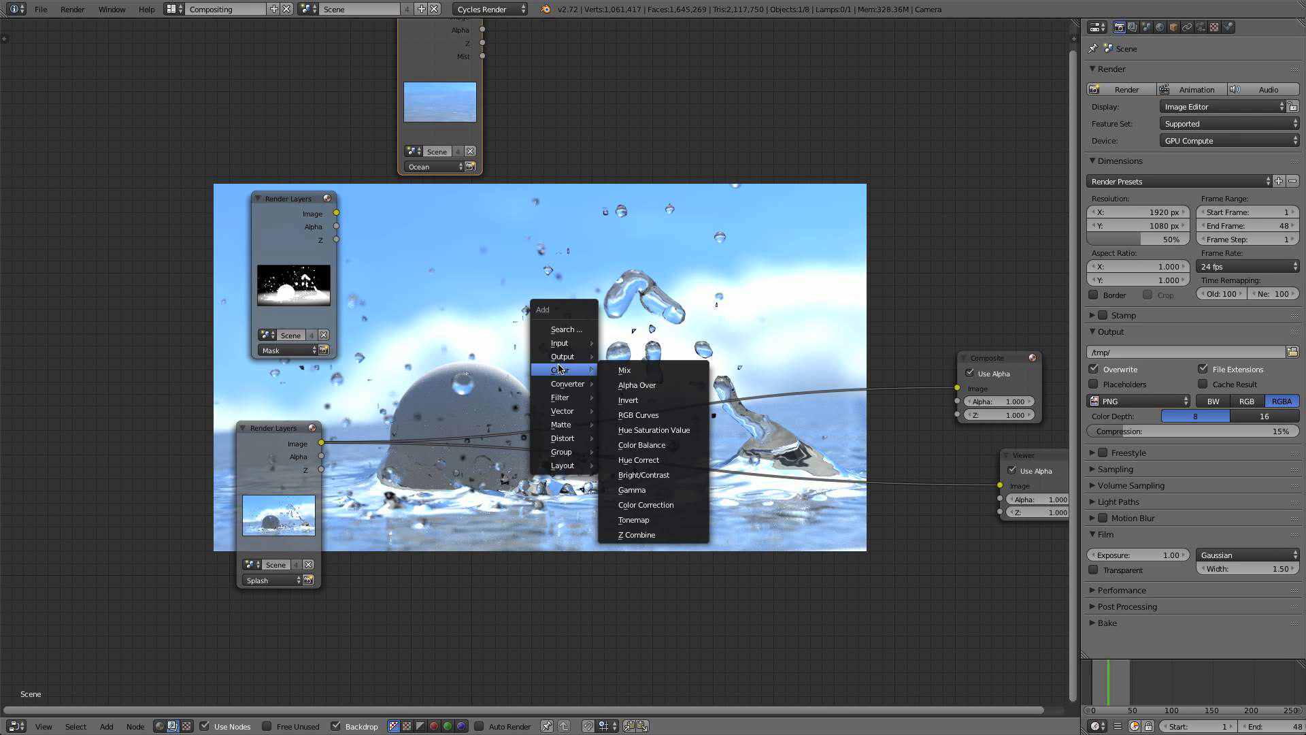
{"action": "left_click", "coordinate": [637, 385]}
{"action": "left_click", "coordinate": [579, 286]}
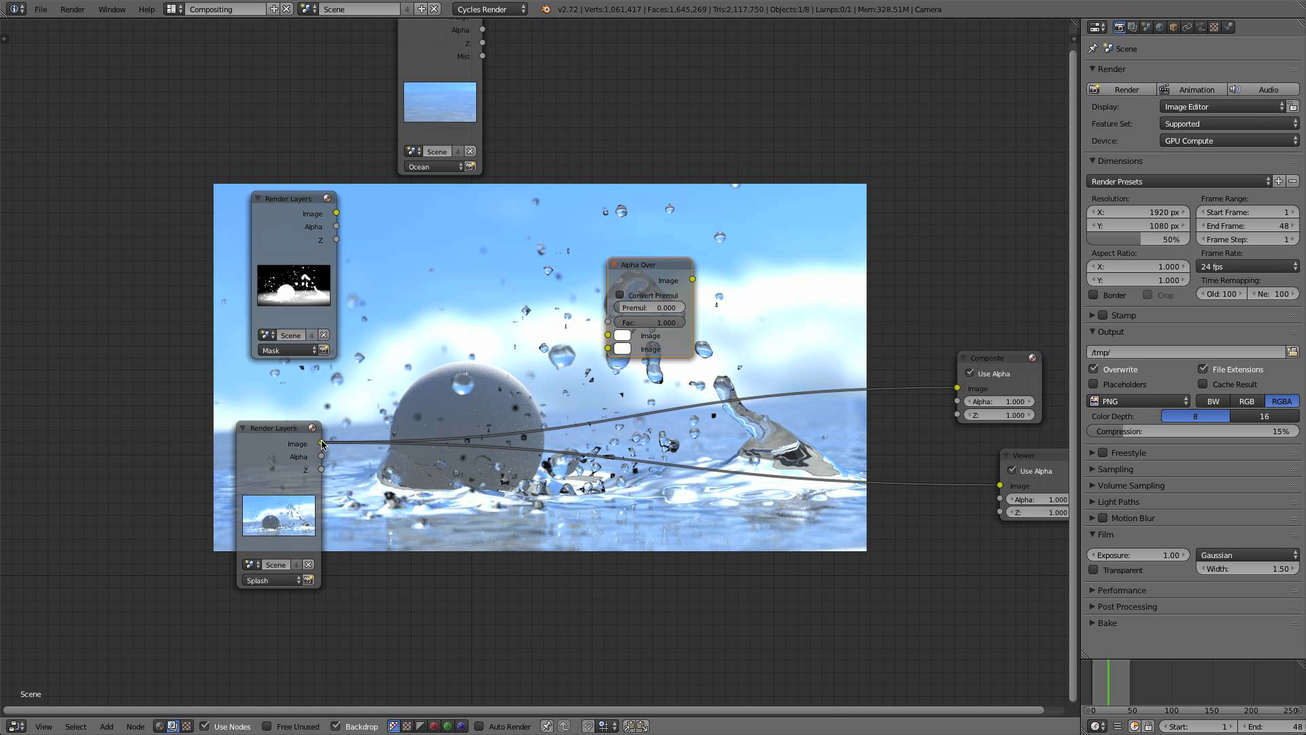
Connect the Splash and Ocean images to the Alpha Over node's first and second Image inputs, and the Mask image to its Fac input
{"action": "left_click_drag", "start_coordinate": [322, 444], "coordinate": [622, 337]}
{"action": "middle_click_drag", "start_coordinate": [576, 193], "coordinate": [574, 299]}
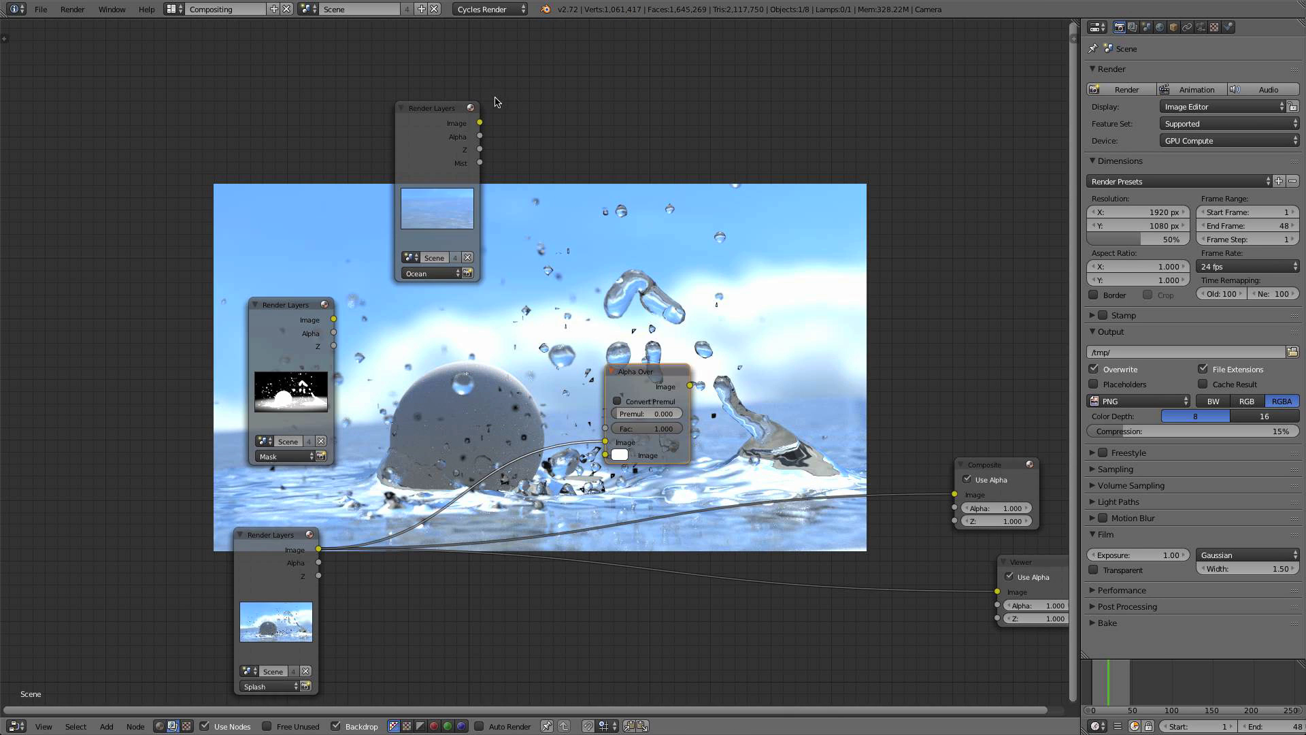
{"action": "left_click_drag", "start_coordinate": [480, 123], "coordinate": [605, 454]}
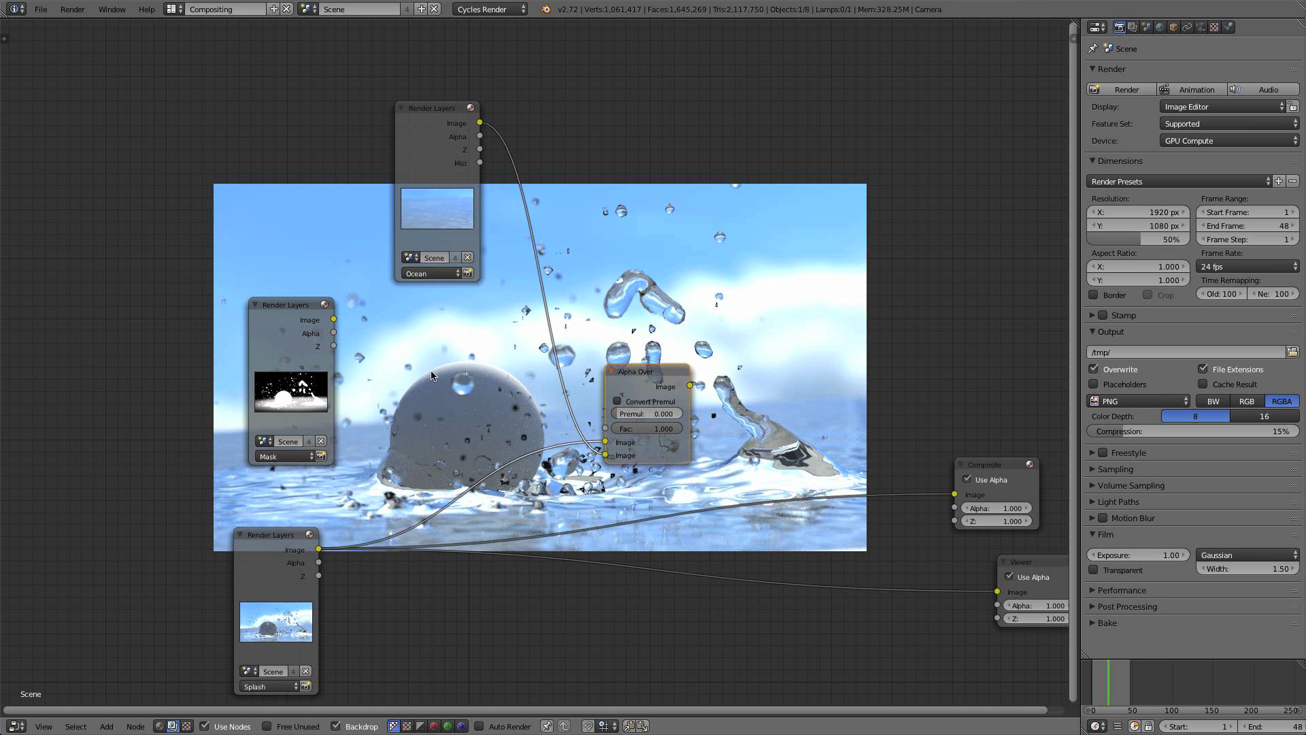
{"action": "left_click", "coordinate": [267, 311]}
{"action": "left_click_drag", "start_coordinate": [267, 311], "coordinate": [605, 428]}
{"action": "middle_click_drag", "start_coordinate": [603, 392], "coordinate": [463, 293]}
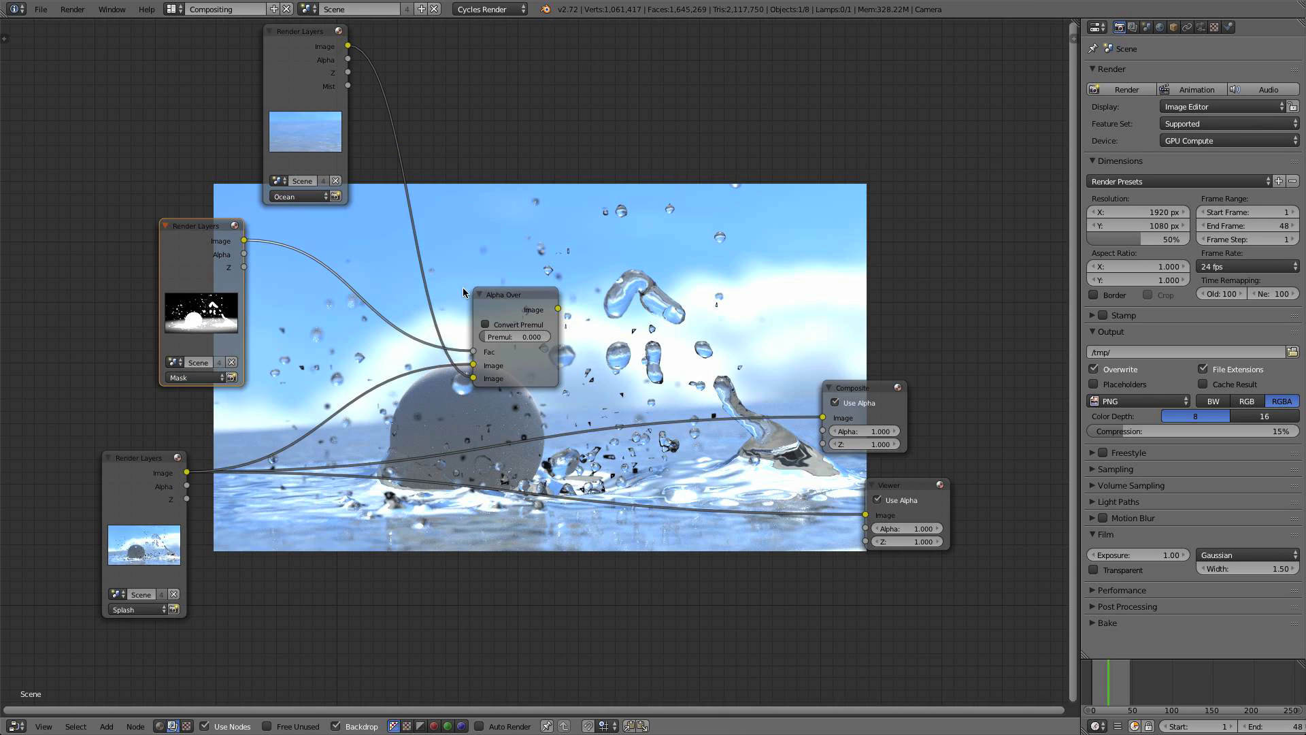
Route the Alpha Over node to the Viewer and swap its Image inputs so Ocean is first and Splash second
{"action": "left_click", "coordinate": [522, 303], "text": "ctrl+shift"}
{"action": "middle_click_drag", "start_coordinate": [498, 361], "coordinate": [639, 326]}
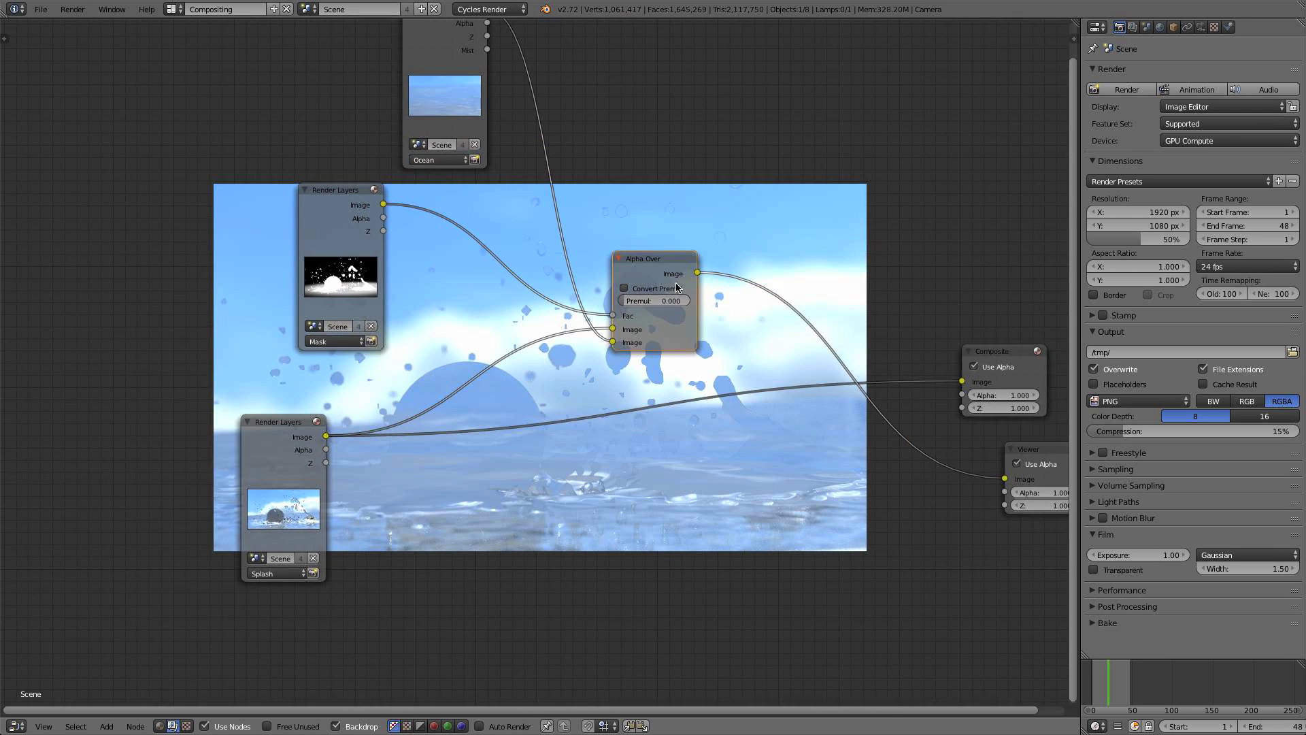
{"action": "scroll", "coordinate": [638, 327], "scroll_direction": "up", "scroll_amount": 3}
{"action": "mouse_move", "coordinate": [633, 321]}
{"action": "left_mouse_down"}
{"action": "mouse_move", "coordinate": [594, 332]}
{"action": "mouse_move", "coordinate": [634, 336]}
{"action": "left_mouse_up"}
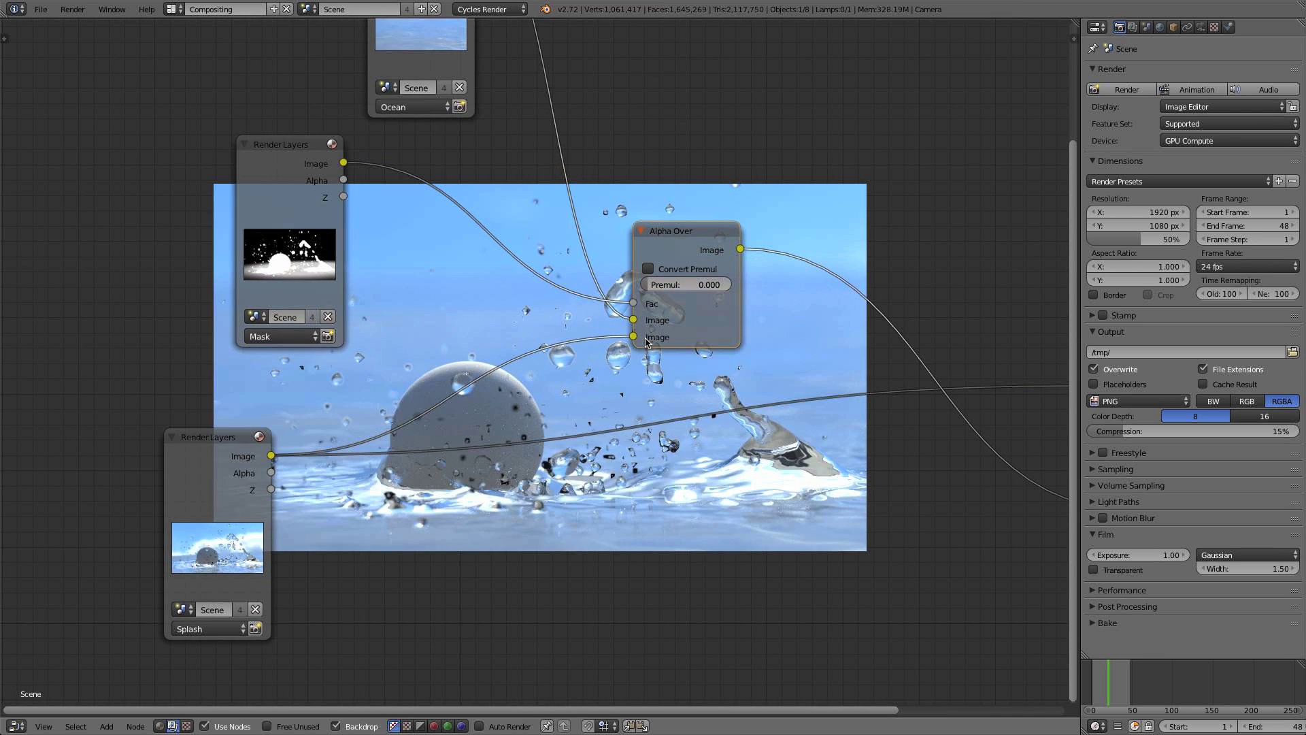
Shrink the backdrop and preview the Ocean and Splash layers in turn against the Alpha Over result
{"action": "middle_click_drag", "start_coordinate": [747, 395], "coordinate": [230, 559]}
{"action": "scroll", "coordinate": [455, 457], "scroll_direction": "down", "scroll_amount": 1}
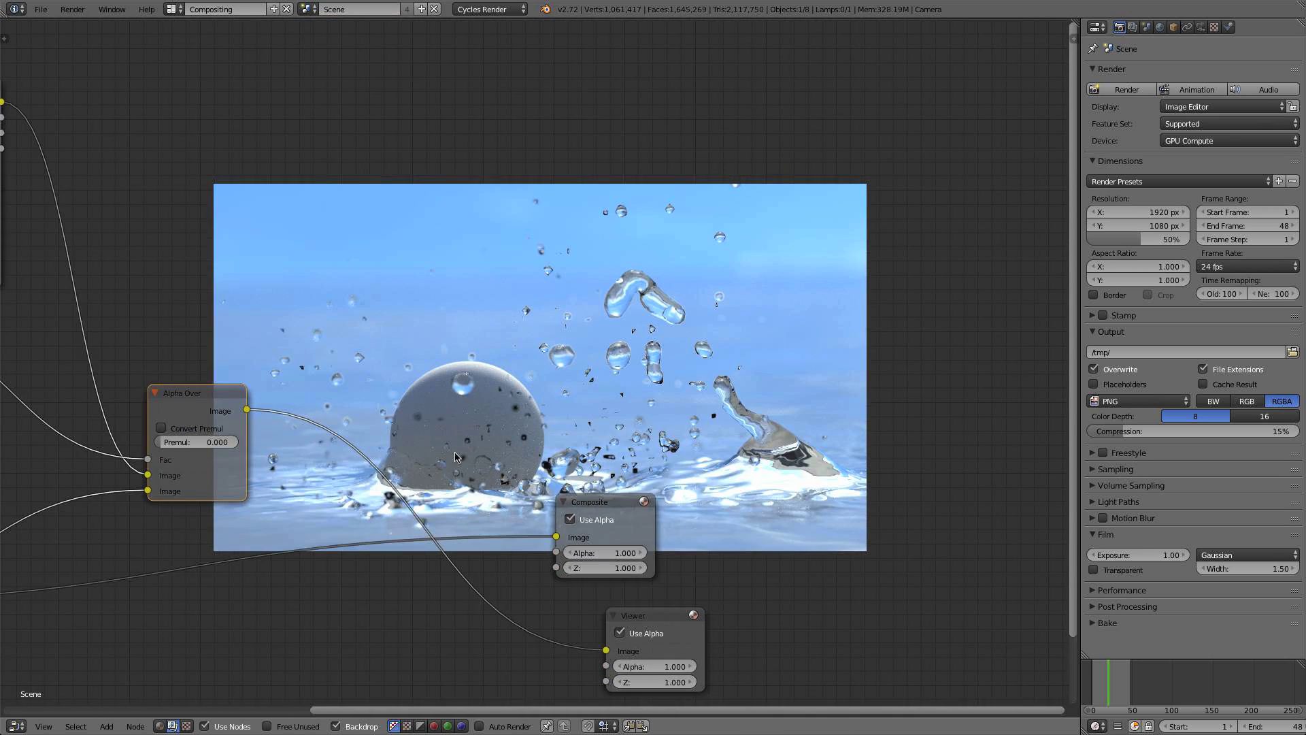
{"action": "key", "text": "v"}
{"action": "middle_click_drag", "start_coordinate": [455, 457], "coordinate": [529, 399], "text": "alt"}
{"action": "middle_click_drag", "start_coordinate": [366, 432], "coordinate": [674, 341]}
{"action": "scroll", "coordinate": [684, 331], "scroll_direction": "up", "scroll_amount": 1}
{"action": "left_click", "coordinate": [214, 76], "text": "ctrl+shift"}
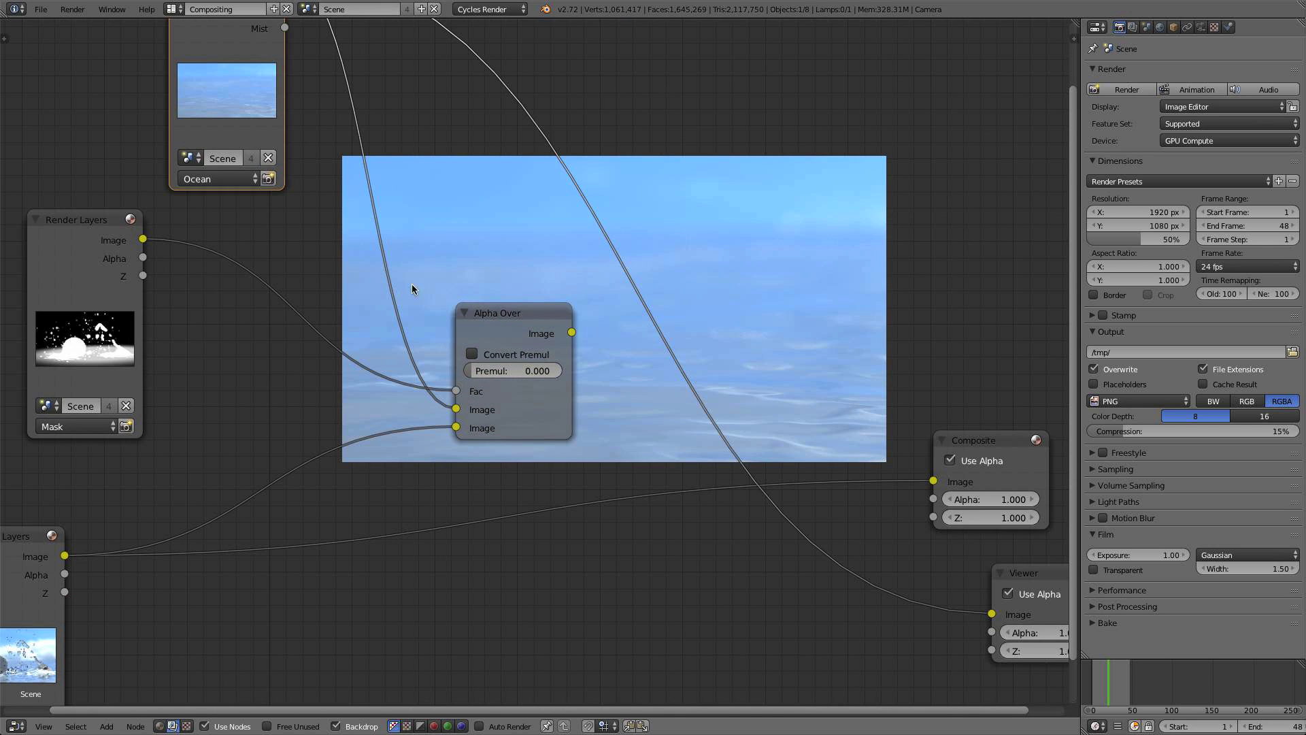
{"action": "left_click", "coordinate": [522, 311], "text": "ctrl+shift"}
{"action": "middle_click_drag", "start_coordinate": [557, 423], "coordinate": [603, 246]}
{"action": "left_click", "coordinate": [58, 396], "text": "ctrl+shift"}
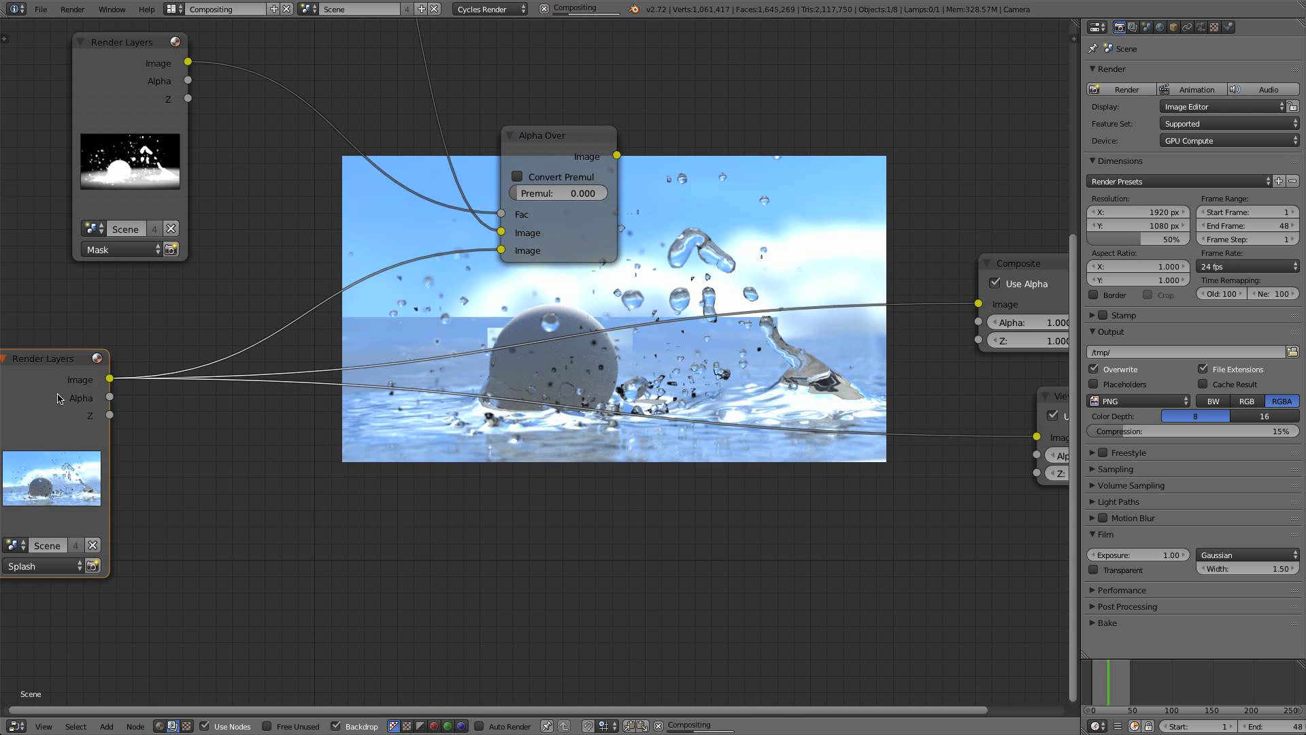
{"action": "left_click", "coordinate": [576, 134], "text": "ctrl+shift"}
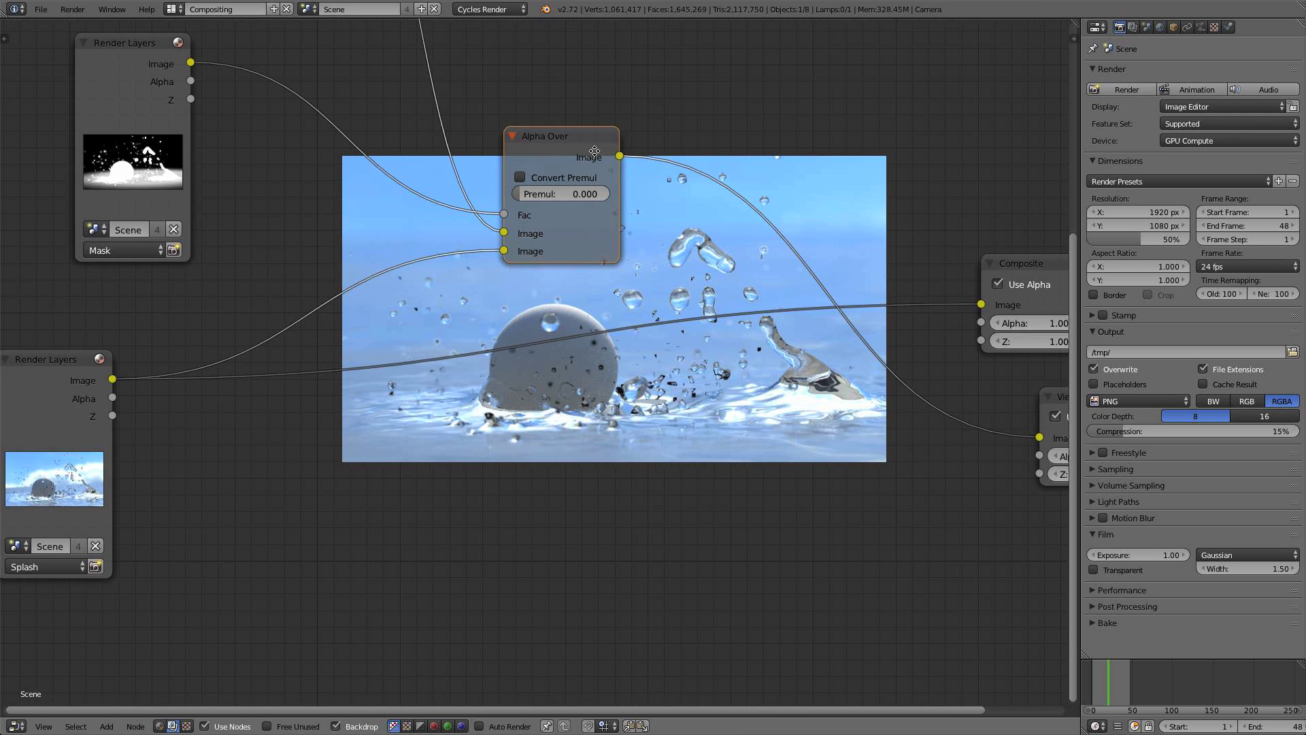
Enable Convert Premul on the Alpha Over node and set its Premul value to 1.000
{"action": "middle_click_drag", "start_coordinate": [324, 393], "coordinate": [403, 394]}
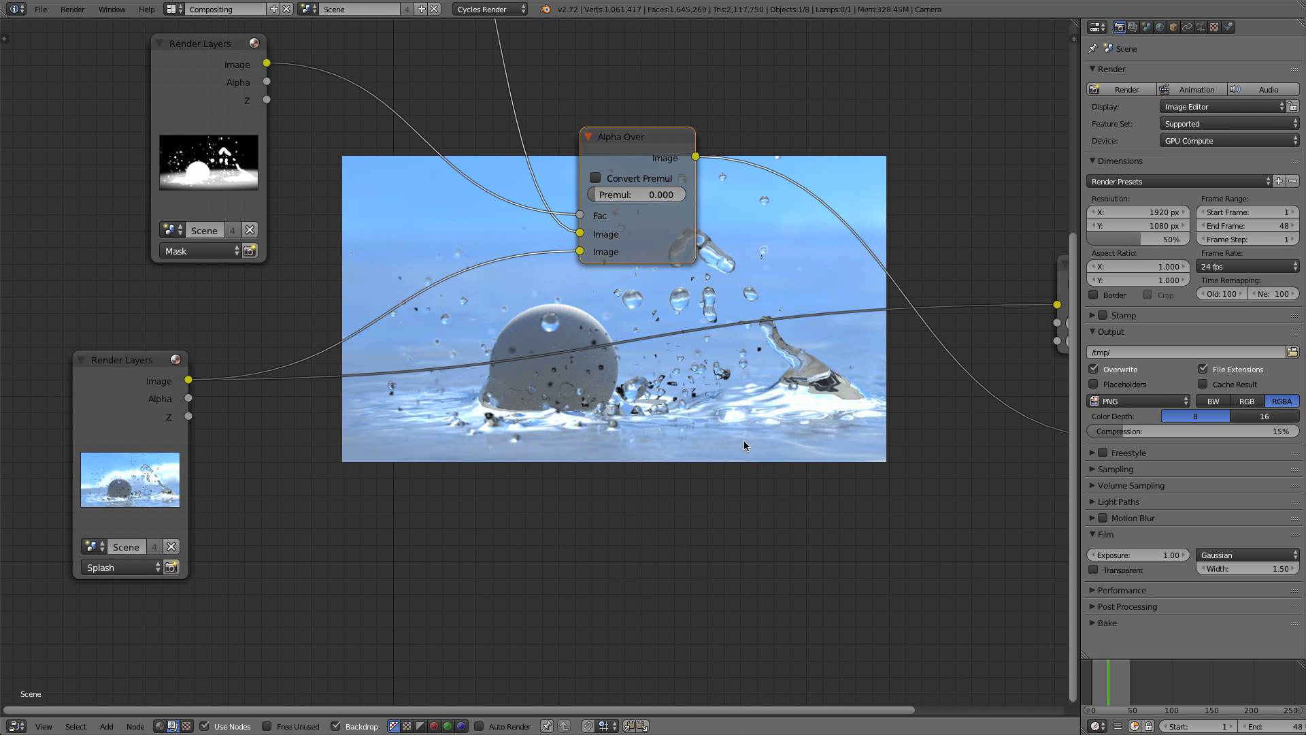
{"action": "middle_click_drag", "start_coordinate": [744, 441], "coordinate": [781, 341]}
{"action": "scroll", "coordinate": [531, 407], "scroll_direction": "up", "scroll_amount": 2}
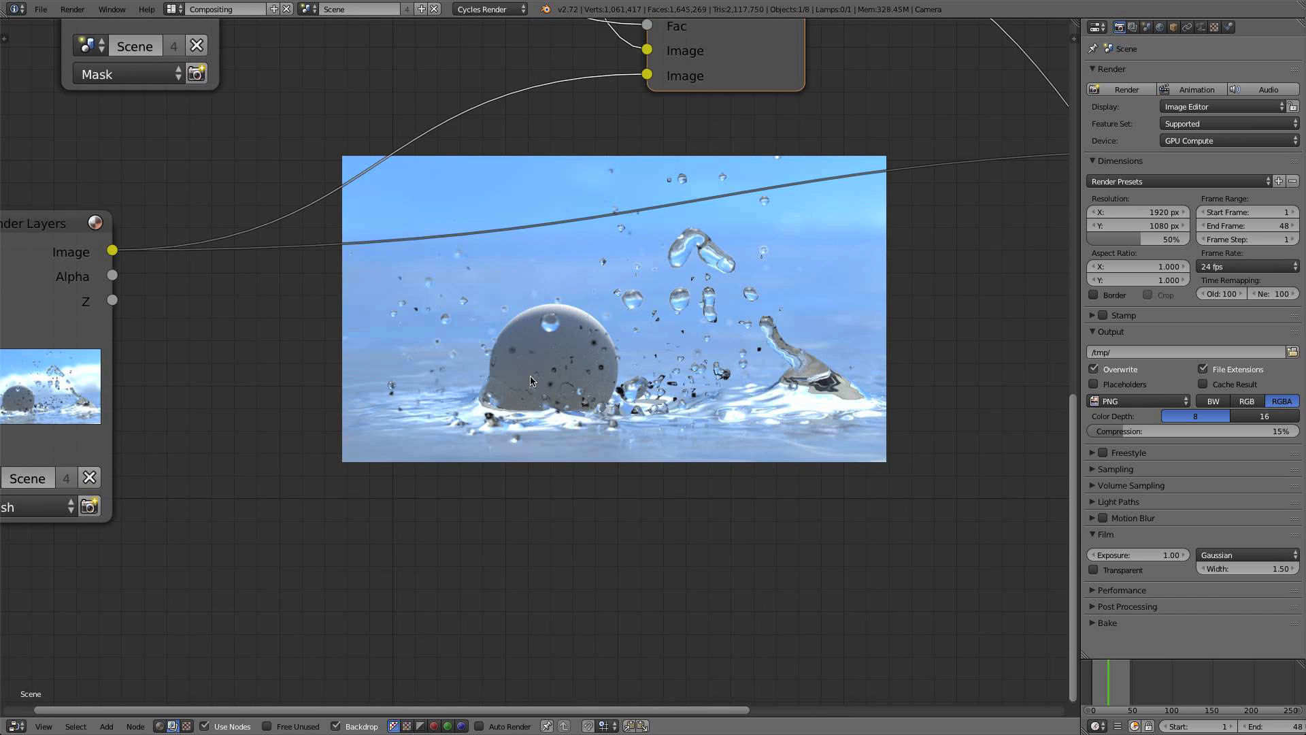
{"action": "scroll", "coordinate": [532, 379], "scroll_direction": "down", "scroll_amount": 1}
{"action": "scroll", "coordinate": [563, 393], "scroll_direction": "down", "scroll_amount": 2}
{"action": "middle_click_drag", "start_coordinate": [575, 357], "coordinate": [519, 446], "text": "alt"}
{"action": "scroll", "coordinate": [525, 428], "scroll_direction": "up", "scroll_amount": 3}
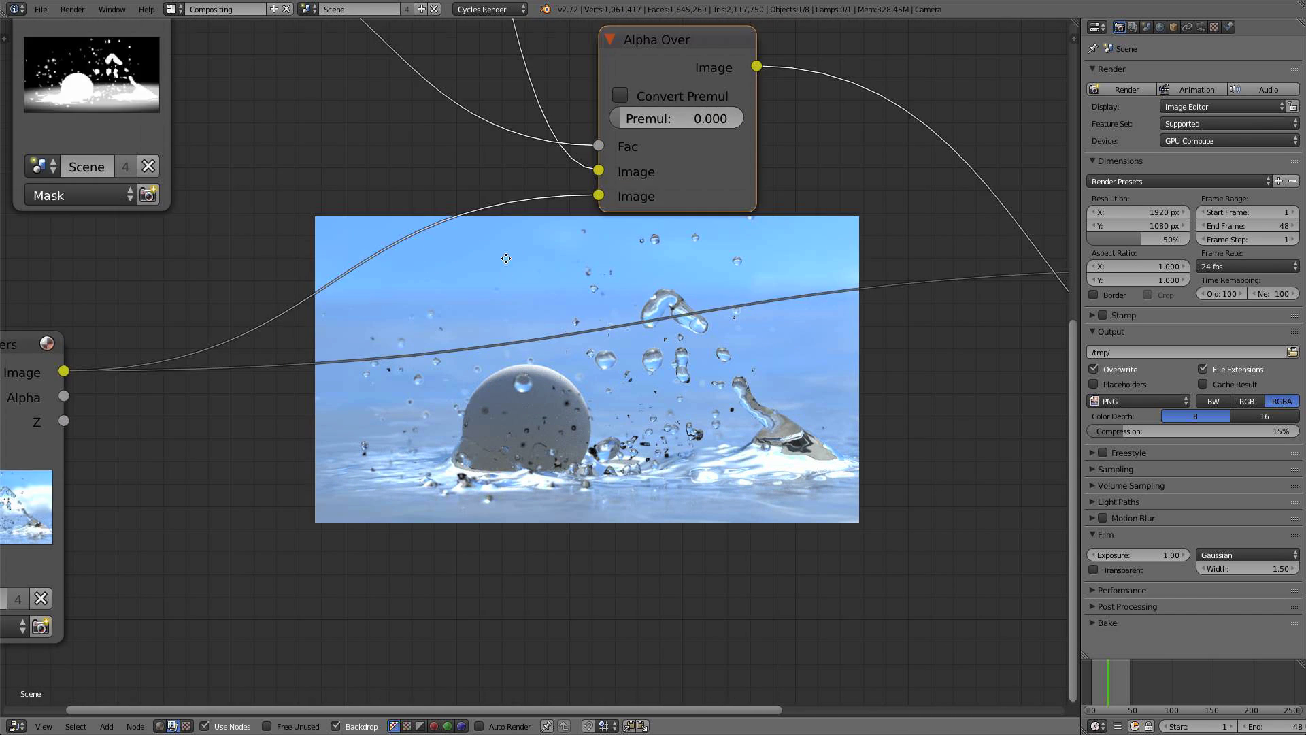
{"action": "middle_click_drag", "start_coordinate": [507, 259], "coordinate": [506, 348]}
{"action": "left_click", "coordinate": [625, 183]}
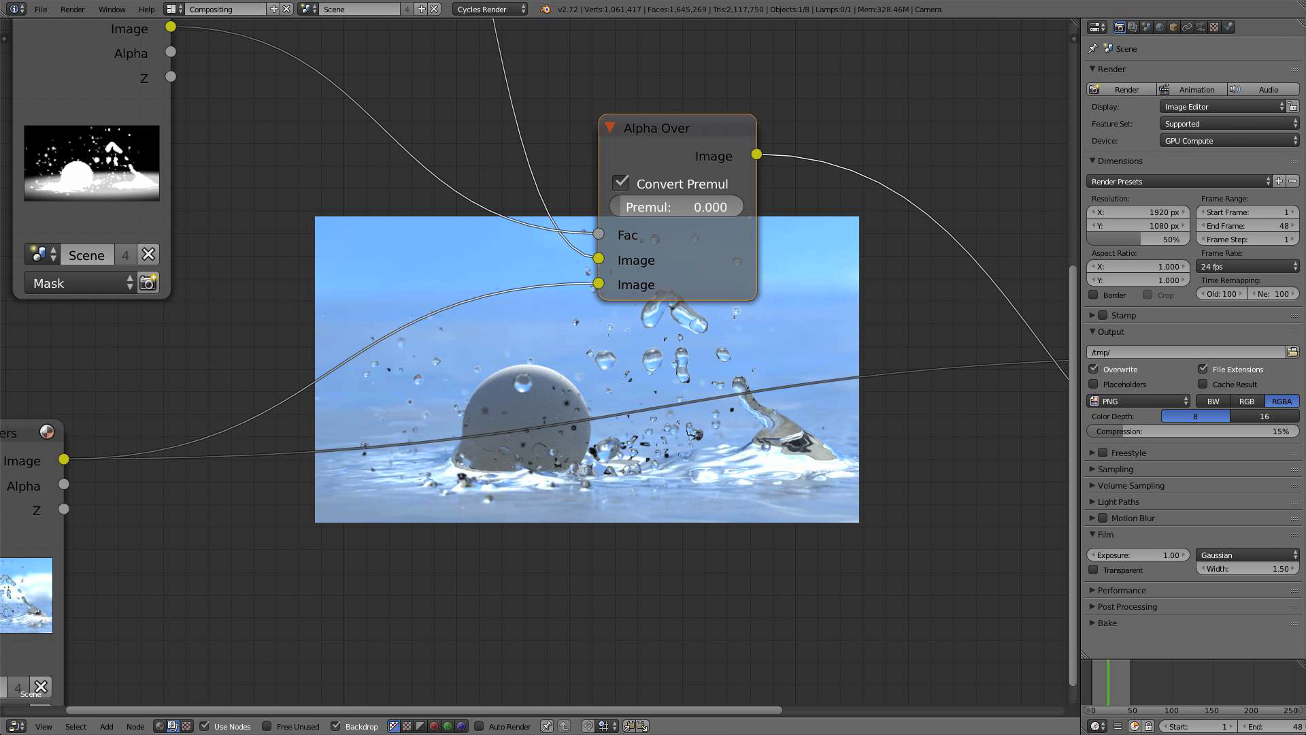
{"action": "left_click_drag", "start_coordinate": [645, 208], "coordinate": [776, 208]}
{"action": "scroll", "coordinate": [651, 326], "scroll_direction": "up", "scroll_amount": 3}
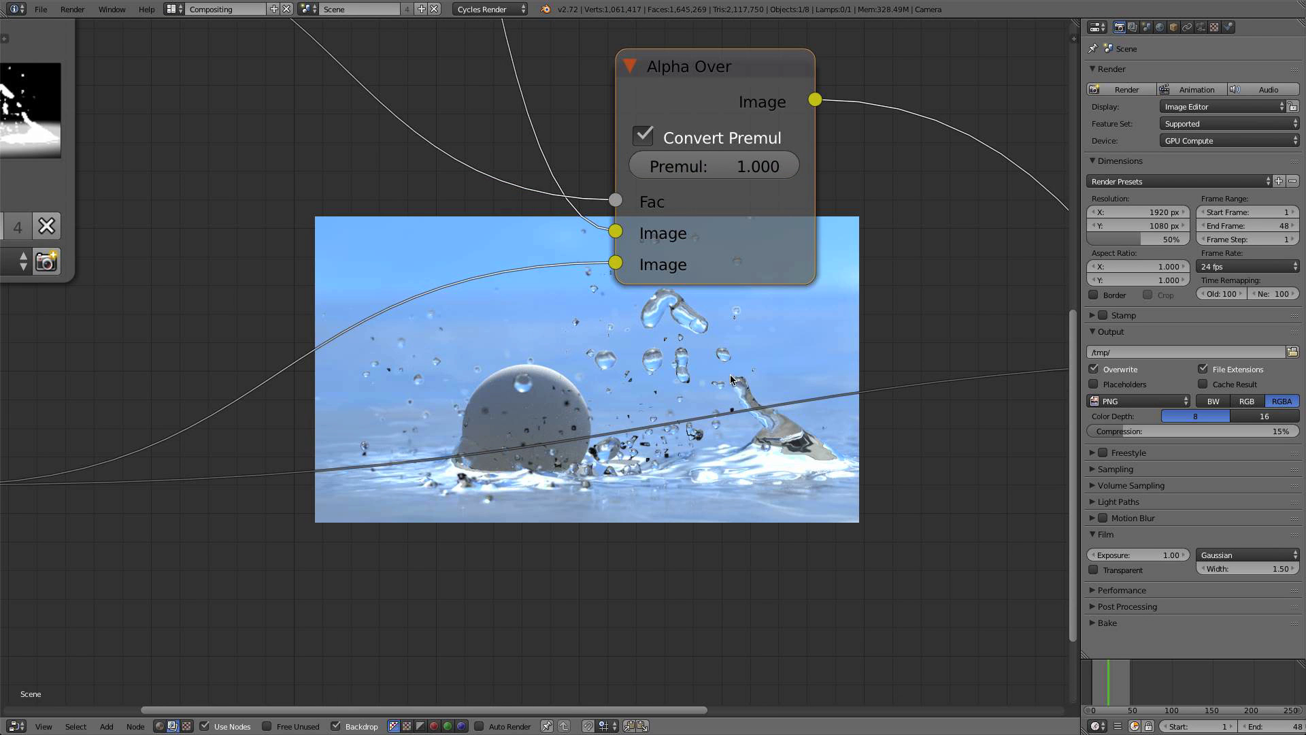
Move the Mask Render Layers node farther from the Alpha Over node and insert a ColorRamp node on the link between them
{"action": "middle_click_drag", "start_coordinate": [713, 383], "coordinate": [708, 313]}
{"action": "scroll", "coordinate": [163, 510], "scroll_direction": "down", "scroll_amount": 4}
{"action": "scroll", "coordinate": [276, 327], "scroll_direction": "down", "scroll_amount": 2}
{"action": "middle_click_drag", "start_coordinate": [275, 326], "coordinate": [445, 428]}
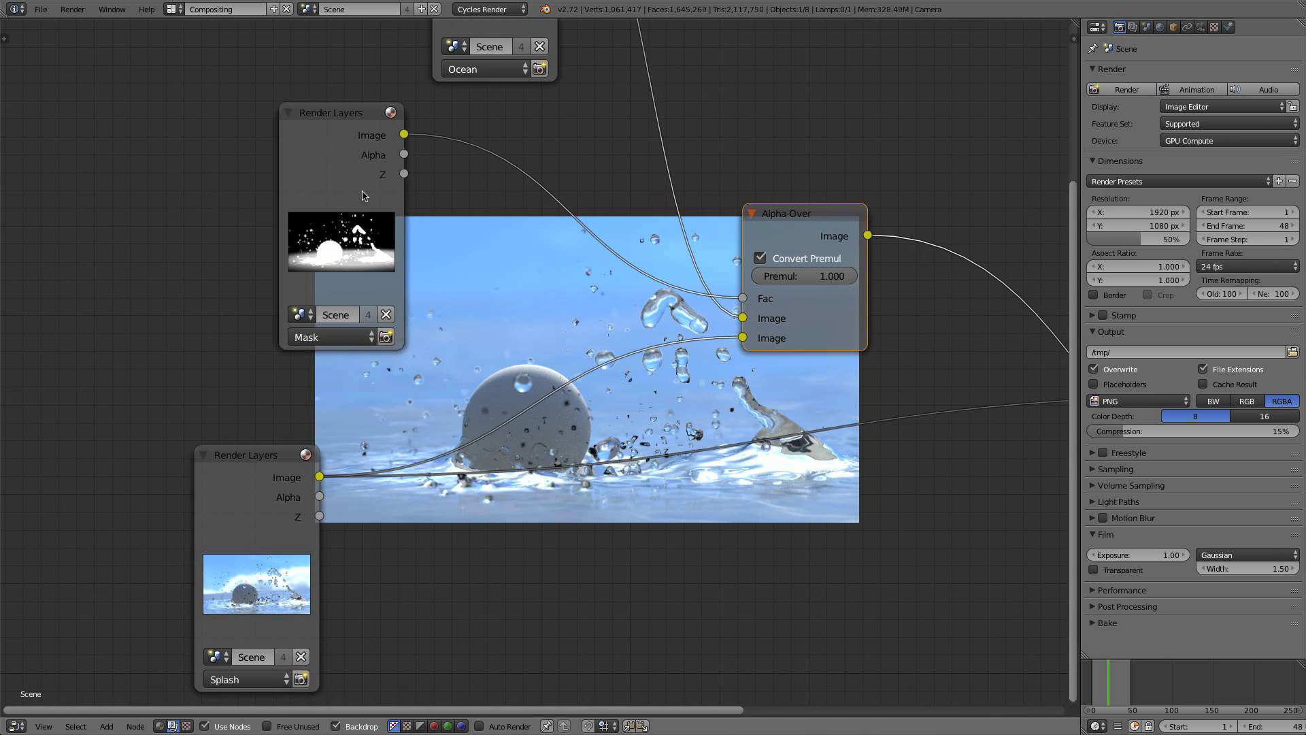
{"action": "left_click_drag", "start_coordinate": [315, 144], "coordinate": [116, 138]}
{"action": "middle_click_drag", "start_coordinate": [400, 243], "coordinate": [517, 383]}
{"action": "key", "text": "shift+a"}
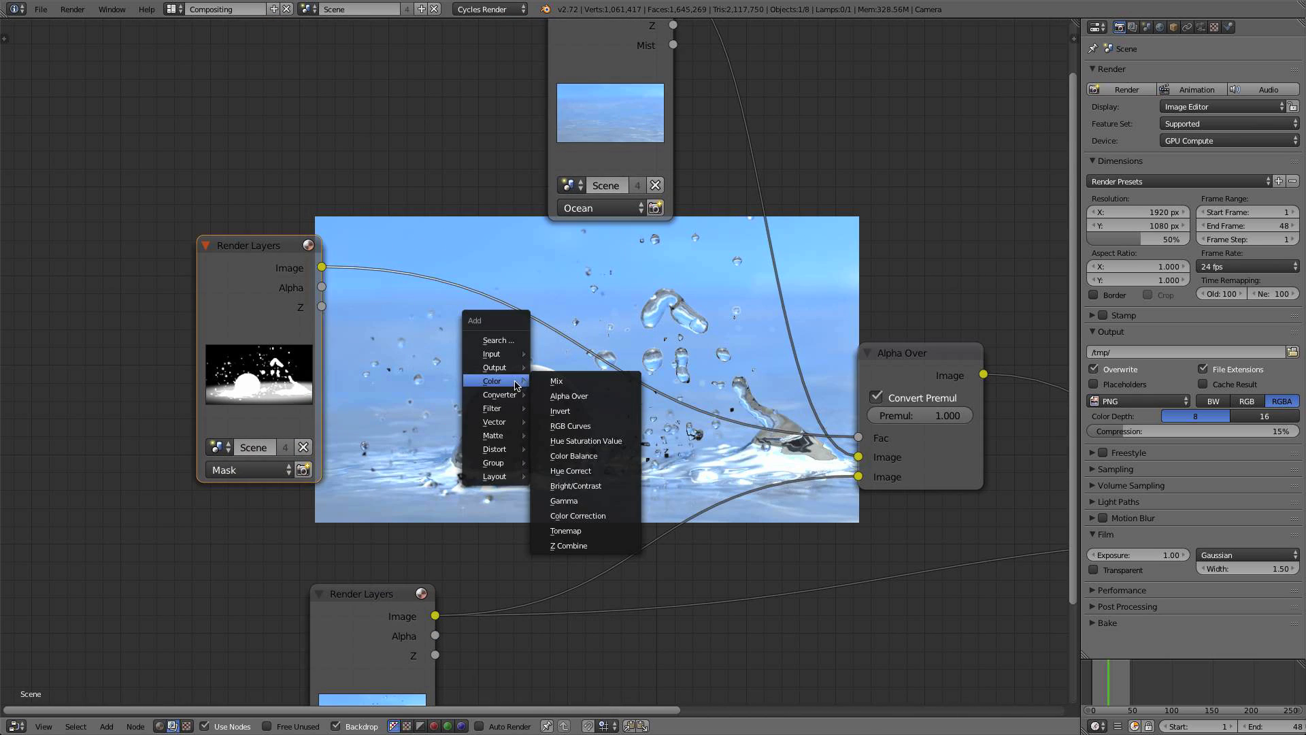
{"action": "mouse_move", "coordinate": [474, 418]}
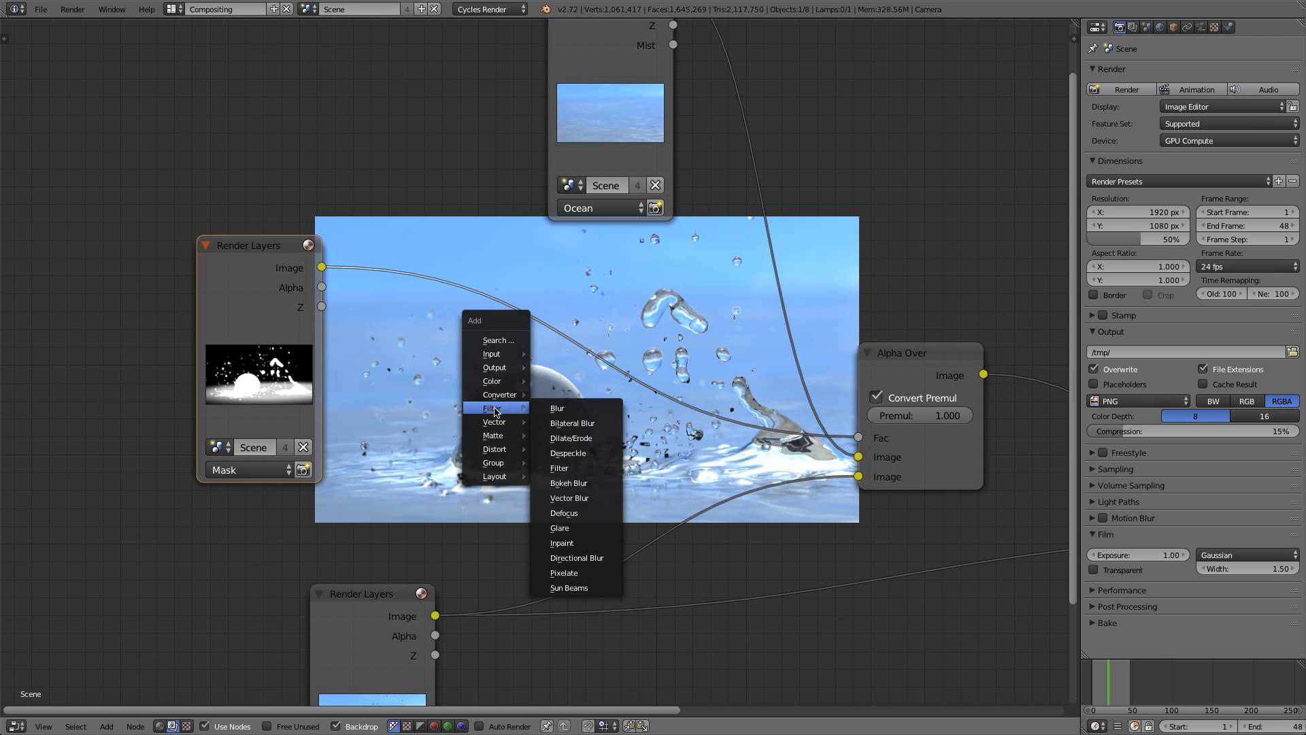
{"action": "left_click", "coordinate": [556, 408]}
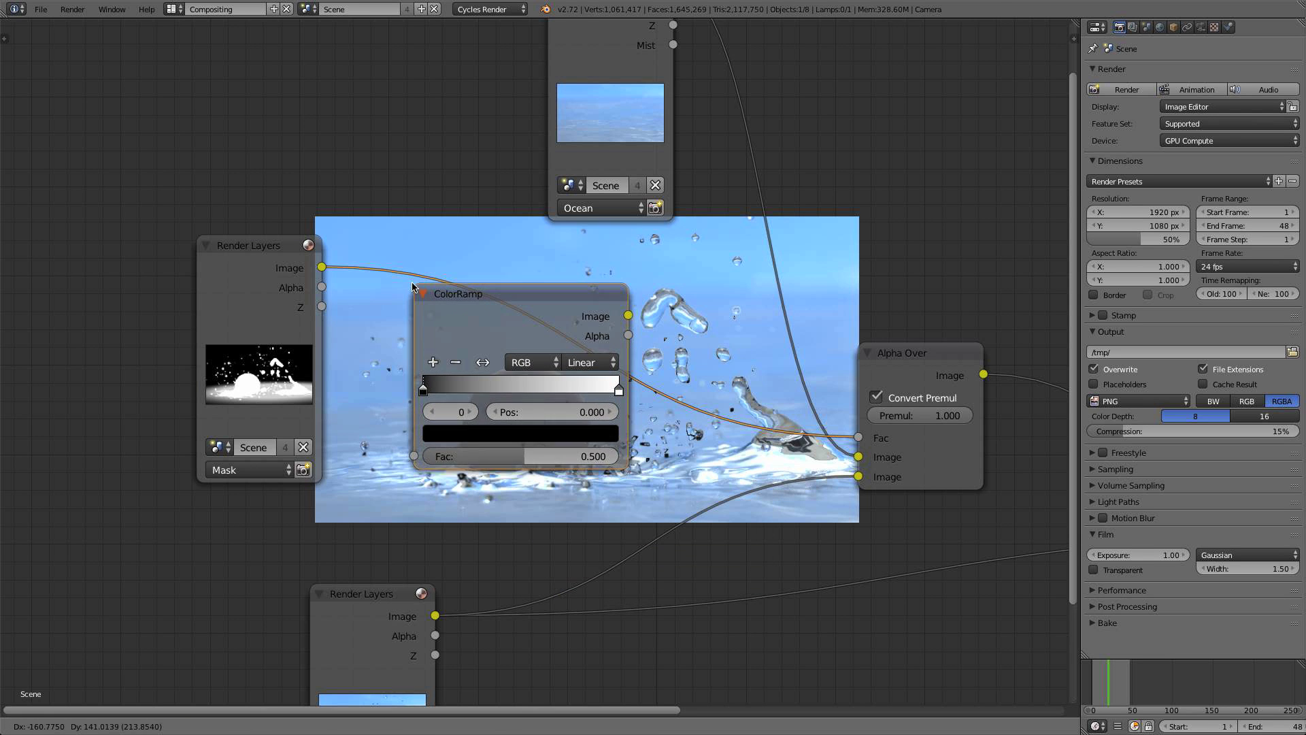
{"action": "left_click", "coordinate": [411, 282]}
{"action": "middle_click_drag", "start_coordinate": [686, 350], "coordinate": [618, 276]}
{"action": "scroll", "coordinate": [617, 277], "scroll_direction": "up", "scroll_amount": 3}
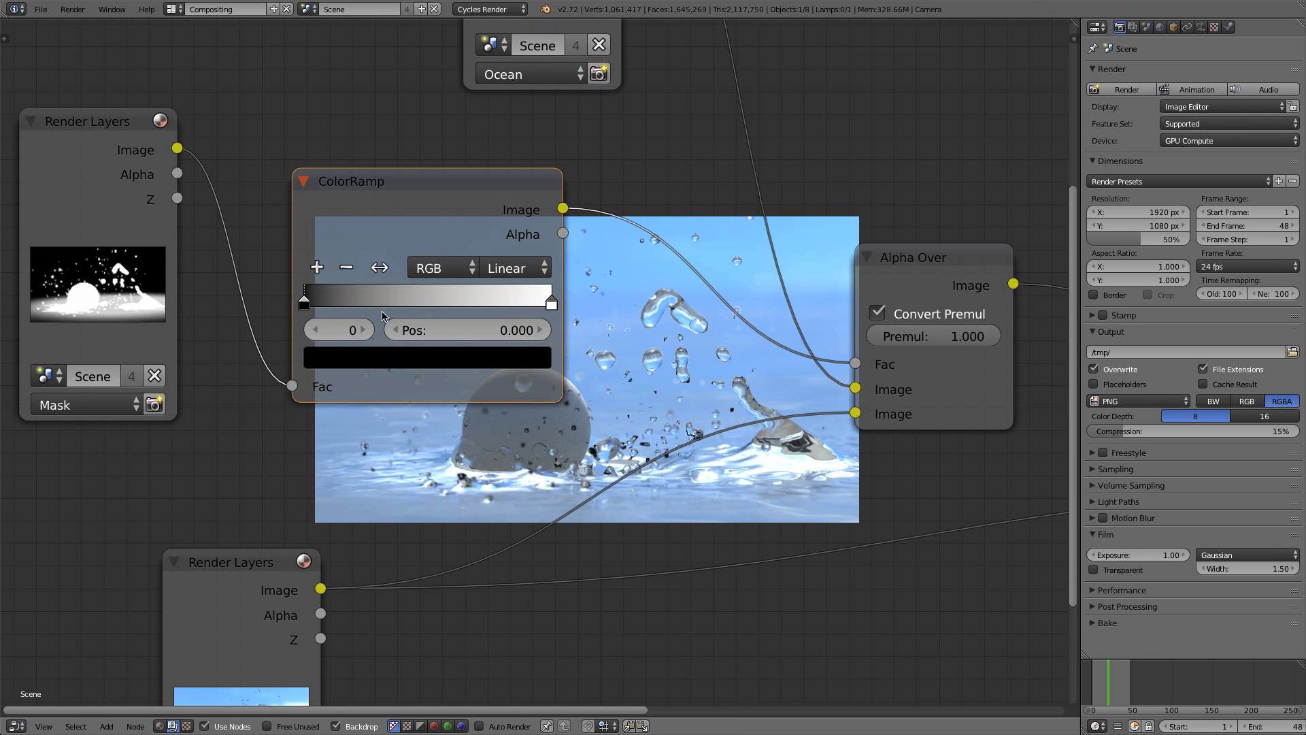
Narrow the ColorRamp node and move it right beside the Mask Render Layers node
{"action": "left_click_drag", "start_coordinate": [301, 303], "coordinate": [284, 306]}
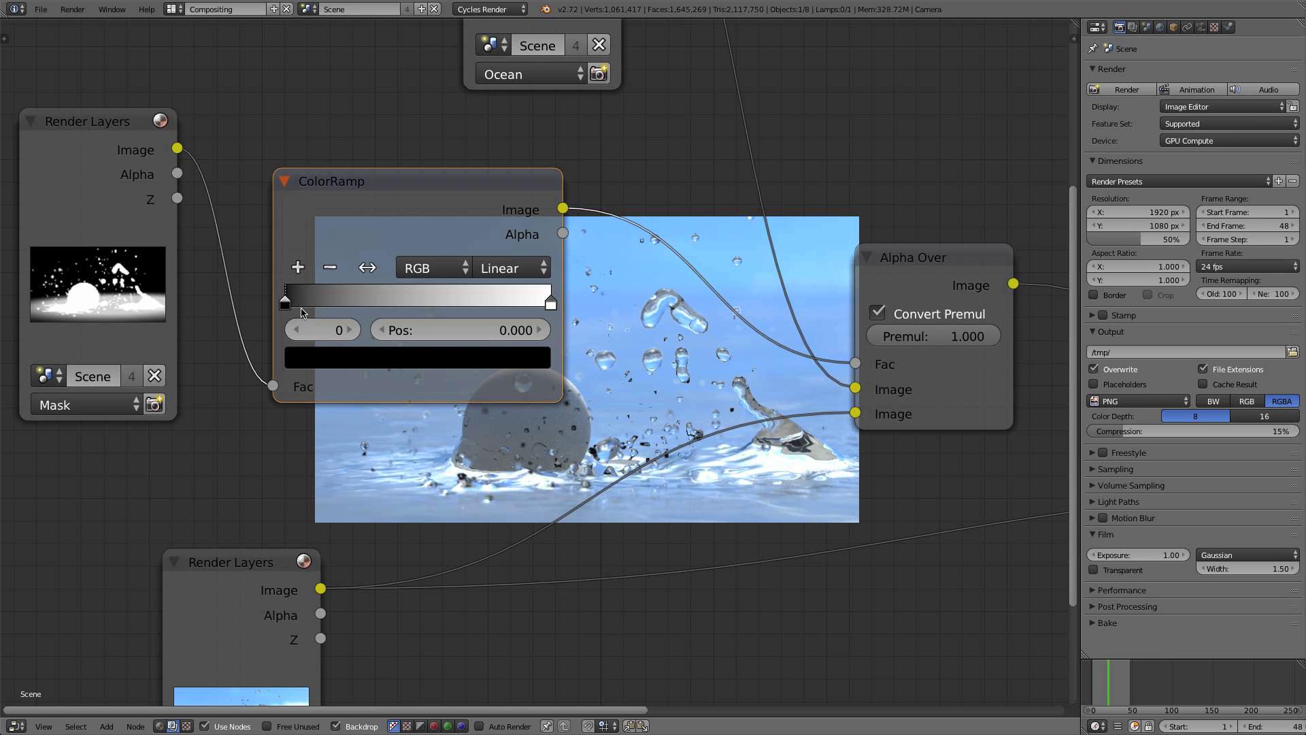
{"action": "key", "text": "g"}
{"action": "left_click", "coordinate": [476, 376]}
{"action": "middle_click_drag", "start_coordinate": [477, 376], "coordinate": [339, 419]}
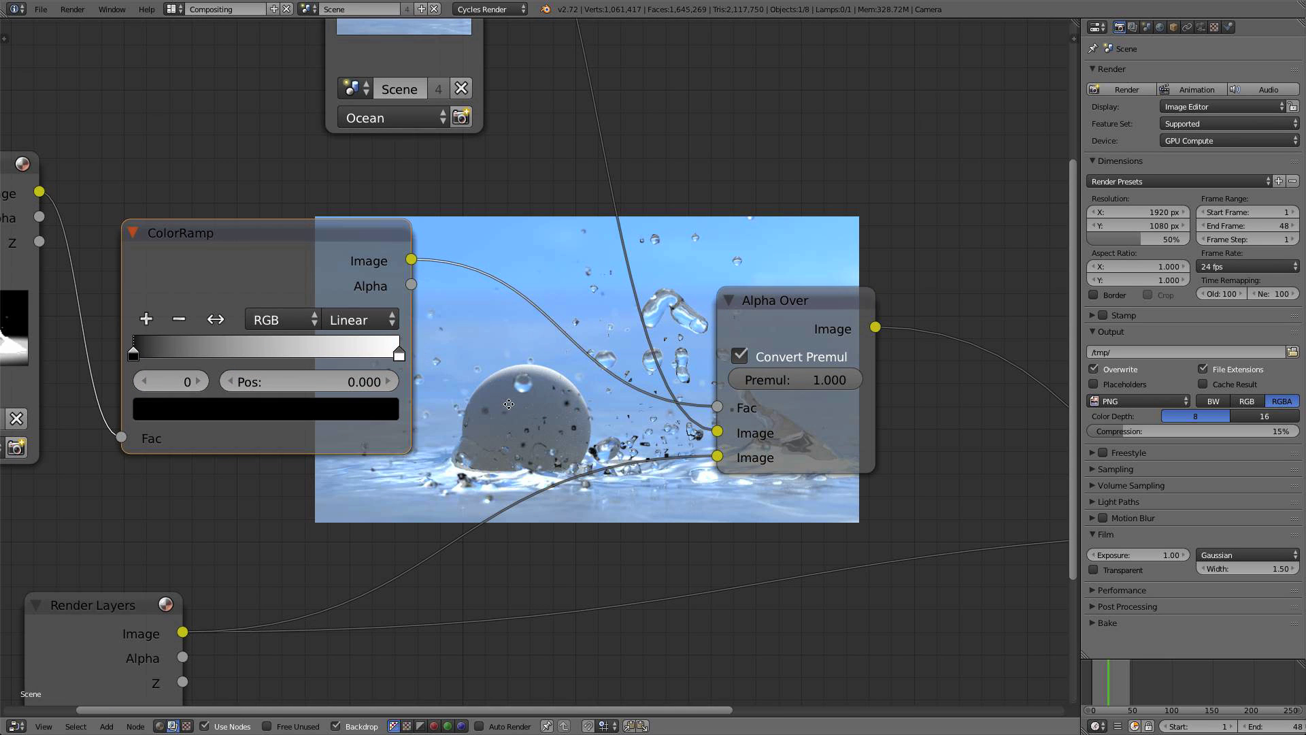
{"action": "middle_click_drag", "start_coordinate": [509, 404], "coordinate": [316, 499]}
{"action": "middle_click_drag", "start_coordinate": [400, 464], "coordinate": [535, 440]}
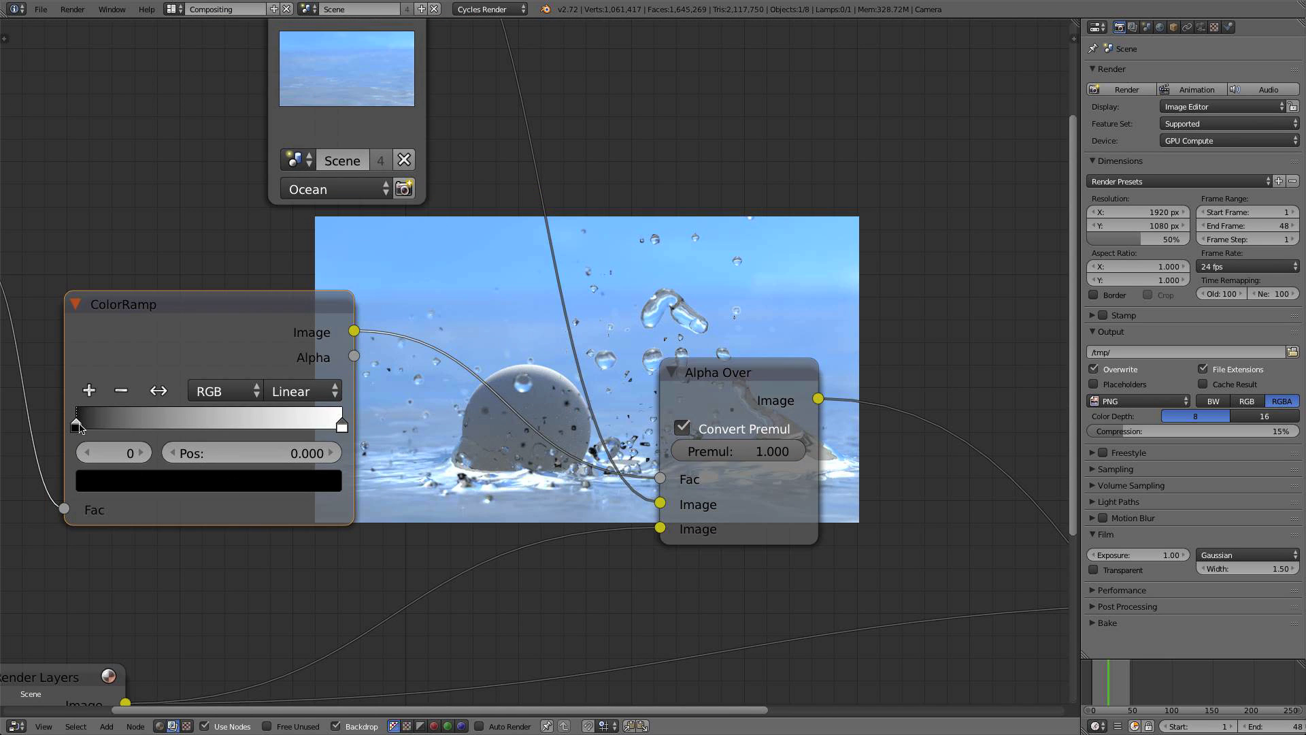
{"action": "left_click_drag", "start_coordinate": [81, 428], "coordinate": [39, 393]}
{"action": "left_click_drag", "start_coordinate": [352, 425], "coordinate": [301, 394]}
{"action": "key", "text": "g"}
{"action": "left_click", "coordinate": [234, 428]}
{"action": "scroll", "coordinate": [318, 445], "scroll_direction": "down", "scroll_amount": 5}
{"action": "middle_click_drag", "start_coordinate": [355, 447], "coordinate": [298, 175]}
{"action": "scroll", "coordinate": [569, 363], "scroll_direction": "down", "scroll_amount": 1}
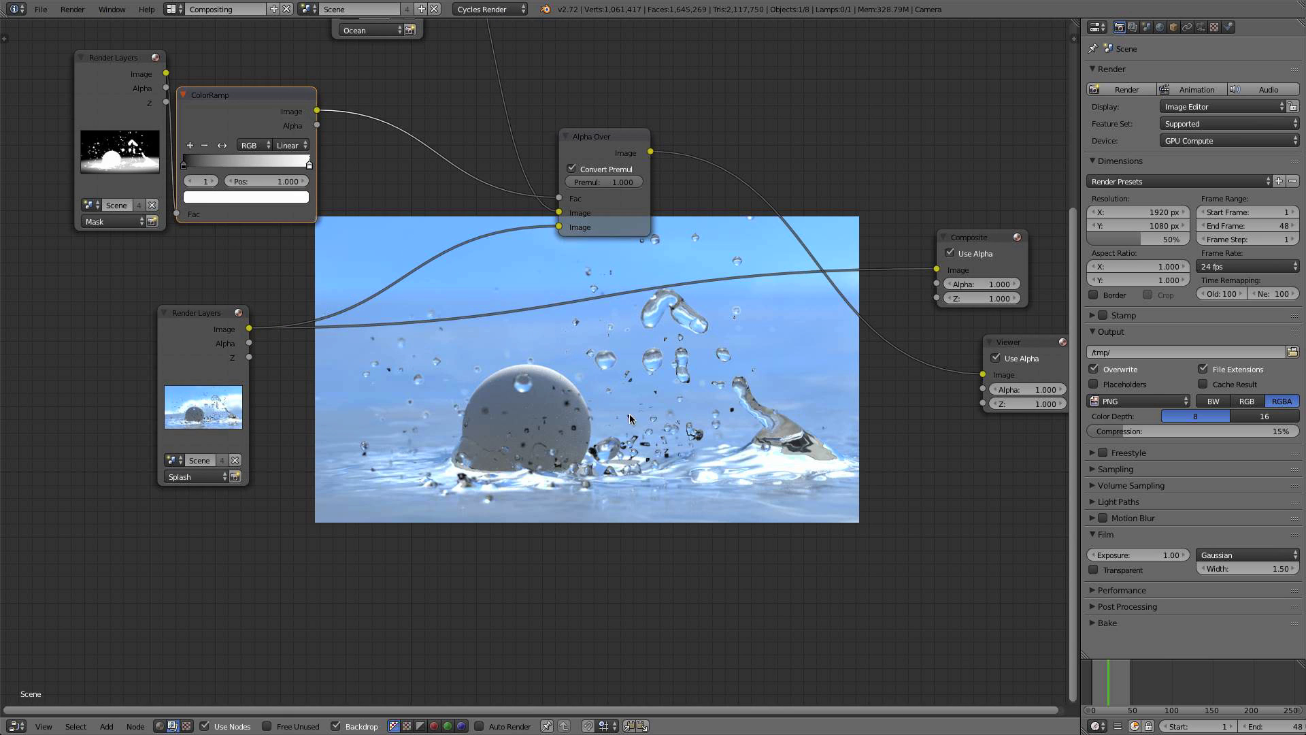
Turn off Use Alpha on the Viewer node
{"action": "middle_click_drag", "start_coordinate": [630, 414], "coordinate": [692, 484], "text": "alt"}
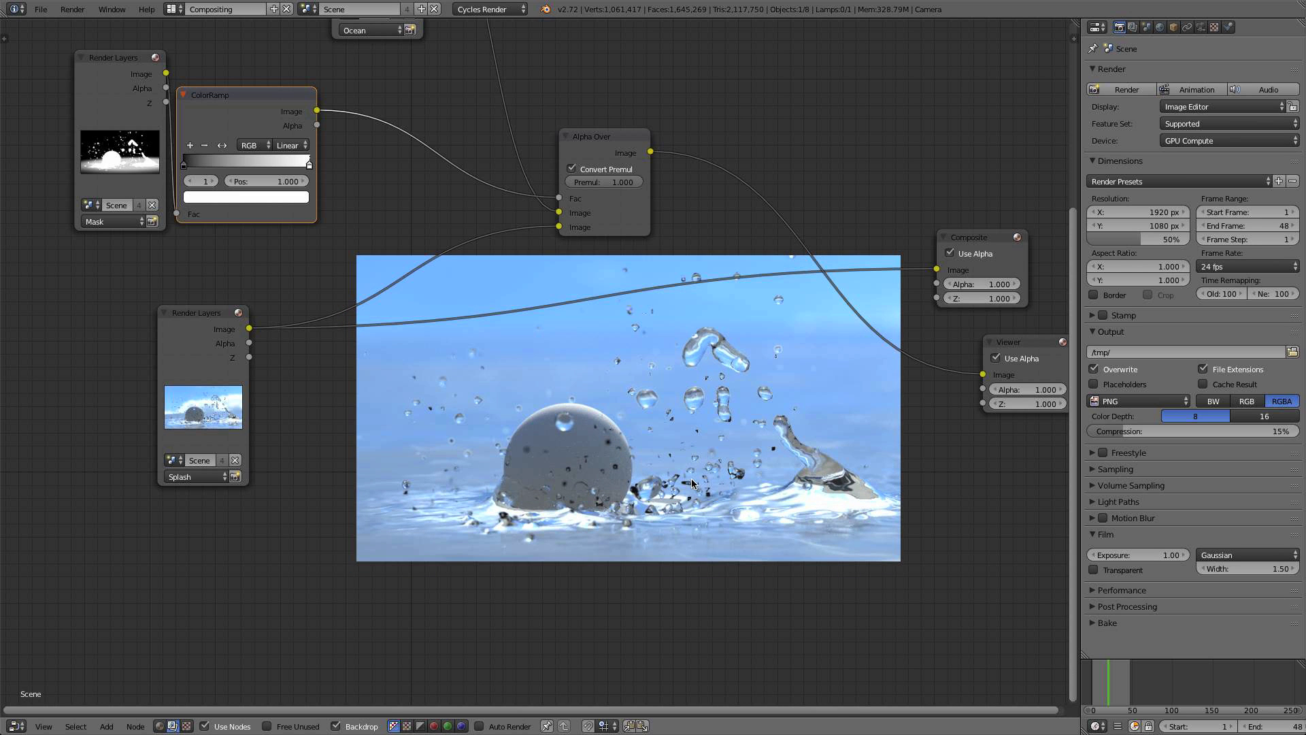
{"action": "scroll", "coordinate": [761, 496], "scroll_direction": "down", "scroll_amount": 2}
{"action": "scroll", "coordinate": [761, 495], "scroll_direction": "down", "scroll_amount": 1}
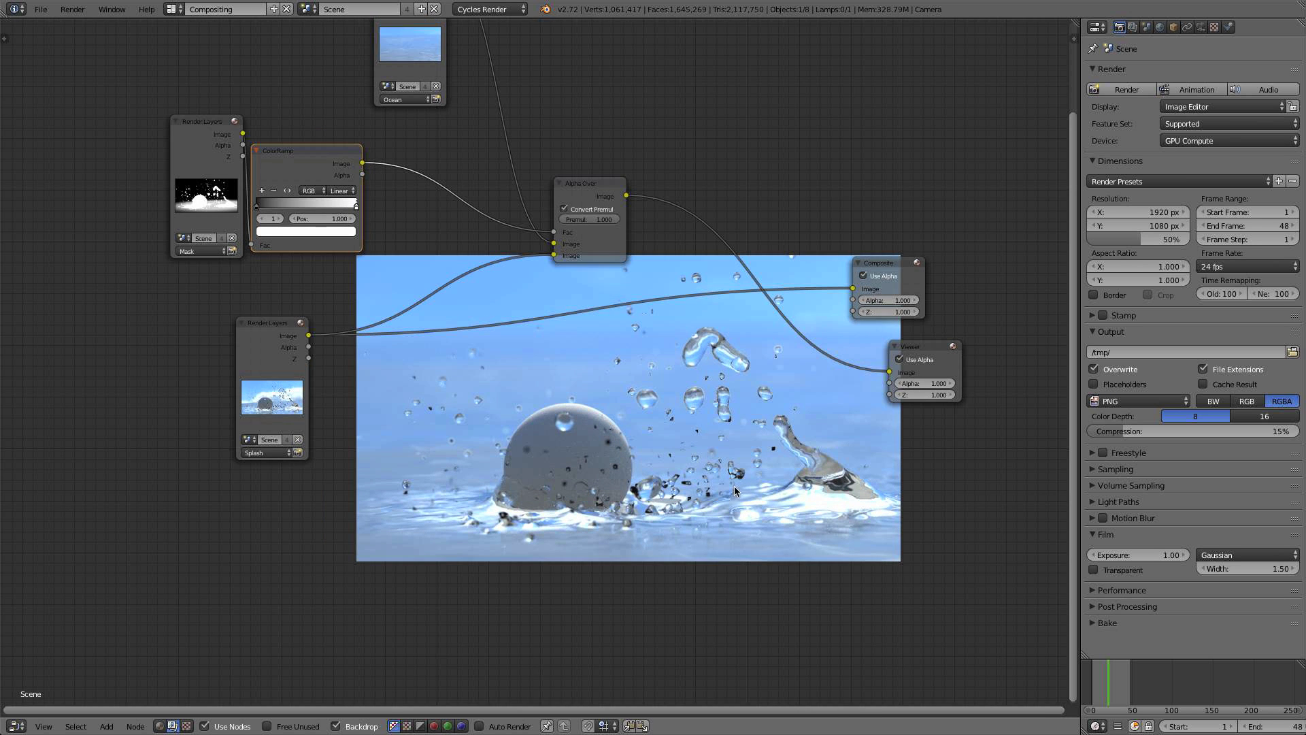
{"action": "middle_click_drag", "start_coordinate": [580, 309], "coordinate": [531, 388]}
{"action": "left_click", "coordinate": [851, 439]}
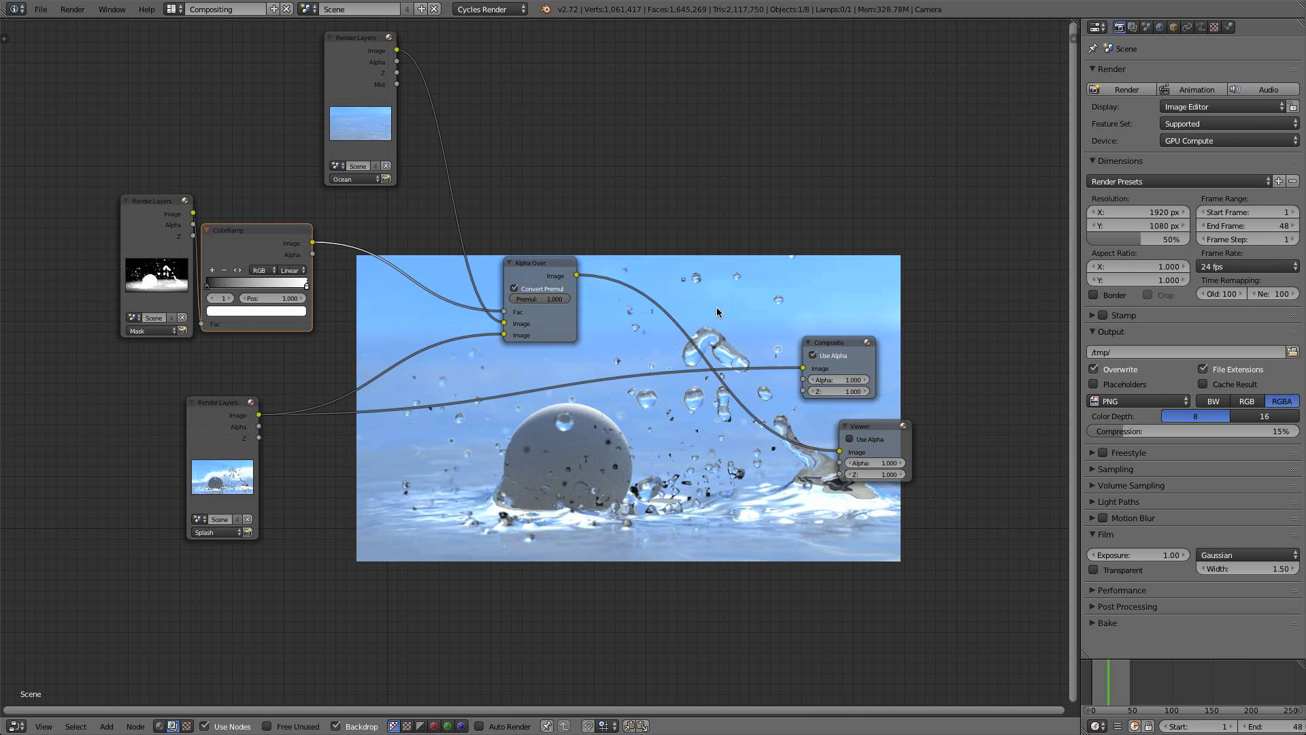
Insert a Color Balance node on the link between the Alpha Over and Viewer nodes and place it above the Composite node
{"action": "key", "text": "shift+a"}
{"action": "mouse_move", "coordinate": [668, 235]}
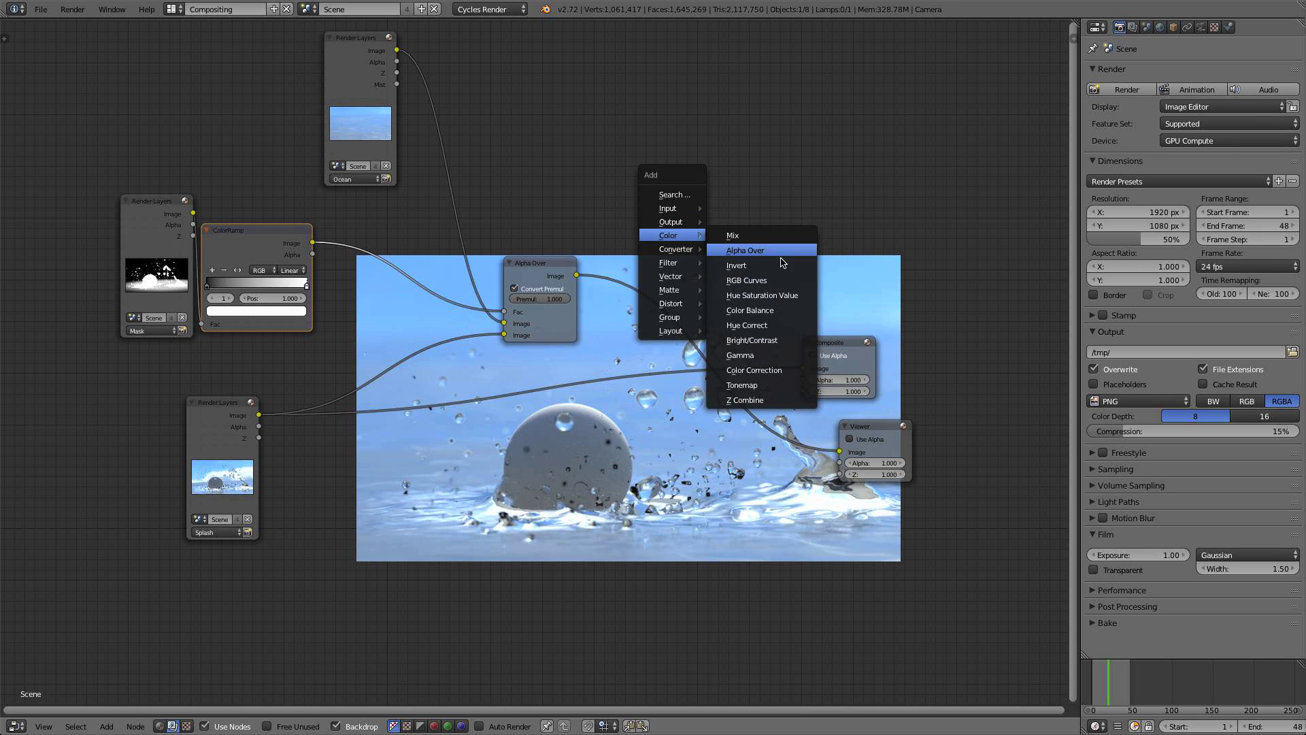
{"action": "left_click", "coordinate": [750, 310]}
{"action": "left_click", "coordinate": [799, 355]}
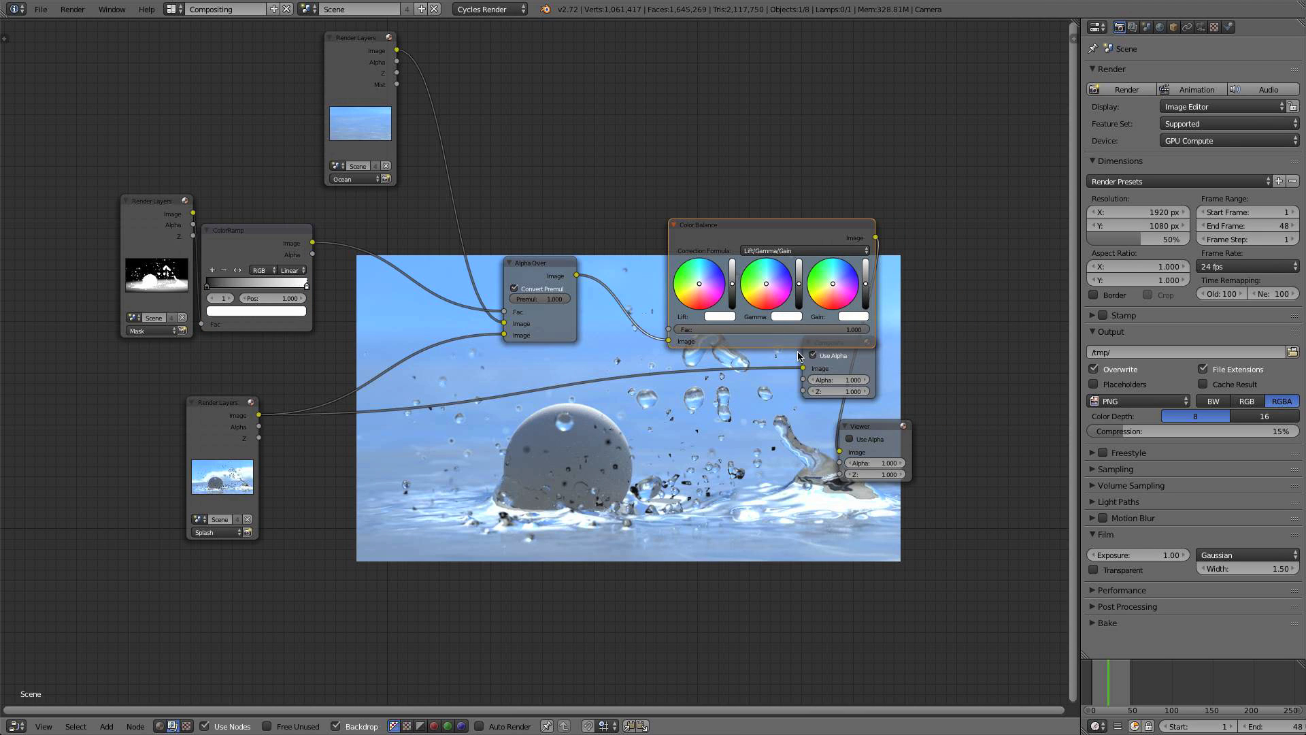
{"action": "key", "text": "g"}
{"action": "left_click", "coordinate": [835, 327]}
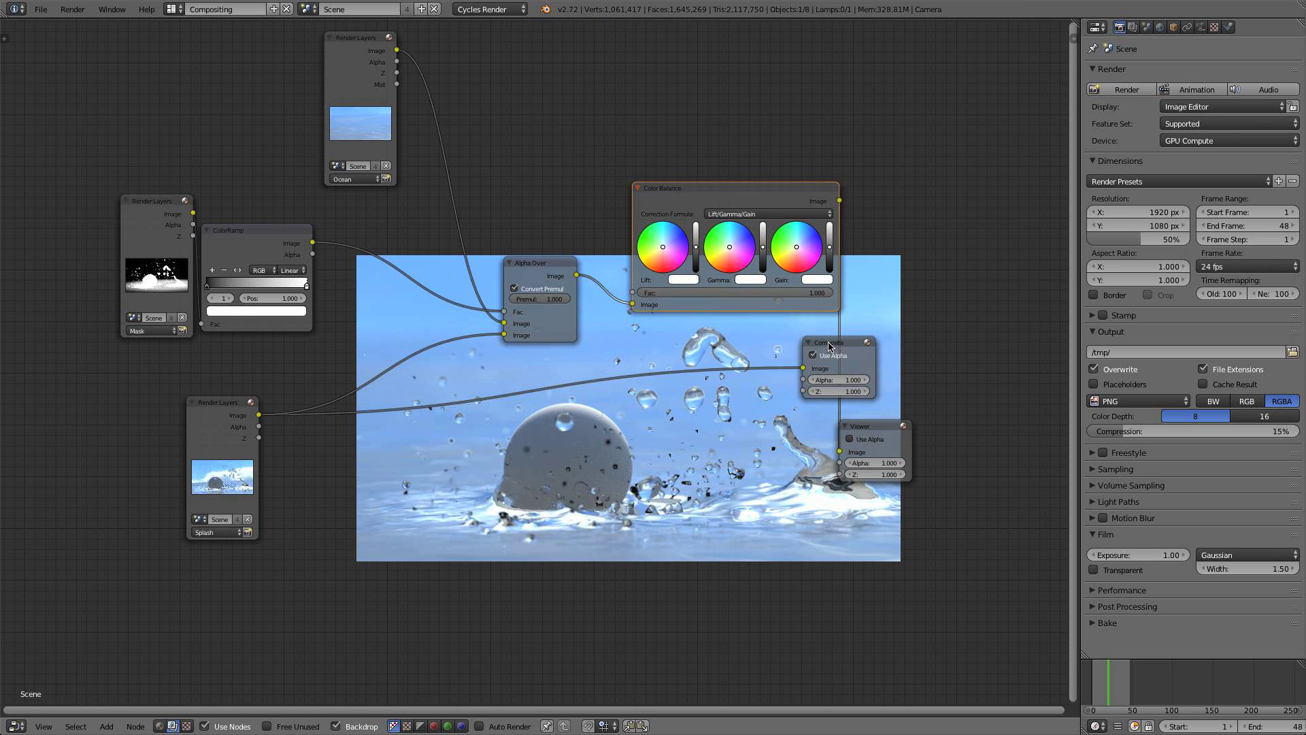
Connect the Color Balance output to the Composite node and move the Composite and Viewer nodes clear of it
{"action": "left_click_drag", "start_coordinate": [827, 343], "coordinate": [1009, 214]}
{"action": "left_click_drag", "start_coordinate": [841, 201], "coordinate": [983, 251]}
{"action": "left_click_drag", "start_coordinate": [885, 429], "coordinate": [991, 405]}
Lower the Color Balance node's Lift brightness slightly and raise its Gain brightness slightly
{"action": "middle_click_drag", "start_coordinate": [839, 402], "coordinate": [640, 233]}
{"action": "scroll", "coordinate": [577, 313], "scroll_direction": "up", "scroll_amount": 3}
{"action": "middle_click_drag", "start_coordinate": [550, 242], "coordinate": [623, 376]}
{"action": "scroll", "coordinate": [602, 315], "scroll_direction": "up", "scroll_amount": 3}
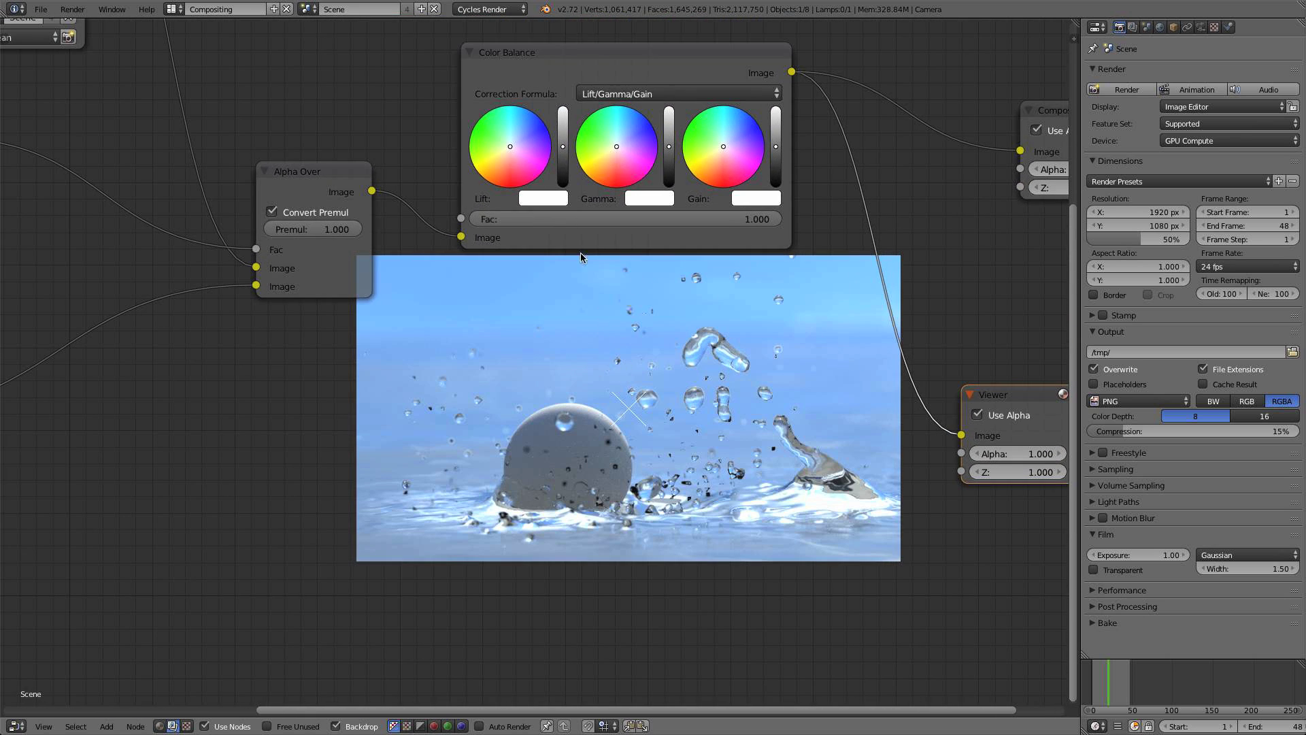
{"action": "left_click", "coordinate": [566, 154]}
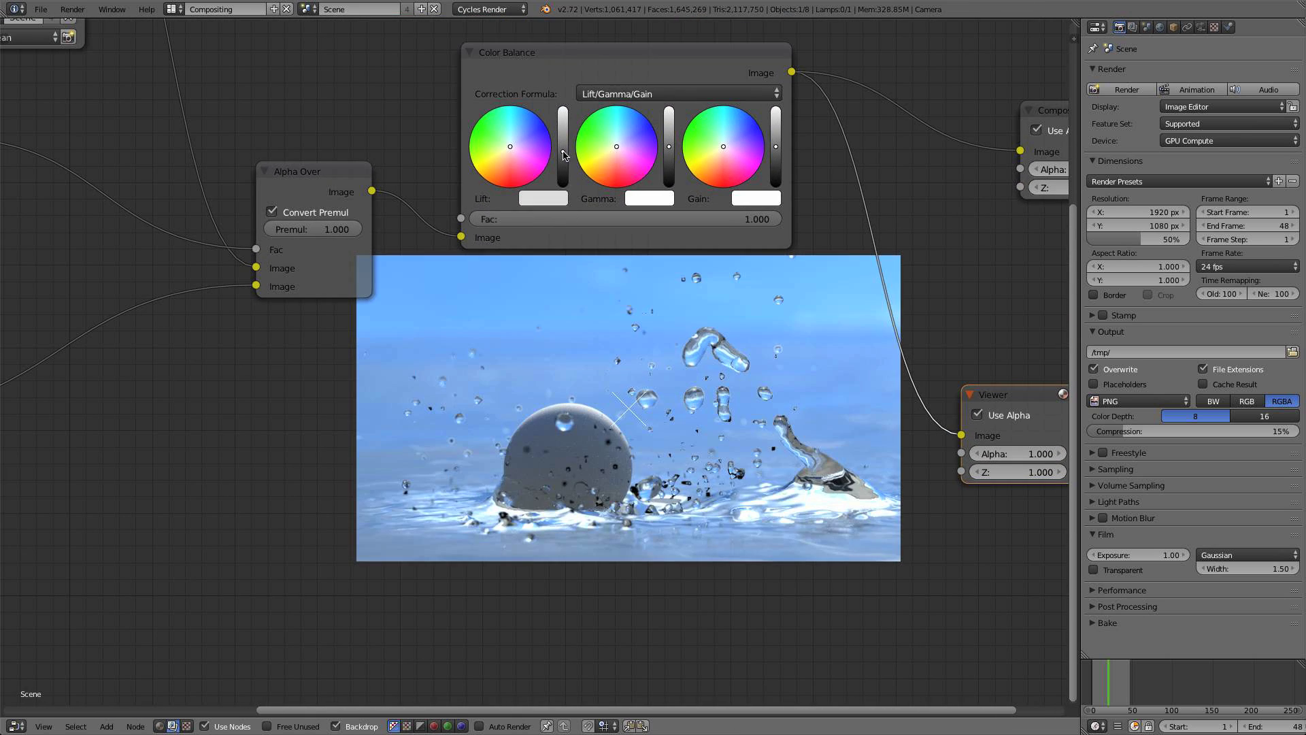
{"action": "left_click_drag", "start_coordinate": [775, 146], "coordinate": [775, 144]}
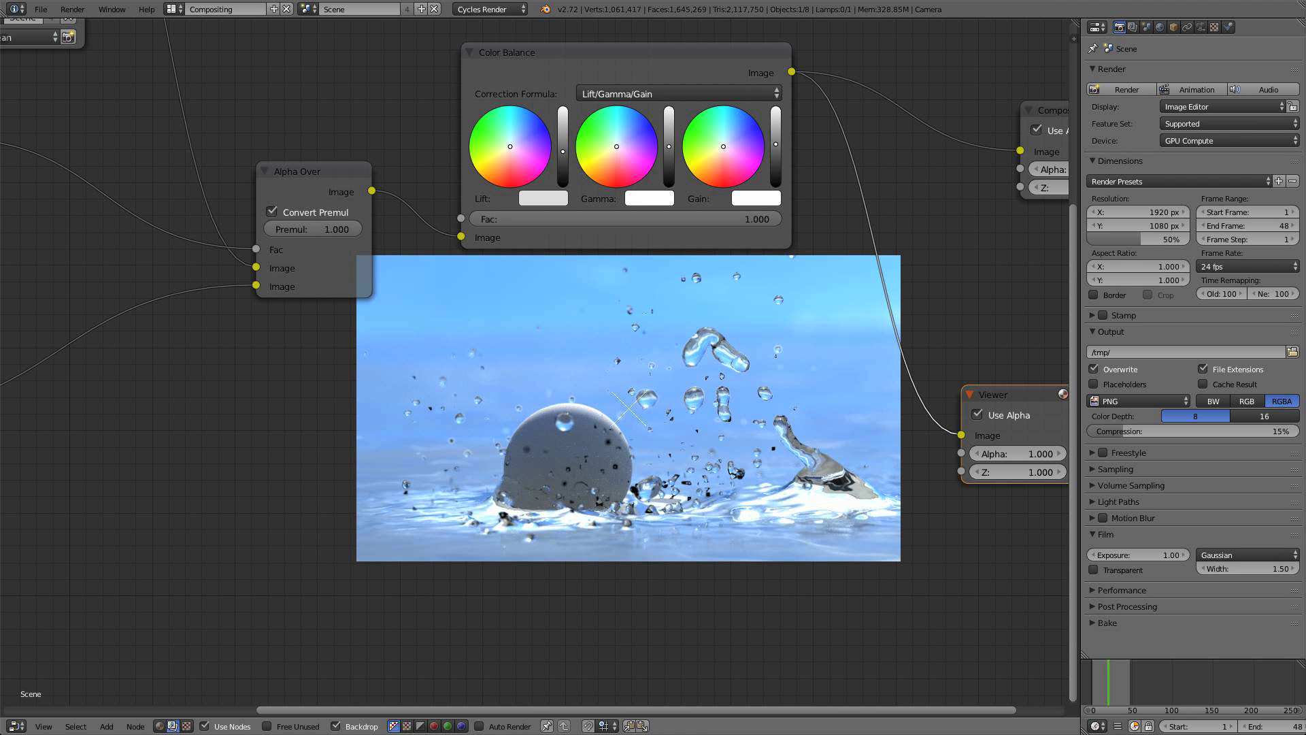
Save the project file
{"action": "scroll", "coordinate": [677, 373], "scroll_direction": "down", "scroll_amount": 3}
{"action": "middle_click_drag", "start_coordinate": [678, 373], "coordinate": [759, 346]}
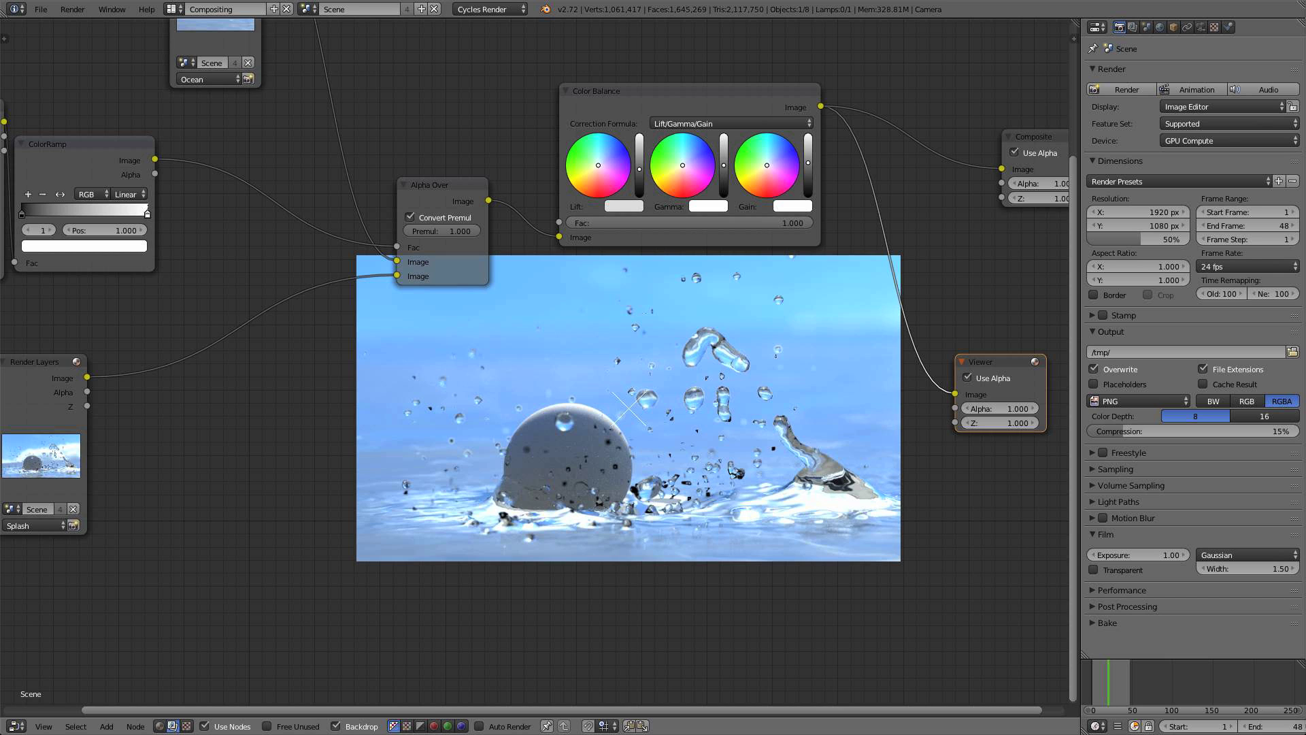
{"action": "left_click", "coordinate": [37, 10]}
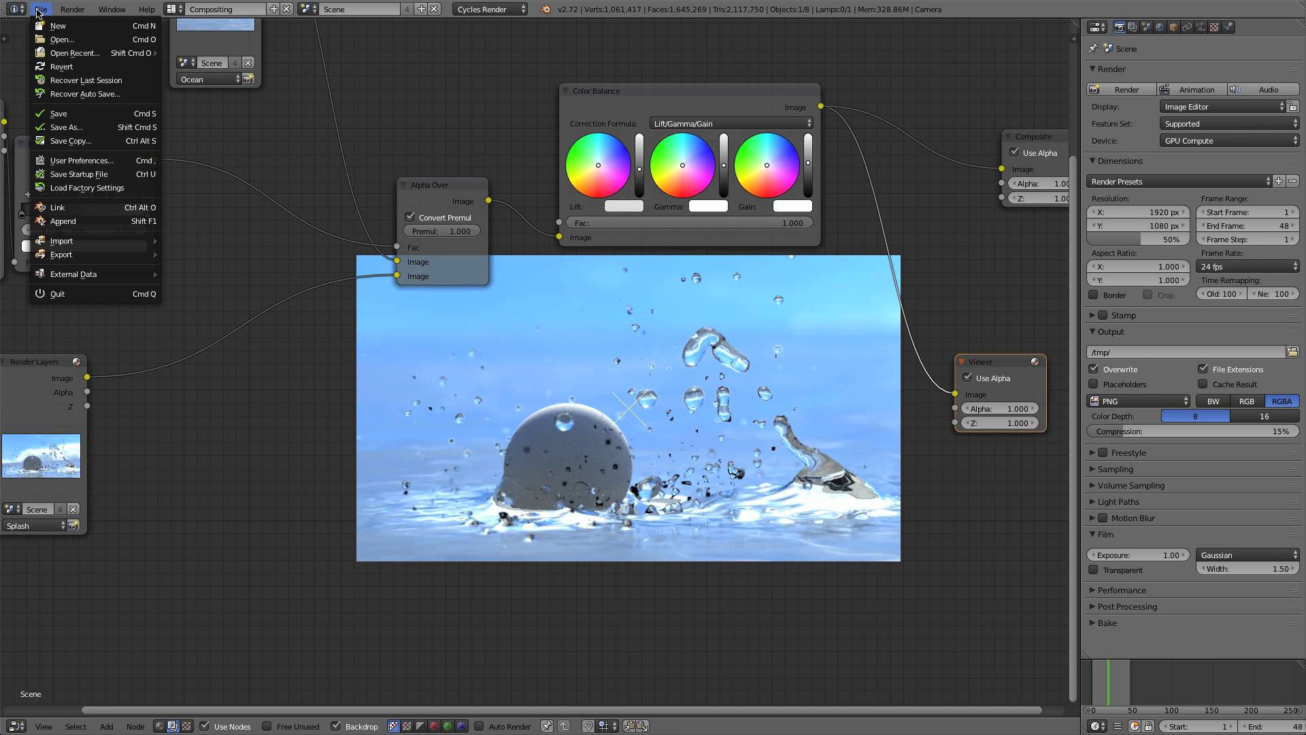
{"action": "left_click", "coordinate": [68, 107]}
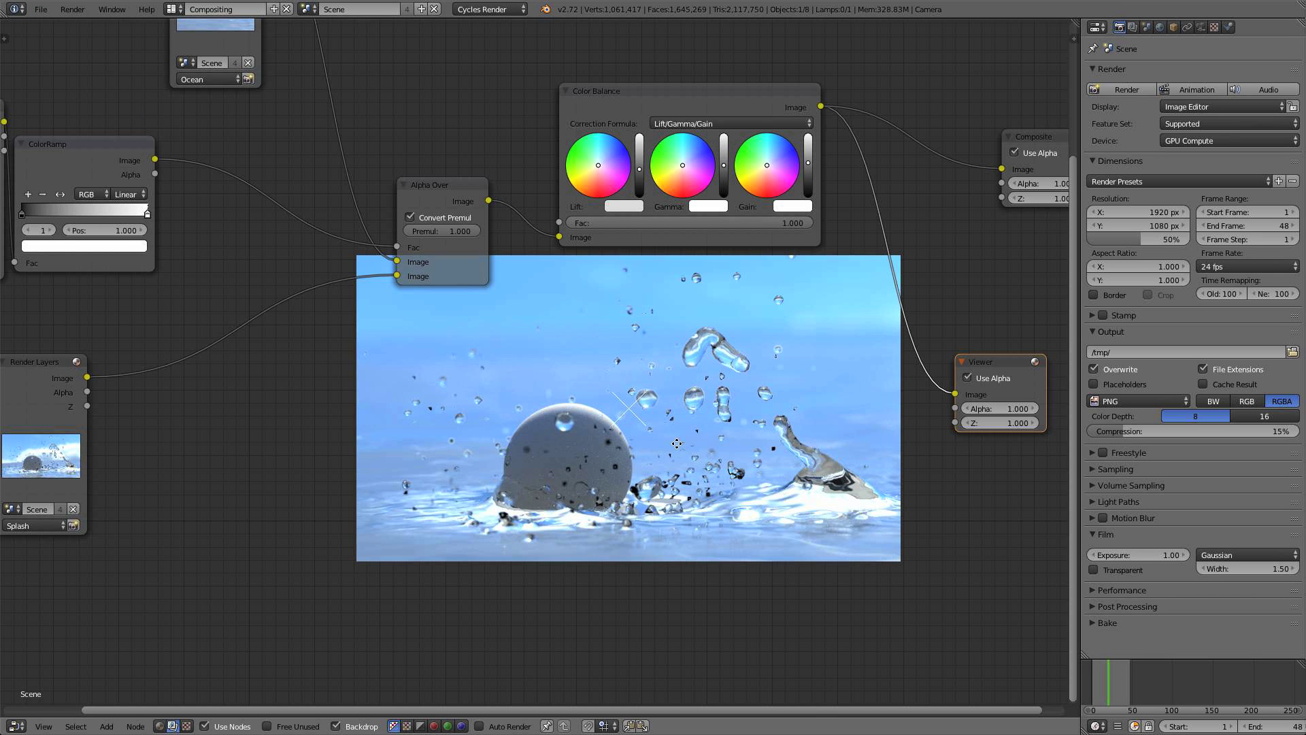
Switch the main editor area from the render result to the 3D view
{"action": "middle_click_drag", "start_coordinate": [677, 444], "coordinate": [763, 359]}
{"action": "scroll", "coordinate": [754, 383], "scroll_direction": "up", "scroll_amount": 2}
{"action": "scroll", "coordinate": [754, 383], "scroll_direction": "down", "scroll_amount": 1}
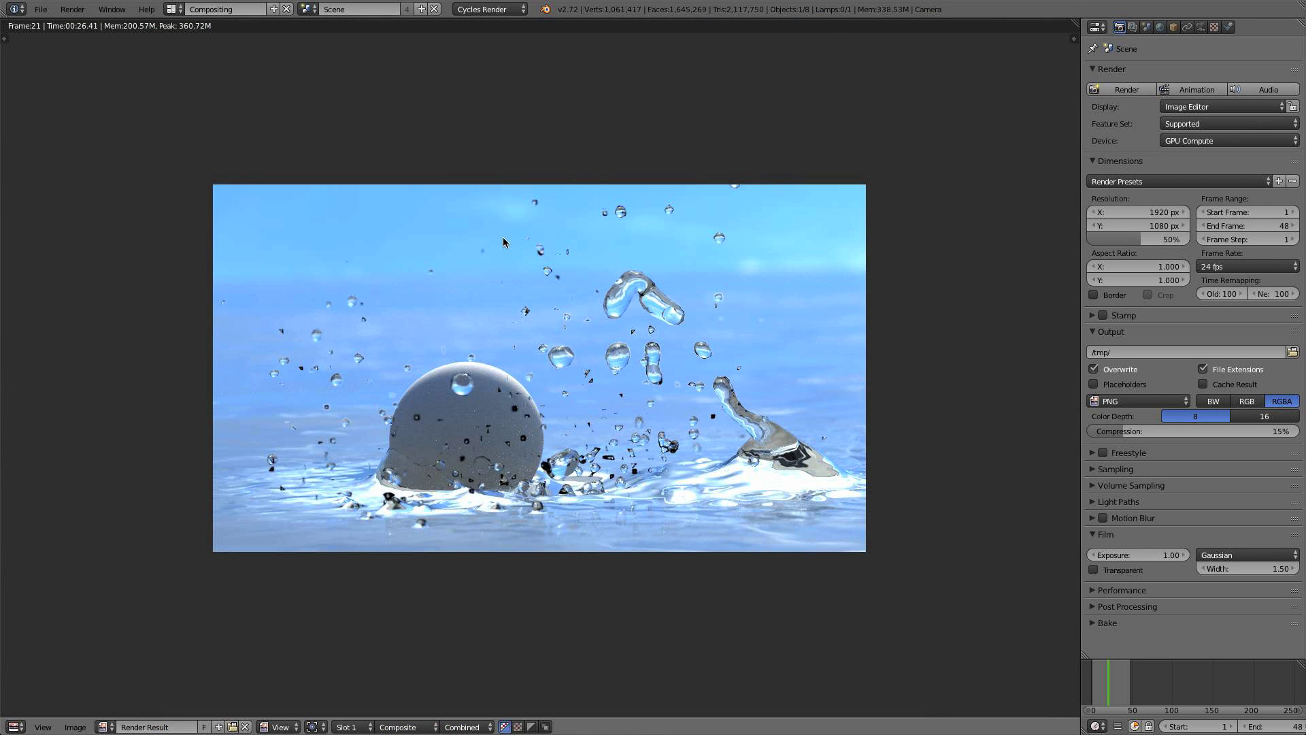
{"action": "scroll", "coordinate": [579, 257], "scroll_direction": "down", "scroll_amount": 2}
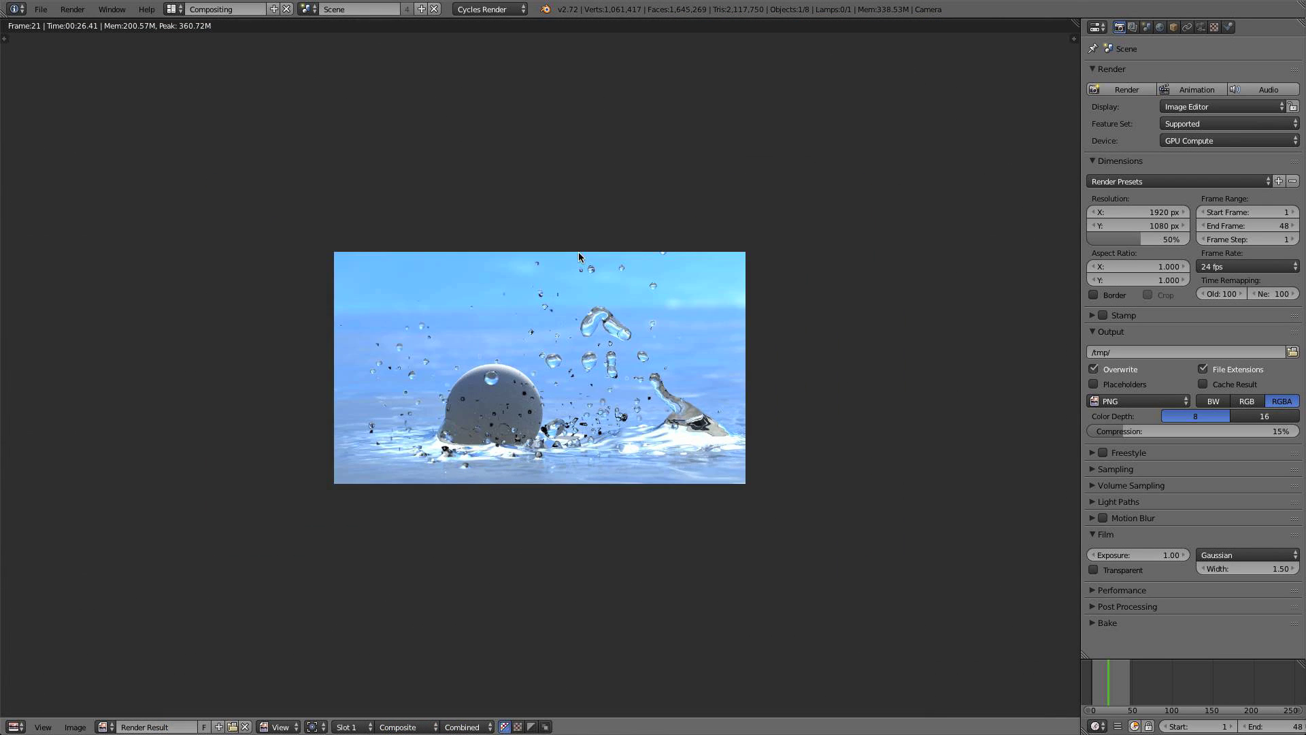
{"action": "scroll", "coordinate": [491, 415], "scroll_direction": "up", "scroll_amount": 3}
{"action": "scroll", "coordinate": [503, 430], "scroll_direction": "down", "scroll_amount": 1}
{"action": "left_click", "coordinate": [15, 727]}
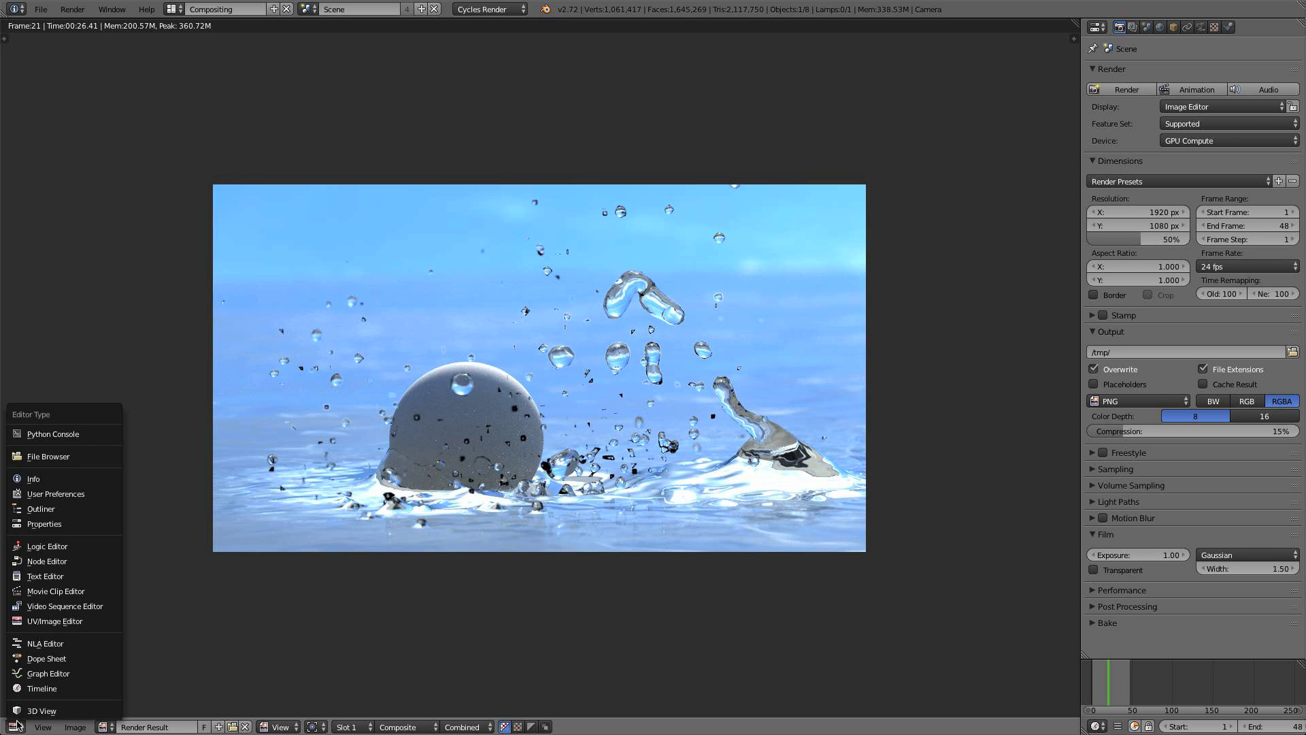
{"action": "left_click", "coordinate": [41, 689]}
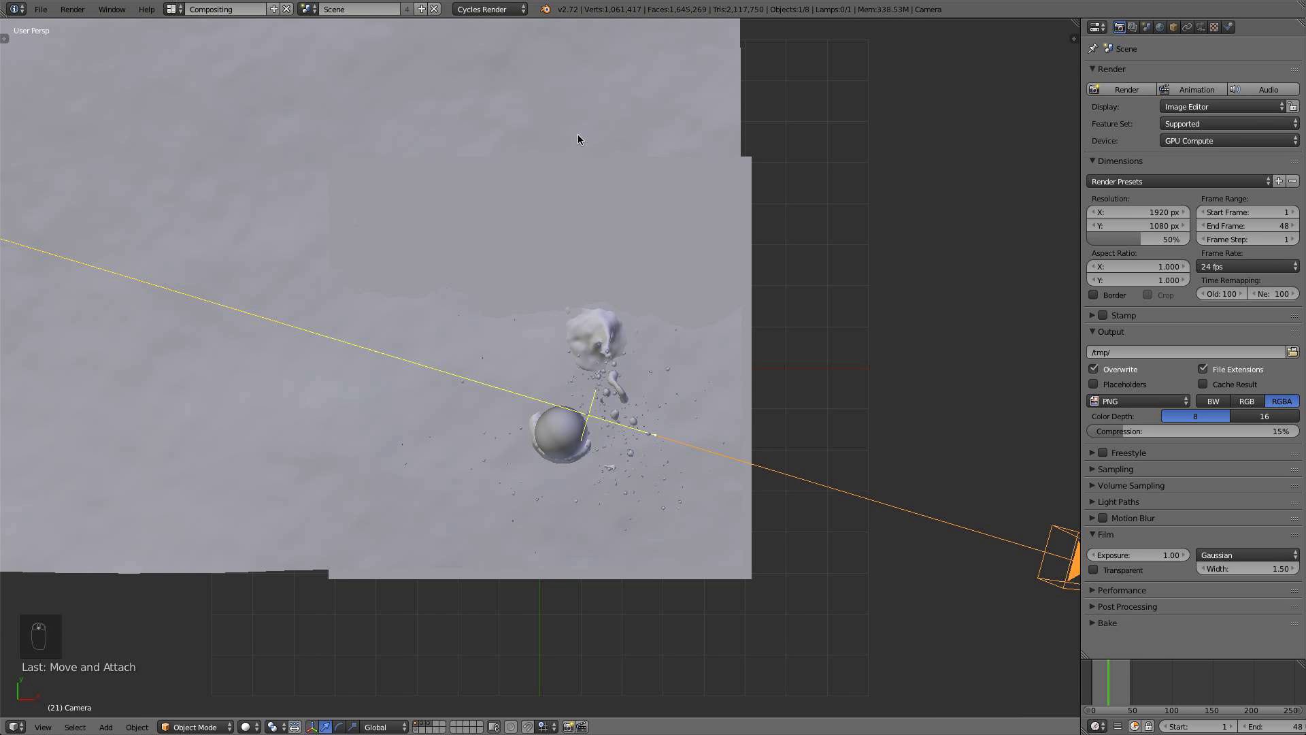
Select the ocean plane and set its Ocean modifier's Resolution to 26
{"action": "right_click", "coordinate": [581, 89]}
{"action": "scroll", "coordinate": [581, 92], "scroll_direction": "down", "scroll_amount": 2}
{"action": "scroll", "coordinate": [575, 137], "scroll_direction": "down", "scroll_amount": 1}
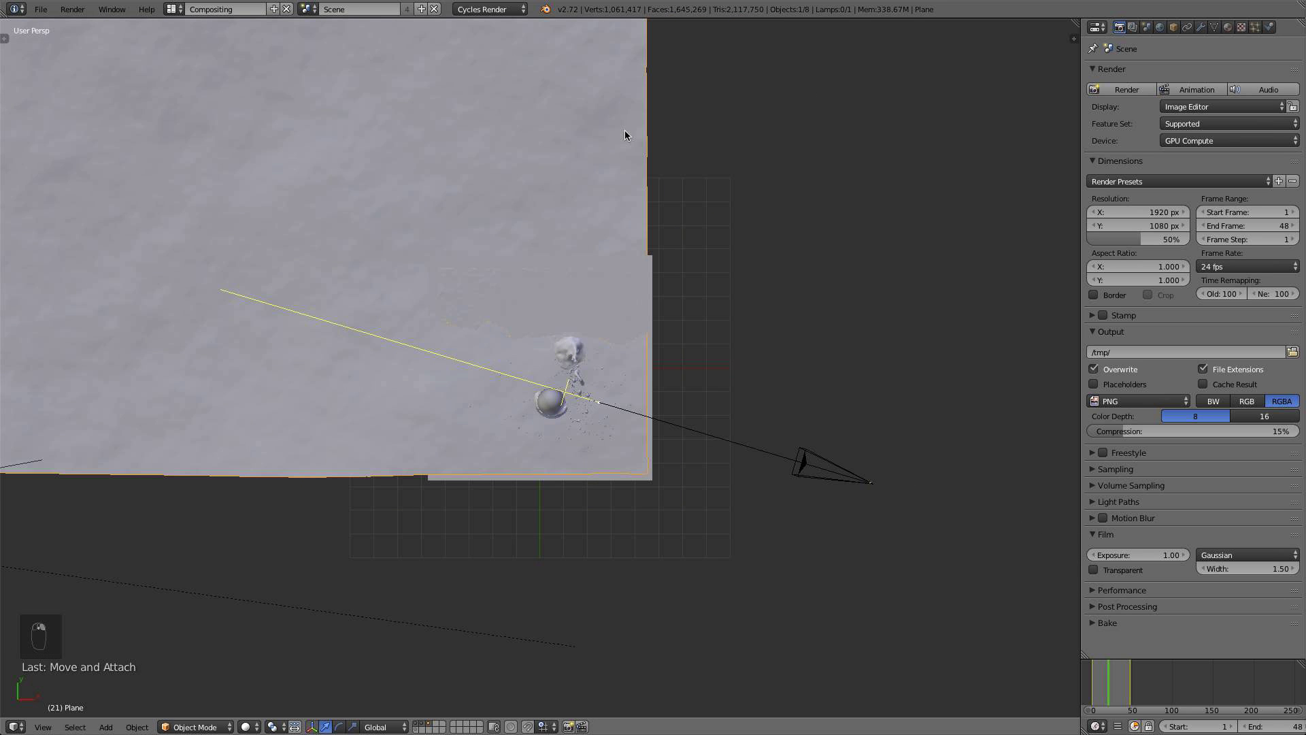
{"action": "left_click", "coordinate": [1202, 27]}
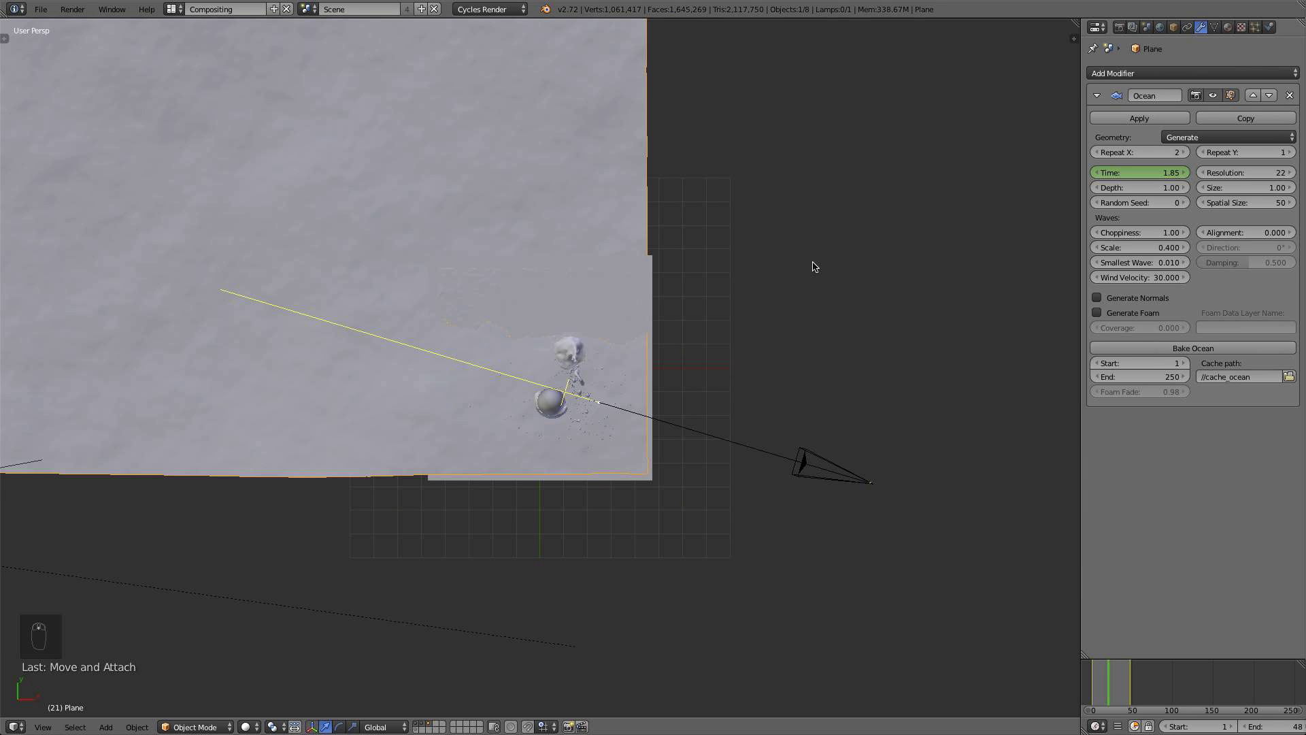
{"action": "left_click", "coordinate": [1245, 173]}
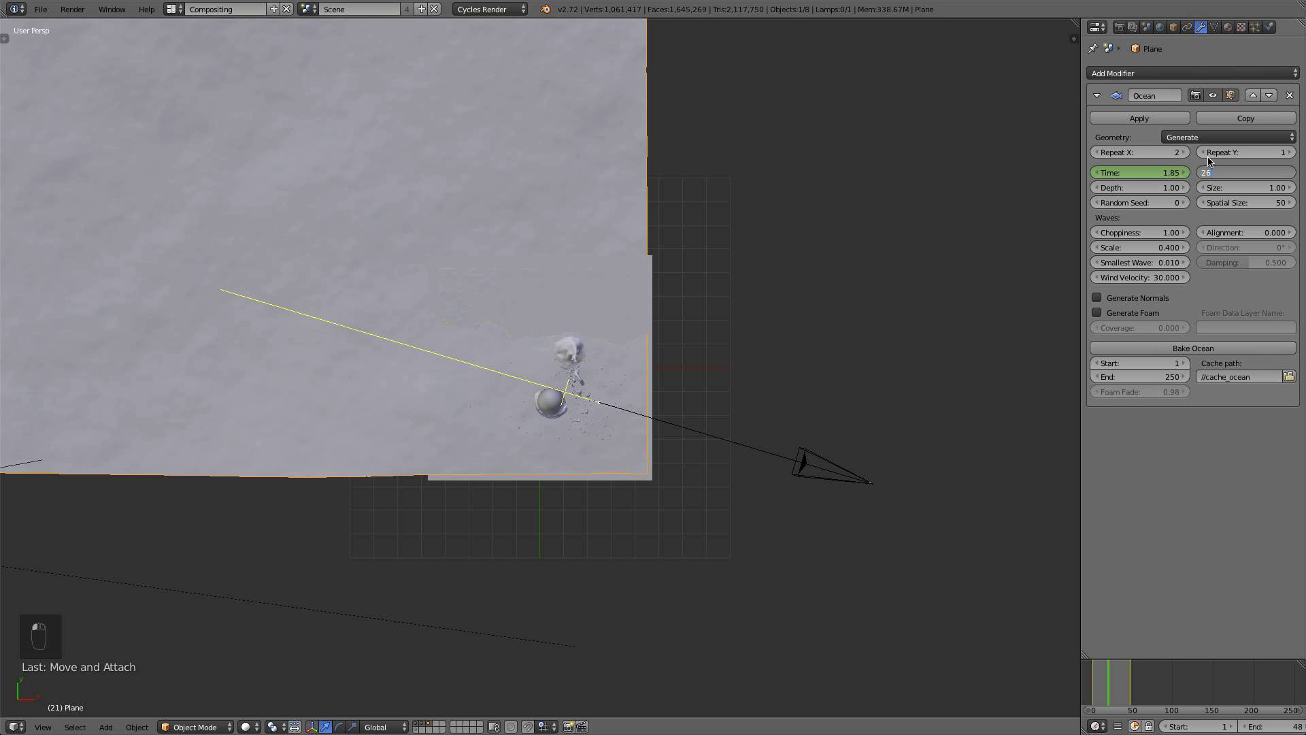
{"action": "key", "text": "Return"}
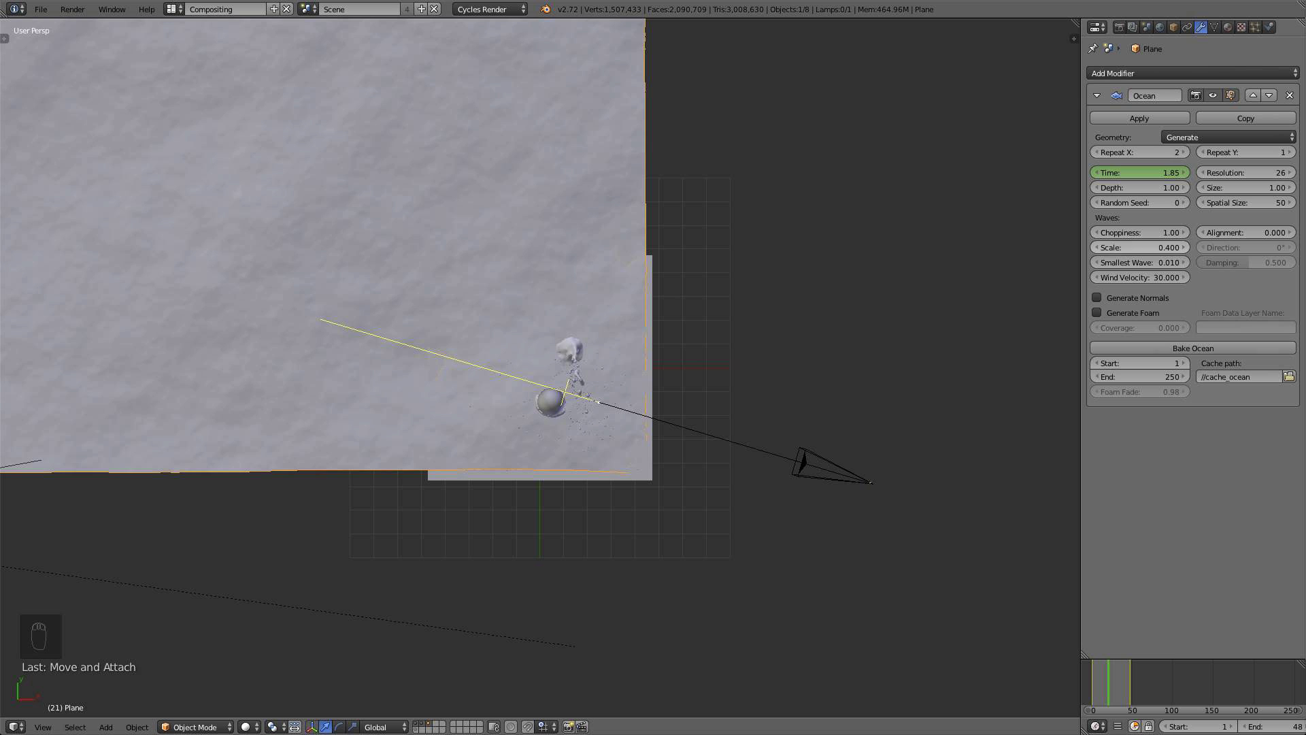
Set the Ocean modifier's wave Scale to 0.5 and look at the scene through the camera
{"action": "left_click", "coordinate": [1152, 247]}
{"action": "type", "text": "0.5"}
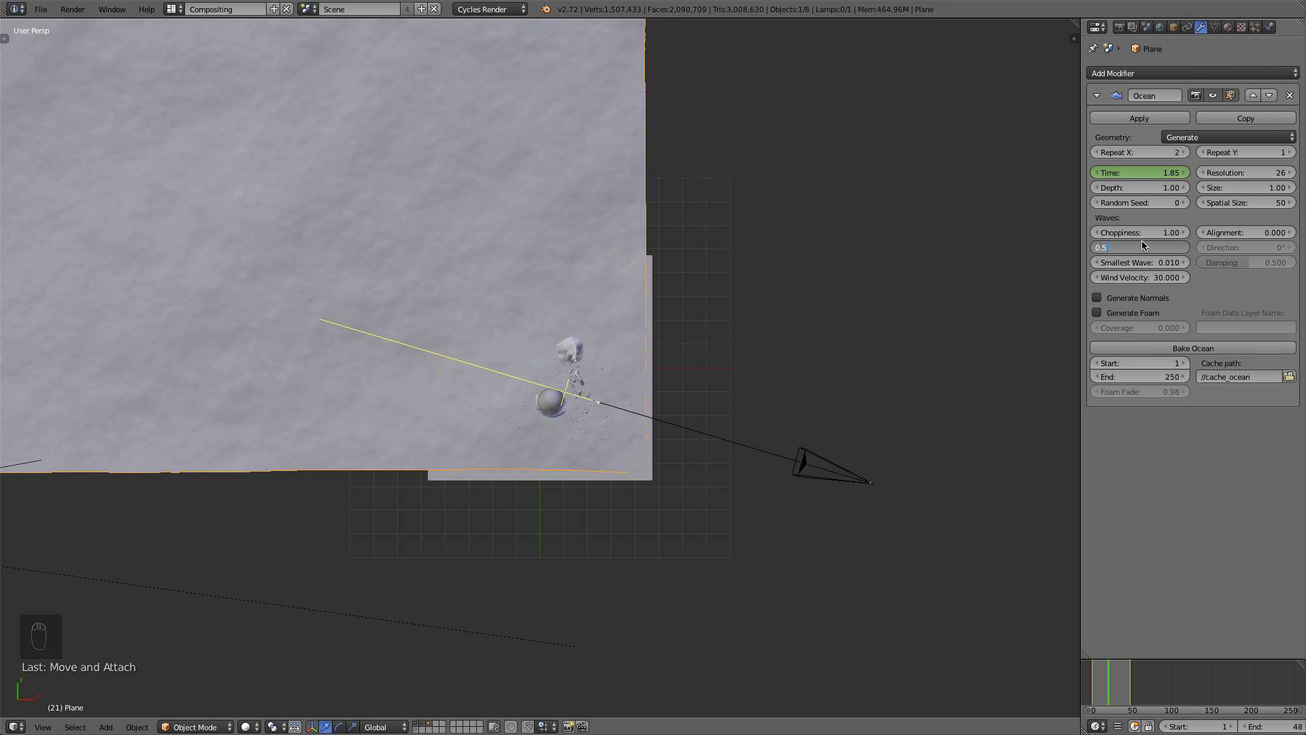
{"action": "key", "text": "Return"}
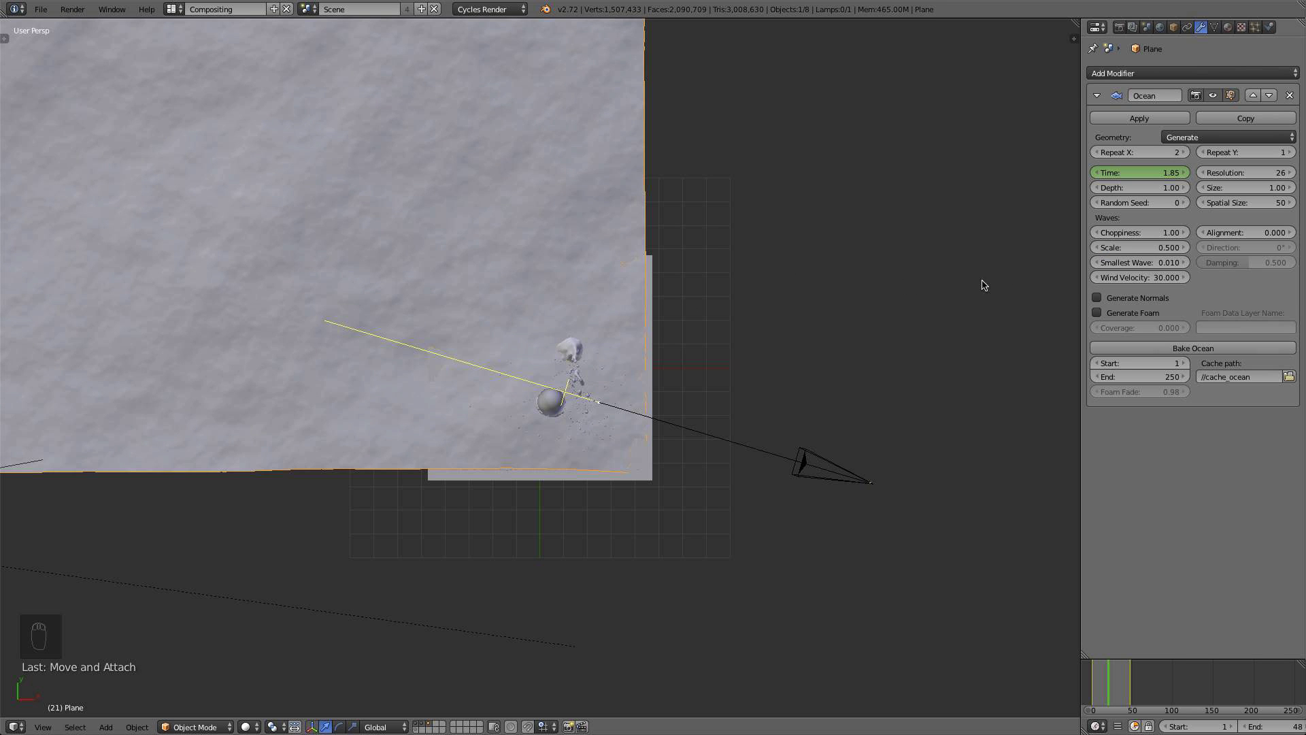
{"action": "key", "text": "KP_0"}
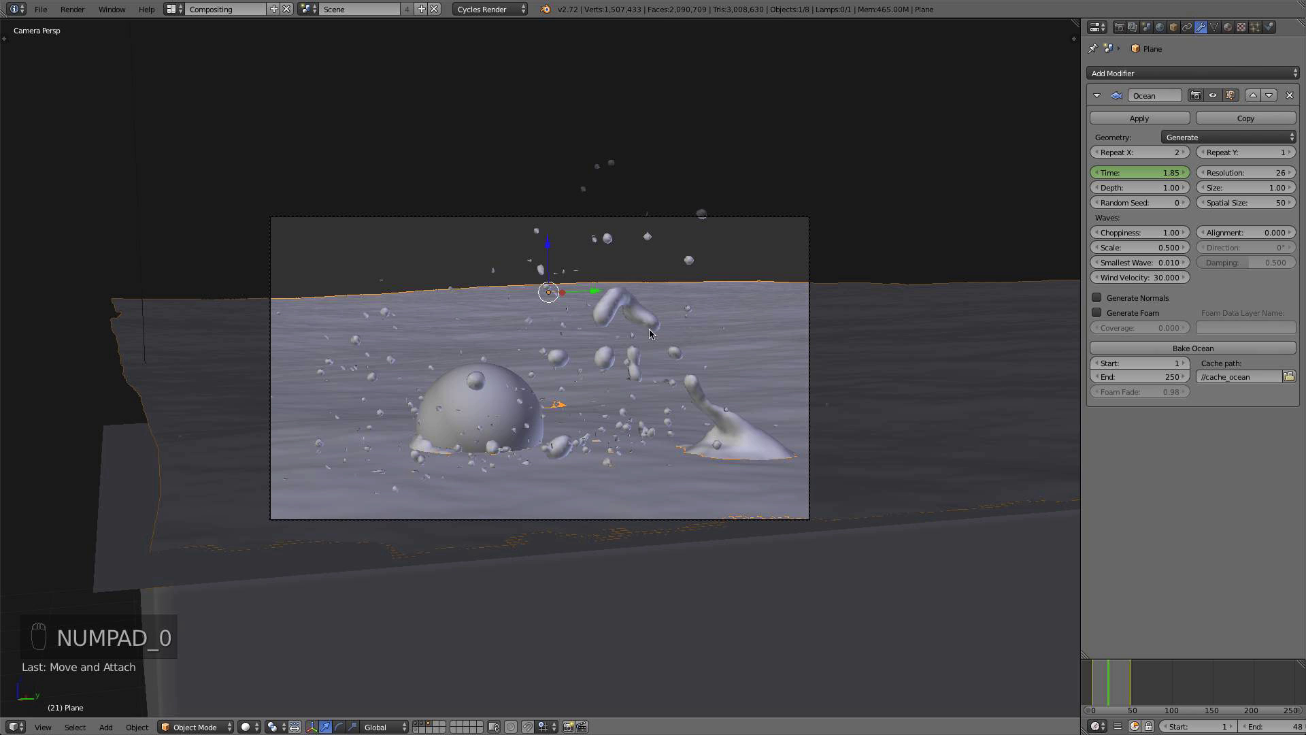
Save the project file
{"action": "left_click", "coordinate": [40, 9]}
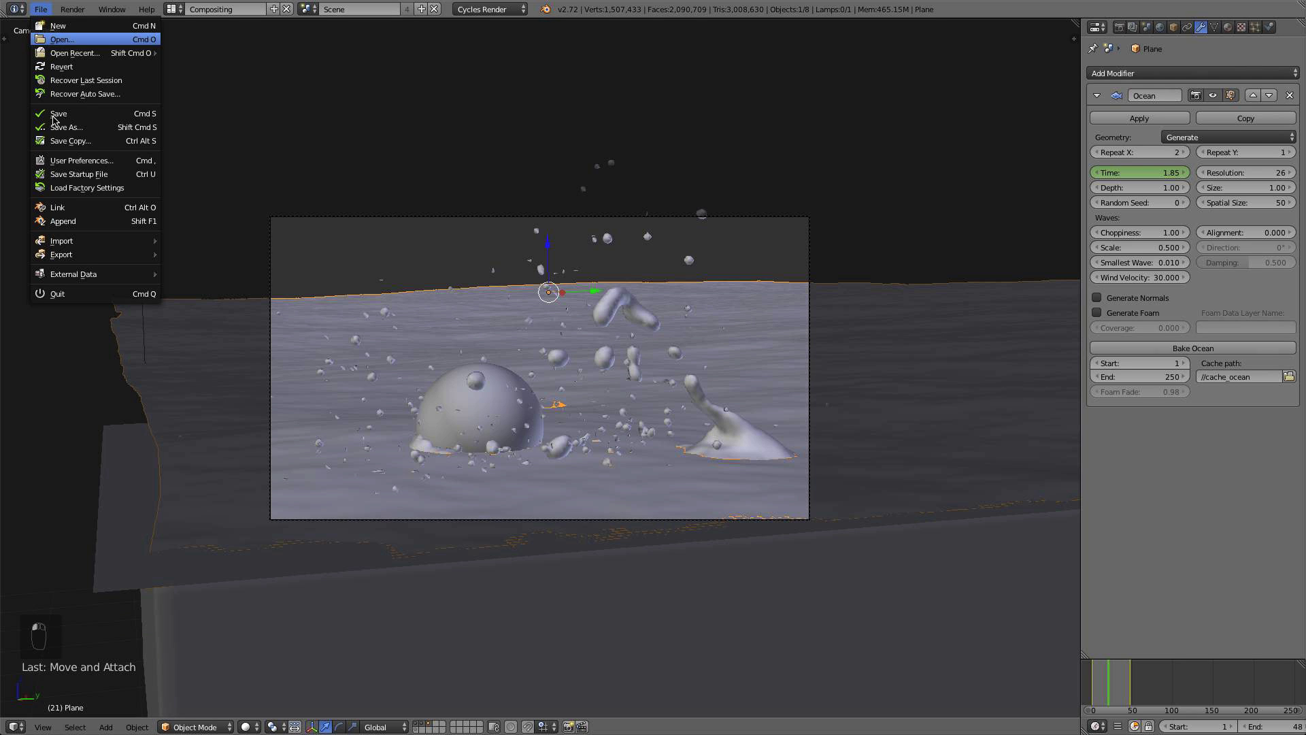
{"action": "left_click", "coordinate": [95, 114]}
{"action": "scroll", "coordinate": [715, 322], "scroll_direction": "up", "scroll_amount": 1}
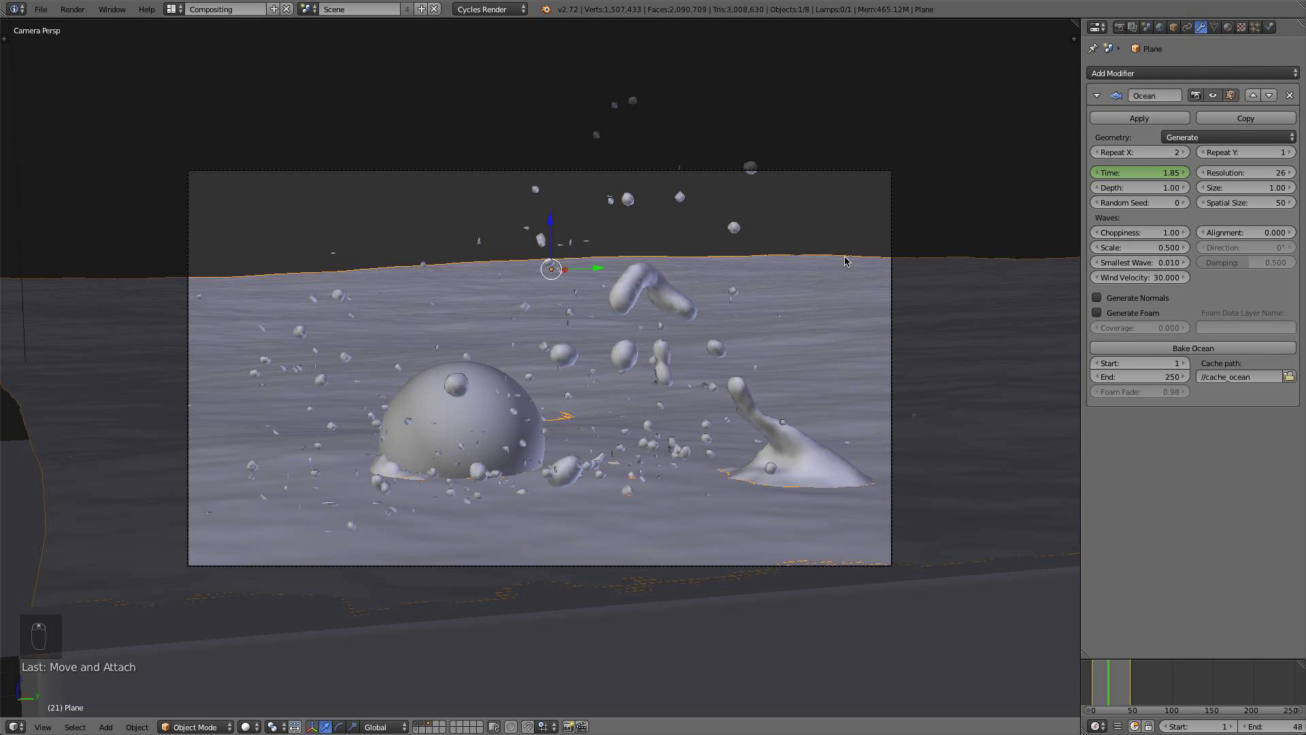
Expand the render's Sampling and Light Paths settings and set the render samples to 150
{"action": "left_click", "coordinate": [1120, 31]}
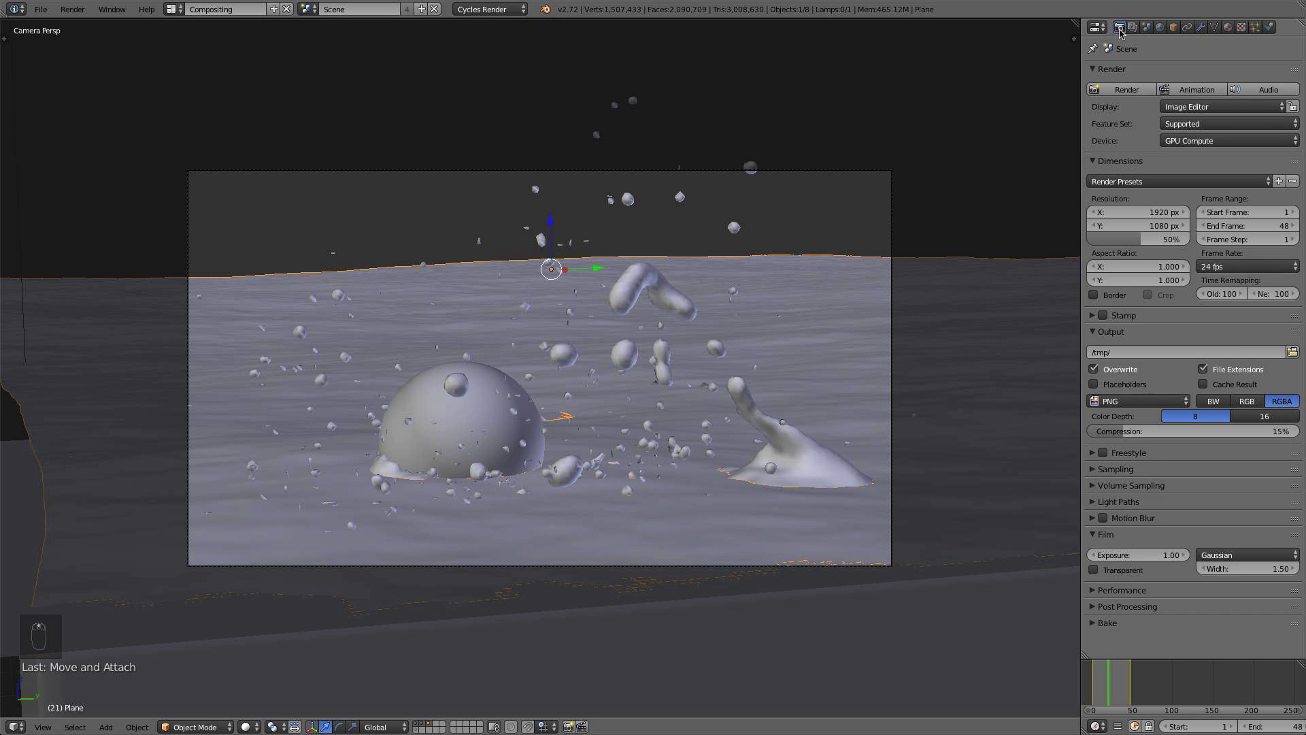
{"action": "left_click", "coordinate": [1122, 470]}
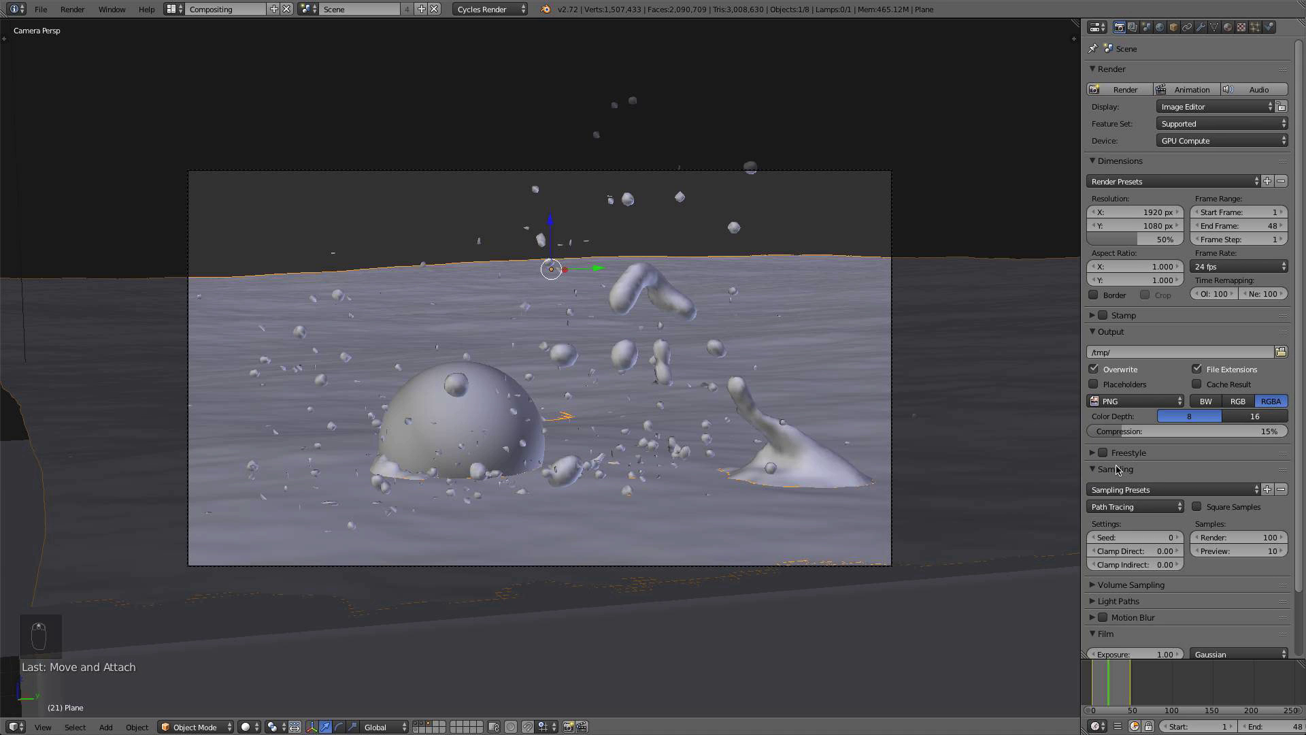
{"action": "left_click", "coordinate": [1121, 469]}
{"action": "left_click", "coordinate": [1120, 485]}
{"action": "left_click", "coordinate": [1126, 501]}
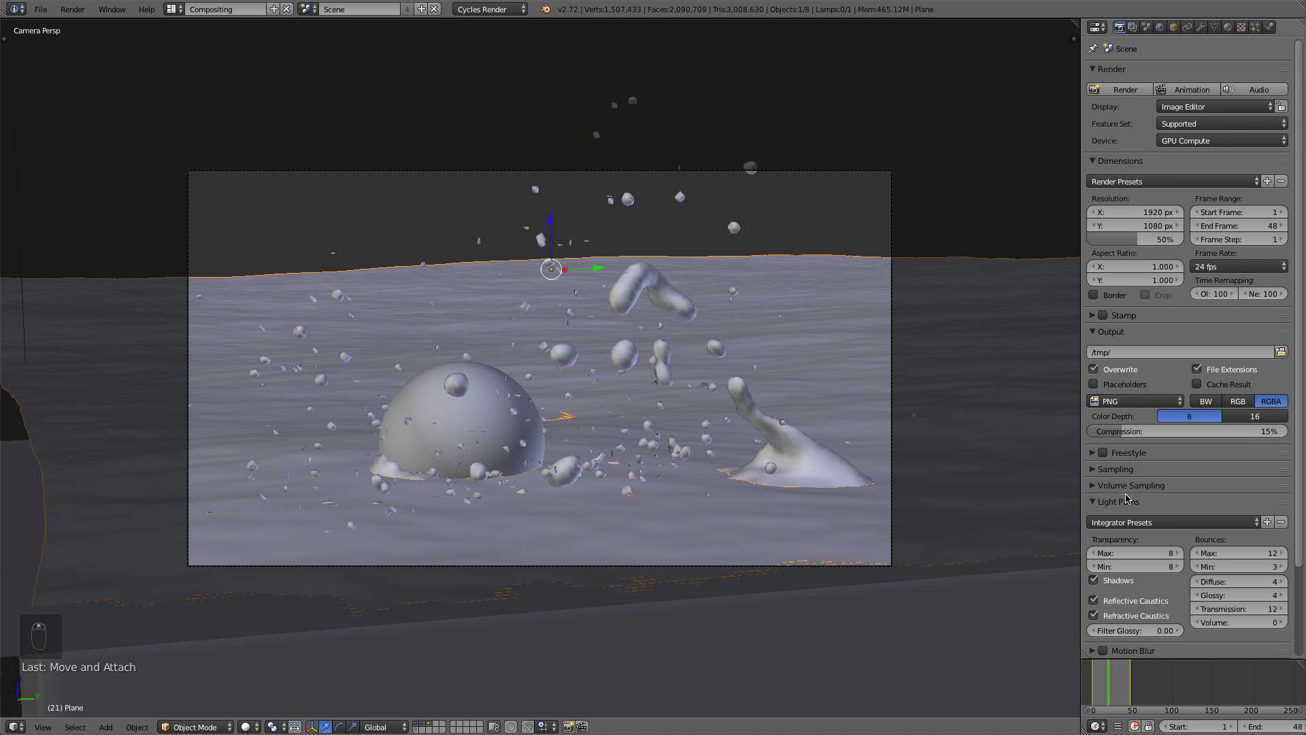
{"action": "left_click", "coordinate": [1123, 468]}
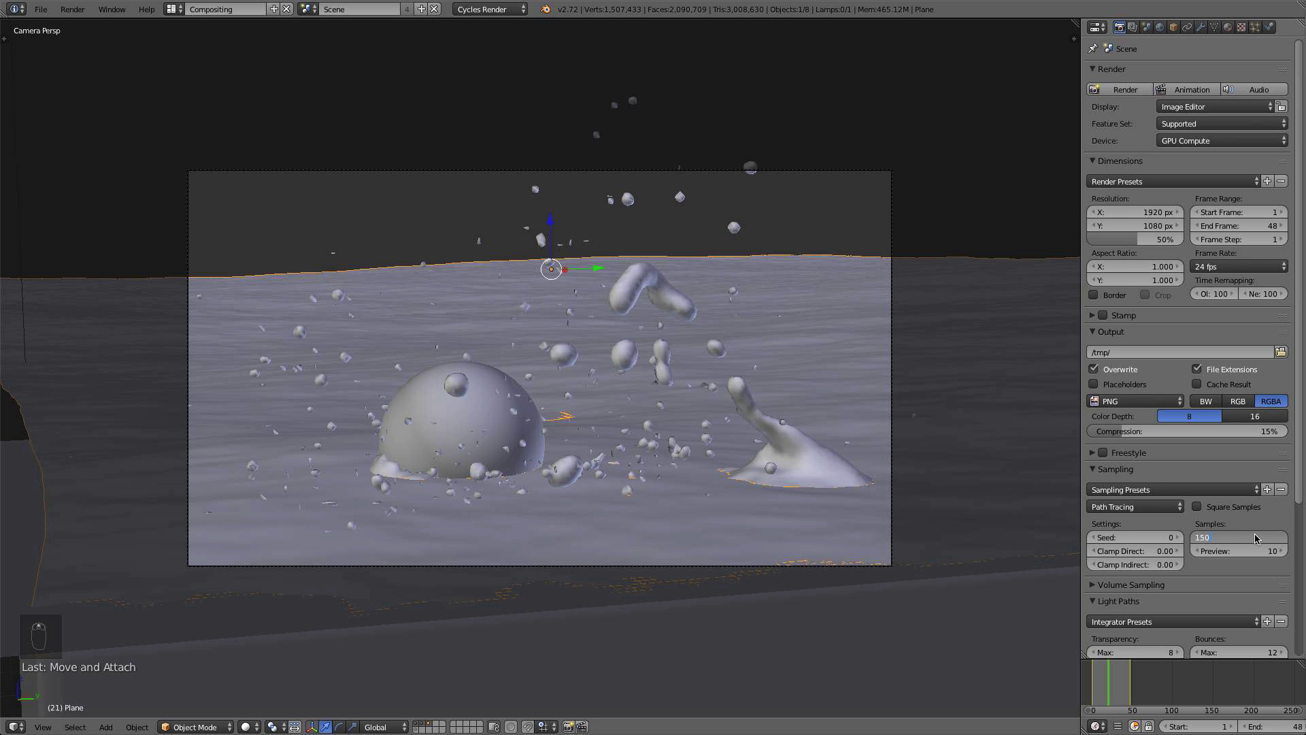
{"action": "key", "text": "BackSpace"}
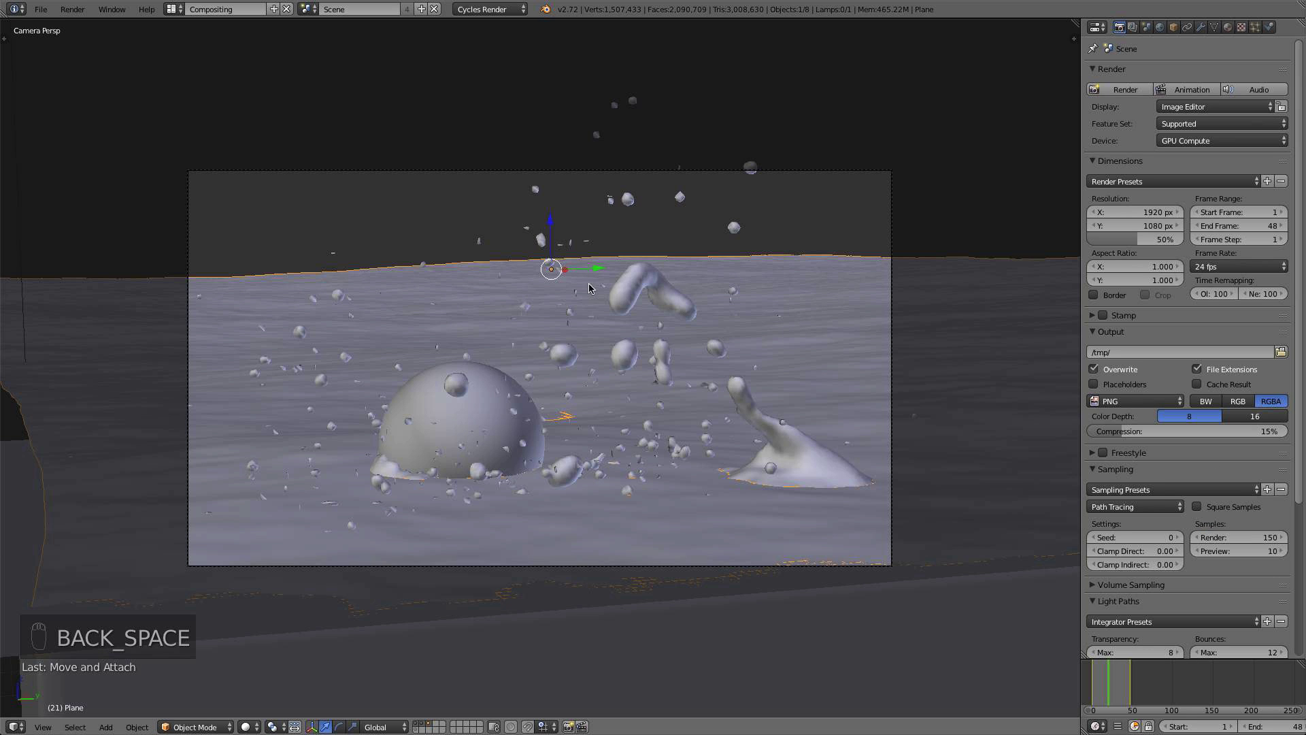
Render the current frame and inspect the splash, ball and ocean in the composited result
{"action": "key", "text": "F12"}
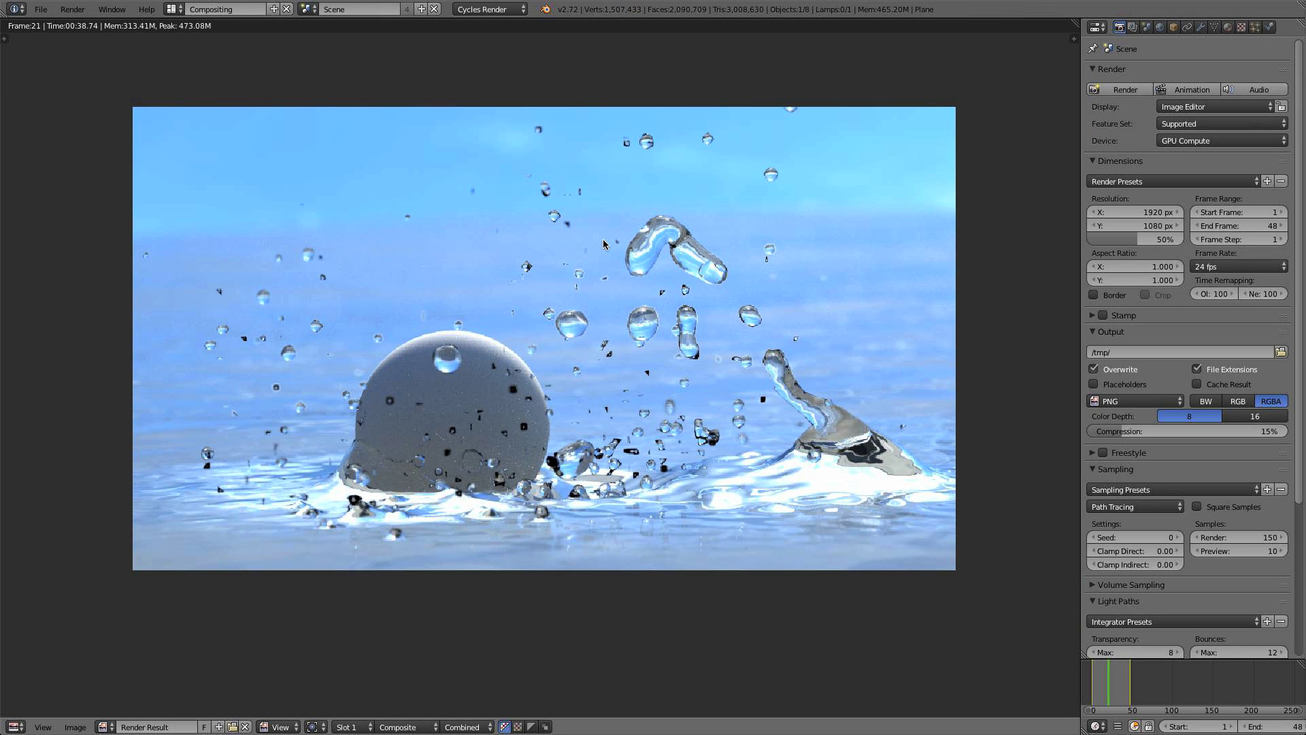
{"action": "scroll", "coordinate": [603, 244], "scroll_direction": "down", "scroll_amount": 2}
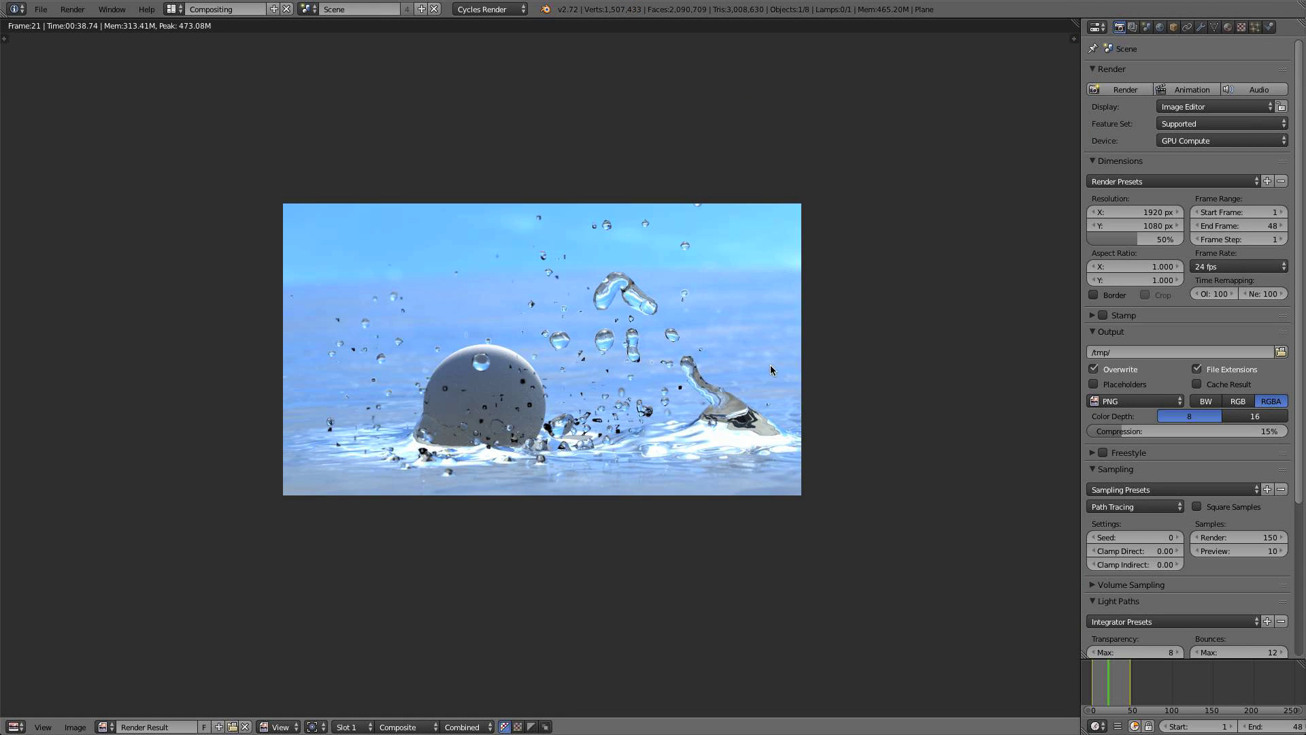
{"action": "scroll", "coordinate": [542, 357], "scroll_direction": "down", "scroll_amount": 2}
{"action": "scroll", "coordinate": [528, 355], "scroll_direction": "up", "scroll_amount": 3}
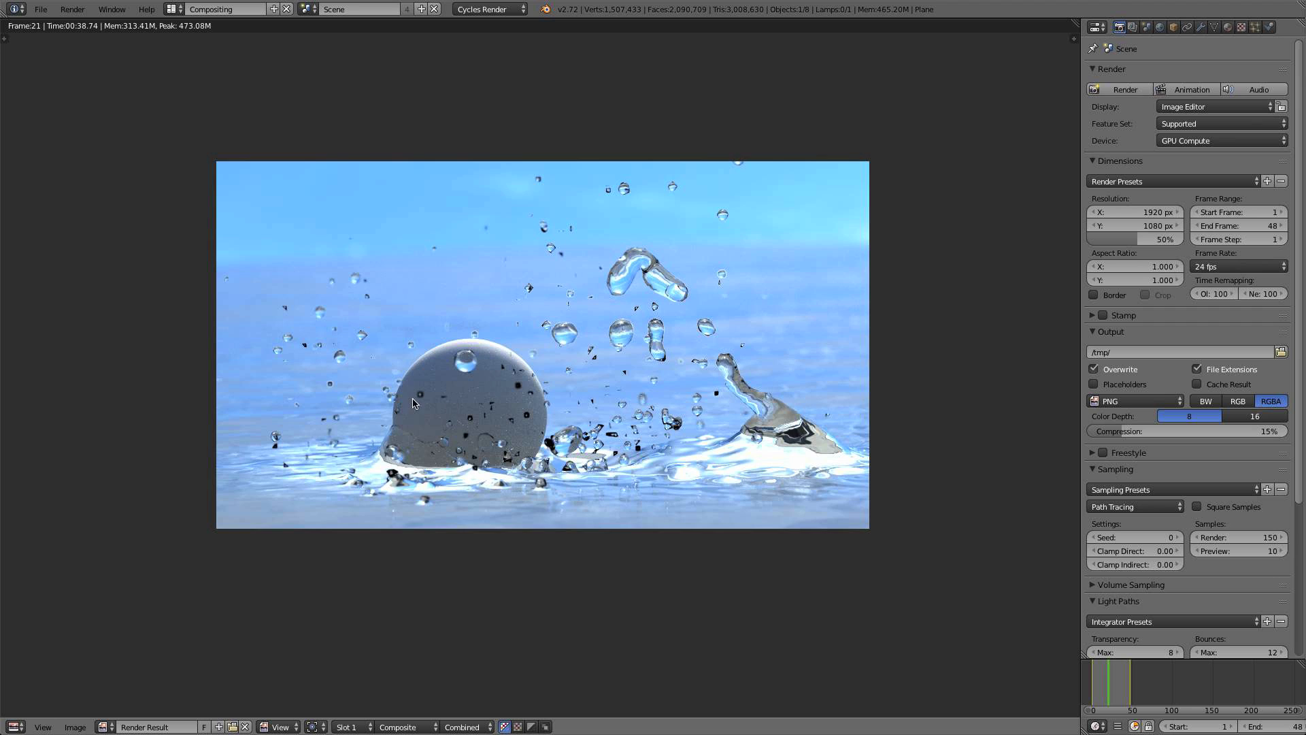
{"action": "scroll", "coordinate": [493, 403], "scroll_direction": "down", "scroll_amount": 2}
{"action": "scroll", "coordinate": [474, 417], "scroll_direction": "up", "scroll_amount": 3}
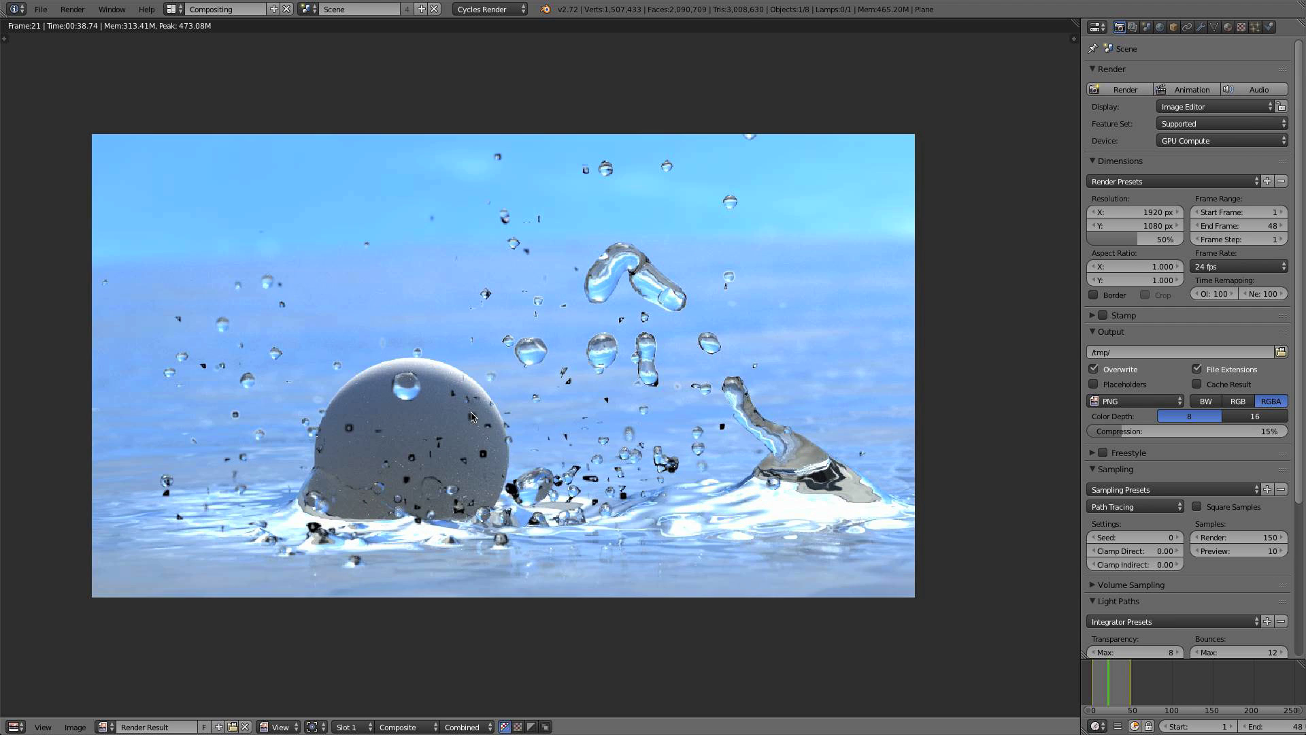
{"action": "scroll", "coordinate": [479, 414], "scroll_direction": "down", "scroll_amount": 2}
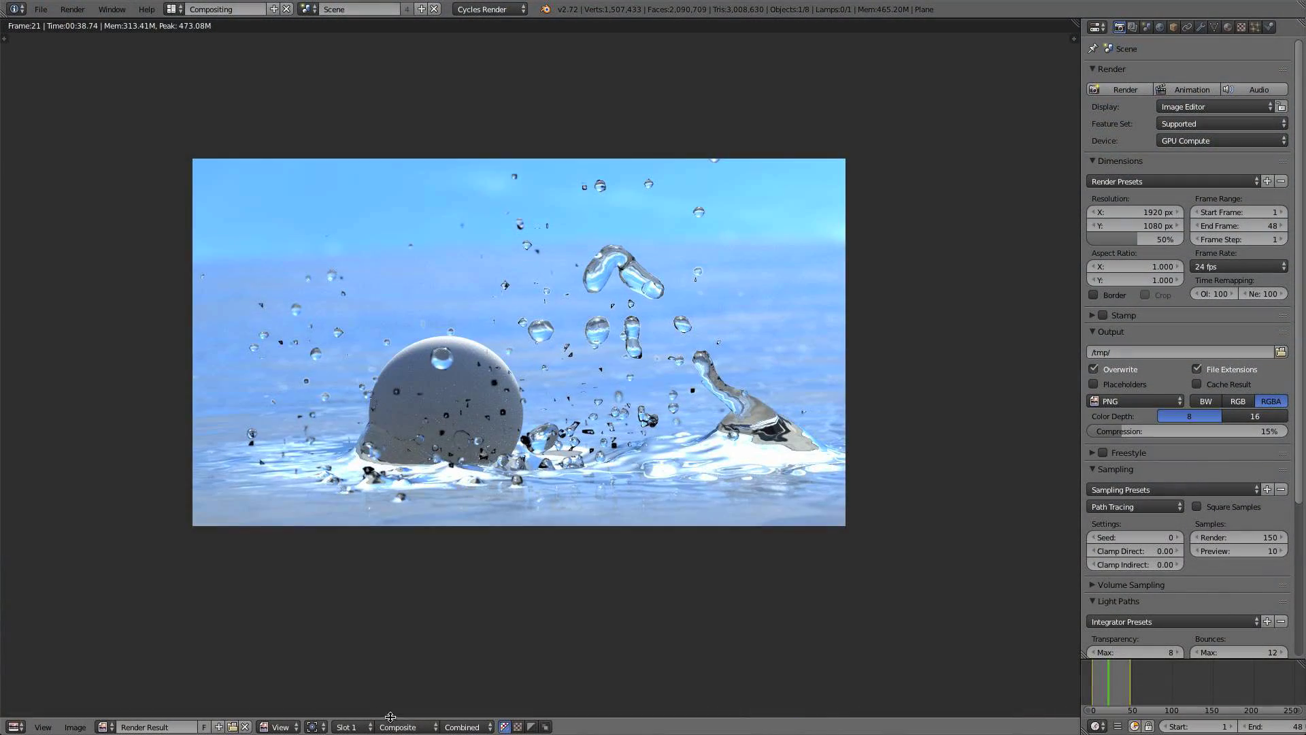
Compare the Splash and Ocean render layers in the render result, ending on the Composite
{"action": "left_click", "coordinate": [398, 727]}
{"action": "left_click", "coordinate": [411, 697]}
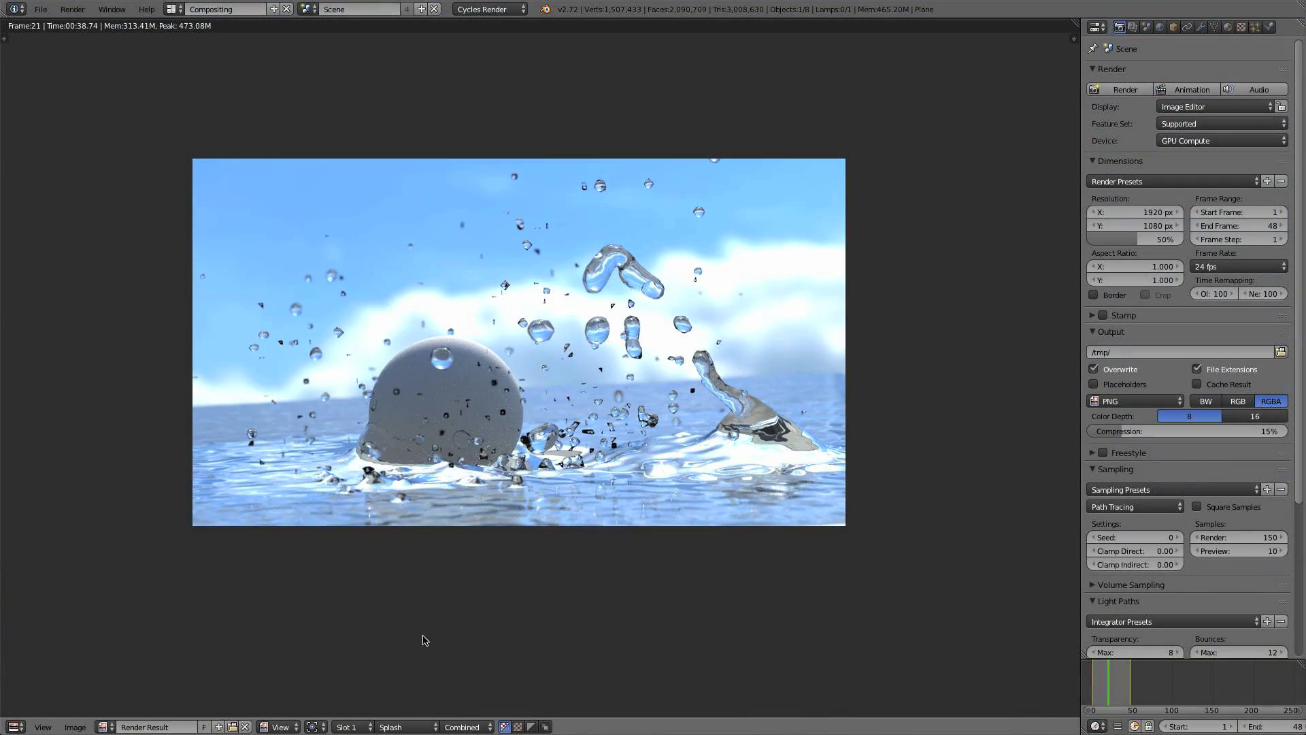
{"action": "left_click", "coordinate": [418, 727]}
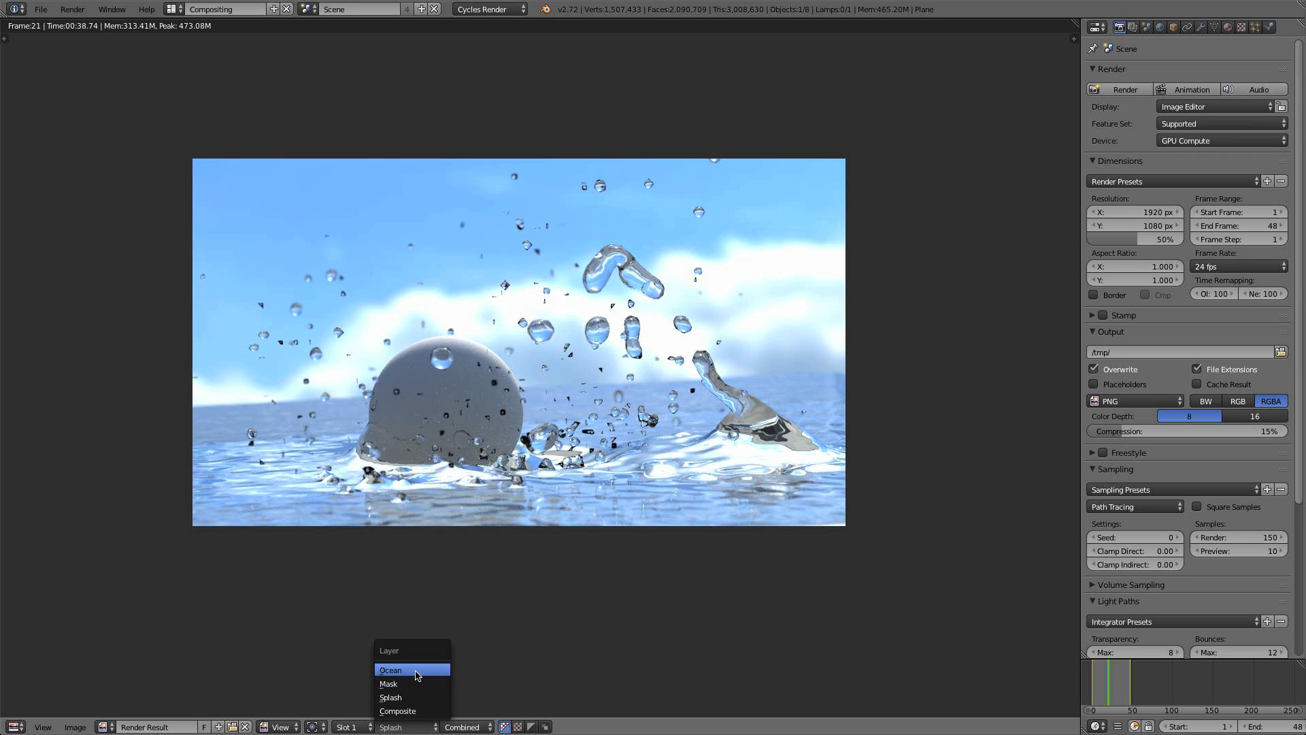
{"action": "left_click", "coordinate": [417, 674]}
{"action": "left_click", "coordinate": [416, 727]}
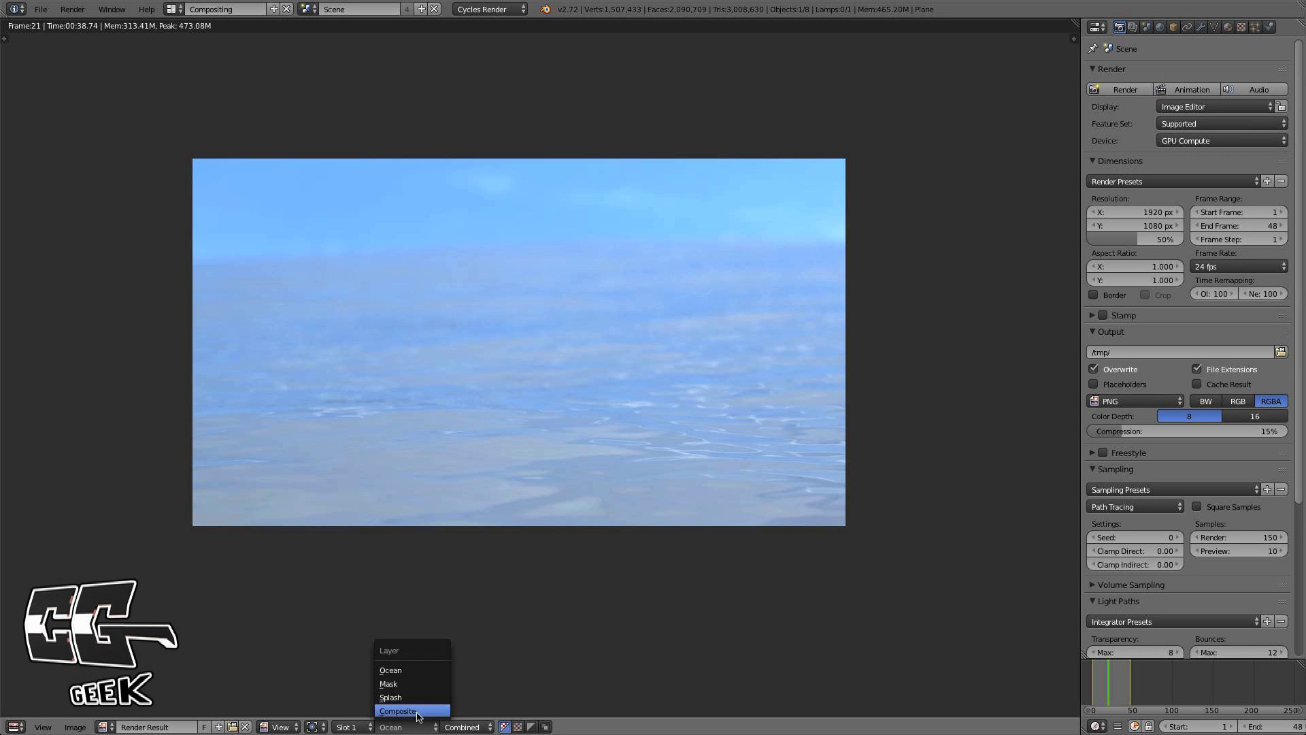
{"action": "left_click", "coordinate": [416, 711]}
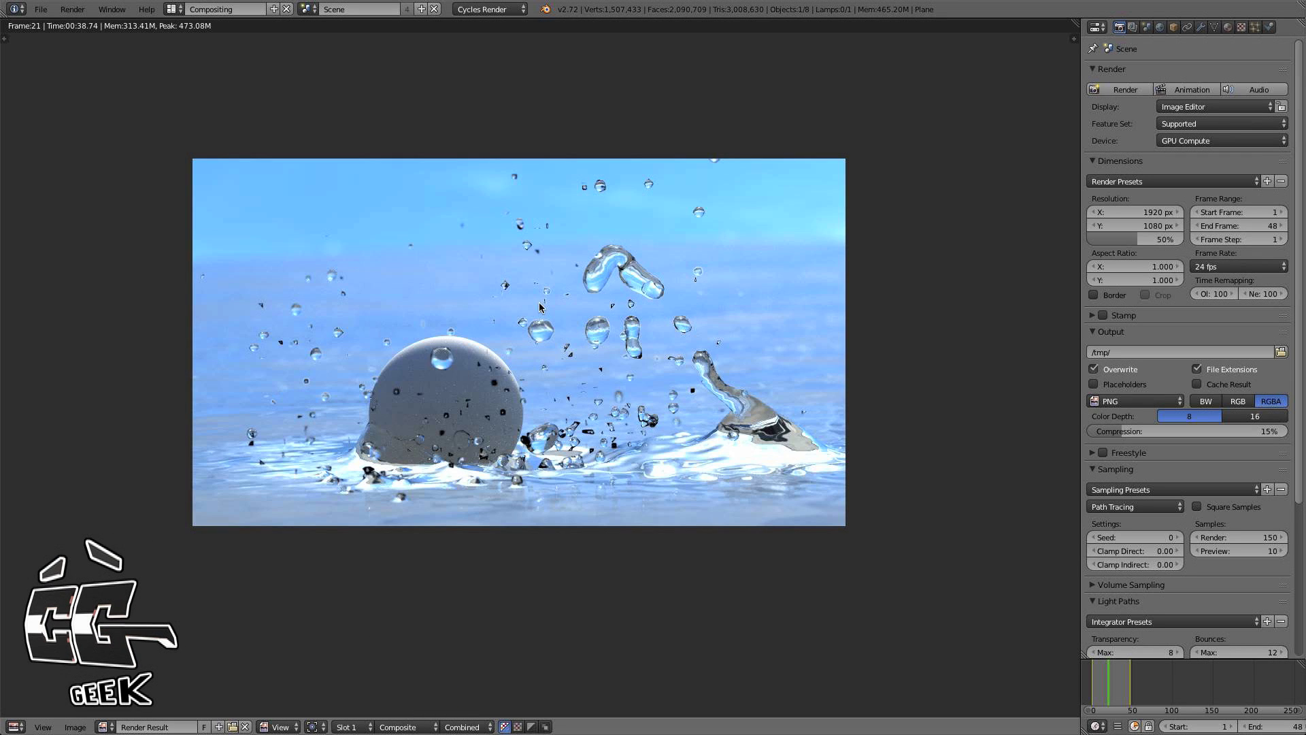
{"action": "scroll", "coordinate": [541, 307], "scroll_direction": "down", "scroll_amount": 2}
{"action": "scroll", "coordinate": [542, 330], "scroll_direction": "up", "scroll_amount": 3}
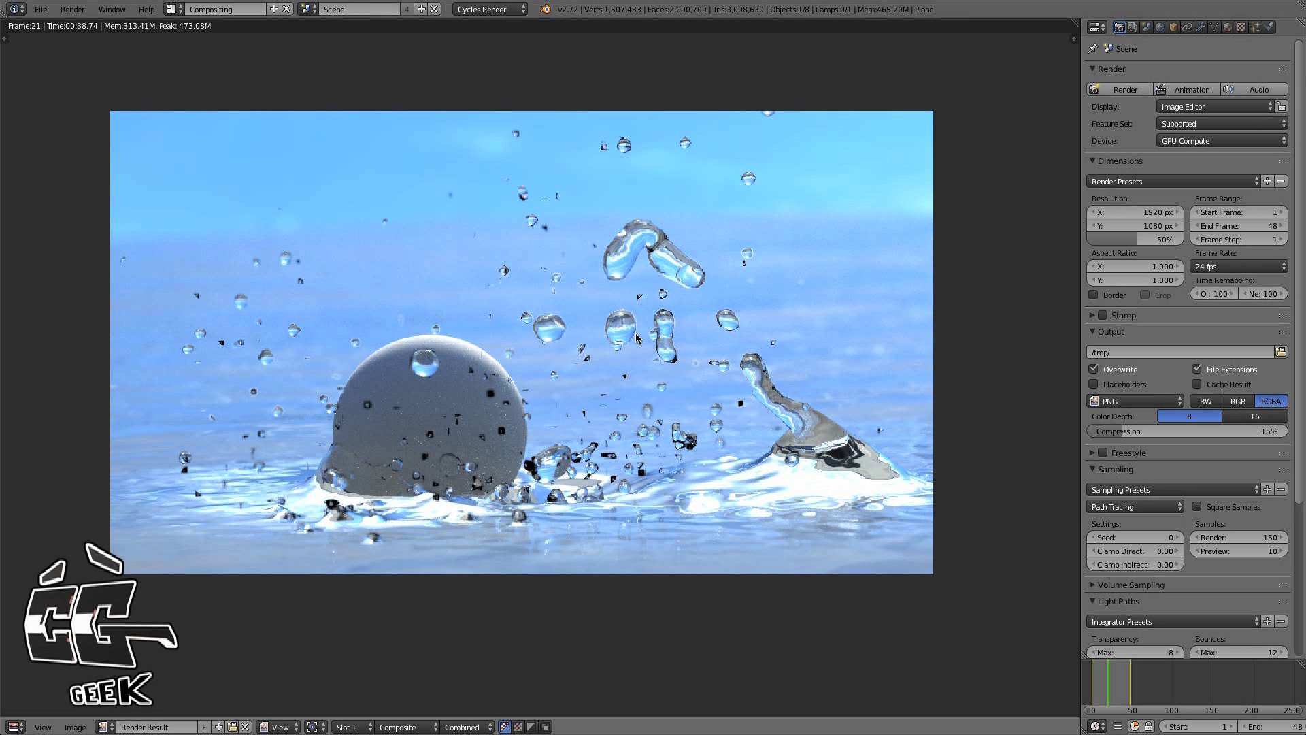
{"action": "left_click", "coordinate": [1133, 28]}
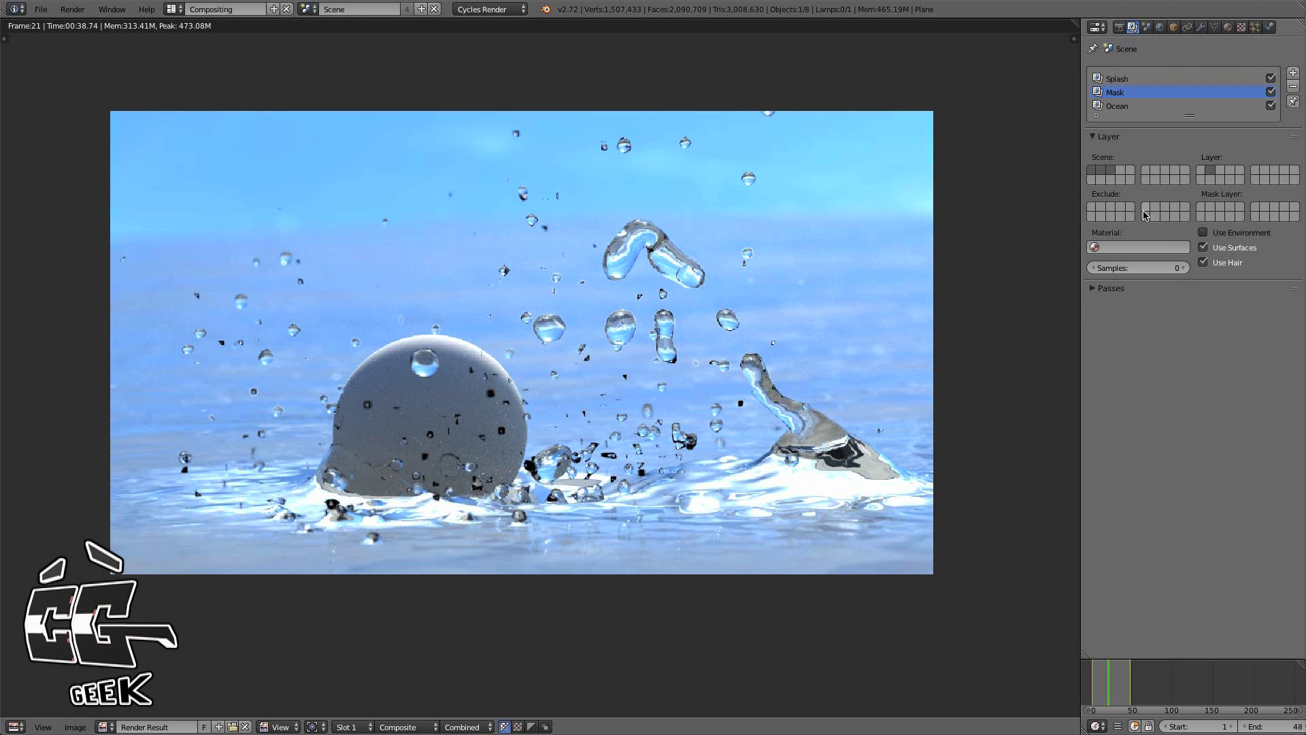
{"action": "left_click", "coordinate": [1119, 28]}
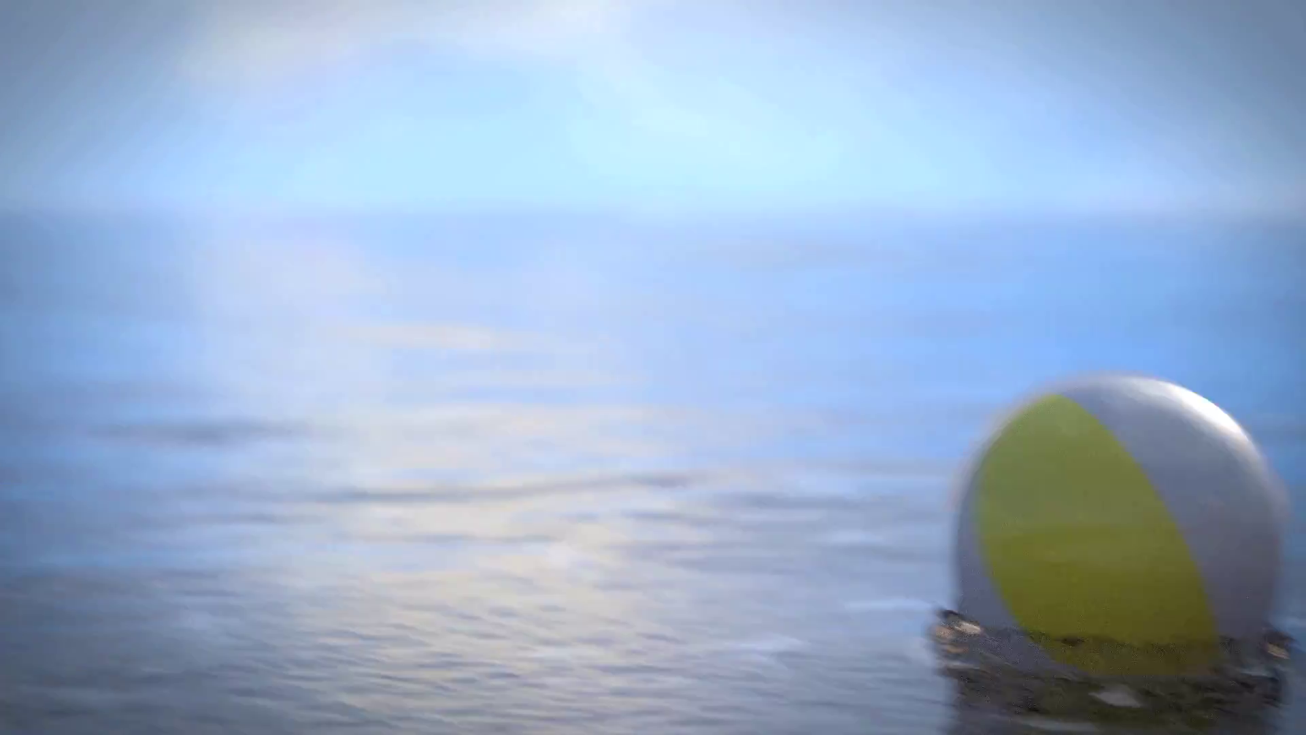